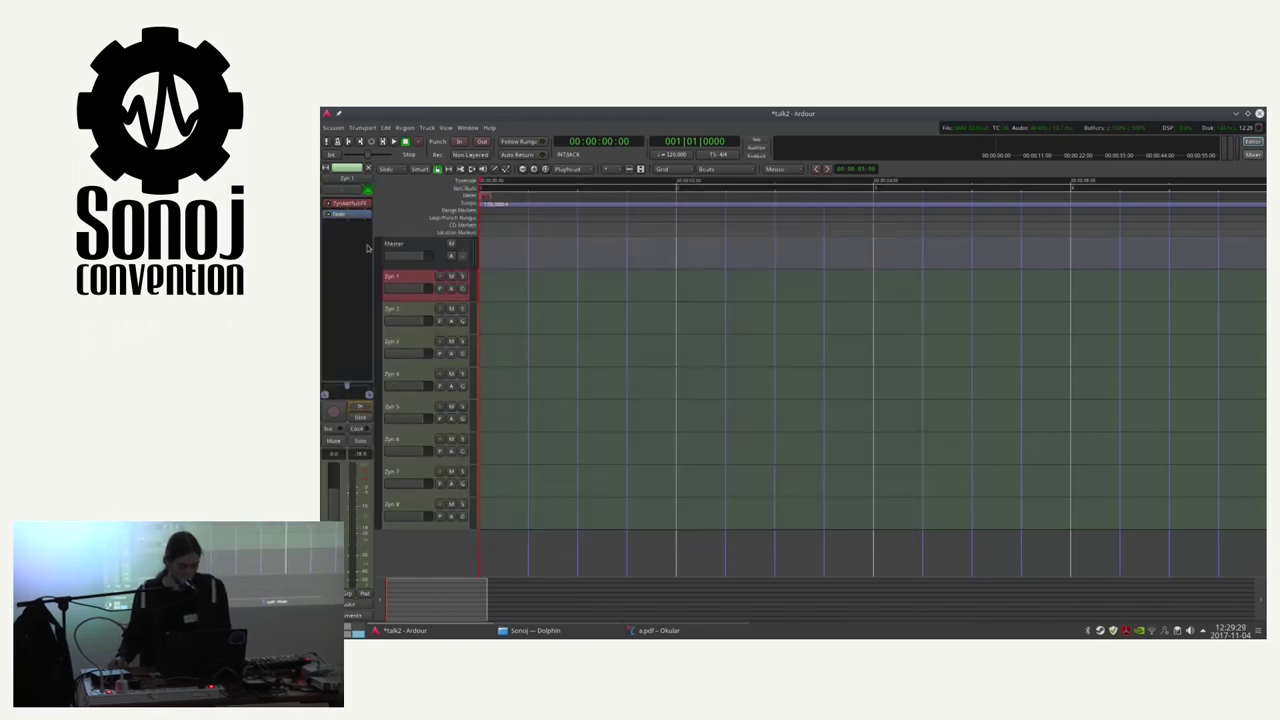
Set the Zyn 1 track's input to a2j and draw a one-bar MIDI region at the start of the track.
click(342, 189)
click(351, 231)
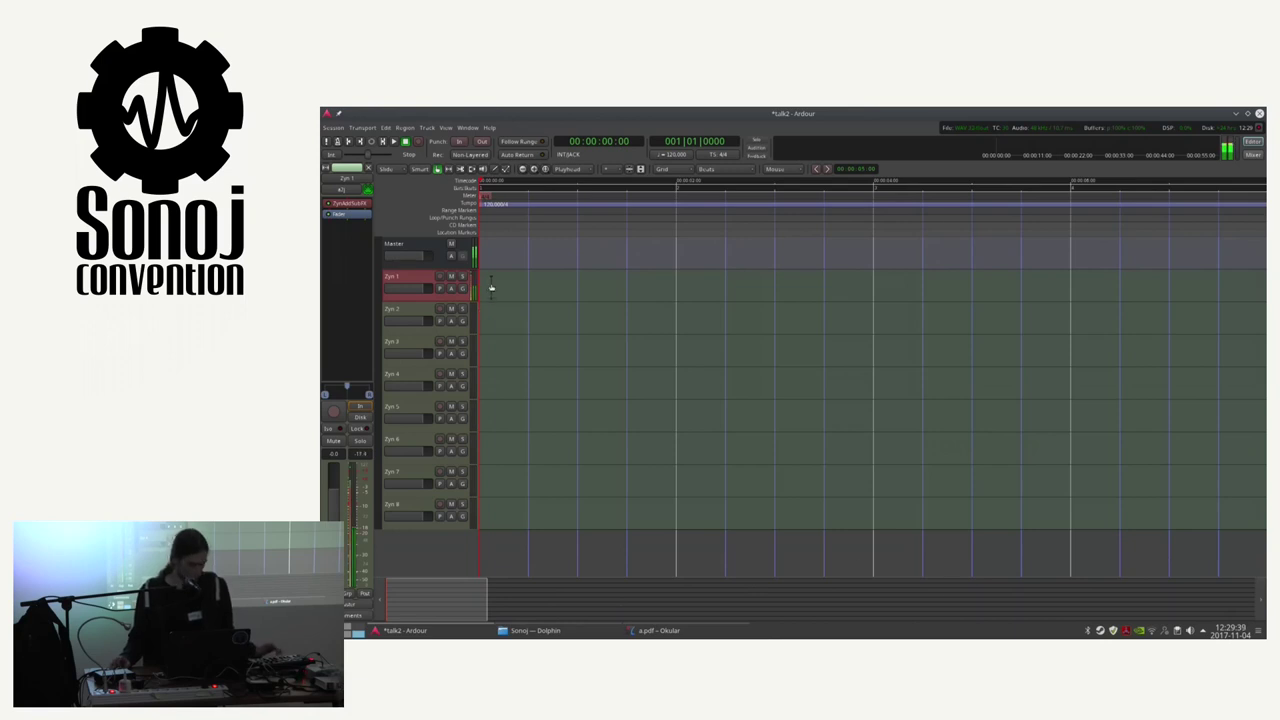
scroll(488, 288, up, 1)
scroll(488, 288, left, 1)
key(d)
drag(483, 283, 652, 277)
drag(873, 281, 874, 282)
key(space)
key(space)
Set the session's starting tempo to 125 beats per minute and play it back briefly.
double_click(486, 205)
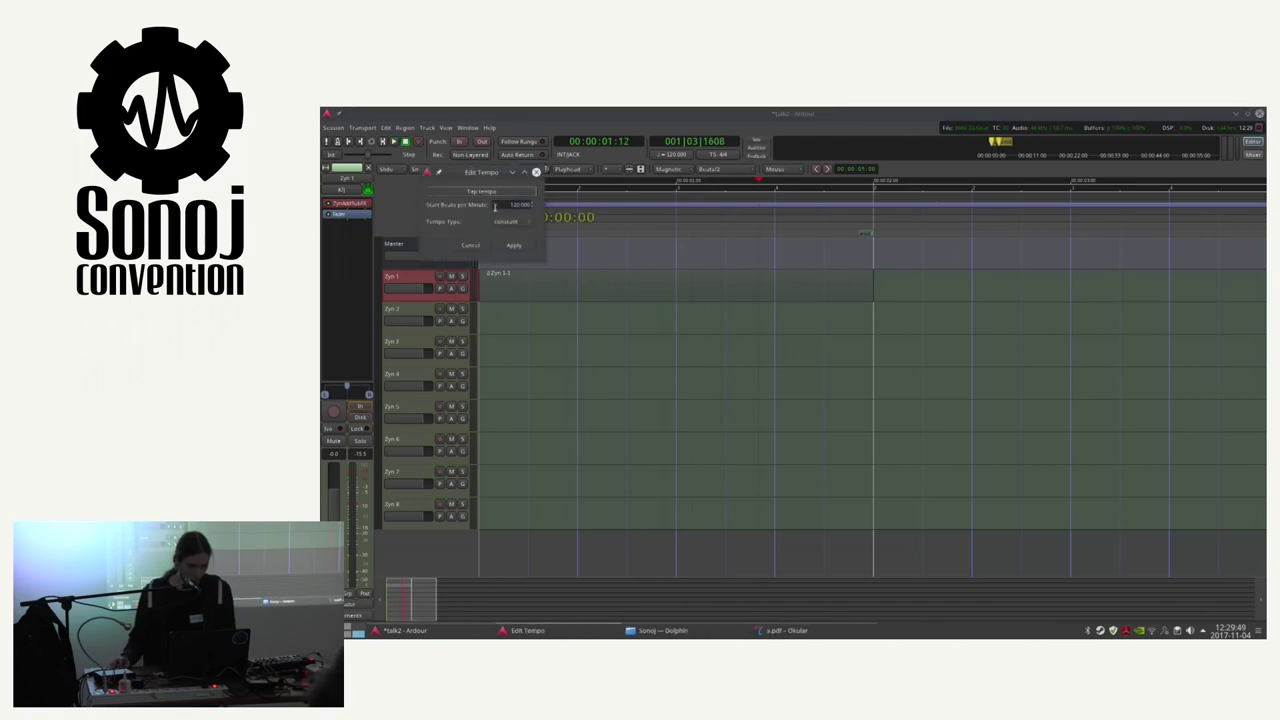
click(506, 194)
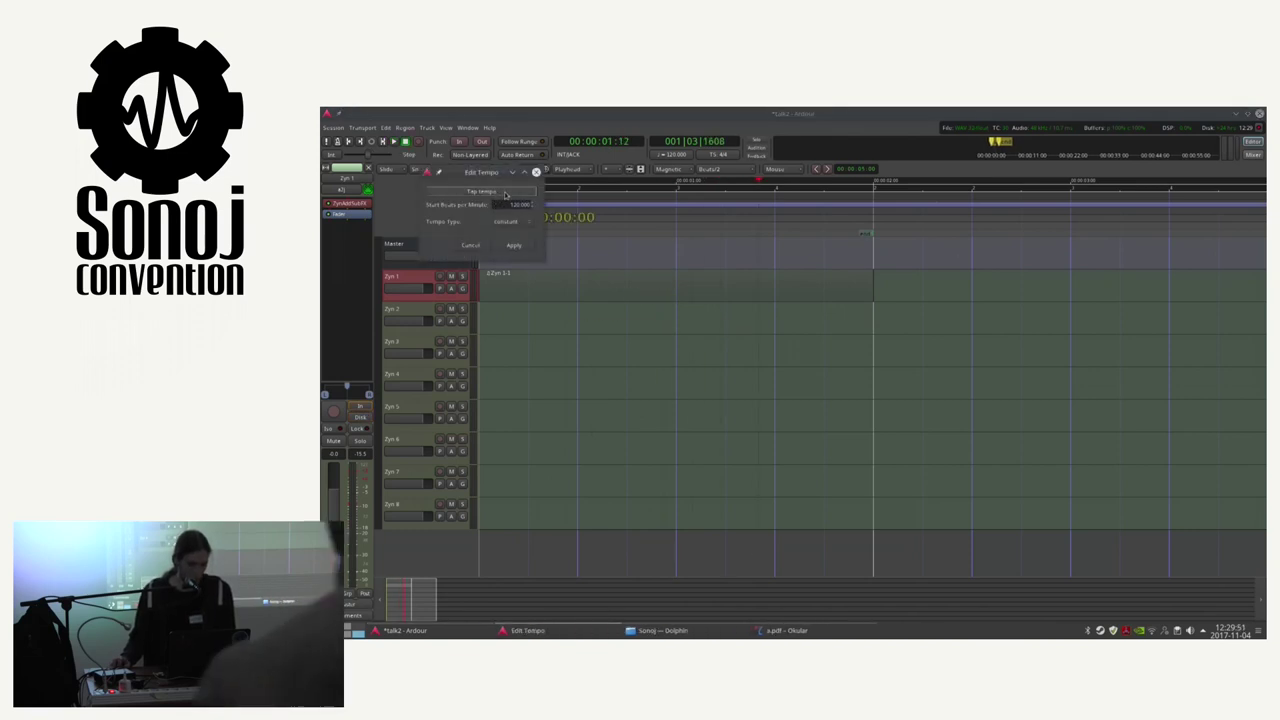
click(506, 194)
click(505, 193)
click(505, 193)
drag(508, 204, 546, 204)
text(125)
click(515, 245)
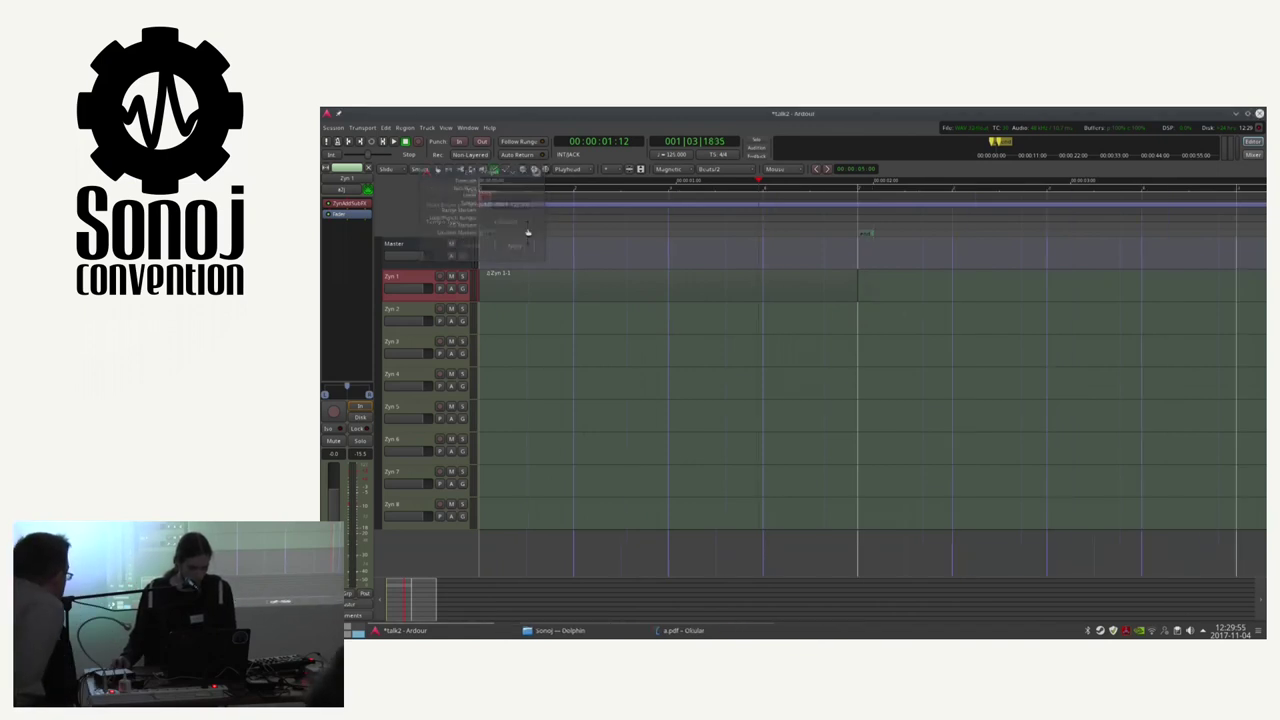
key(space)
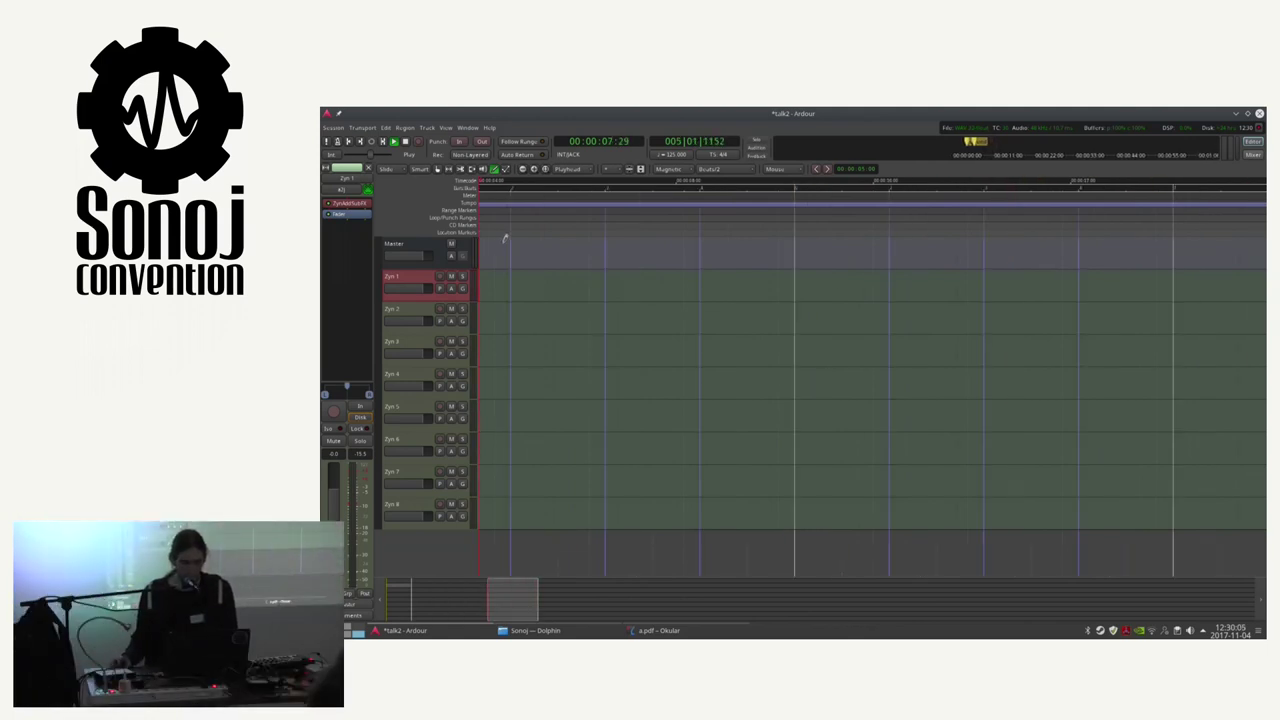
scroll(546, 251, down, 2)
key(space)
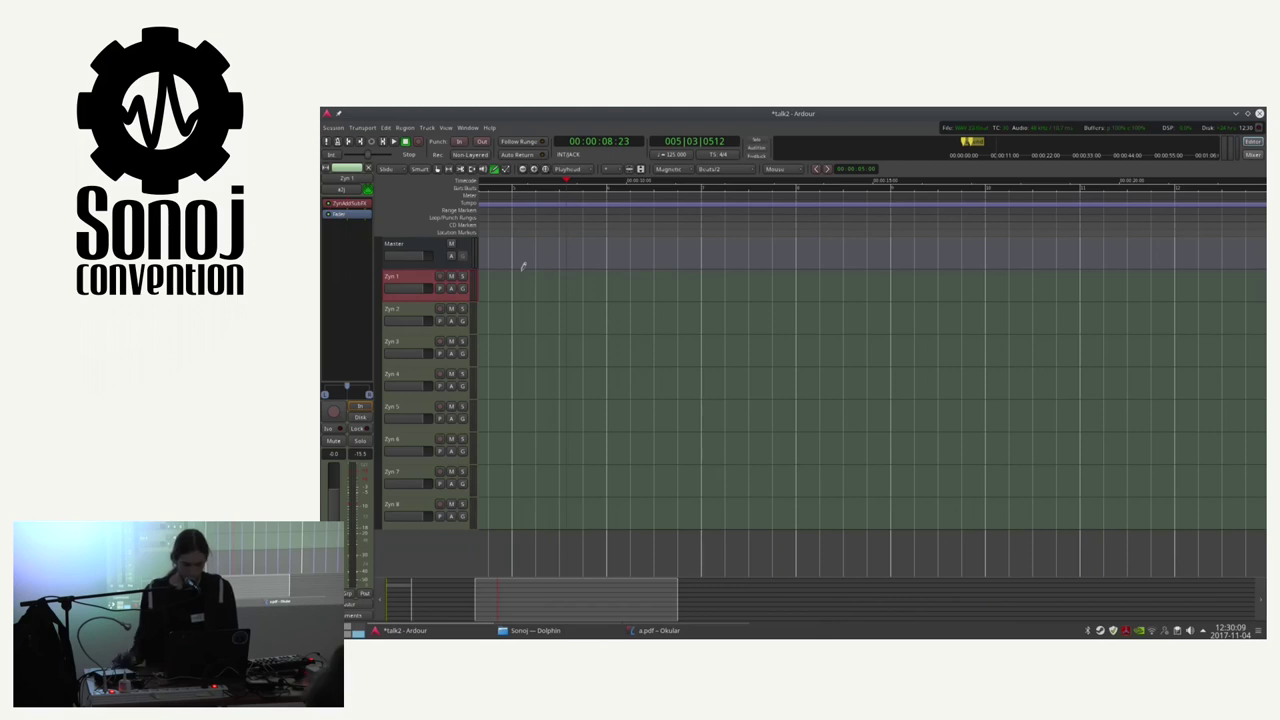
Set the loop range to the Zyn 1 region and play the loop.
key(minus)
key(minus)
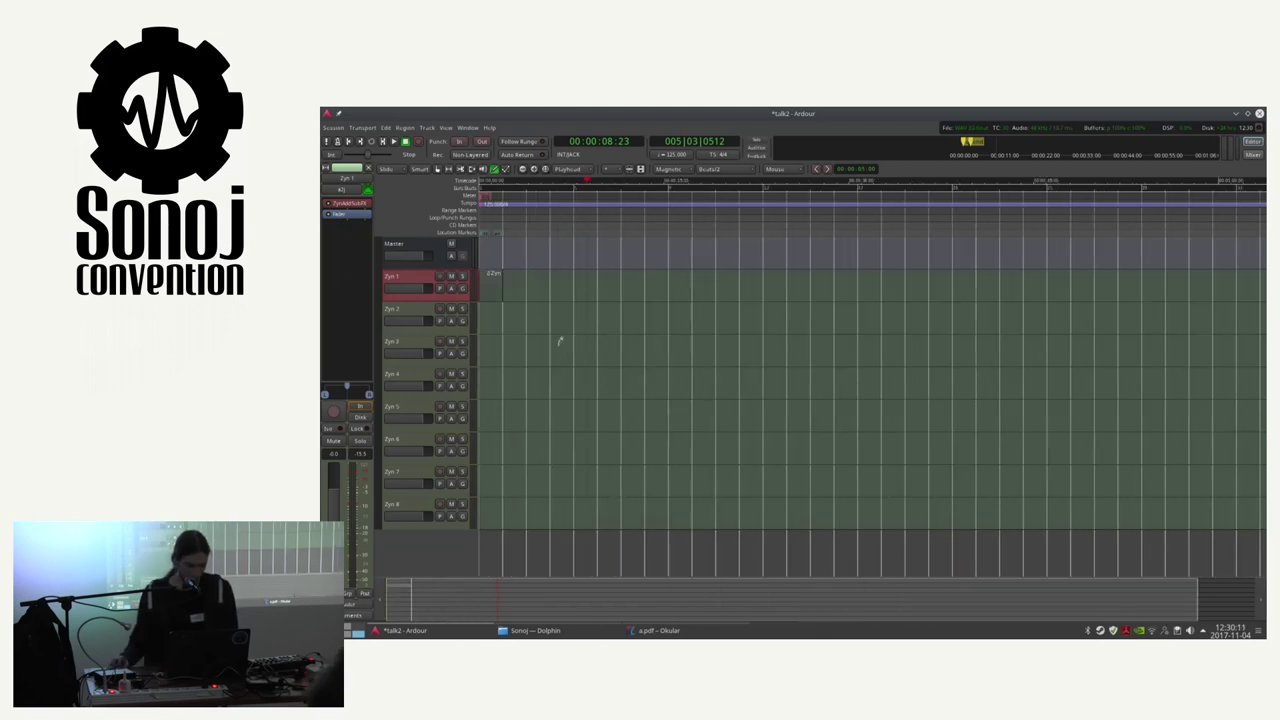
click(493, 289)
key(l)
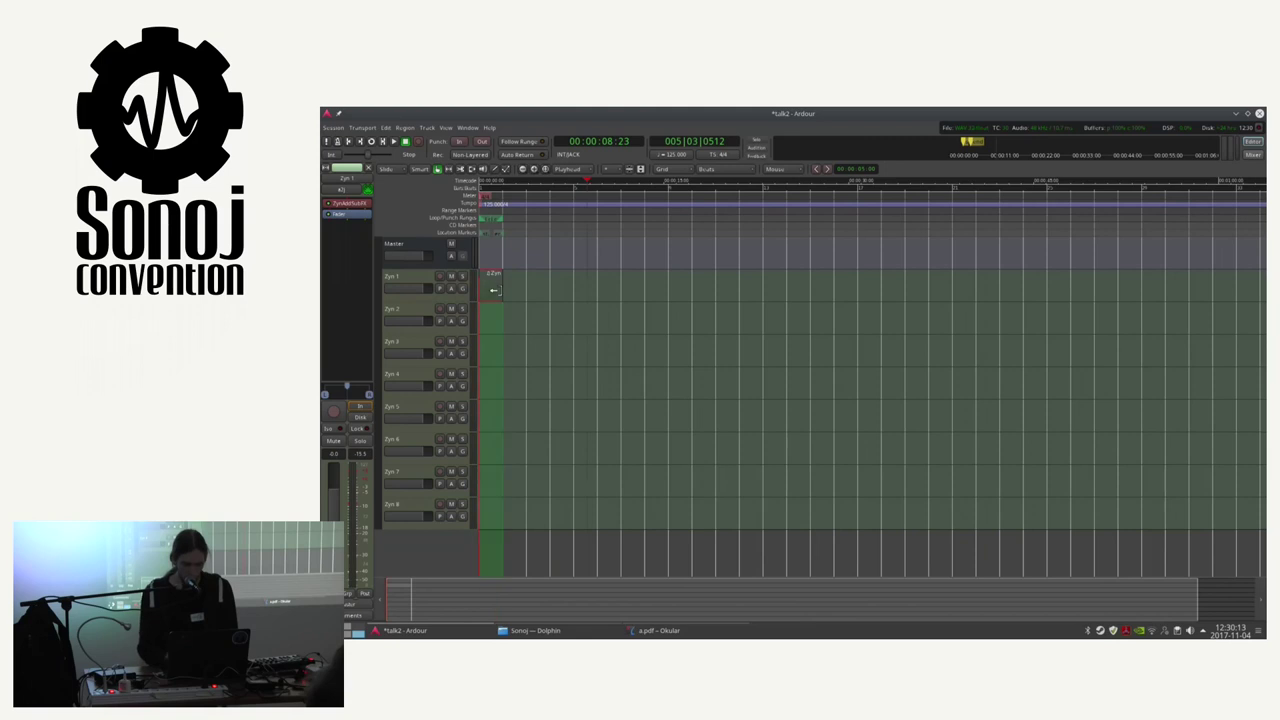
key(equal)
key(equal)
key(equal)
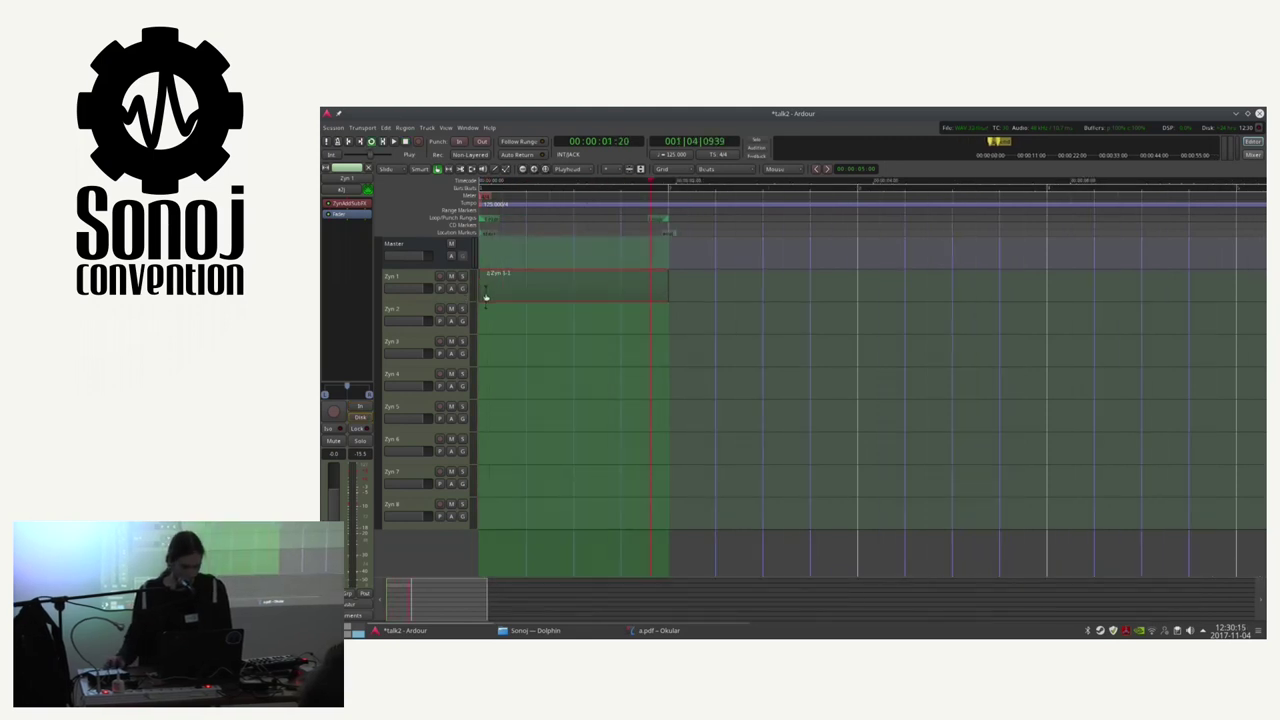
key(space)
Expand the Zyn 1 track and draw four half-beat C4 notes, one on each beat of the region.
drag(406, 301, 494, 380)
key(d)
click(505, 377)
click(553, 377)
click(600, 377)
click(624, 377)
click(645, 377)
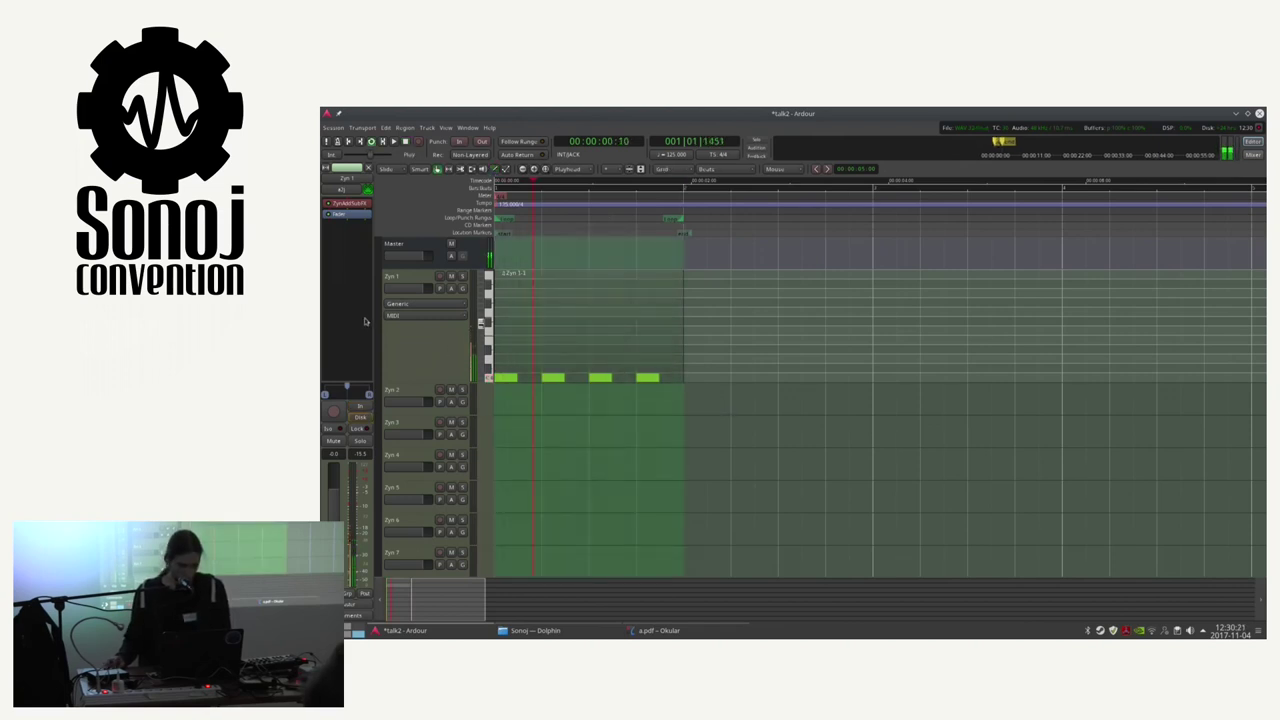
click(407, 347)
key(equal)
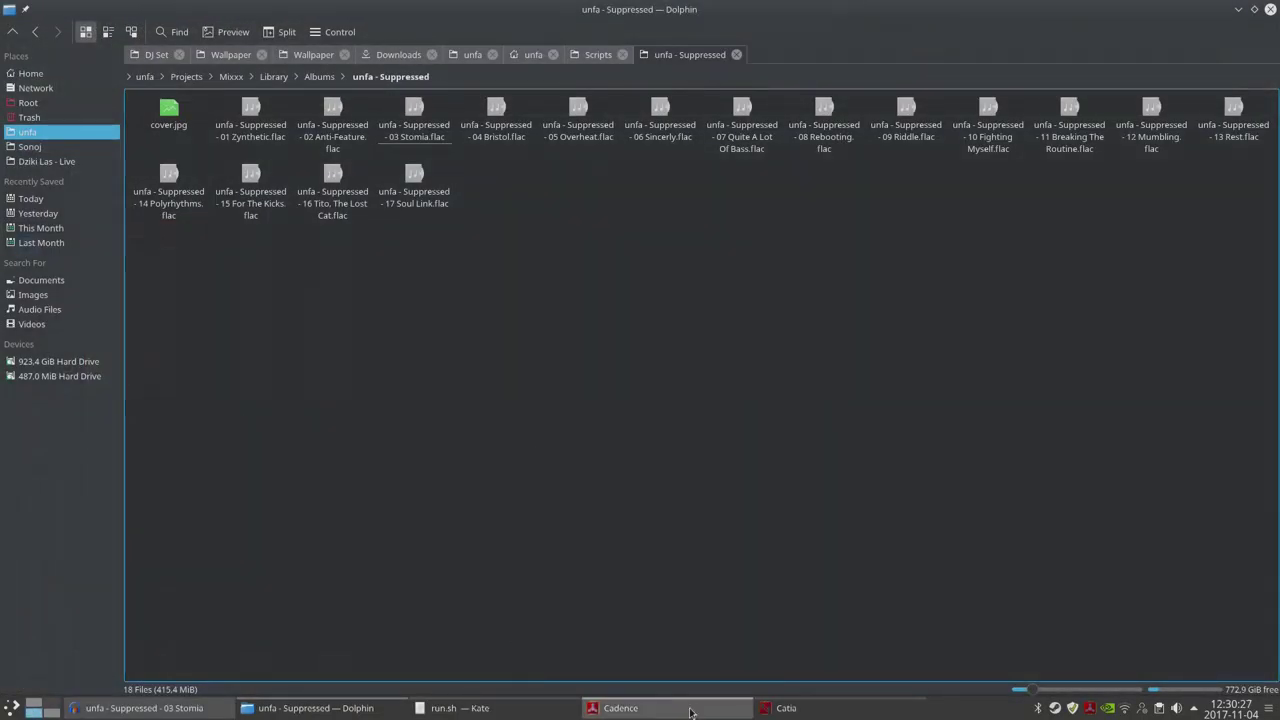
Switch to Catia to adjust the patchbay, return to Ardour and play the loop briefly.
click(786, 708)
drag(779, 290, 613, 299)
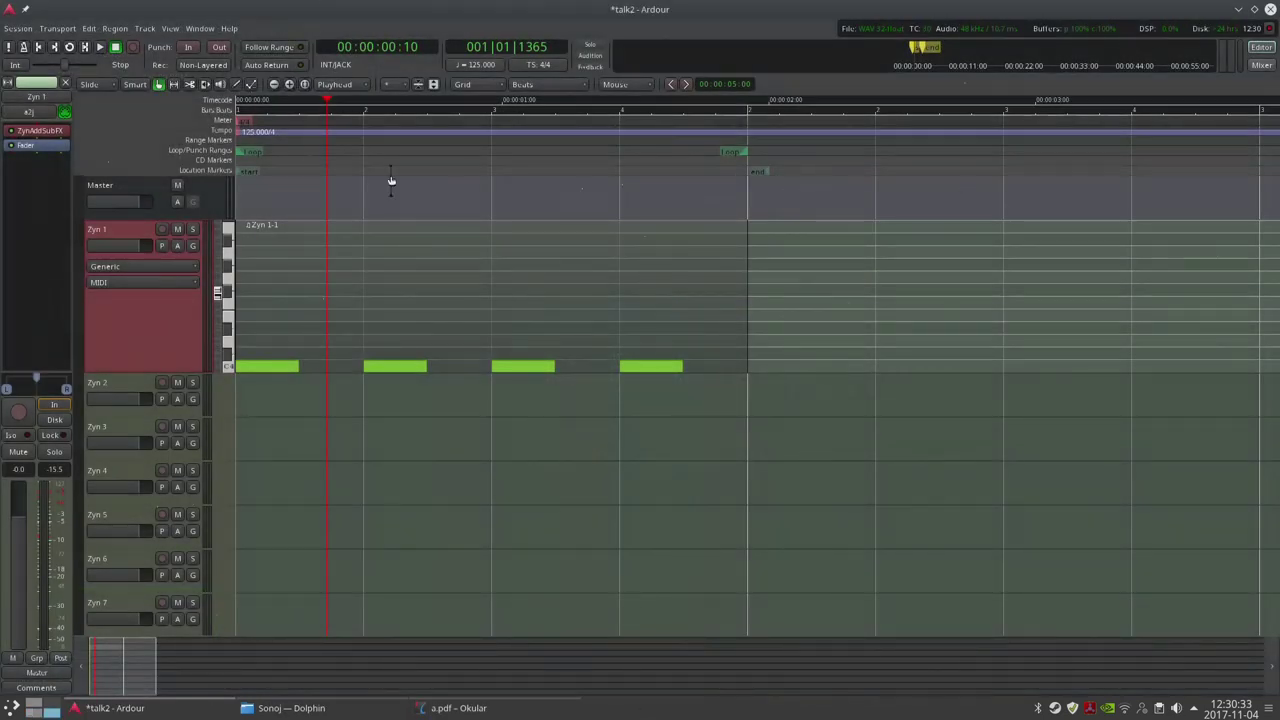
key(l)
key(space)
Open the ZynAddSubFX editor of Zyn 1 and view the ADD synth's global amplitude settings.
double_click(45, 132)
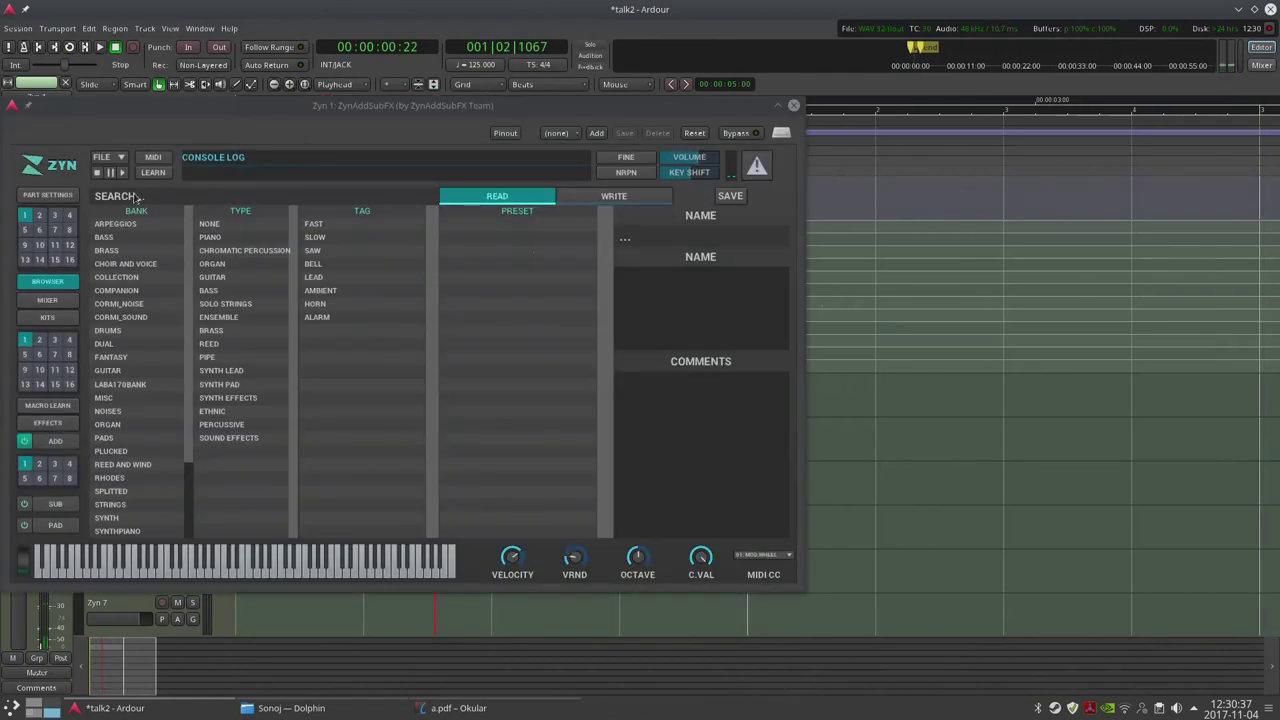
drag(172, 106, 246, 76)
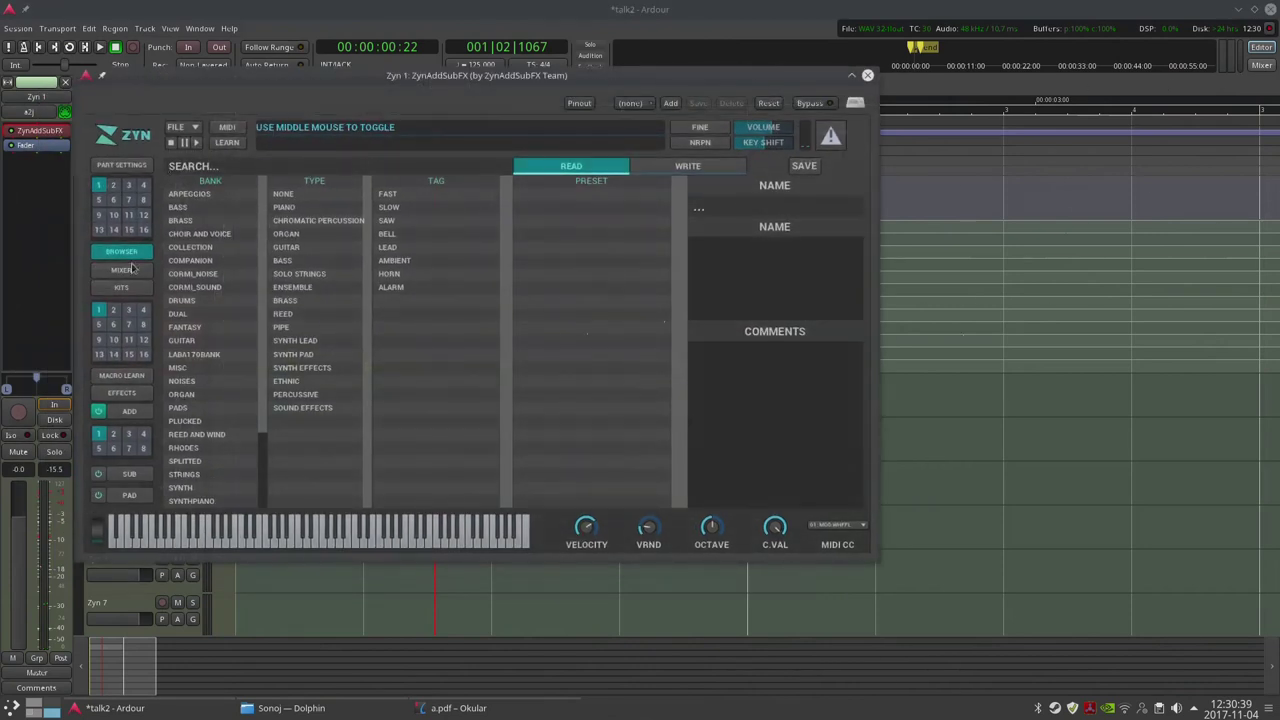
click(129, 411)
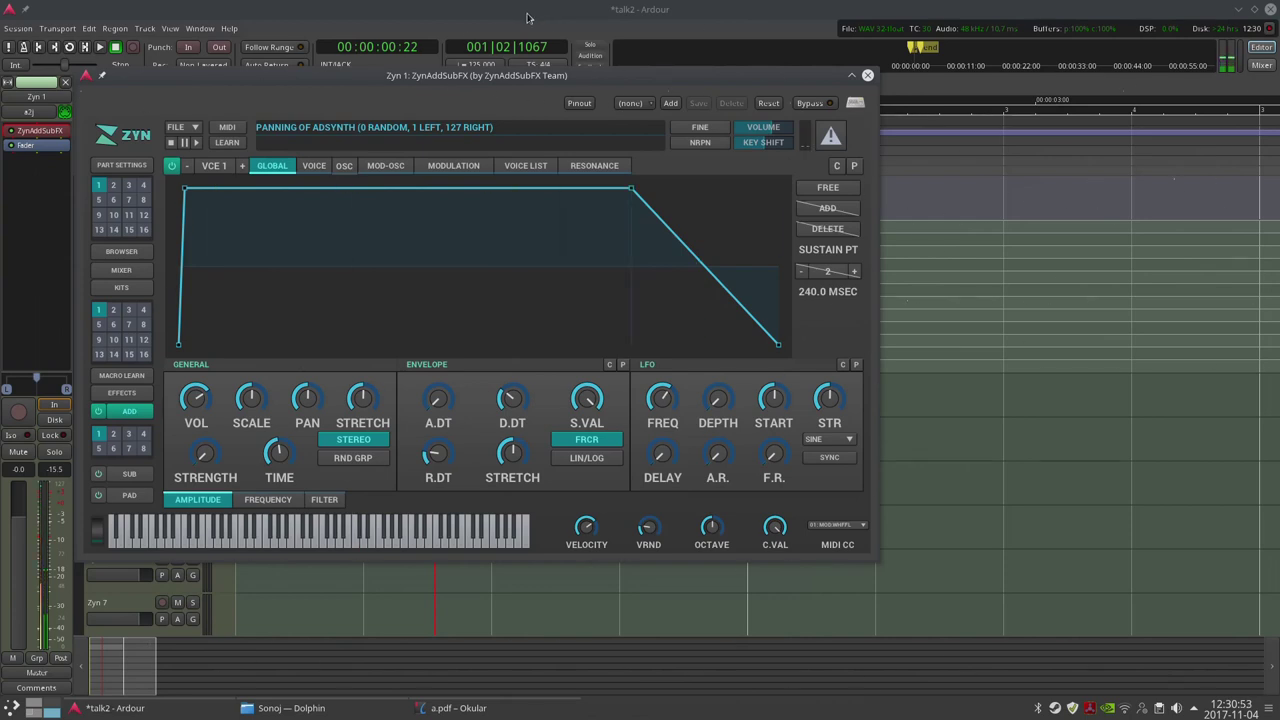
click(461, 12)
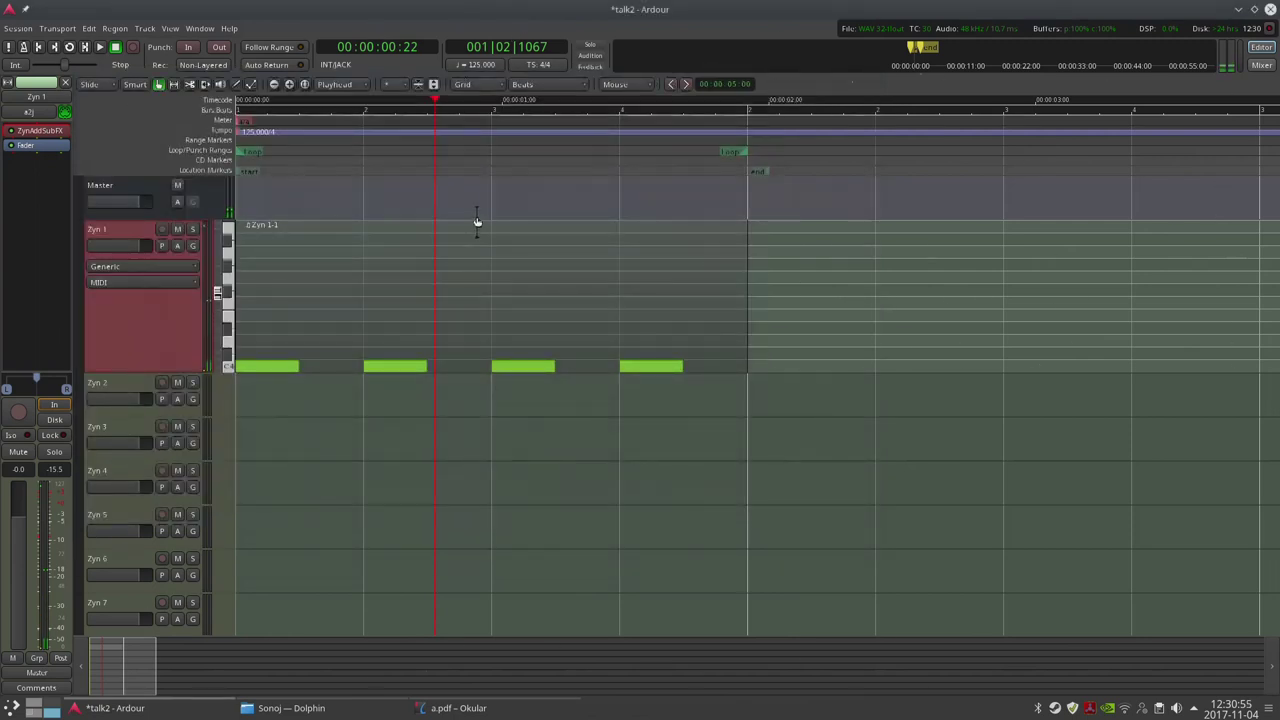
double_click(38, 132)
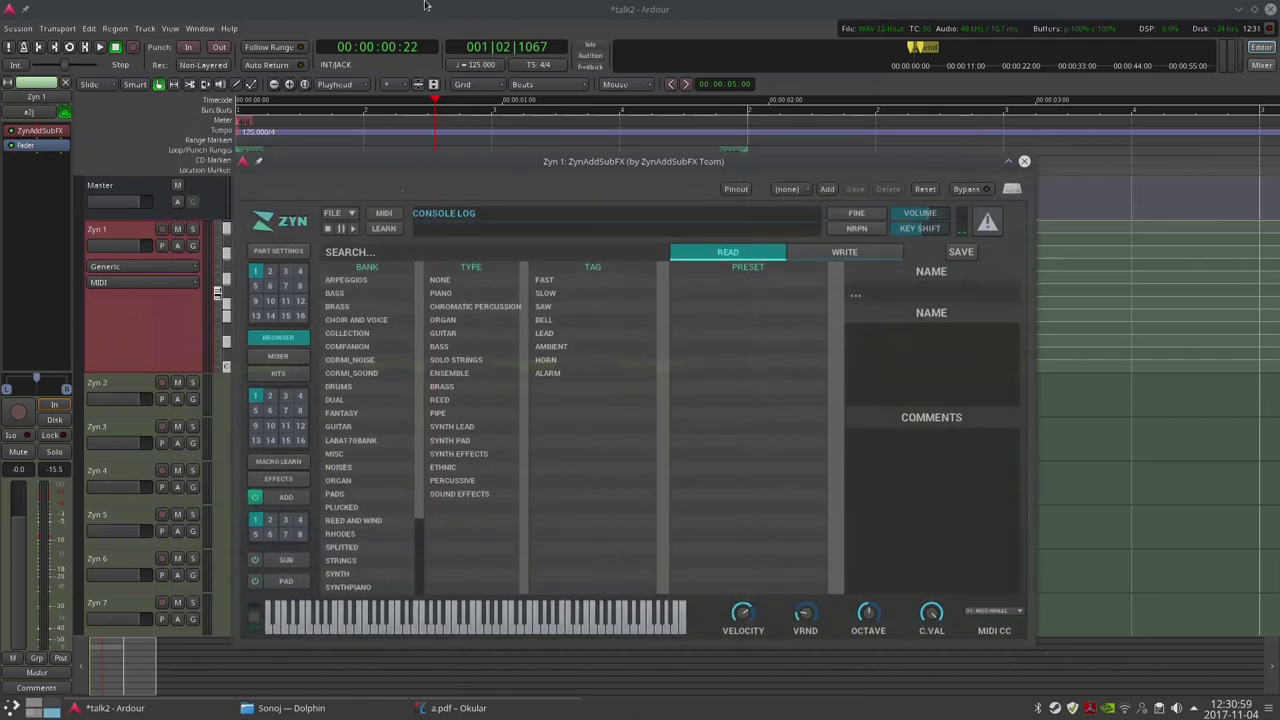
click(425, 6)
Start loop playback and open the frequency settings of ADD voice 1 in Zyn 1's ZynAddSubFX editor.
key(l)
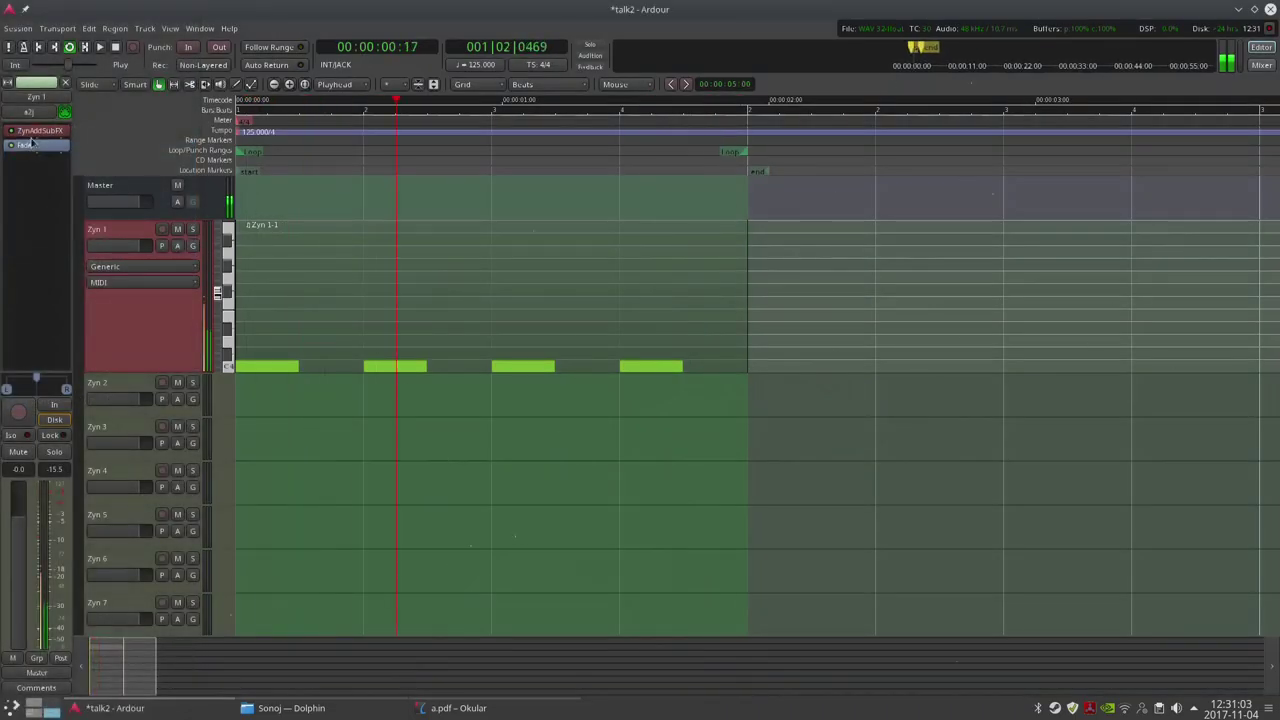
double_click(40, 133)
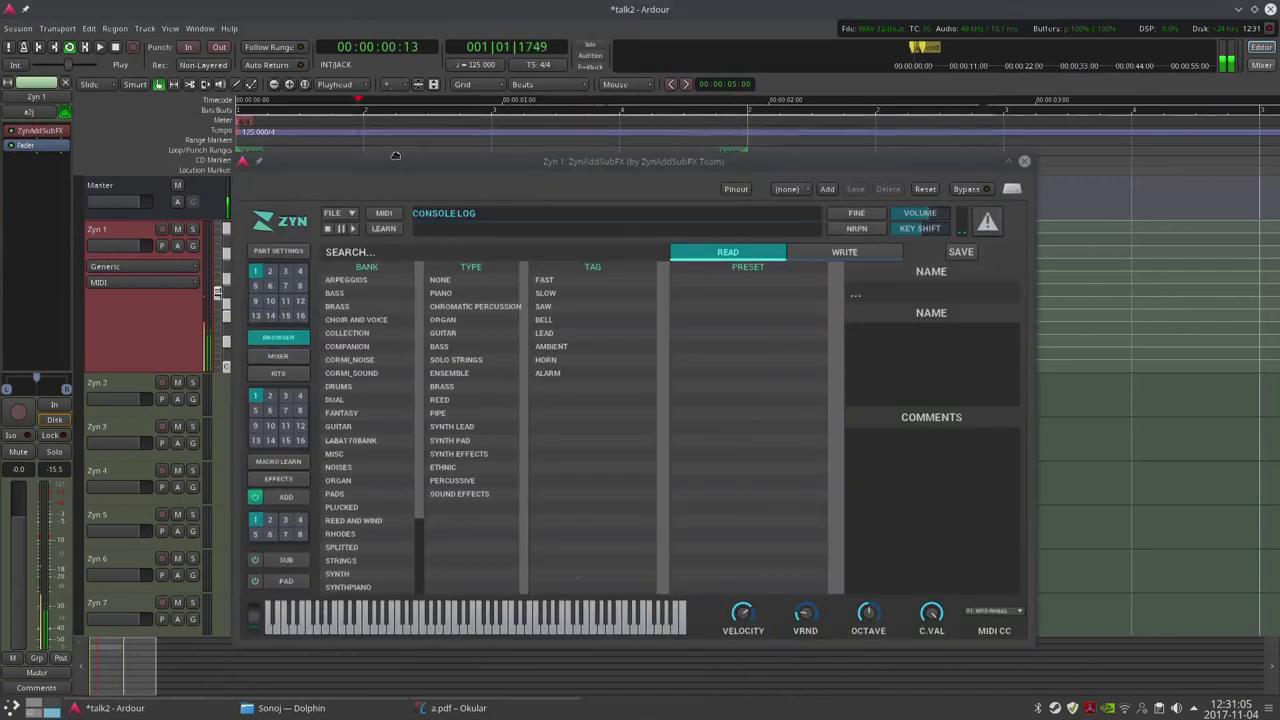
click(241, 429)
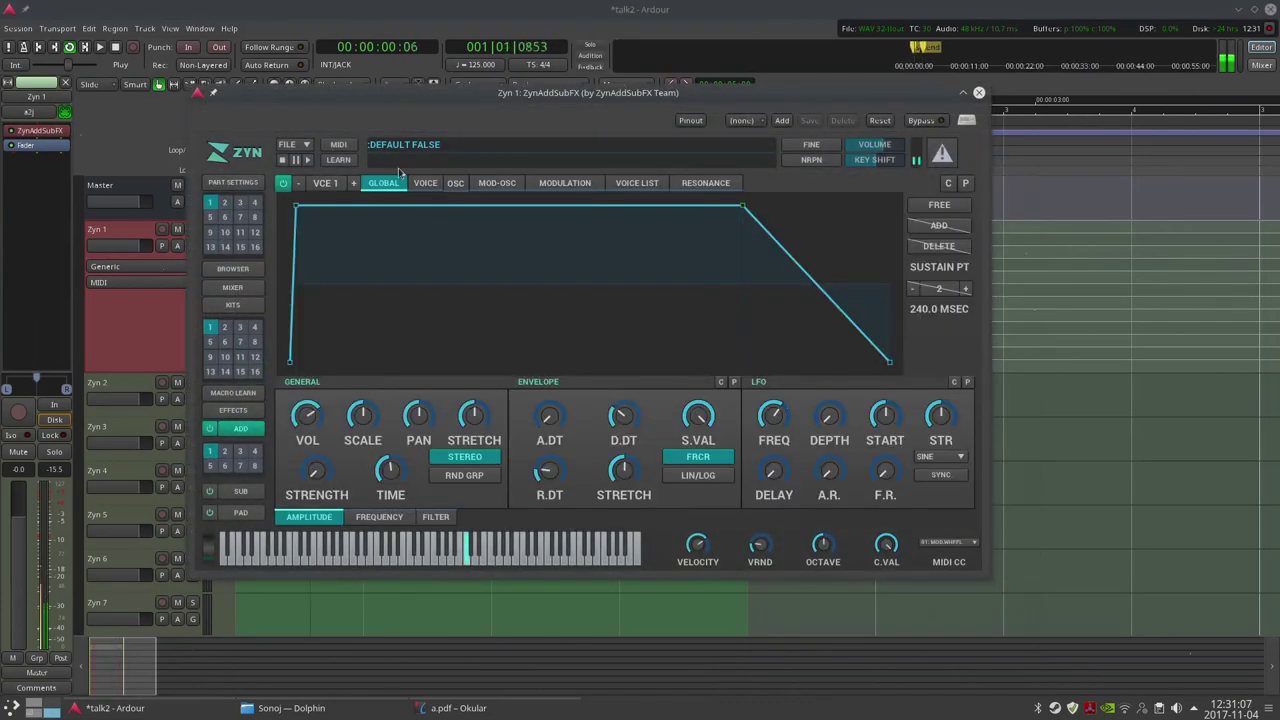
click(425, 183)
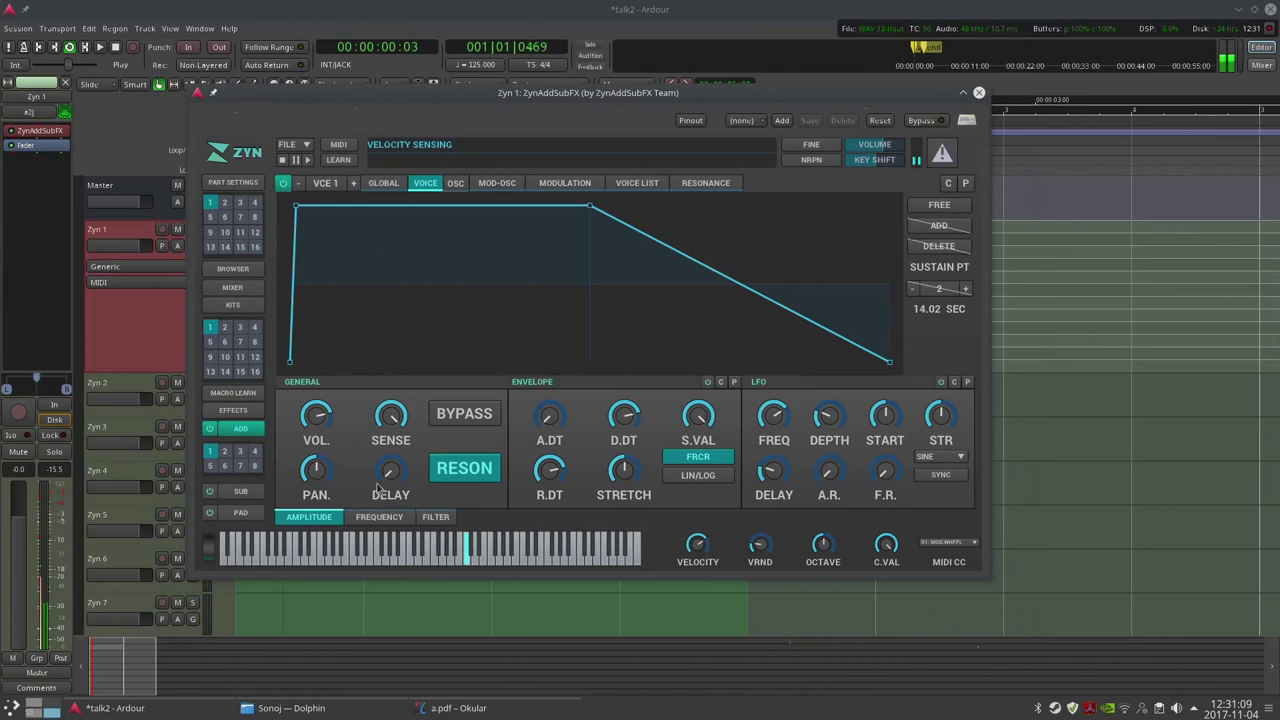
click(378, 518)
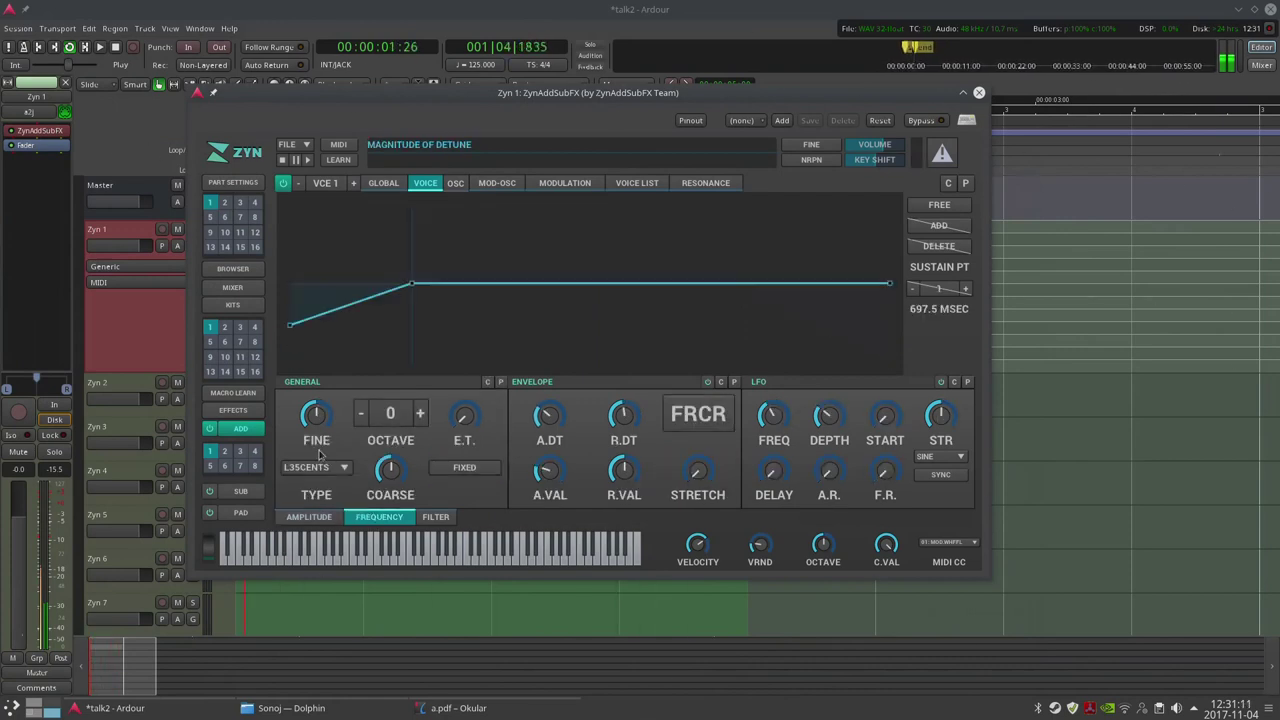
Enable voice 1's frequency envelope, raise its attack value to maximum and shorten the attack time for a fast pitch drop.
click(707, 382)
mouse_move(550, 427)
mouse_down()
mouse_move(560, 374)
mouse_move(550, 448)
mouse_up()
scroll(550, 470, up, 6)
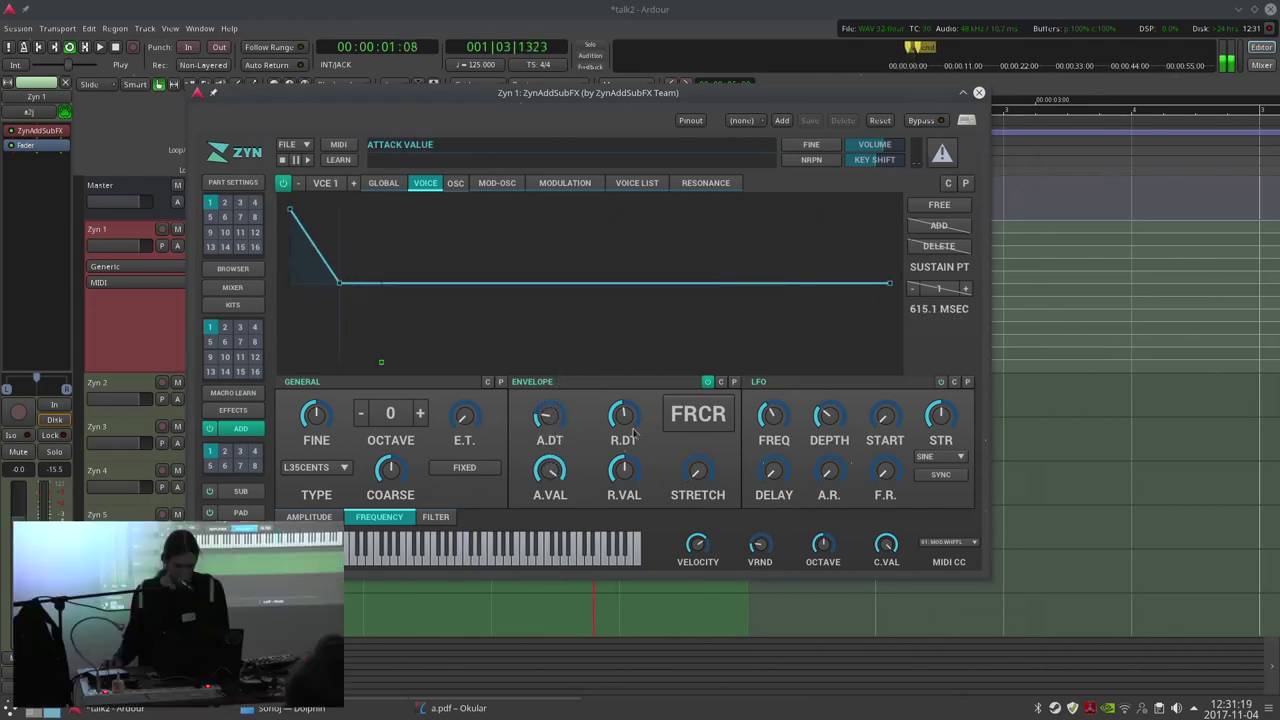
drag(339, 285, 220, 288)
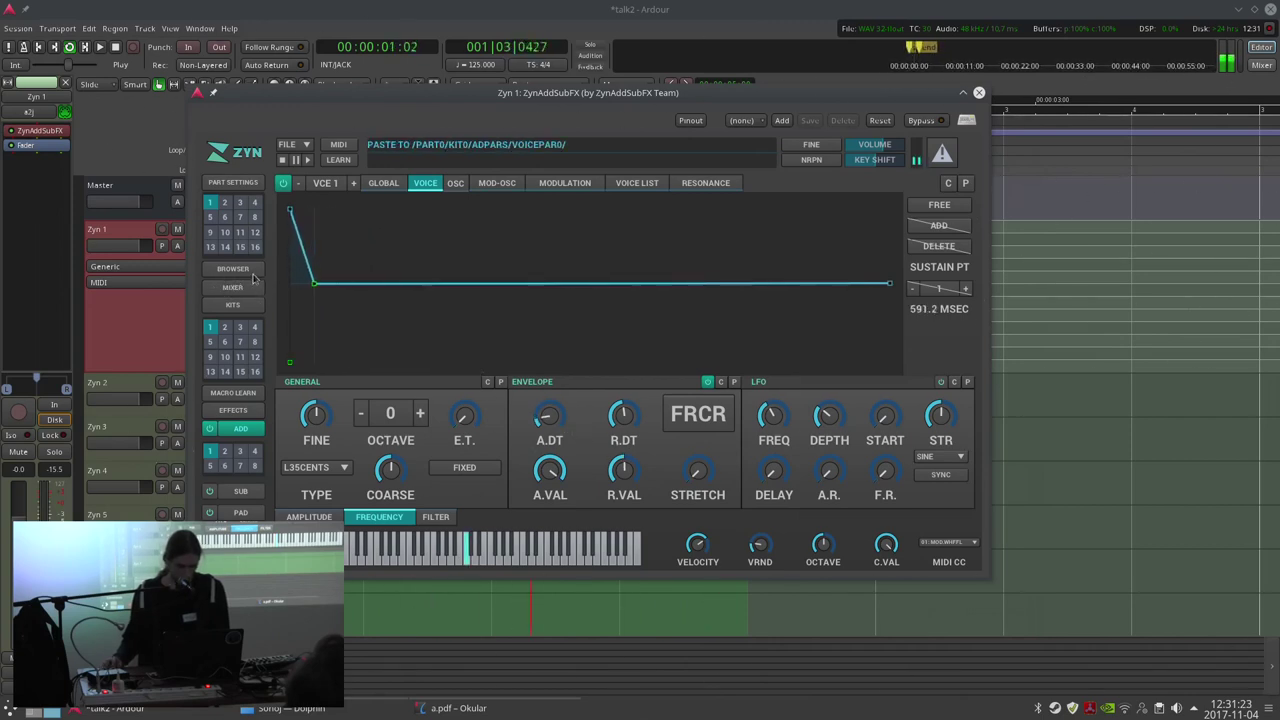
Set voice 1's octave to -3.
click(361, 414)
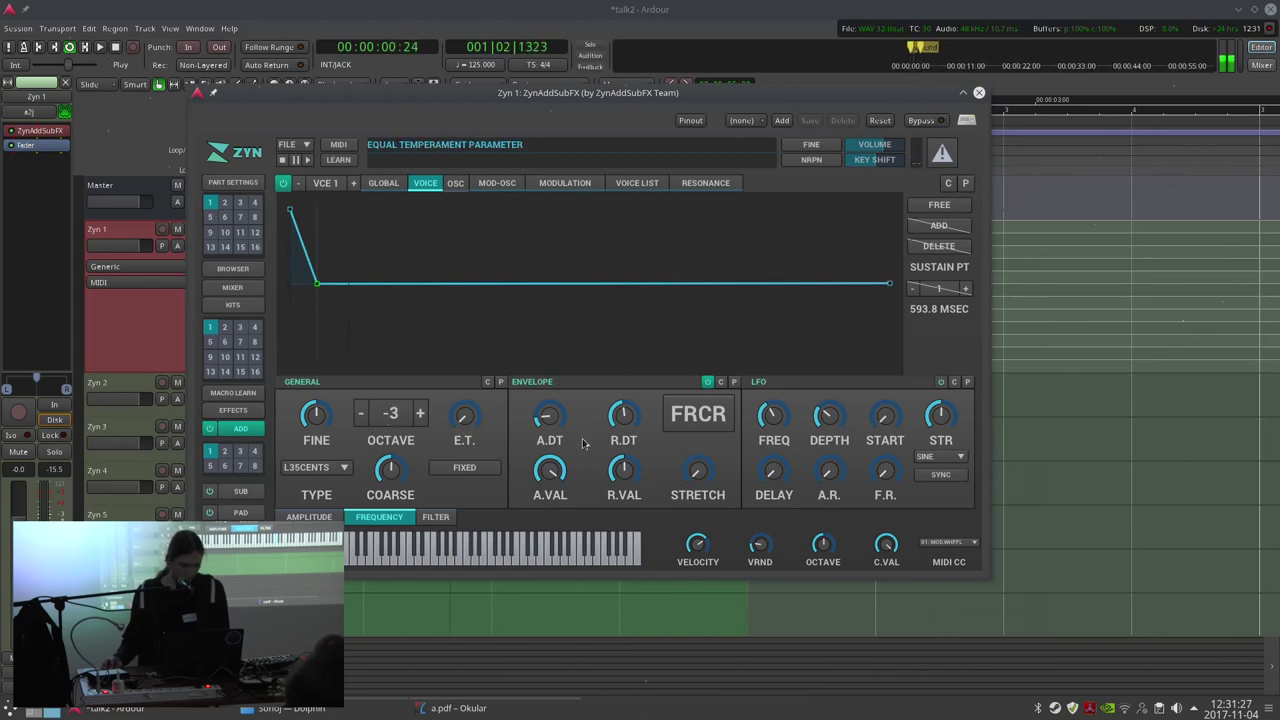
click(384, 184)
click(426, 184)
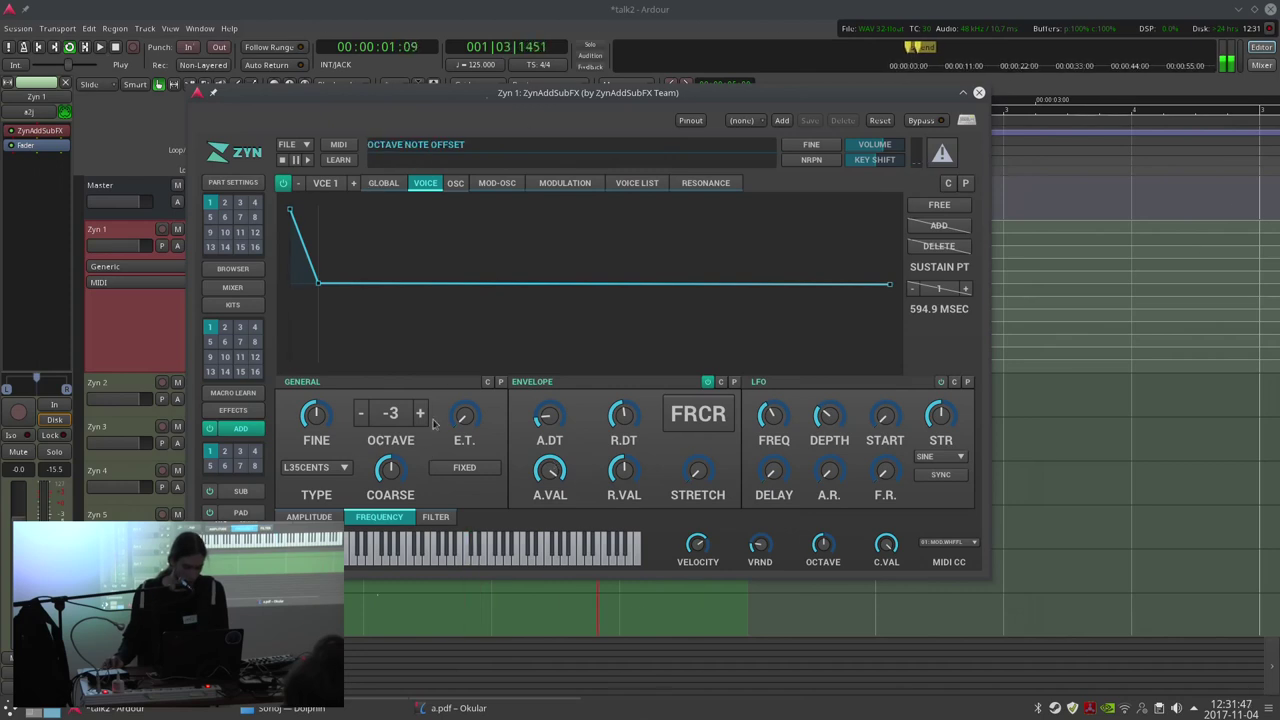
Reshape voice 1's amplitude envelope into a short decay that falls to zero sustain.
click(321, 517)
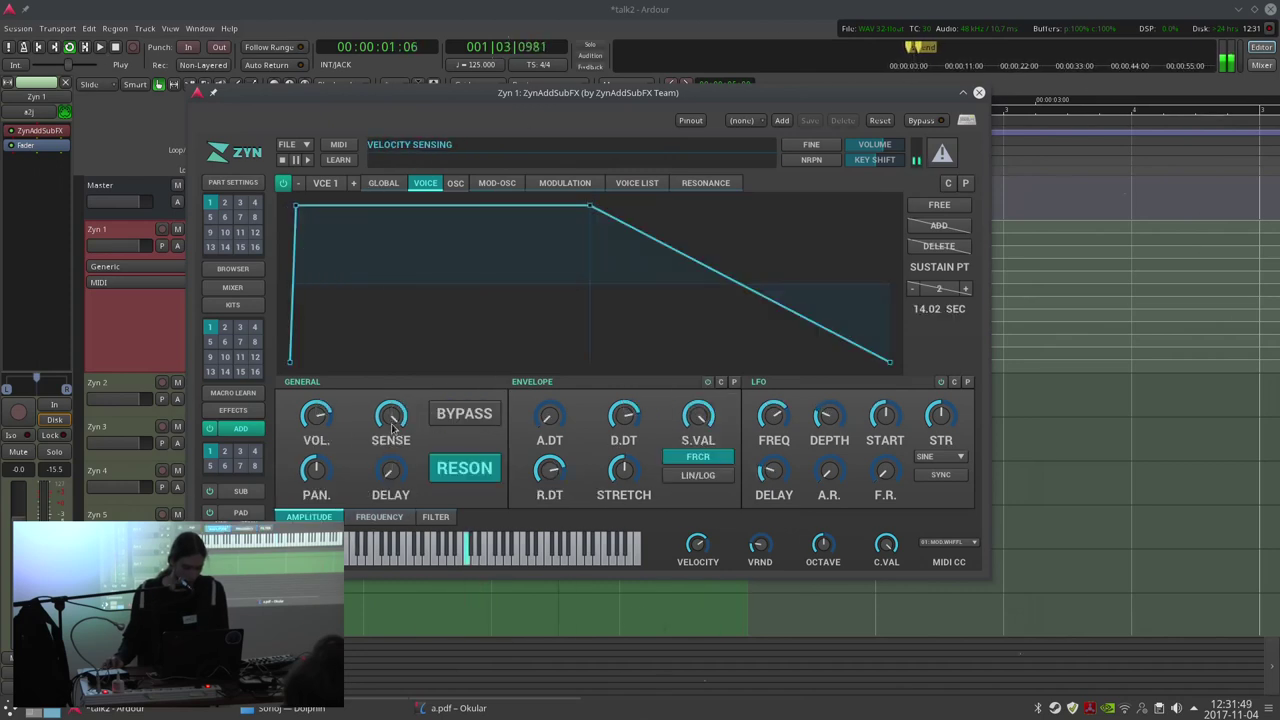
drag(592, 205, 319, 389)
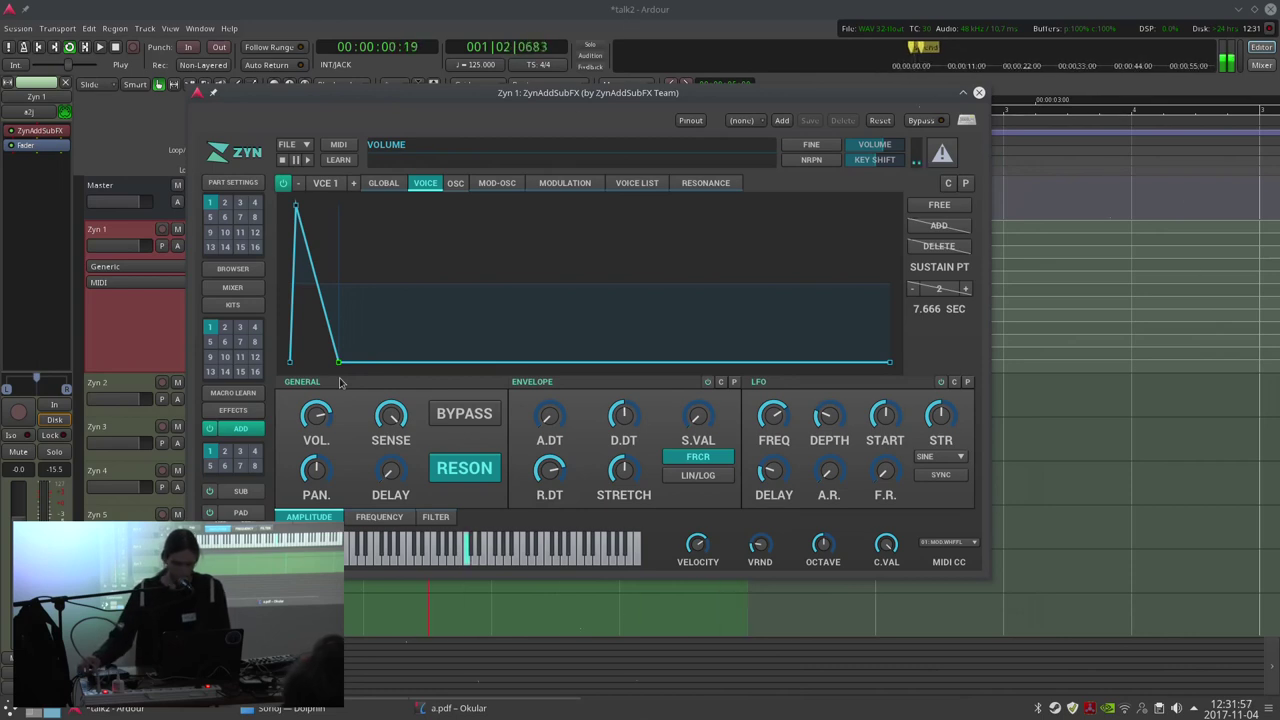
Enable airplane mode in the system's network settings.
click(1124, 710)
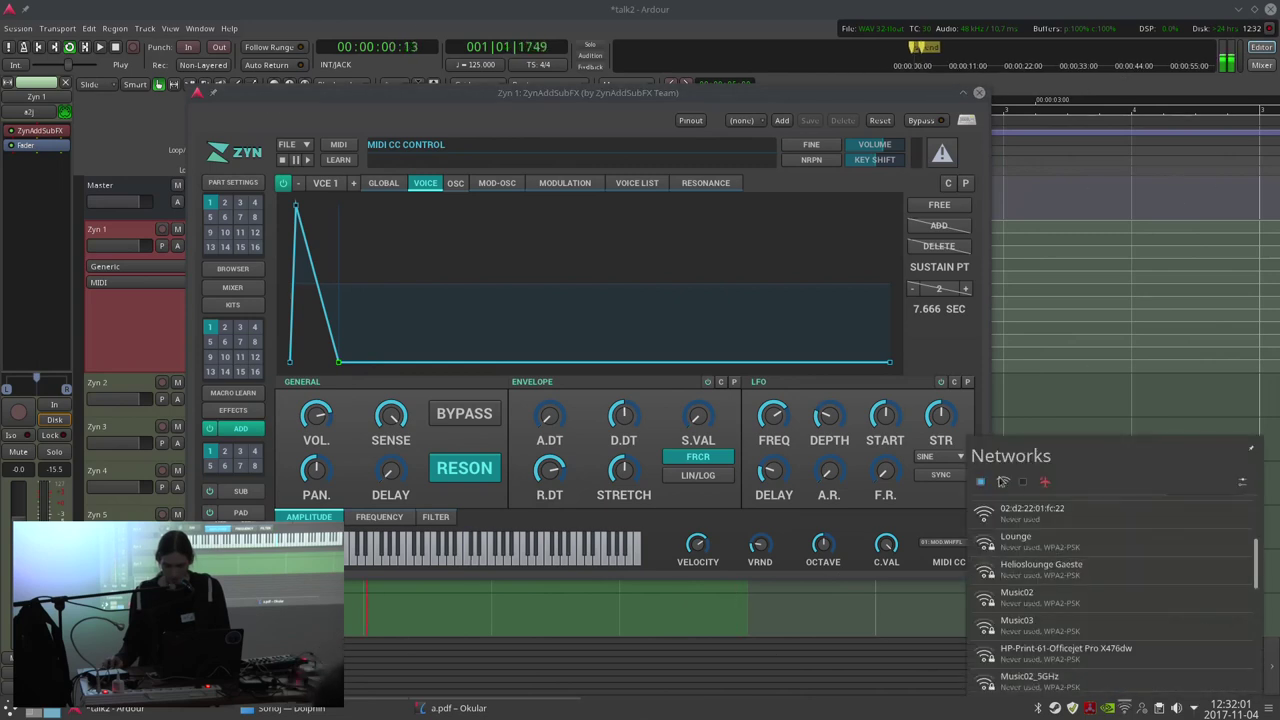
click(1022, 481)
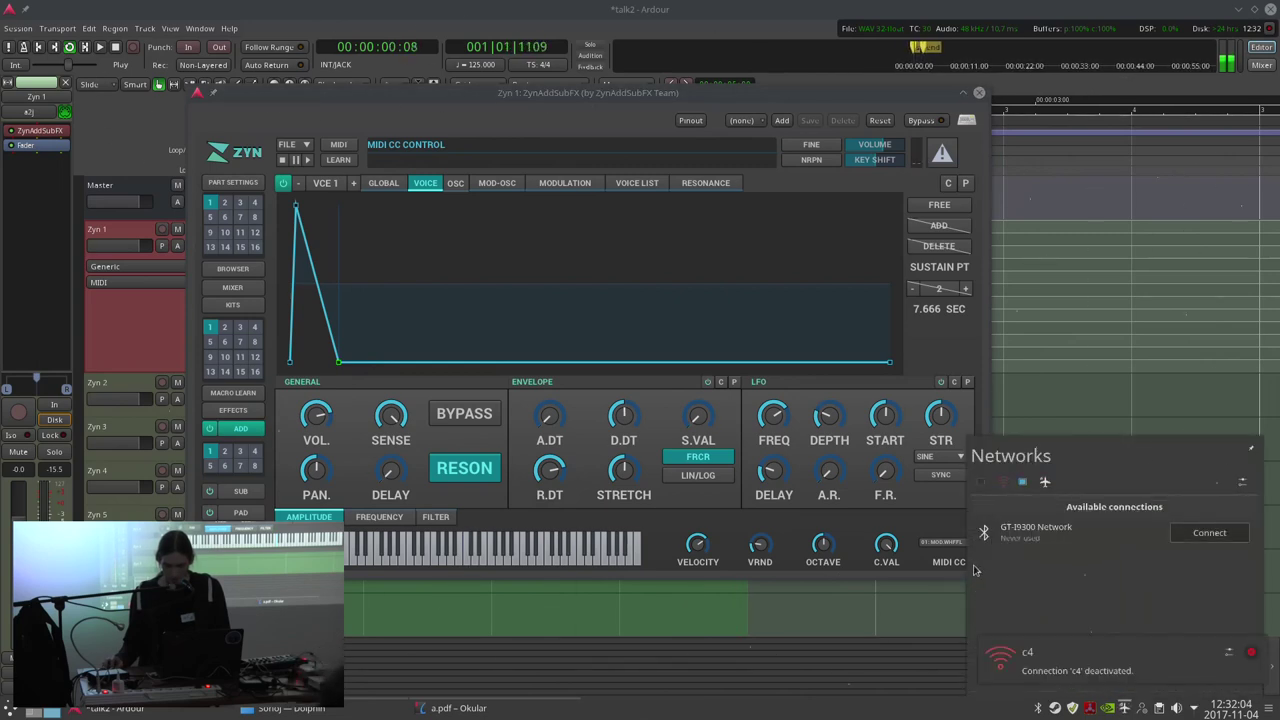
Check the system's kernel information with uname -a in the drop-down terminal.
key(F12)
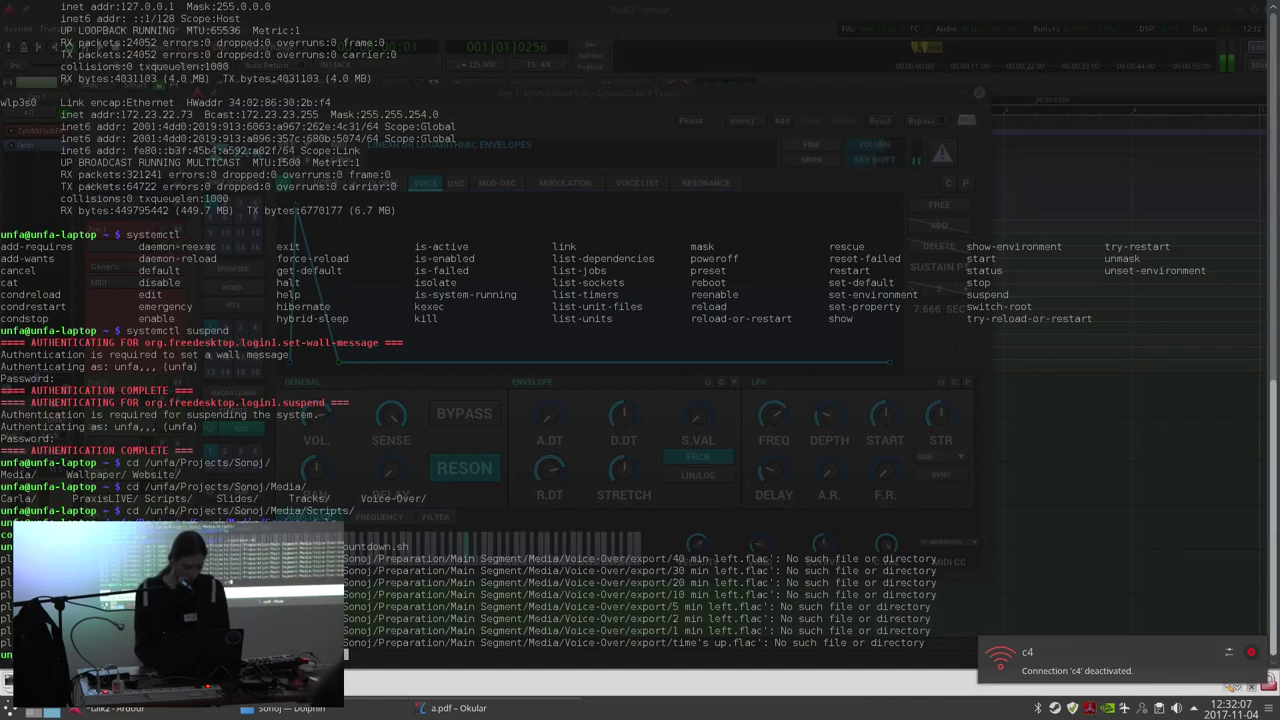
text(uname -a)
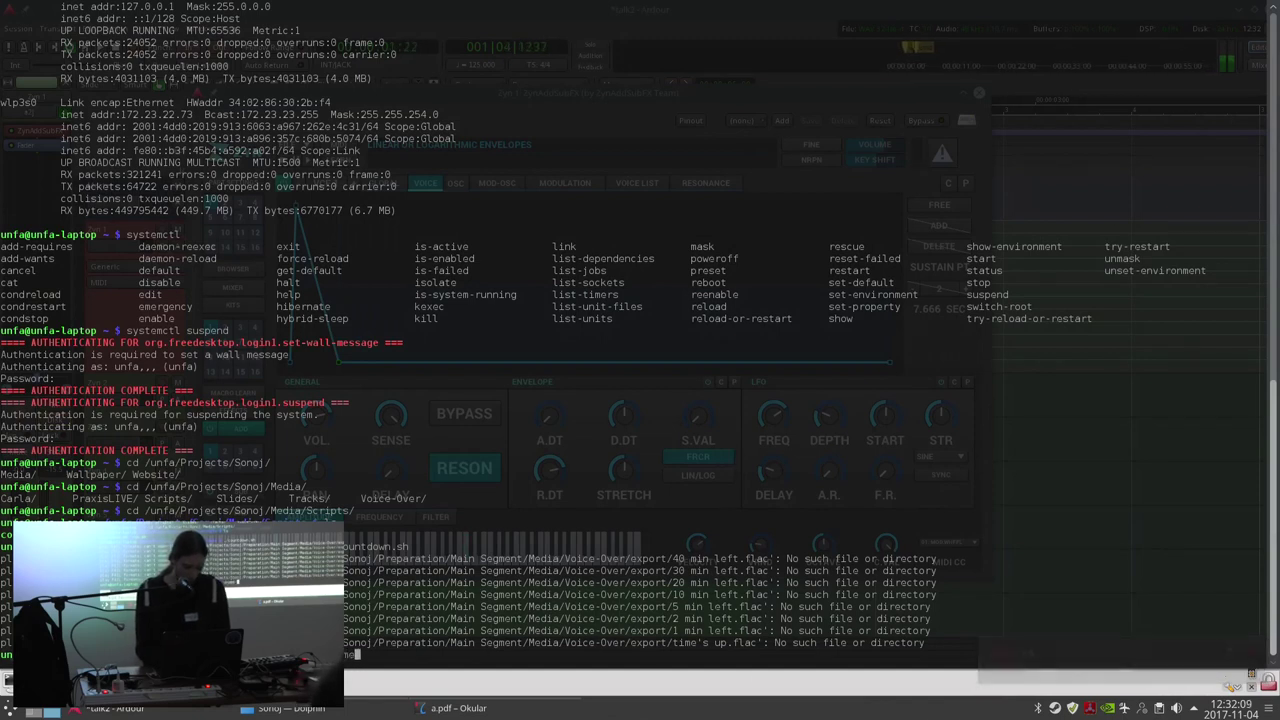
key(Return)
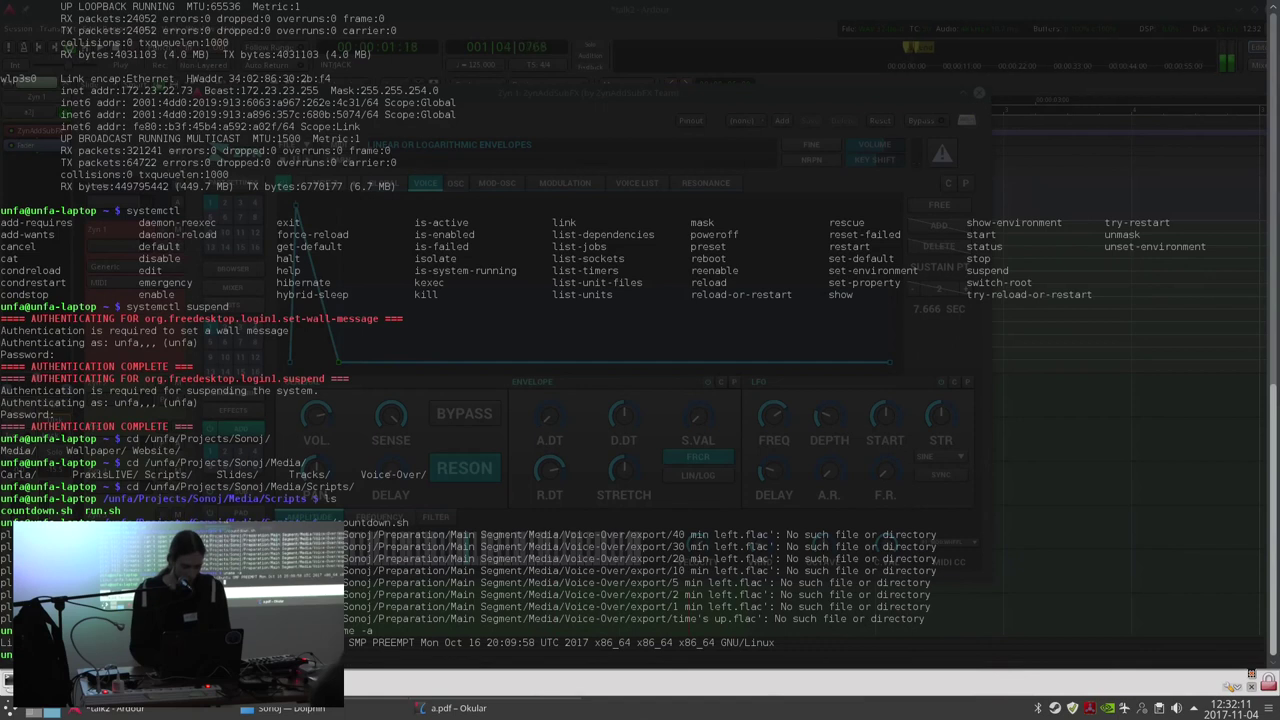
key(F12)
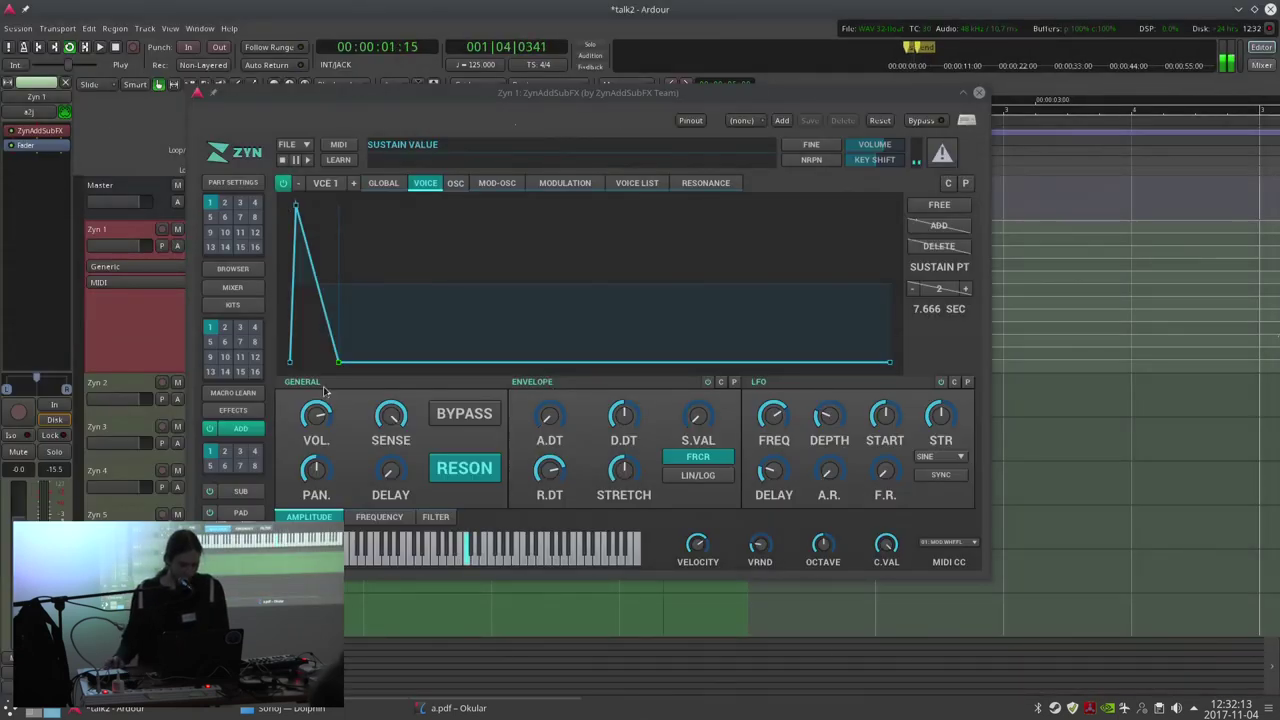
Adjust voice 1's volume in the amplitude settings.
drag(321, 418, 319, 404)
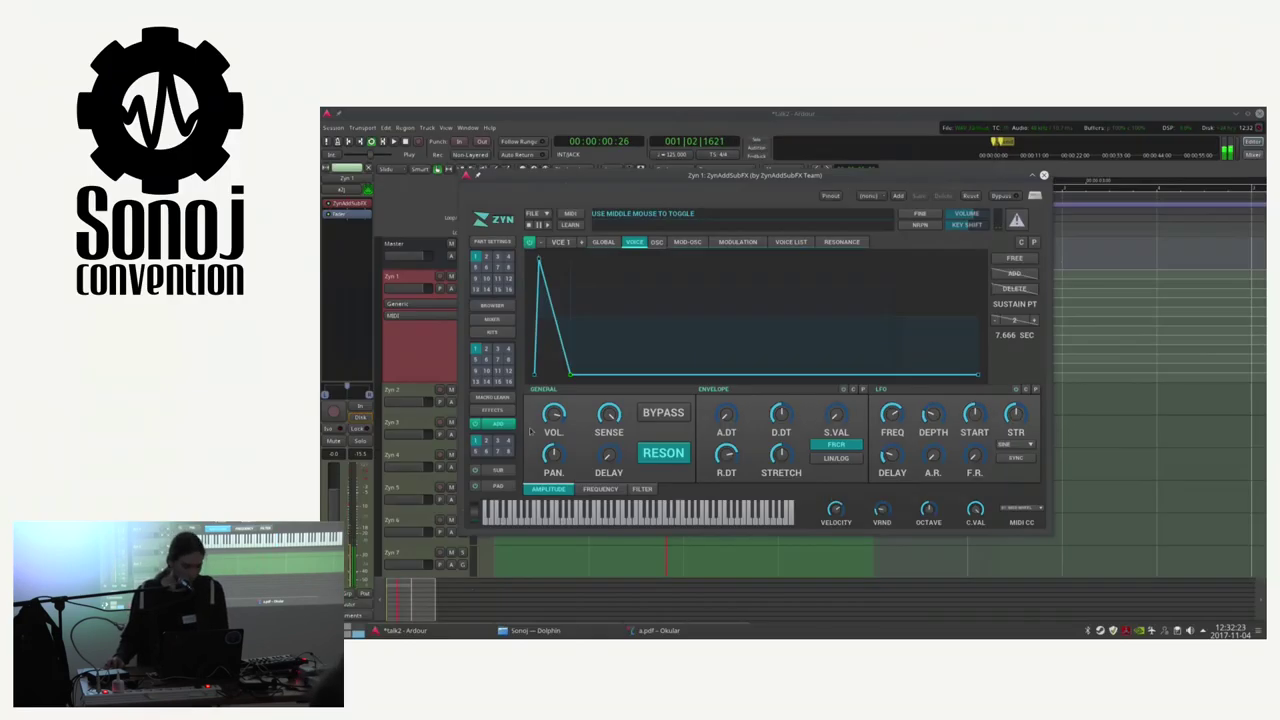
Open a Konsole terminal and query the current JACK buffer size with jack_bufsize.
key(F12)
key(F12)
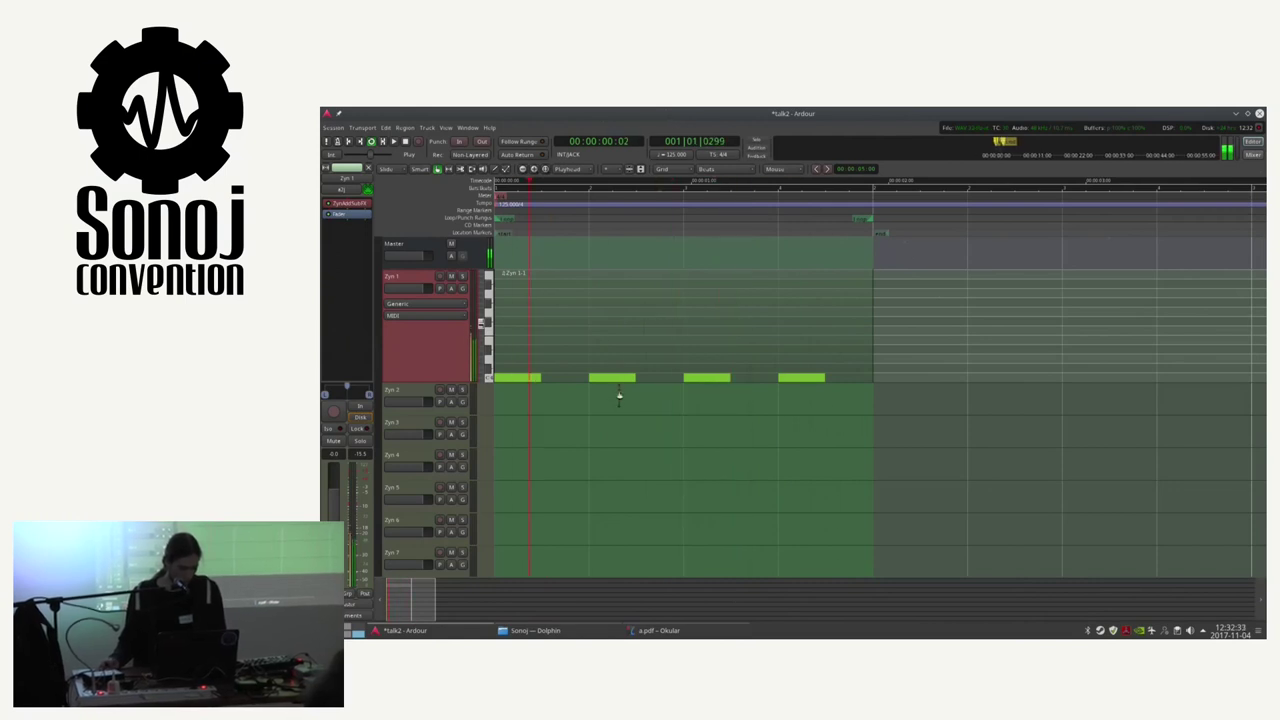
key(ctrl+F2)
drag(596, 316, 585, 403)
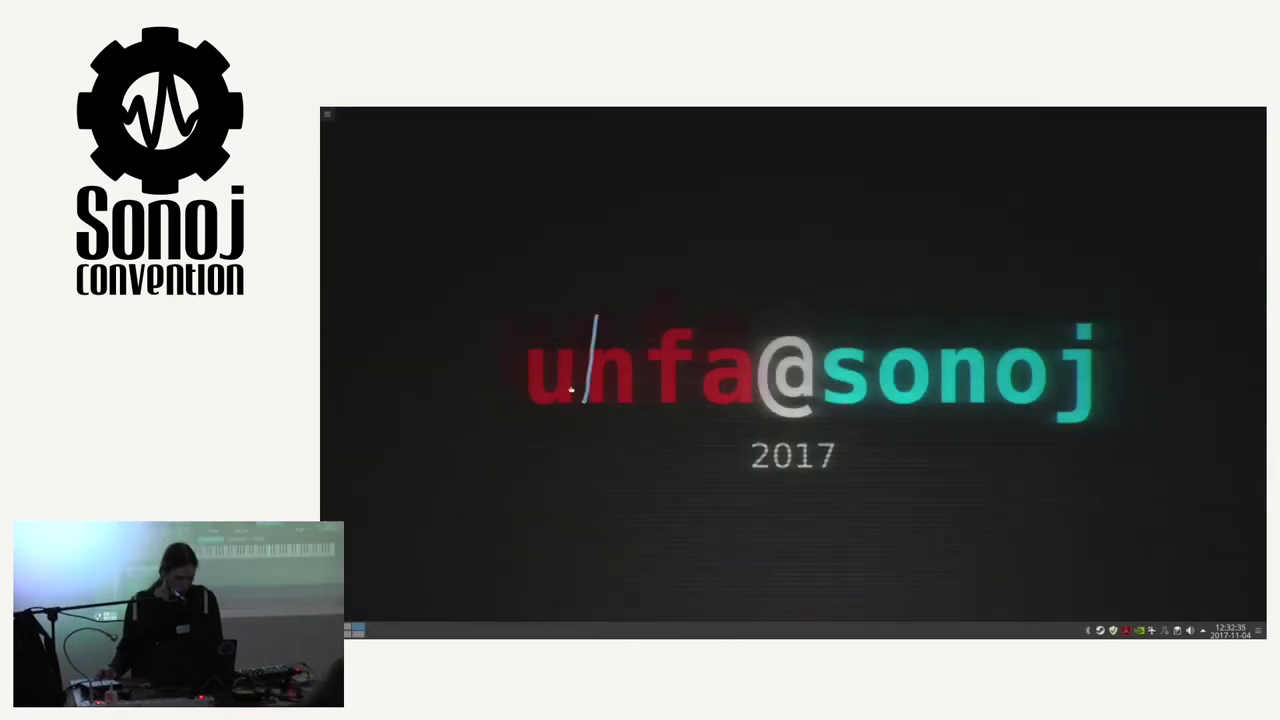
key(ctrl+F1)
click(355, 630)
click(374, 436)
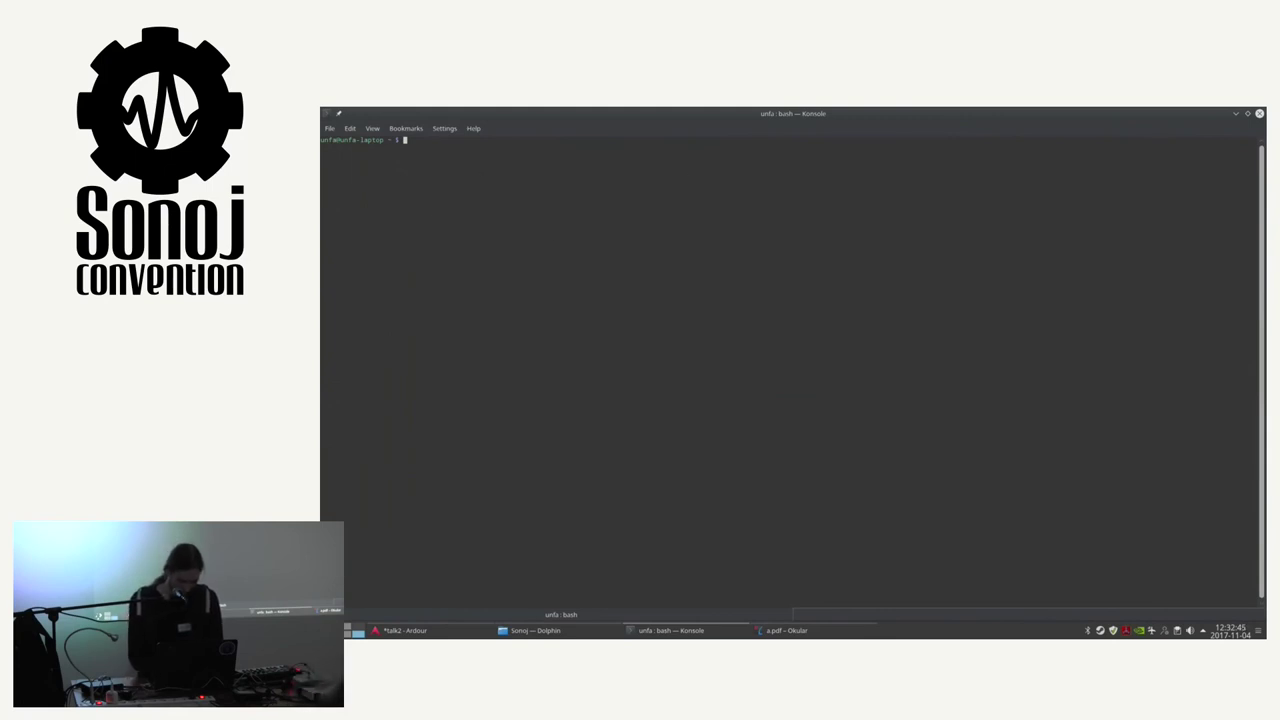
text(bufsize)
key(Return)
Try JACK buffer sizes of 256 and 1024 with jack_bufsize.
key(Up)
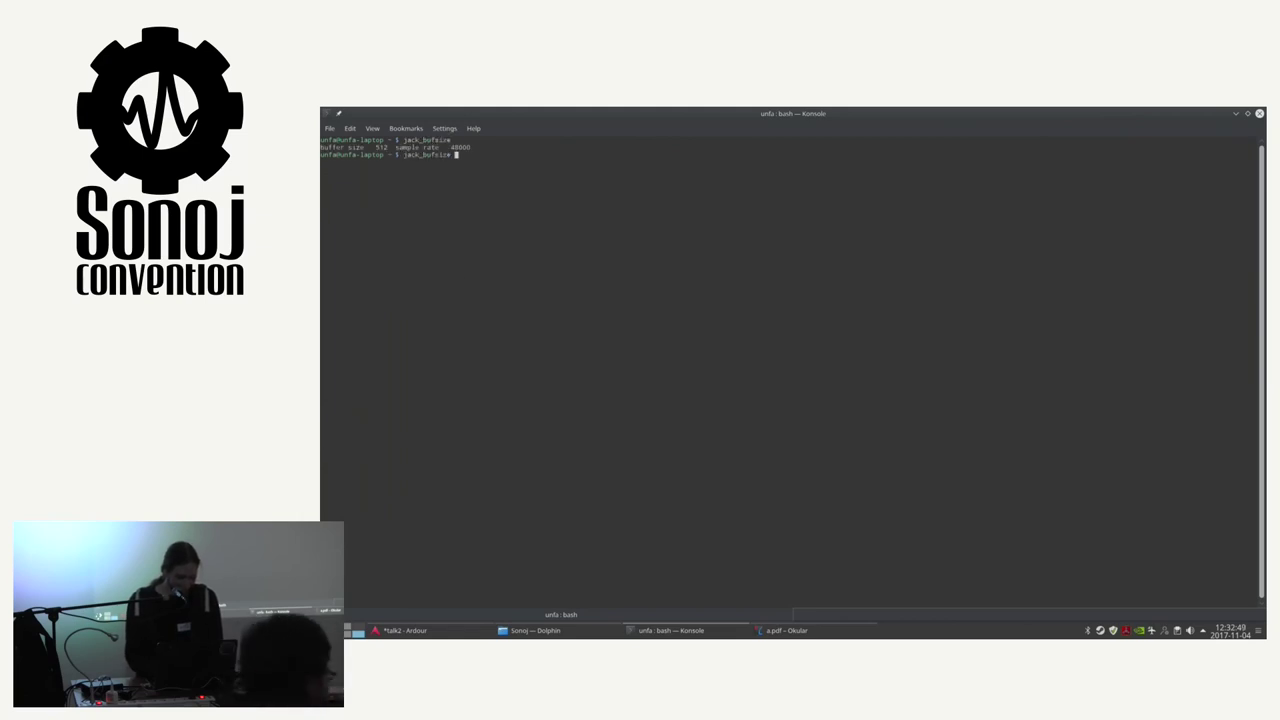
text(256)
key(Return)
key(Up)
key(BackSpace)
key(BackSpace)
key(BackSpace)
text(1024)
key(Return)
Raise the JACK buffer size to 2048 with jack_bufsize.
key(Up)
key(BackSpace)
key(BackSpace)
key(BackSpace)
key(BackSpace)
text(2048)
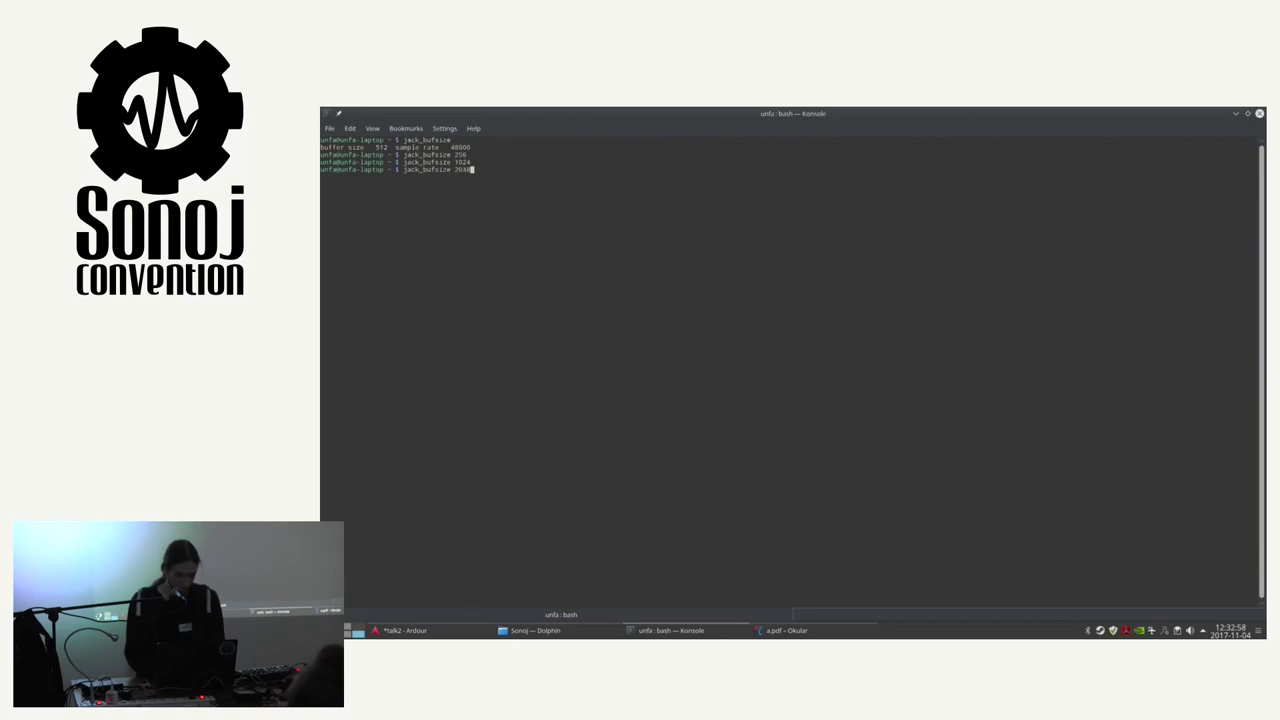
key(Return)
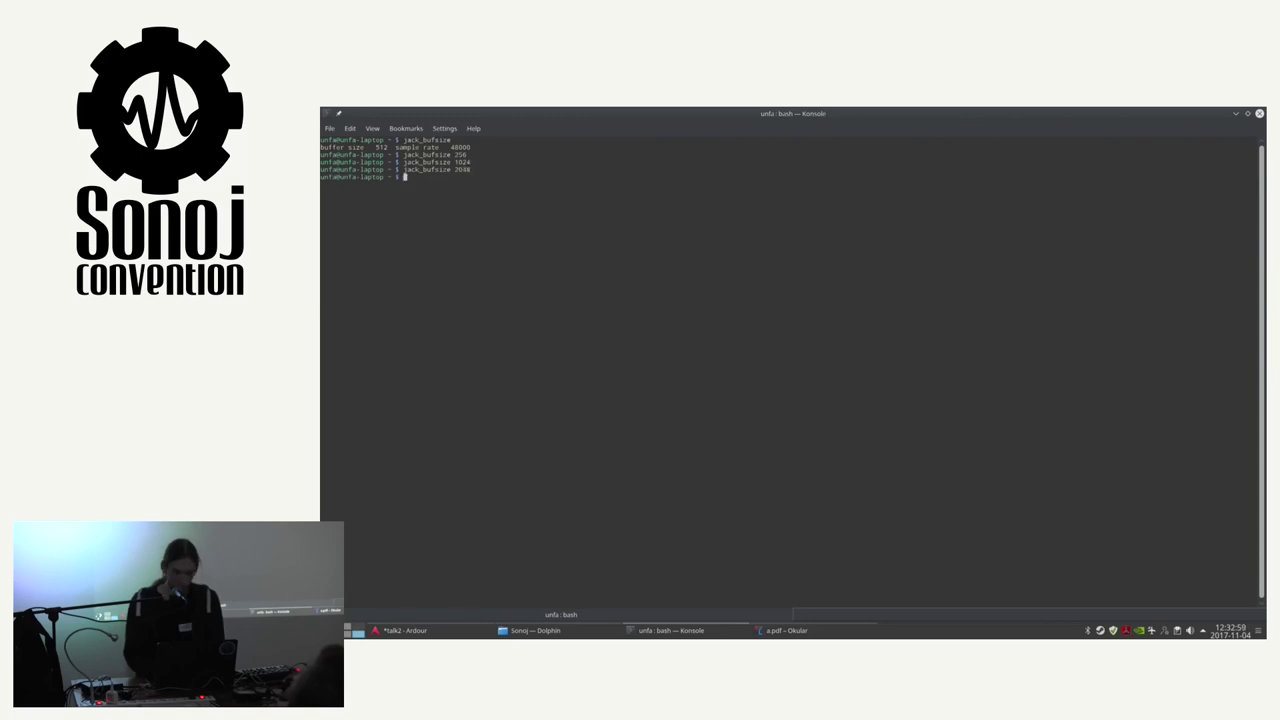
Set the JACK buffer size to 256 with jack_bufsize.
key(Up)
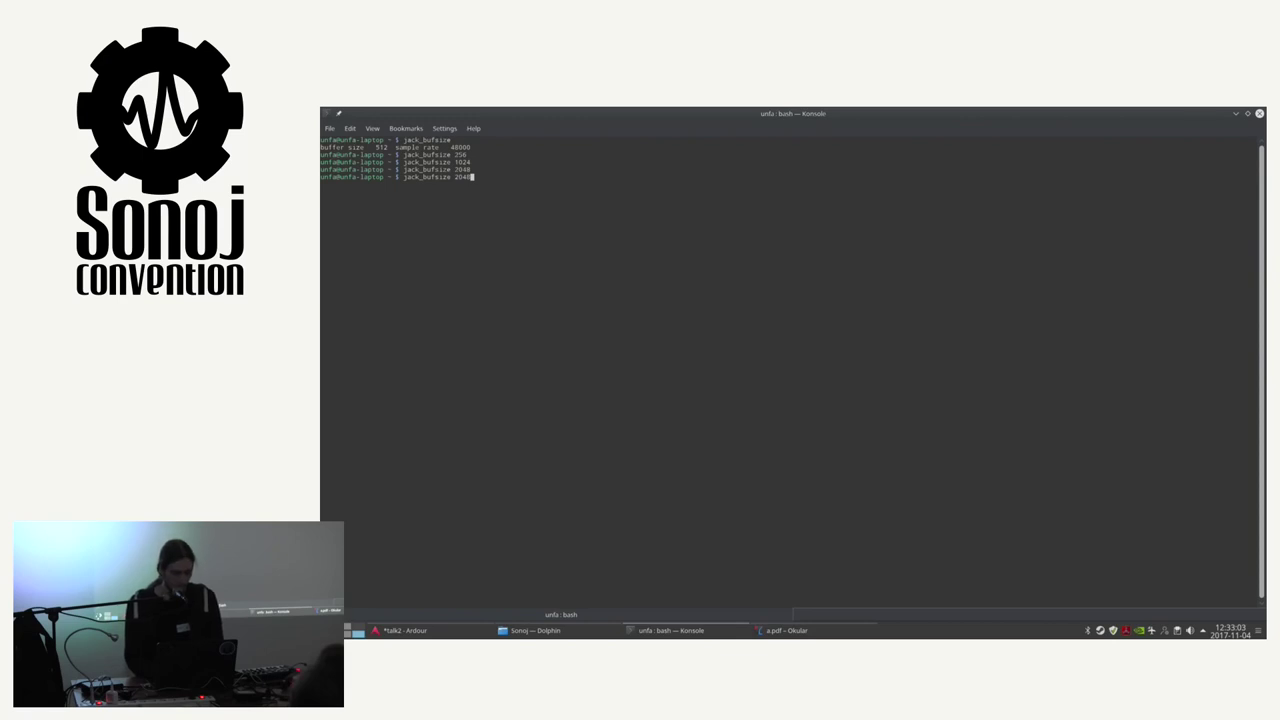
key(ctrl+F3)
key(ctrl+F4)
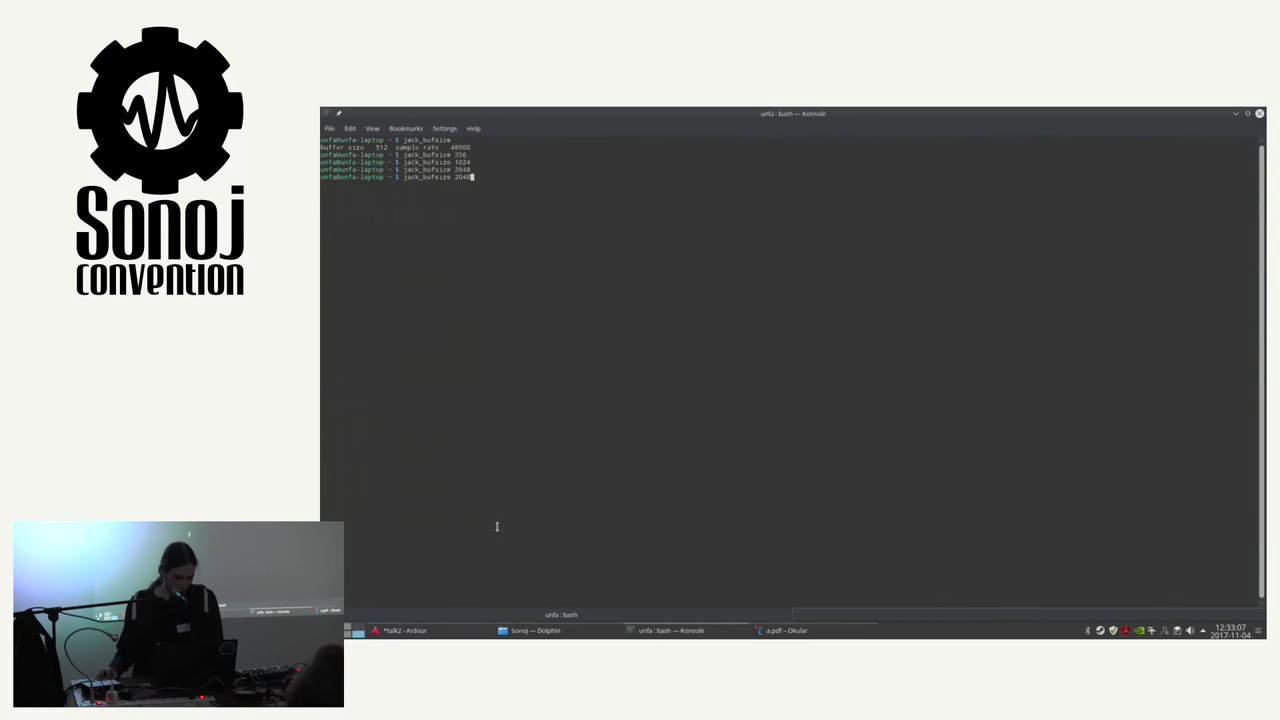
key(BackSpace)
key(BackSpace)
key(BackSpace)
key(BackSpace)
text(256)
key(Return)
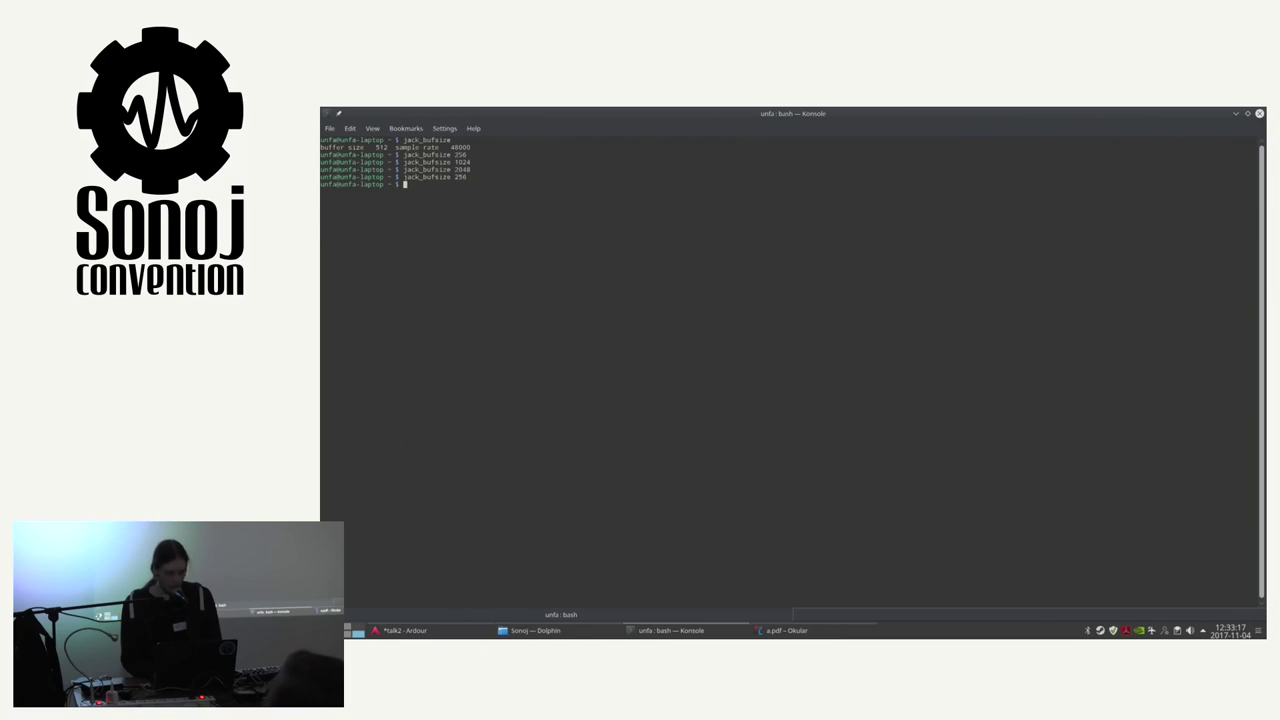
Restart the computer with sudo reboot, authorising it with the account password.
text(t)
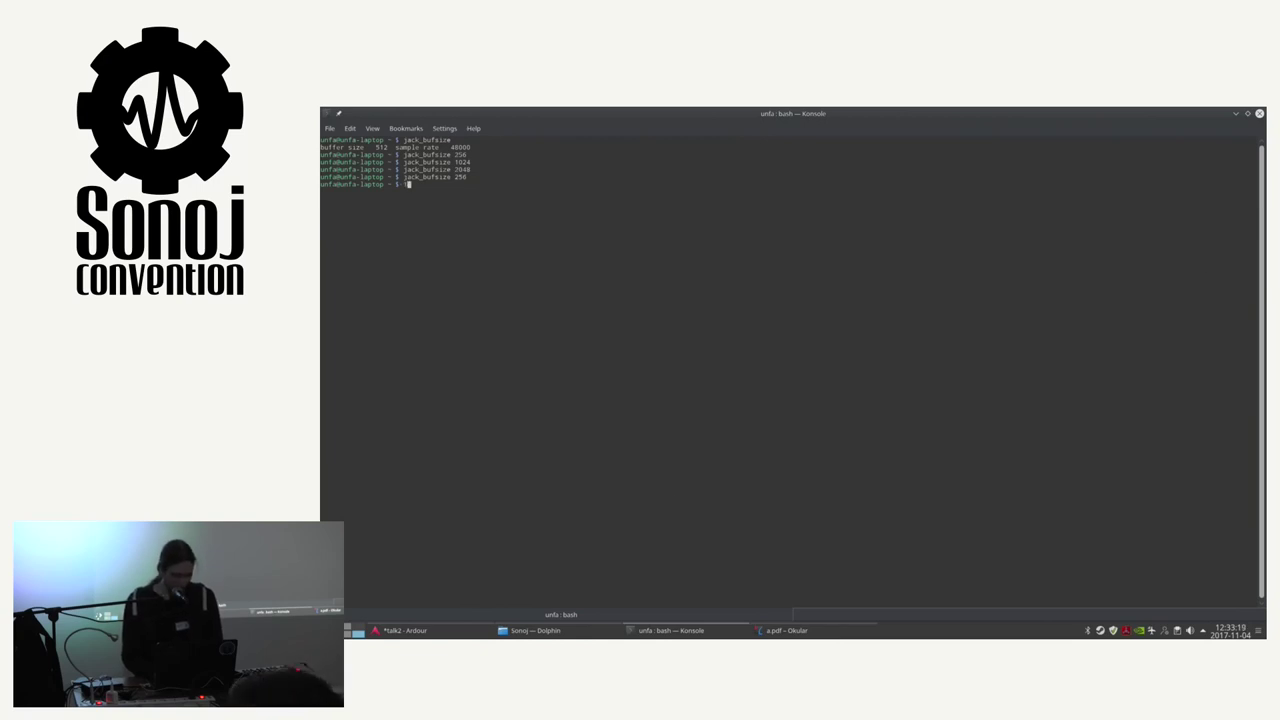
key(ctrl+c)
text(sudo reboot)
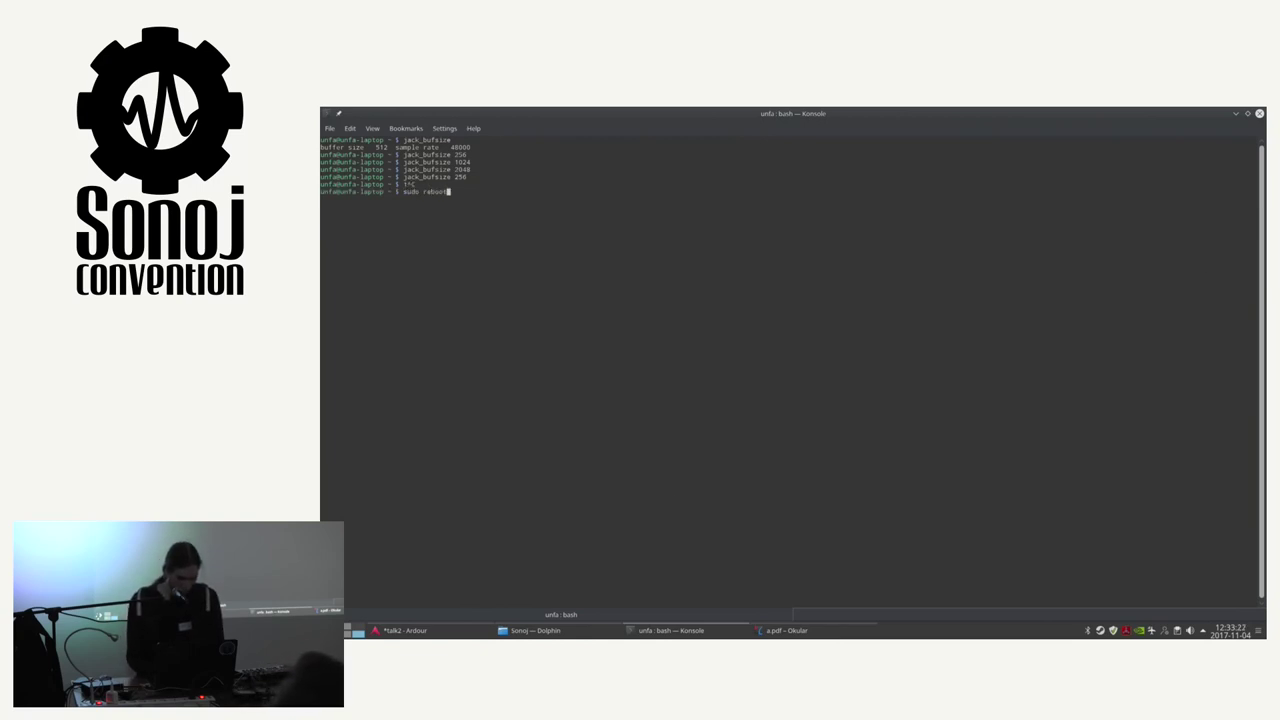
key(Return)
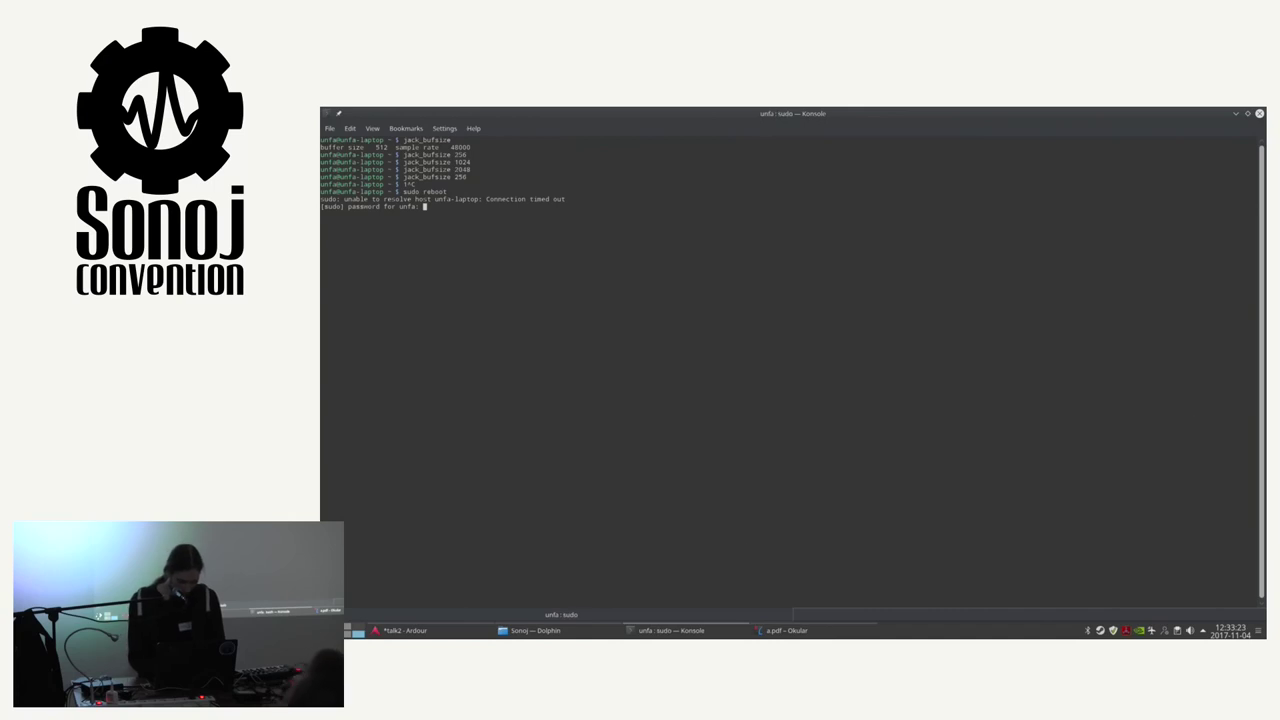
key(Return)
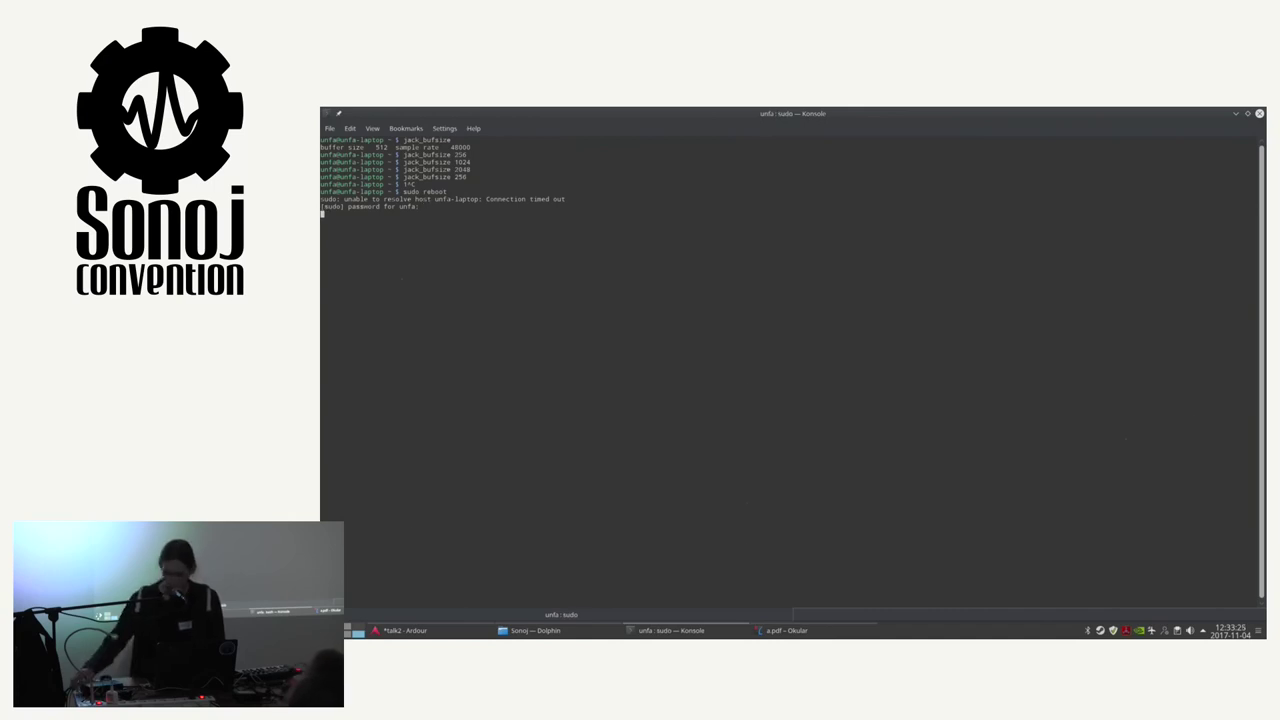
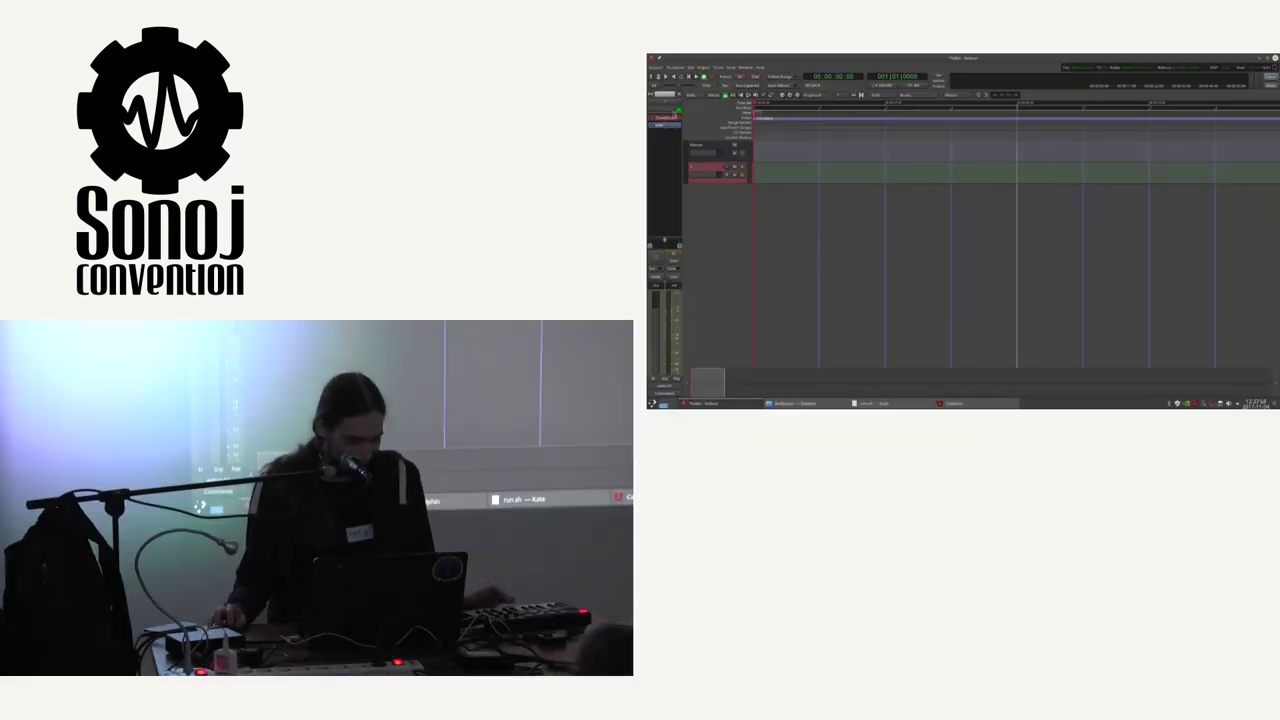
Assign a MIDI input to track 1 in the talk4 session and arm the track for recording.
click(672, 110)
click(690, 134)
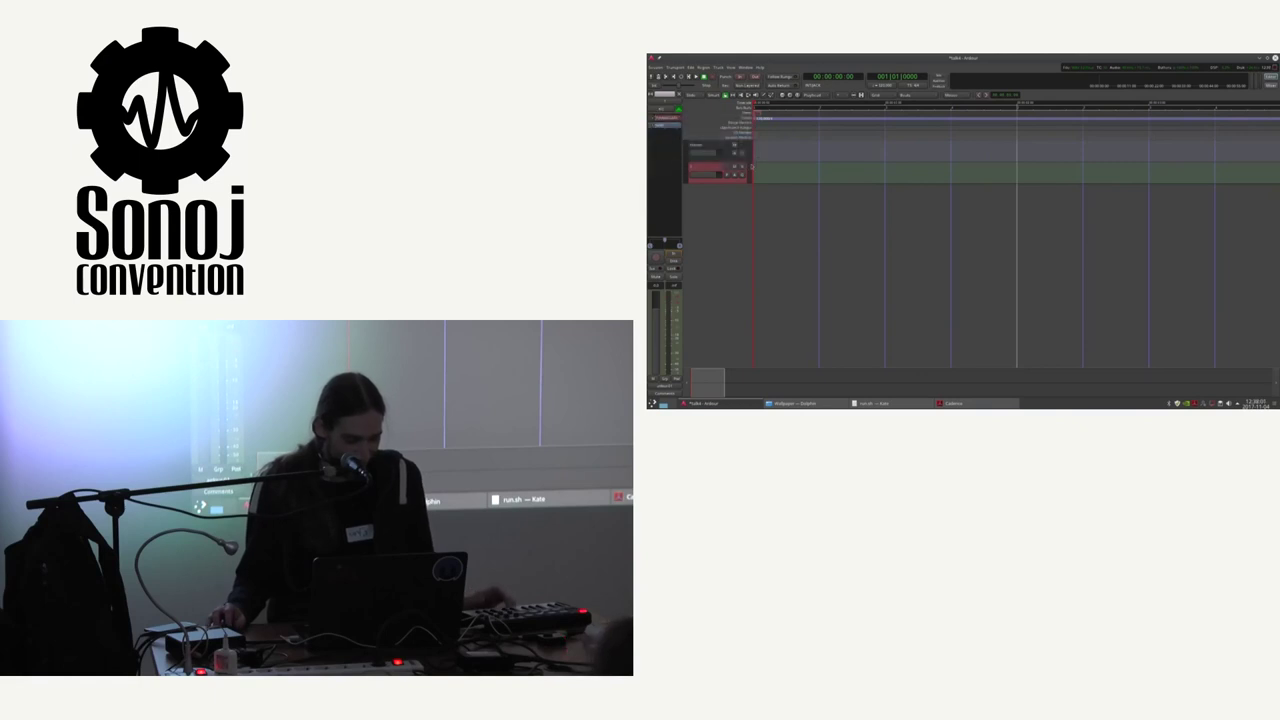
click(728, 167)
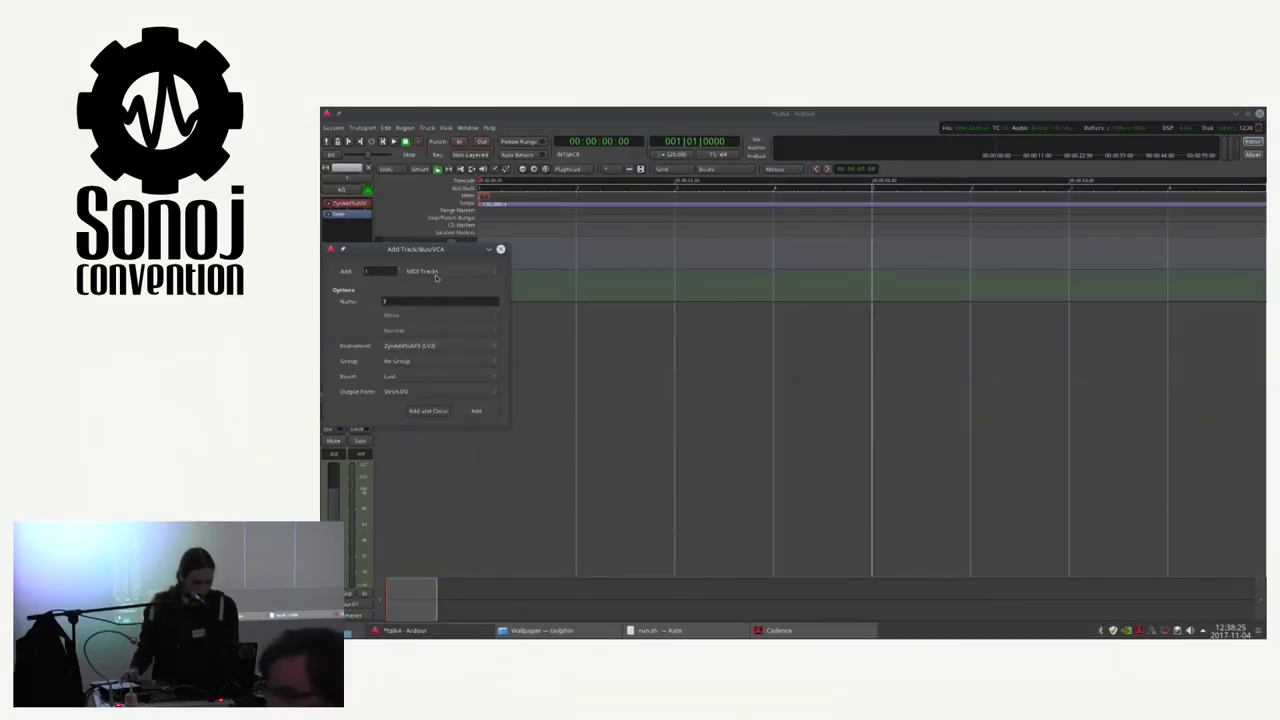
Add a MIDI track named Zyn with the ZynAddSubFX LV2 instrument, plus a batch of further tracks with the same settings.
text(yn)
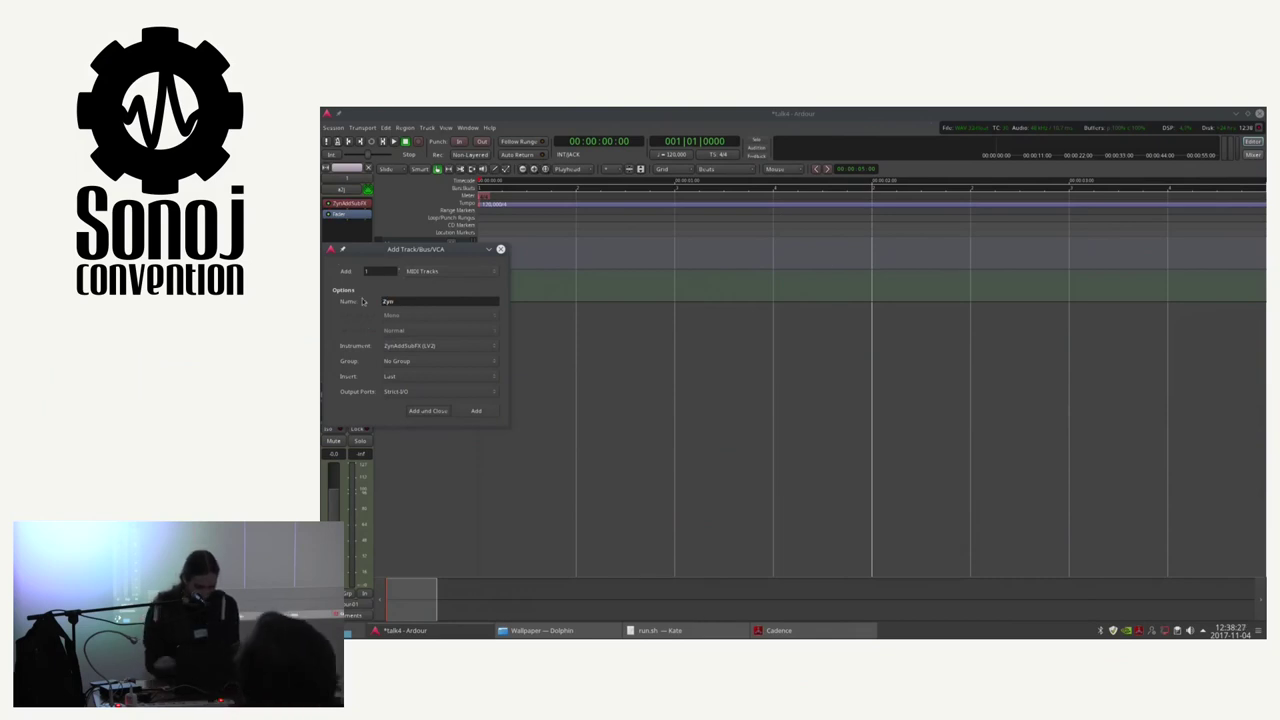
click(446, 411)
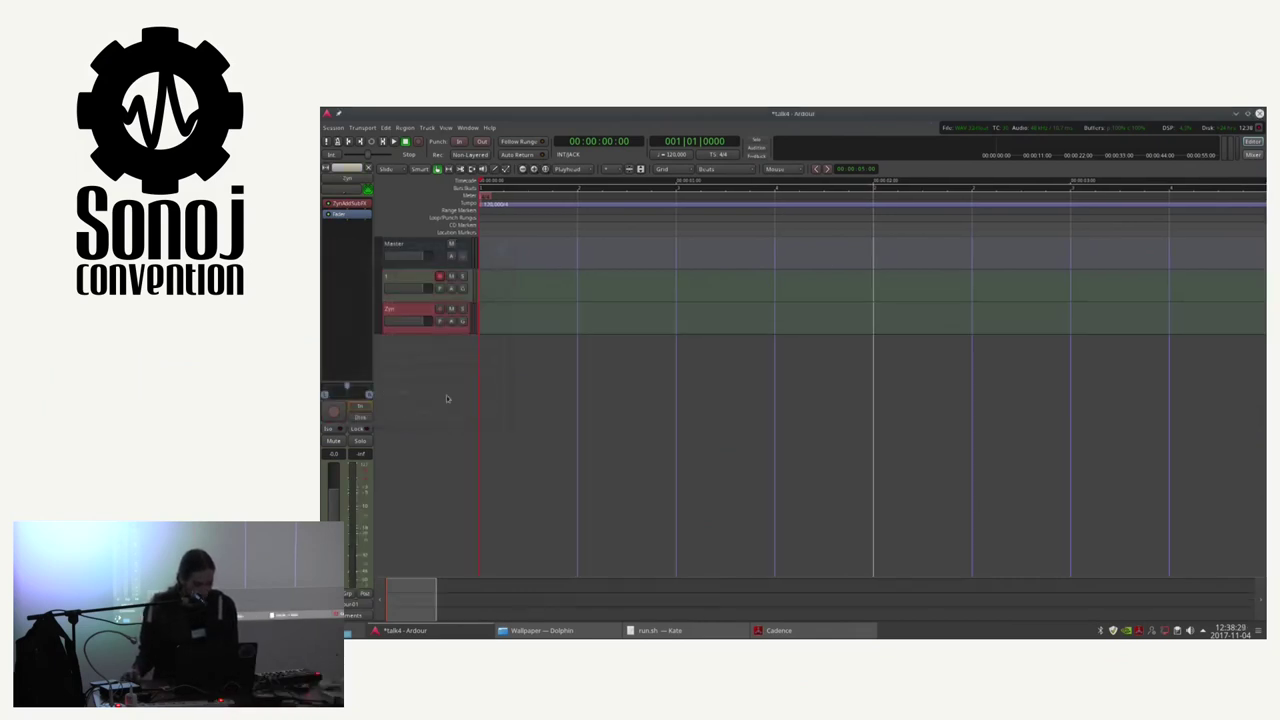
double_click(400, 365)
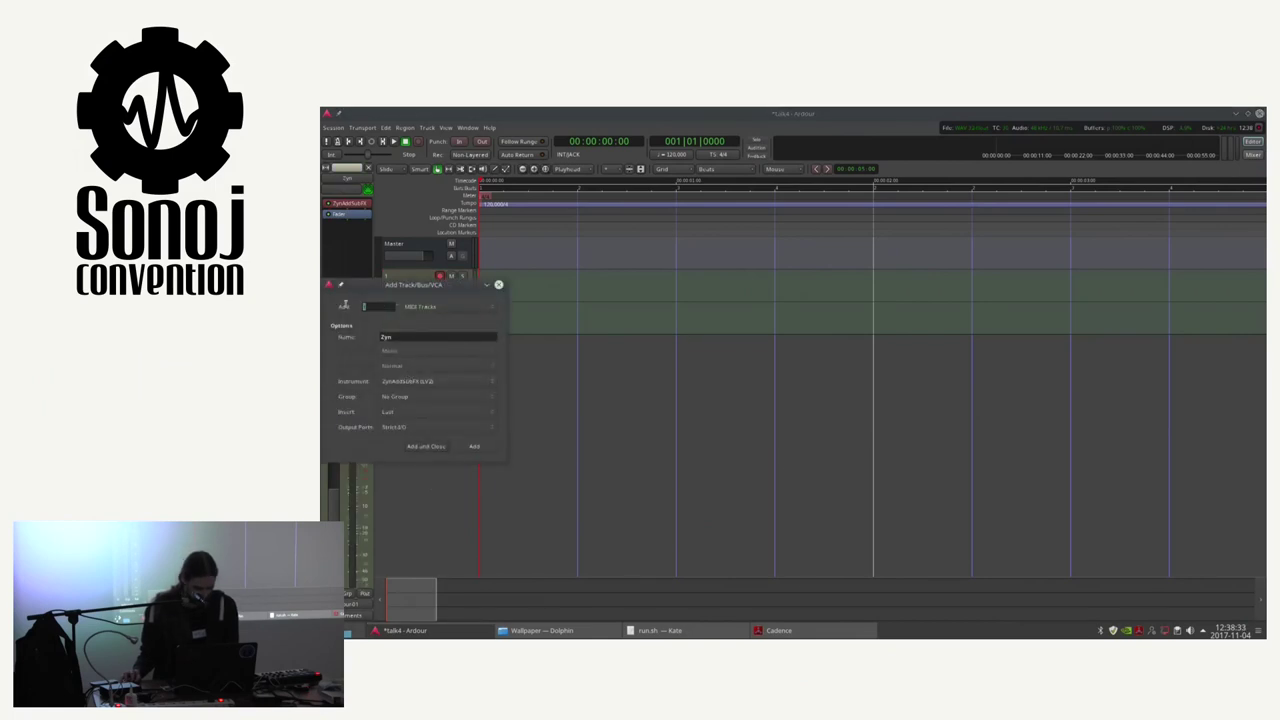
click(428, 447)
Enlarge track 1 and draw a one-bar MIDI region at the start of its timeline.
click(404, 286)
drag(422, 300, 480, 362)
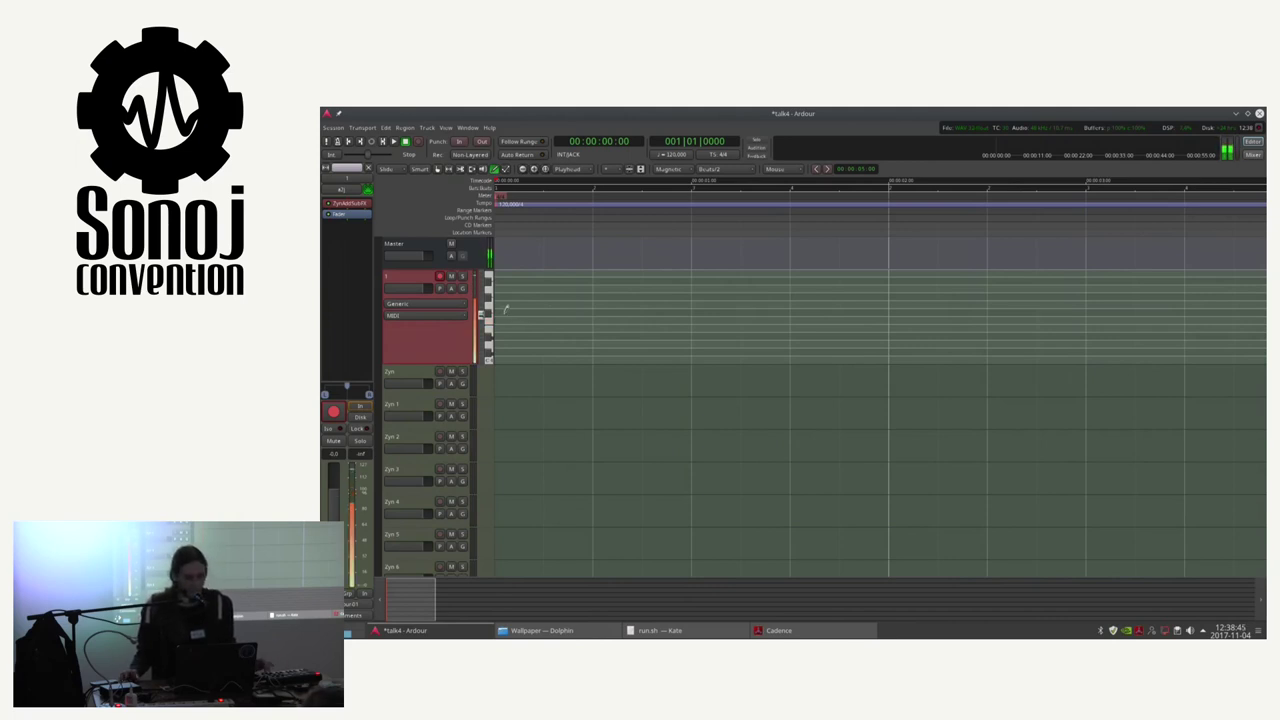
drag(497, 301, 887, 306)
Enter four C4 notes in track 1's region, one on each beat of the bar.
click(497, 357)
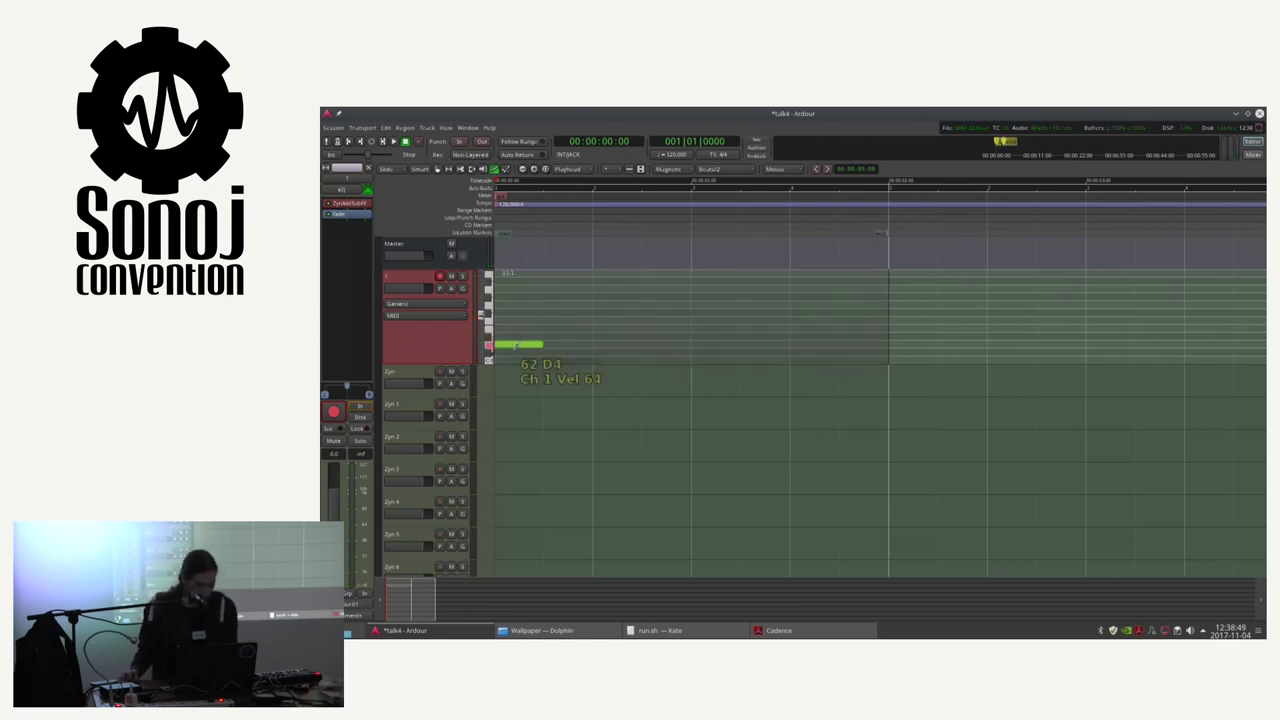
click(596, 357)
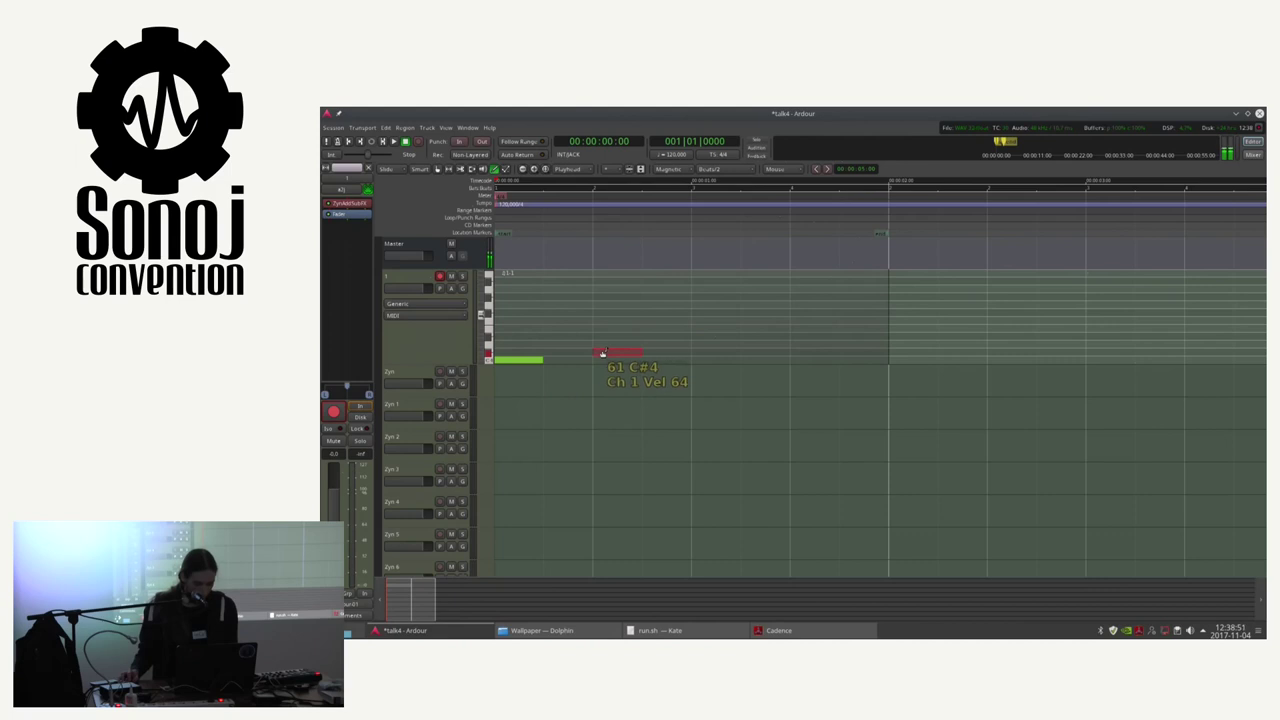
click(695, 357)
click(794, 357)
click(793, 355)
Select track 1's MIDI region and play it back as a loop.
key(g)
click(686, 348)
key(space)
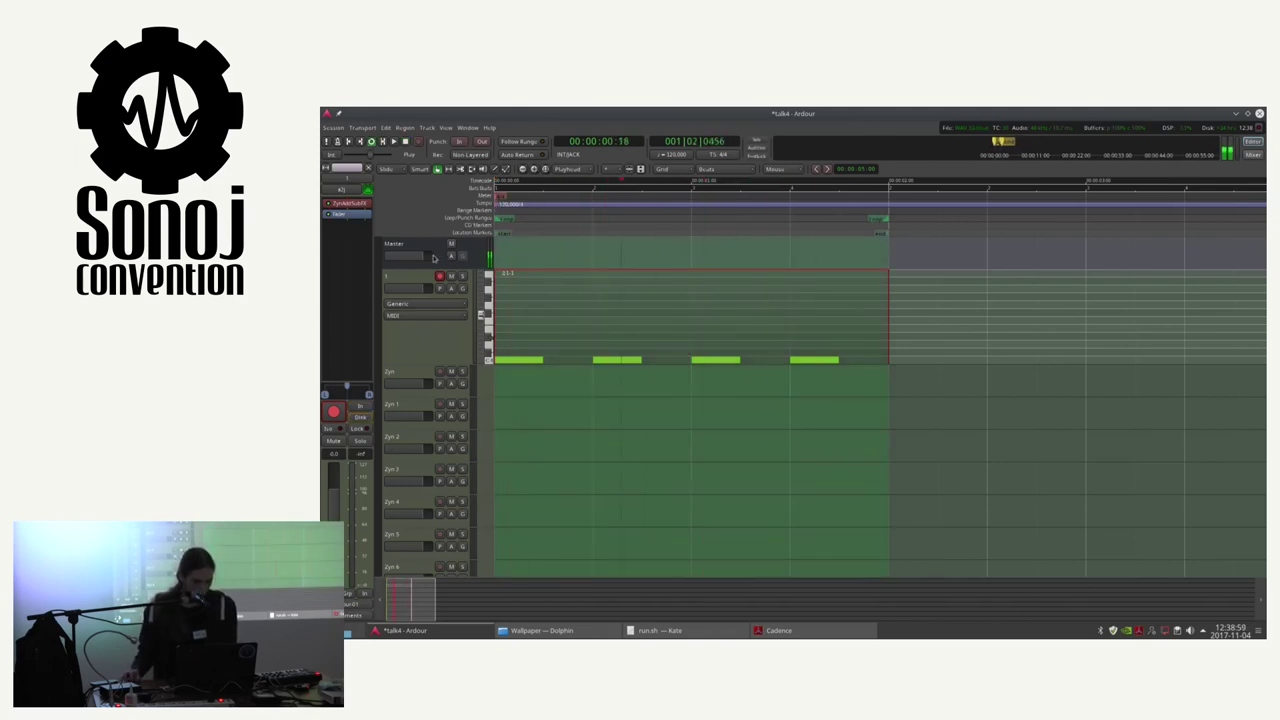
key(Home)
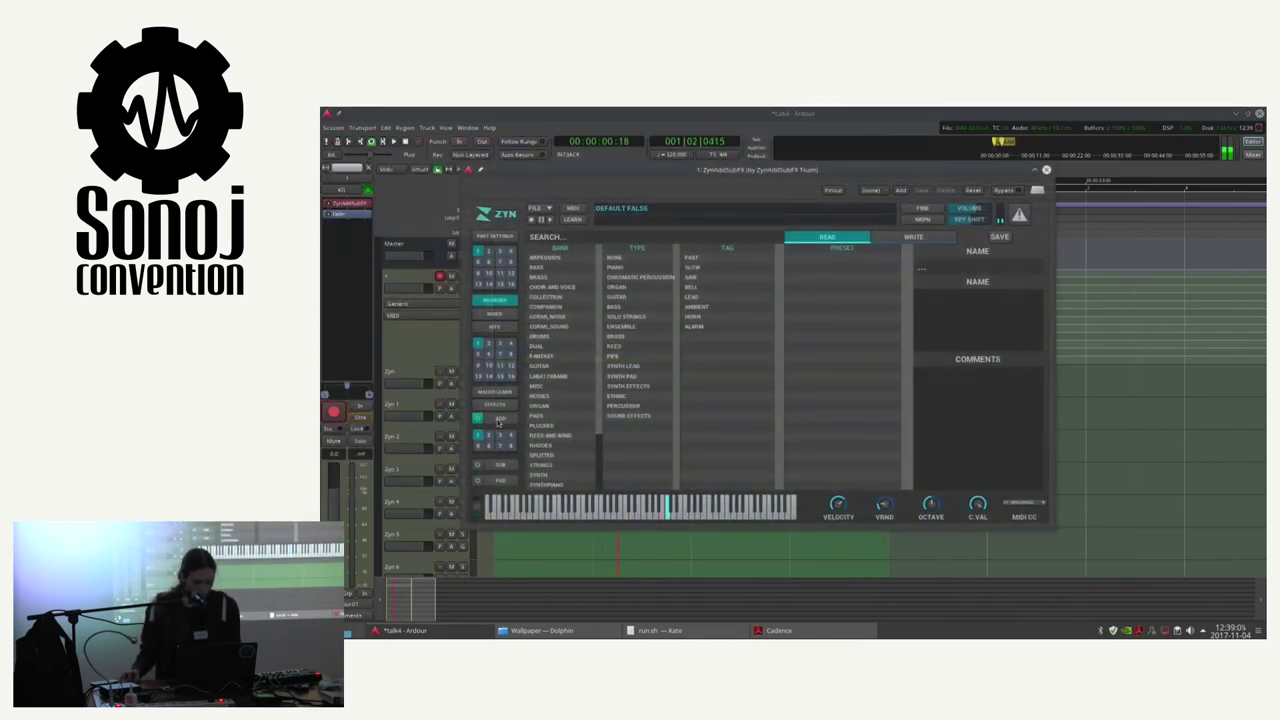
Inspect voice 1's amplitude envelope and oscillator waveform in track 1's ADD synth.
click(500, 419)
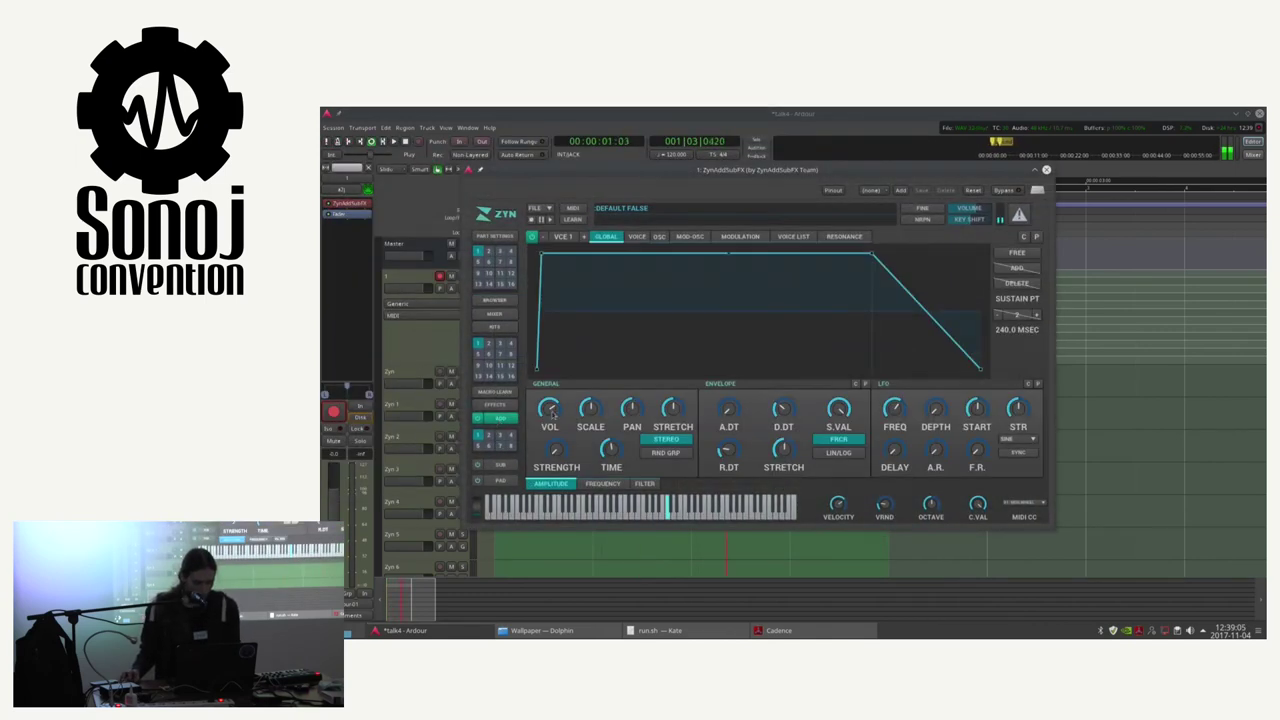
click(640, 237)
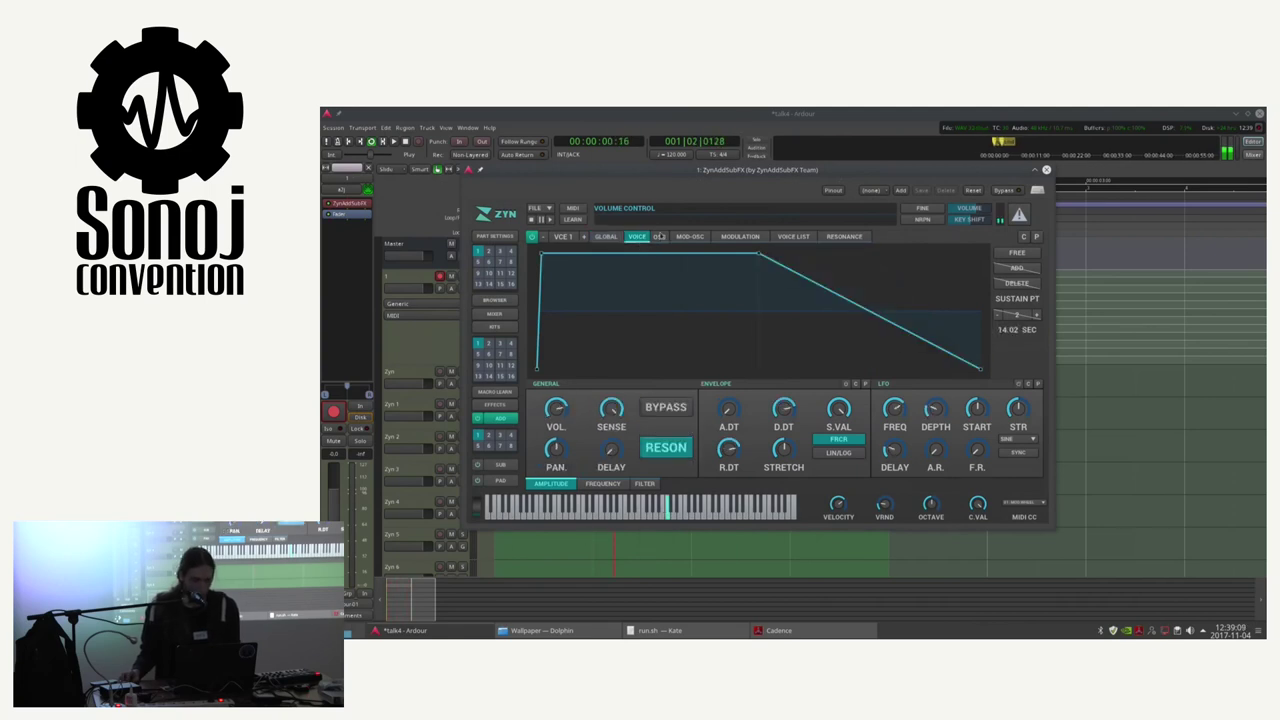
click(658, 237)
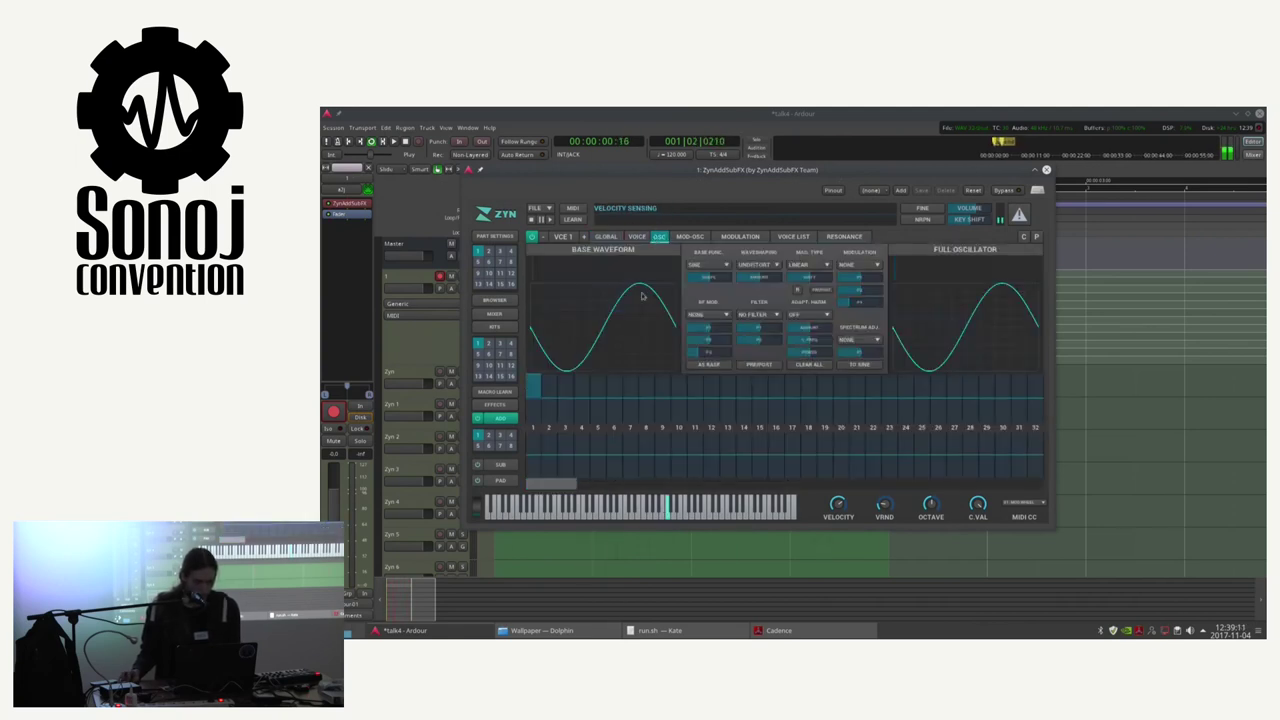
click(636, 236)
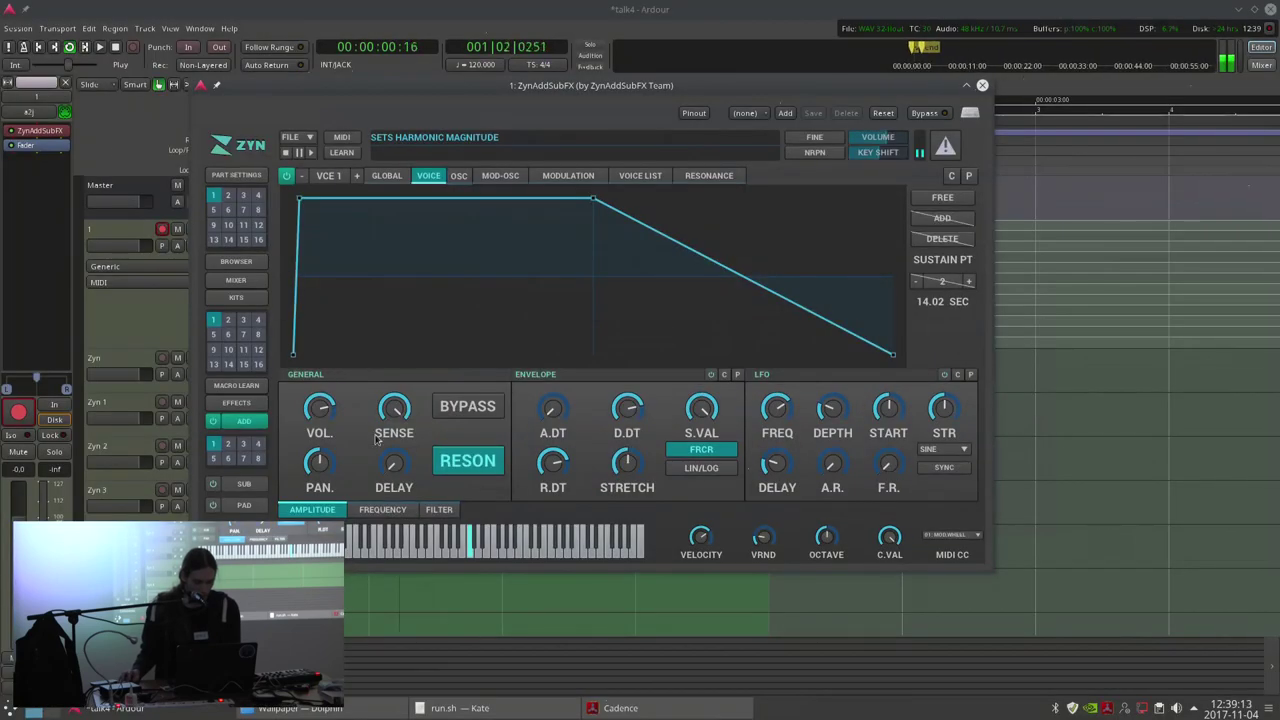
Reshape voice 1's frequency envelope into a steep fall from its maximum starting value and set the voice's octave to -3.
click(368, 509)
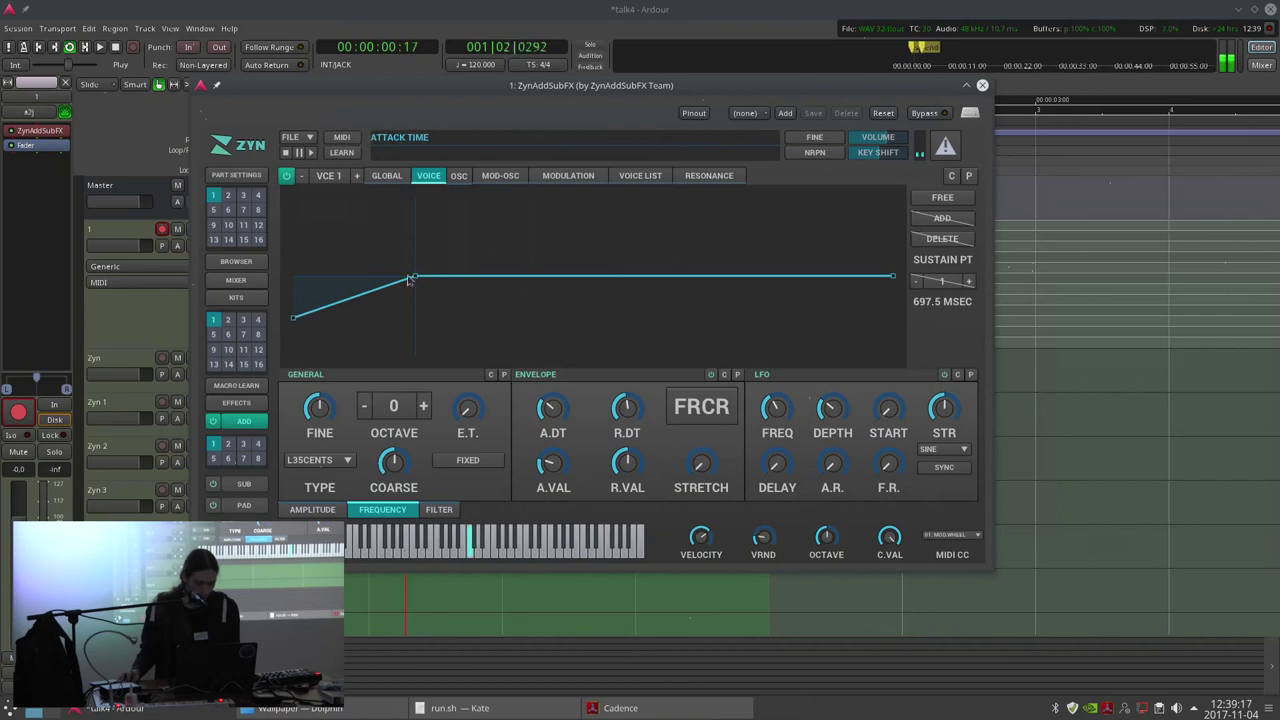
drag(293, 322, 267, 178)
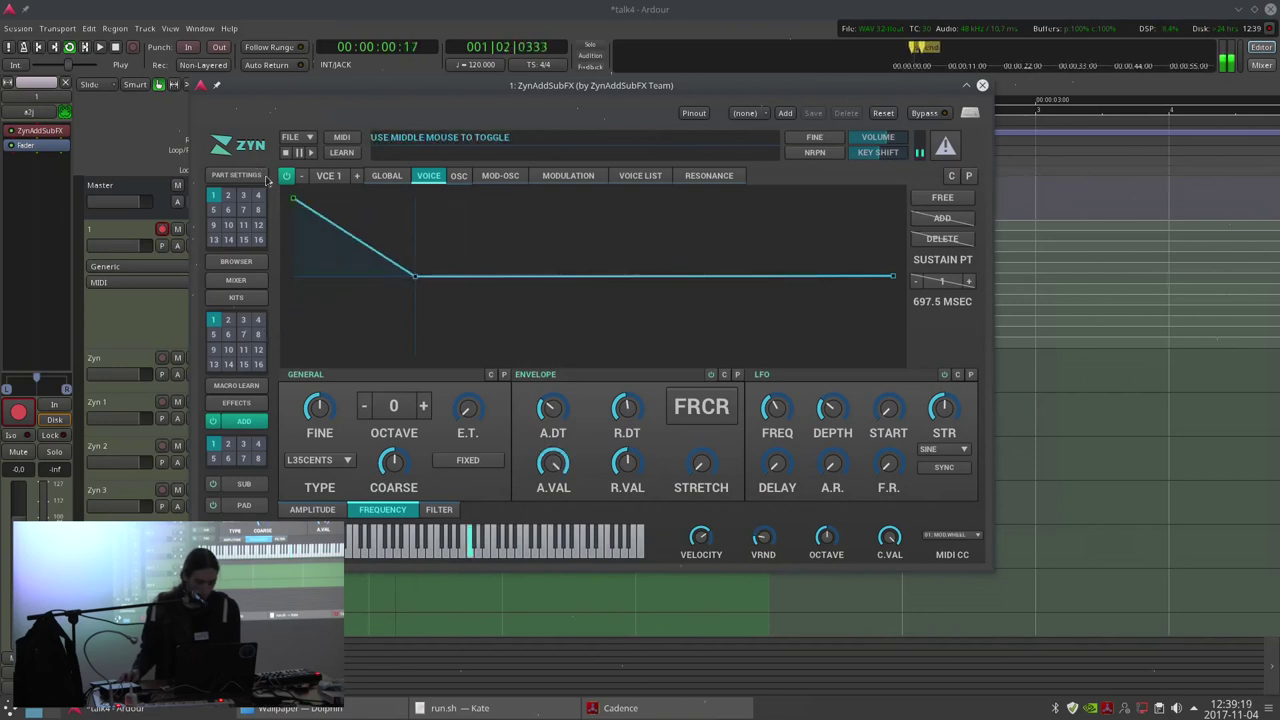
drag(417, 281, 321, 278)
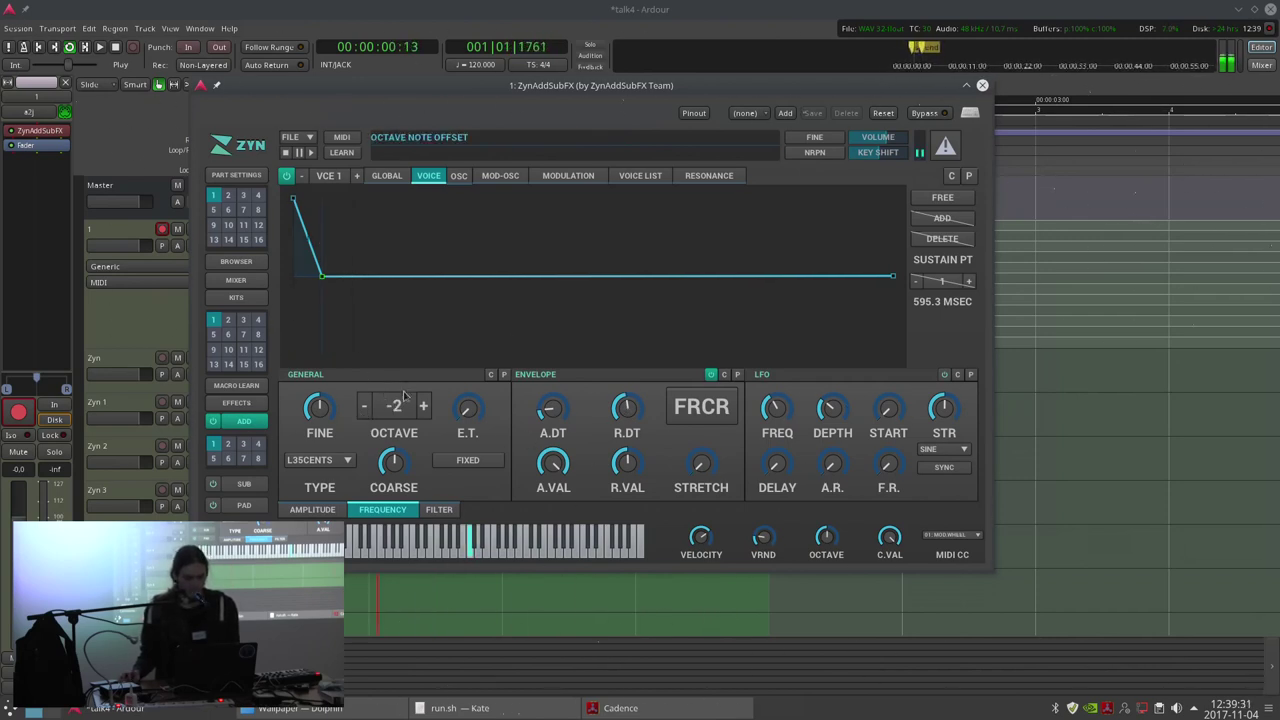
click(362, 407)
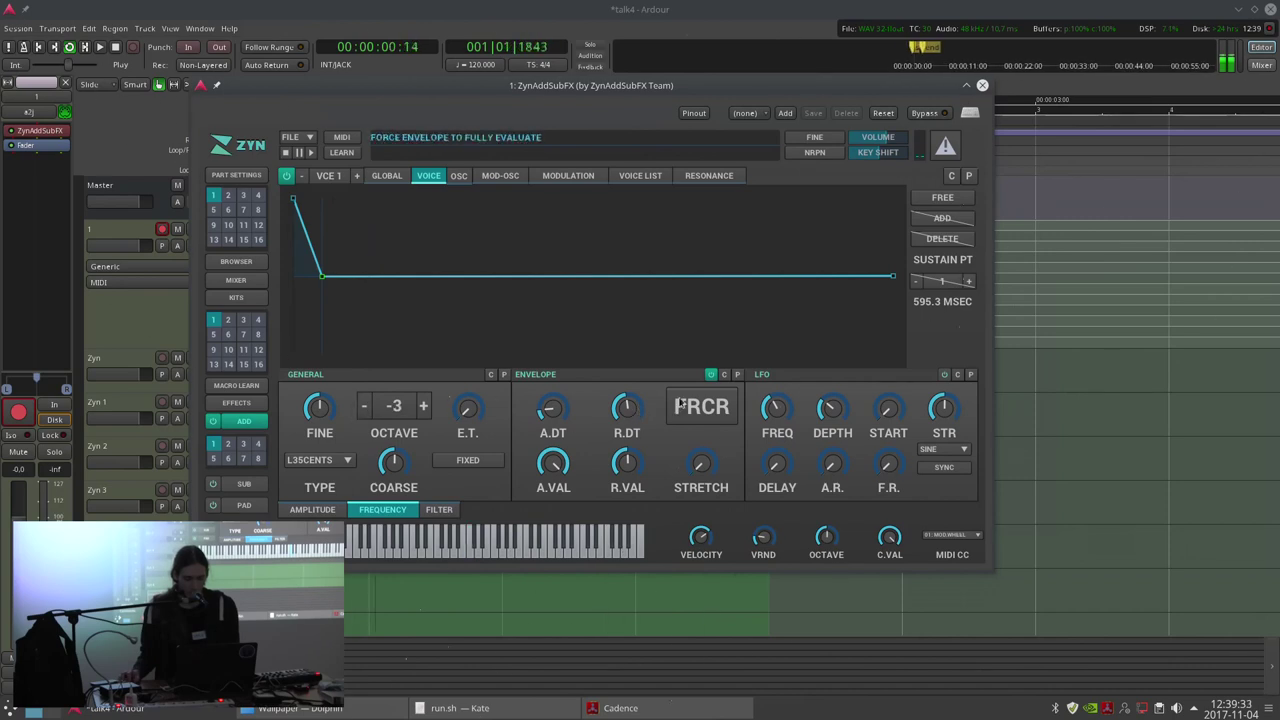
Fine-tune voice 1's frequency envelope with a slightly shorter attack time and a slightly lower starting value.
mouse_move(293, 201)
mouse_down()
mouse_move(292, 226)
mouse_move(289, 208)
mouse_up()
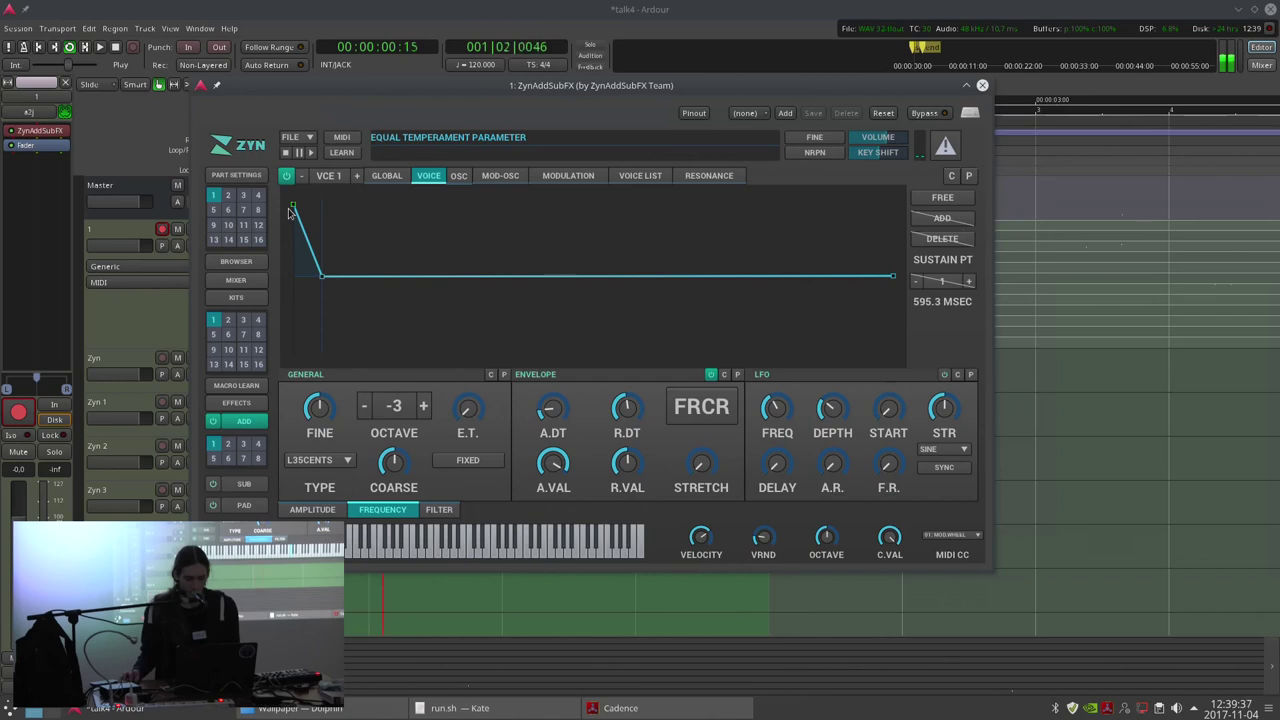
drag(297, 208, 297, 176)
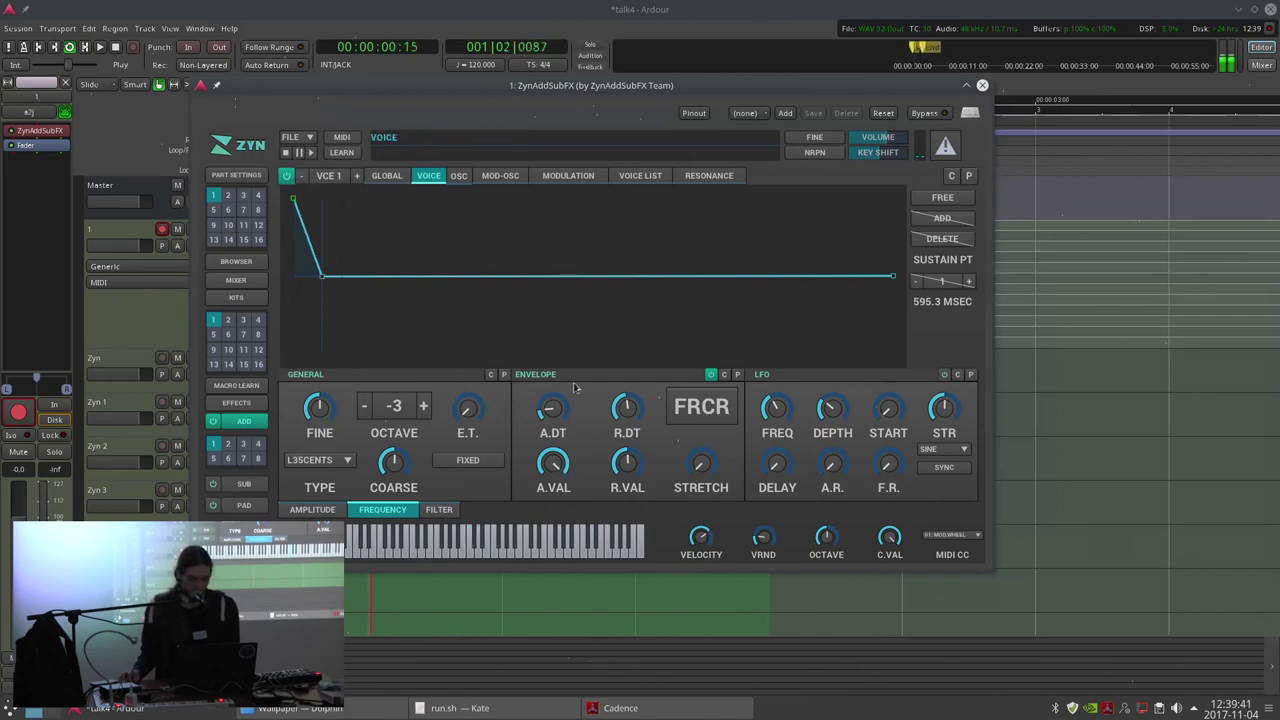
drag(549, 412, 547, 406)
drag(293, 198, 285, 213)
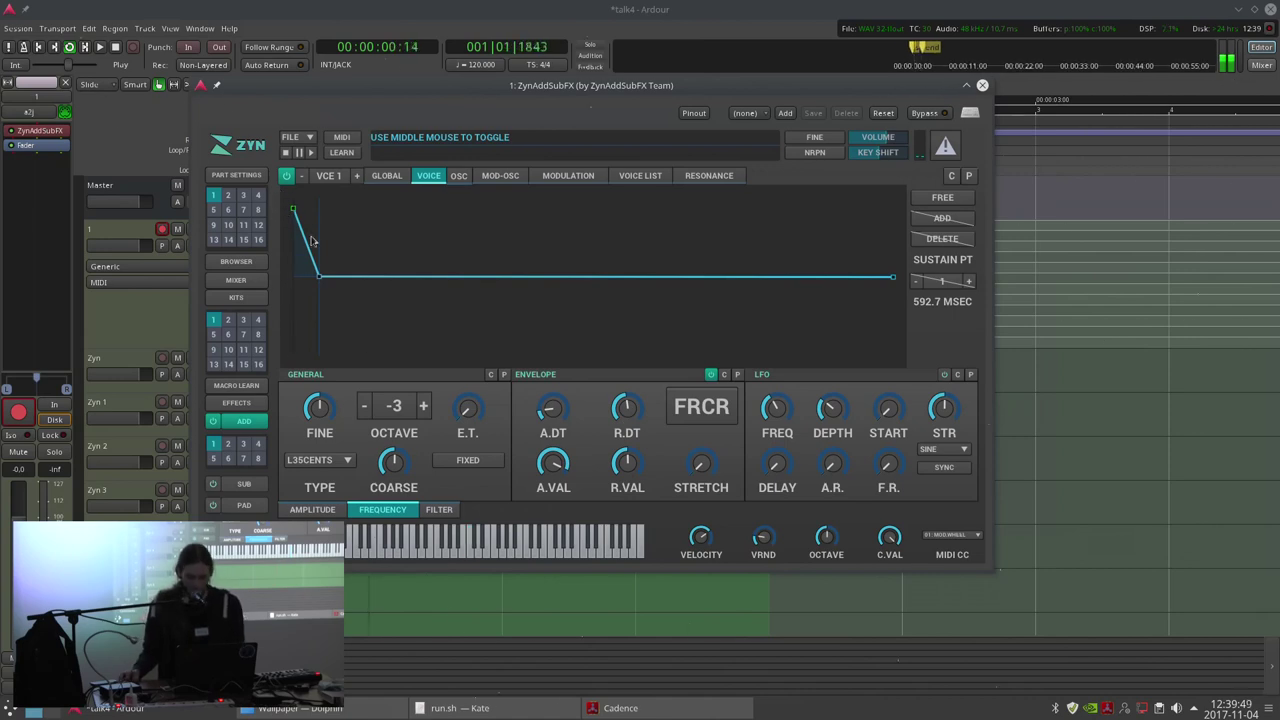
Enable voice 1's amplitude envelope and shape it into a short spike with sustain at zero and a very fast decay.
click(314, 509)
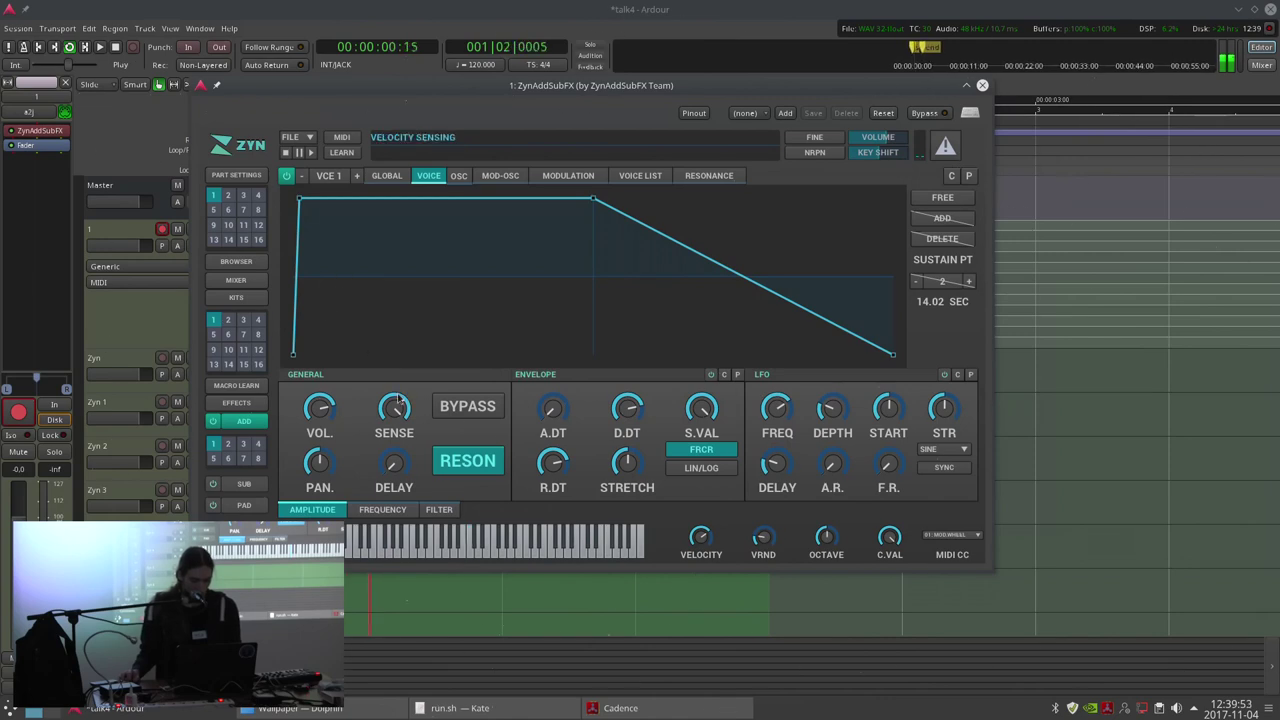
drag(593, 206, 393, 280)
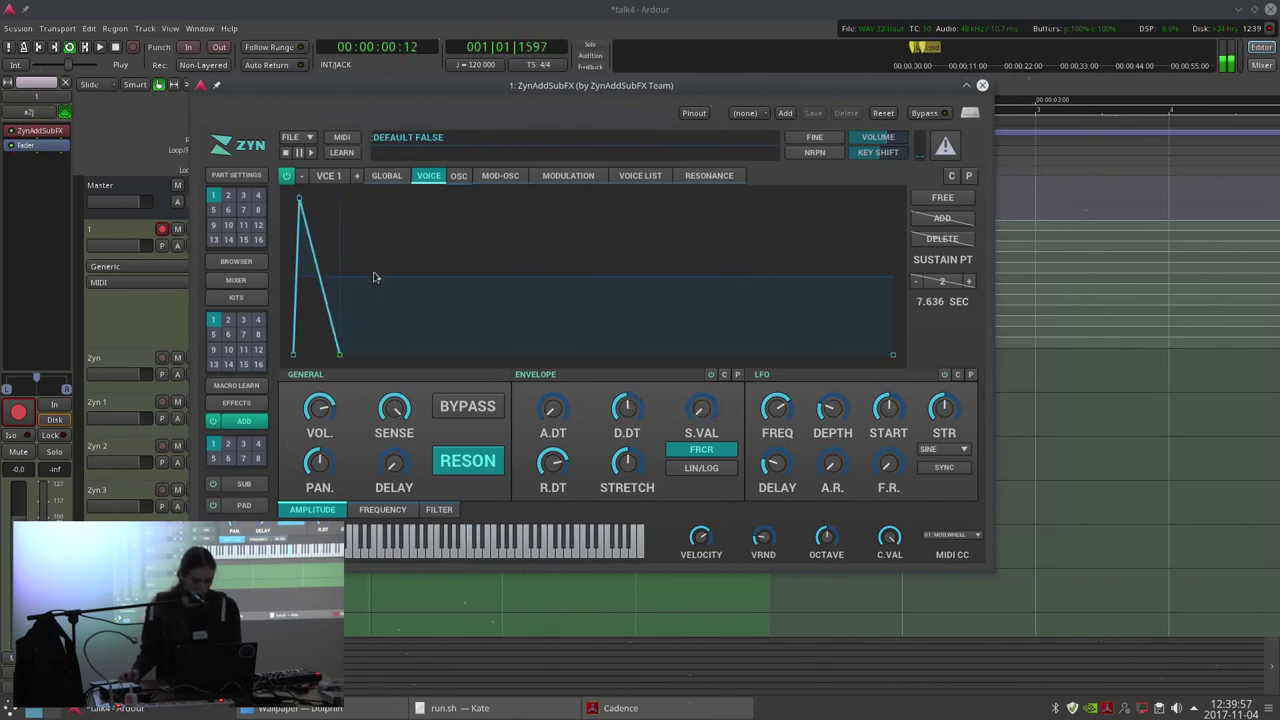
drag(341, 356, 337, 355)
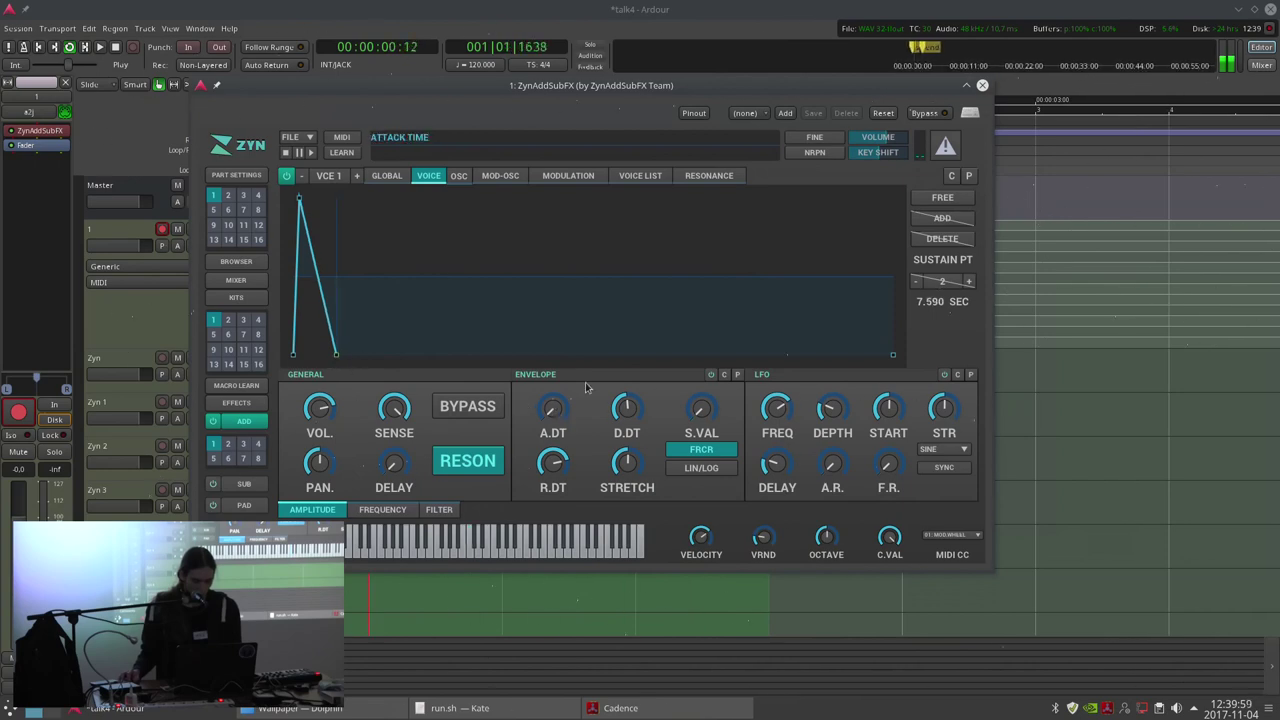
click(712, 375)
drag(330, 347, 137, 411)
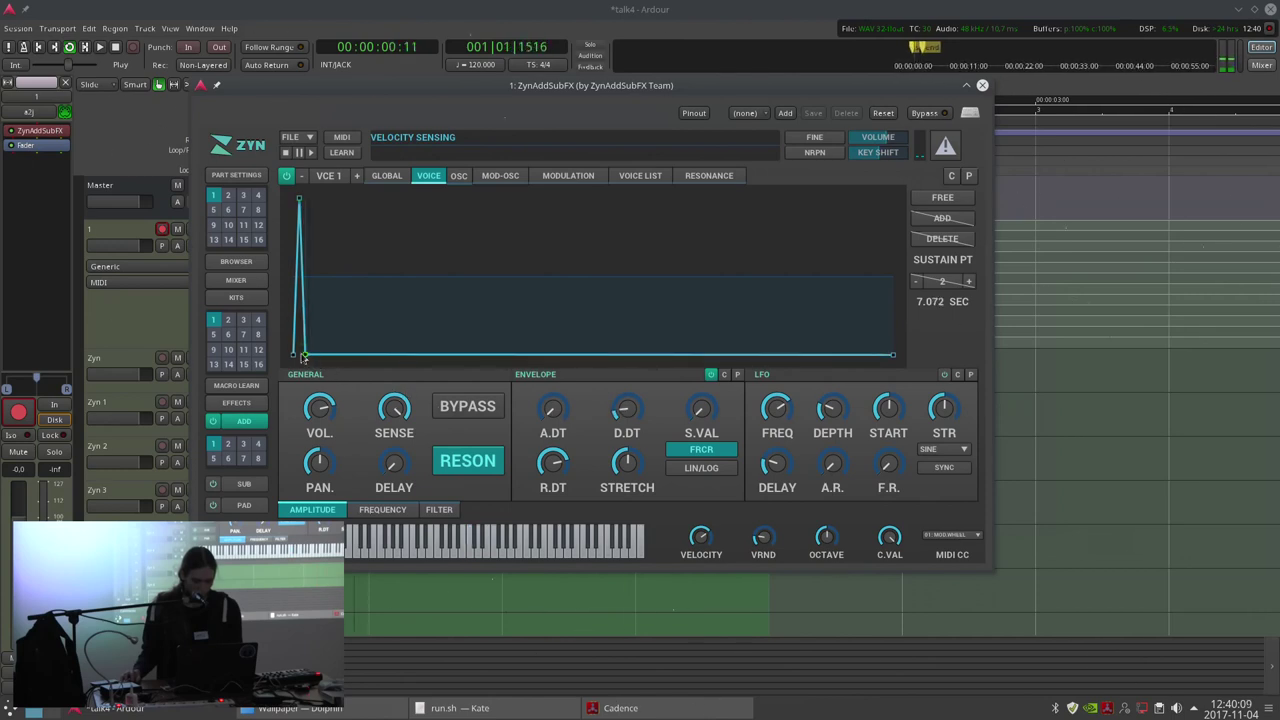
Lengthen voice 1's amplitude decay time to 58 and set the voice's volume to 113.
scroll(641, 427, up, 3)
mouse_move(641, 424)
mouse_down()
mouse_move(643, 377)
mouse_move(632, 404)
mouse_up()
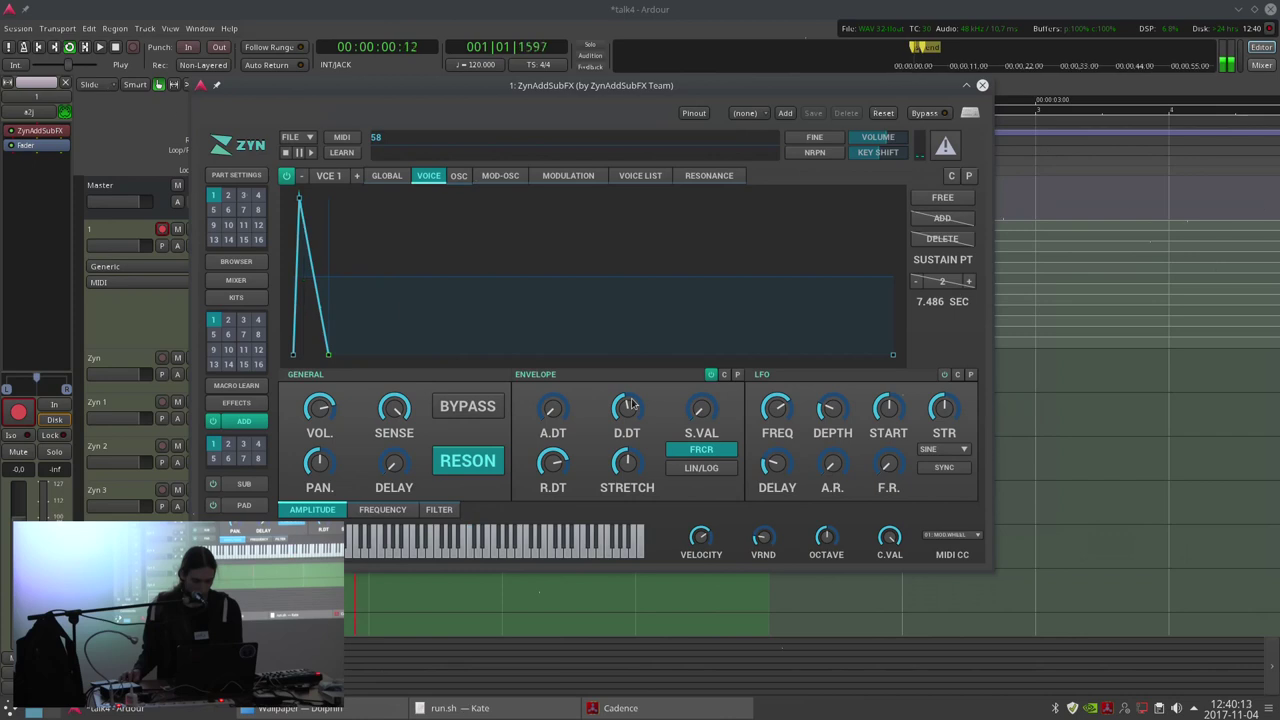
drag(312, 409, 312, 399)
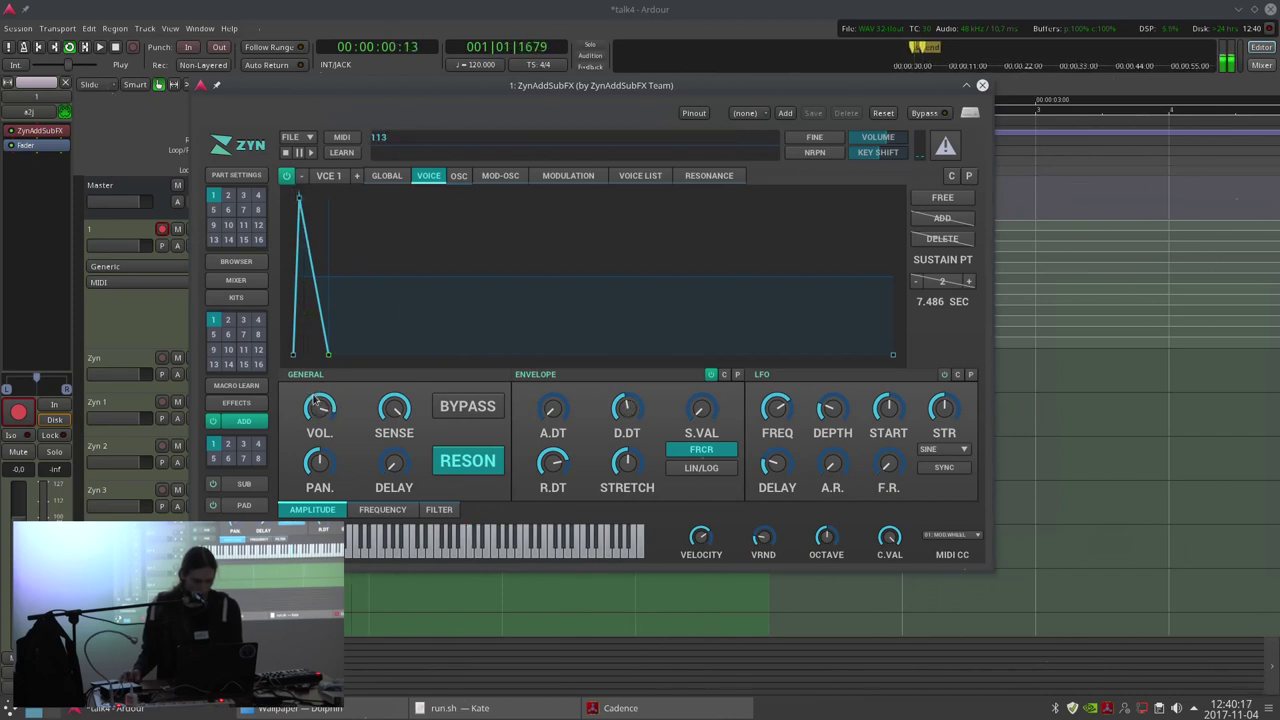
click(356, 177)
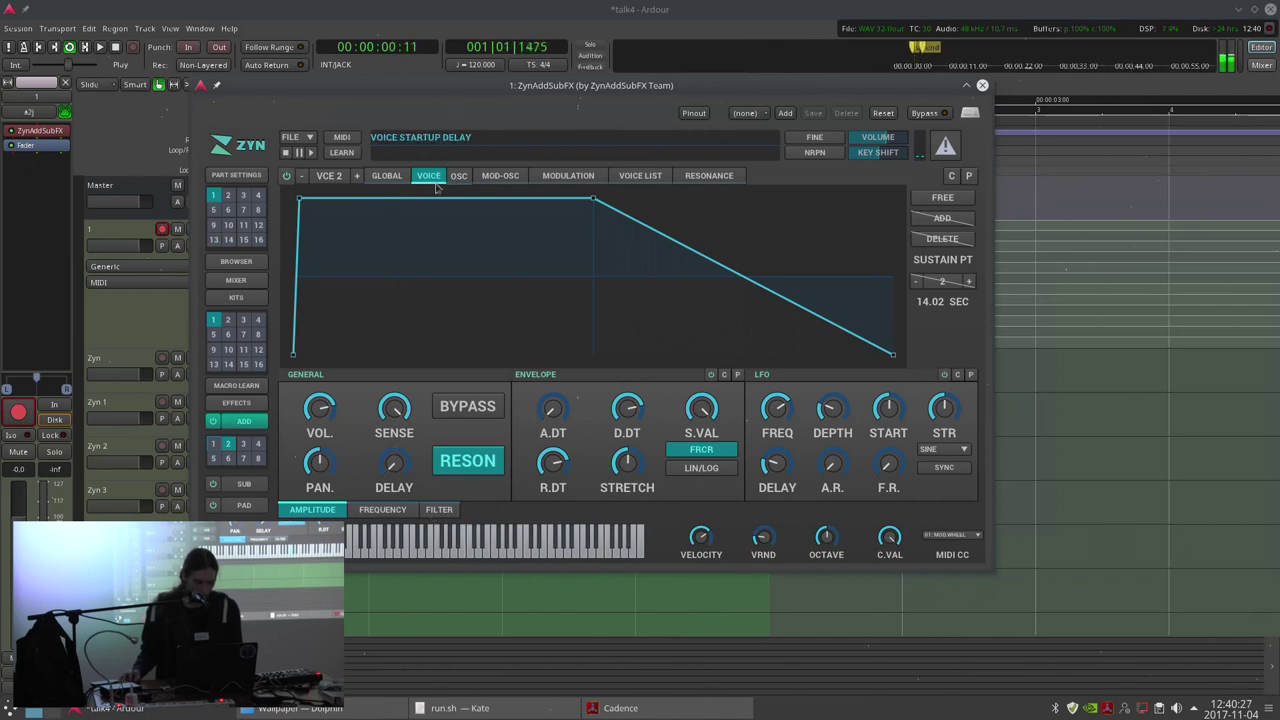
click(563, 178)
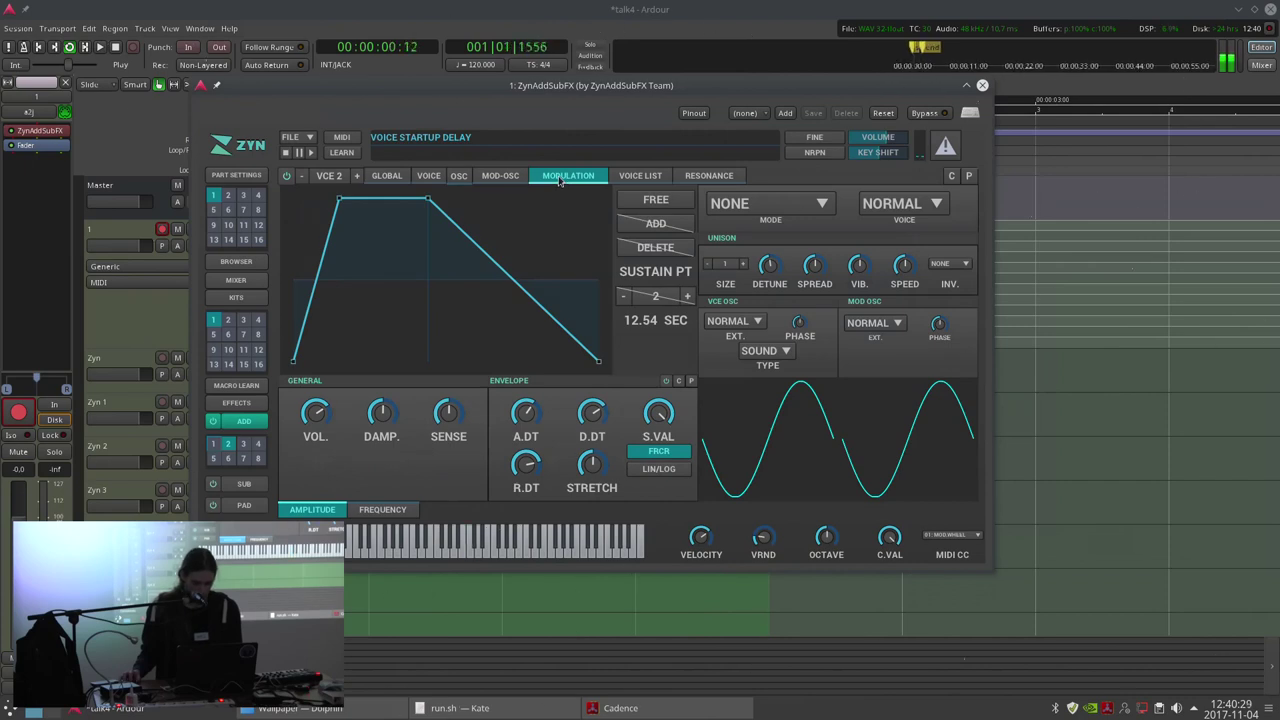
click(740, 325)
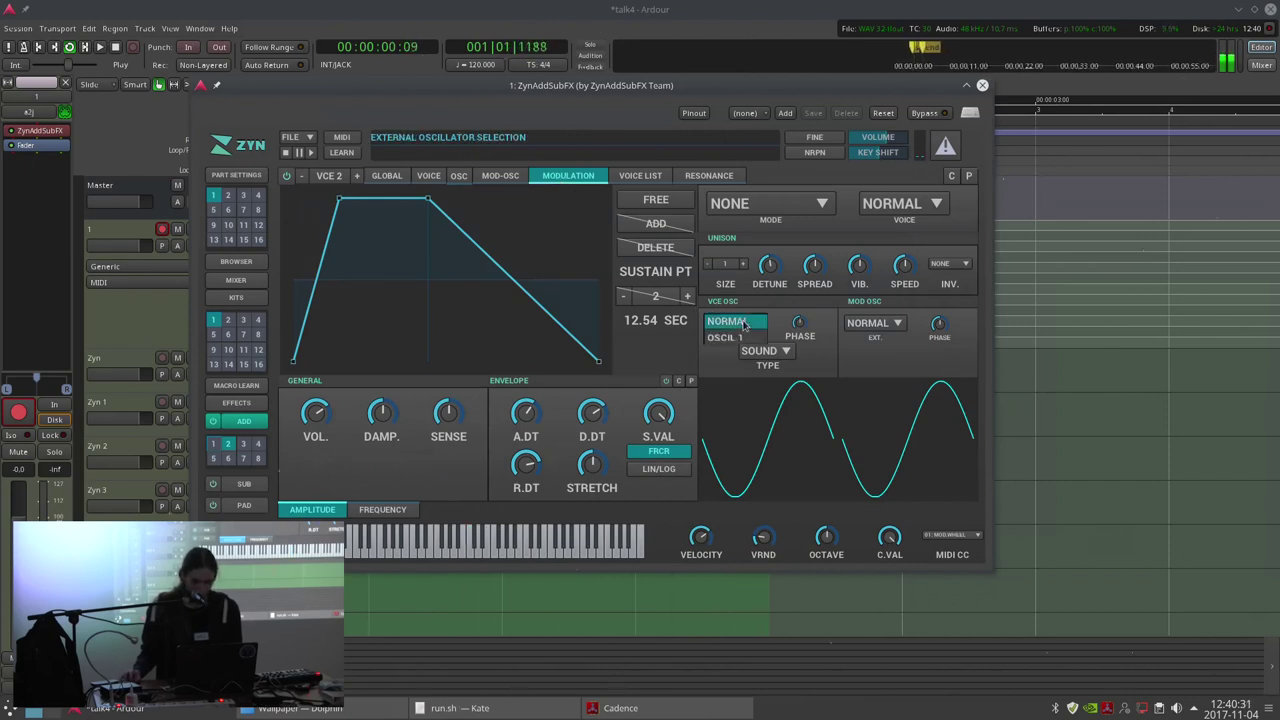
click(743, 323)
click(775, 351)
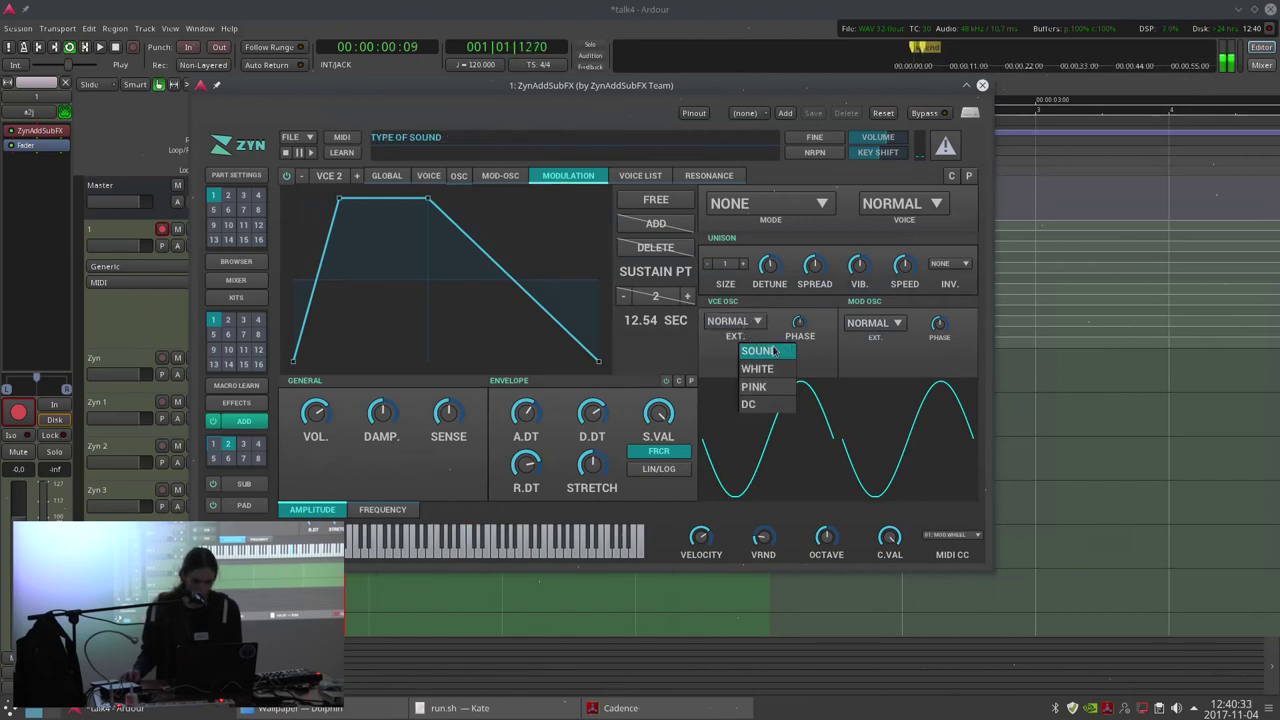
click(709, 343)
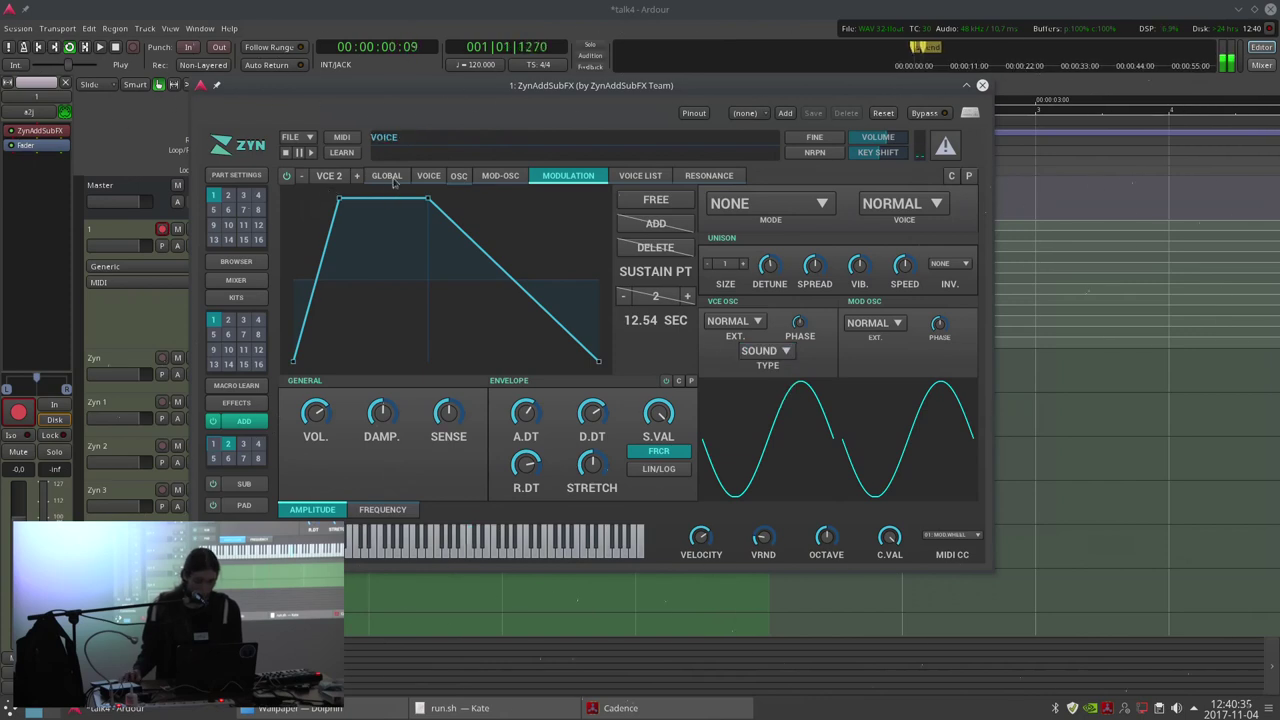
Set voice 2's volume to 44, and turn off voice 1 and enable voice 2 to hear it alone.
click(426, 176)
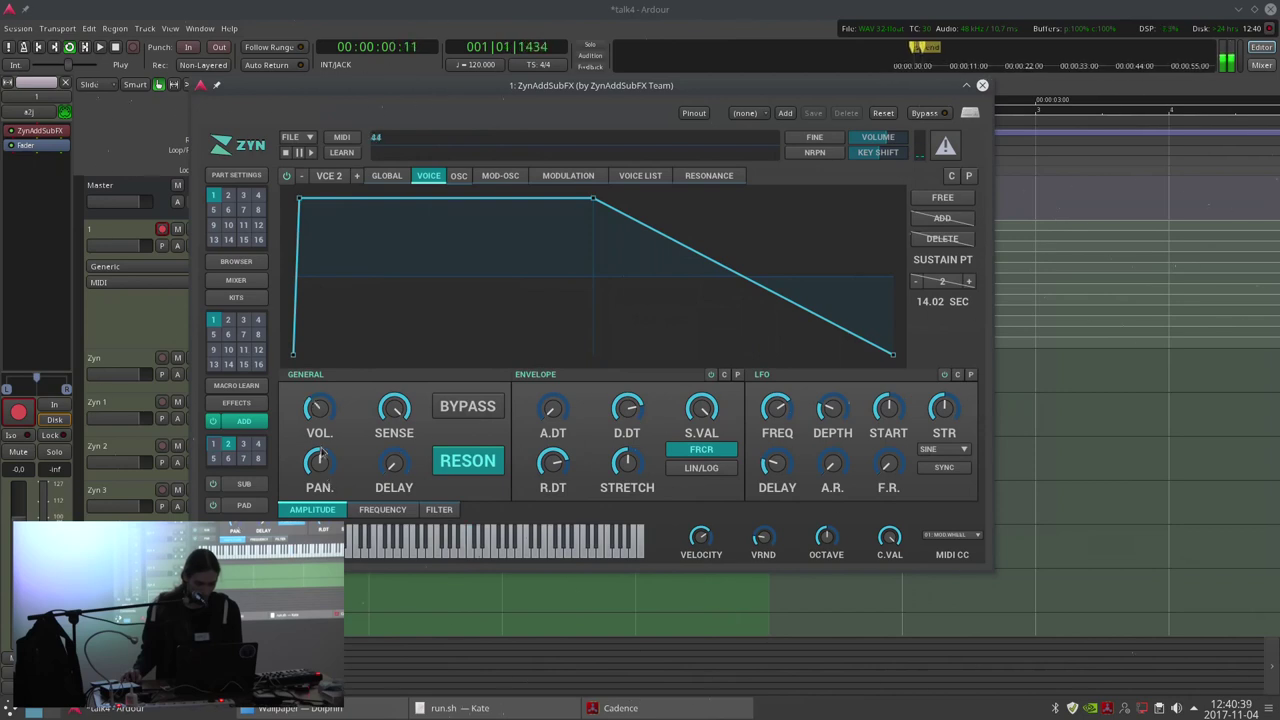
click(301, 176)
click(287, 176)
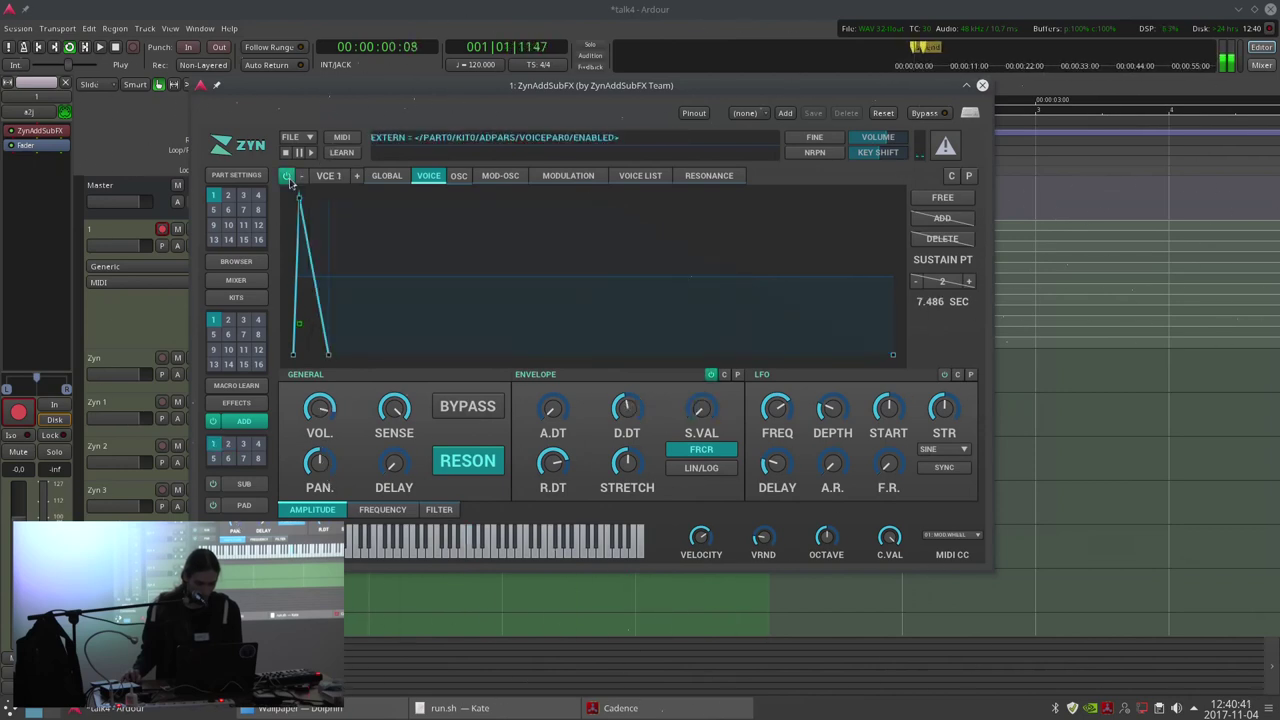
click(356, 176)
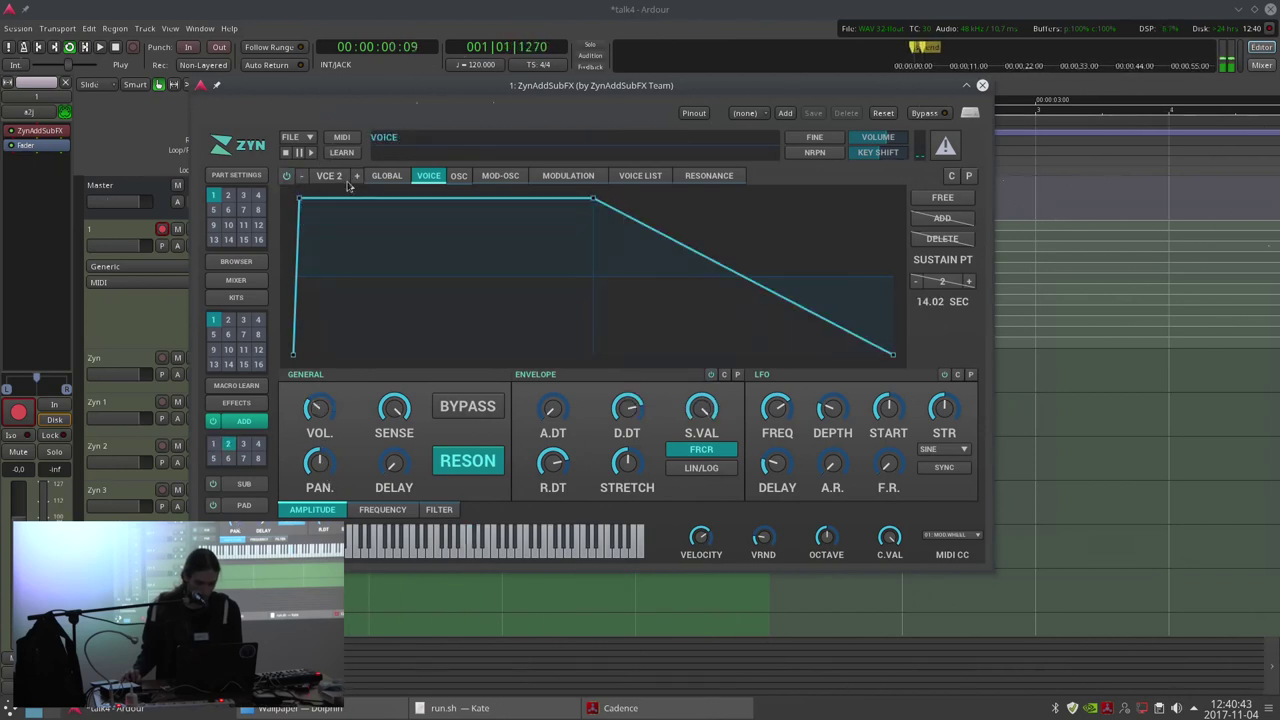
click(286, 177)
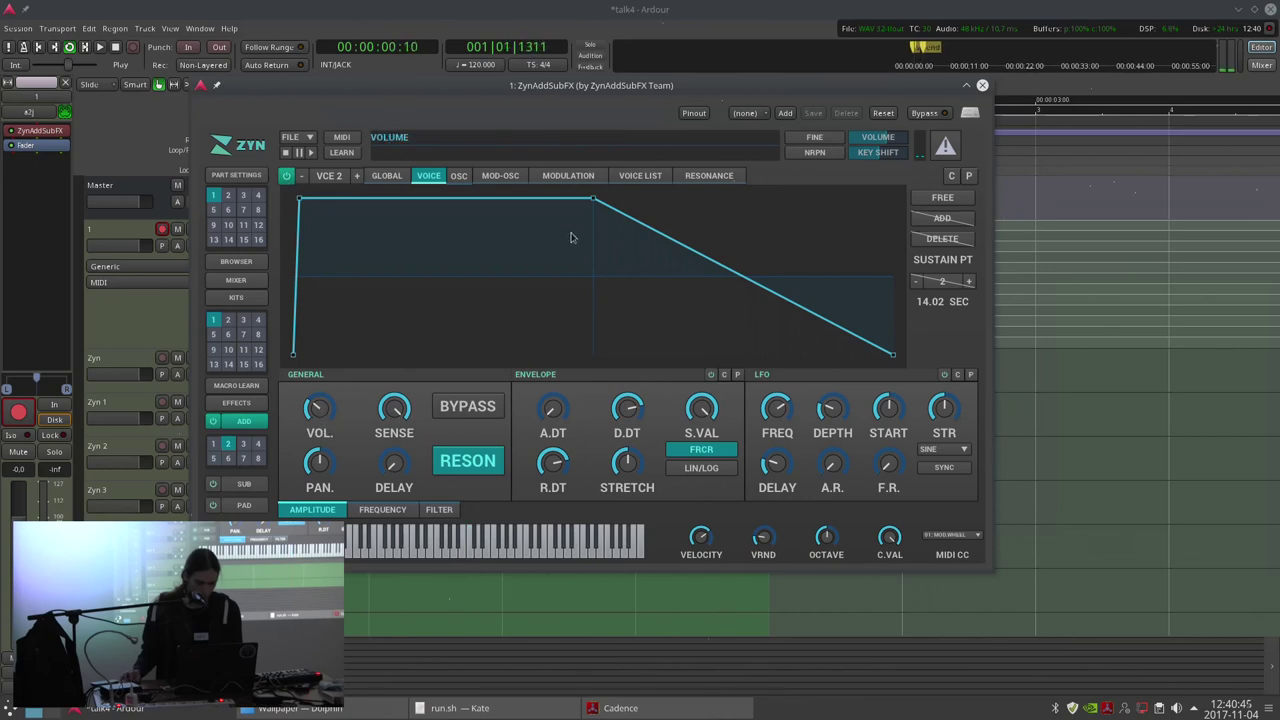
Set voice 2's oscillator type to WHITE and its modulator volume to 127.
click(568, 175)
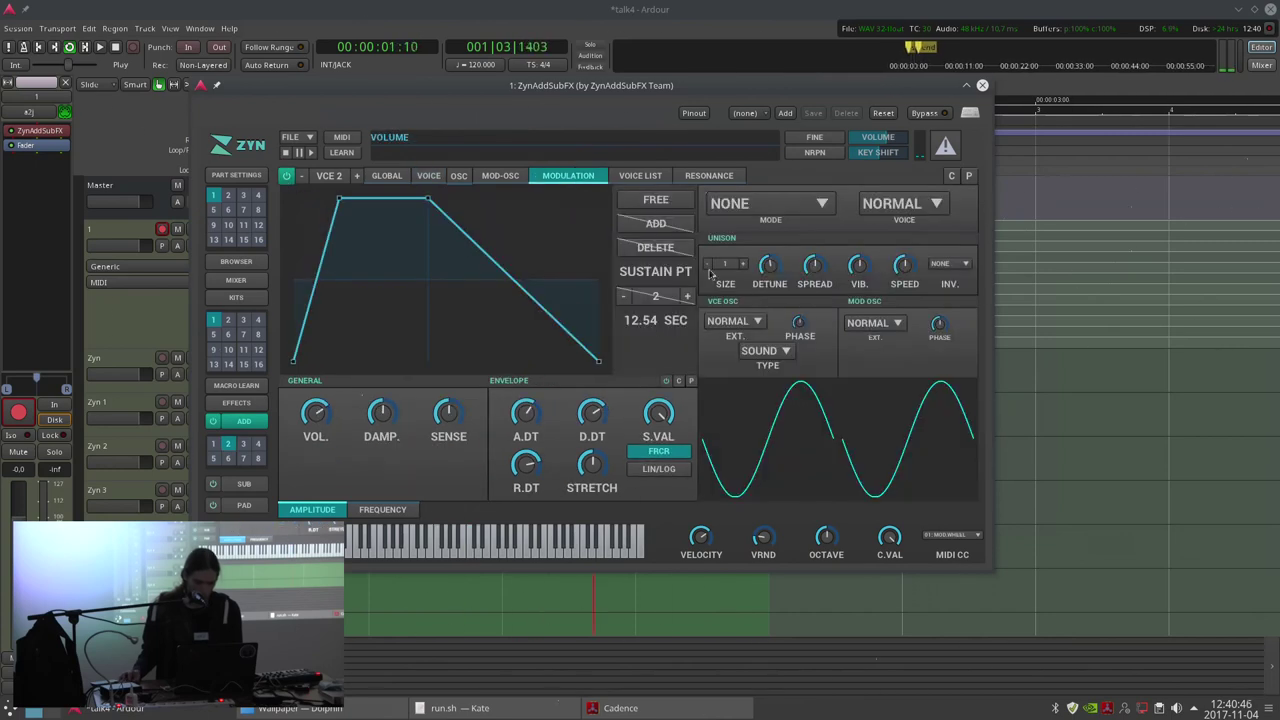
click(762, 352)
click(763, 376)
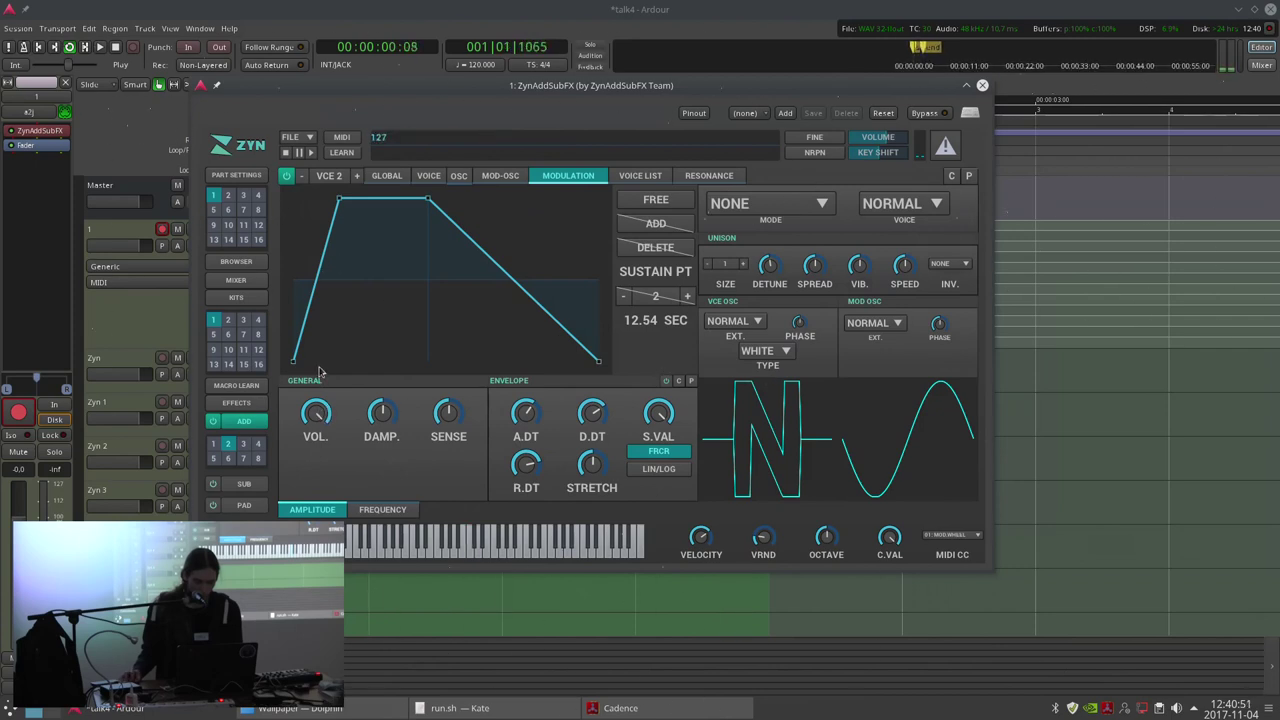
click(386, 175)
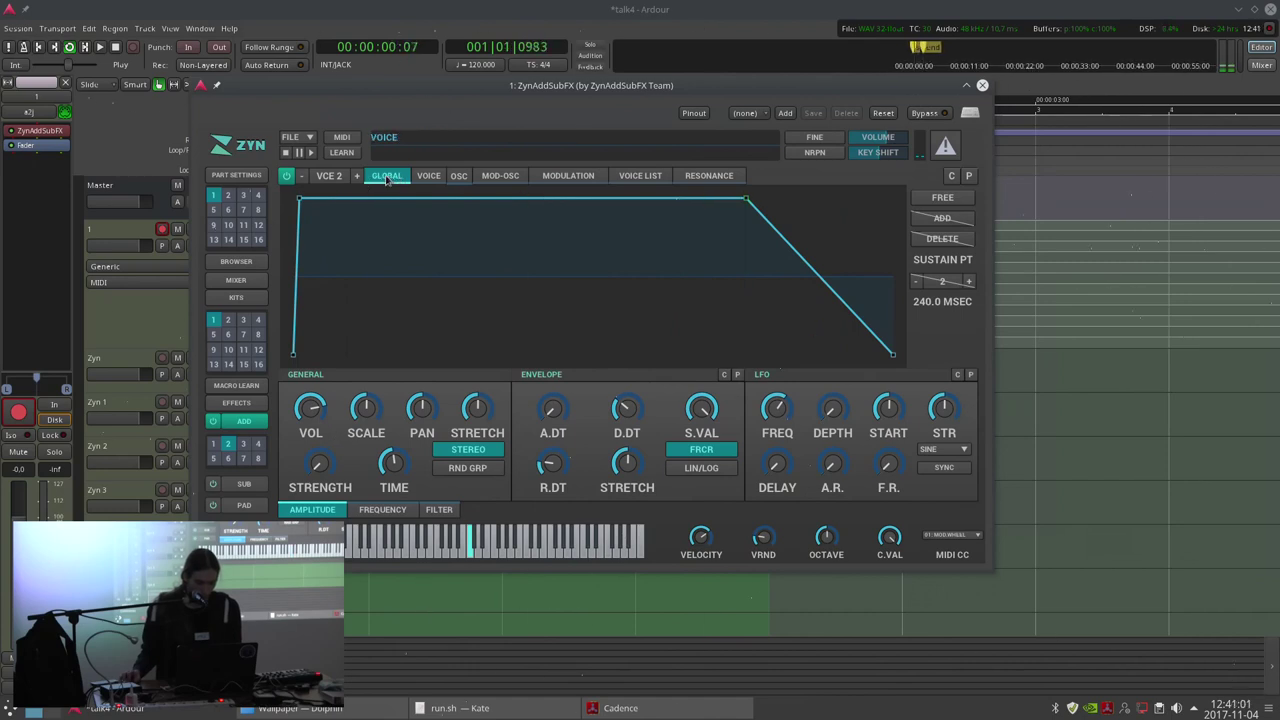
click(380, 511)
click(437, 511)
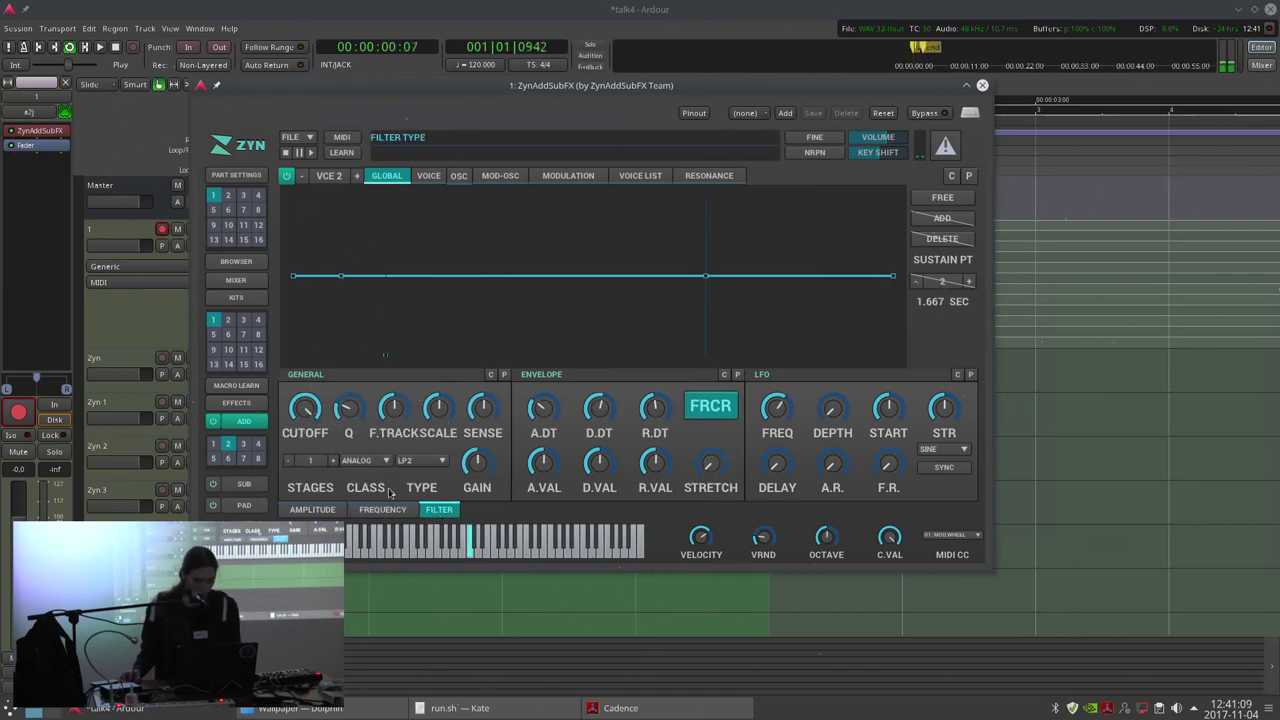
click(325, 509)
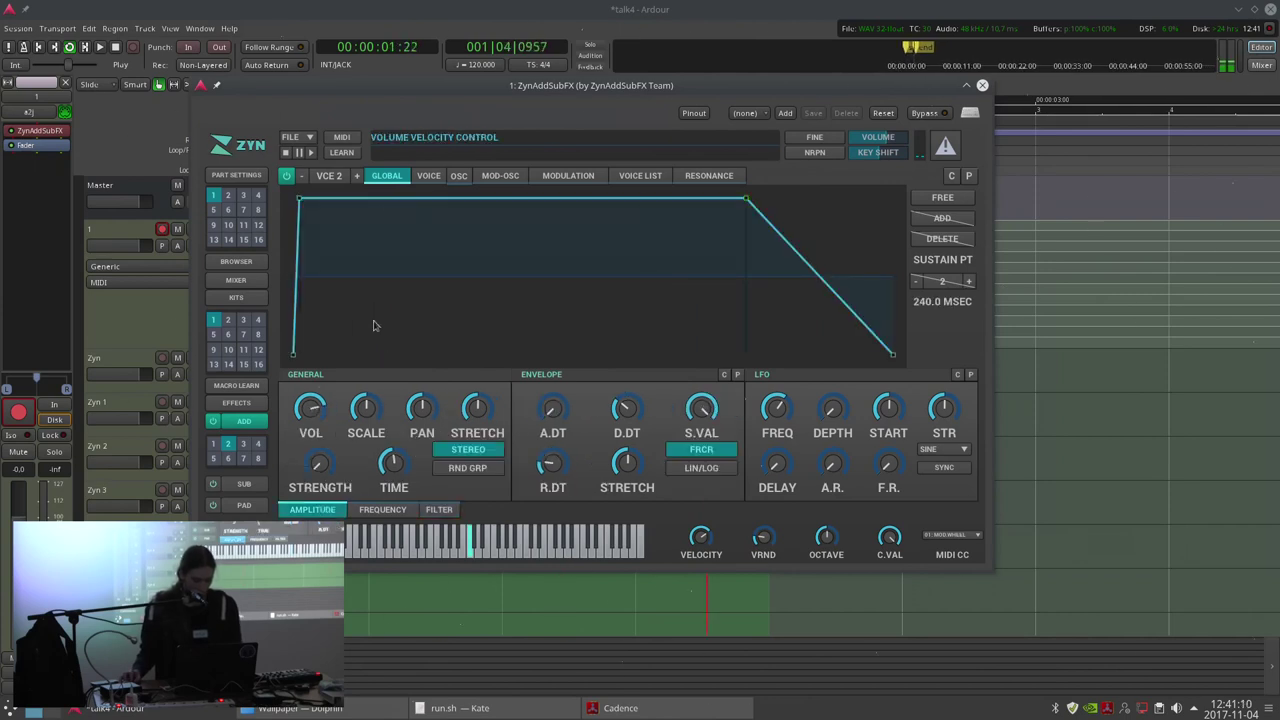
Enable voice 2's amplitude envelope and shape it into a brief click with zero sustain and a decay time of 19.
click(428, 176)
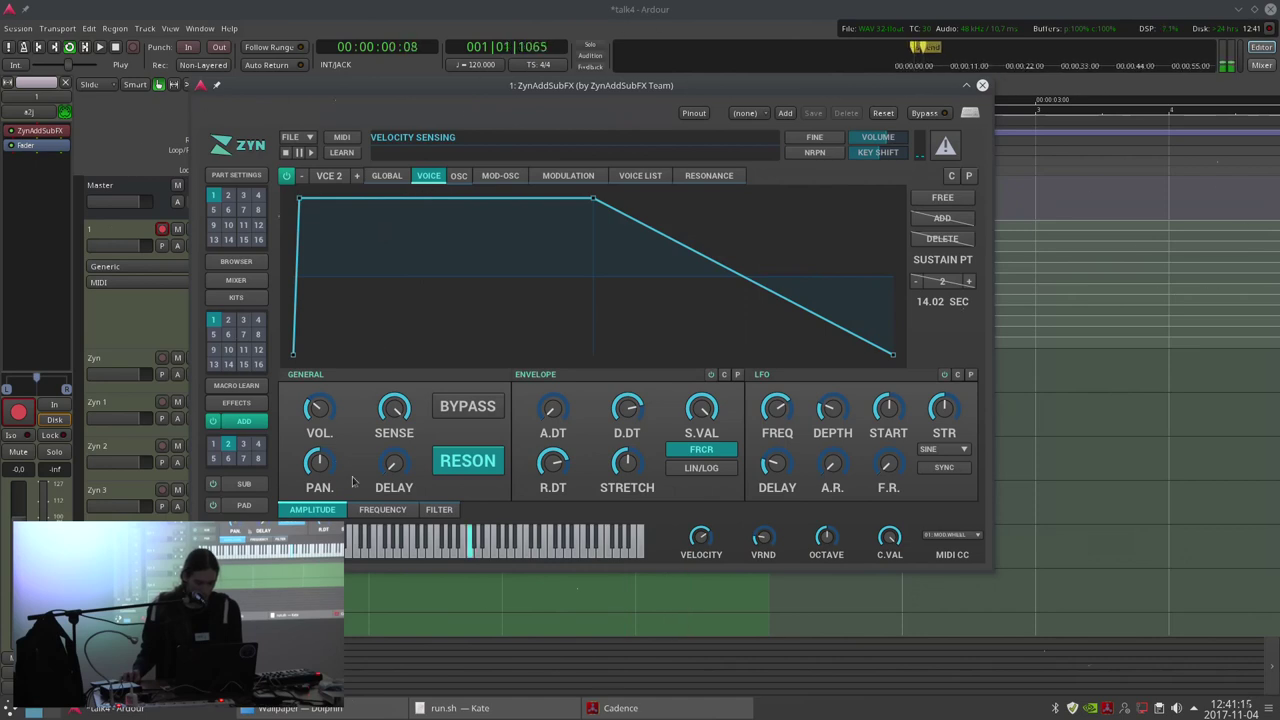
click(710, 375)
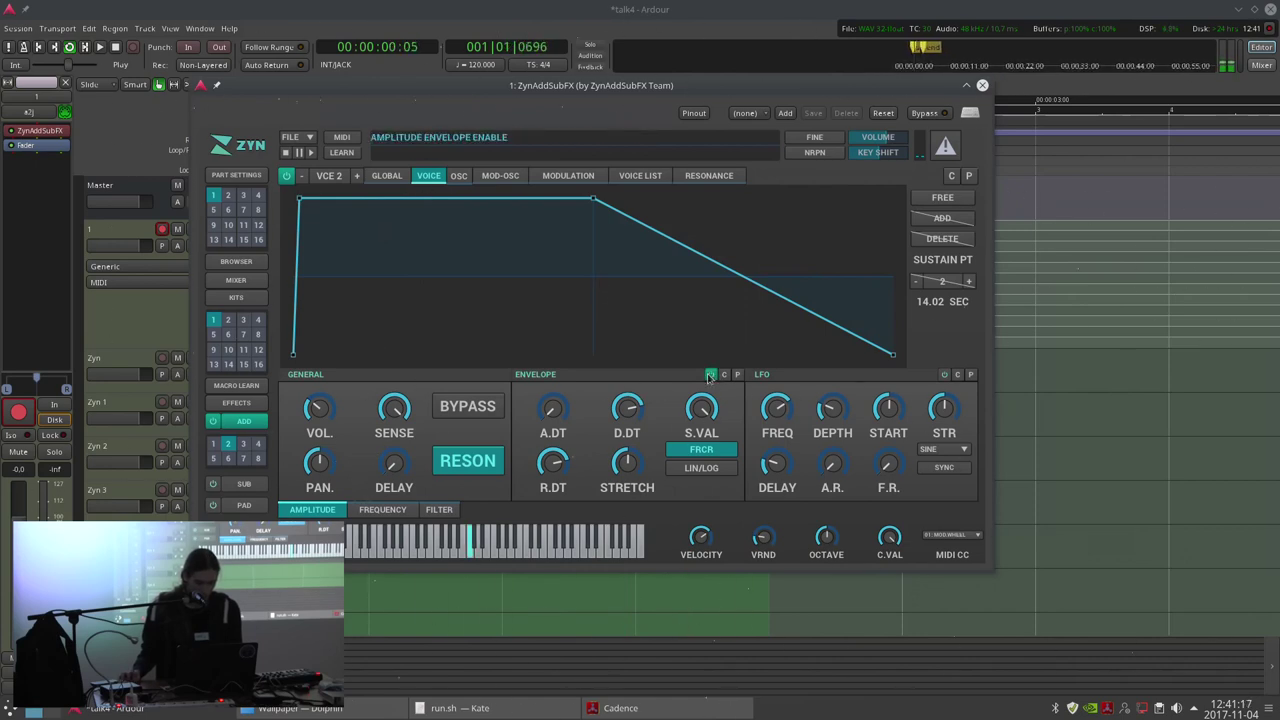
drag(593, 200, 255, 337)
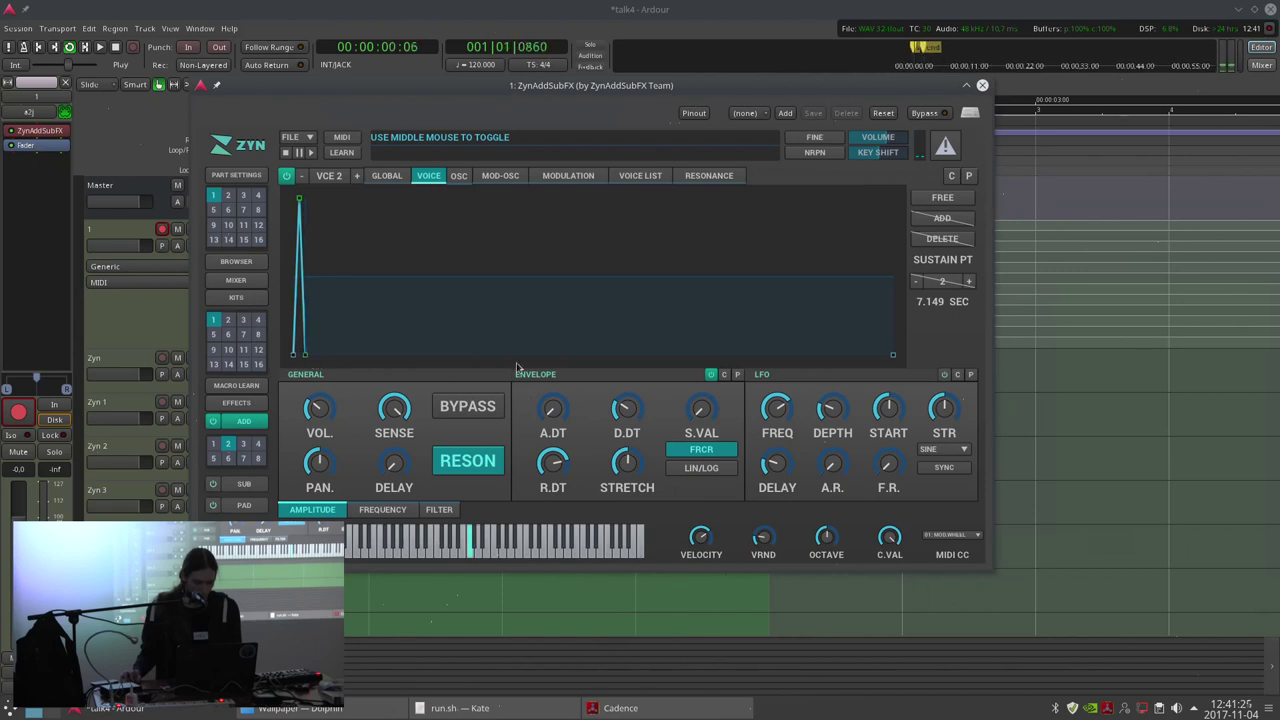
drag(620, 406, 635, 438)
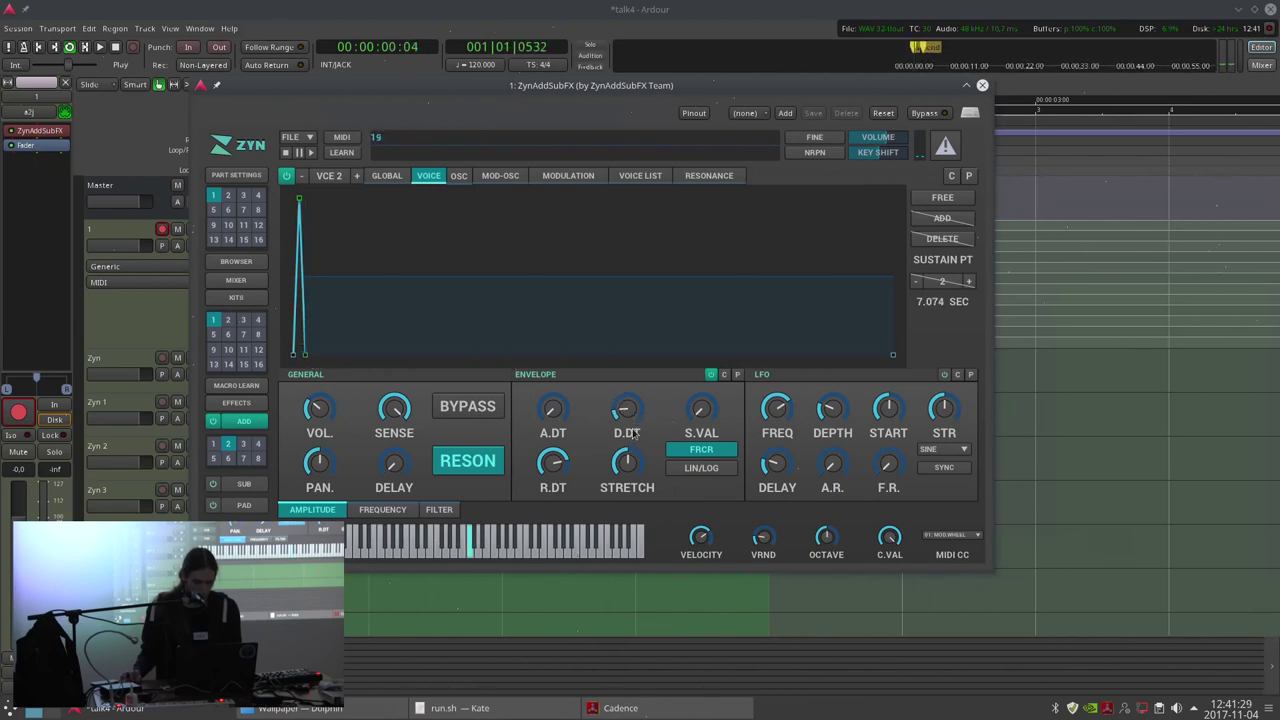
Raise voice 2's volume slightly and turn voice 1 back on.
mouse_move(325, 415)
mouse_down()
mouse_move(334, 382)
mouse_move(334, 399)
mouse_up()
click(304, 176)
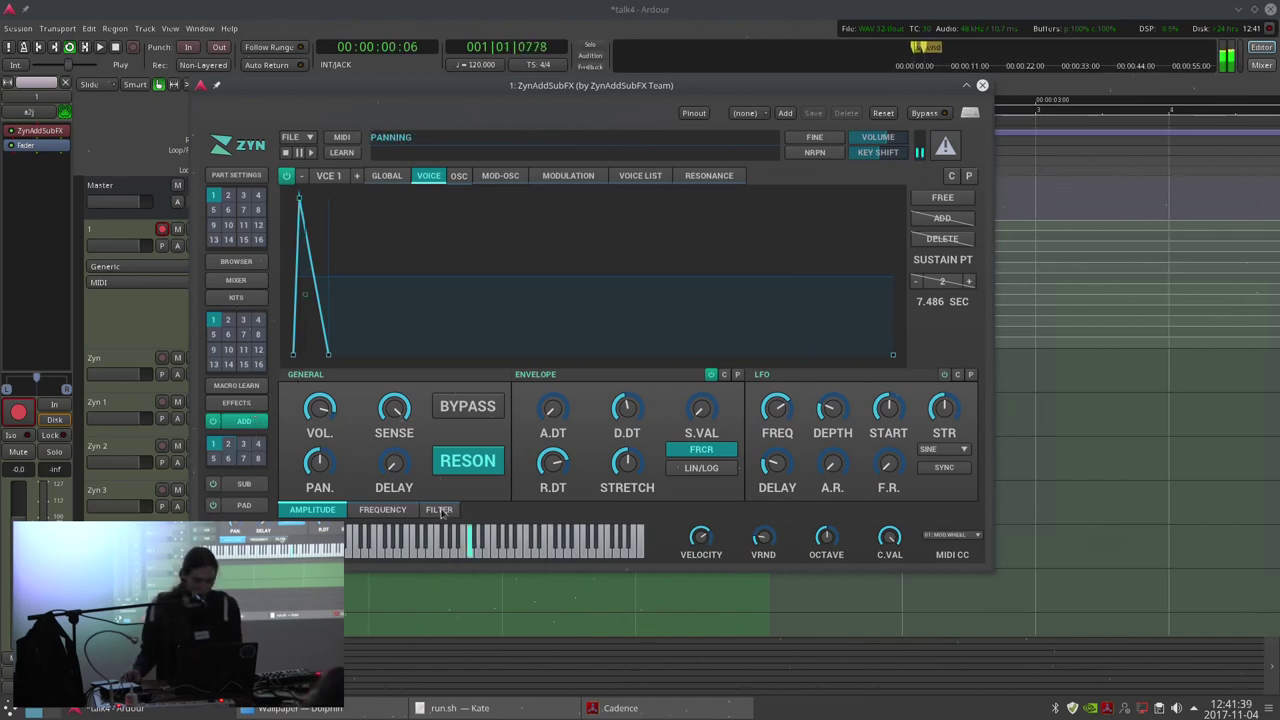
Set the ADD synth's global filter type to HP2.
click(389, 176)
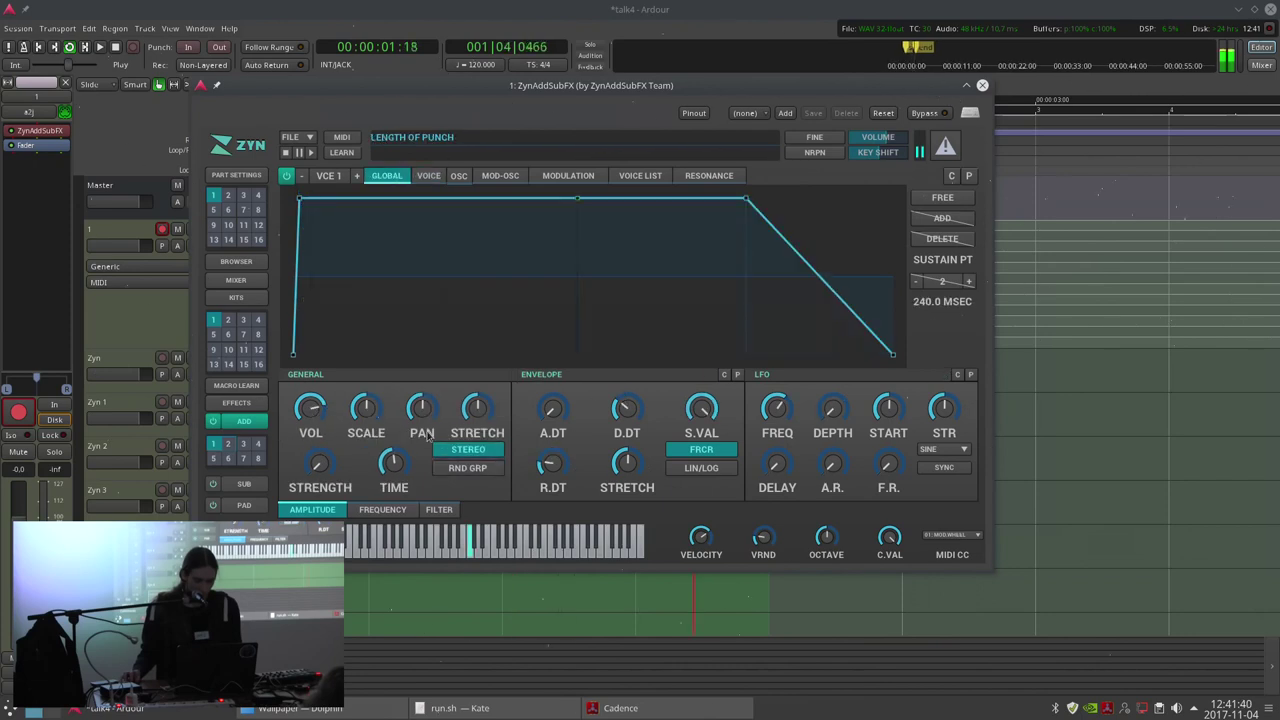
click(439, 510)
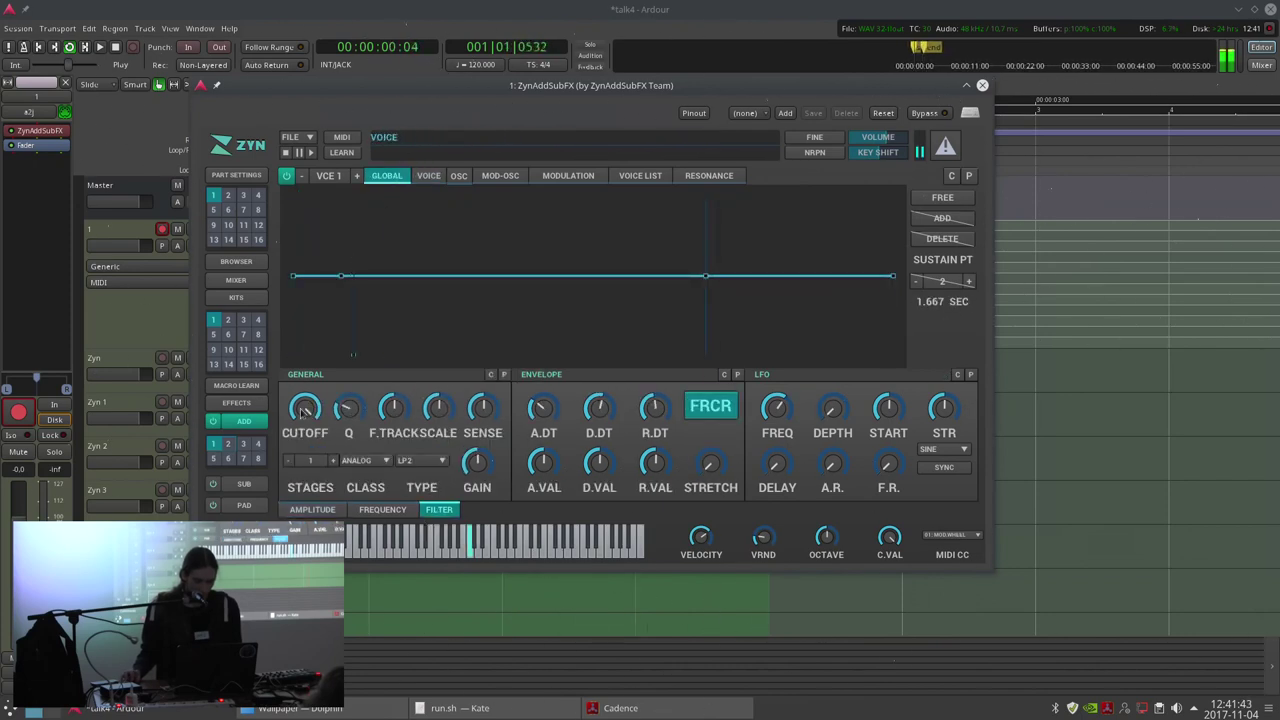
click(424, 462)
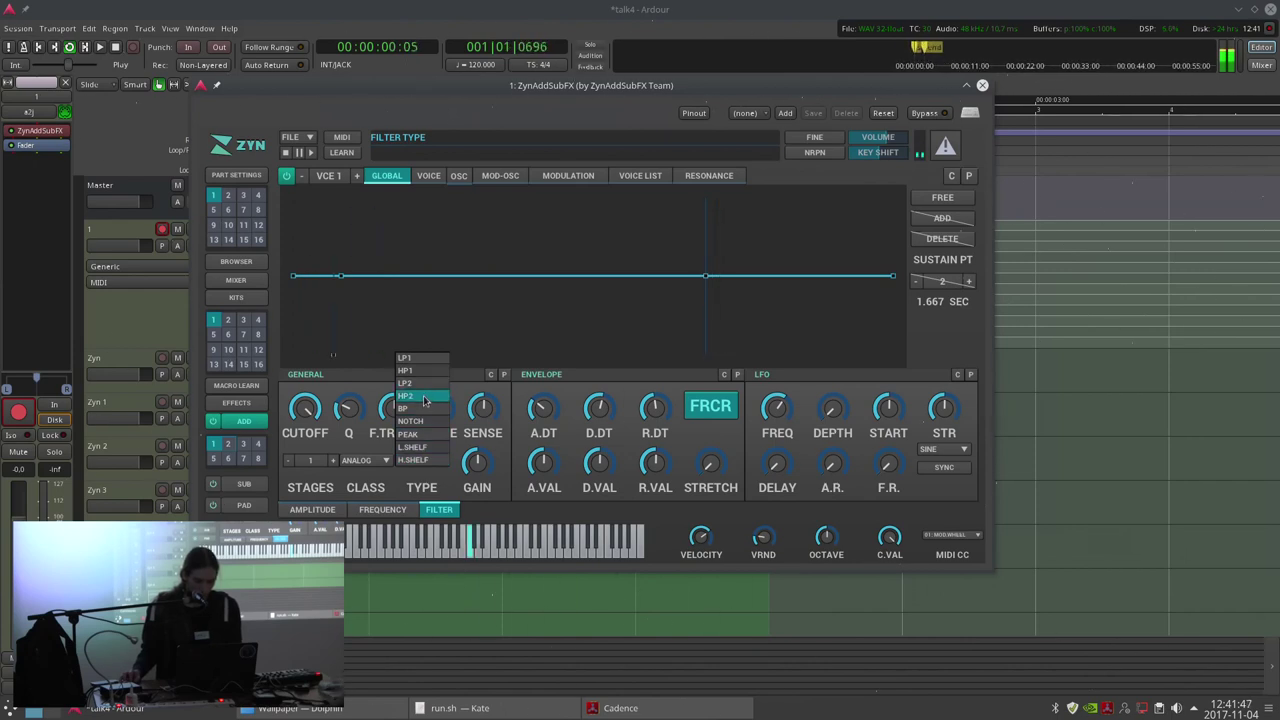
click(424, 397)
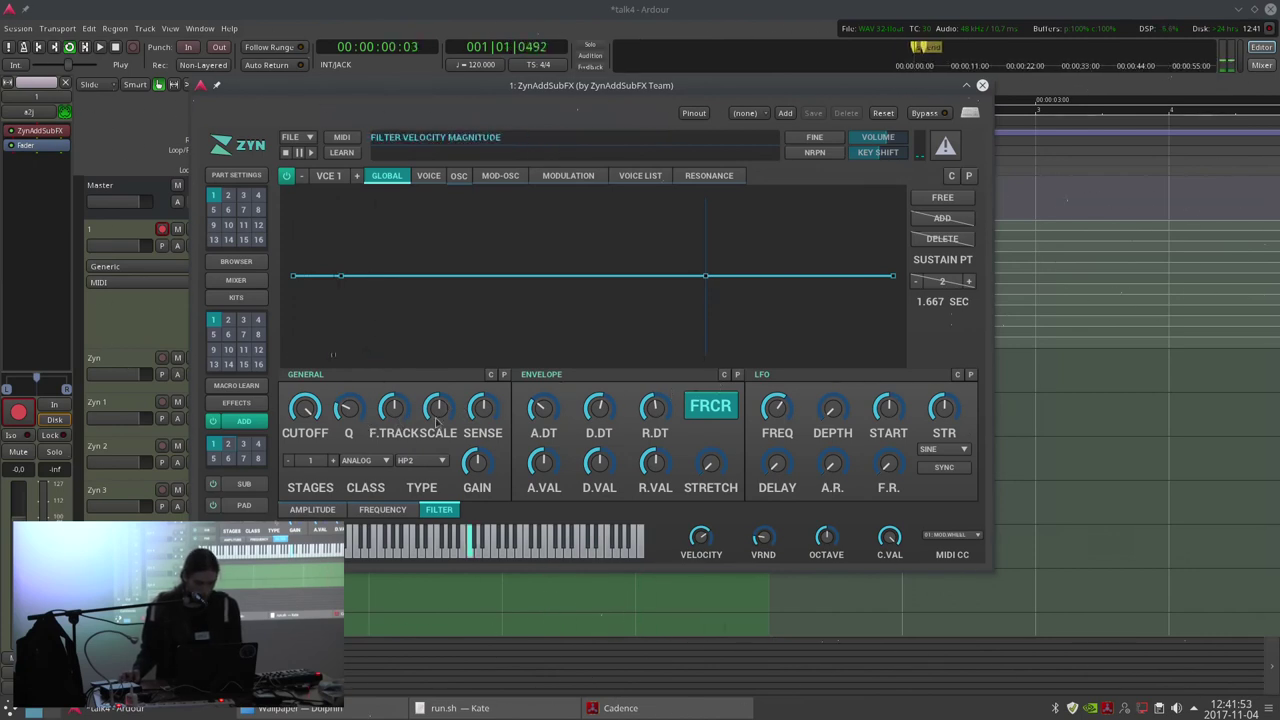
Display the global filter's response curve and tune it to a low cutoff frequency with a mild resonance peak.
click(380, 377)
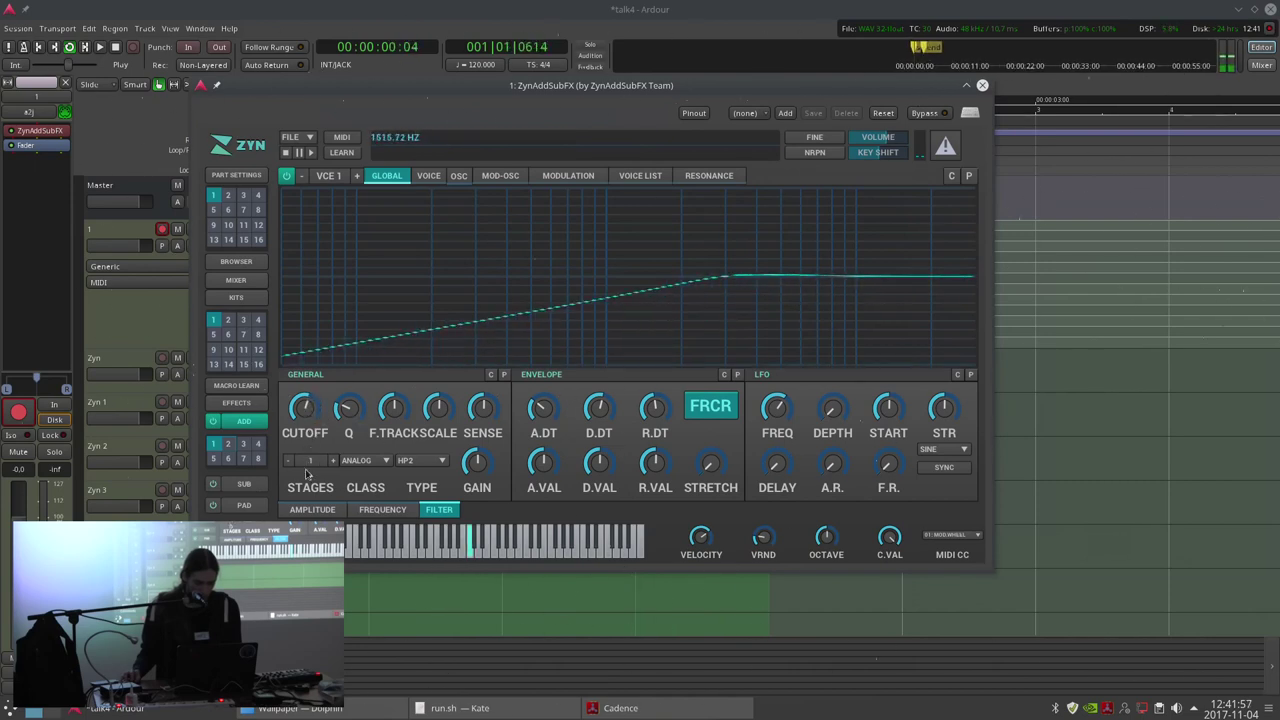
drag(348, 408, 360, 342)
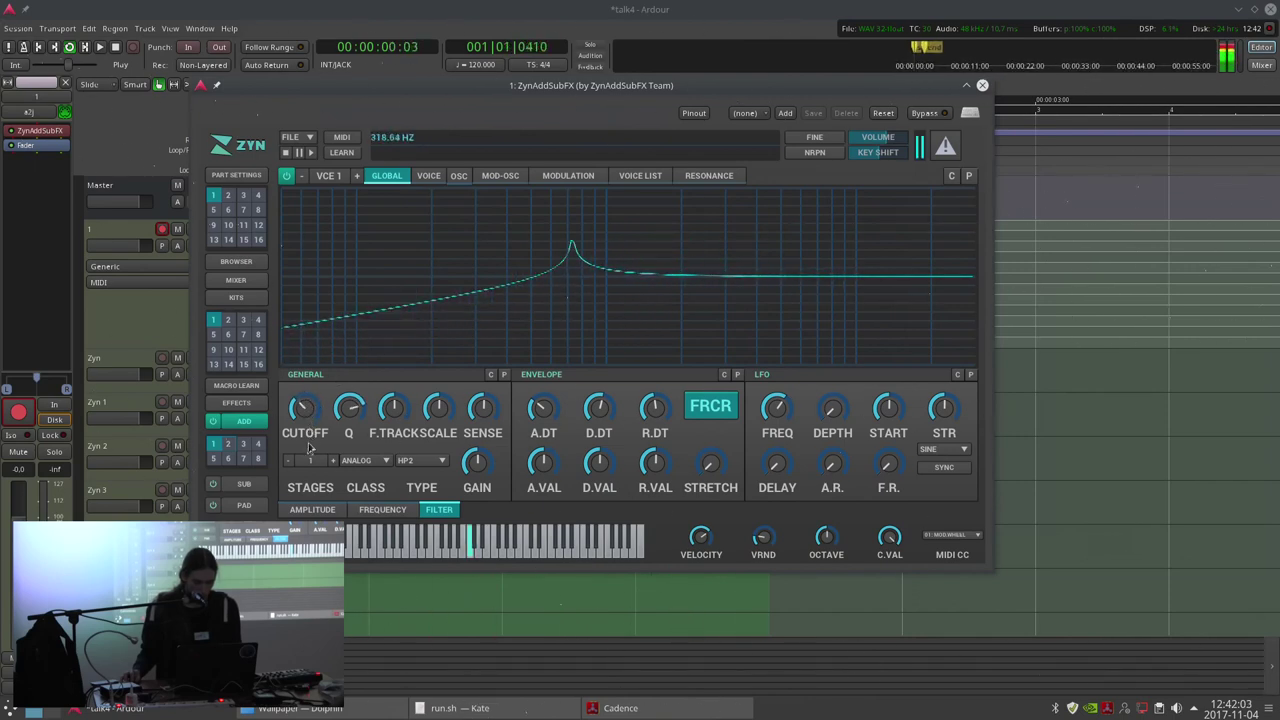
drag(350, 410, 362, 463)
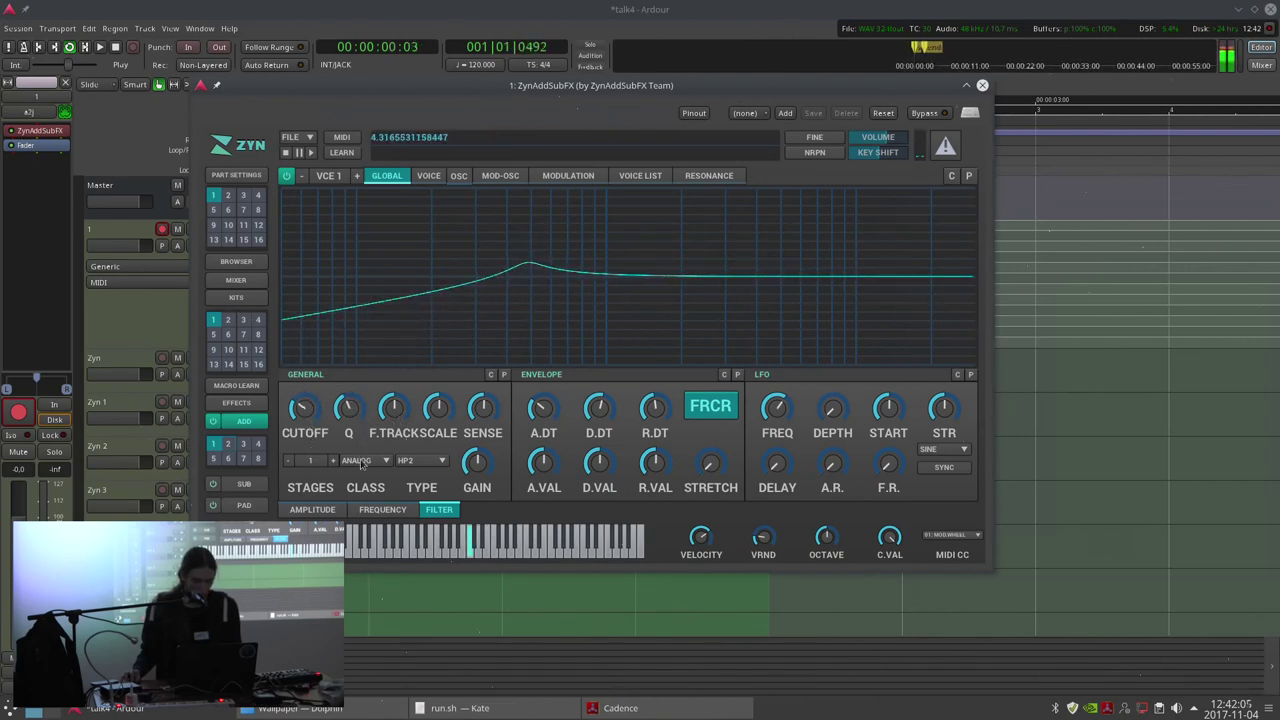
drag(320, 421, 318, 430)
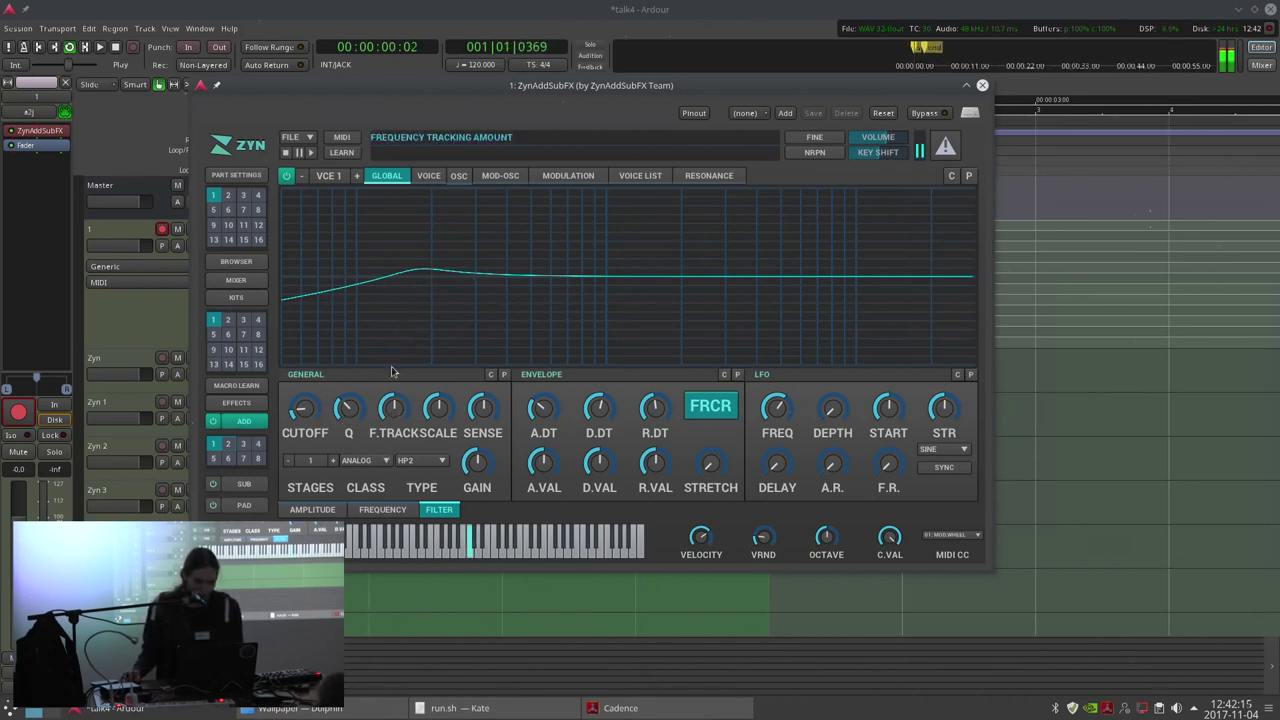
Increase the global high-pass filter to 5 stages and lower its Q slightly.
click(333, 461)
click(333, 461)
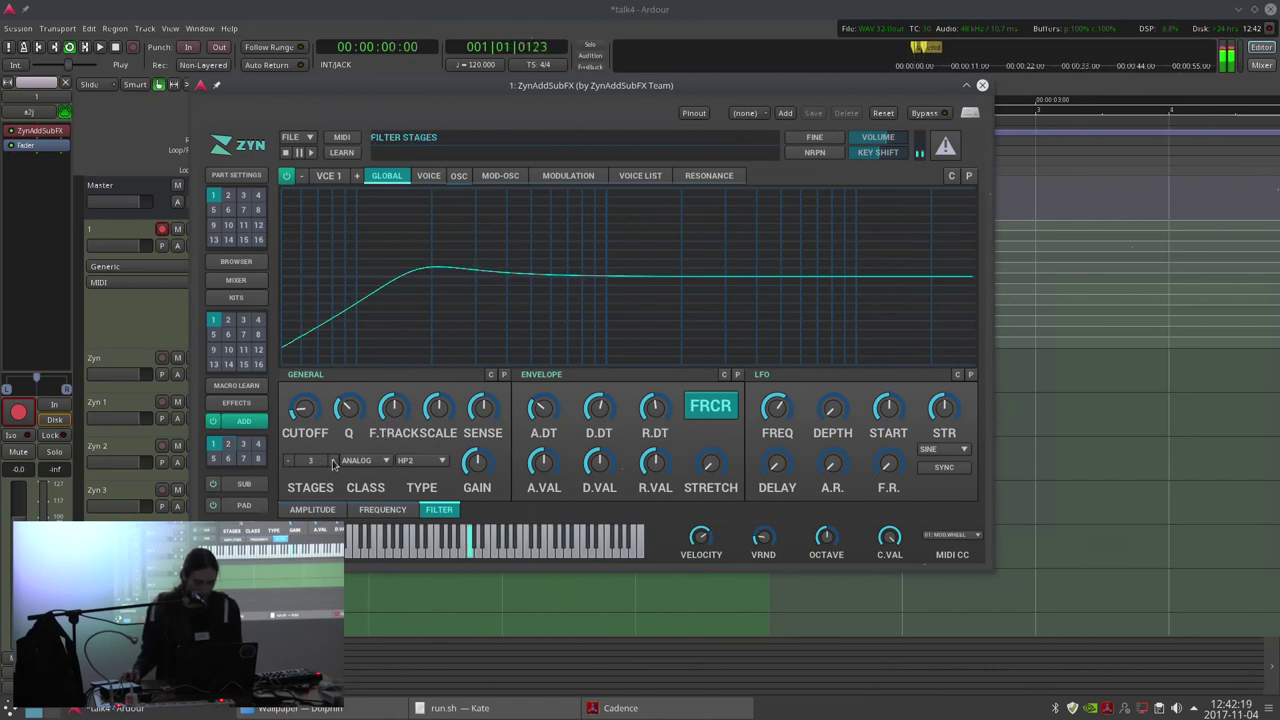
click(333, 461)
drag(348, 408, 348, 418)
scroll(348, 415, up, 3)
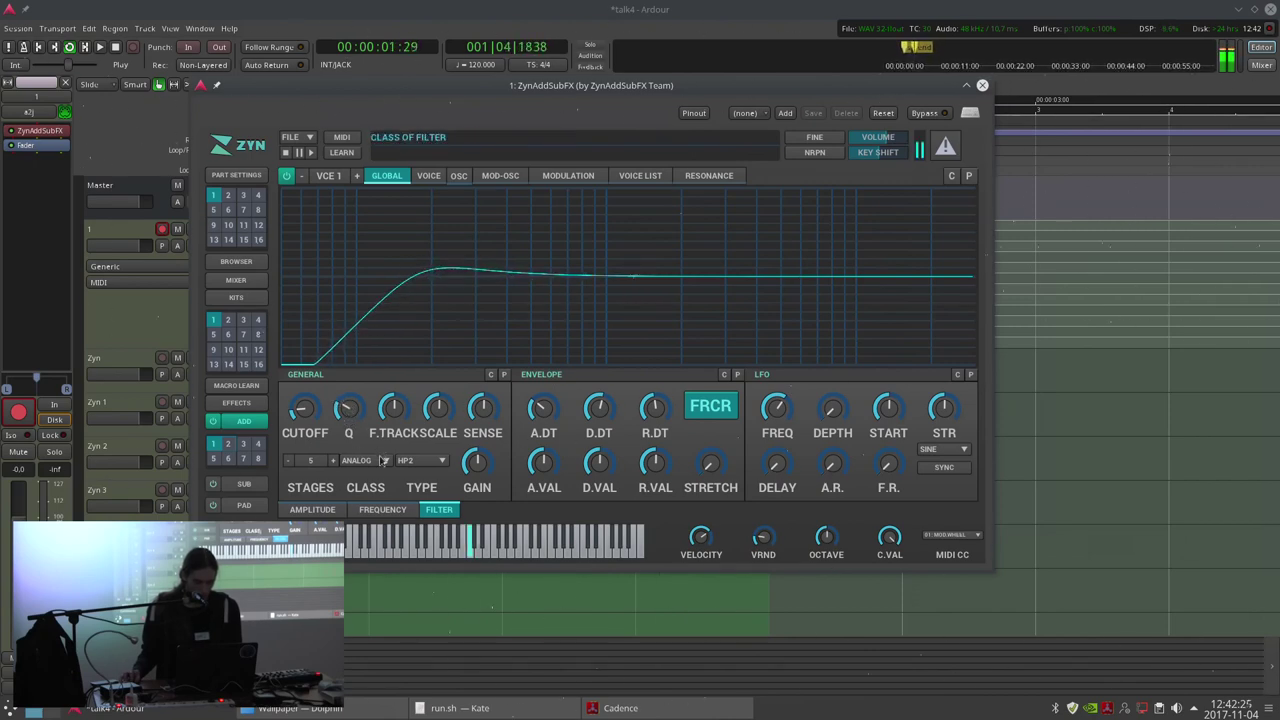
Add a Distortion insertion effect in the first slot and assign it to PART1.
click(237, 403)
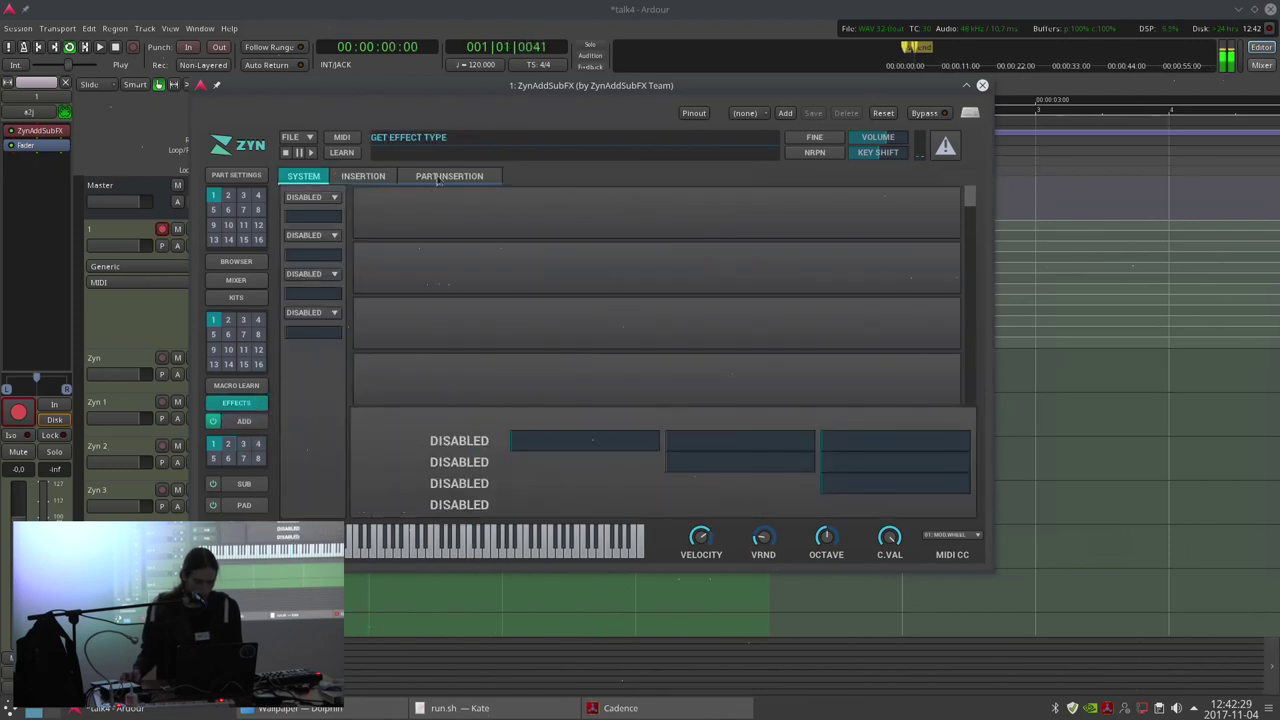
click(378, 177)
click(334, 195)
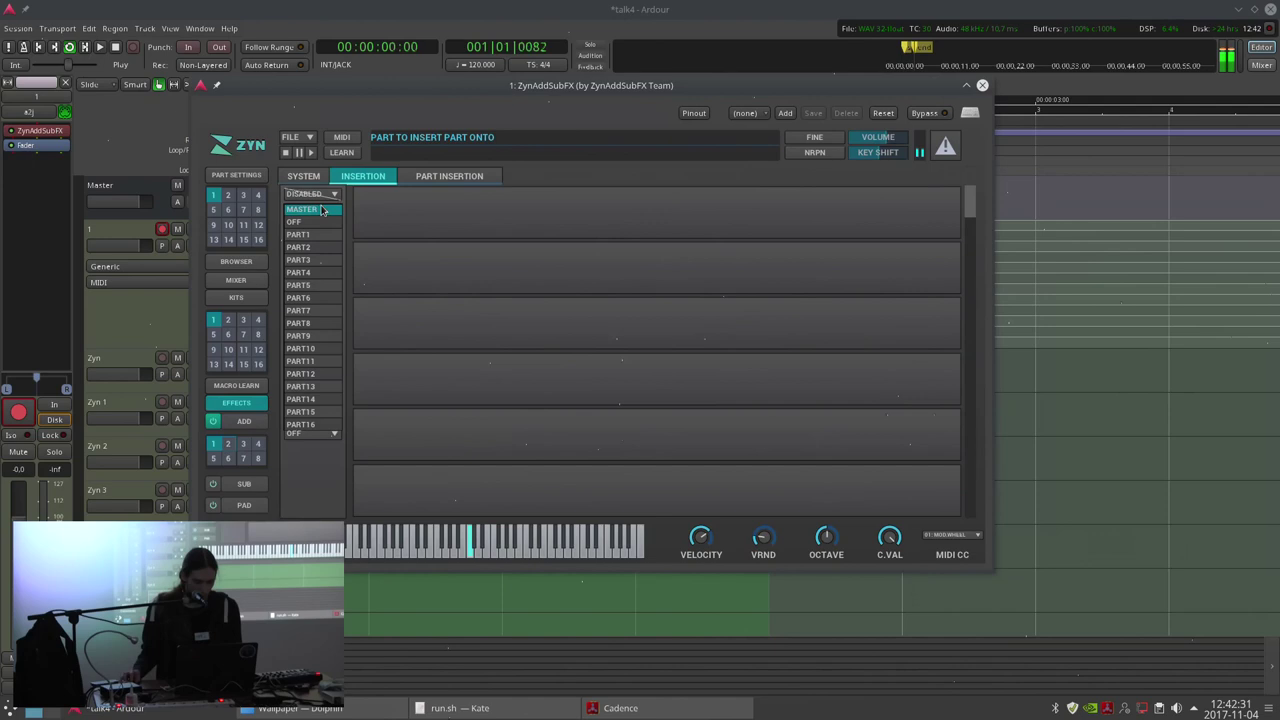
click(310, 237)
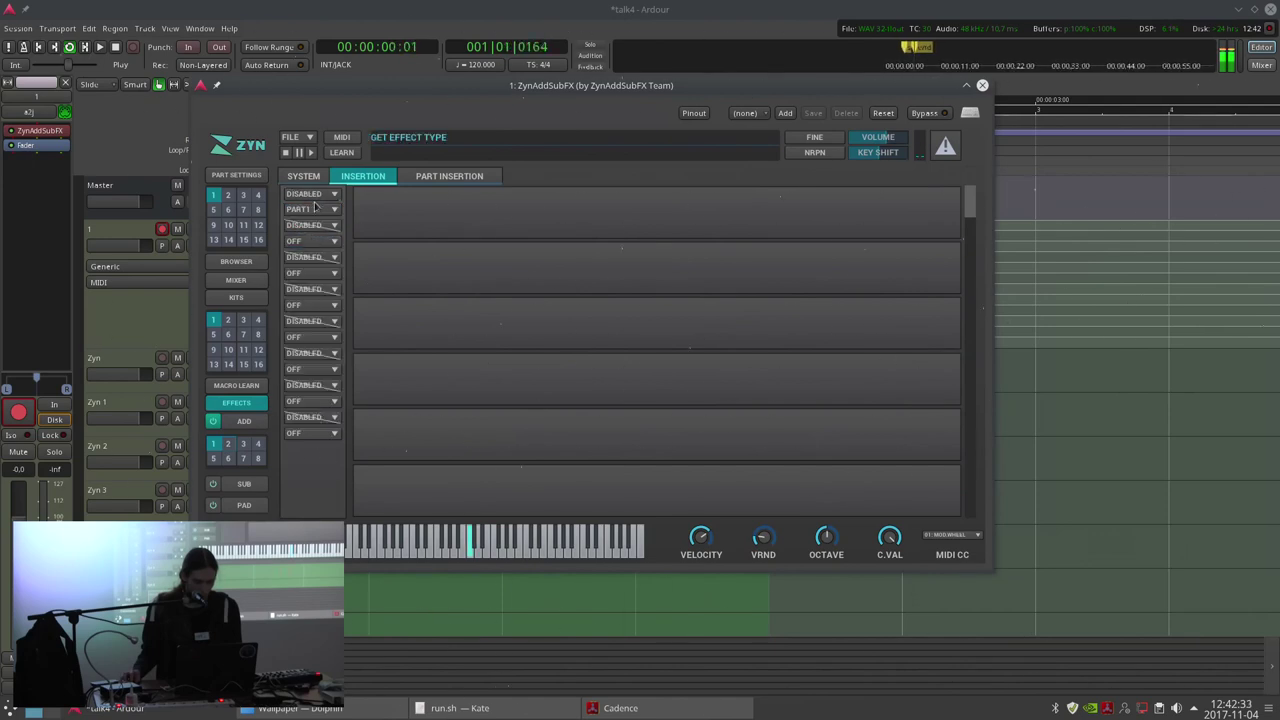
click(313, 195)
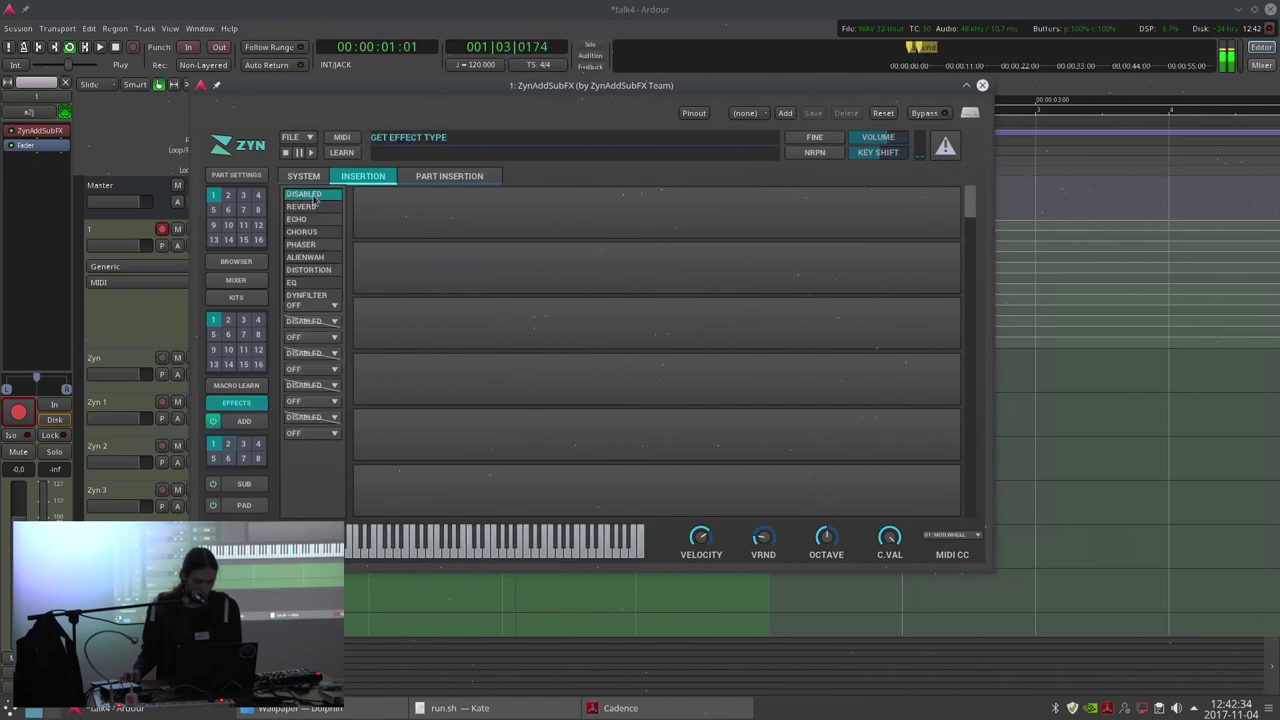
click(311, 268)
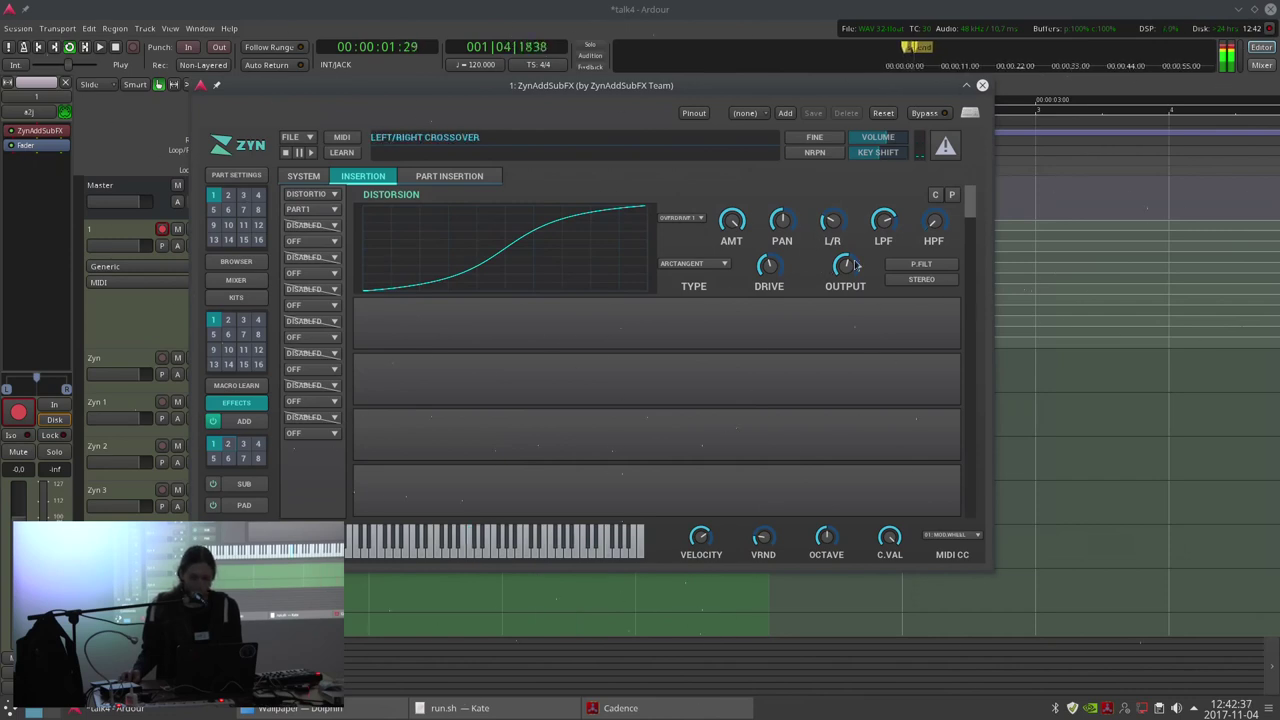
Lower the distortion's drive and output level slightly to soften its curve.
drag(771, 267, 775, 293)
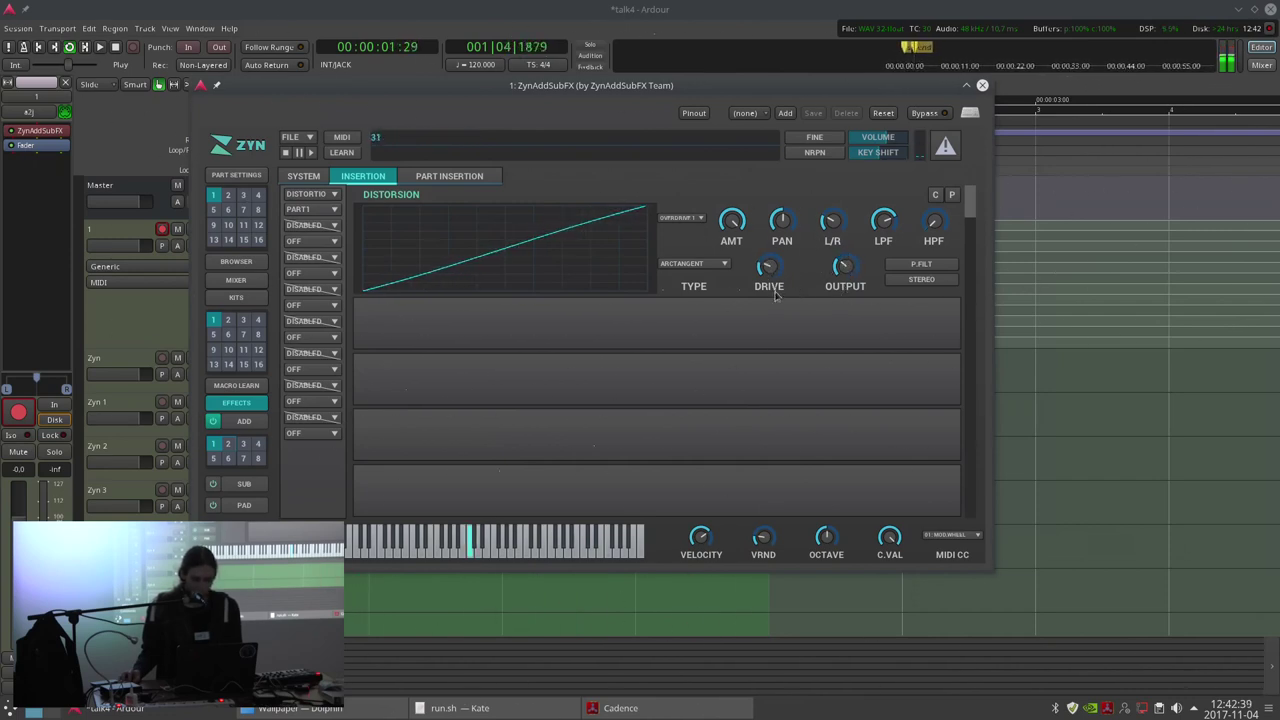
drag(842, 264, 847, 248)
scroll(768, 266, up, 6)
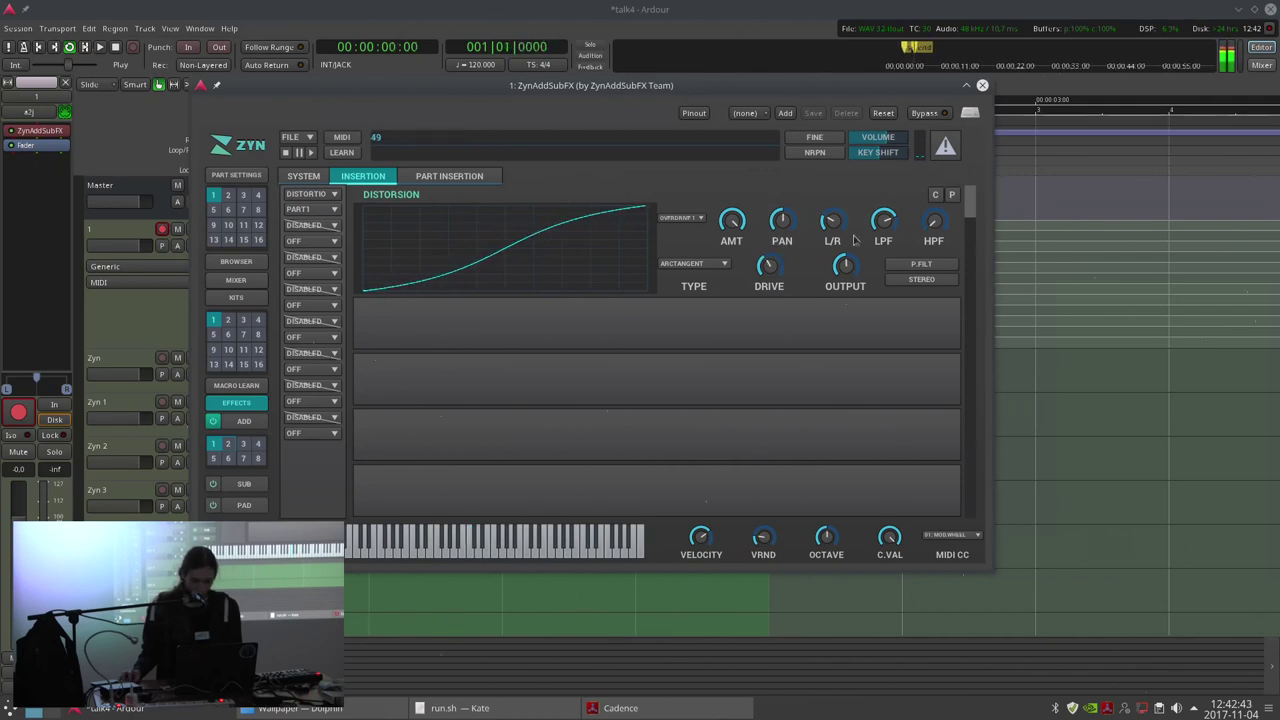
Open the distortion's low-pass fully and raise its high-pass, with slightly more drive and a reduced effect amount.
drag(882, 225, 878, 202)
click(933, 225)
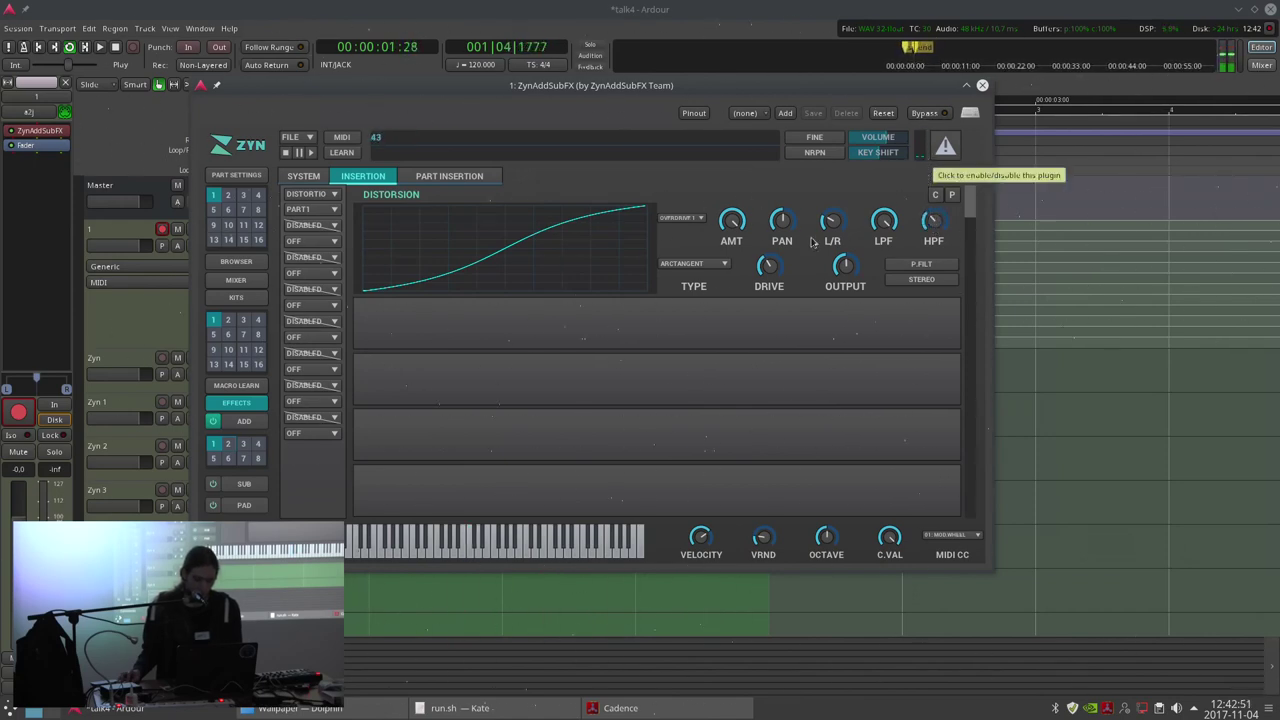
mouse_move(775, 267)
mouse_down()
mouse_move(776, 245)
mouse_move(777, 261)
mouse_up()
drag(732, 222, 735, 247)
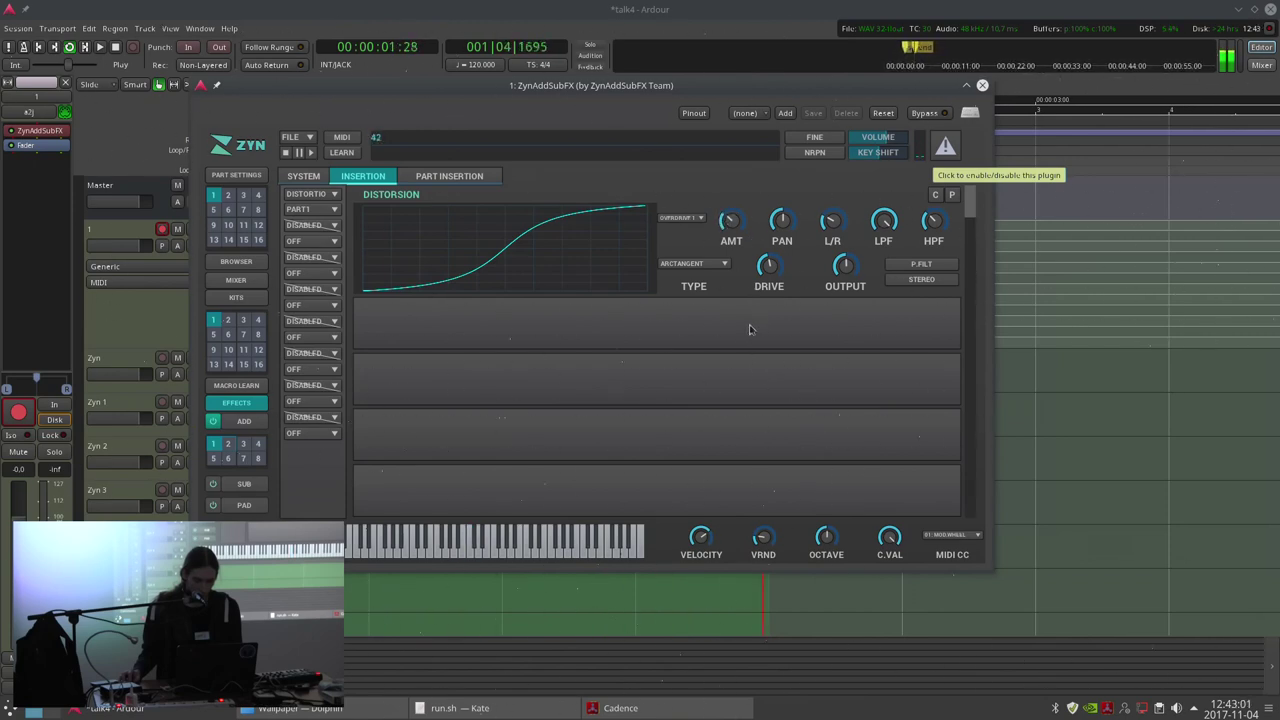
Add an EQ insertion effect in the second slot and assign it to PART1.
click(318, 240)
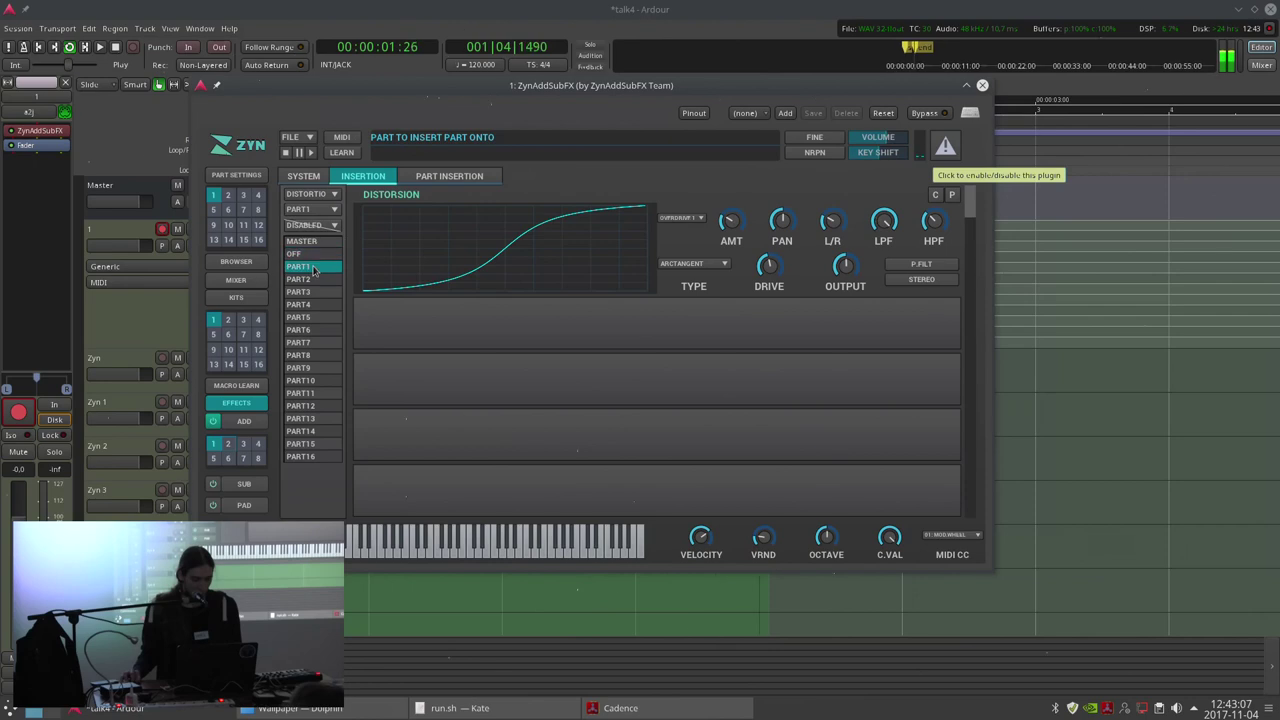
click(313, 268)
click(312, 225)
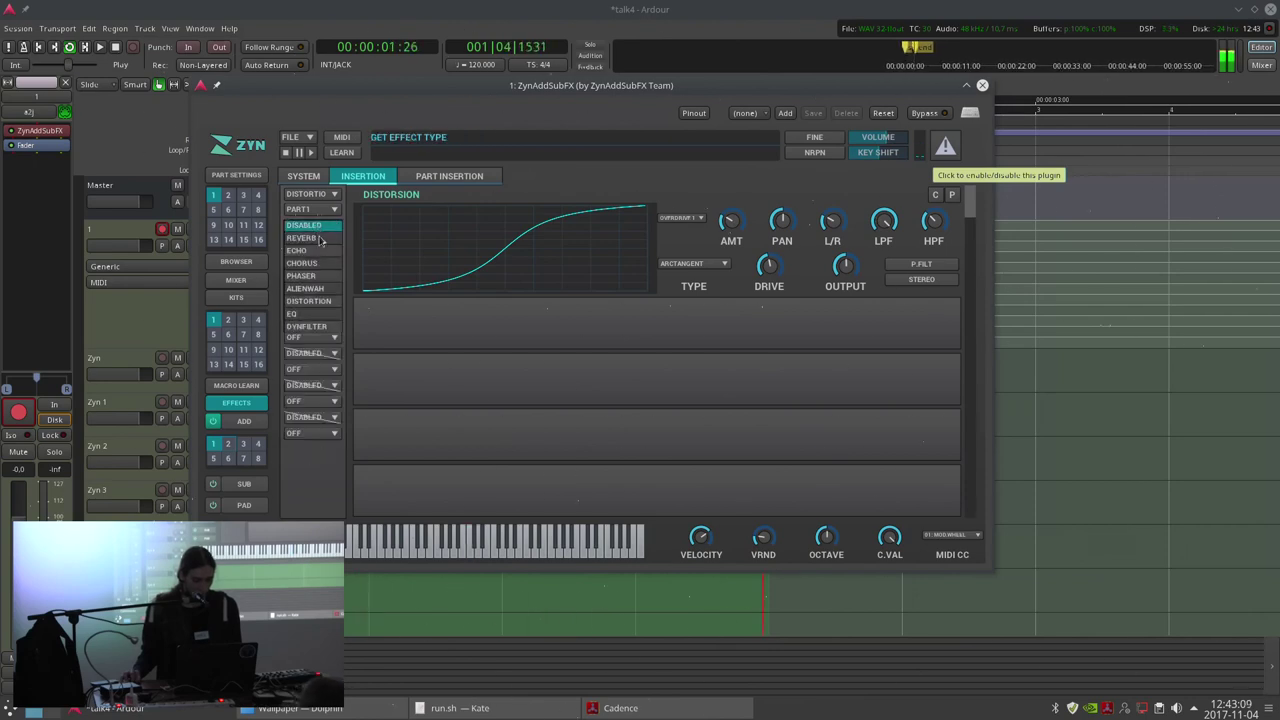
click(312, 313)
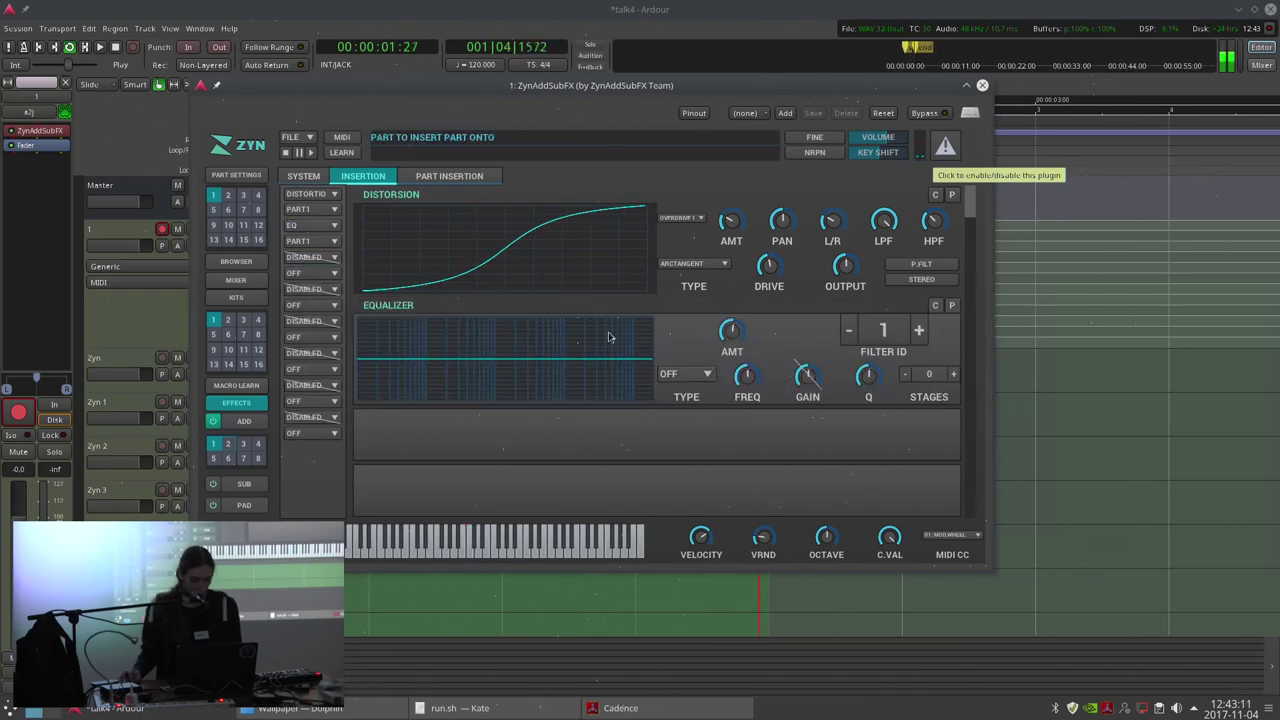
Set the equalizer's filter 1 to HP2 with 4 stages, a low frequency and a mild resonance peak.
click(700, 374)
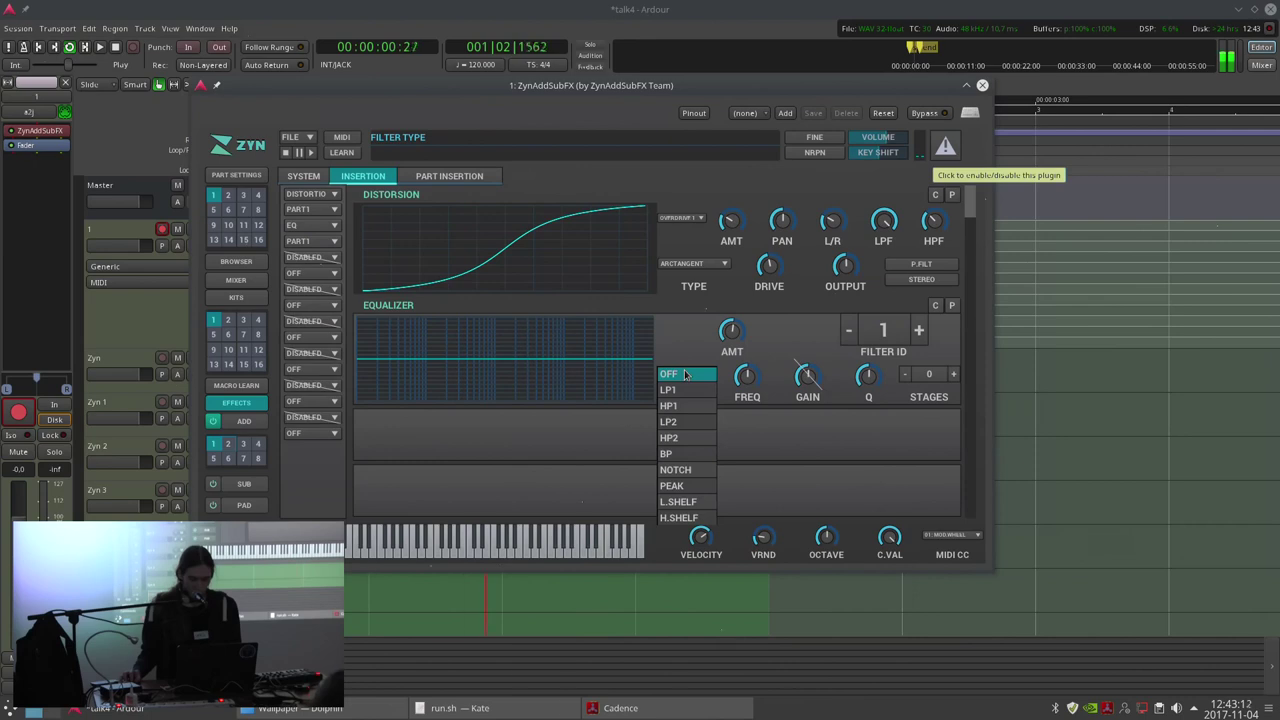
click(690, 437)
click(918, 331)
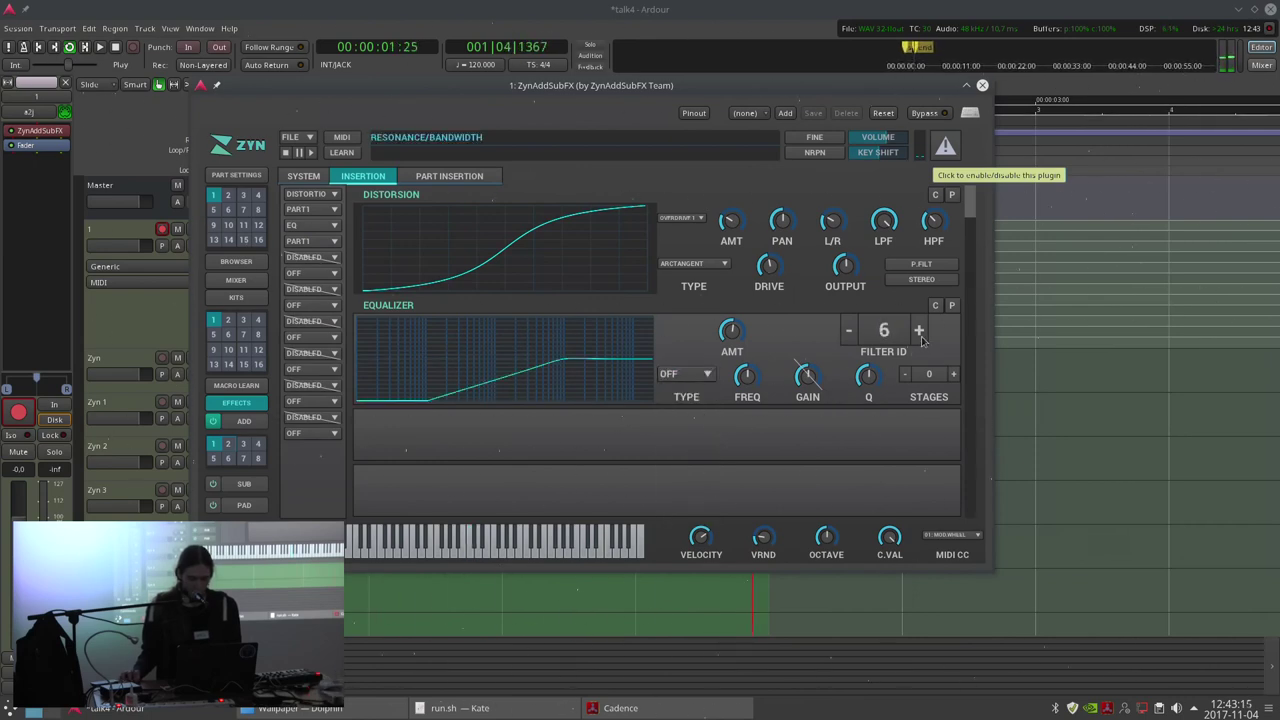
click(953, 374)
click(953, 374)
click(953, 374)
click(953, 374)
drag(876, 382, 873, 357)
drag(745, 378, 746, 433)
mouse_move(864, 382)
mouse_down()
mouse_move(863, 405)
mouse_move(858, 386)
mouse_up()
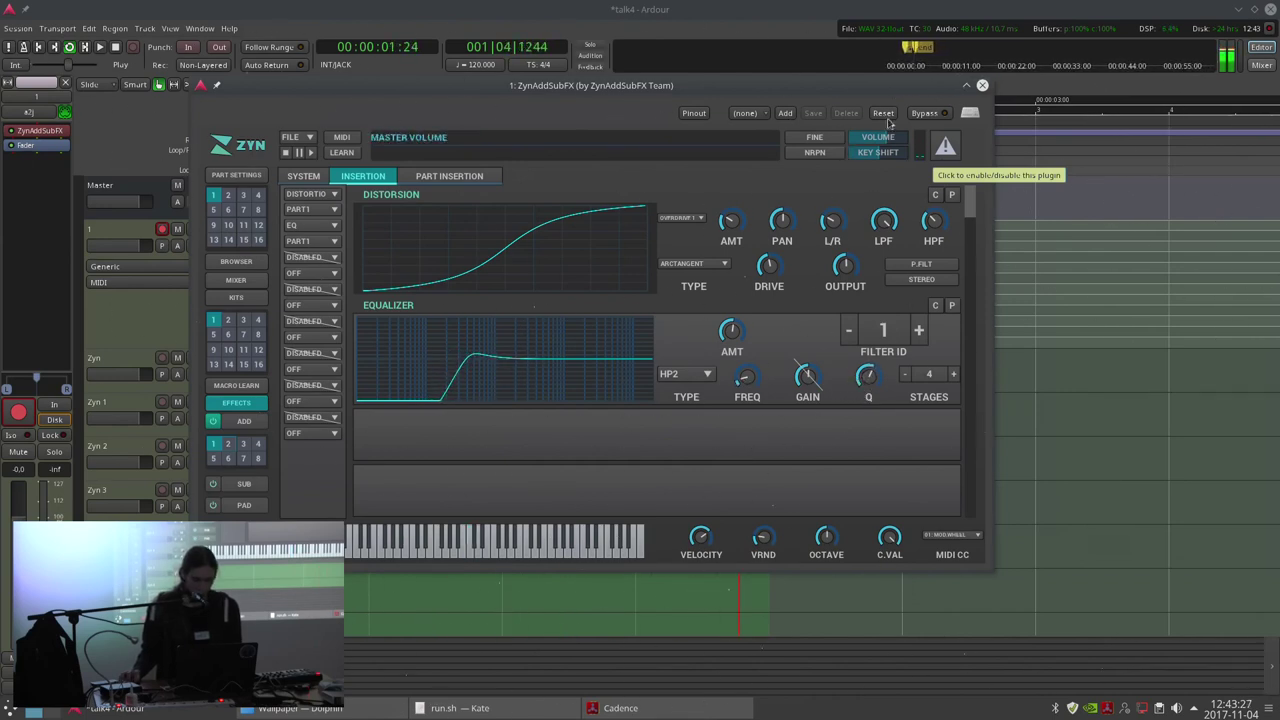
Close the synth window, stop playback, and copy the kick region onto the Zyn track, enlarging that track to show its notes.
click(983, 89)
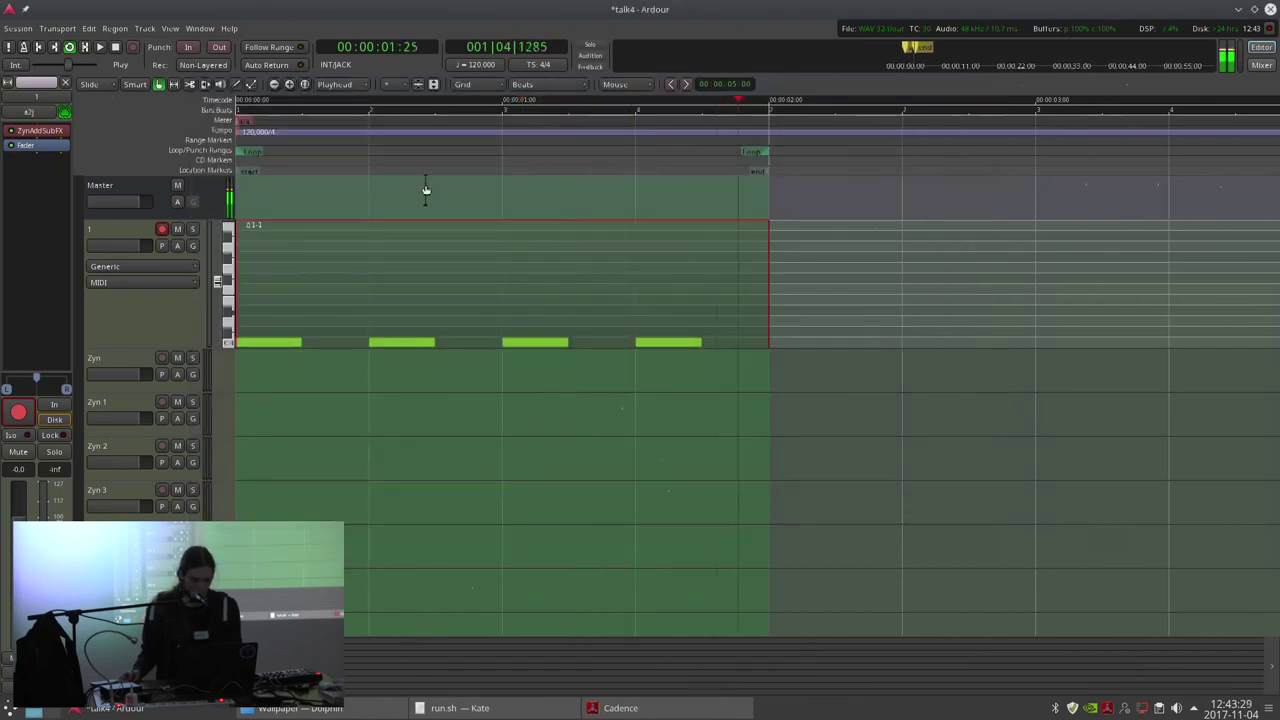
key(space)
drag(356, 310, 346, 368)
drag(145, 383, 145, 446)
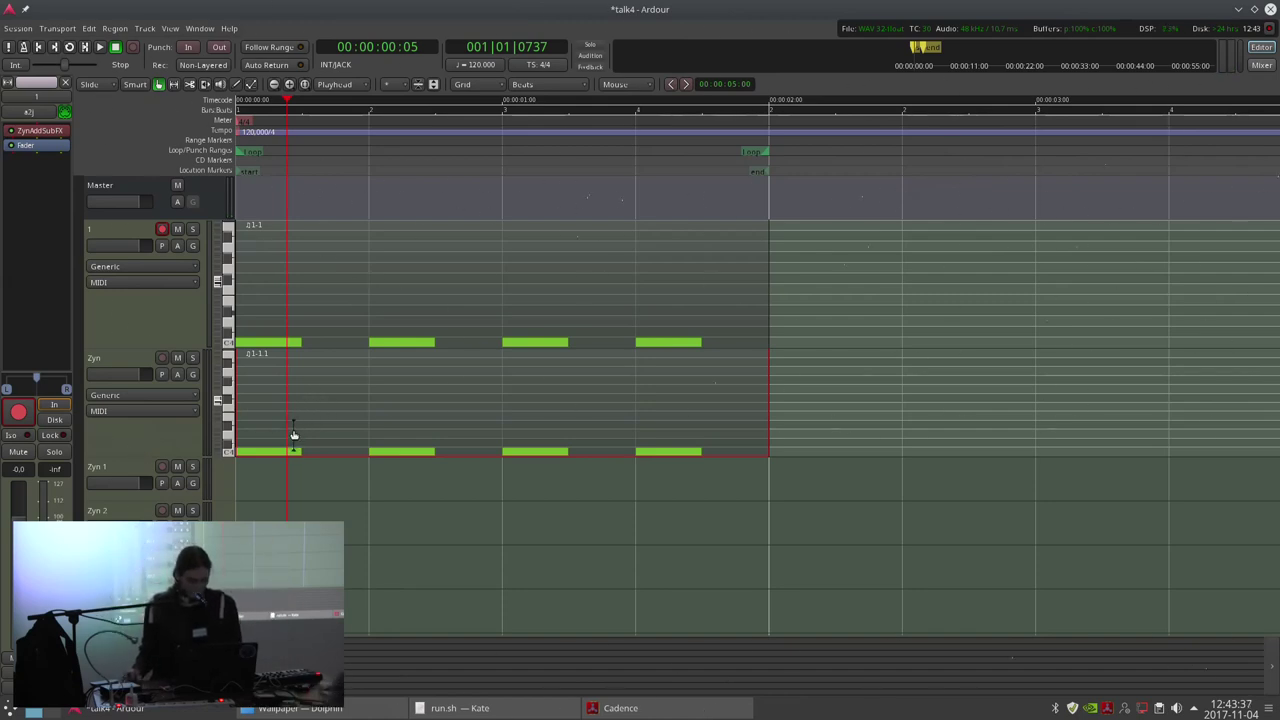
Try to move the four notes of the copied region on the Zyn track.
key(e)
drag(264, 427, 656, 462)
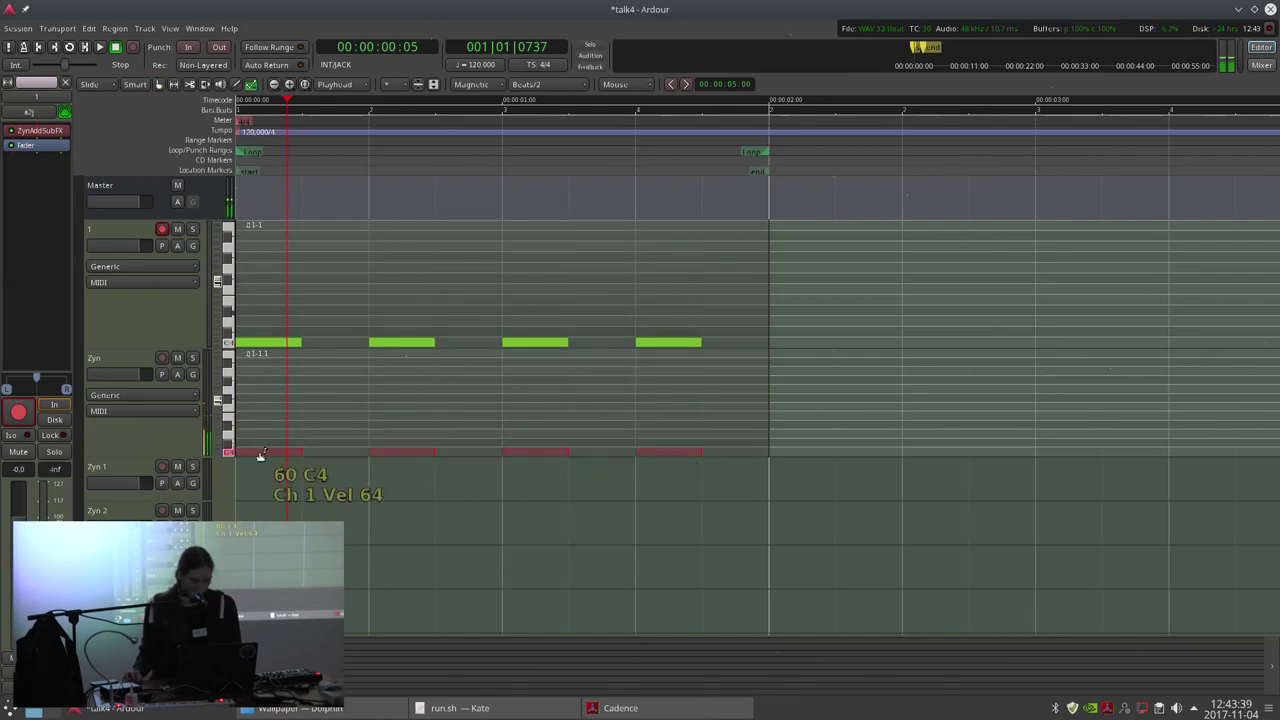
mouse_move(252, 454)
mouse_down()
mouse_move(380, 462)
mouse_move(237, 461)
mouse_up()
click(343, 480)
Search the Appearance, Audio and MIDI preferences for the option controlling MIDI region copies.
click(92, 29)
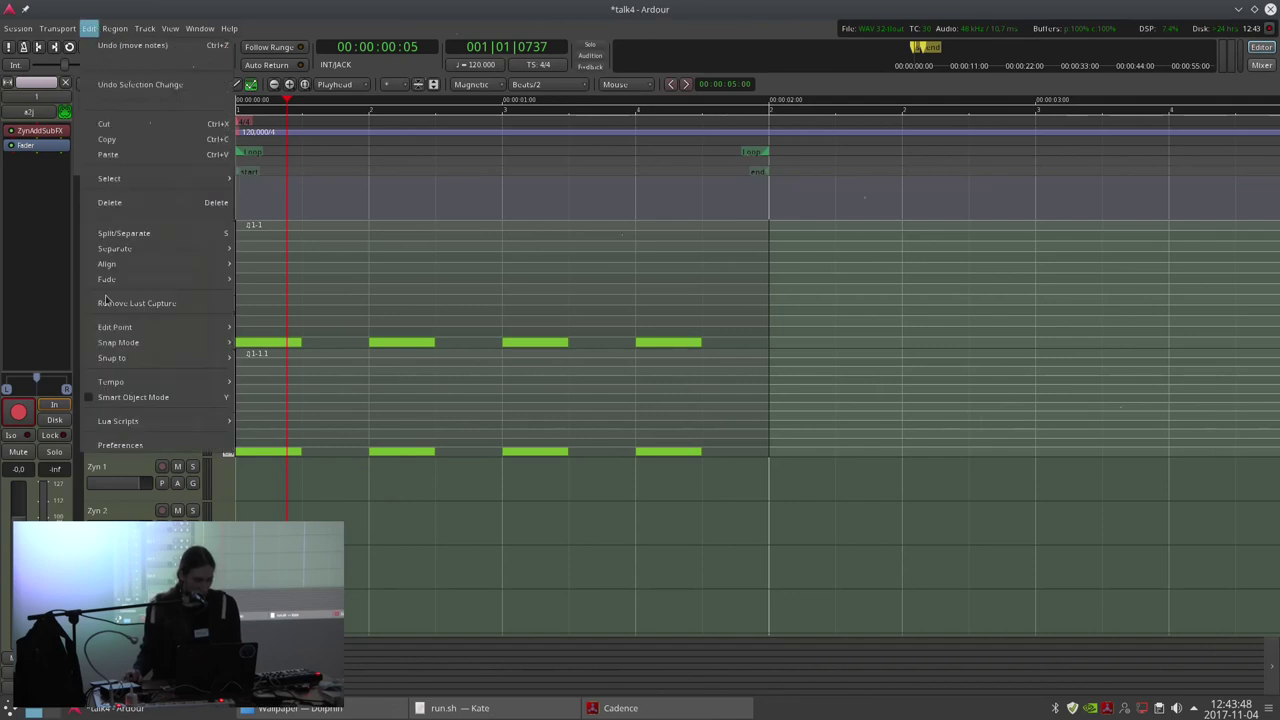
click(121, 446)
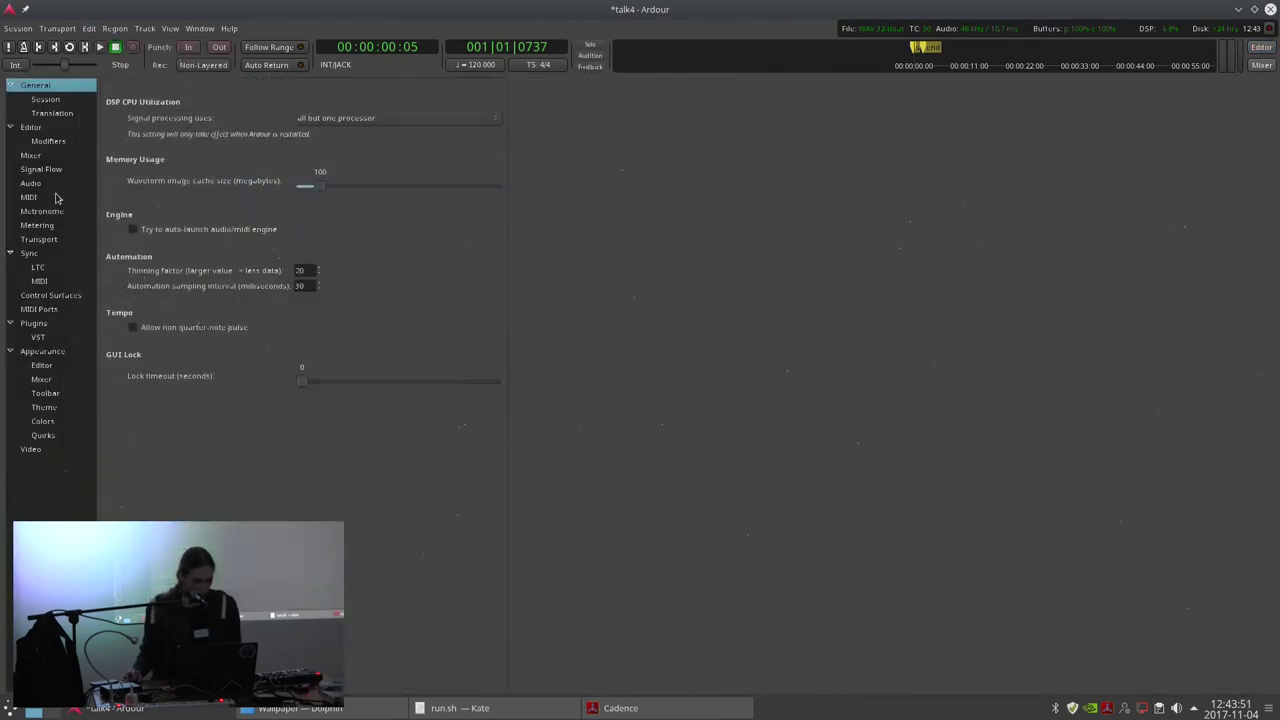
click(52, 352)
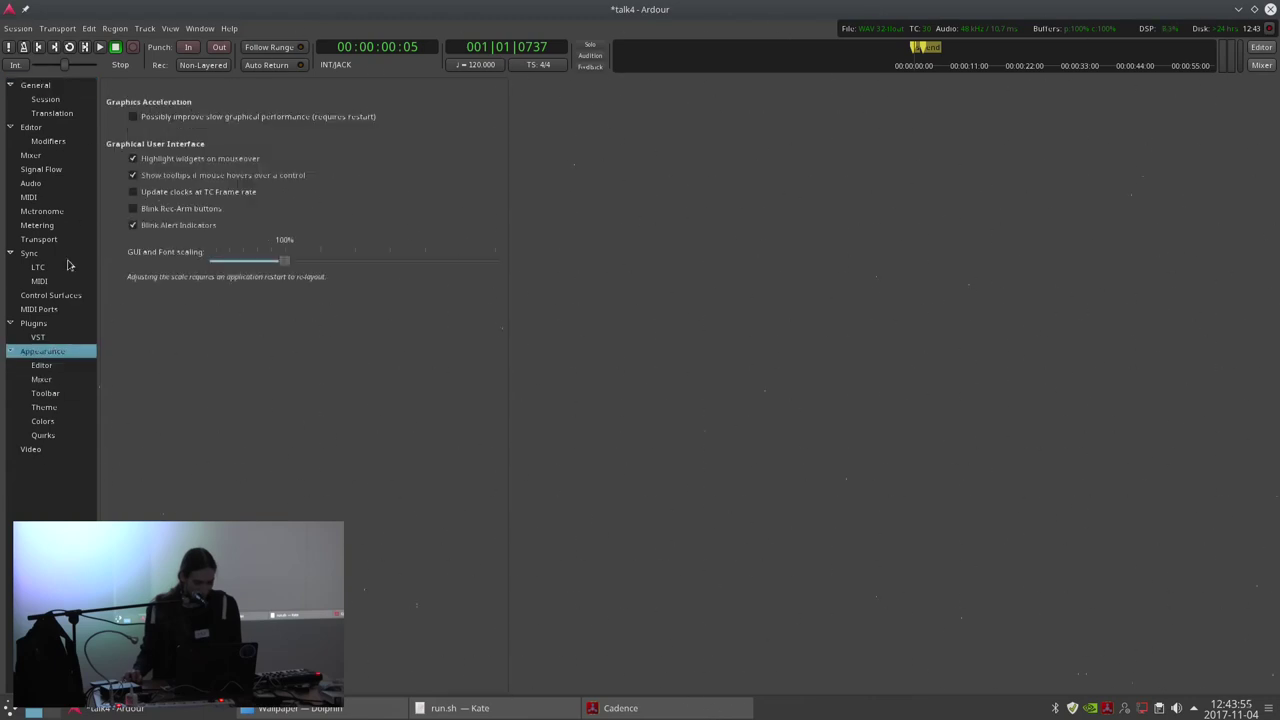
click(38, 184)
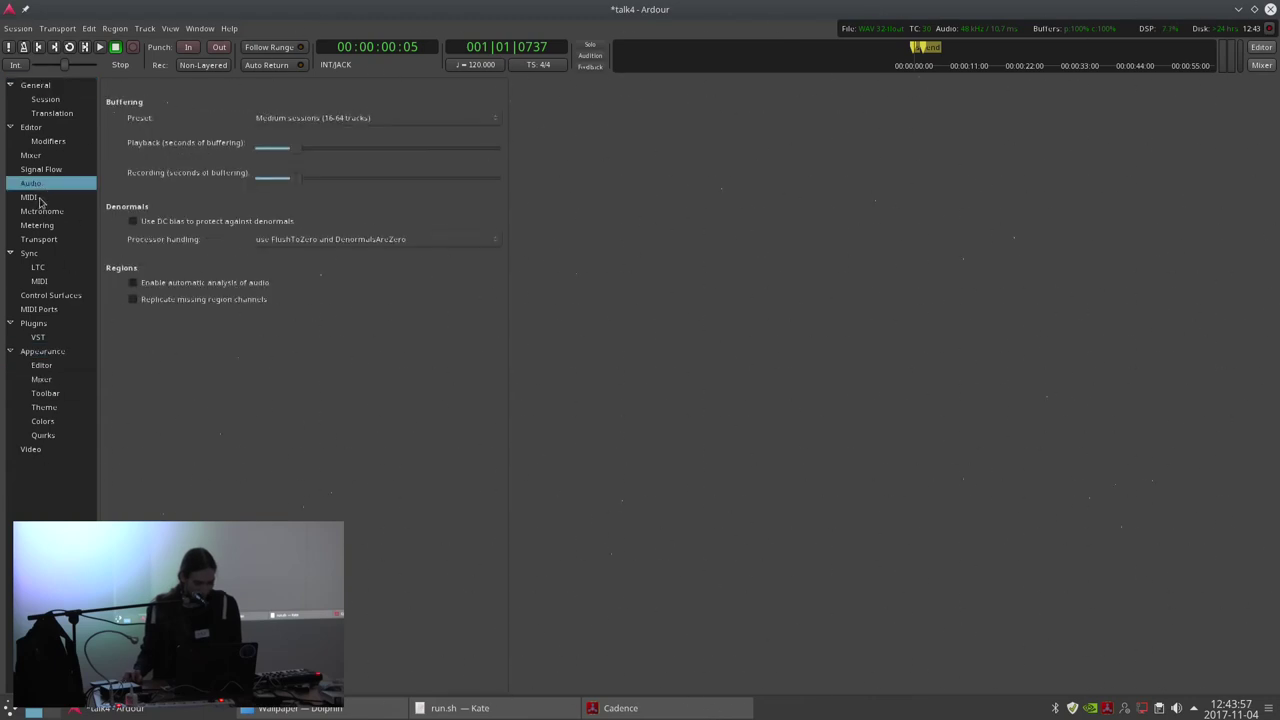
click(43, 199)
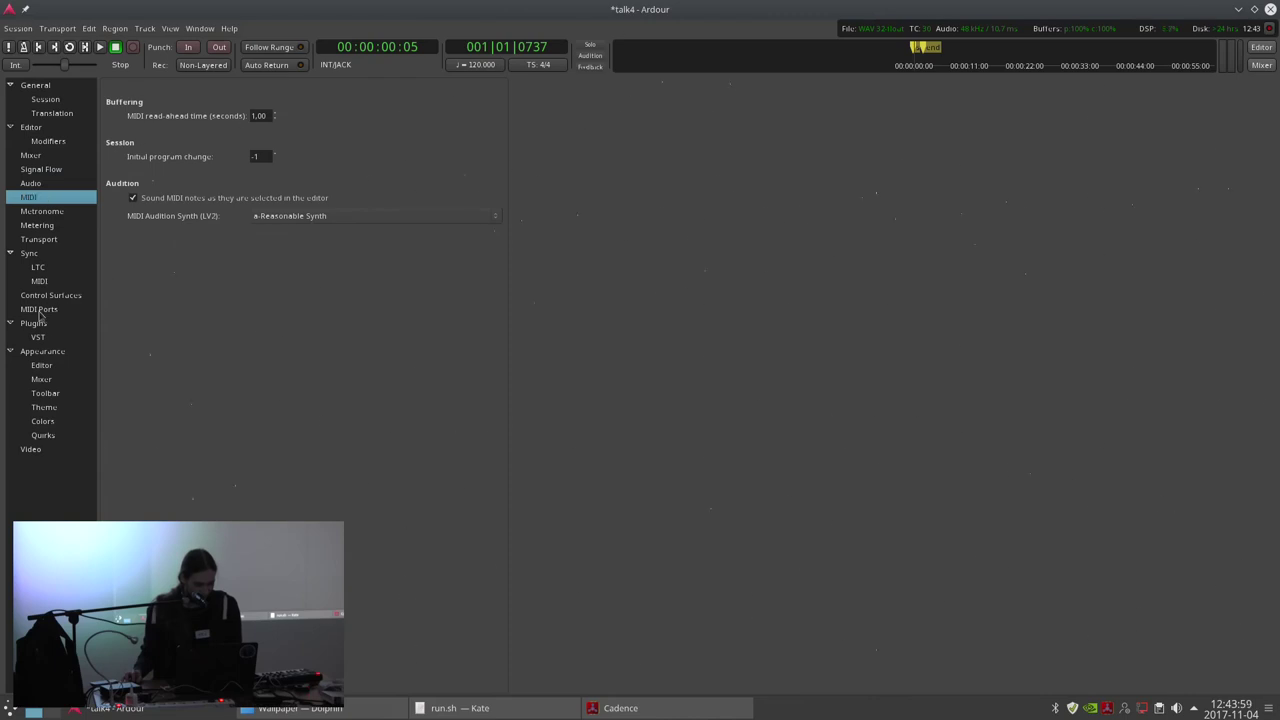
Make MIDI region copies independent in the session's Misc properties, and return to the editor.
click(18, 28)
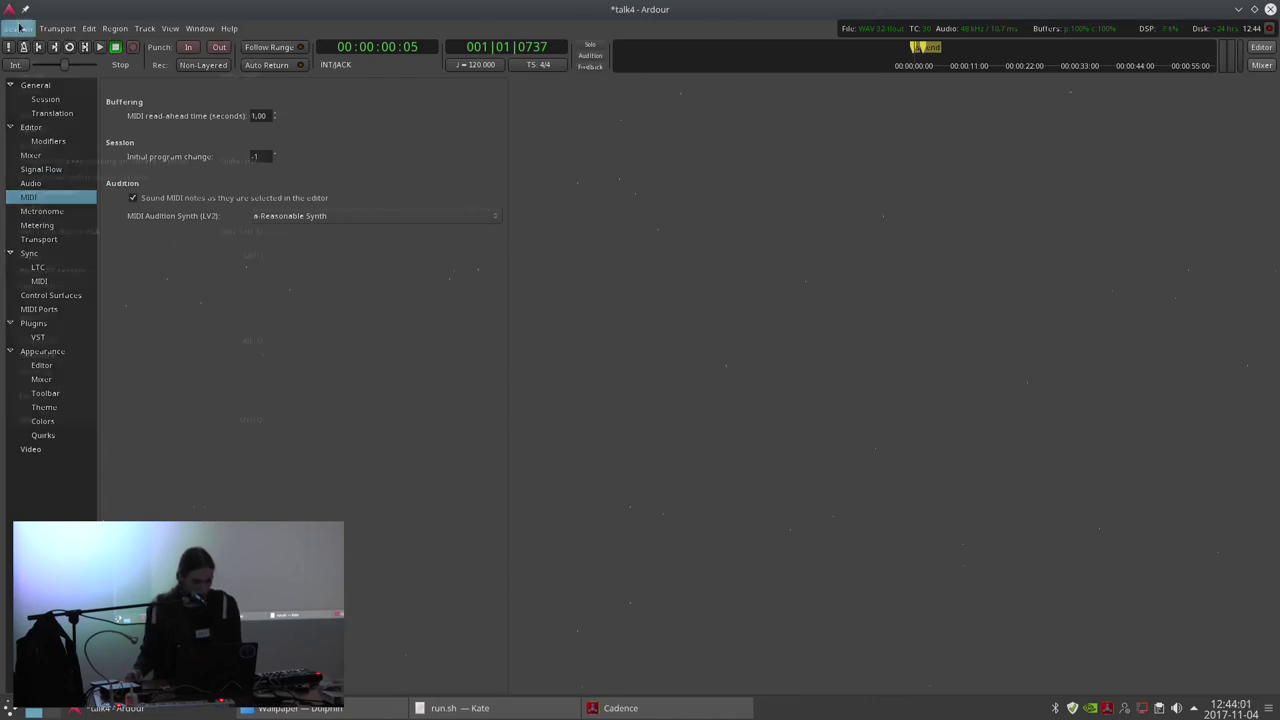
click(74, 341)
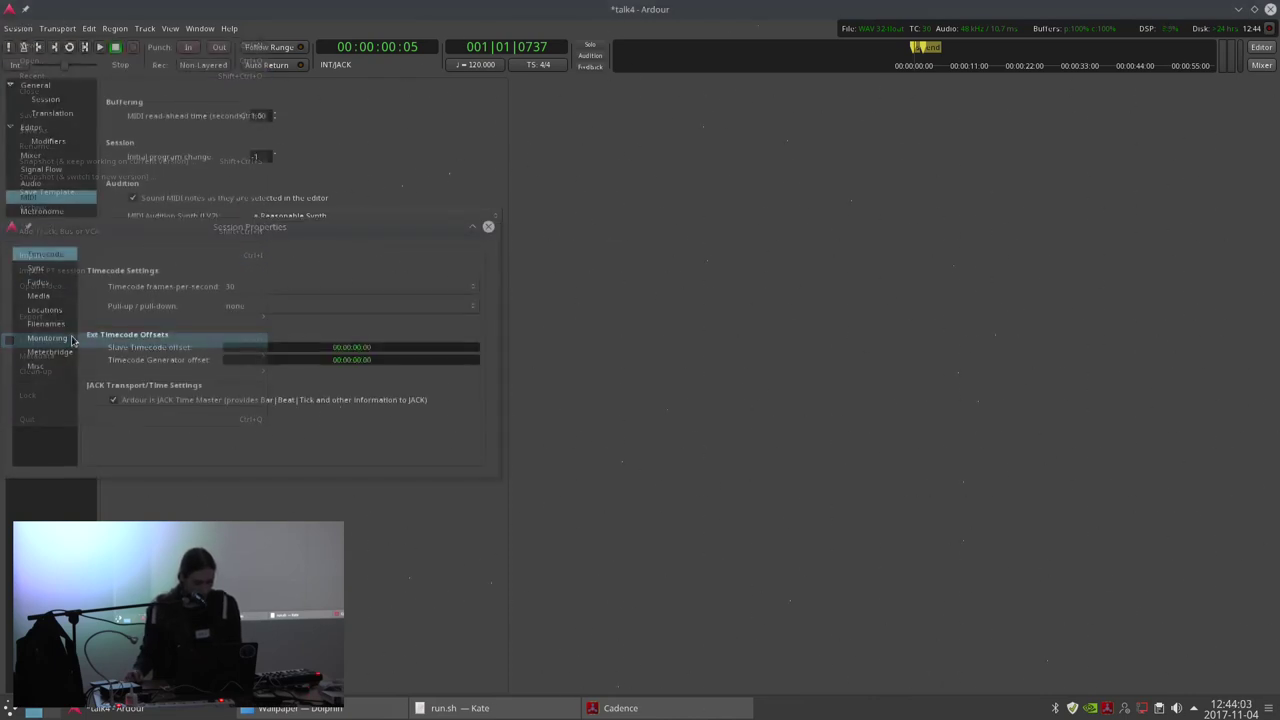
click(36, 367)
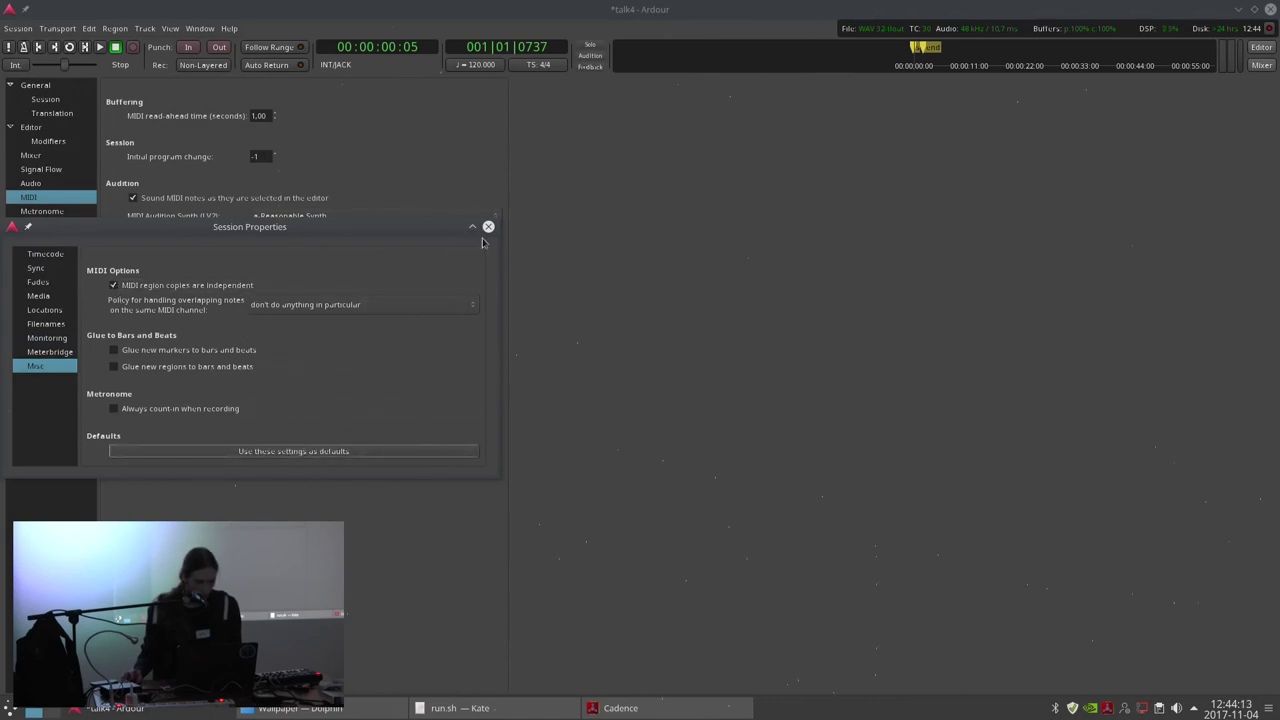
click(488, 226)
click(1261, 47)
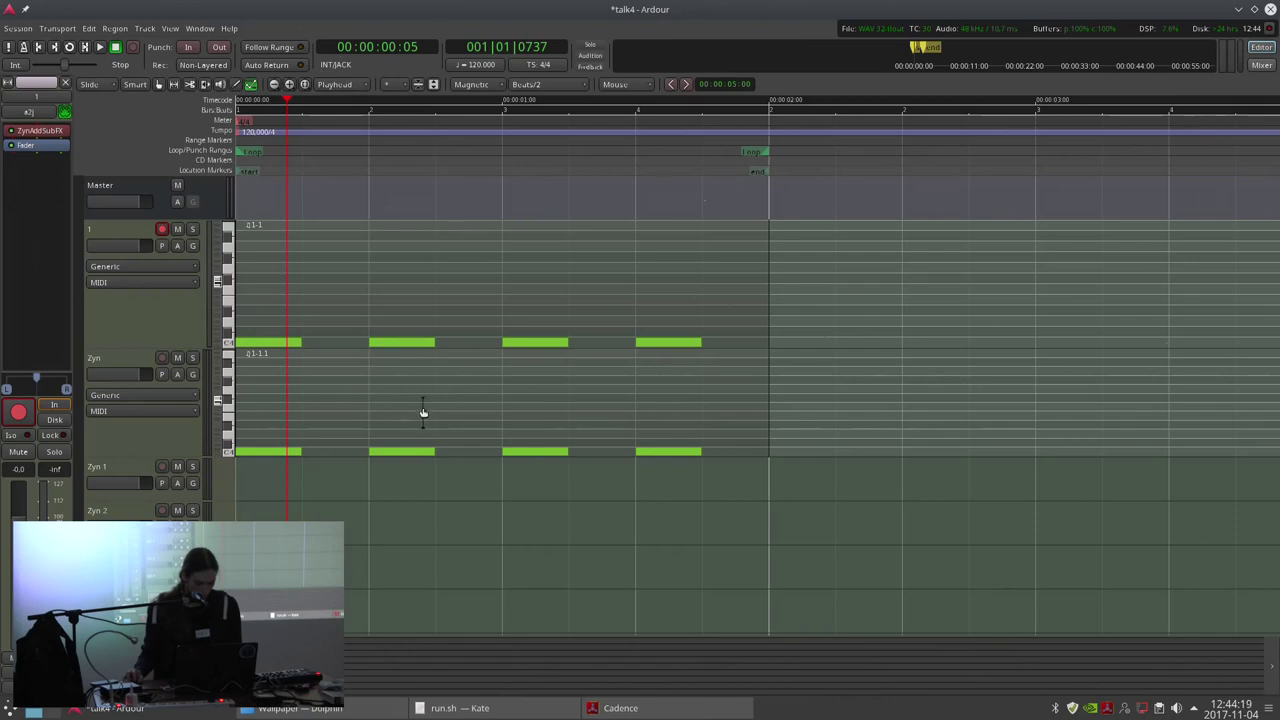
Replace the copied region on the Zyn track with a fresh copy of track 1's kick region.
drag(373, 412, 405, 460)
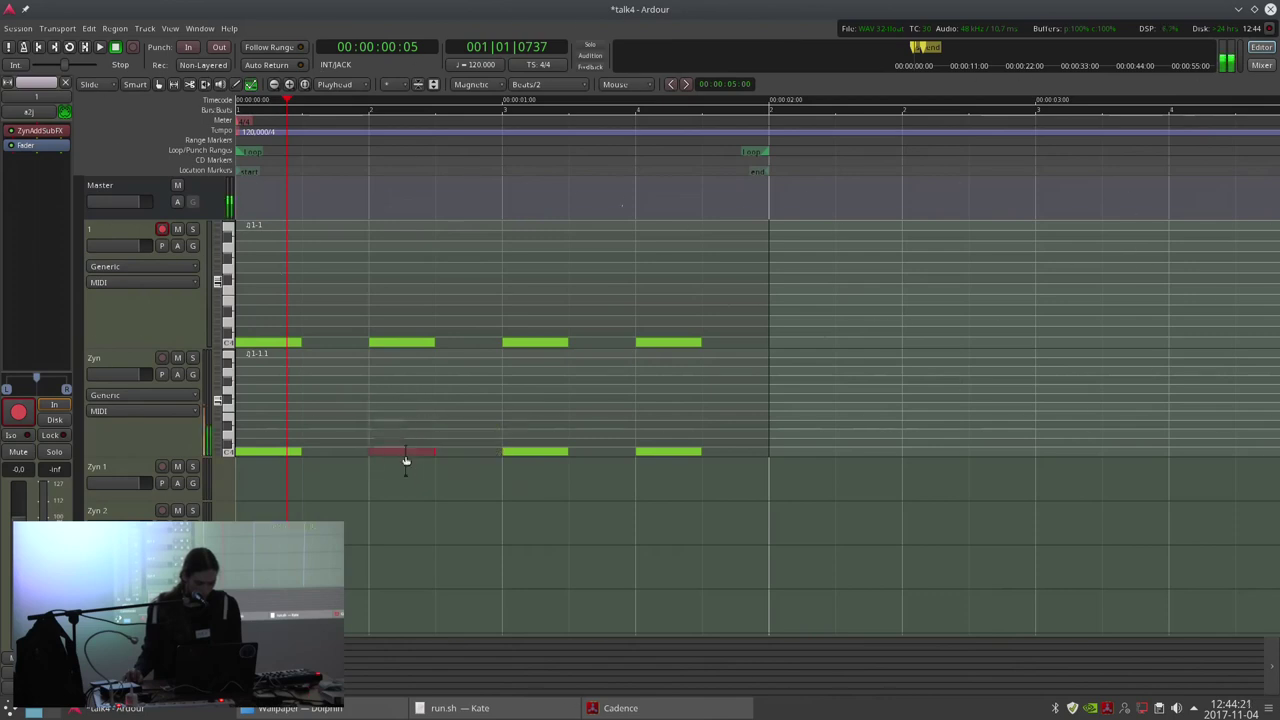
click(396, 423)
key(g)
click(391, 416)
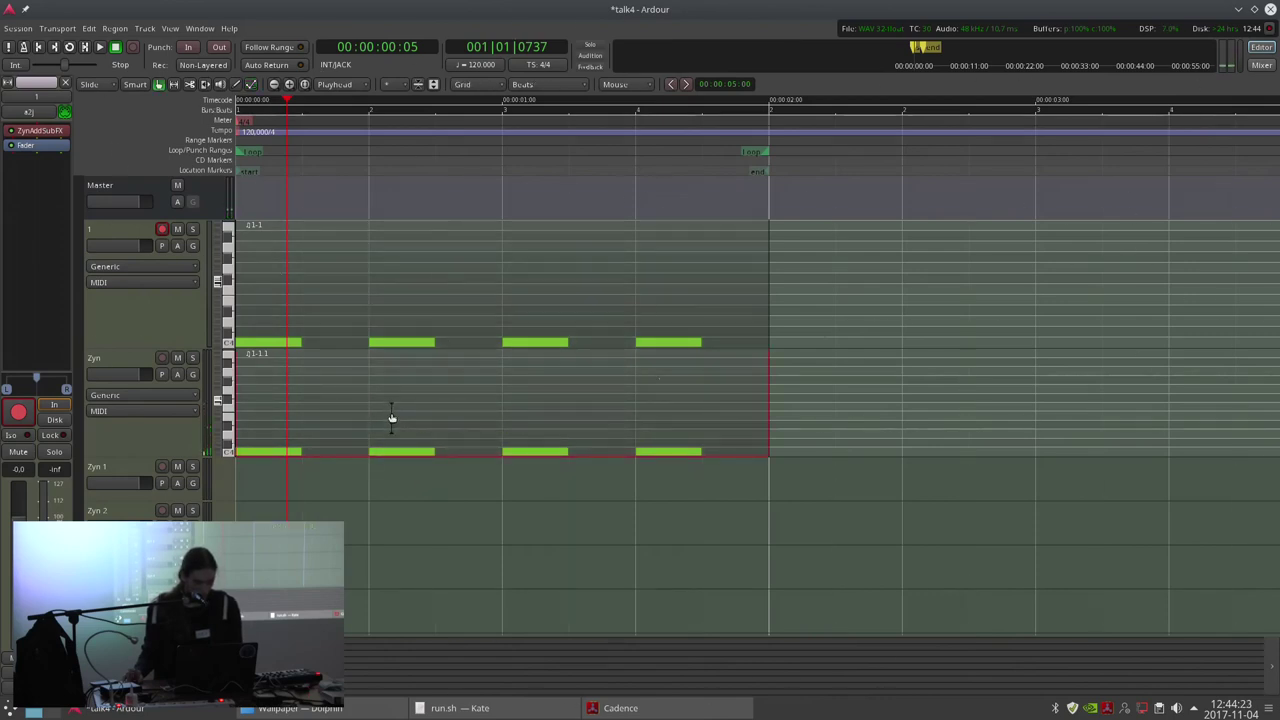
key(Delete)
click(371, 287)
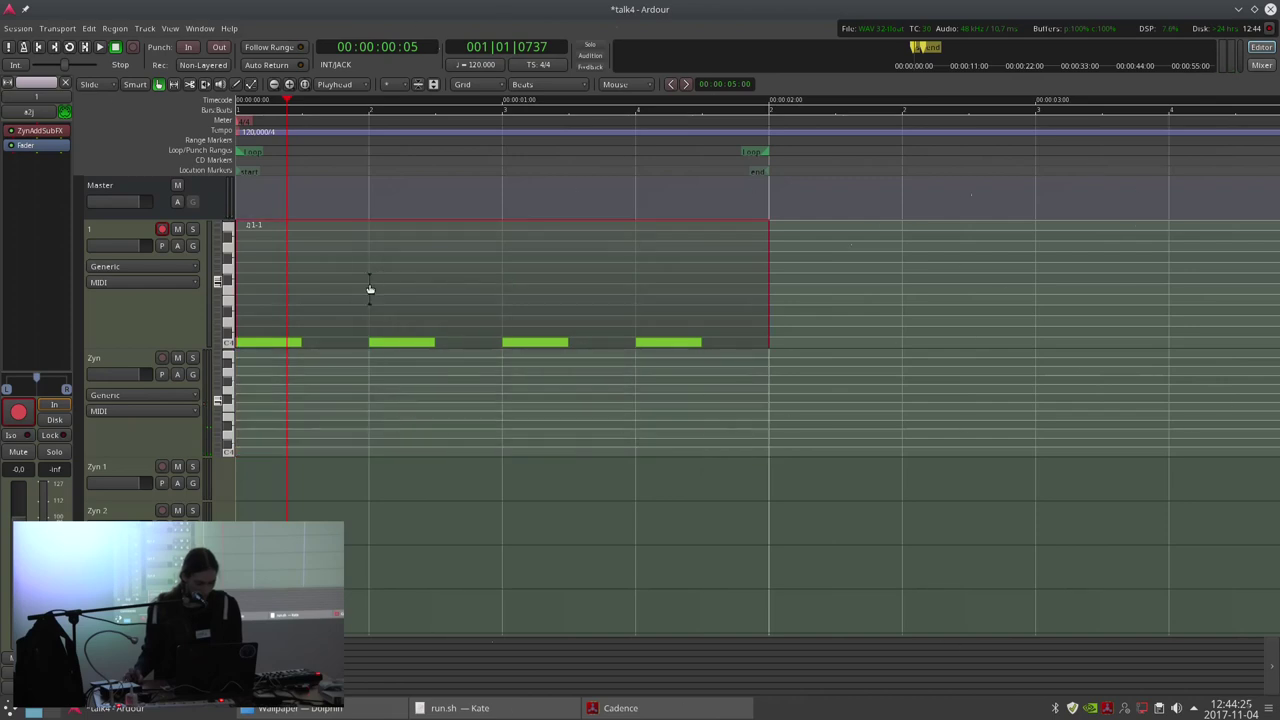
drag(370, 288, 342, 400)
Shift all four notes of the Zyn track's region half a beat later onto the off-beats.
key(e)
drag(263, 417, 603, 472)
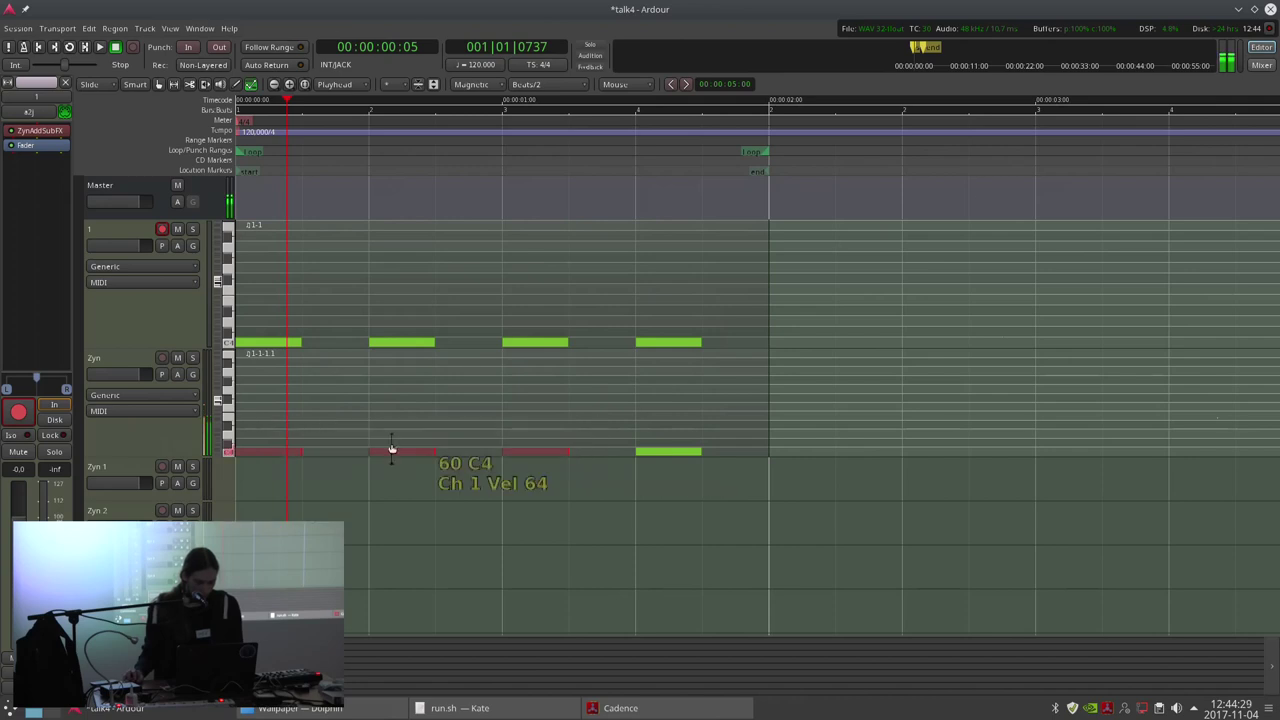
drag(262, 449, 330, 451)
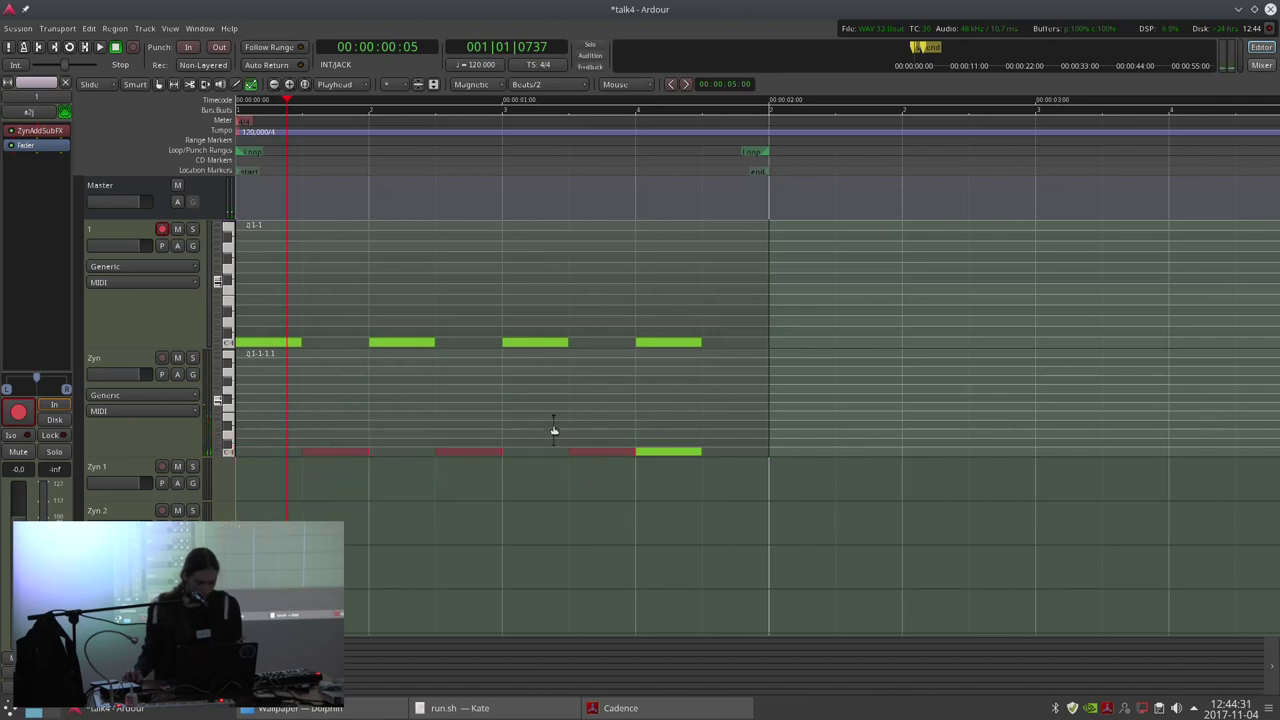
click(667, 450)
drag(667, 450, 713, 449)
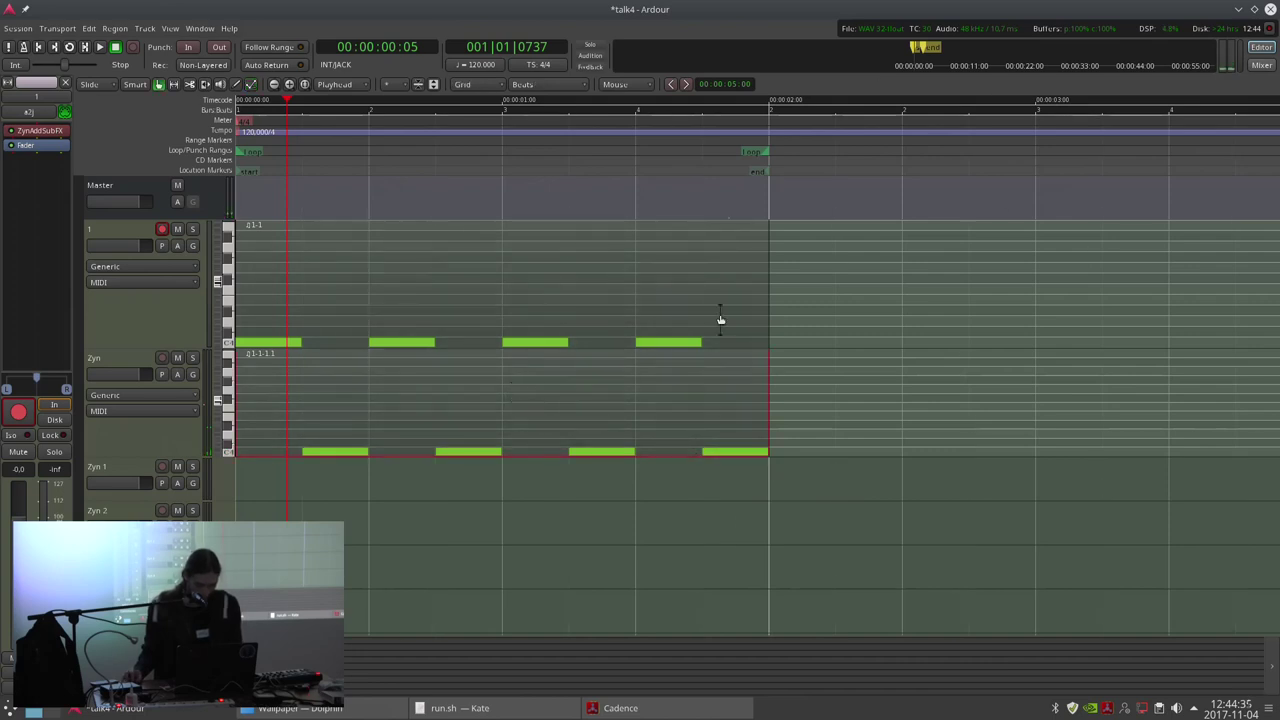
Toggle the Zyn track's solo on and off, and disarm and select track 1.
click(193, 358)
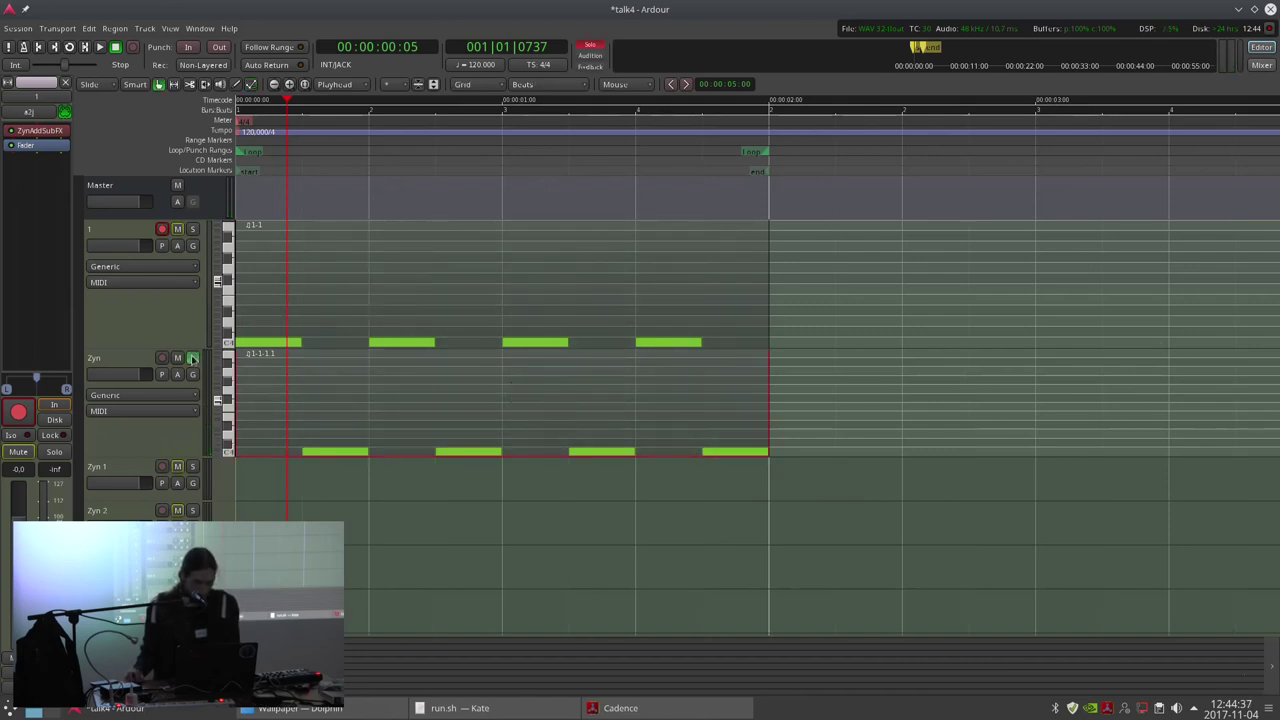
click(193, 358)
click(162, 229)
click(136, 240)
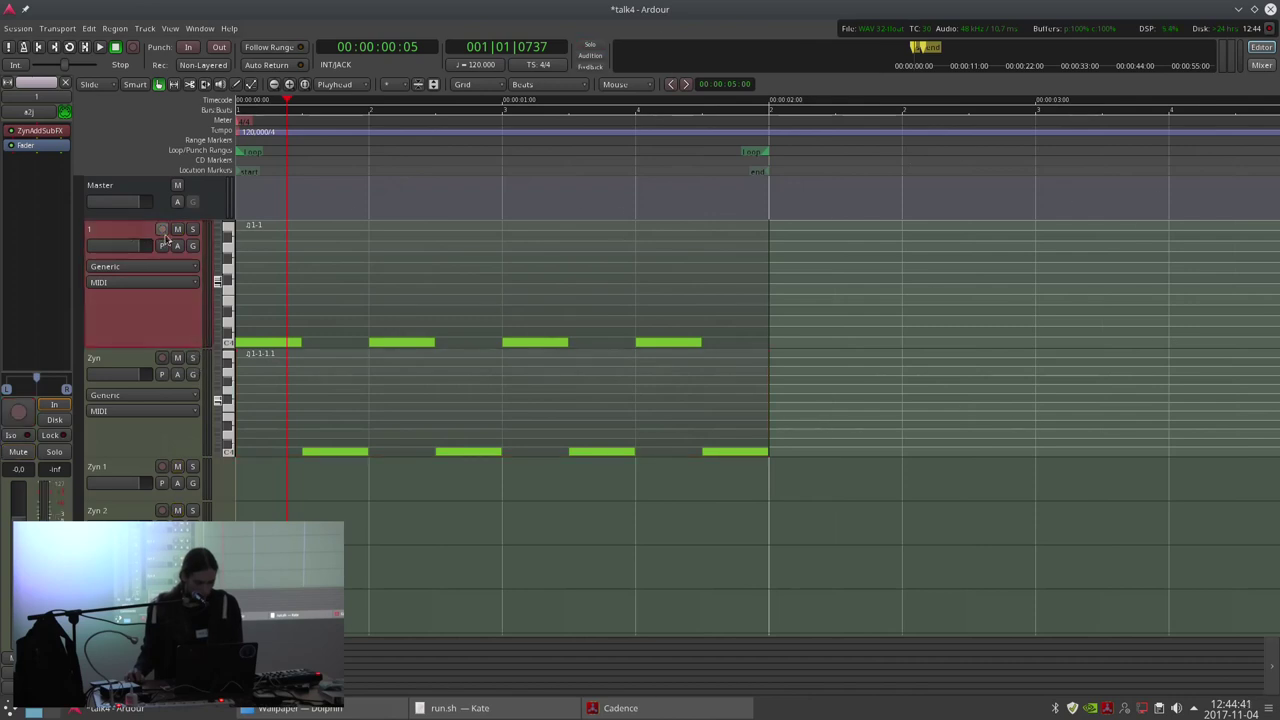
Rename track 1 as Kick and save the session.
double_click(99, 229)
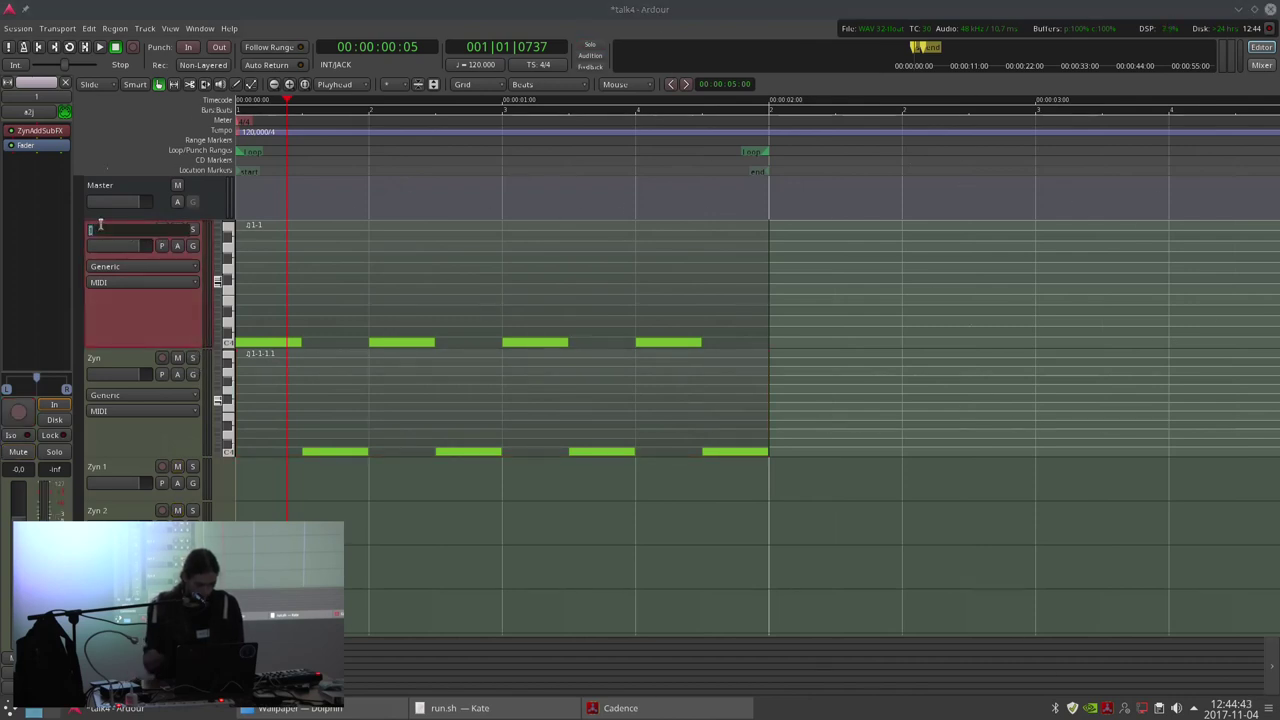
text(Kick)
key(Return)
key(ctrl+s)
Rename the Zyn track as Hihat and the Zyn 1 track as Snare.
click(120, 357)
double_click(99, 358)
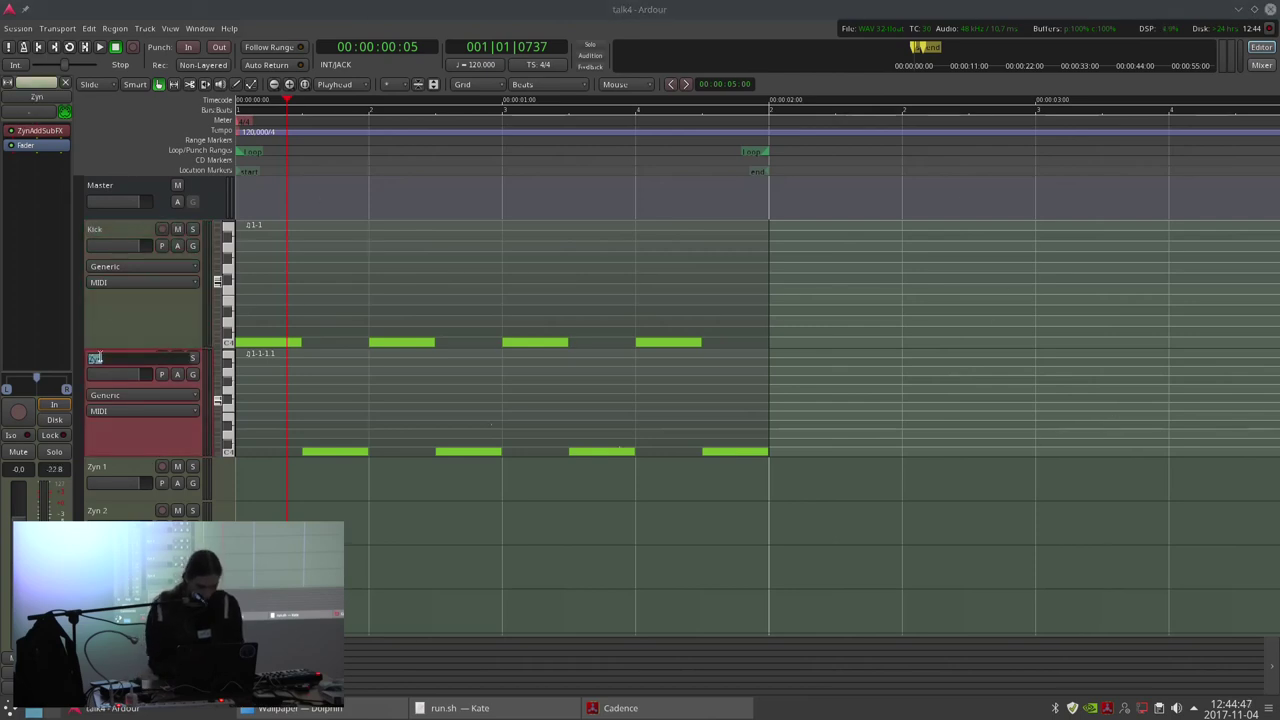
key(Return)
double_click(100, 467)
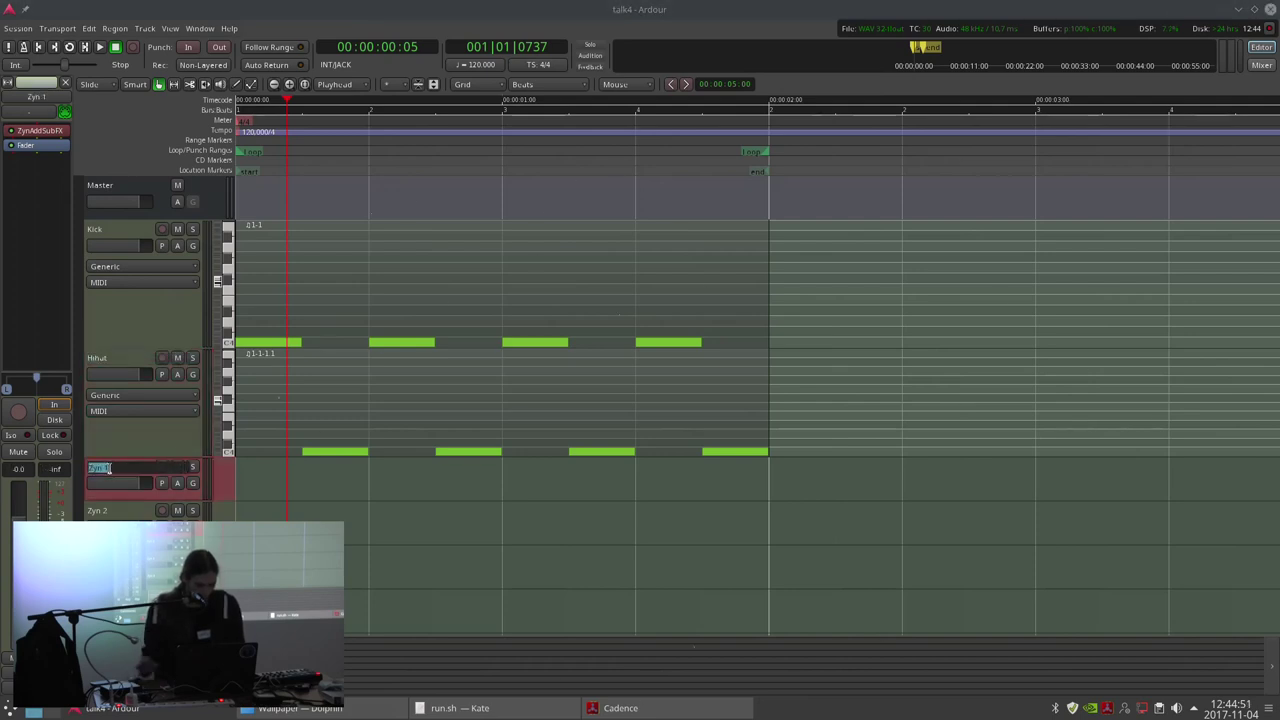
text(Snare)
key(Return)
Solo the Hihat track and start loop playback.
click(119, 361)
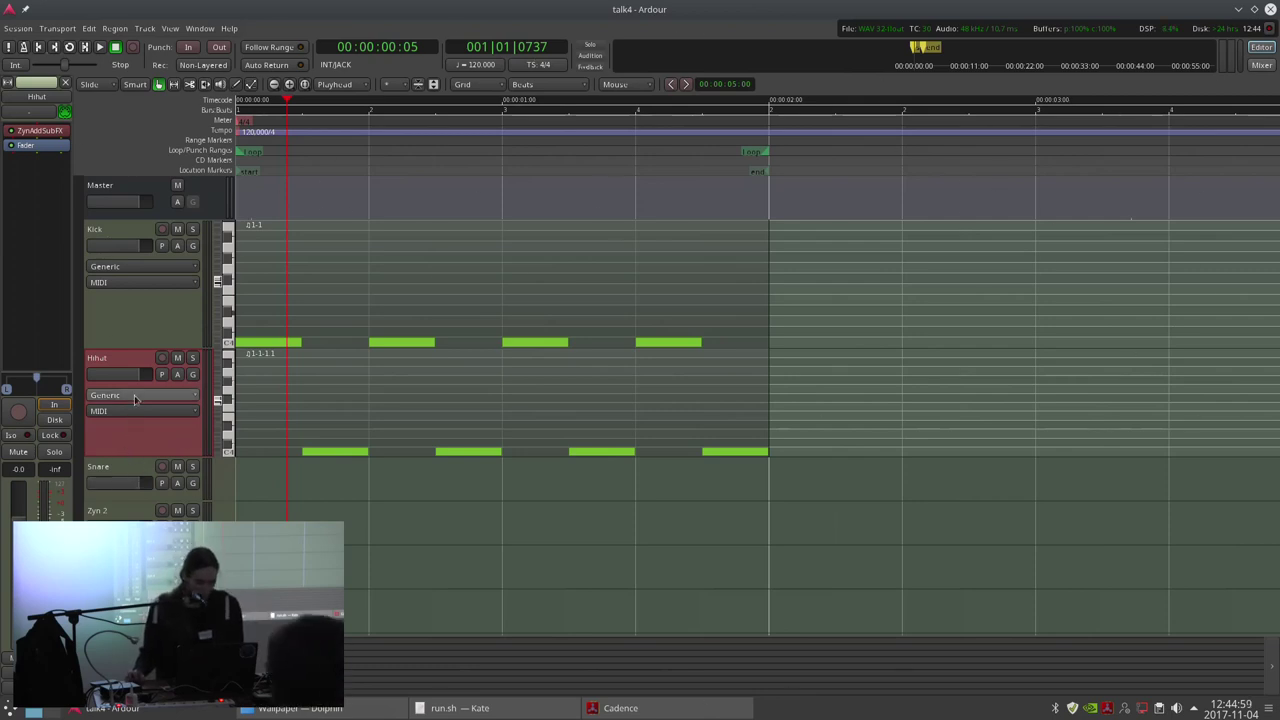
click(193, 358)
click(317, 420)
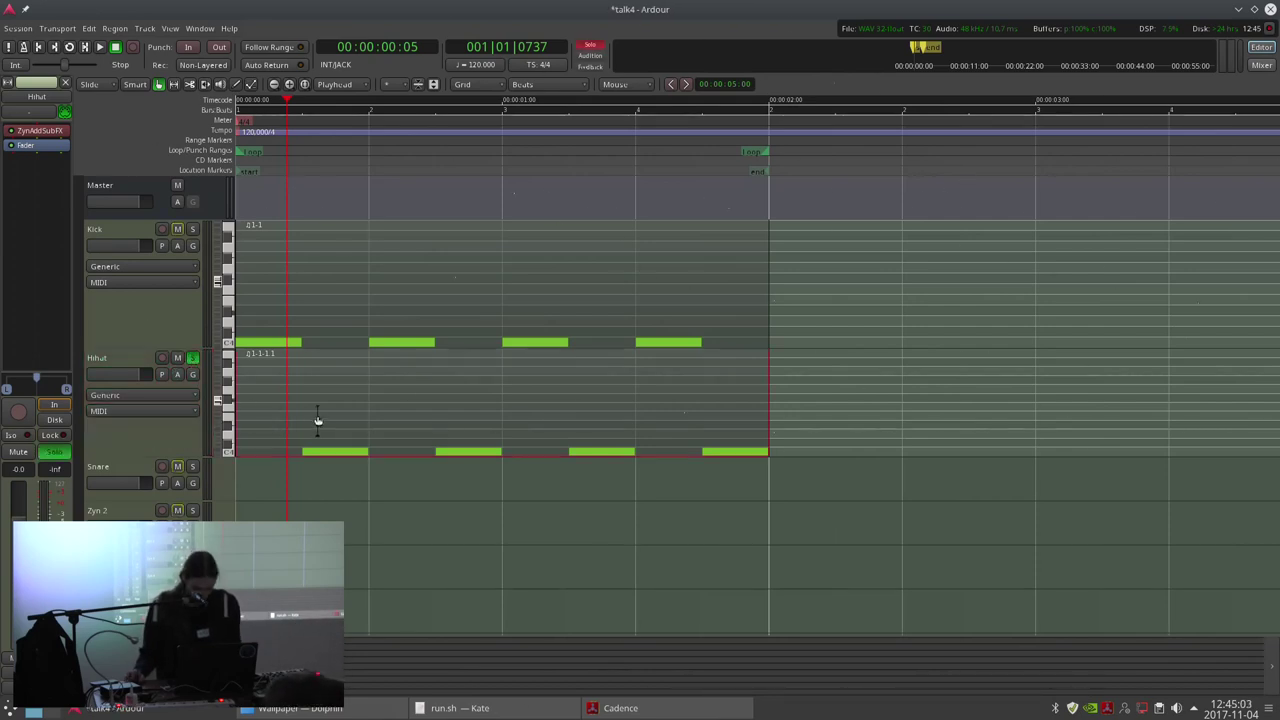
key(l)
click(101, 431)
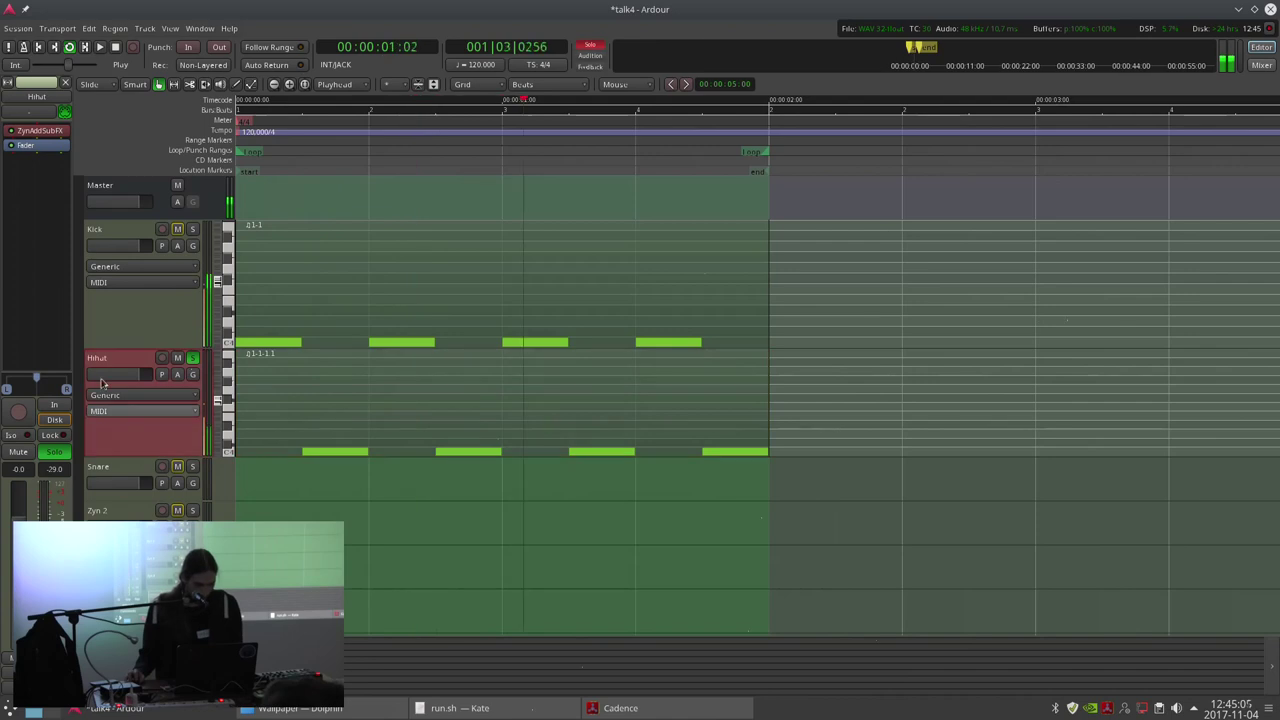
In the Hihat's ZynAddSubFX, enable voice 1's amplitude envelope with decay time 19 and sustain value at minimum.
double_click(40, 131)
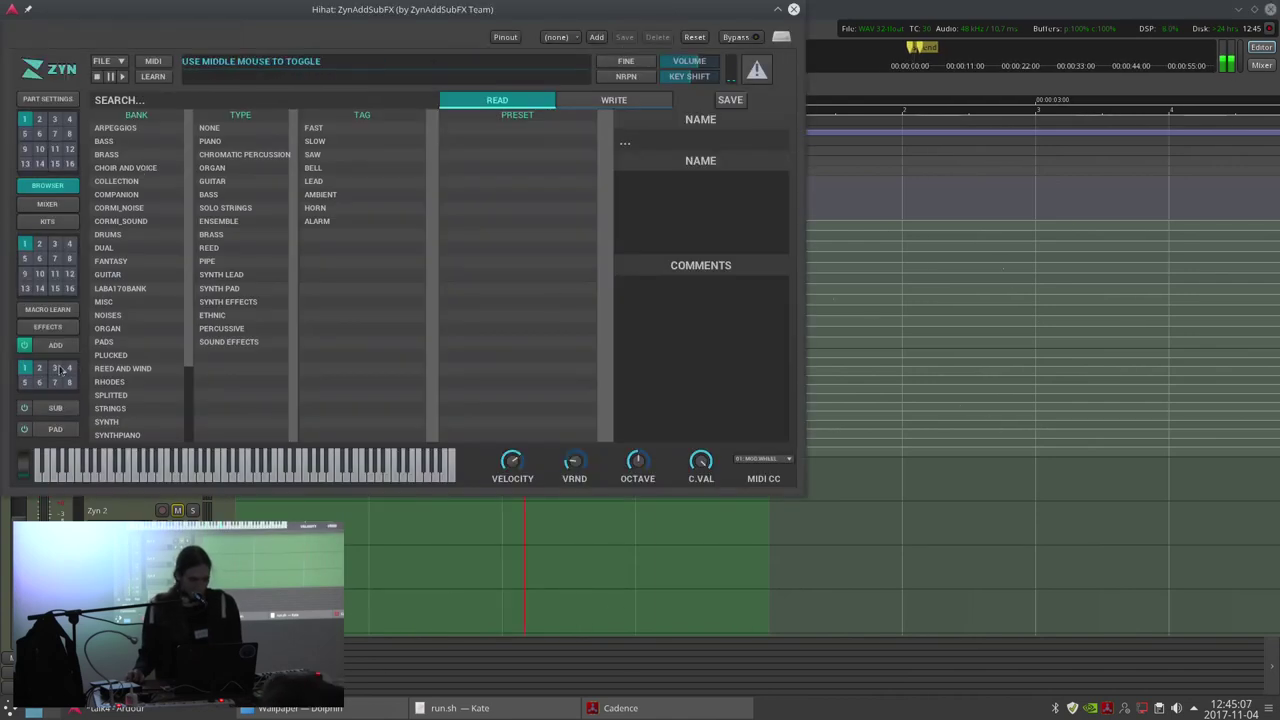
click(53, 344)
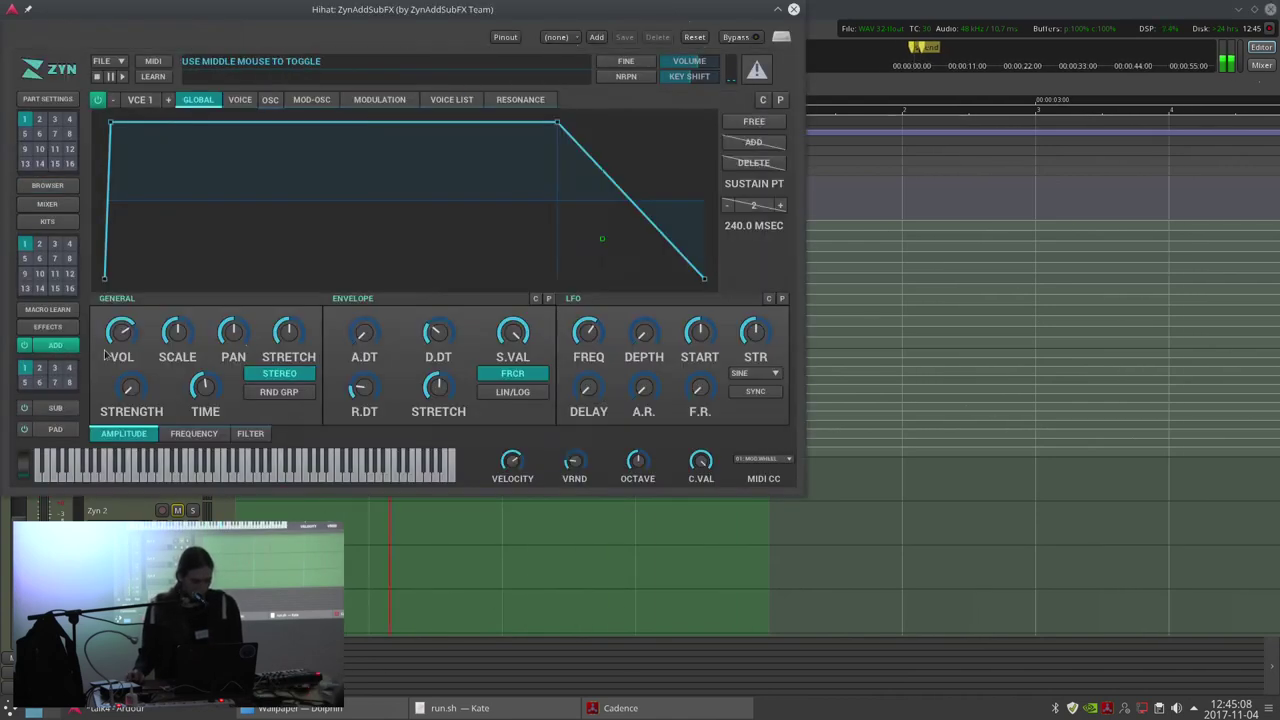
click(239, 102)
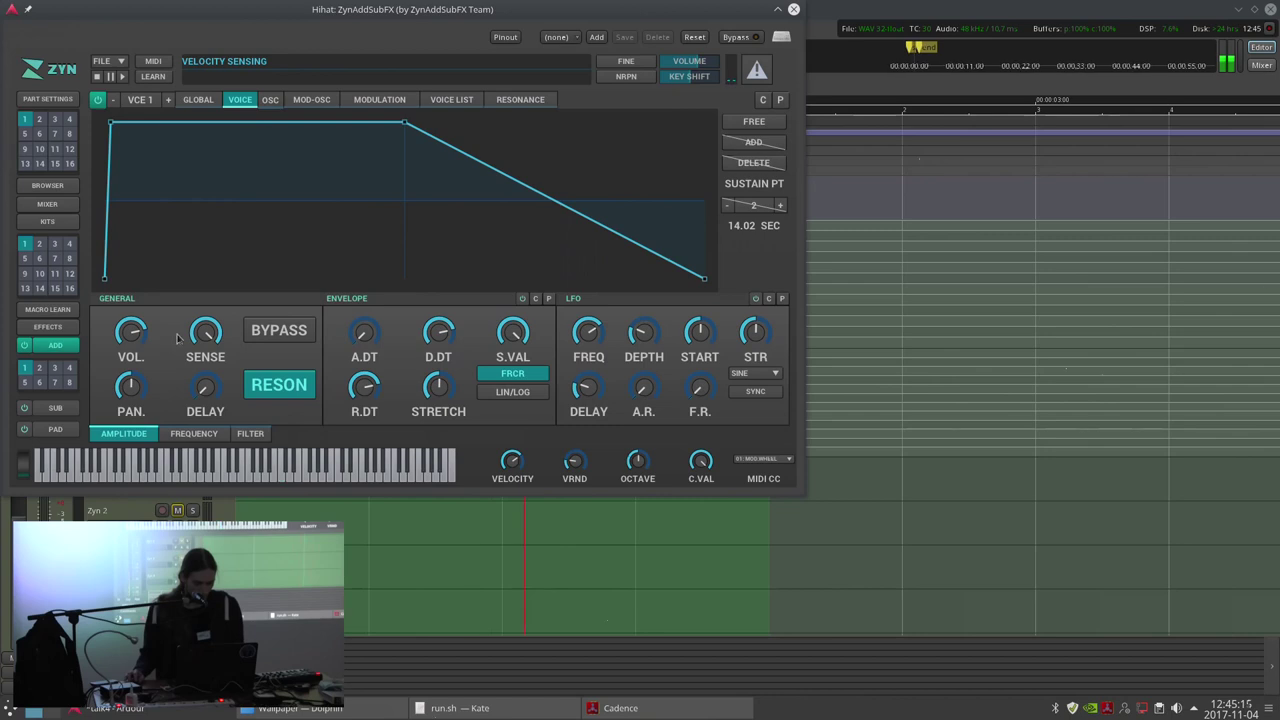
click(521, 298)
drag(433, 340, 432, 400)
drag(509, 340, 482, 559)
drag(437, 335, 438, 365)
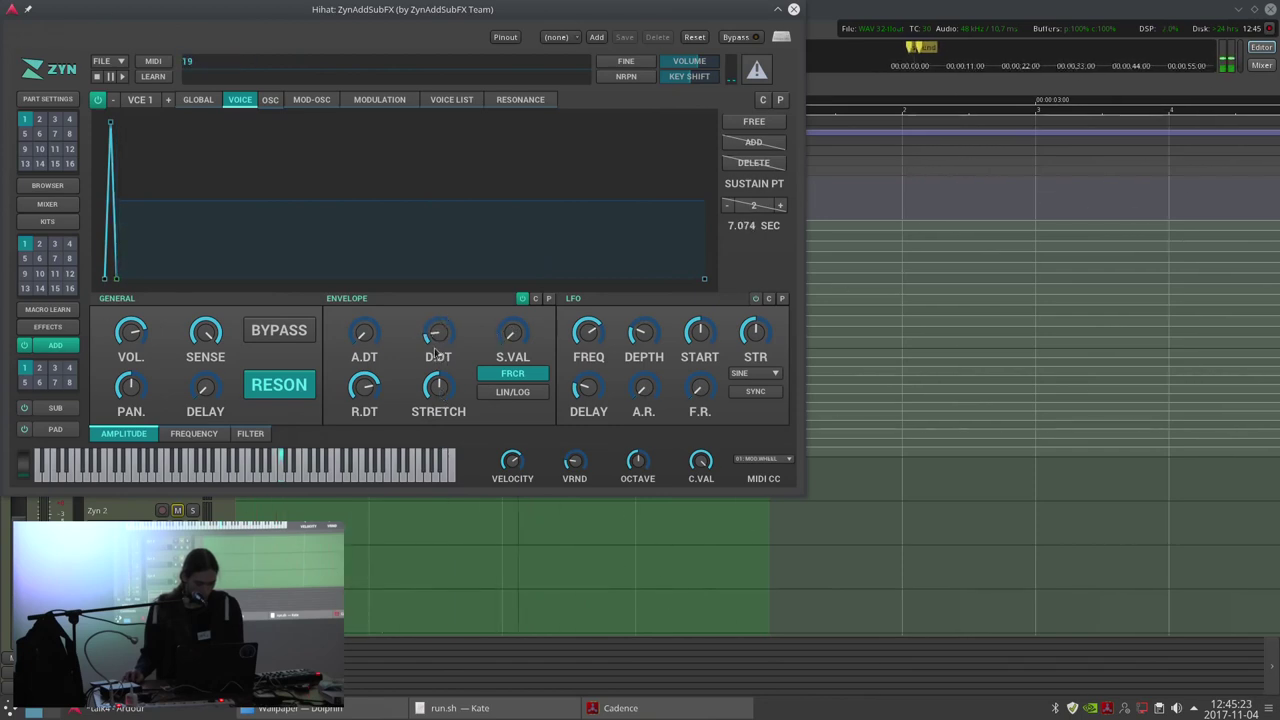
Set the Hihat's voice oscillator type to white noise in the modulation settings.
click(368, 100)
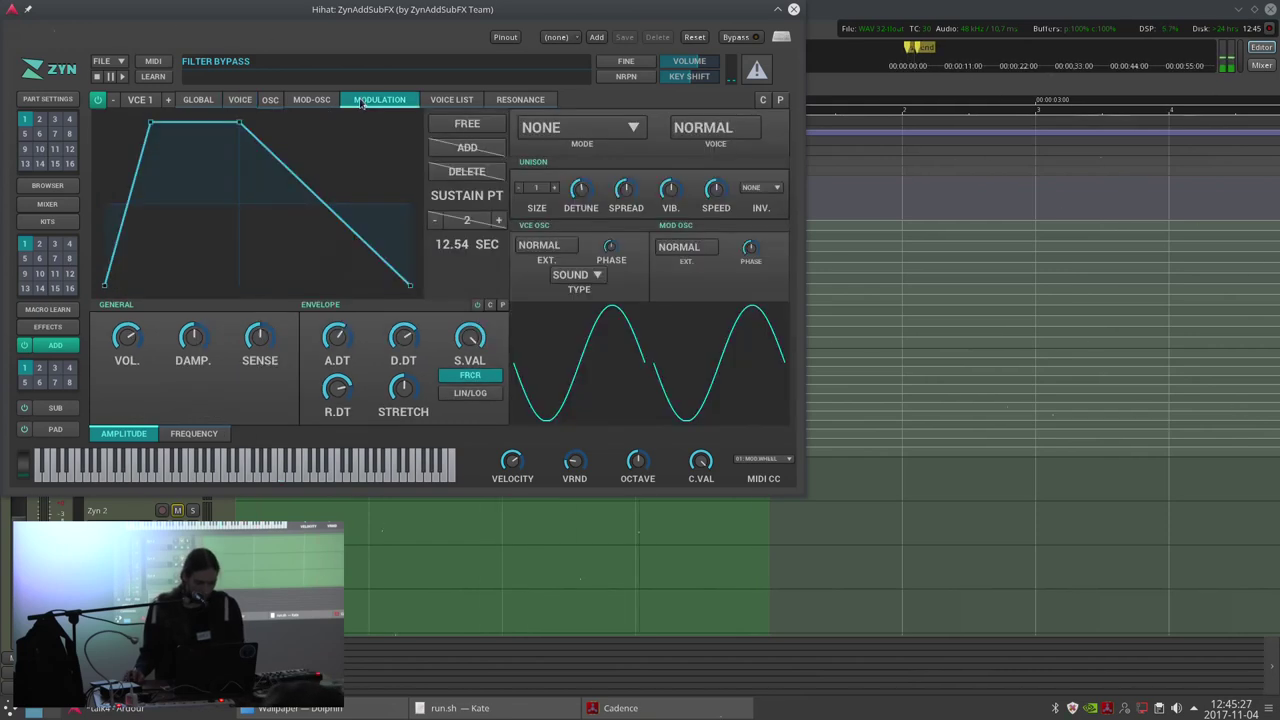
click(578, 280)
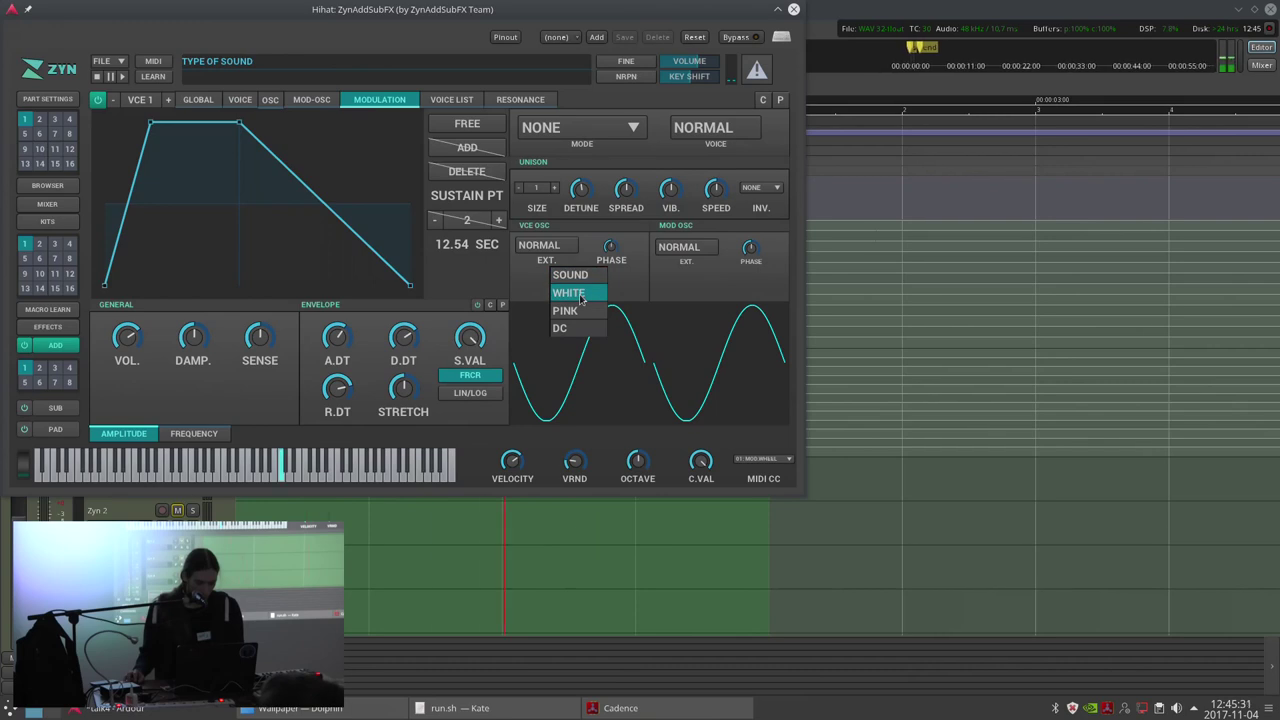
click(568, 293)
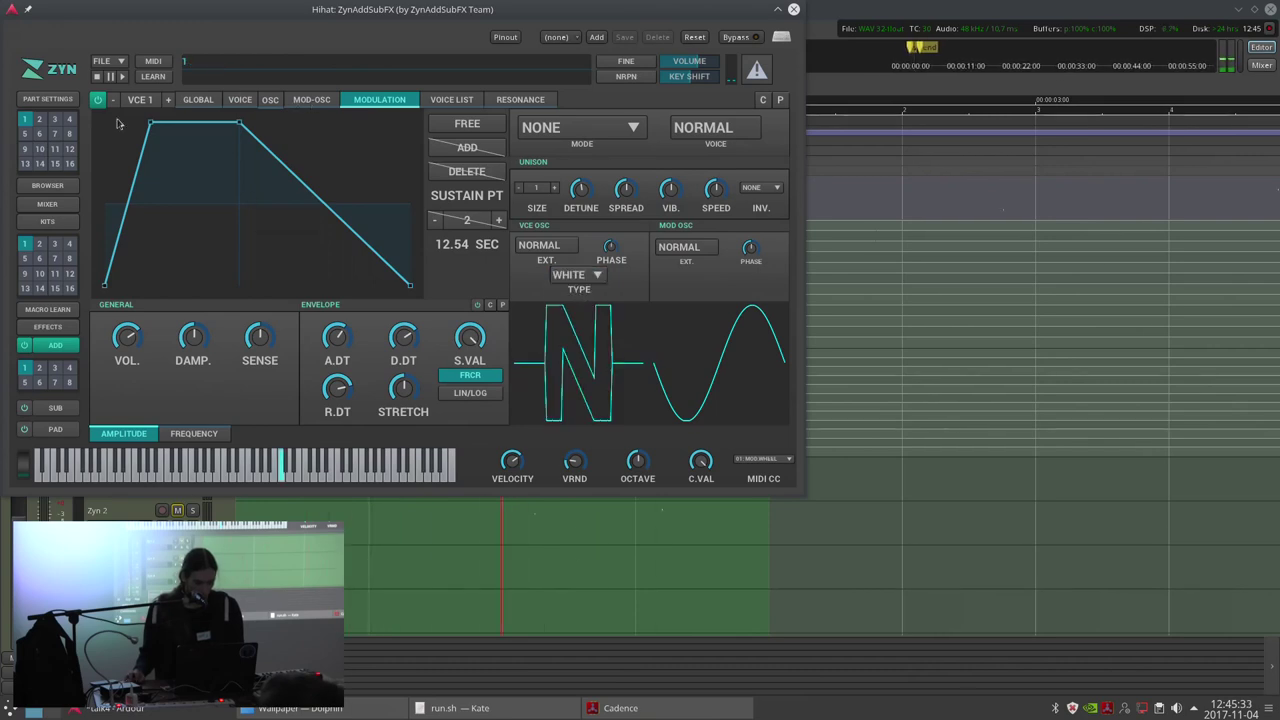
Make the Hihat's global filter an HP2 high-pass with lower Q and higher cutoff, and unsolo the track.
click(195, 100)
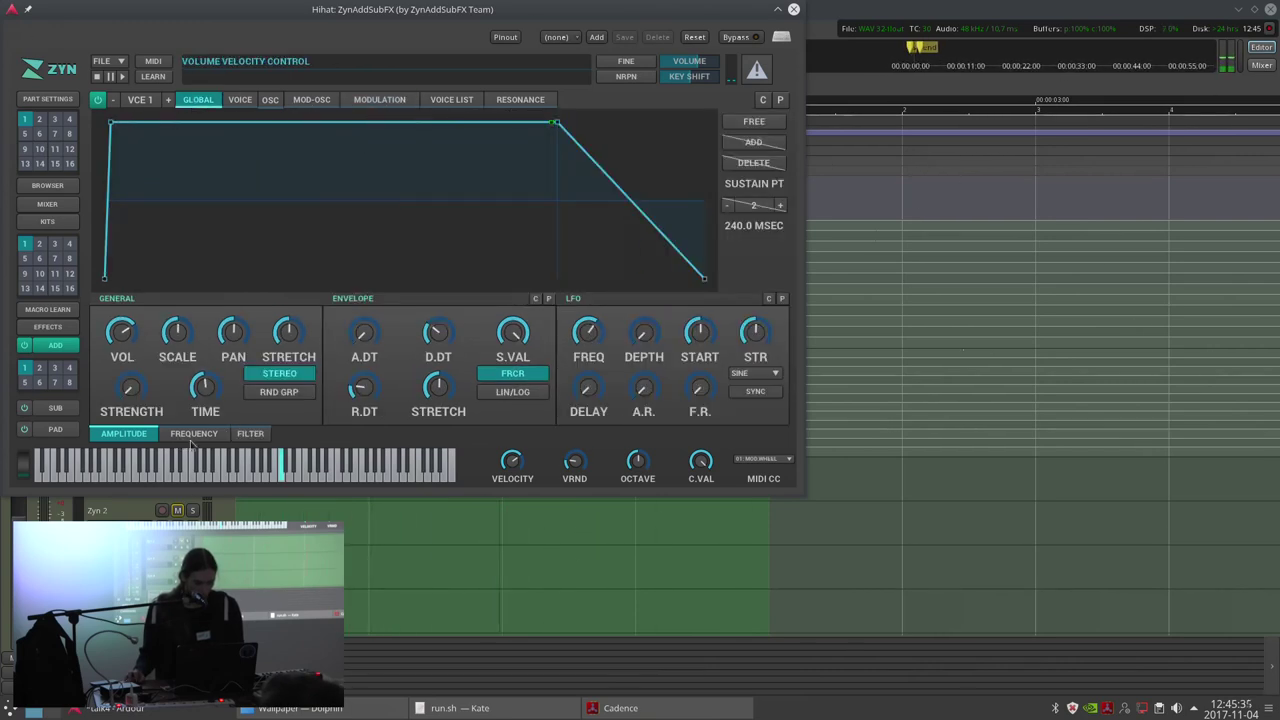
click(245, 434)
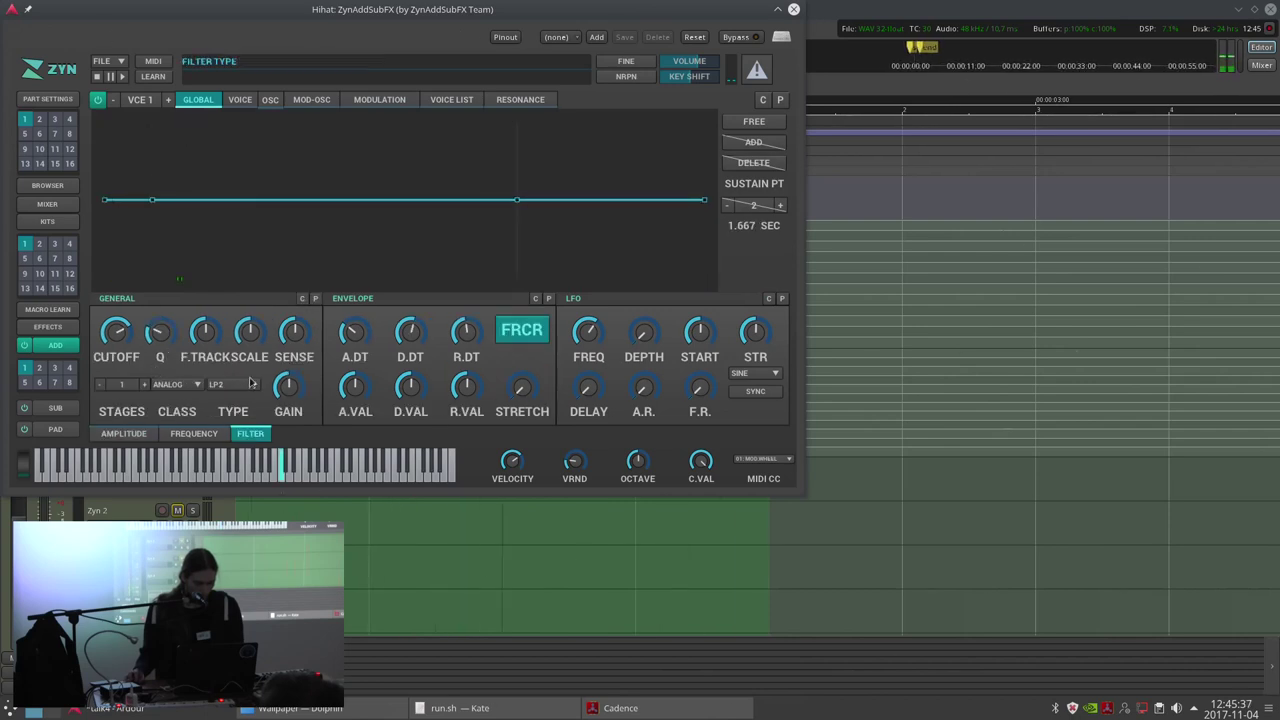
click(246, 388)
click(250, 320)
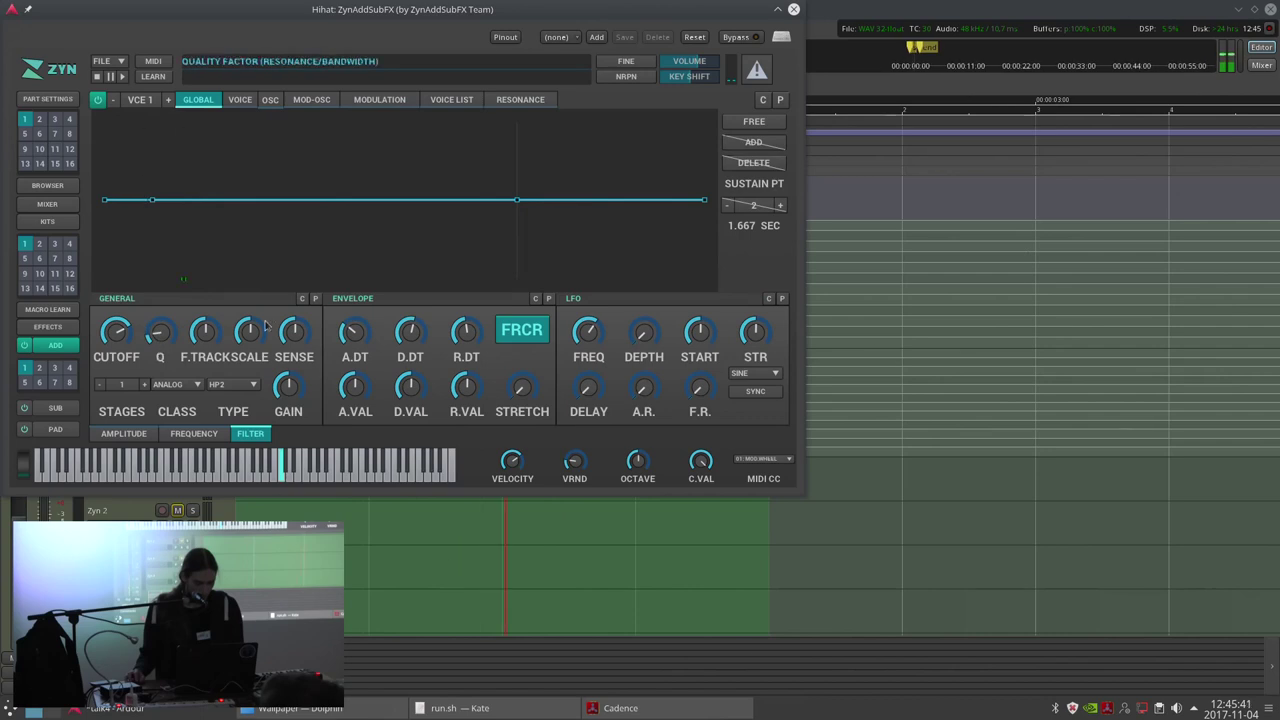
click(178, 303)
drag(114, 340, 117, 314)
scroll(116, 318, down, 4)
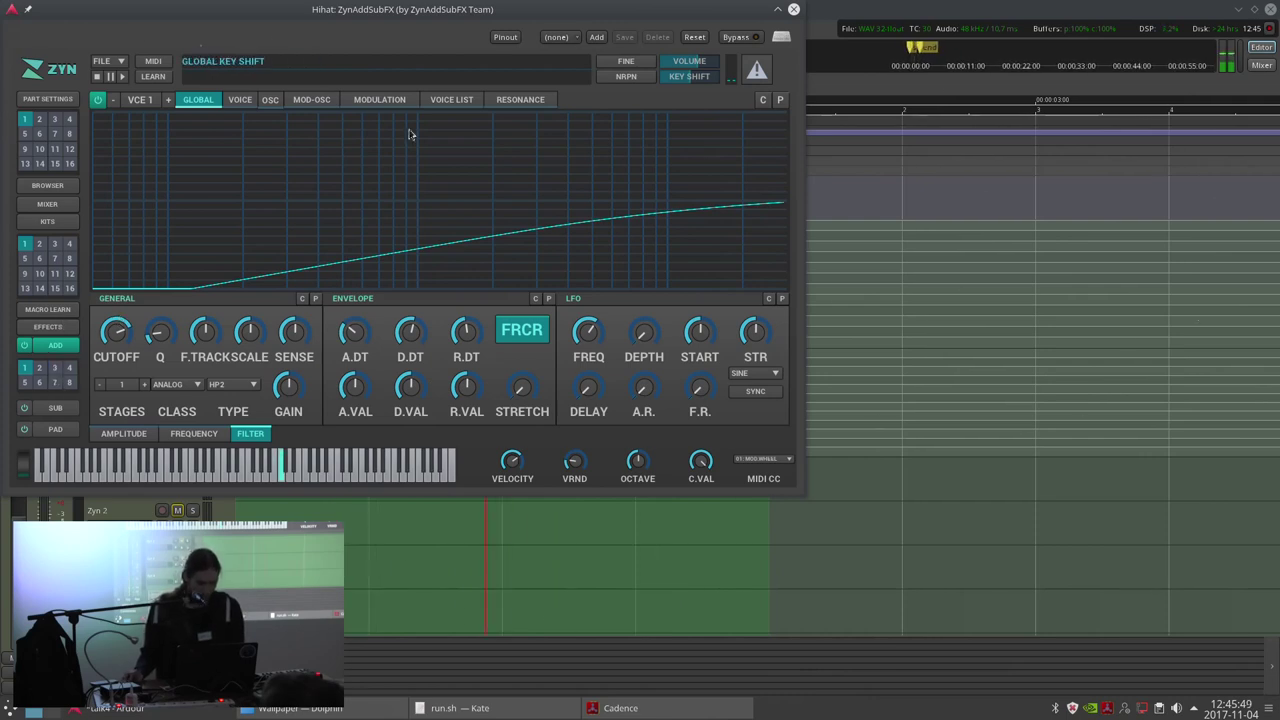
click(793, 9)
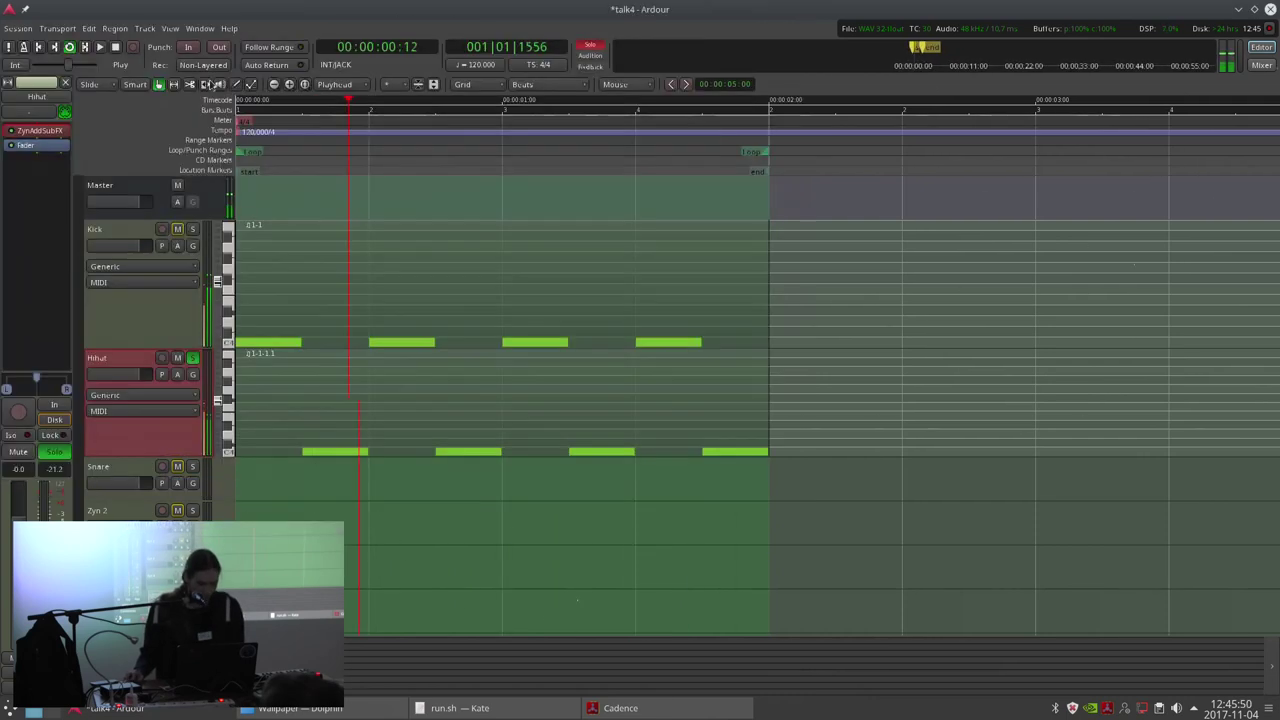
click(193, 357)
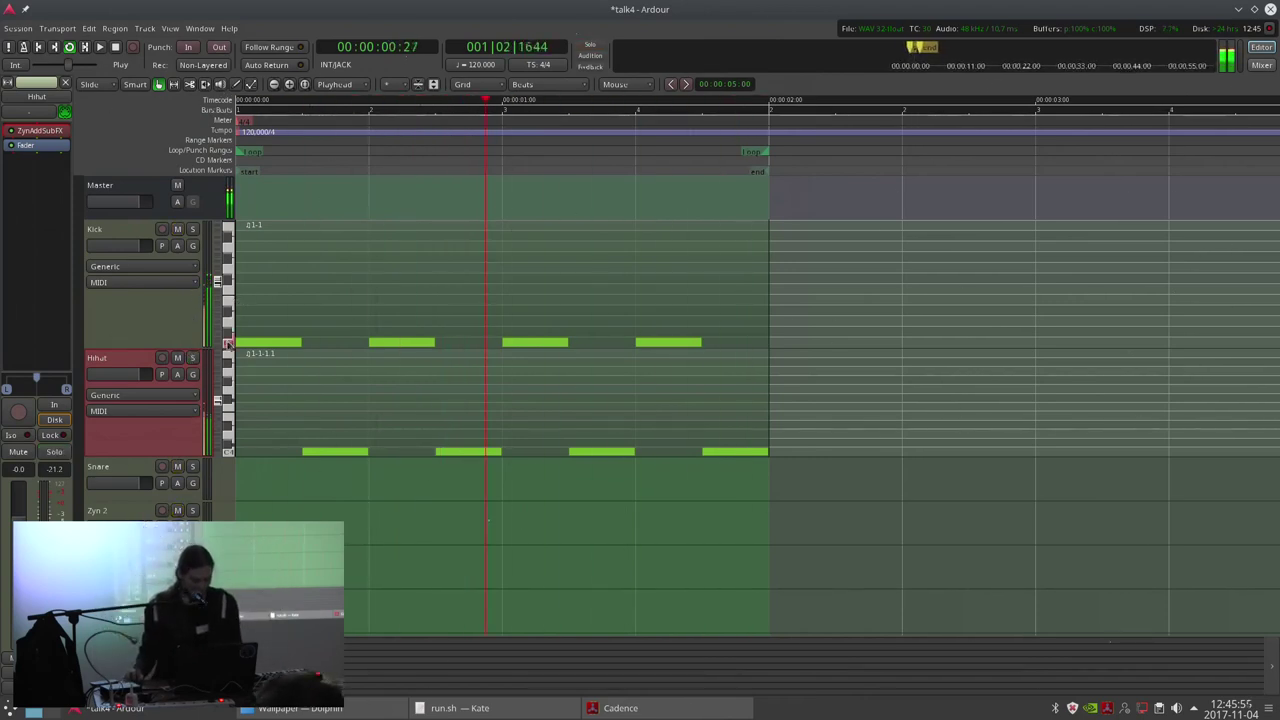
Copy the Hihat region onto the Snare track, mute the Snare and stop playback.
click(334, 372)
scroll(300, 420, down, 1)
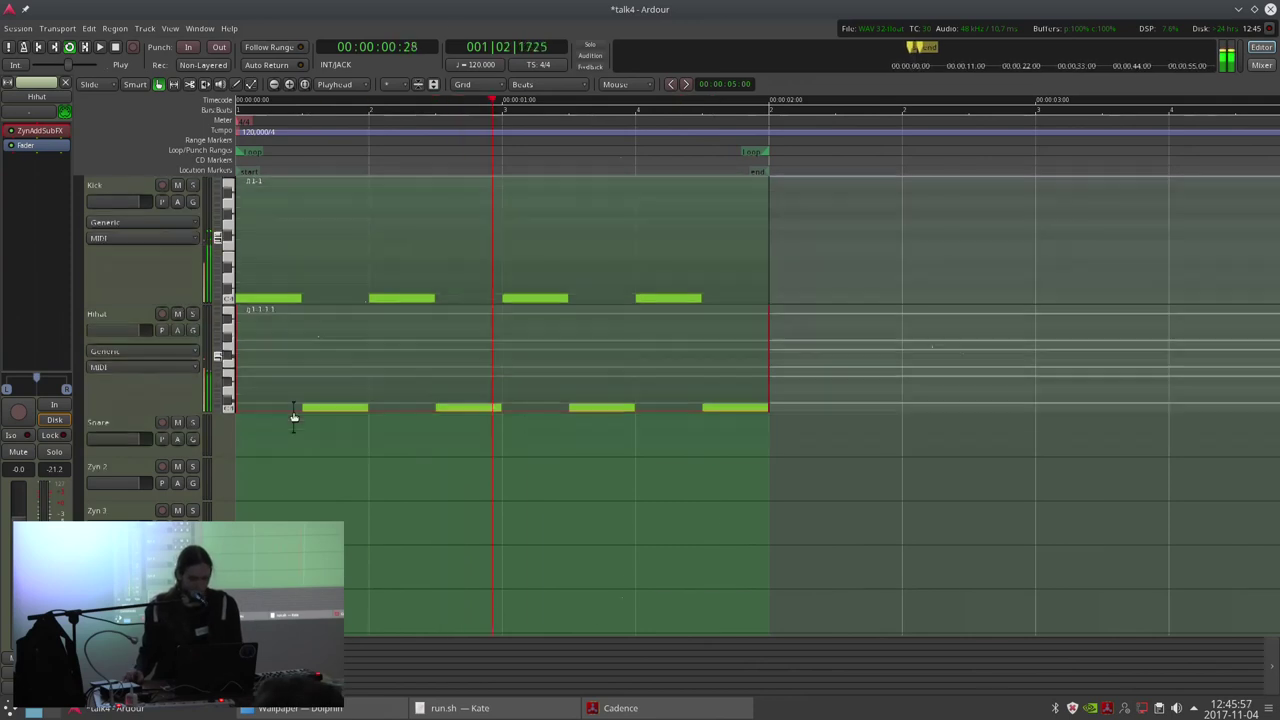
drag(305, 383, 305, 449)
click(177, 423)
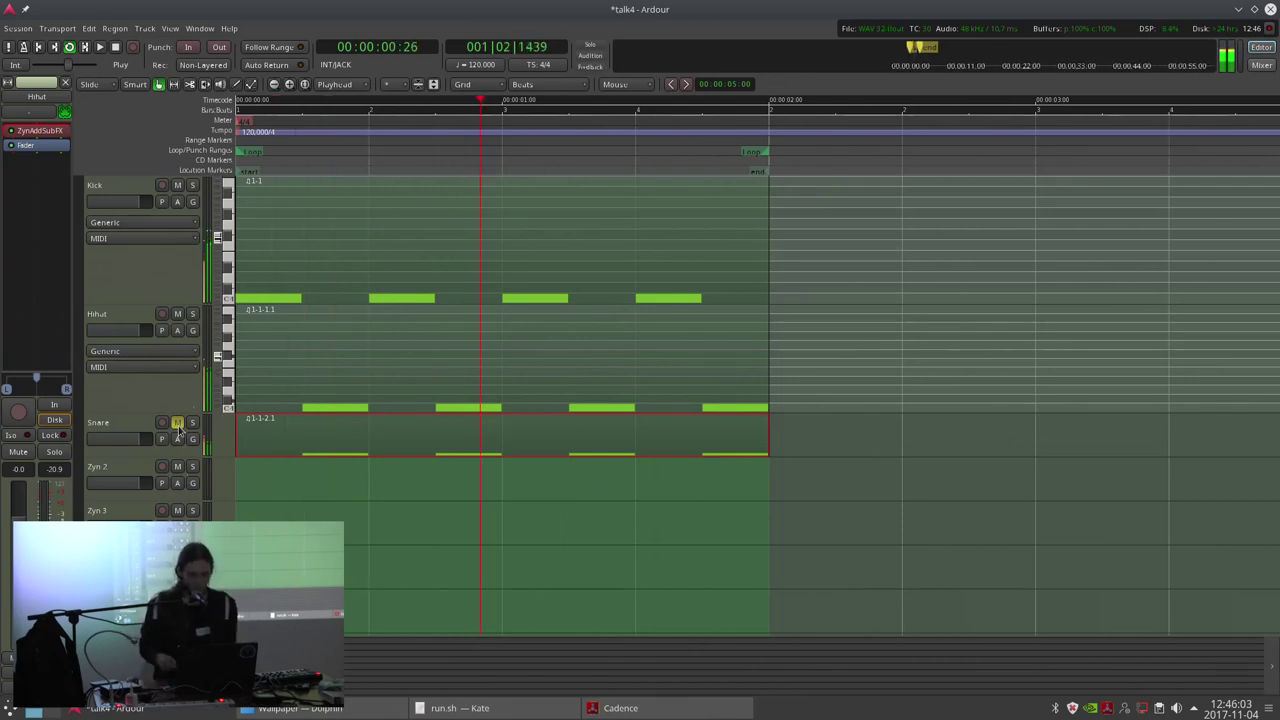
key(space)
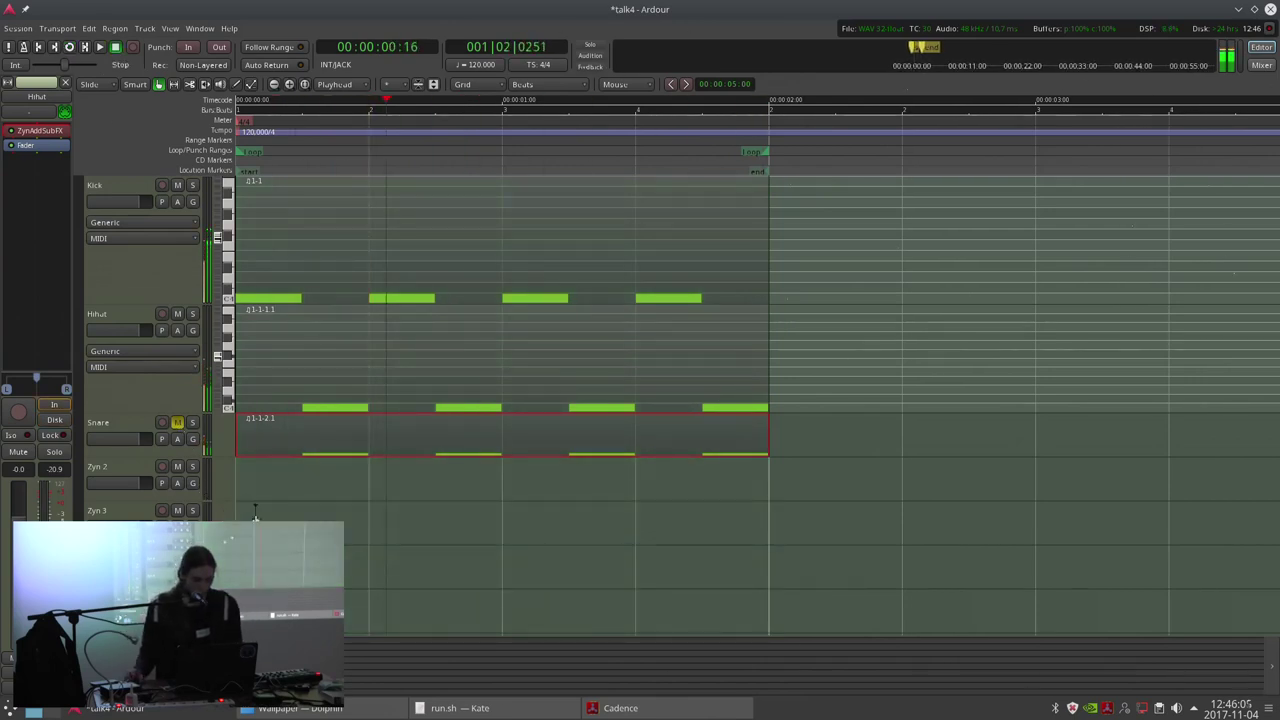
Enlarge the Snare track and edit its region so only two C4 notes remain, starting on beats 2 and 4.
drag(140, 457, 140, 510)
key(e)
drag(347, 506, 418, 506)
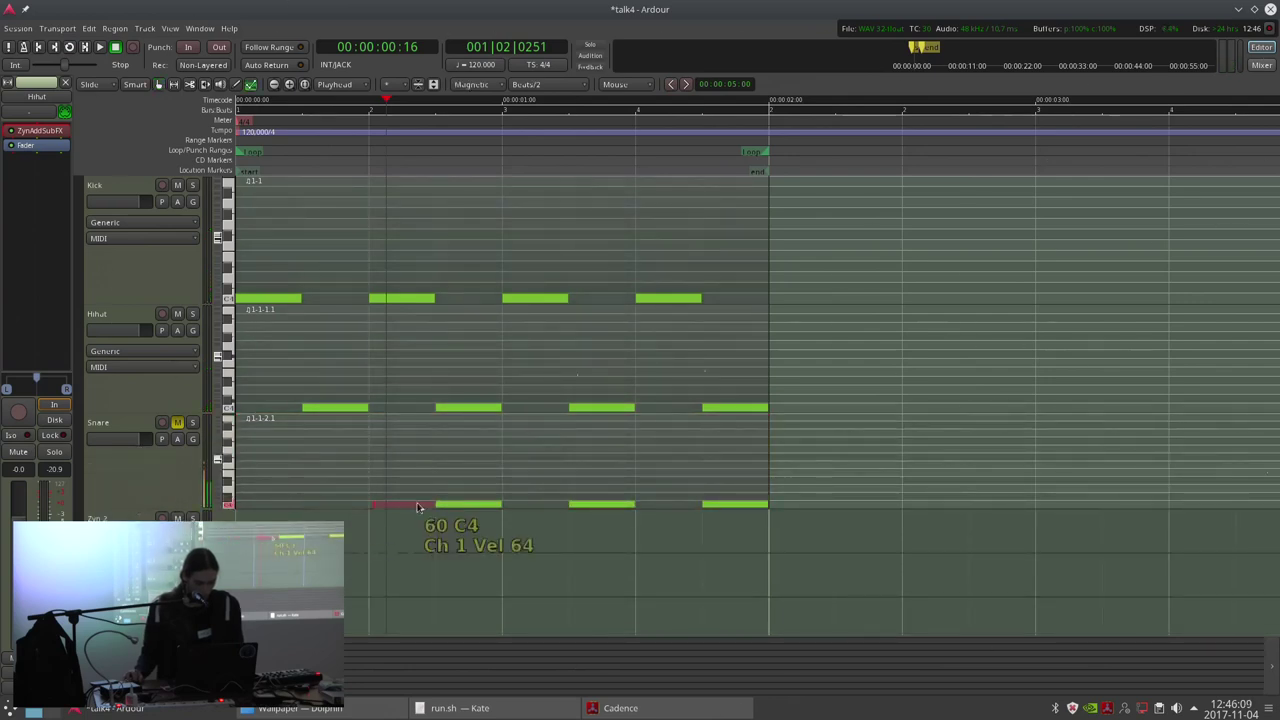
click(484, 504)
key(Delete)
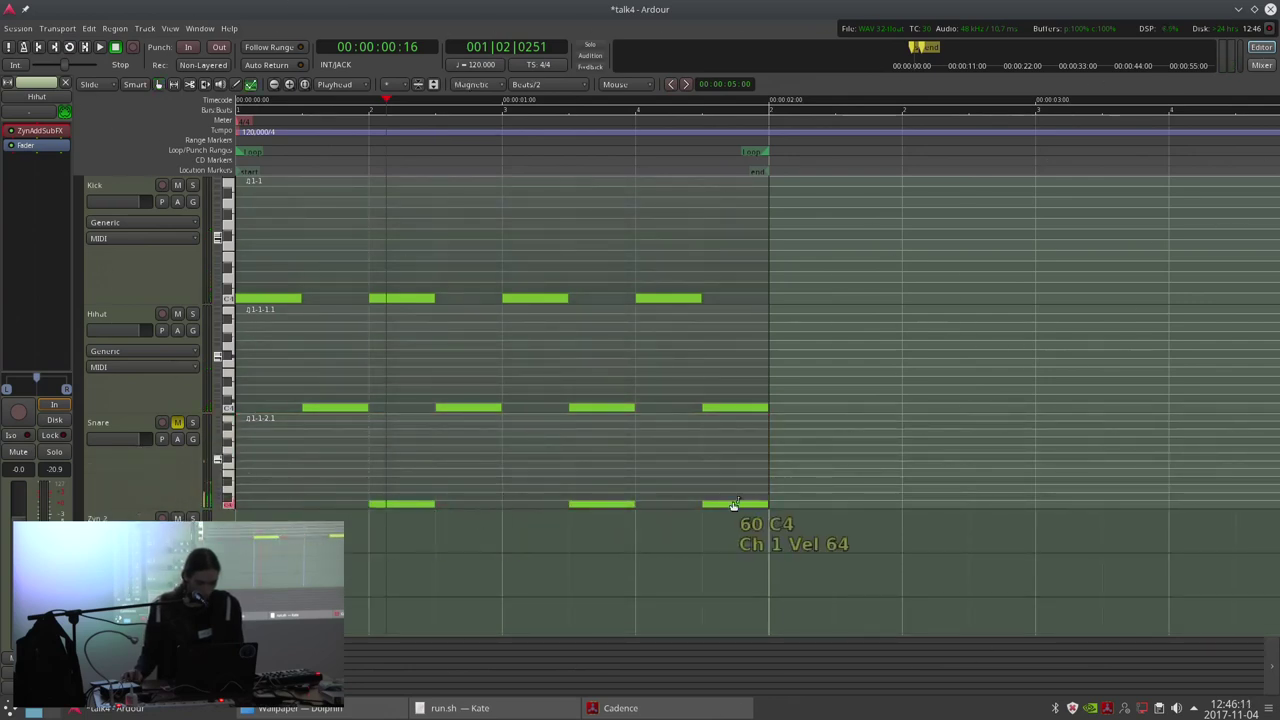
click(593, 510)
drag(592, 510, 660, 508)
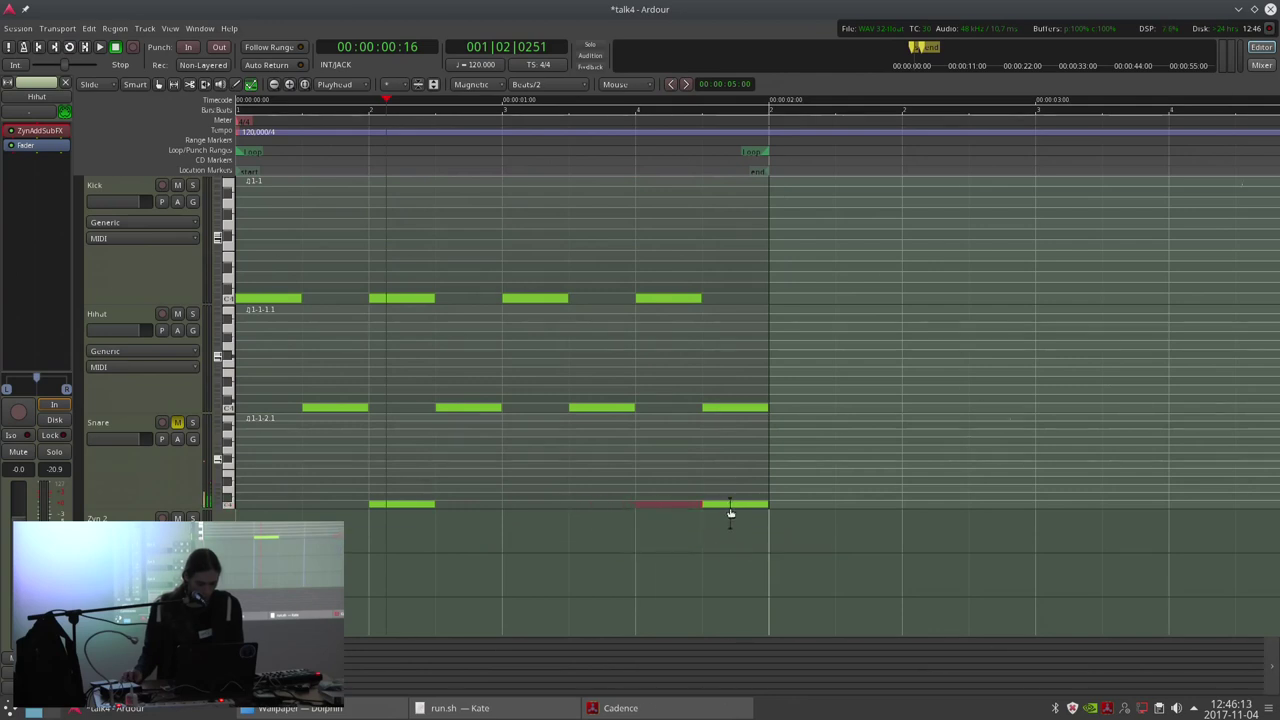
key(g)
Unmute and solo the Snare track, and start loop playback.
click(174, 481)
click(178, 423)
click(193, 422)
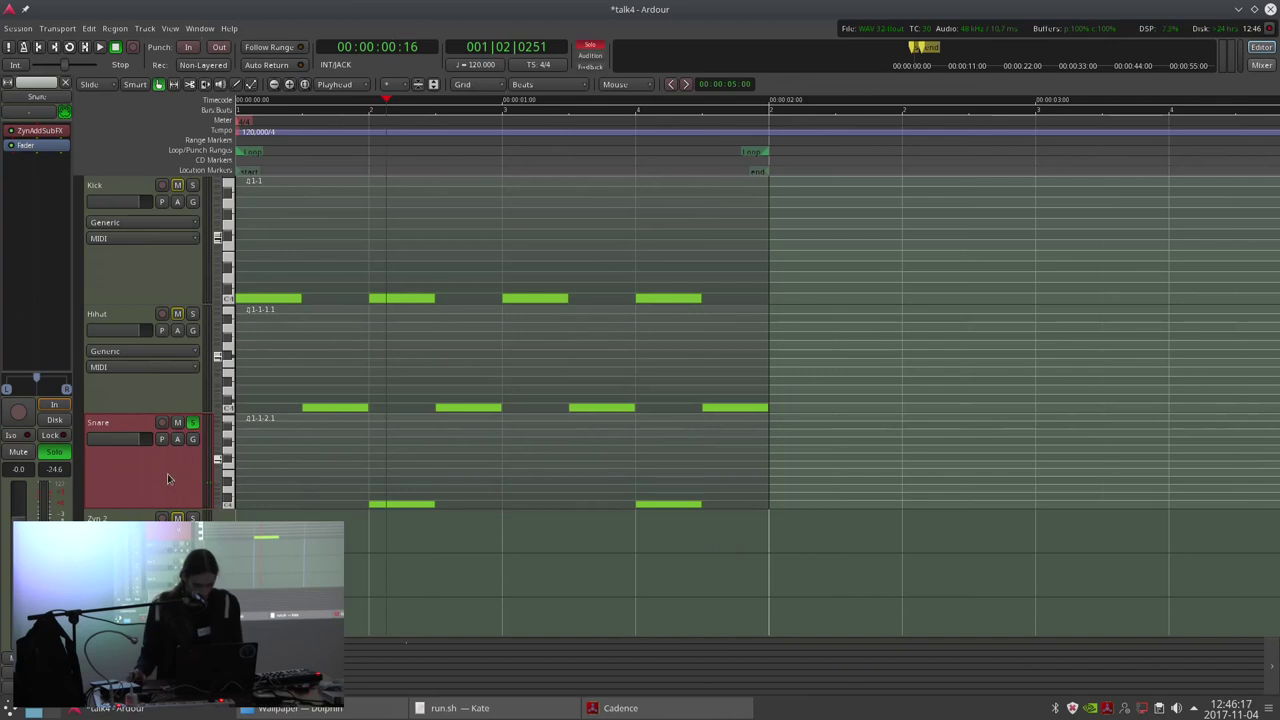
key(l)
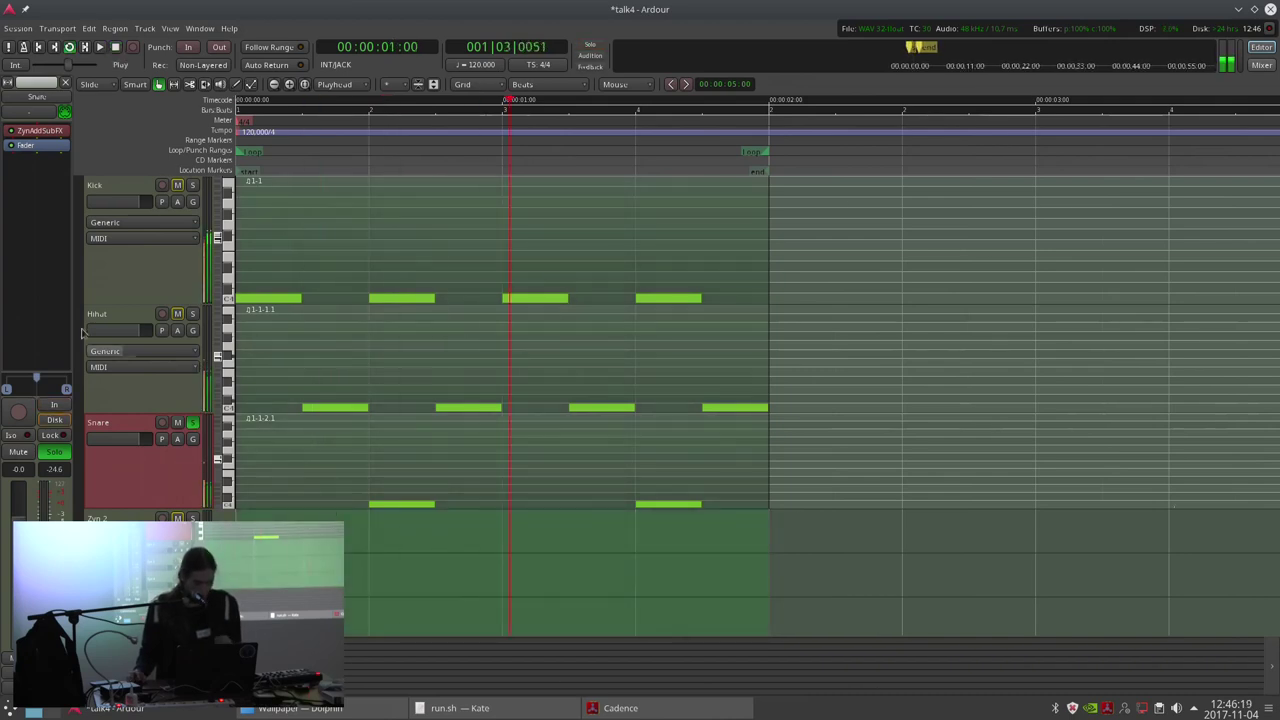
In the Snare's ZynAddSubFX, enable the voice's frequency envelope with a short attack time and attack value 119 for a fast downward pitch sweep.
double_click(40, 131)
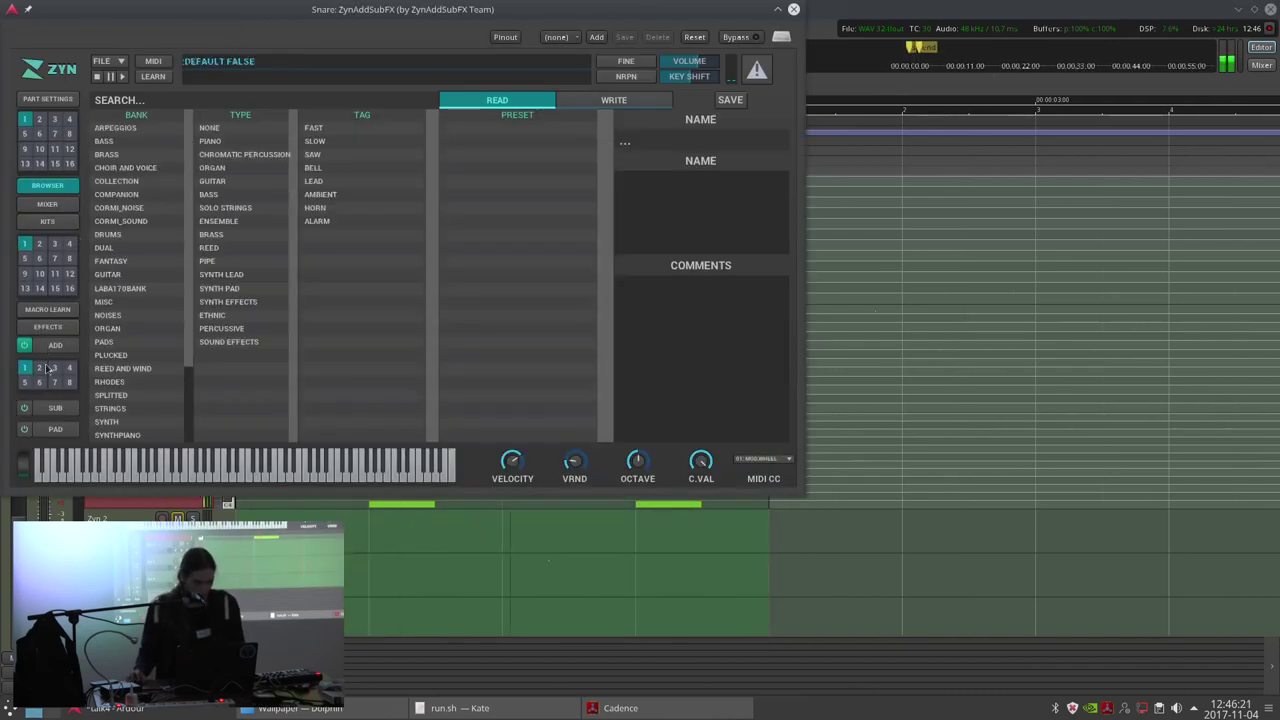
click(55, 345)
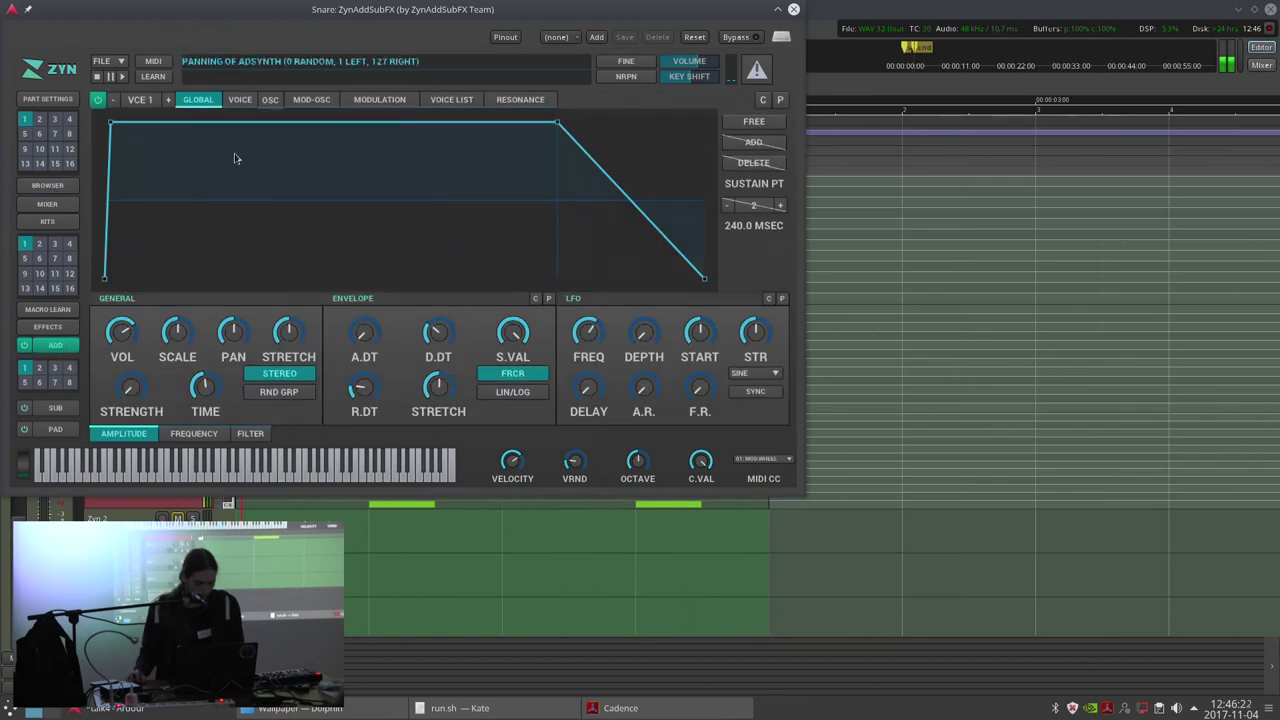
click(241, 100)
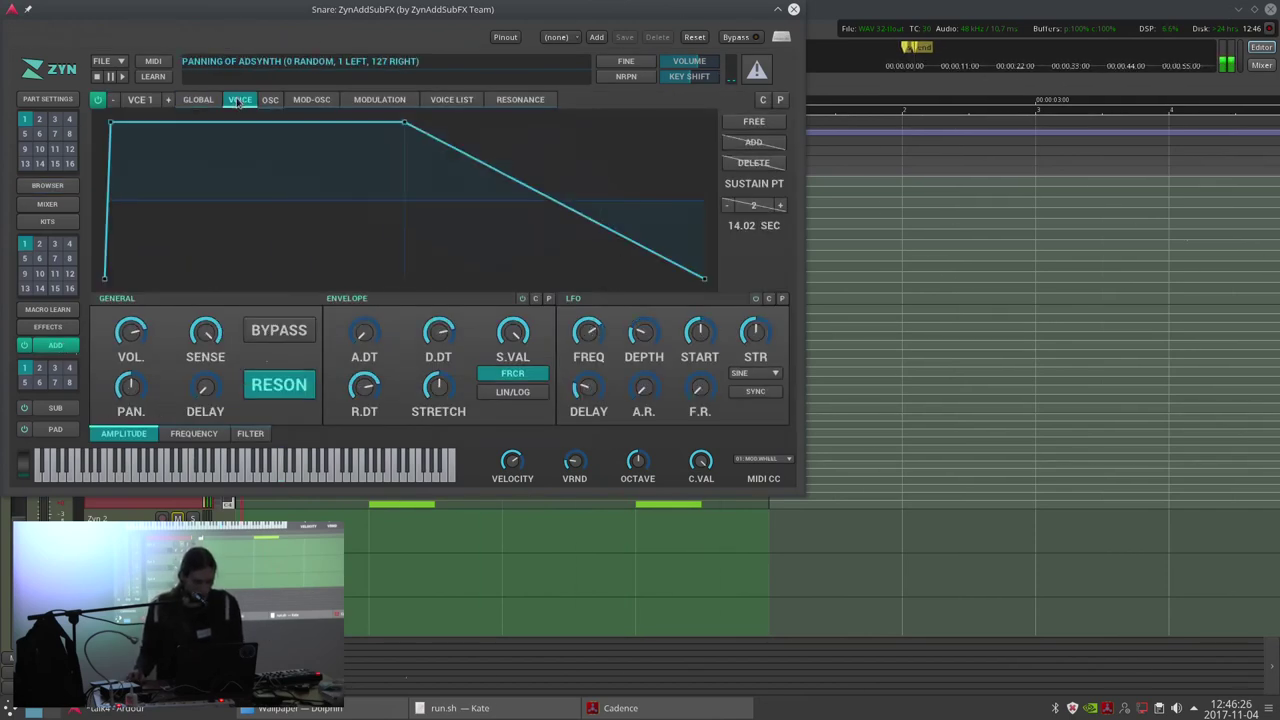
click(193, 434)
click(521, 298)
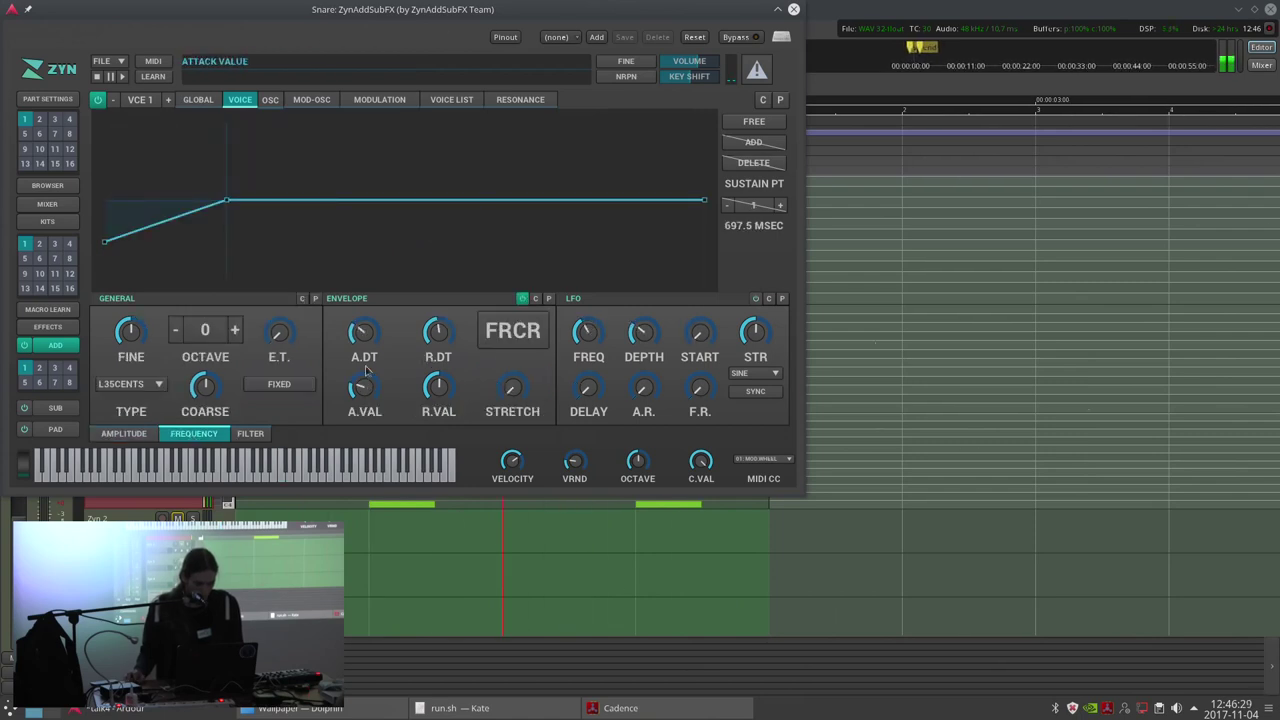
mouse_move(371, 340)
mouse_down()
mouse_move(377, 303)
mouse_move(371, 349)
mouse_up()
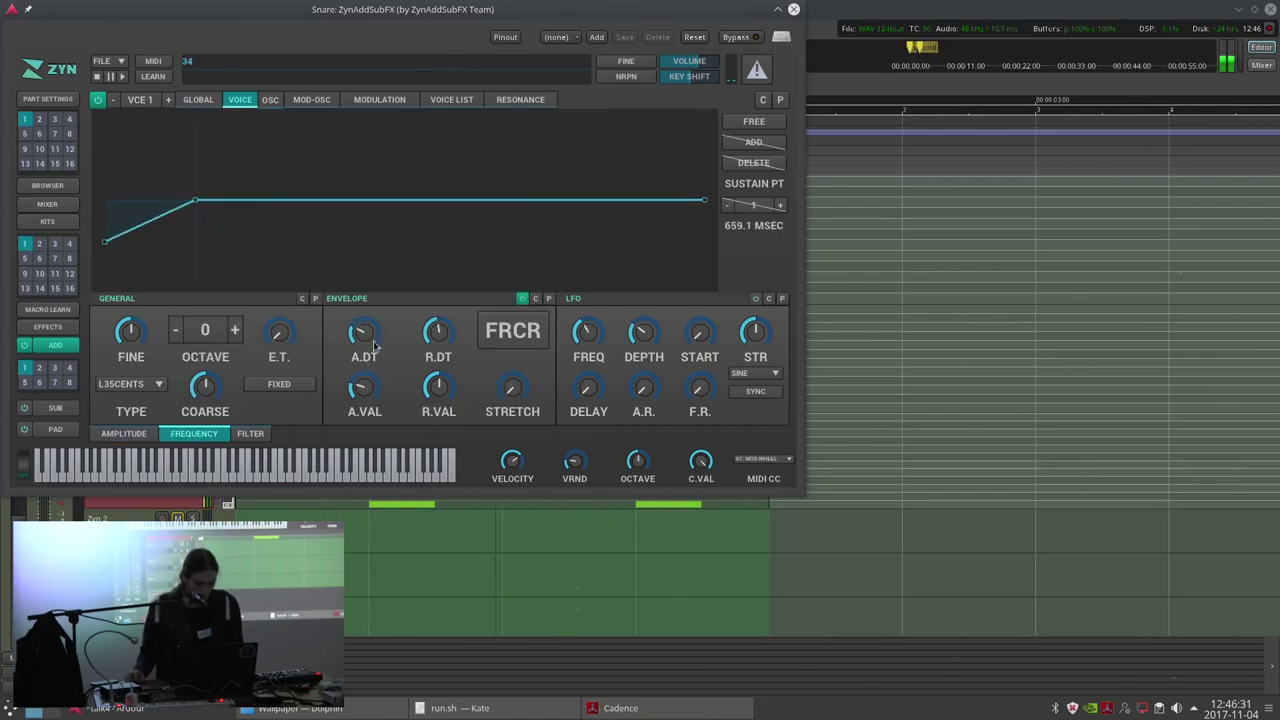
drag(113, 238, 137, 168)
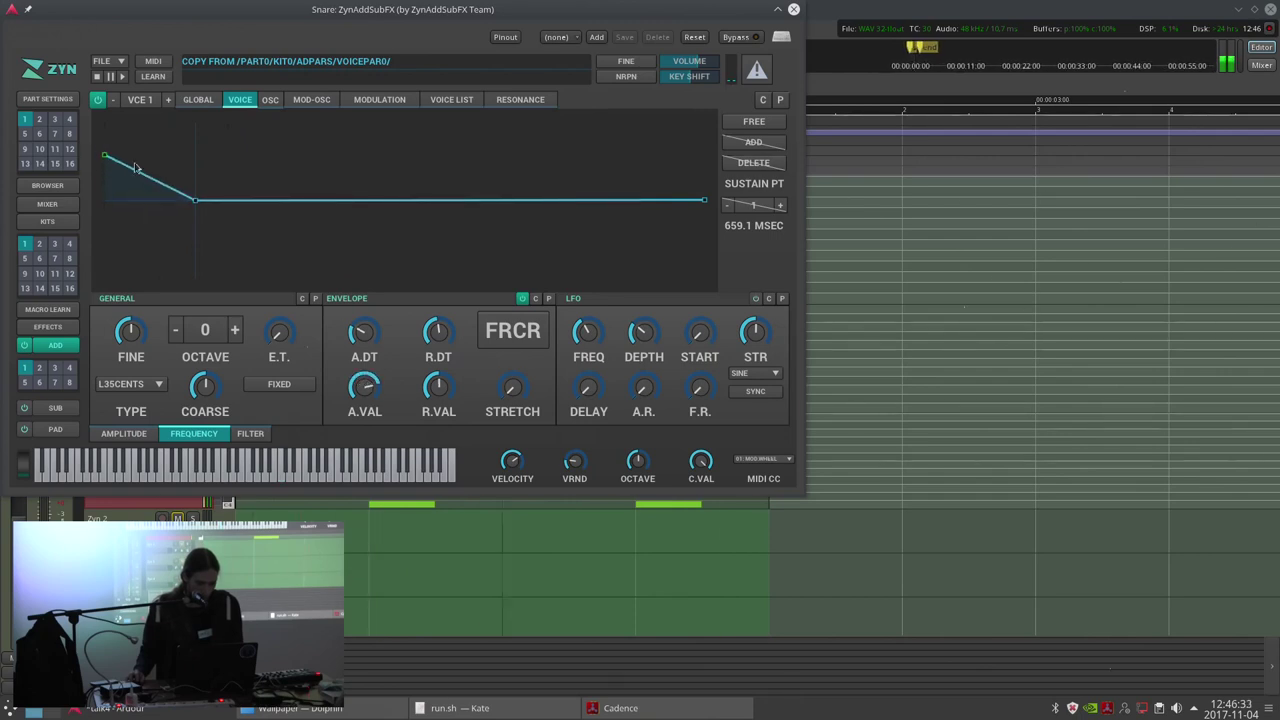
drag(192, 202, 126, 201)
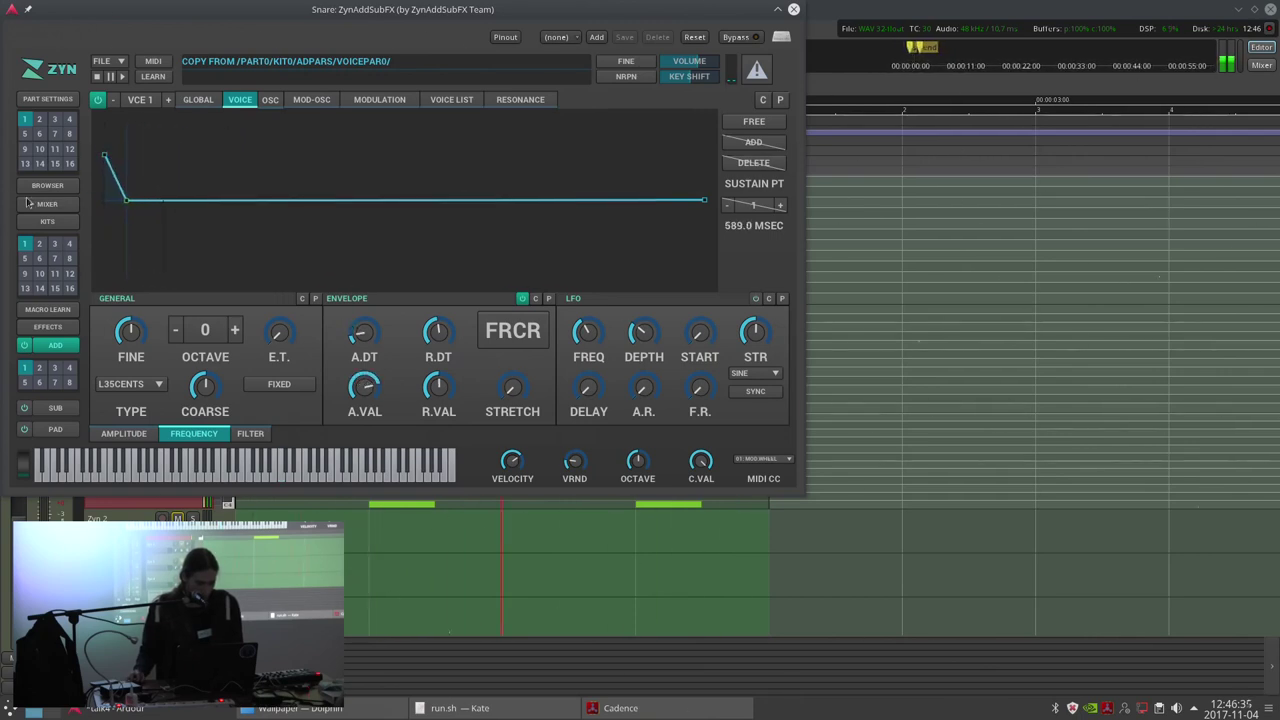
drag(368, 392, 368, 373)
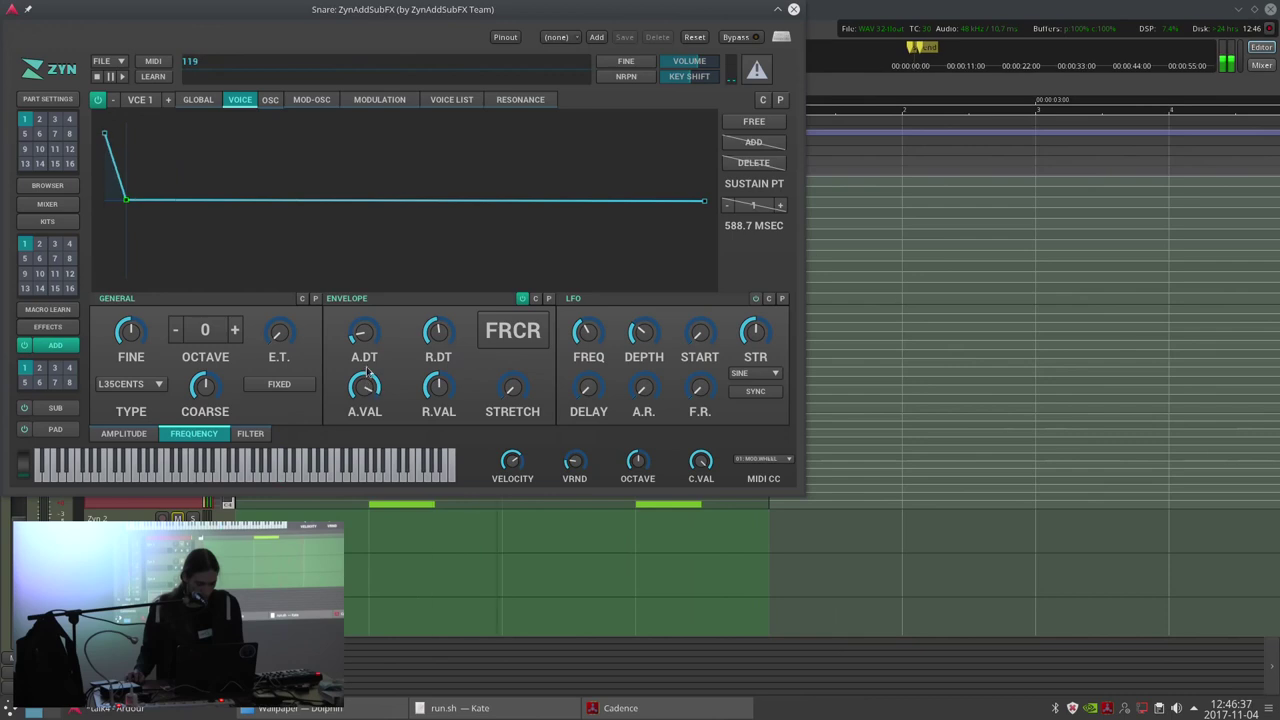
Shorten the attack time of voice 1's frequency envelope so the downward pitch sweep is faster.
drag(442, 329, 442, 336)
drag(366, 382, 366, 392)
drag(378, 328, 369, 341)
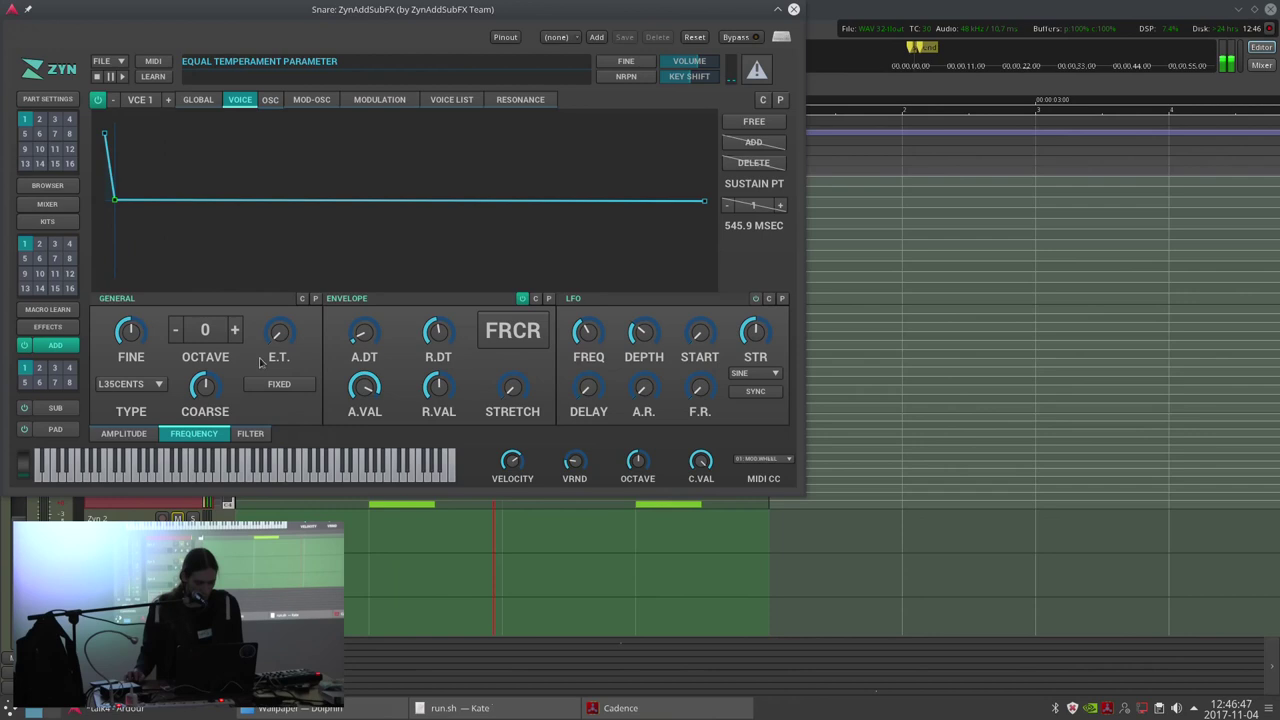
Enable voice 1's amplitude envelope and set its sustain value to 0 and its decay time to 27.
click(124, 433)
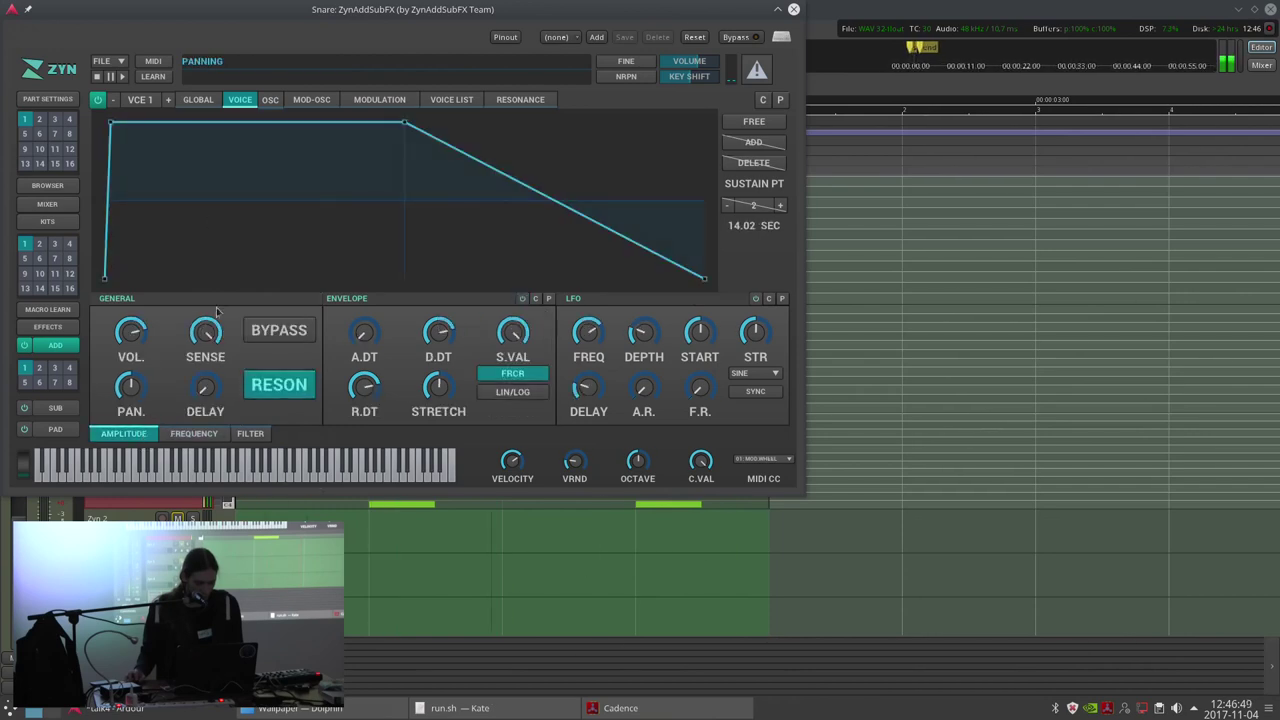
click(521, 298)
drag(468, 341, 471, 466)
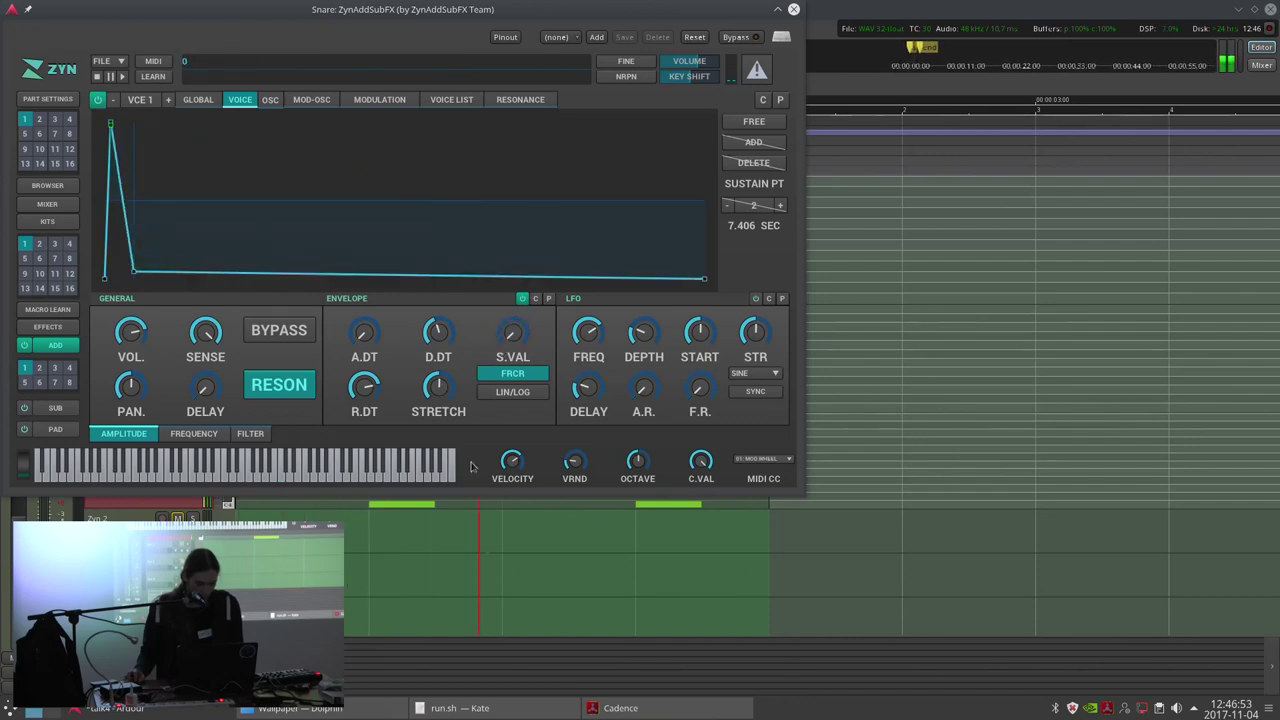
drag(430, 333, 432, 355)
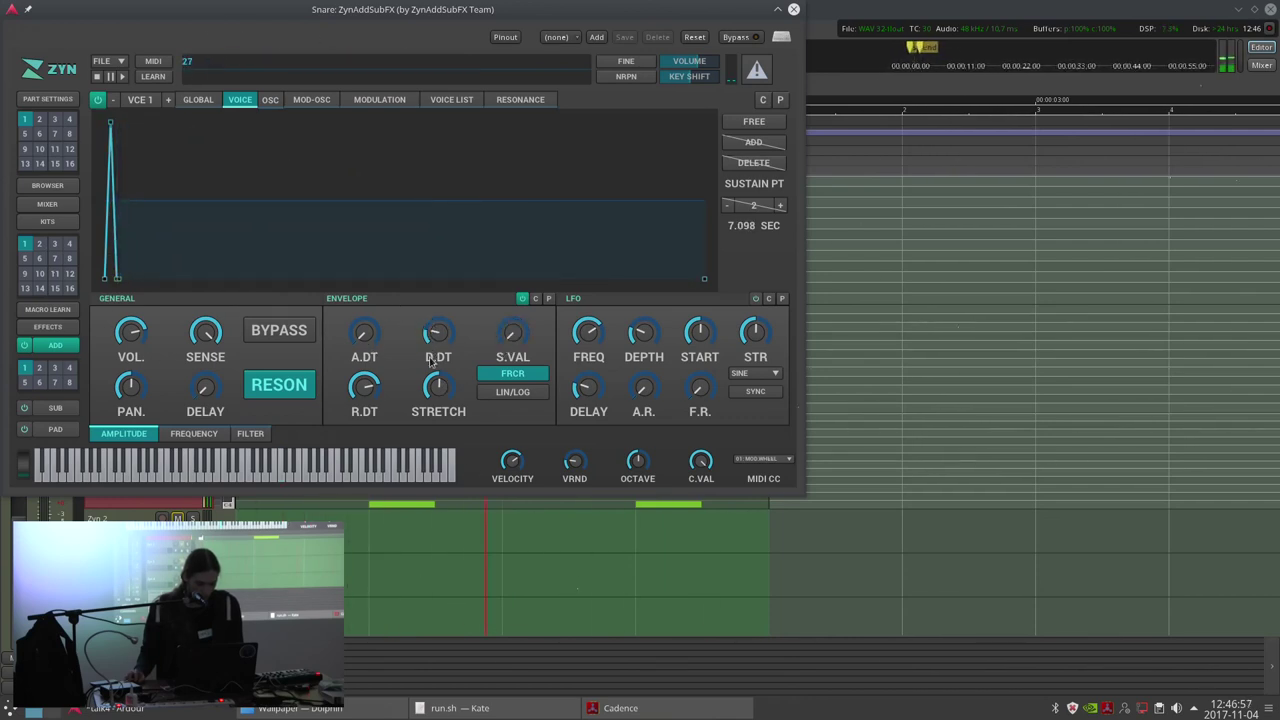
Raise the global filter's cutoff frequency to 32000 Hz.
click(200, 101)
click(248, 436)
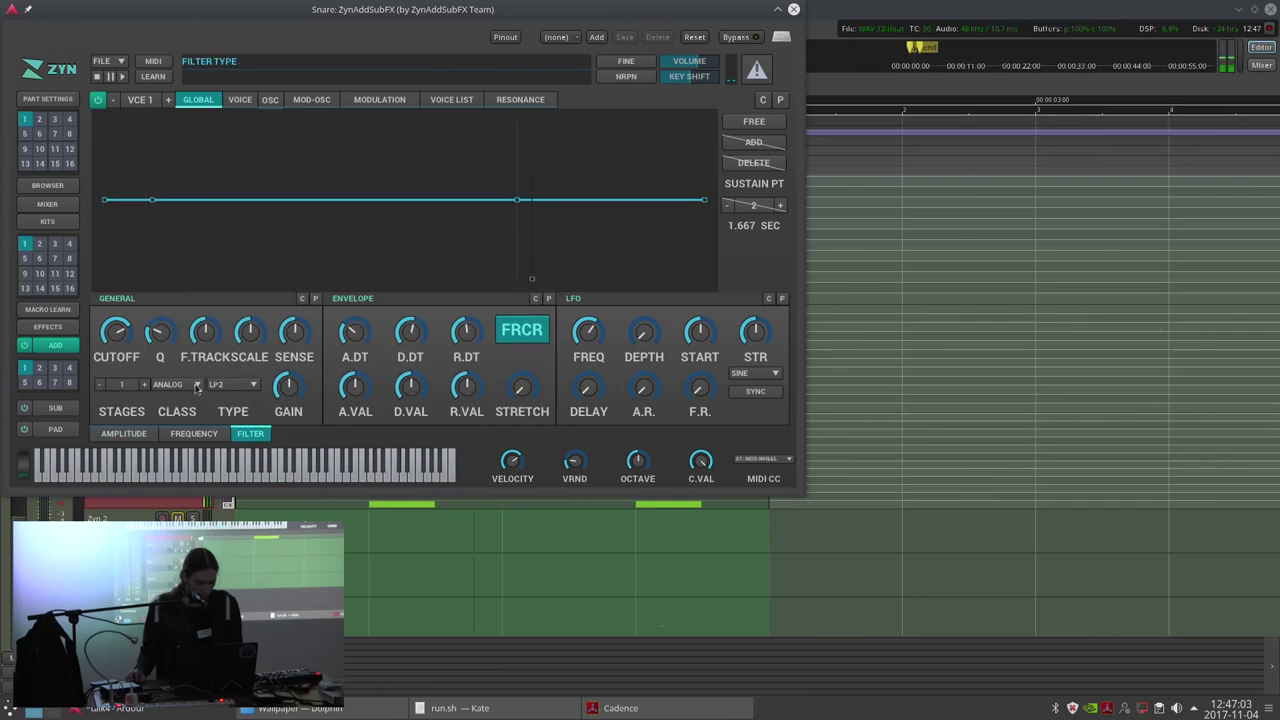
click(112, 340)
drag(113, 346, 110, 271)
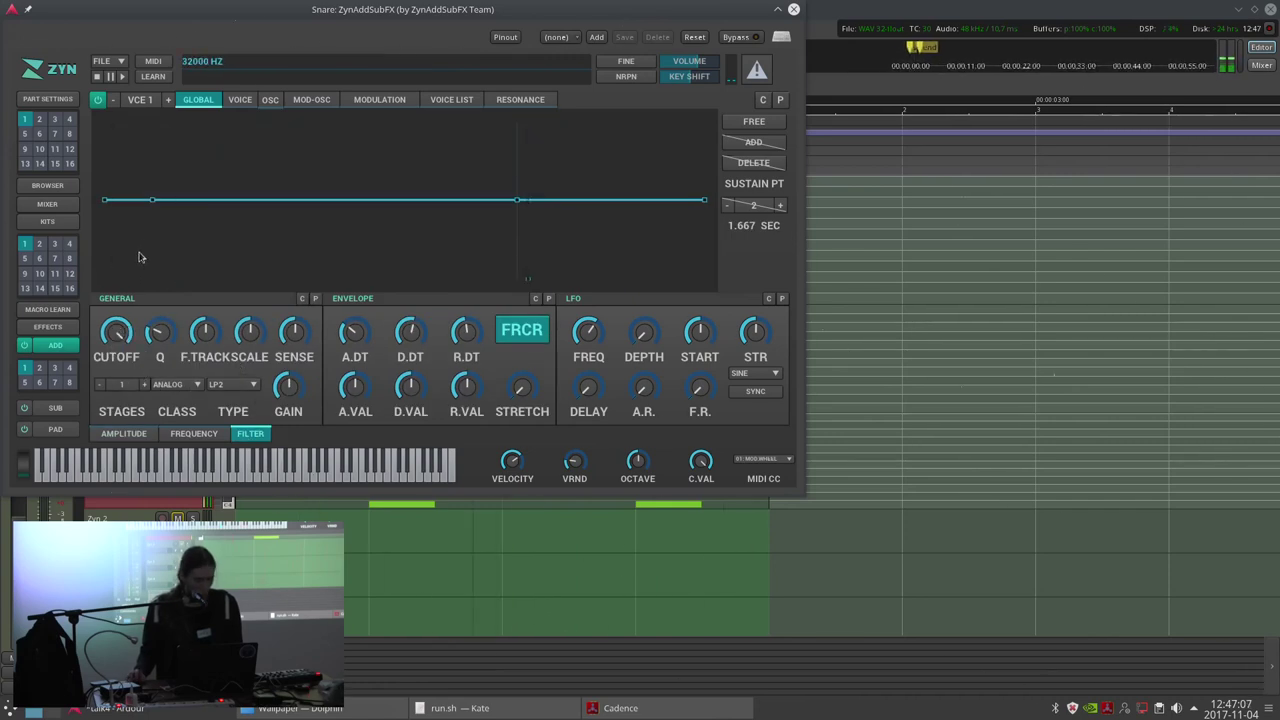
Enable voice 2 and set the global frequency octave to 0.
click(244, 104)
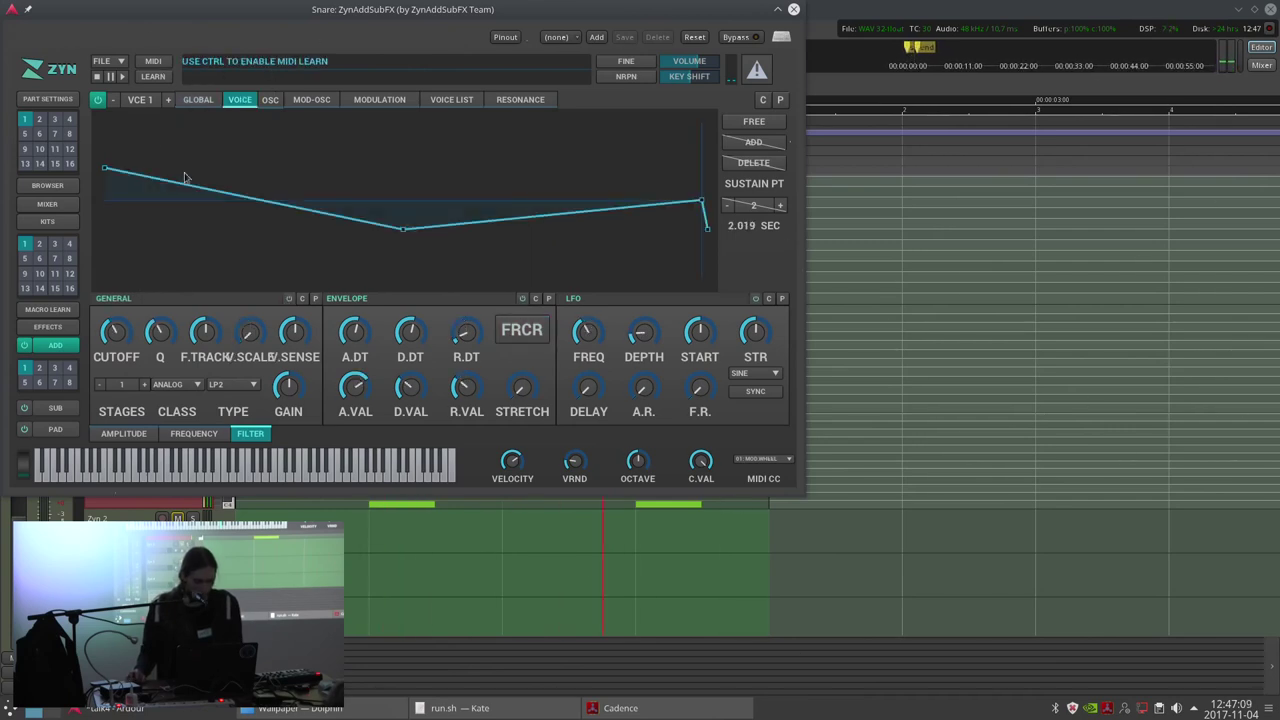
click(168, 101)
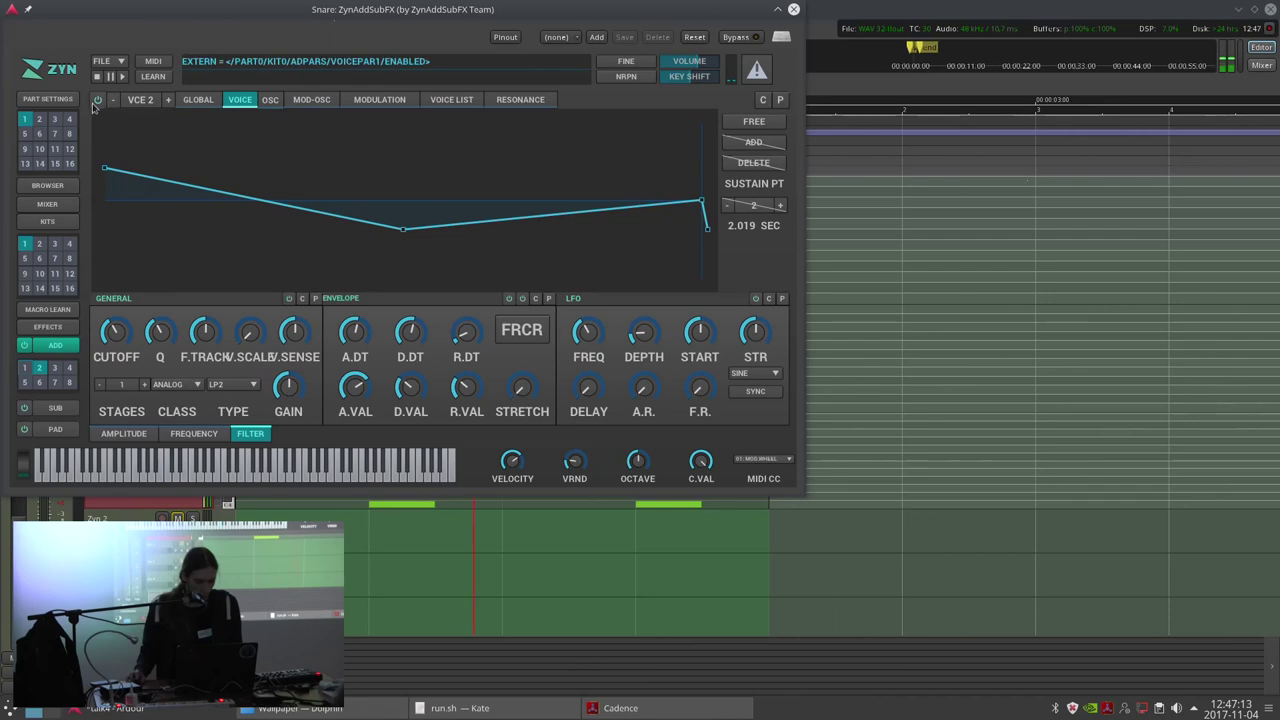
click(198, 102)
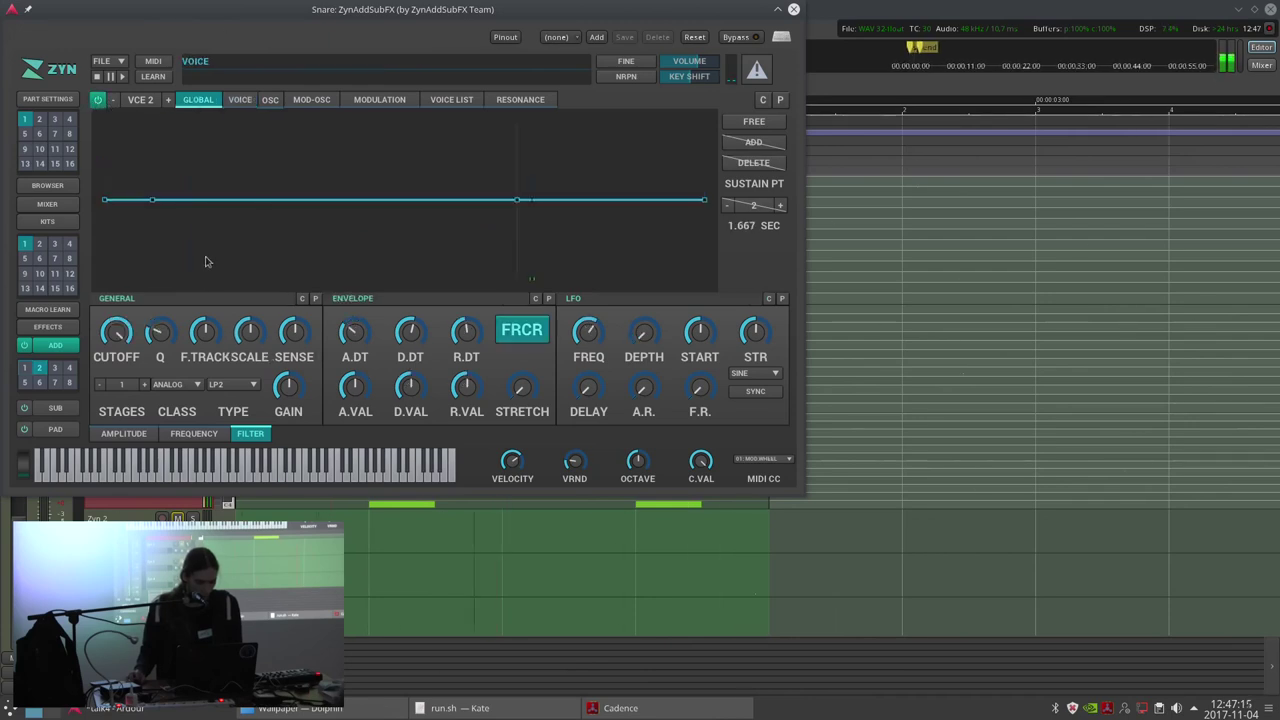
click(203, 438)
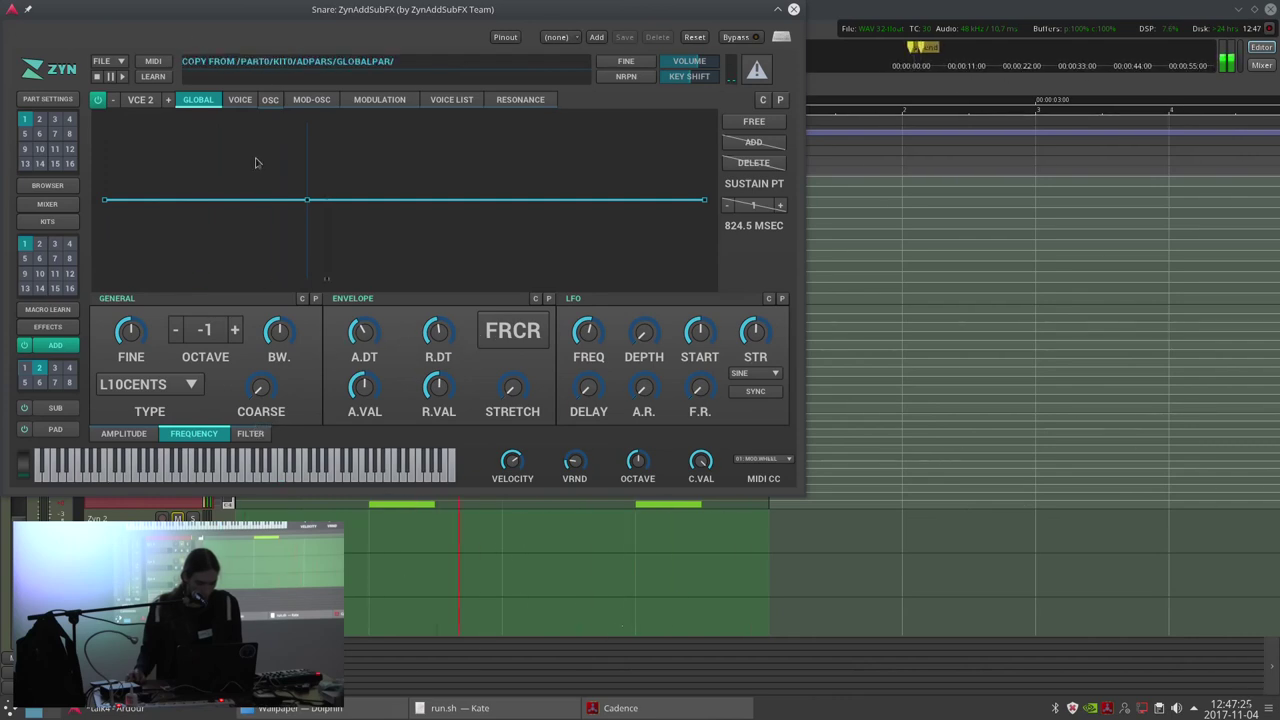
click(236, 330)
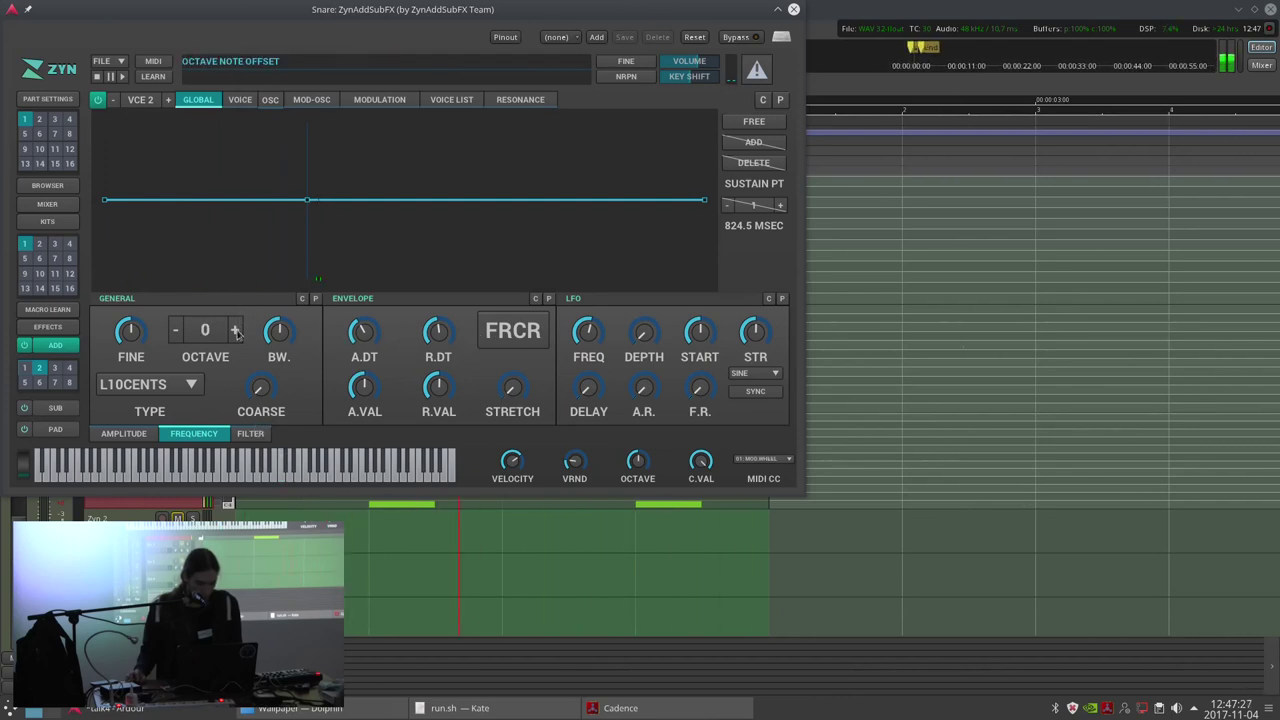
Set voice 2's octave to -1 and enable its frequency envelope with a high attack value and a short attack time.
click(241, 100)
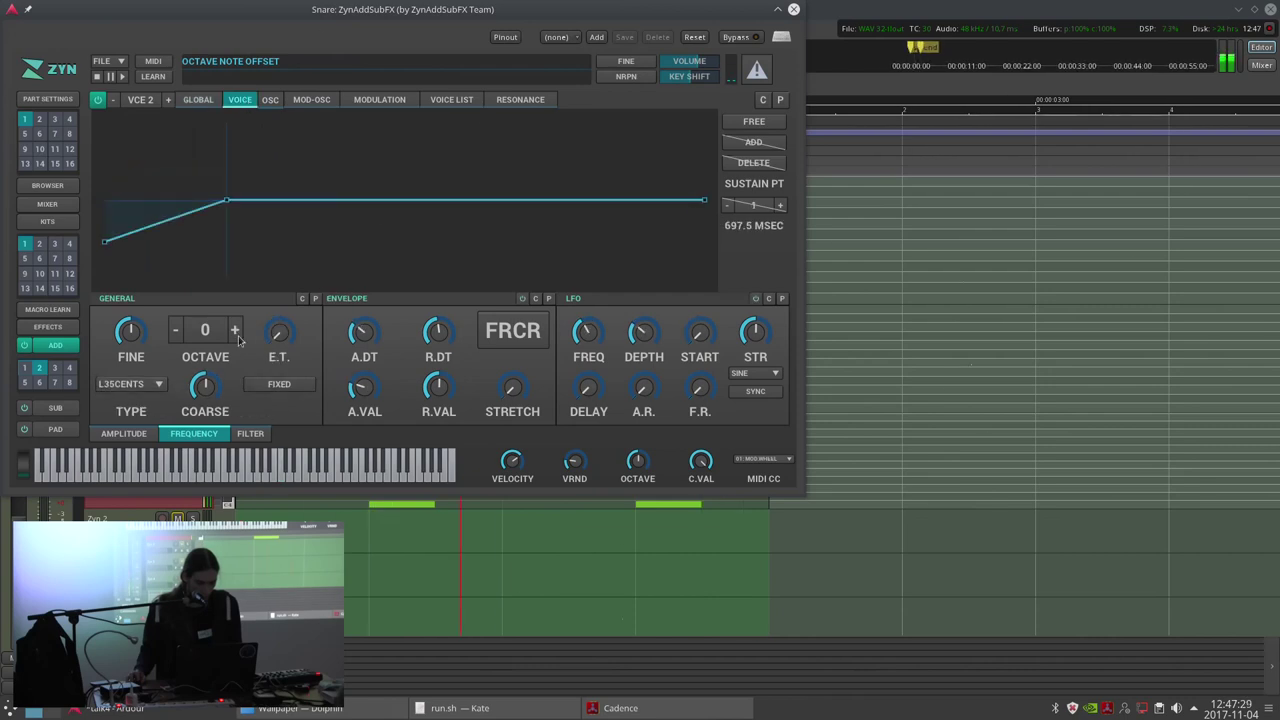
click(173, 333)
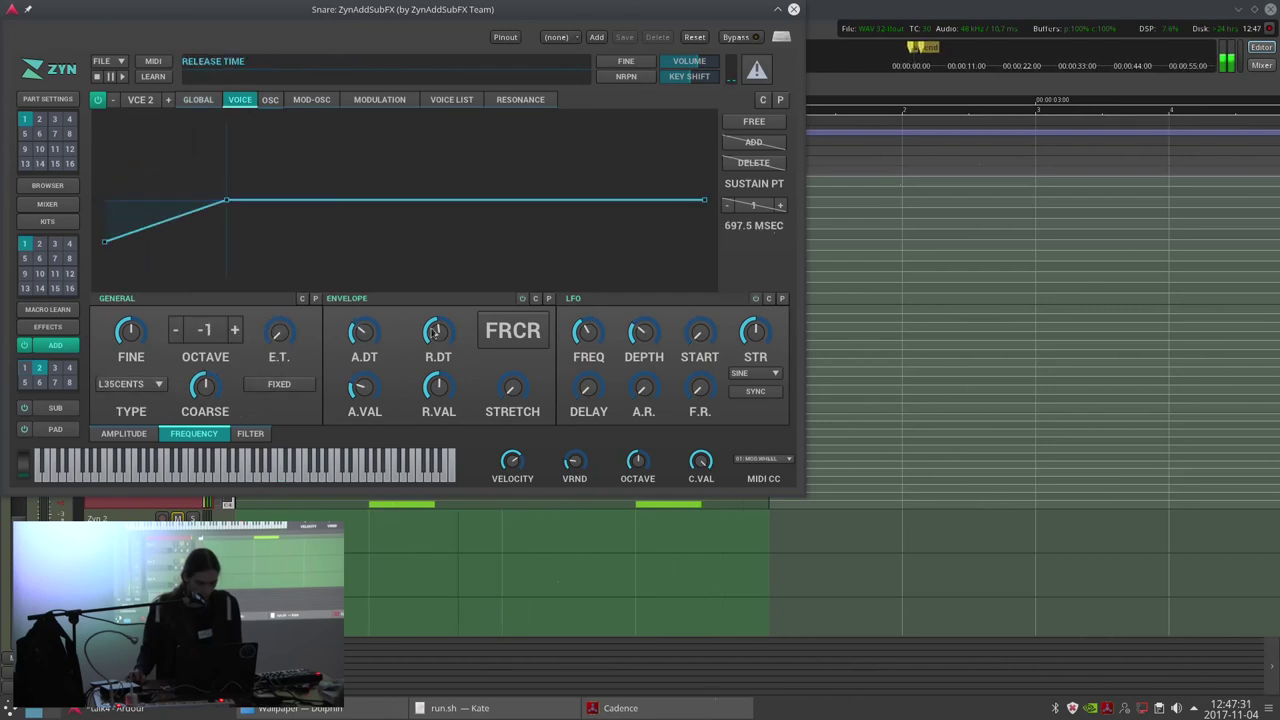
click(522, 298)
drag(111, 247, 106, 137)
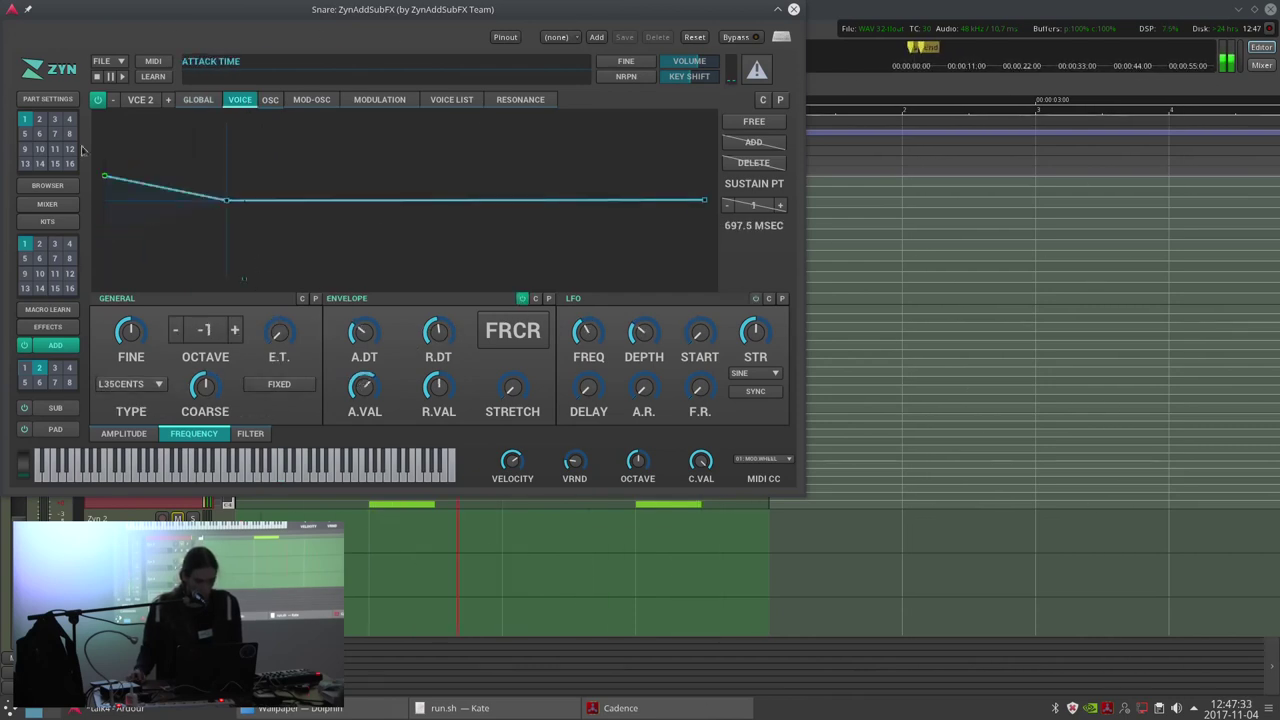
drag(229, 200, 3, 203)
drag(133, 208, 3, 207)
mouse_move(139, 208)
mouse_down()
mouse_move(110, 208)
mouse_move(145, 206)
mouse_move(133, 193)
mouse_move(155, 205)
mouse_up()
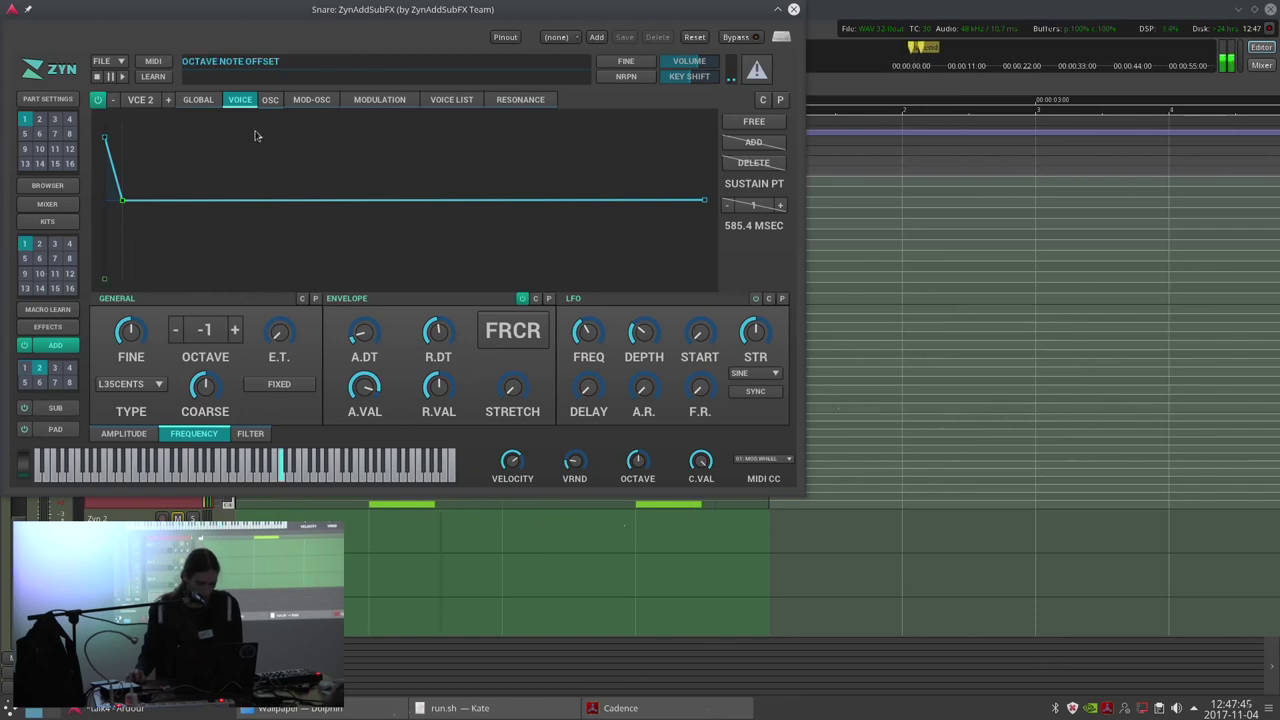
click(250, 437)
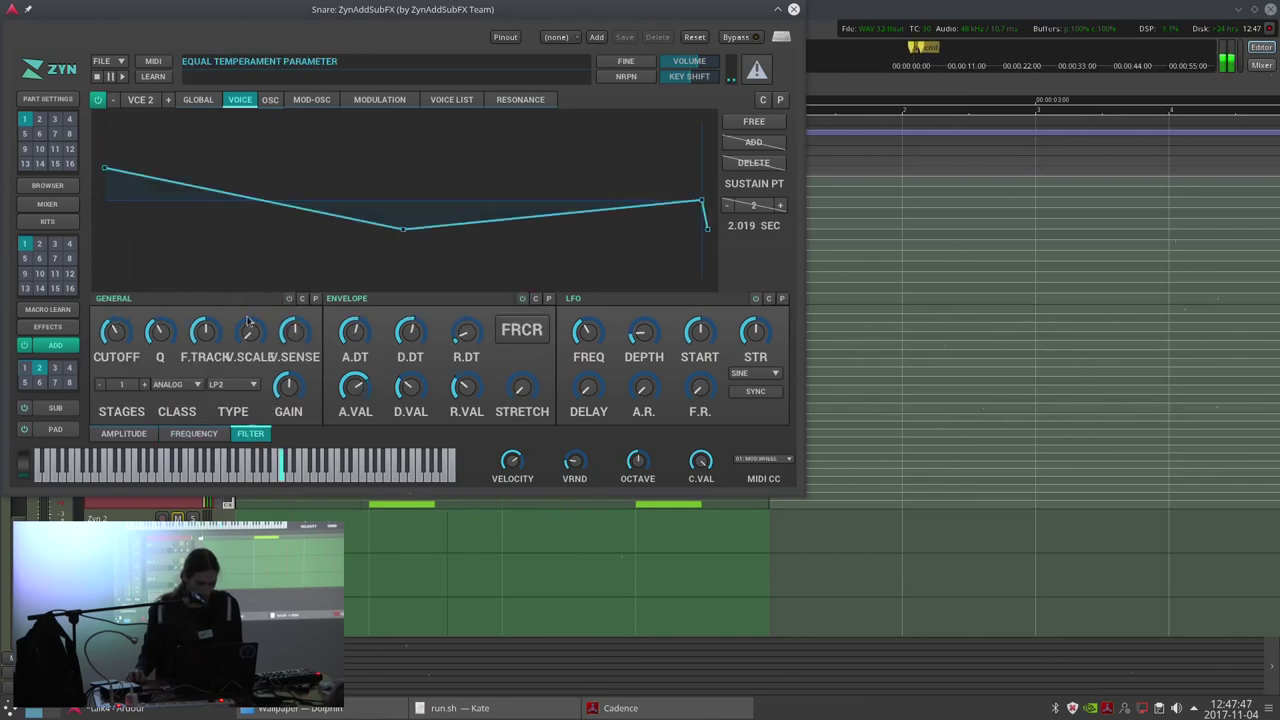
click(210, 436)
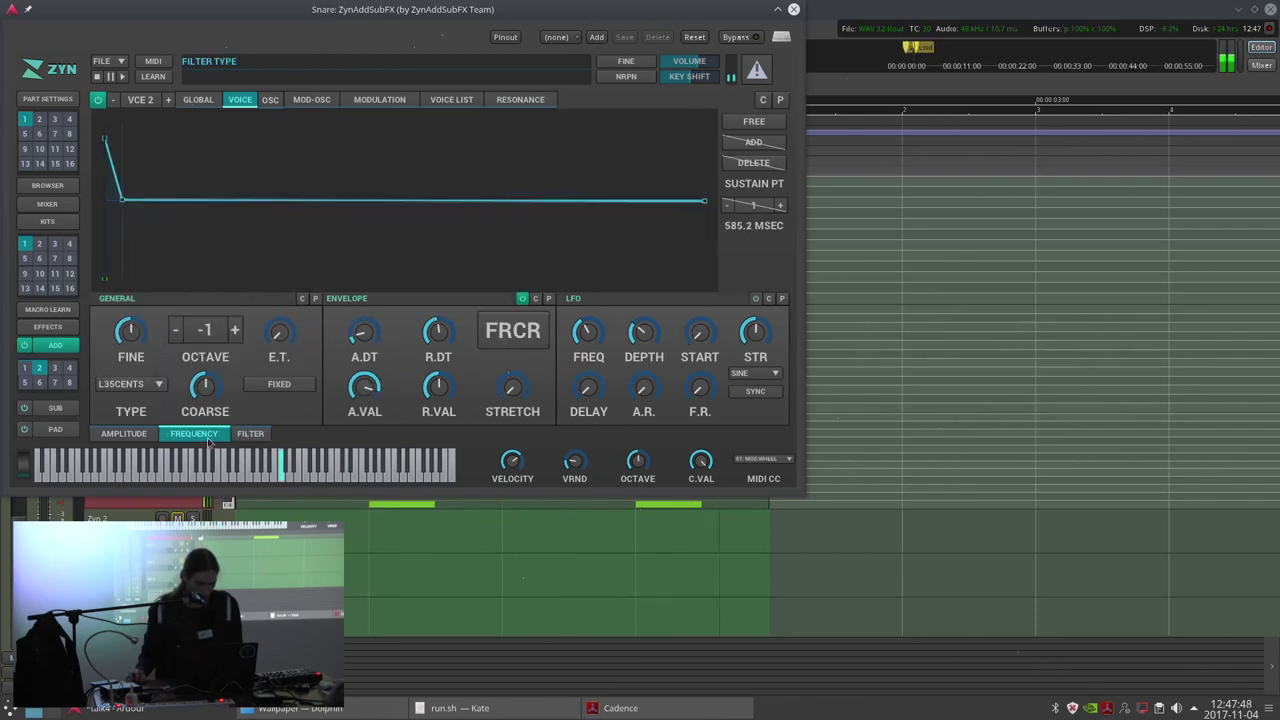
click(199, 100)
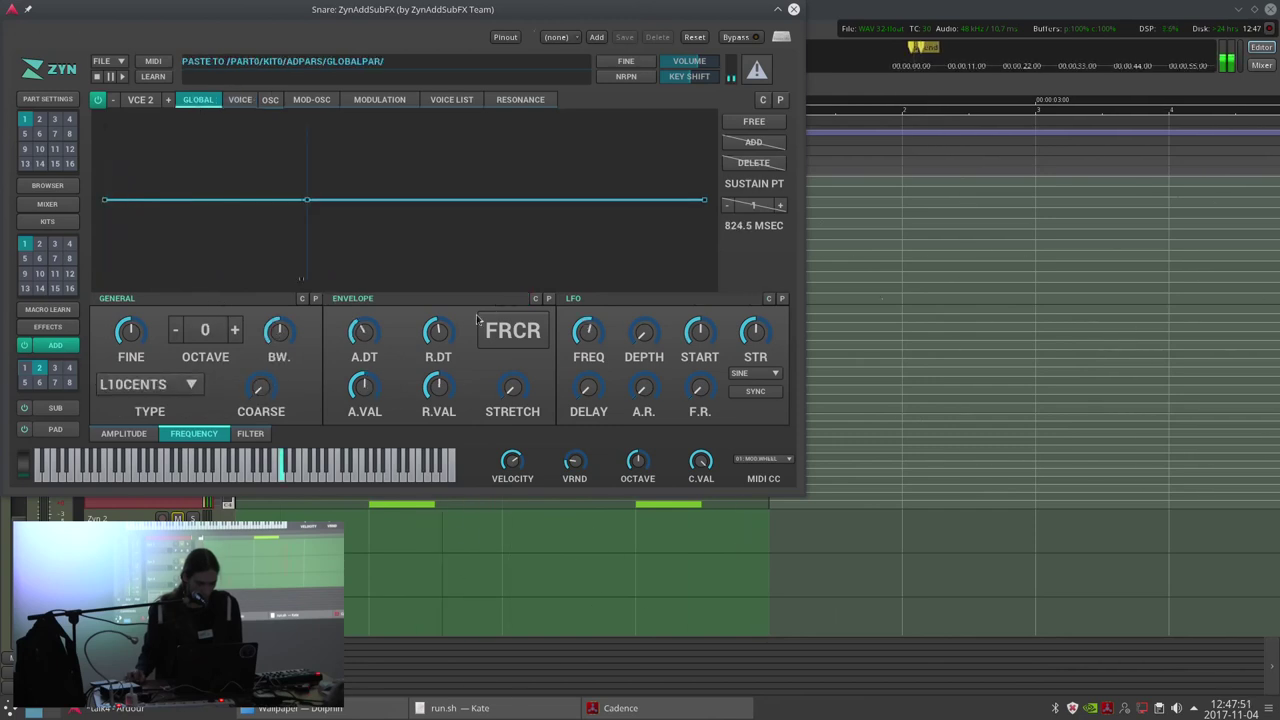
click(240, 100)
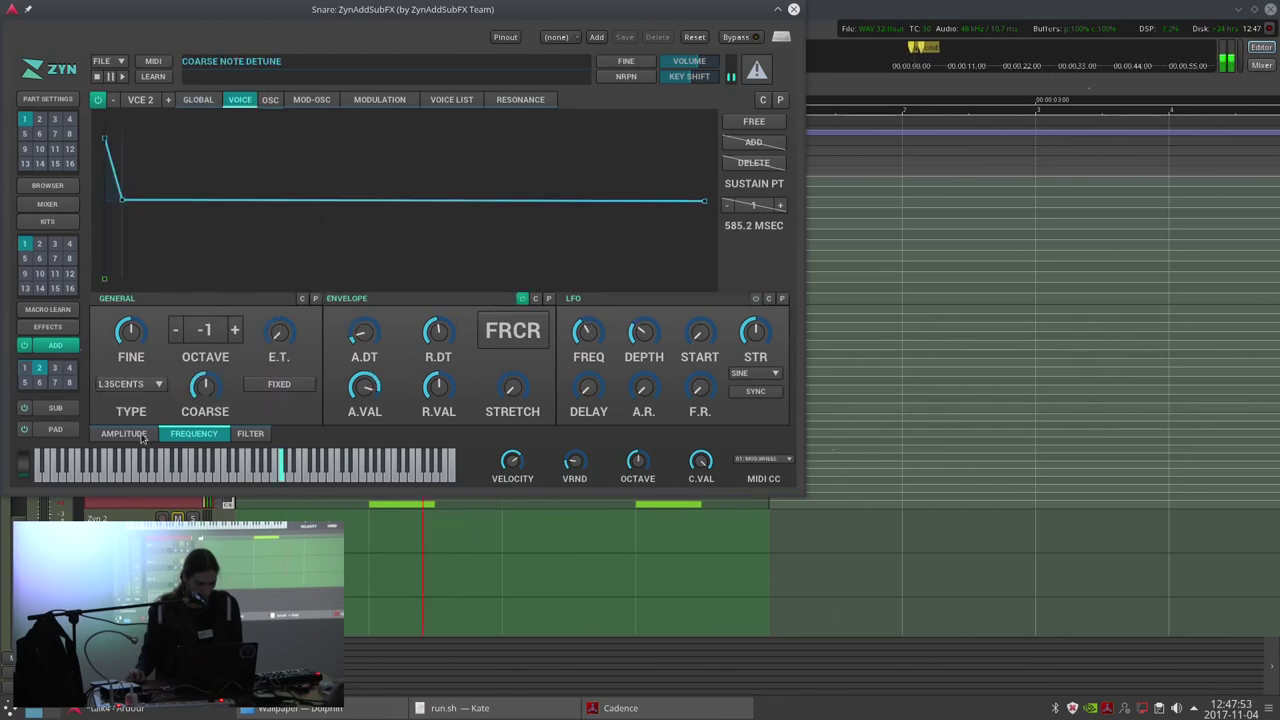
Enable voice 2's amplitude envelope and set its sustain value to 0 and its decay time to 57.
click(142, 436)
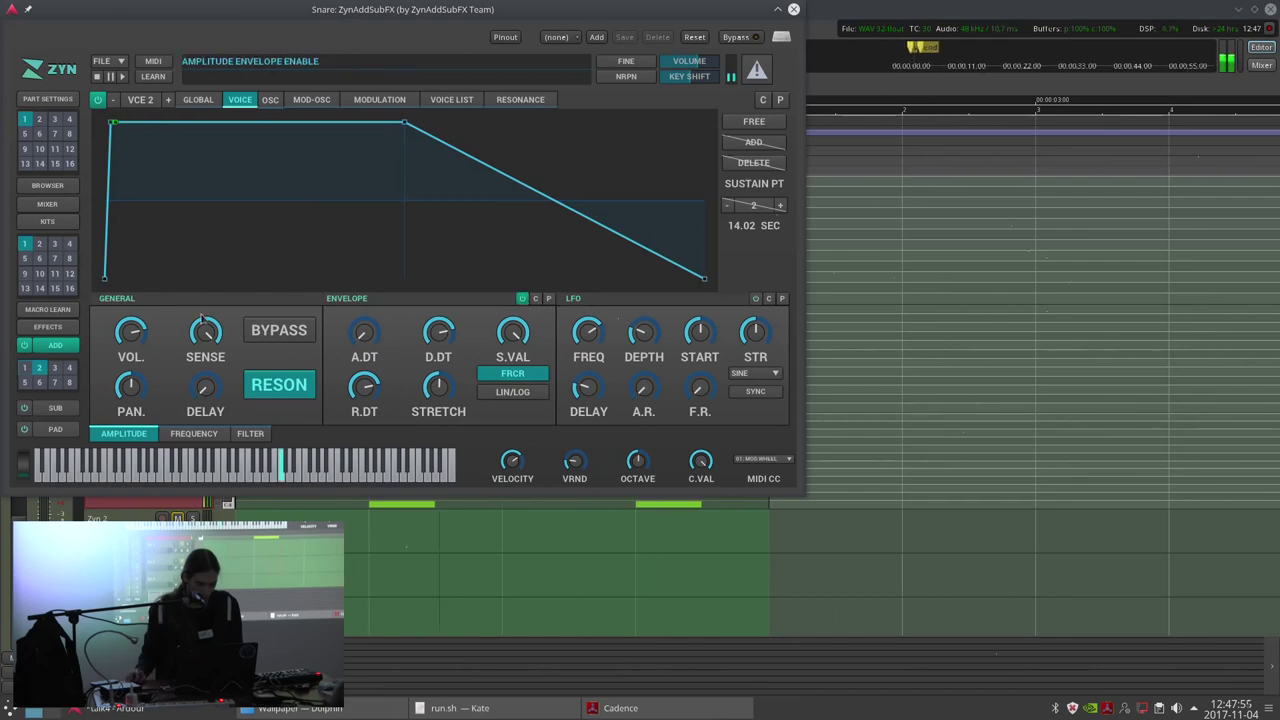
drag(508, 342, 434, 532)
drag(437, 336, 434, 384)
scroll(436, 386, down, 4)
scroll(436, 390, up, 1)
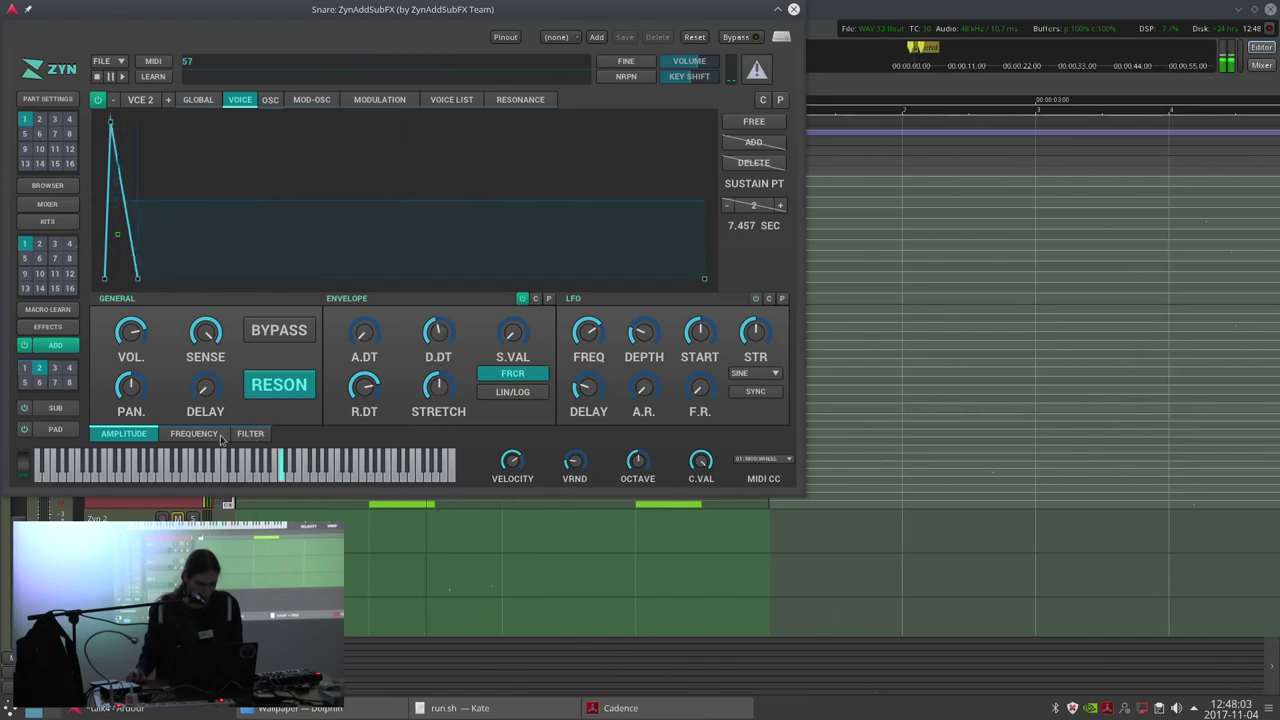
Change the global filter type to HP2, lower its cutoff to mid-range and increase its Q for a moderate resonance peak.
click(252, 434)
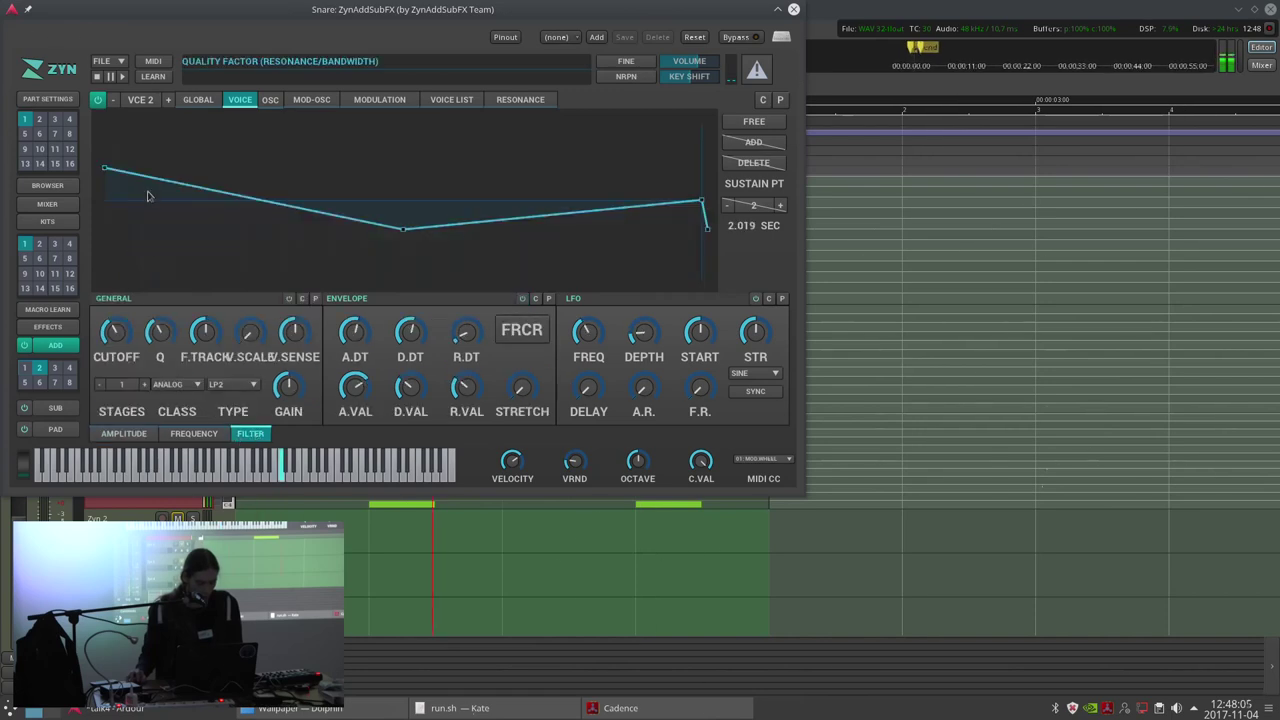
click(192, 102)
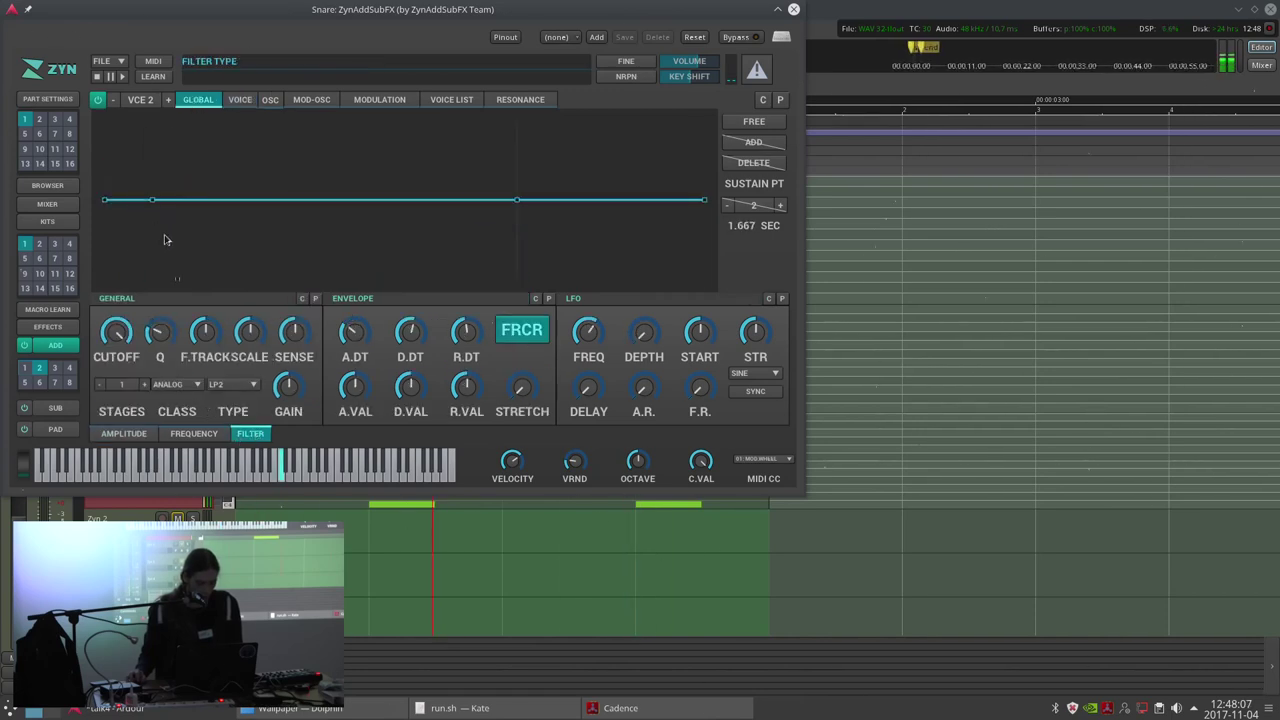
click(127, 386)
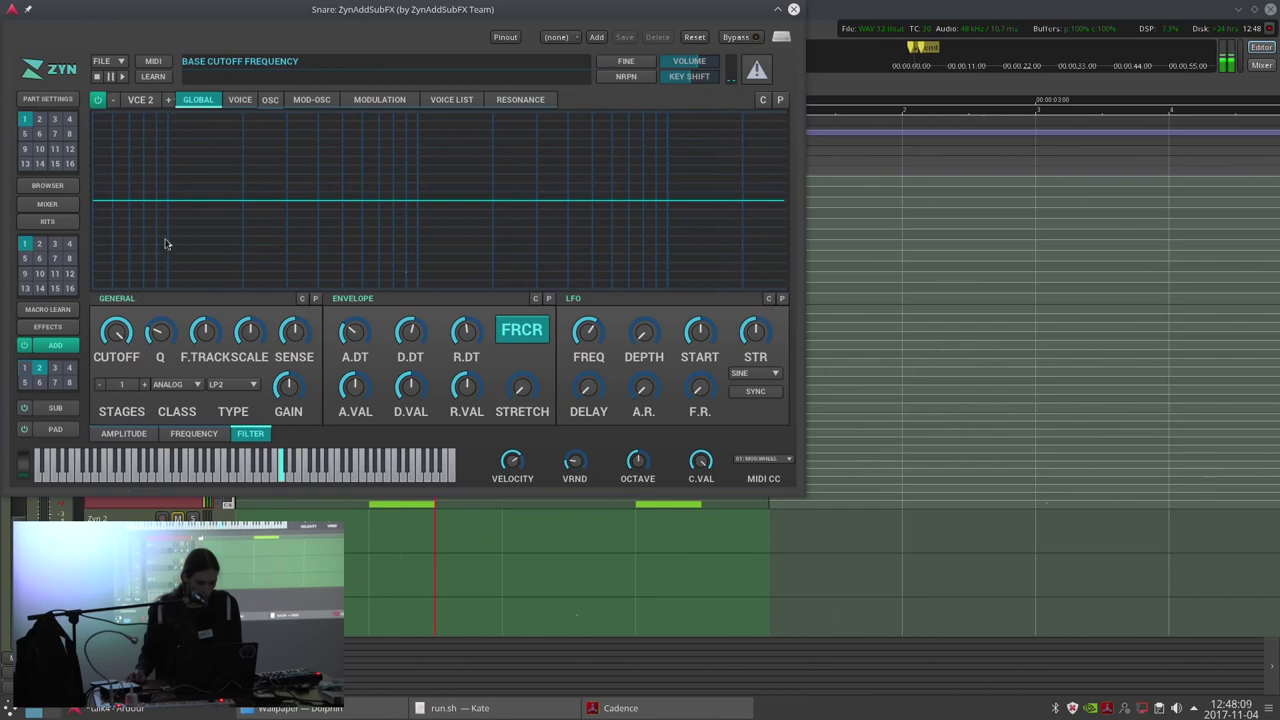
click(222, 388)
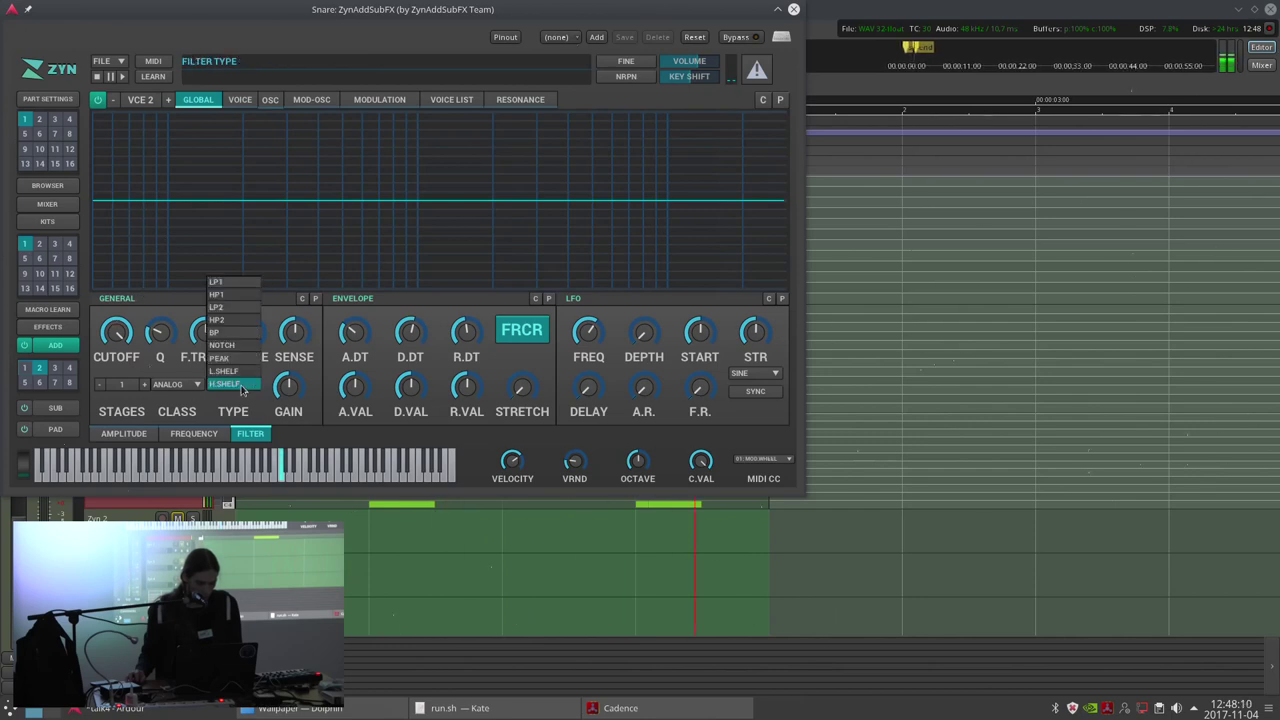
click(245, 320)
drag(170, 342, 131, 415)
mouse_move(149, 341)
mouse_down()
mouse_move(148, 364)
mouse_move(149, 346)
mouse_up()
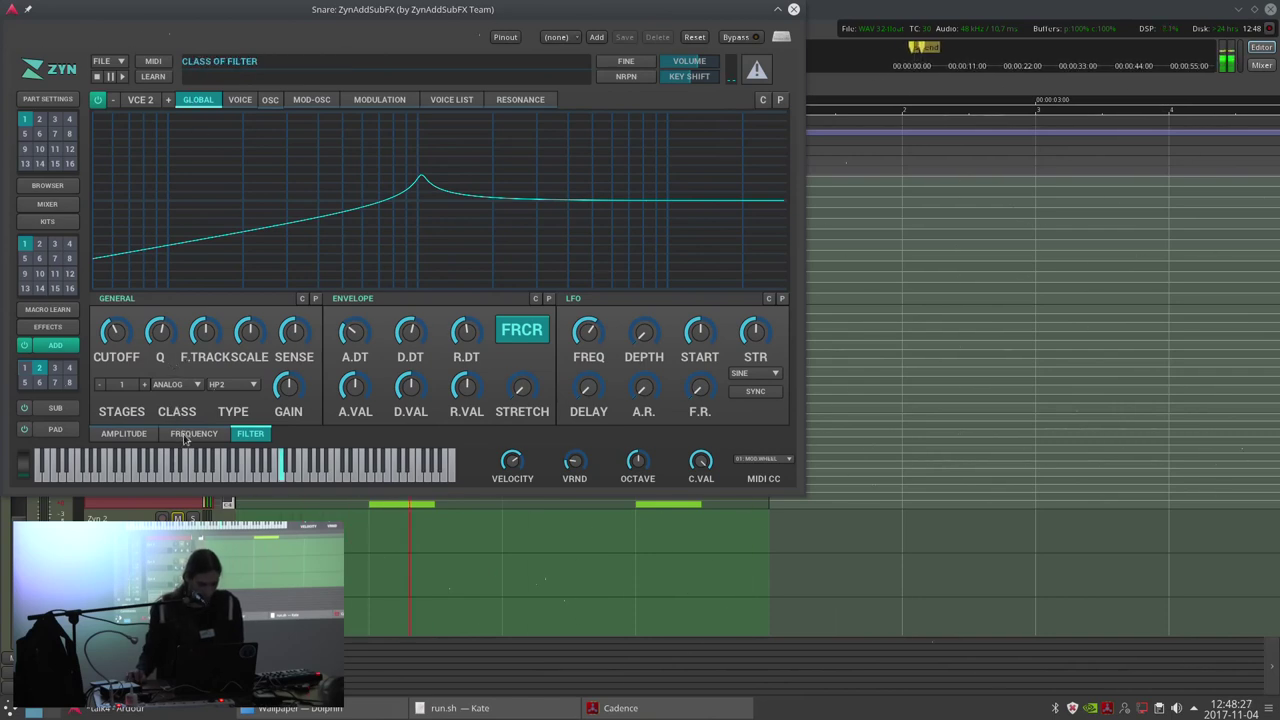
Raise voice 2's coarse detune above its centre value.
click(238, 99)
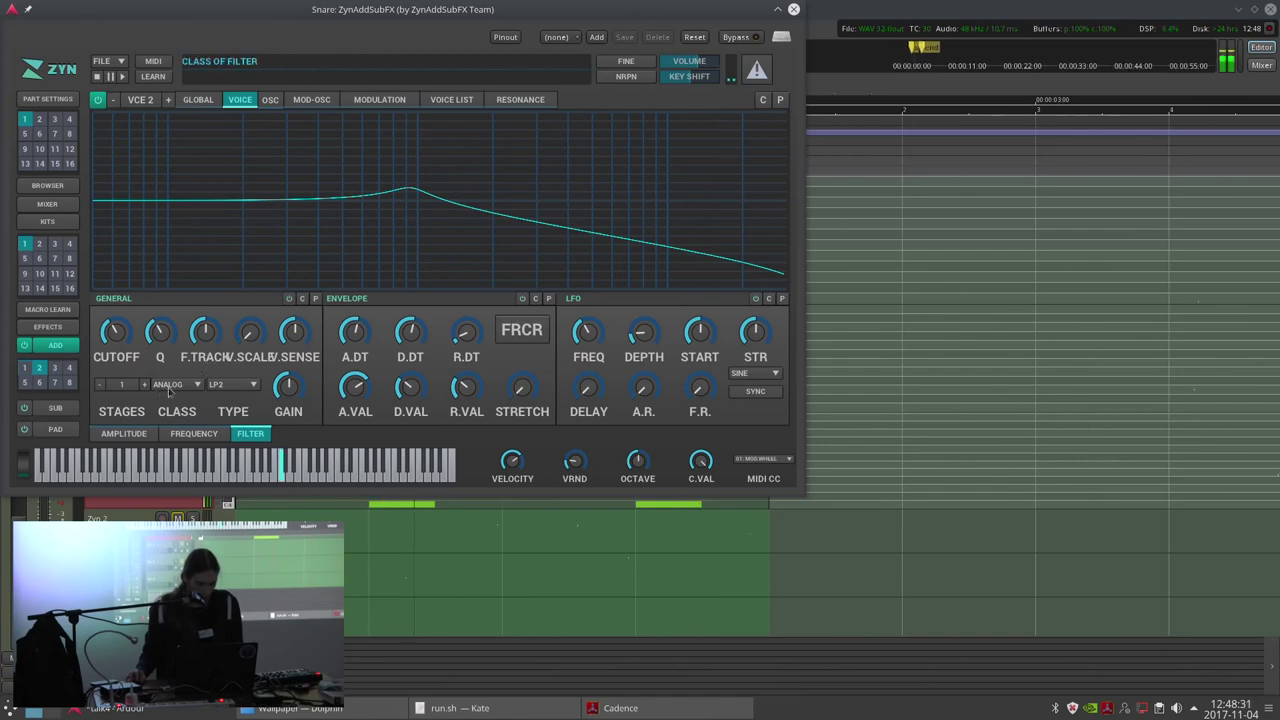
click(193, 433)
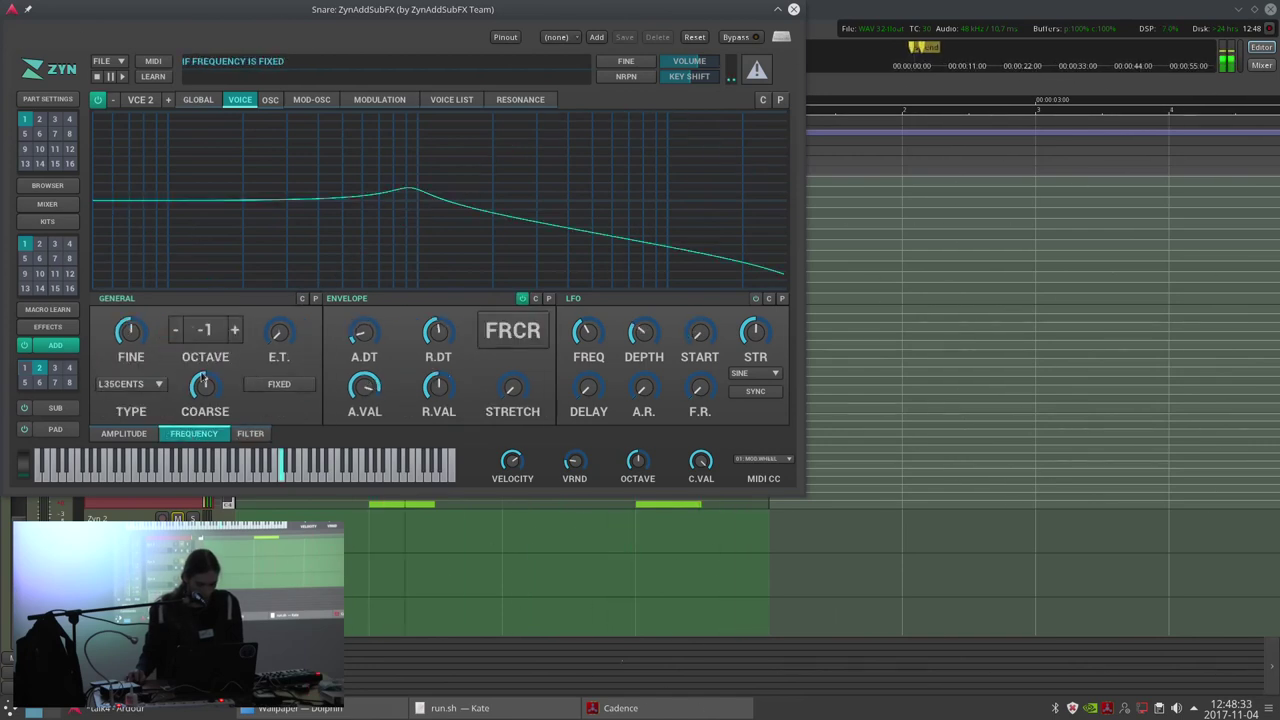
drag(203, 384, 203, 365)
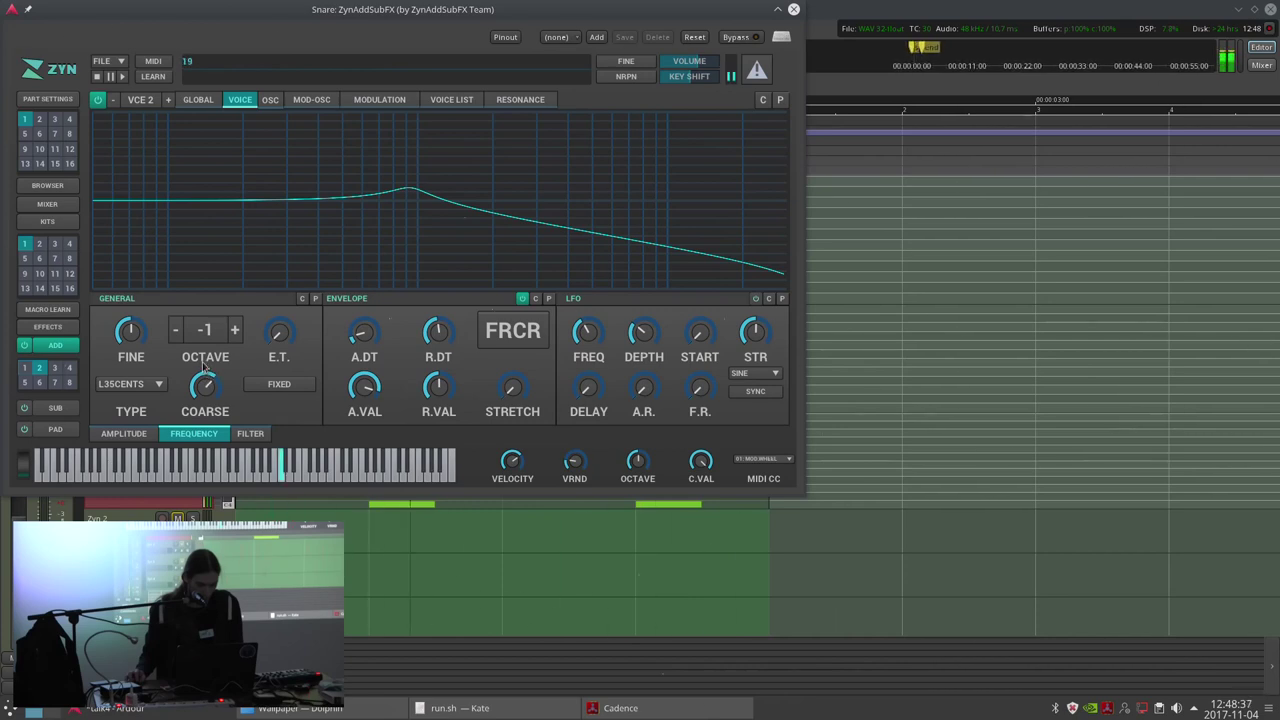
drag(205, 384, 203, 376)
scroll(205, 383, down, 3)
Set the attack time of voice 2's frequency envelope to 10.
click(198, 100)
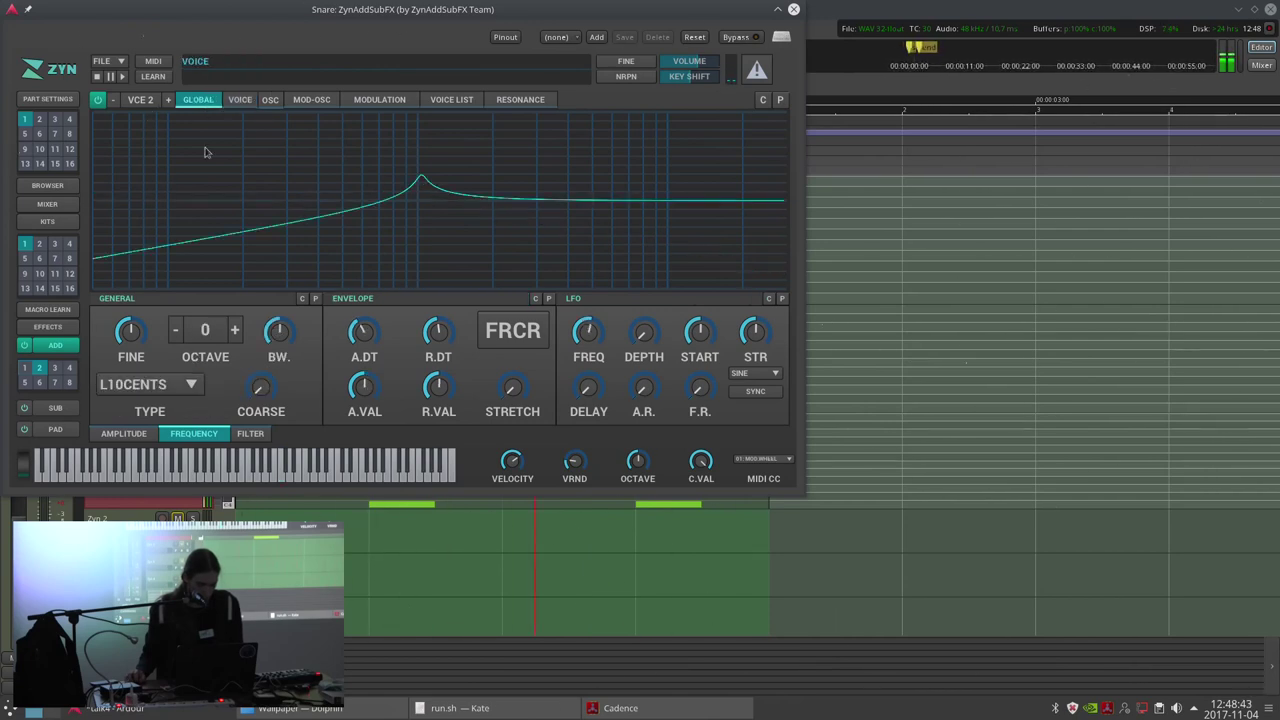
click(385, 331)
click(243, 102)
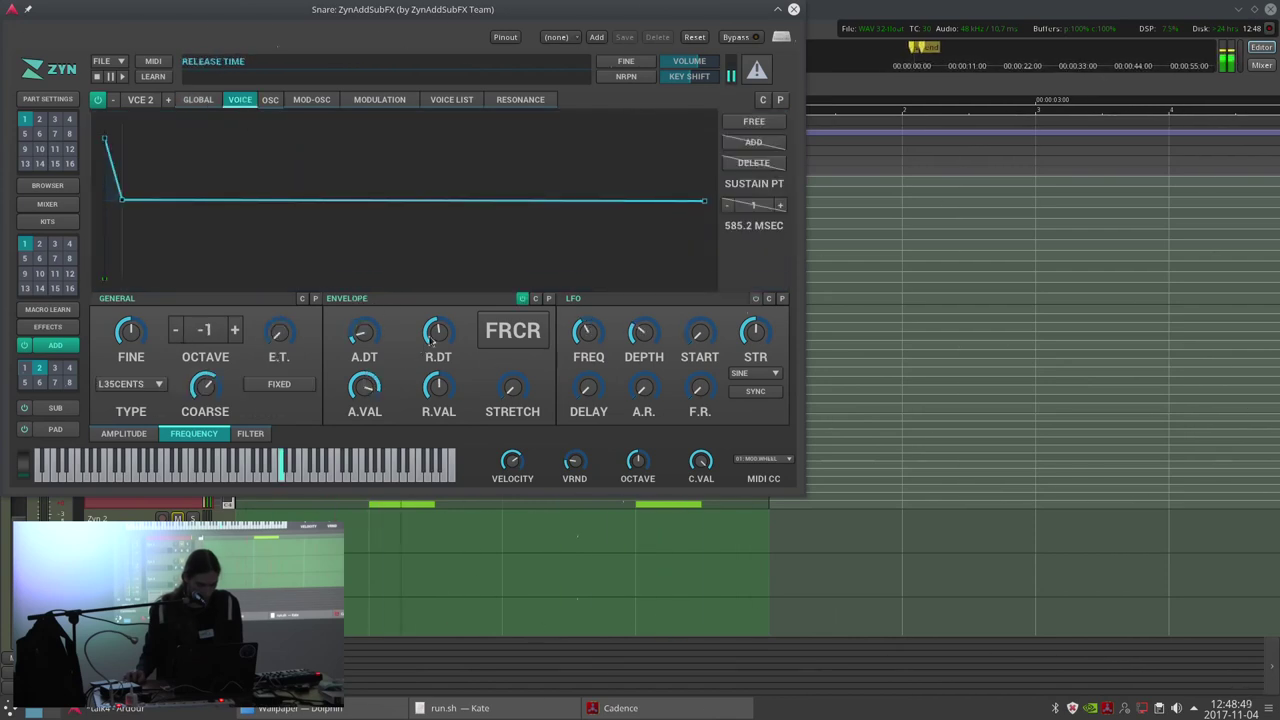
scroll(374, 341, down, 1)
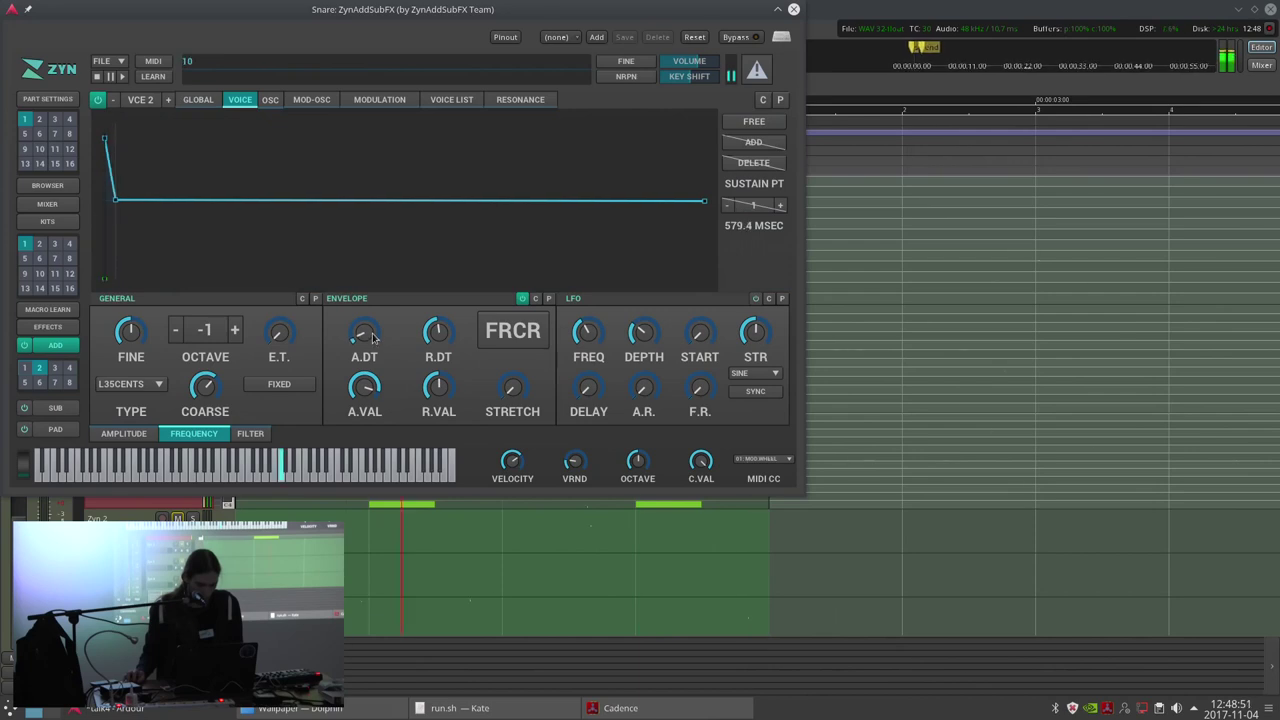
Switch to voice 3 of the Snare's additive synth and enable it.
click(251, 434)
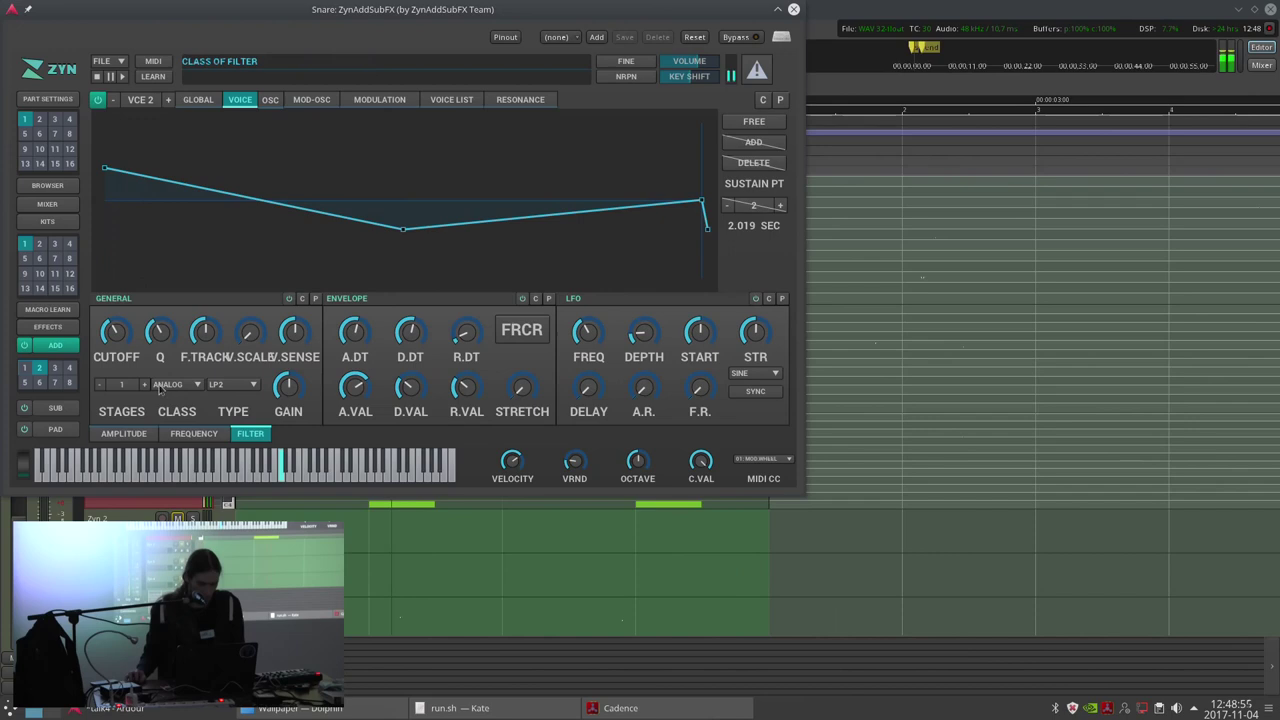
click(169, 100)
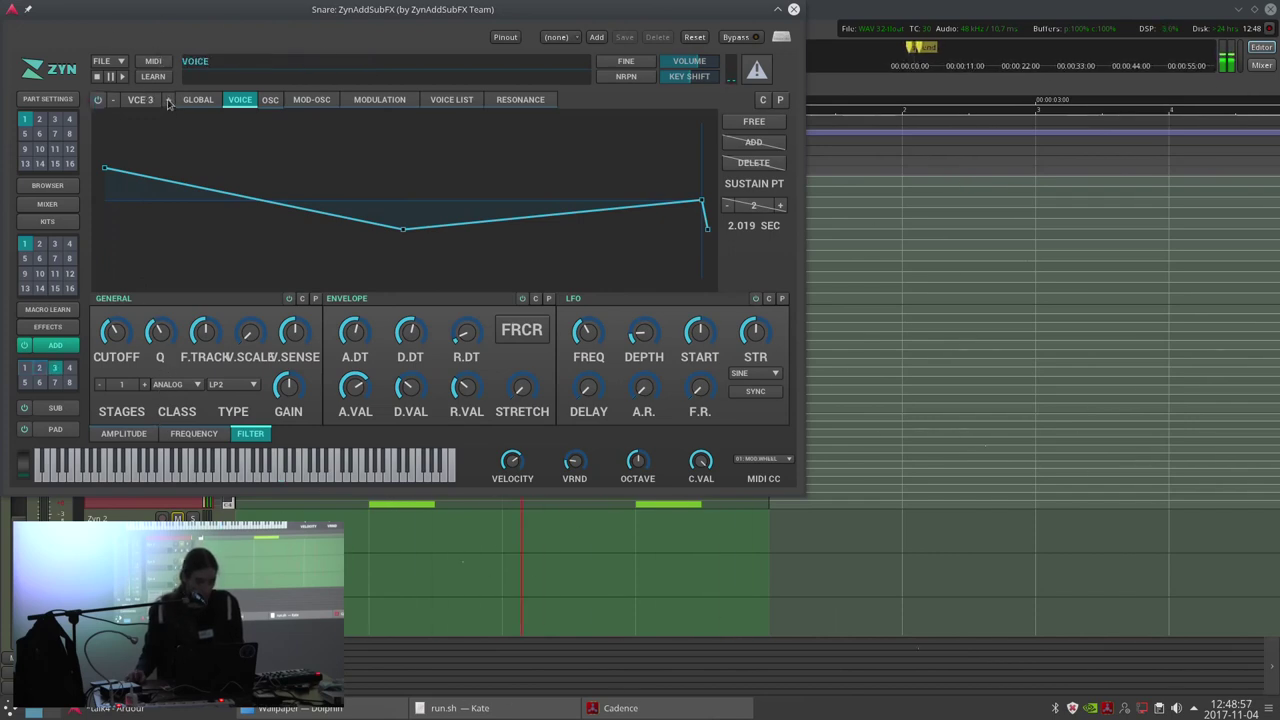
click(98, 101)
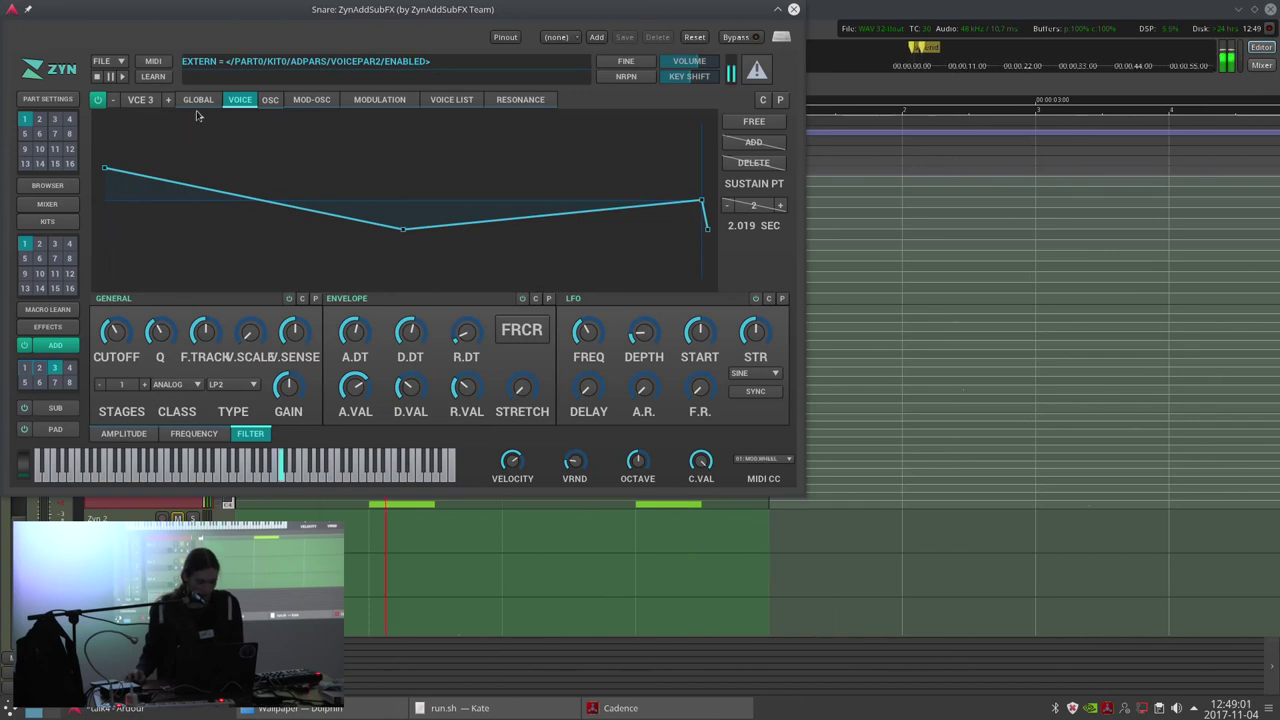
Disable voices 2 and 1 of the Snare's additive synth and return to voice 3.
click(198, 100)
click(113, 100)
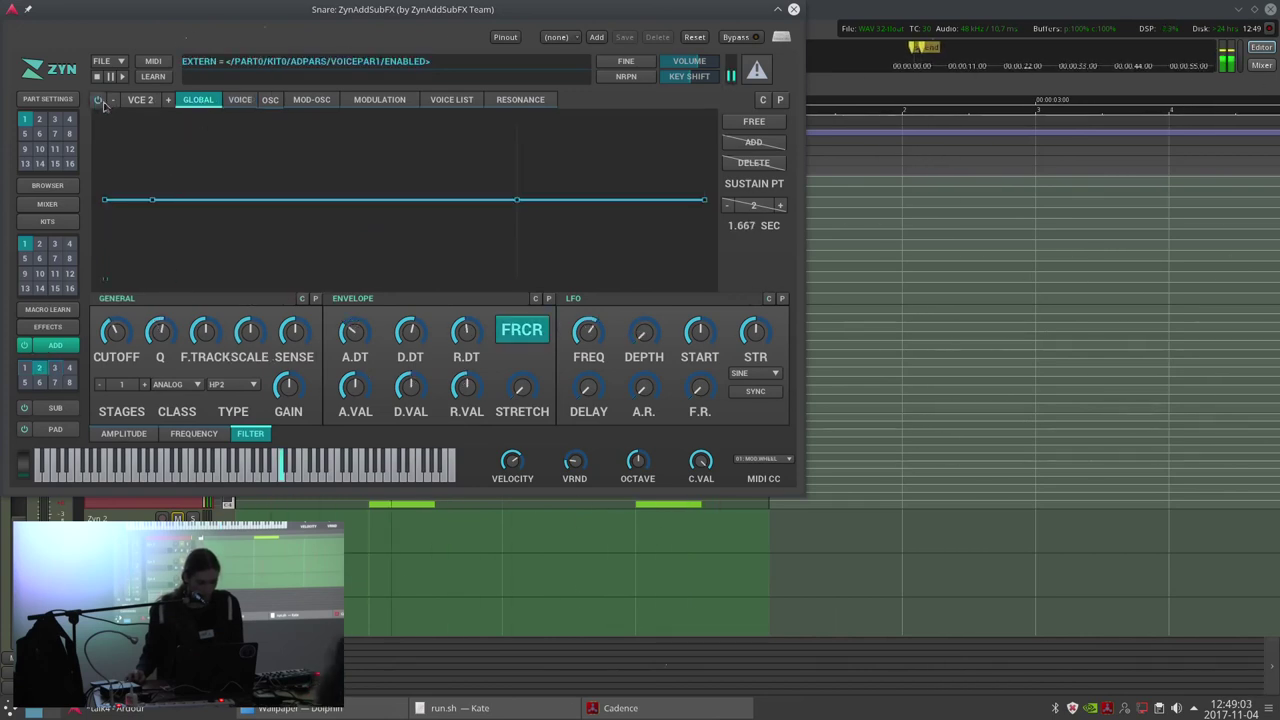
click(112, 101)
click(99, 101)
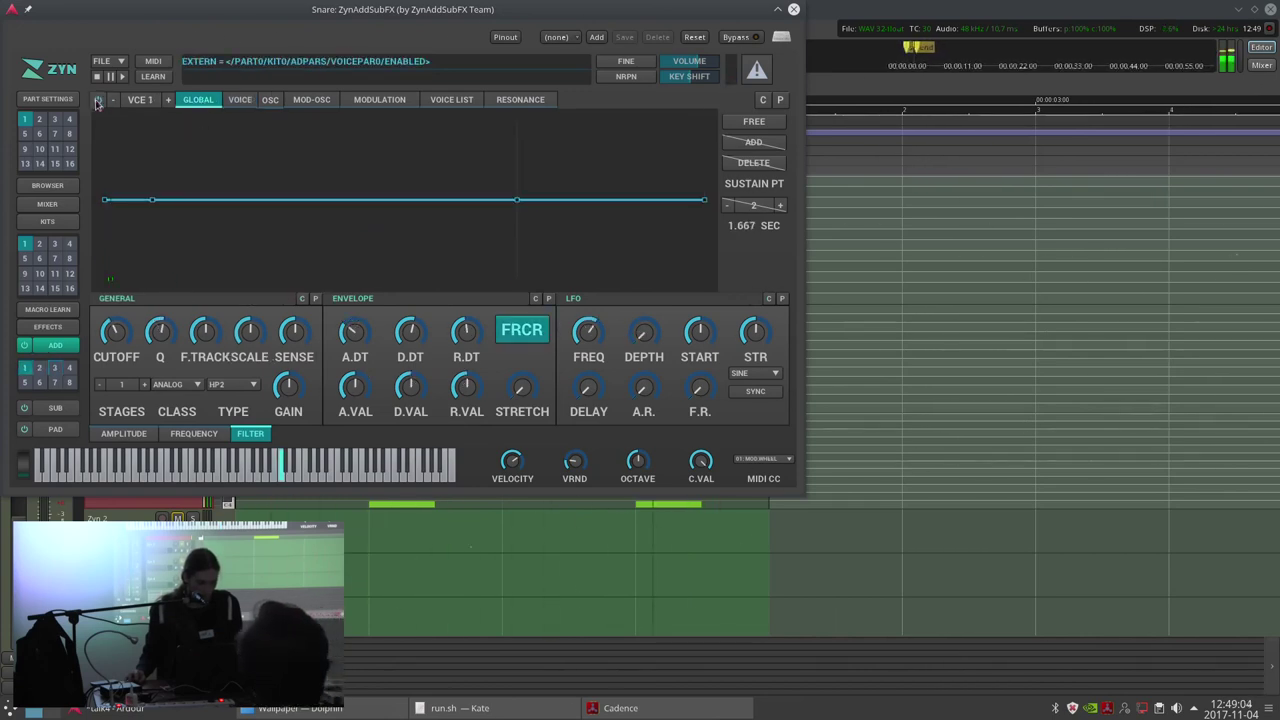
click(169, 101)
click(169, 101)
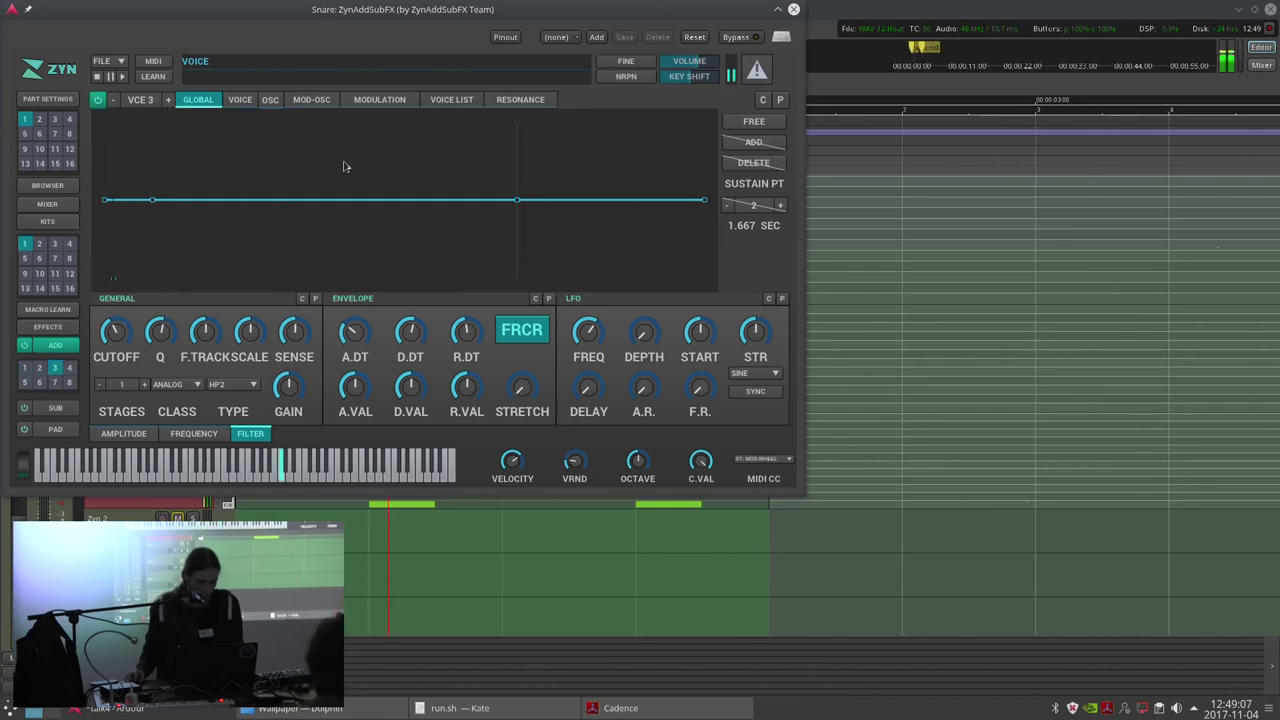
Lower voice 3's volume to 35 and set its oscillator's sound type to WHITE noise.
click(379, 99)
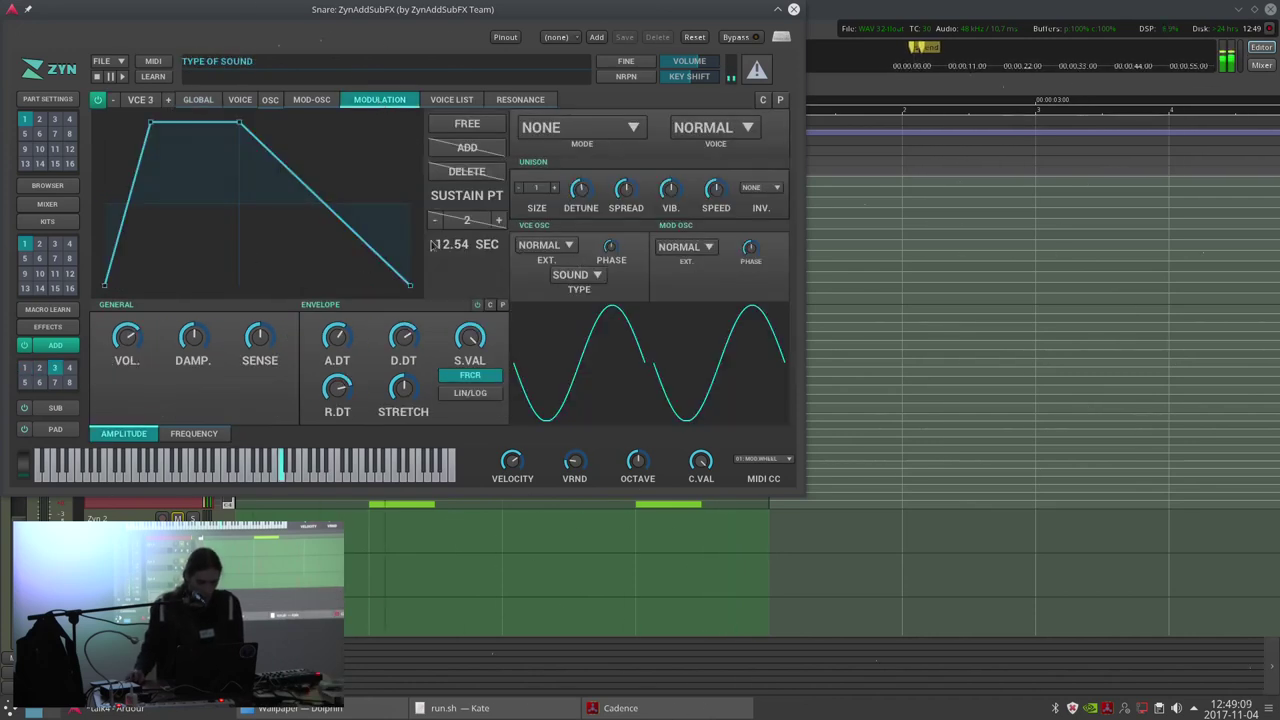
click(198, 99)
click(240, 99)
drag(132, 335, 130, 395)
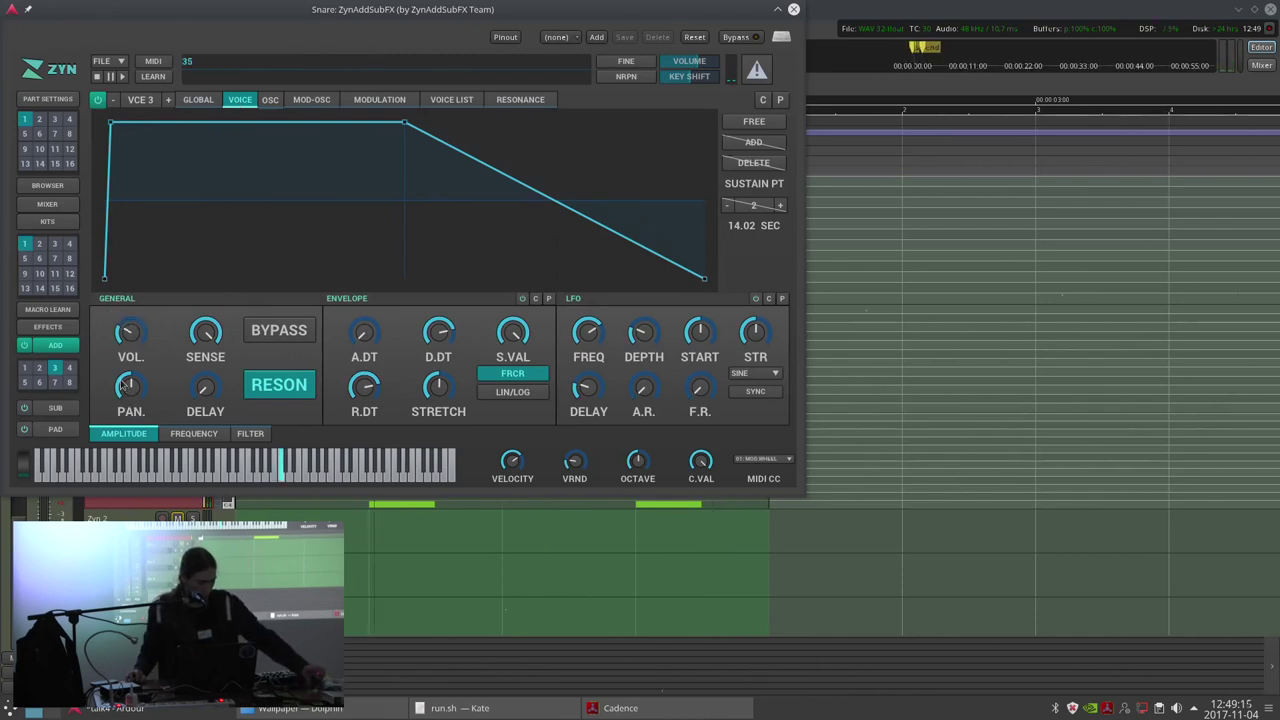
click(381, 100)
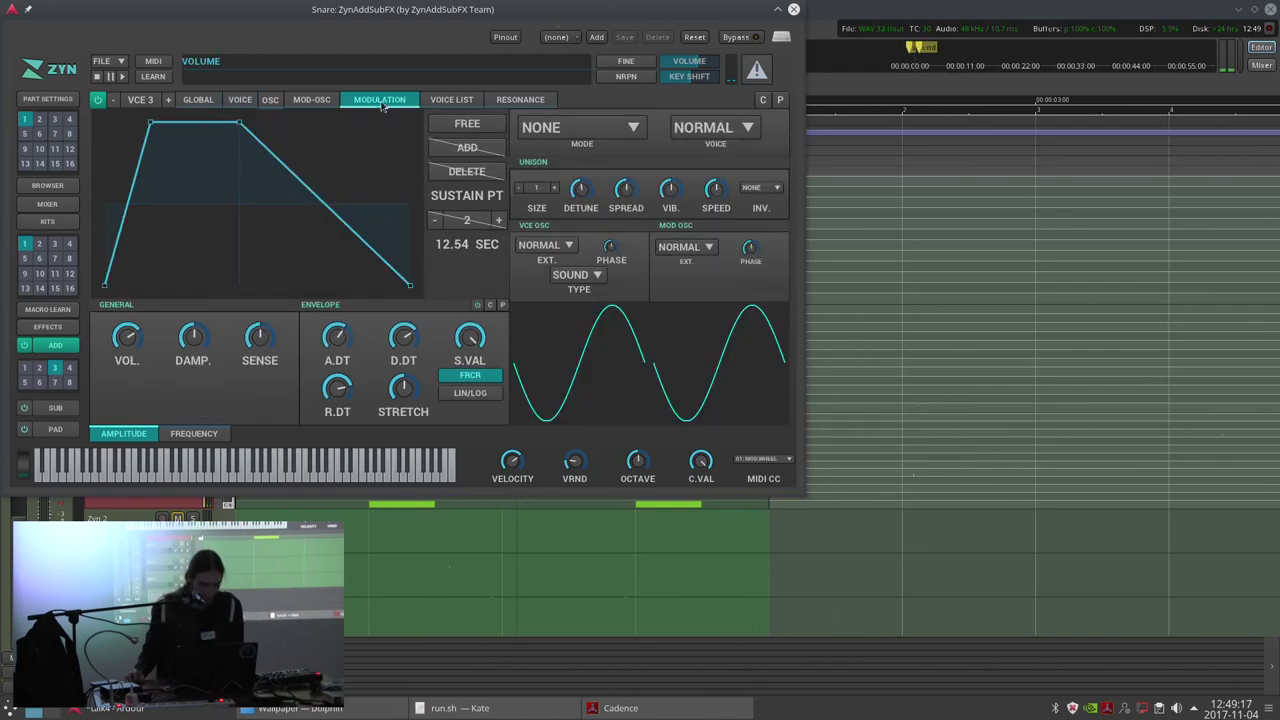
click(570, 275)
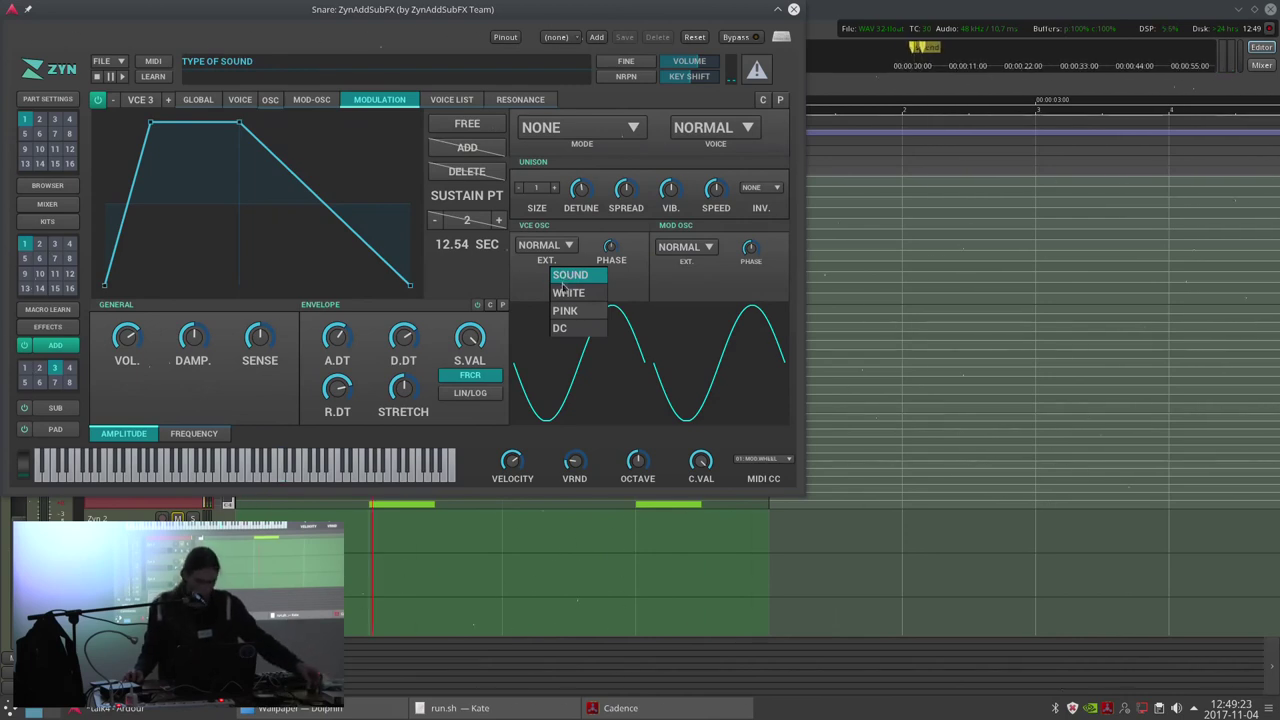
click(566, 293)
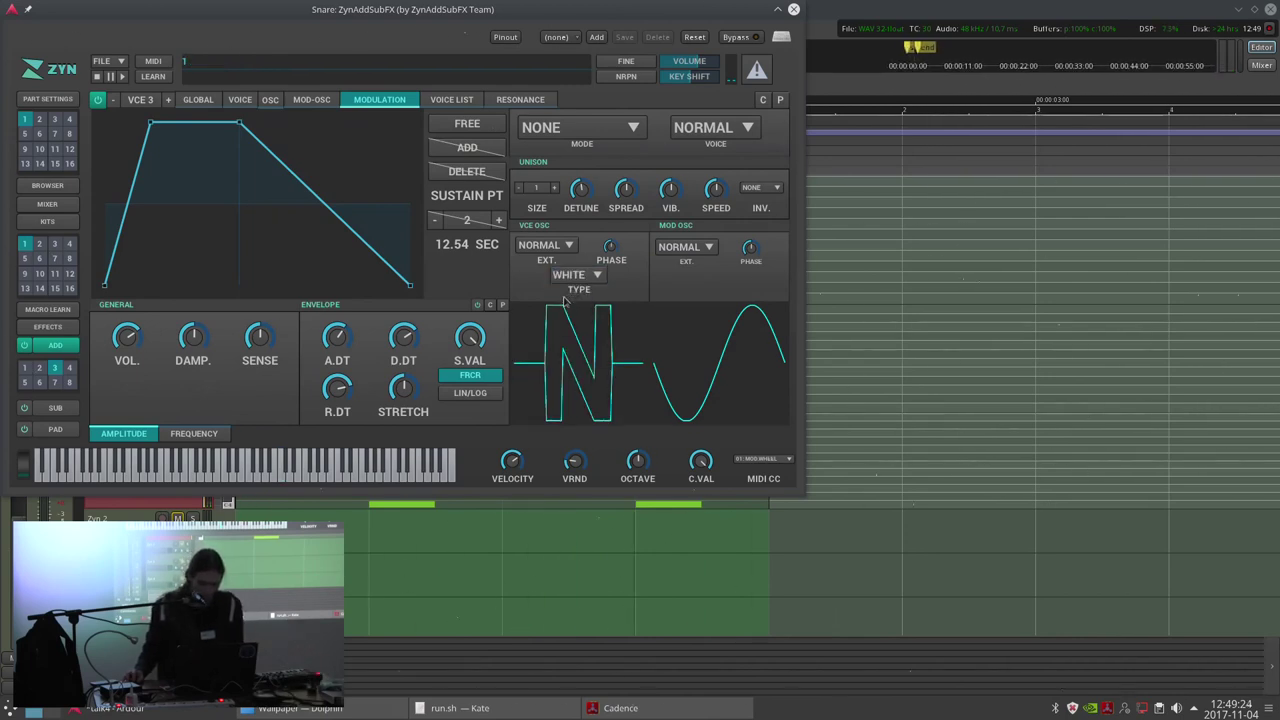
Enable voice 3's amplitude envelope with zero sustain and a decay time of 52, and raise the voice's volume.
click(246, 101)
mouse_move(136, 334)
mouse_down()
mouse_move(145, 290)
mouse_move(141, 333)
mouse_move(143, 320)
mouse_up()
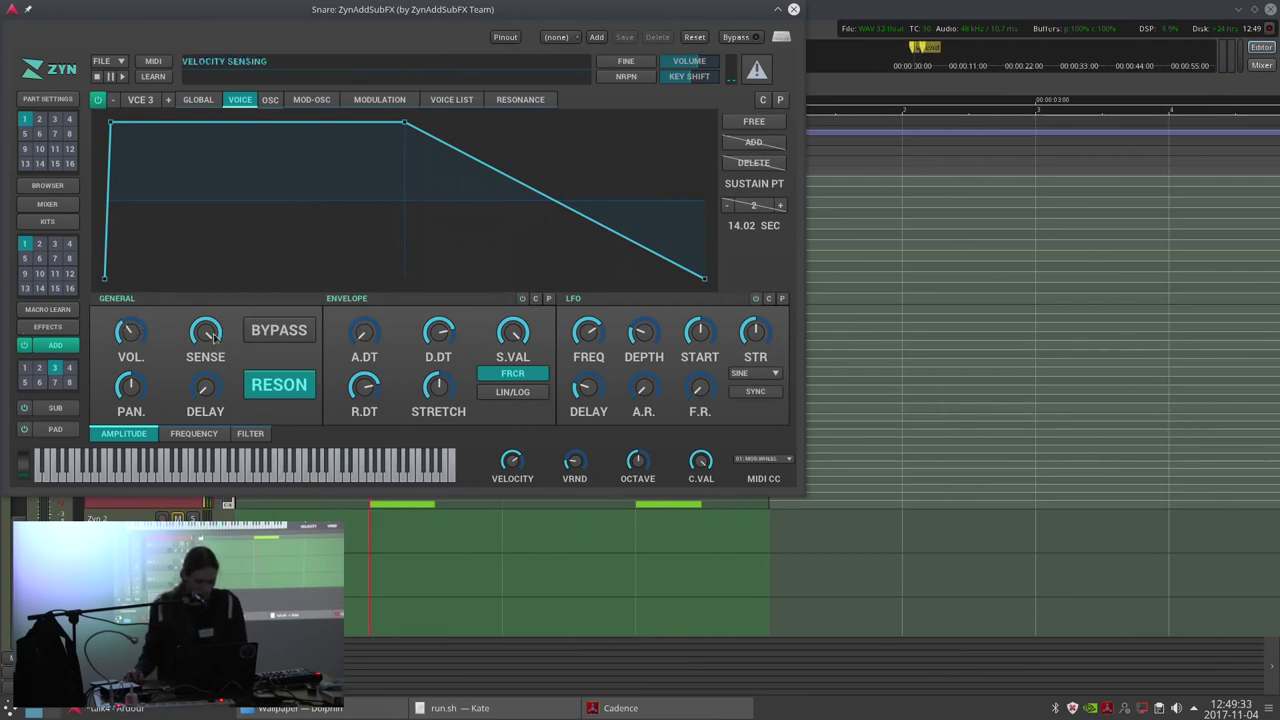
click(522, 298)
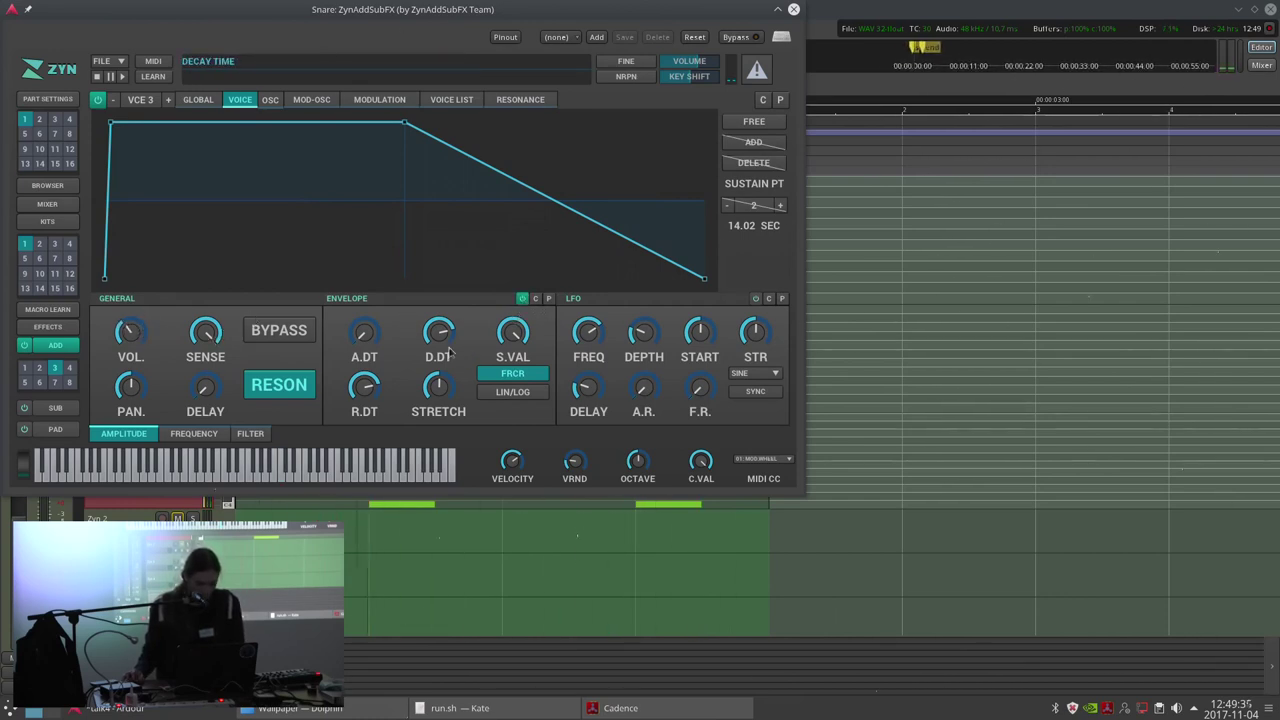
drag(505, 335, 491, 518)
drag(441, 334, 447, 392)
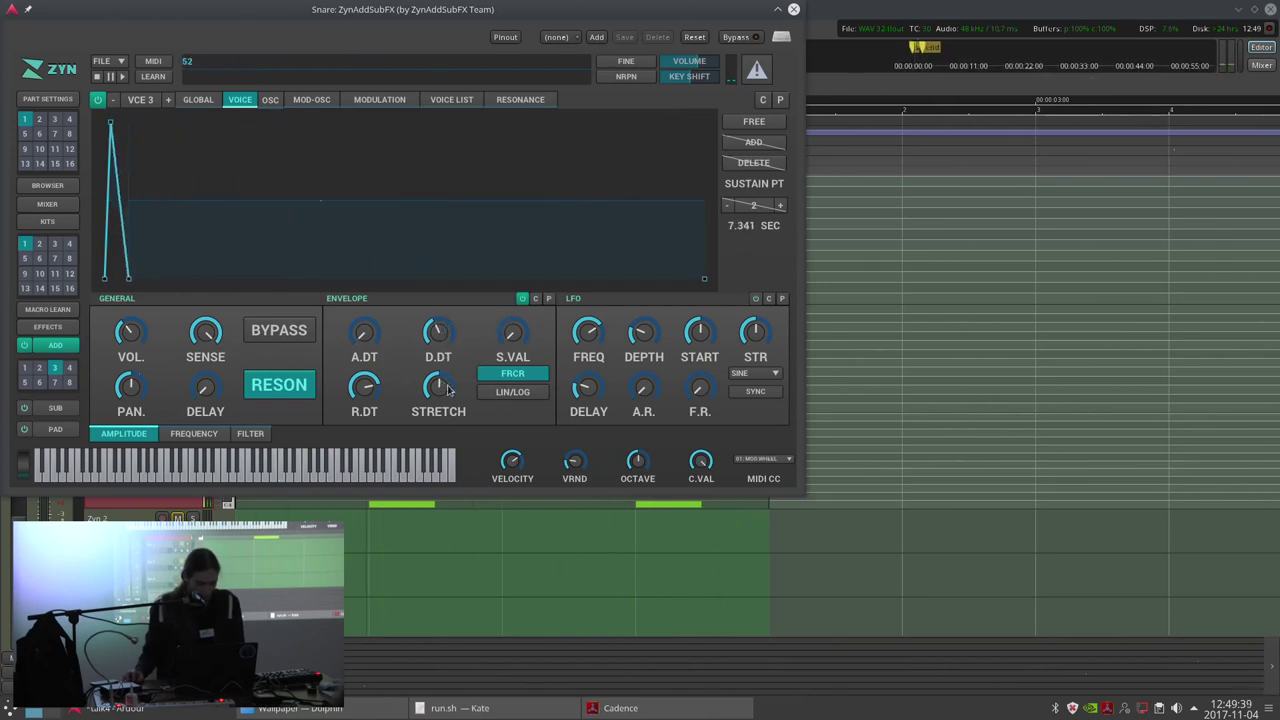
drag(126, 328, 132, 294)
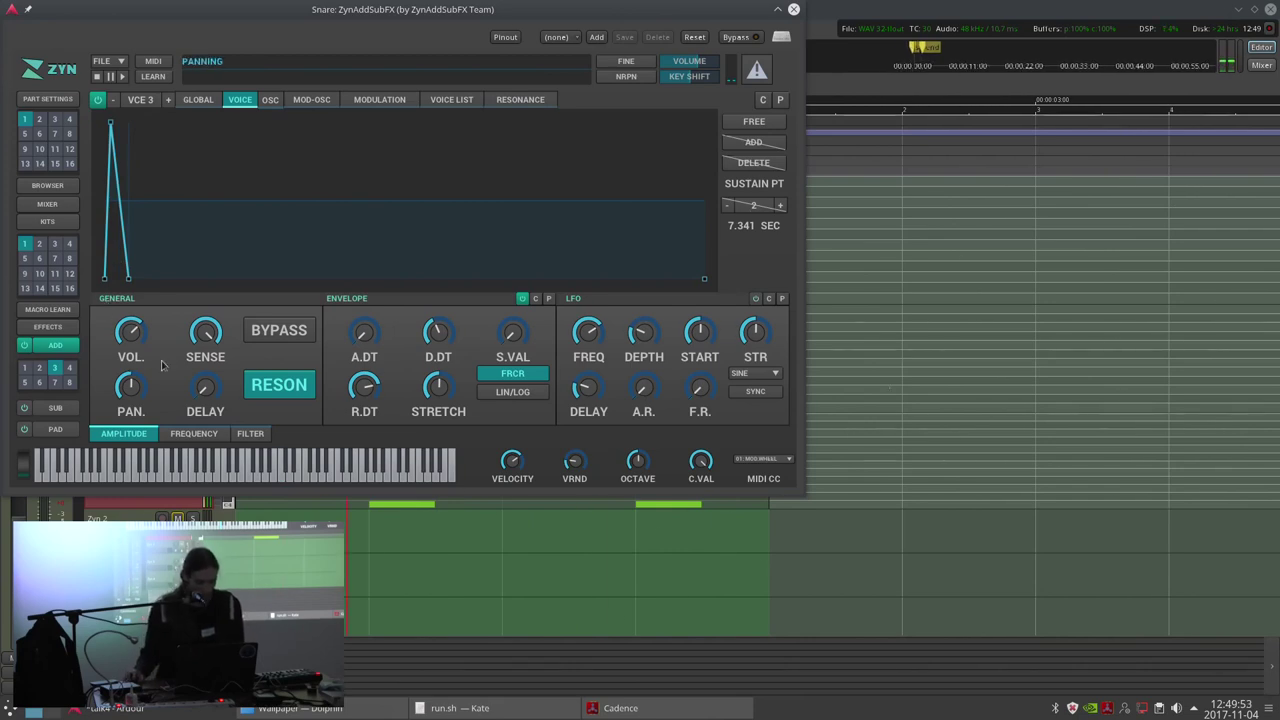
Enable voice 3's filter as type BP with a cutoff of about 3263 Hz and a lower Q.
click(194, 434)
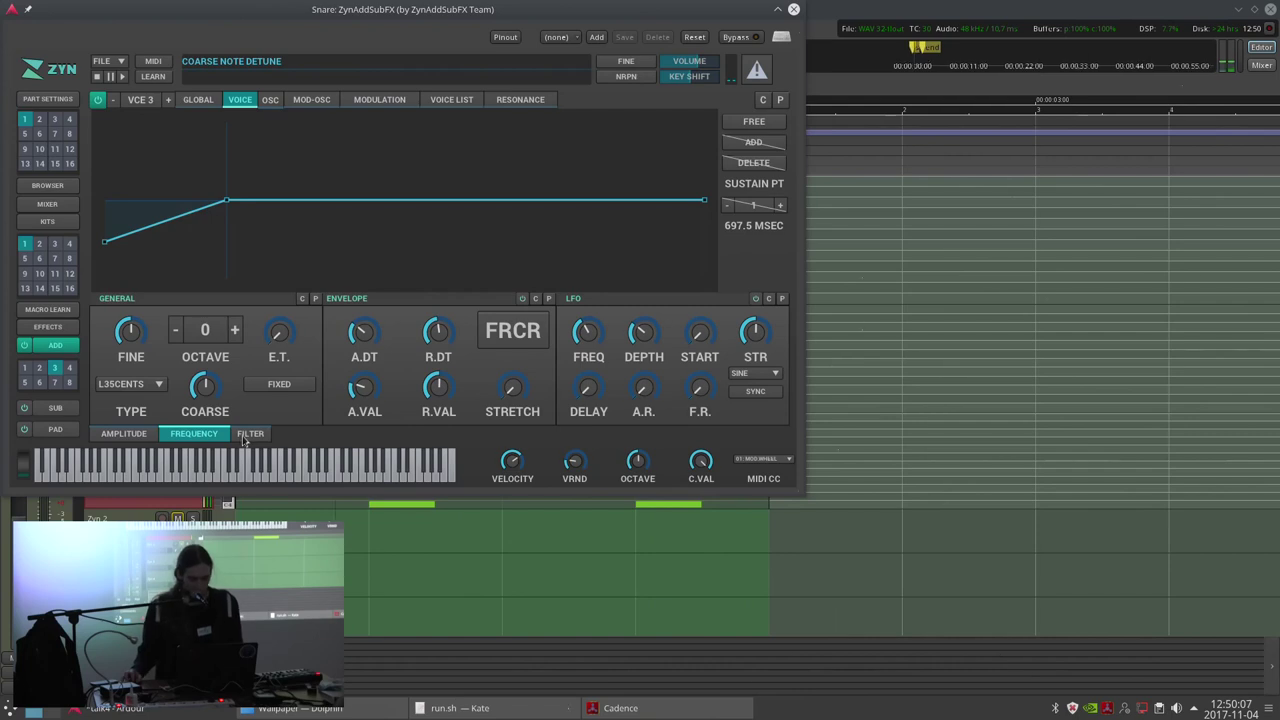
click(311, 99)
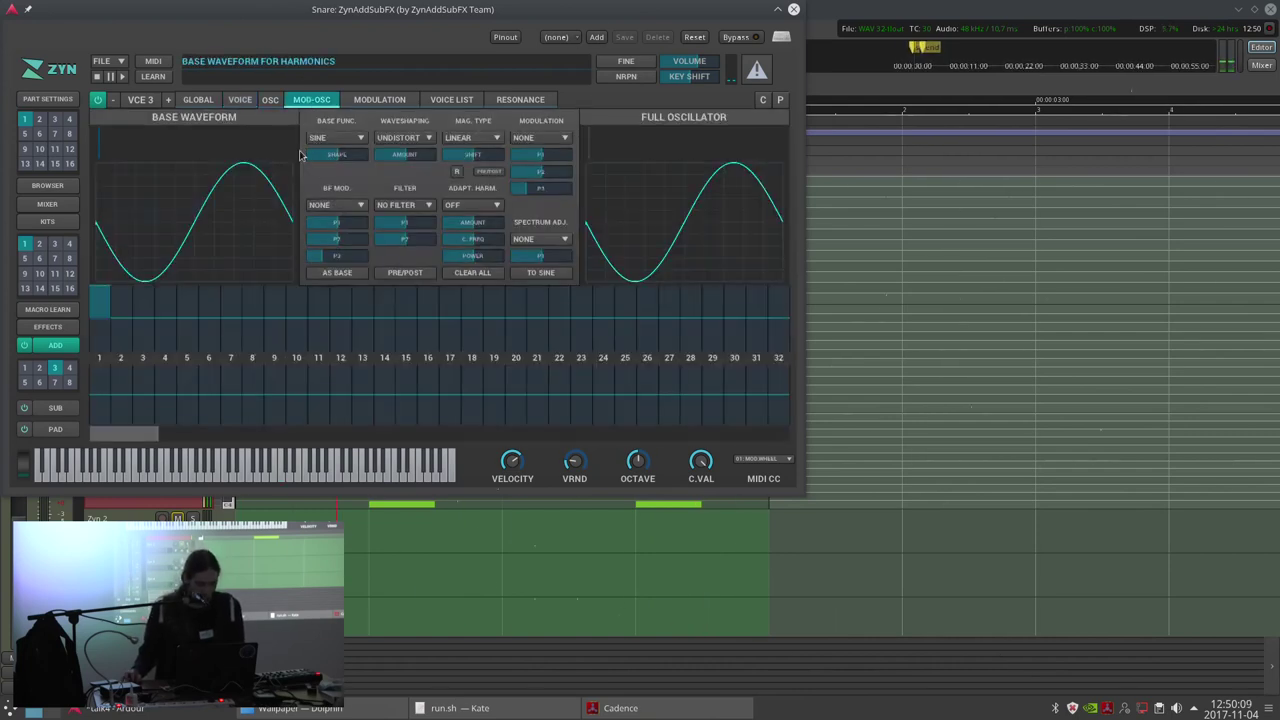
click(198, 100)
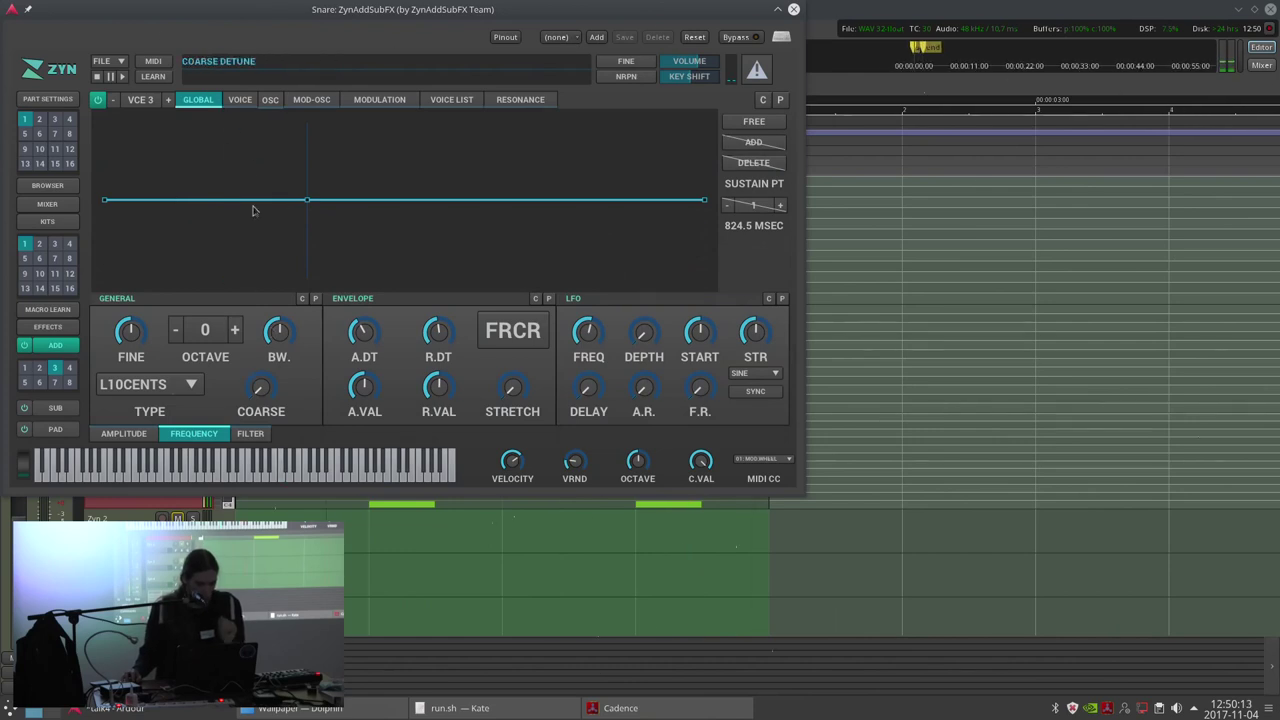
click(241, 101)
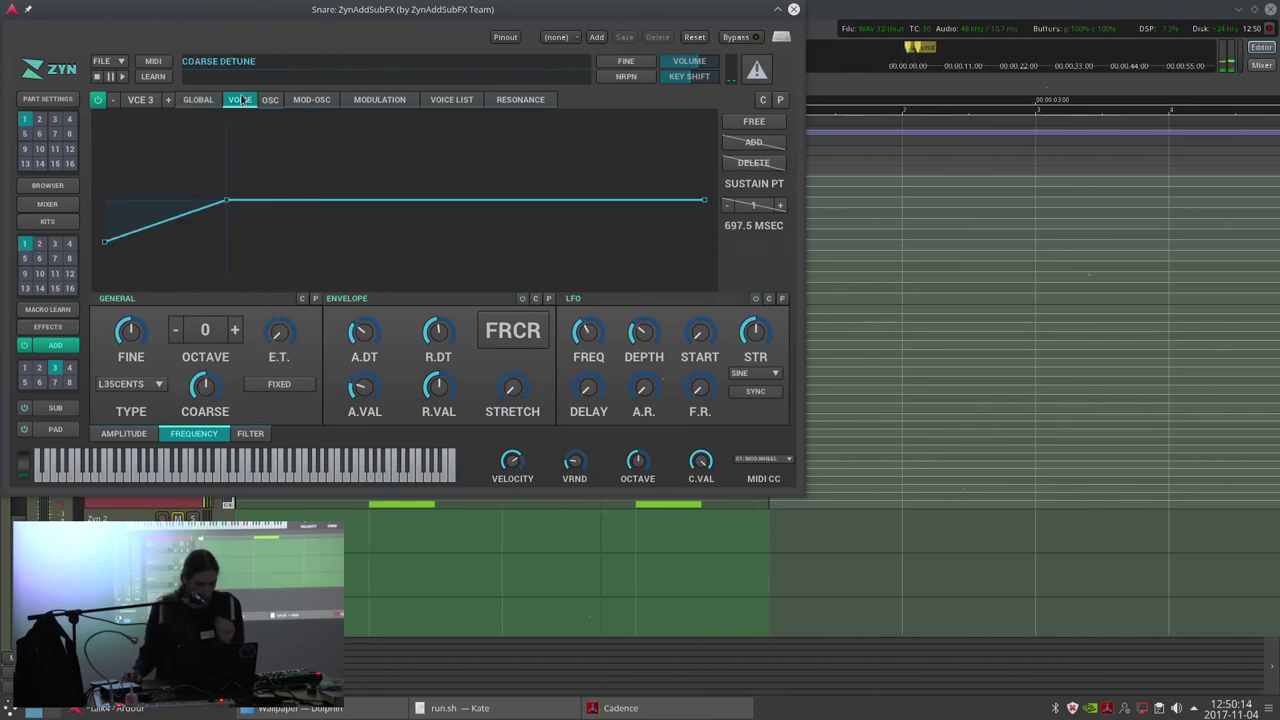
click(247, 434)
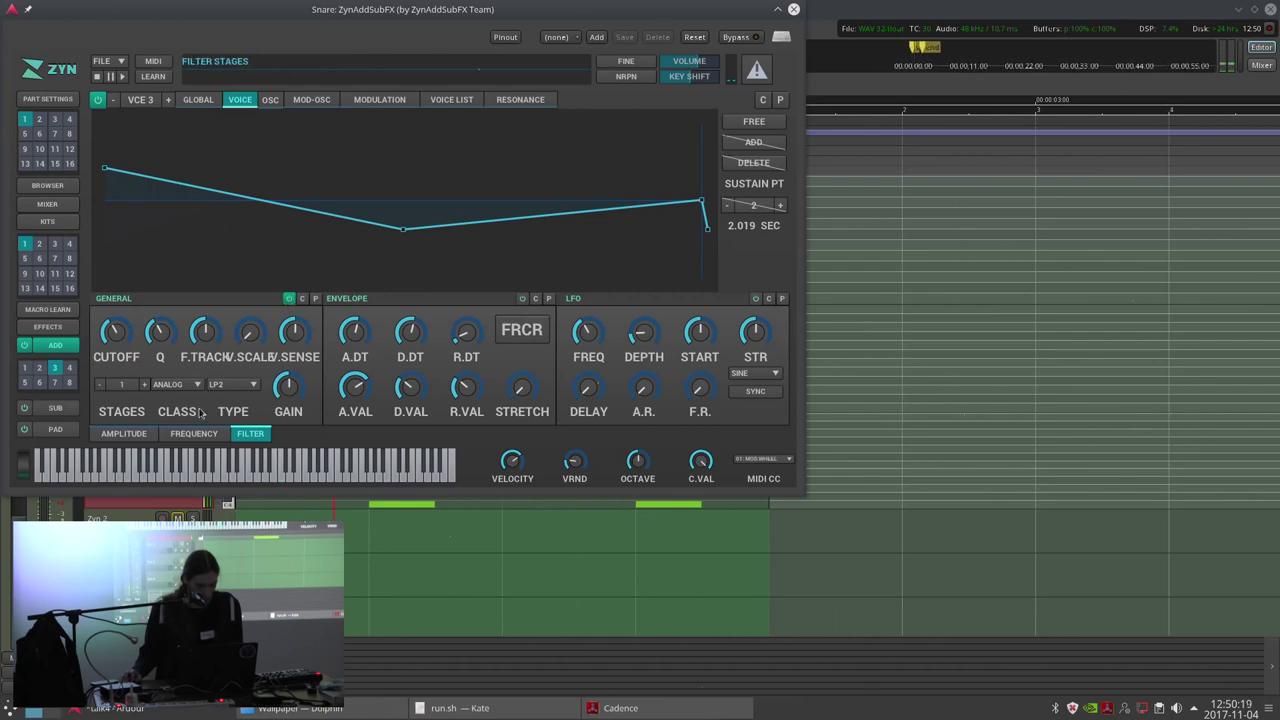
click(176, 385)
click(176, 385)
click(232, 384)
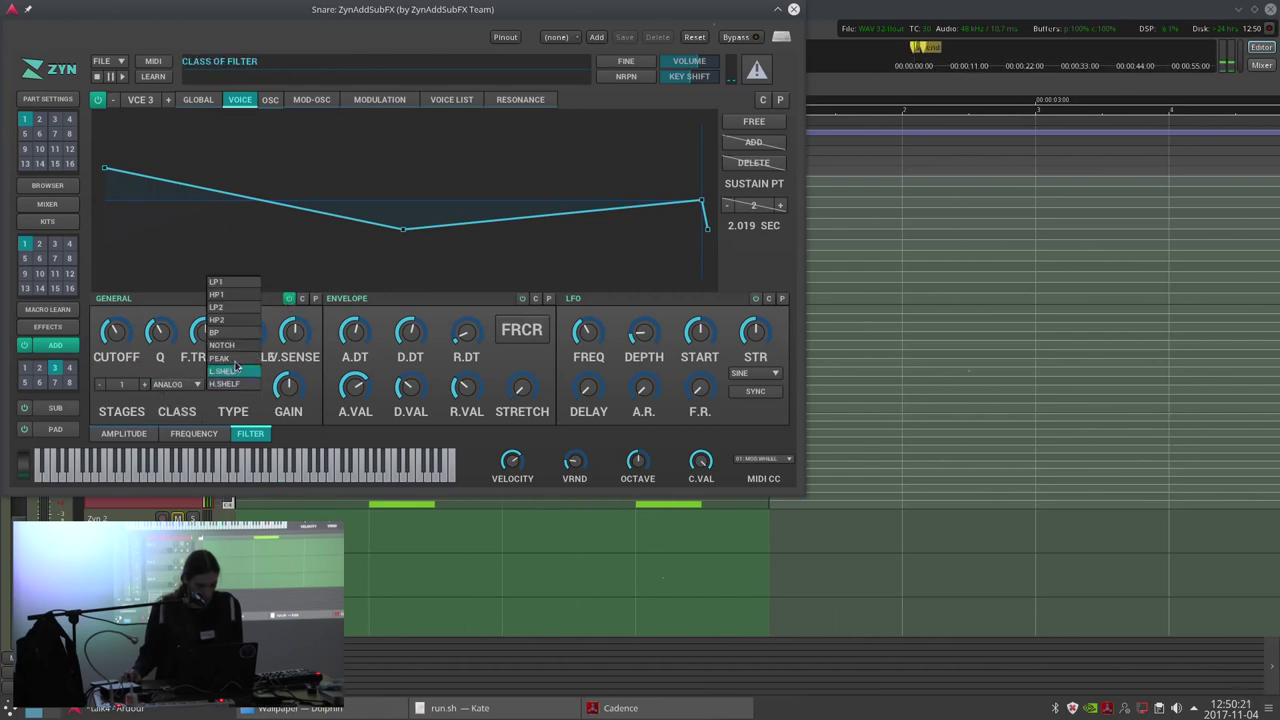
click(208, 332)
mouse_move(118, 341)
mouse_down()
mouse_move(117, 310)
mouse_move(157, 357)
mouse_move(124, 340)
mouse_up()
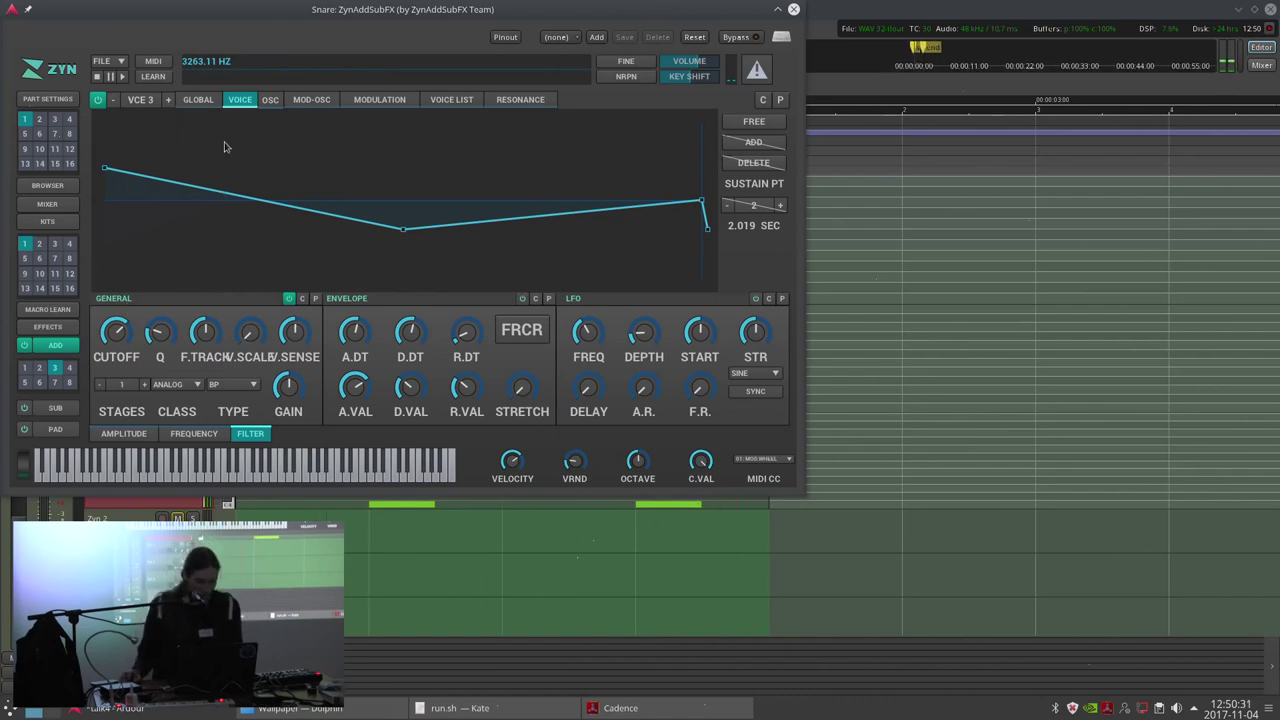
mouse_move(241, 20)
mouse_down()
mouse_move(249, 52)
mouse_move(241, 20)
mouse_up()
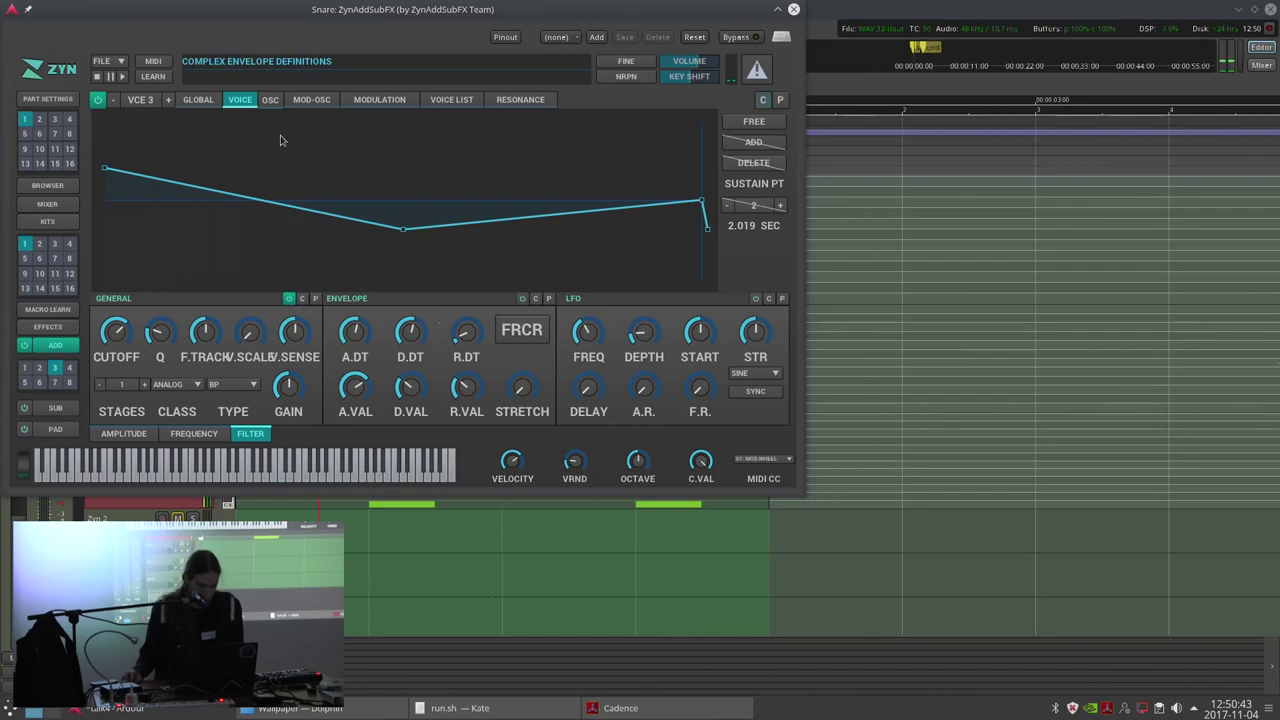
Switch to voice 4, enable it and set its oscillator's sound type to WHITE noise.
click(168, 99)
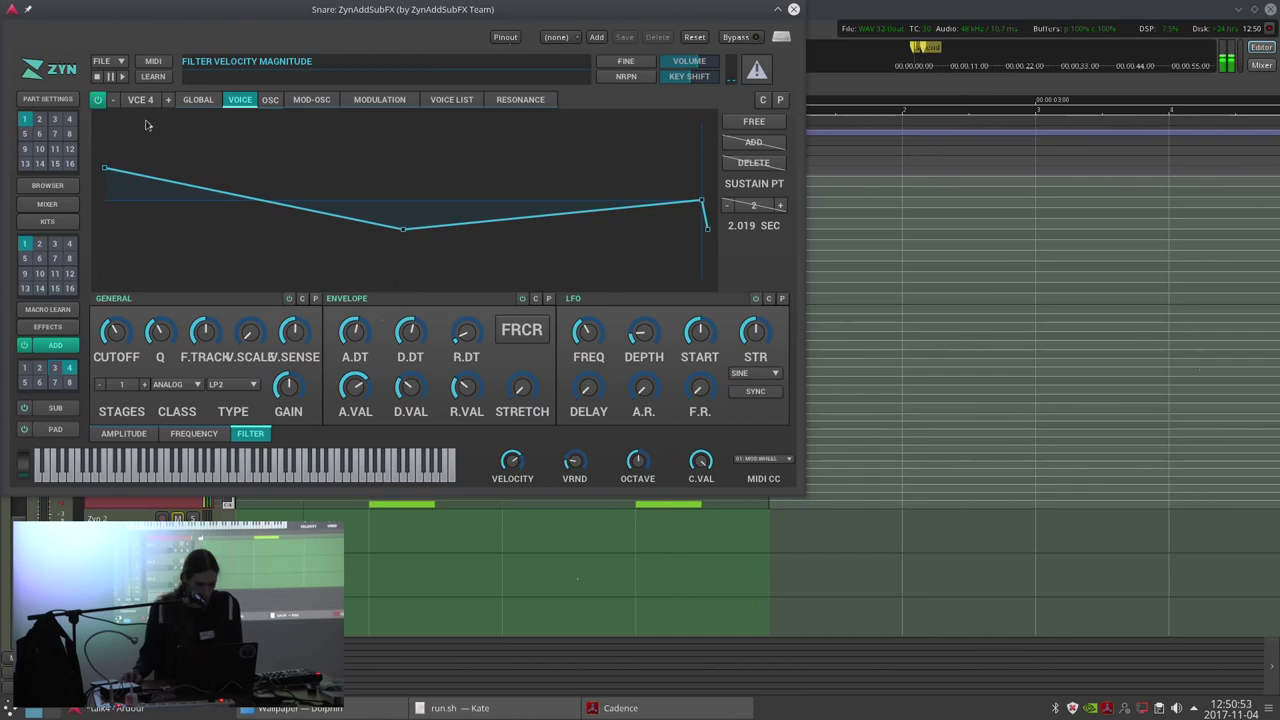
click(401, 101)
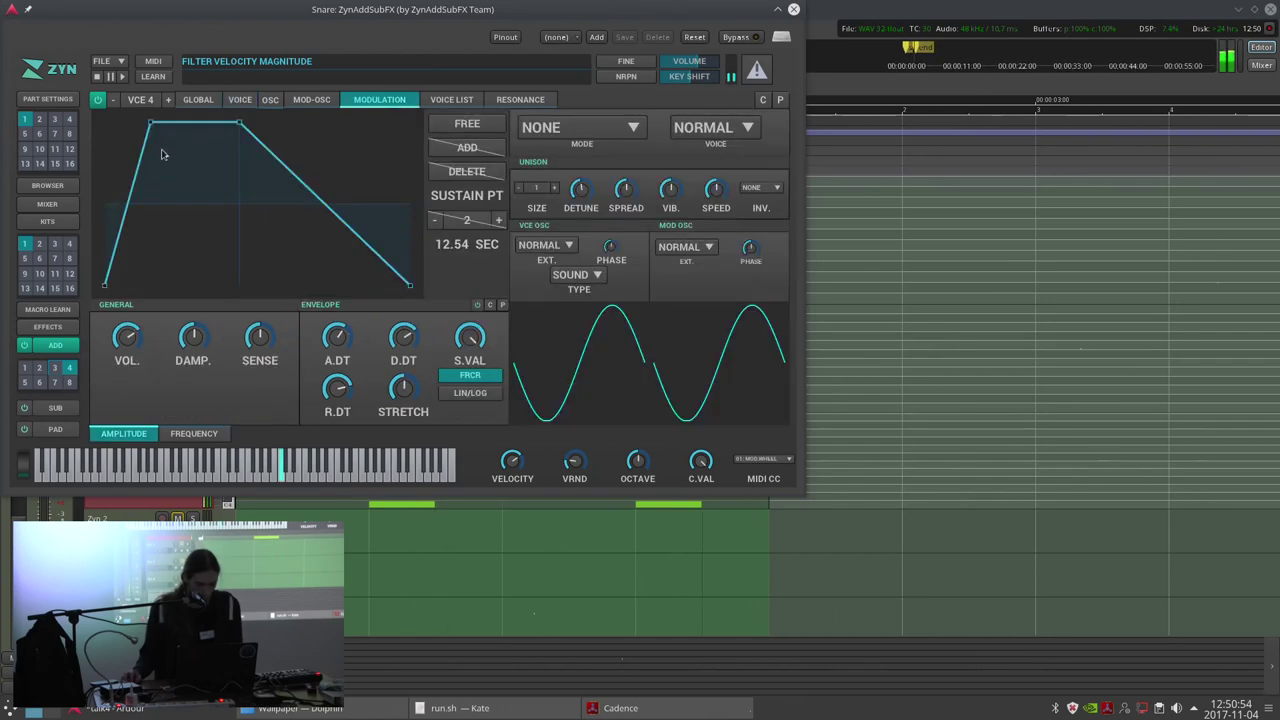
click(567, 274)
click(566, 291)
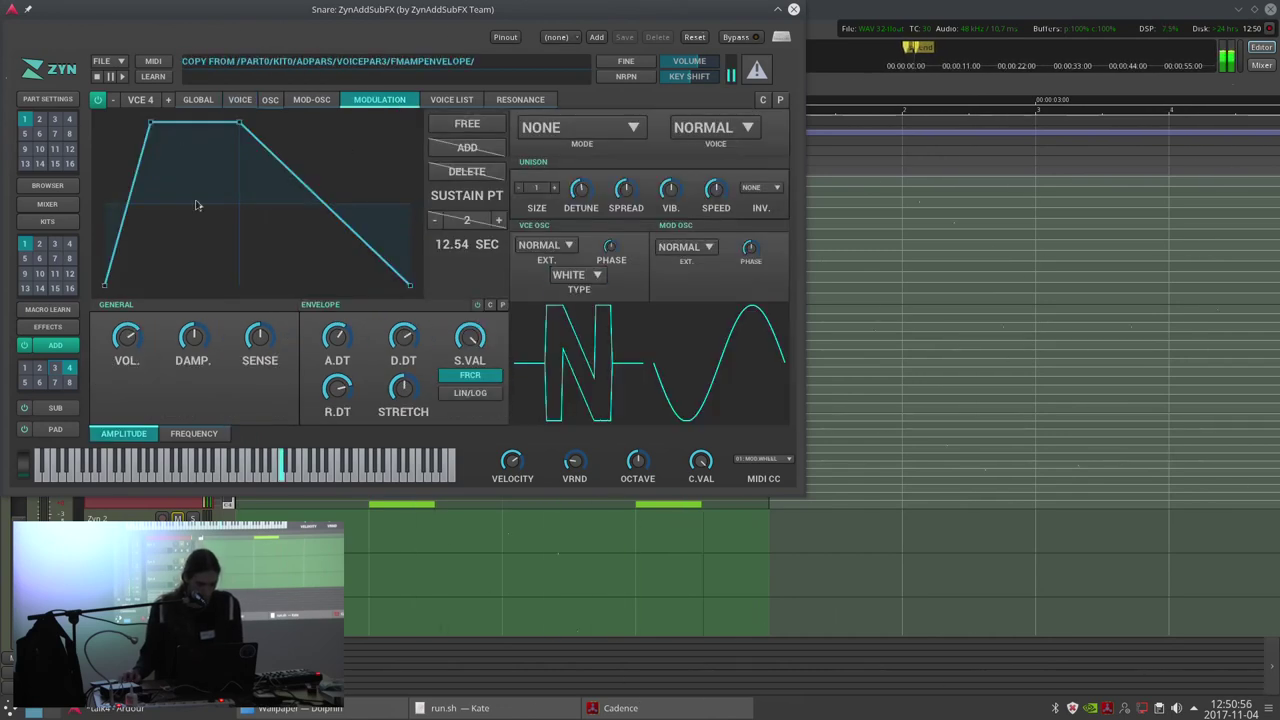
Enable voice 4's filter as type HP2 with a cutoff of 3605 Hz and a lower Q.
click(240, 99)
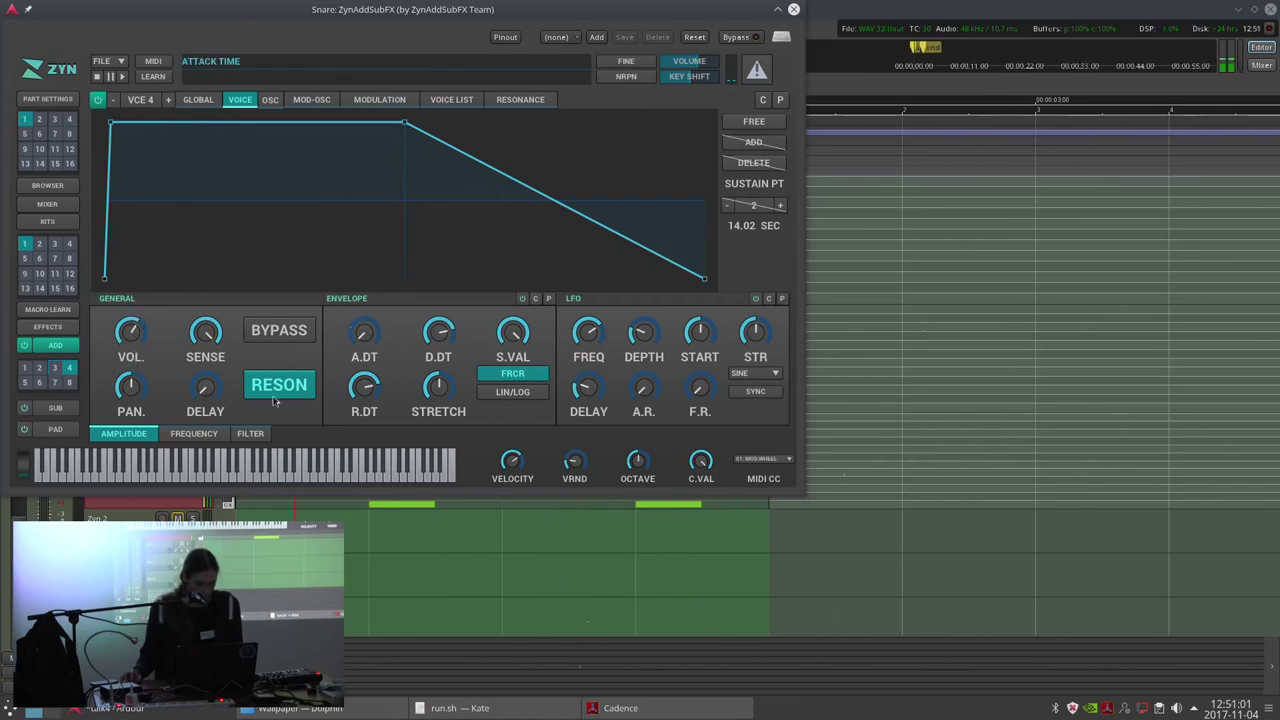
click(200, 436)
click(250, 433)
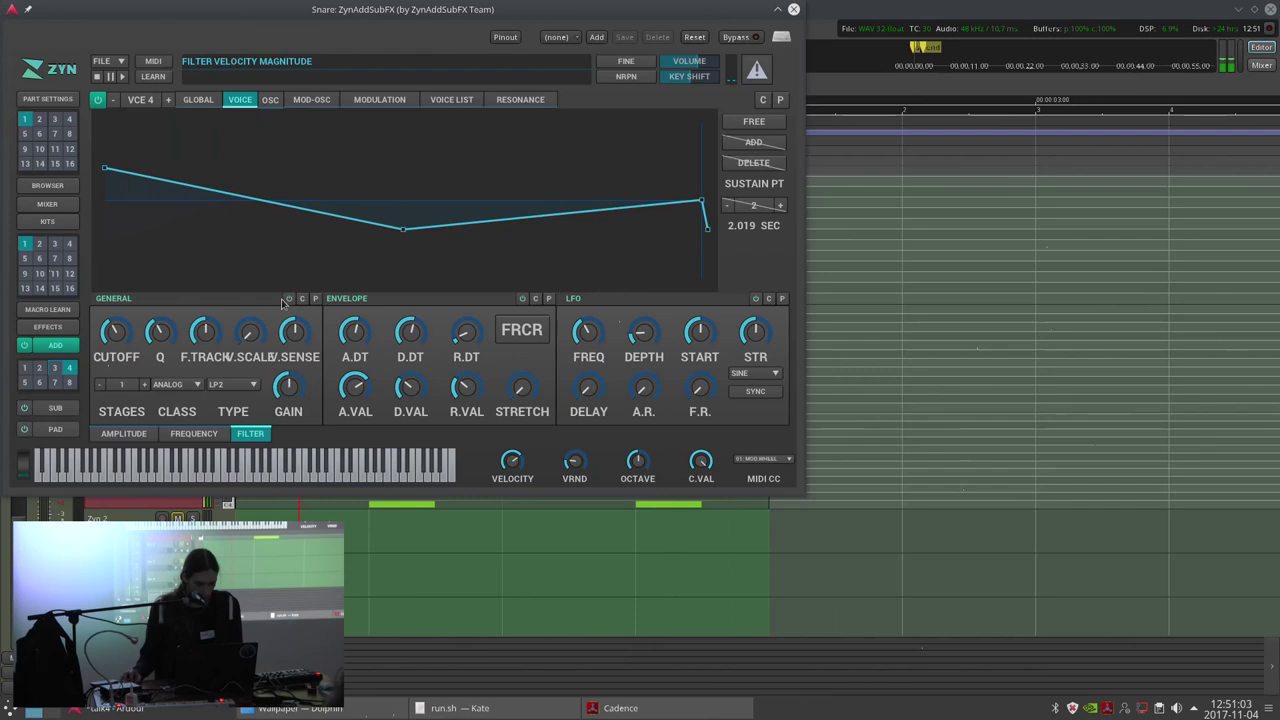
click(288, 299)
click(231, 385)
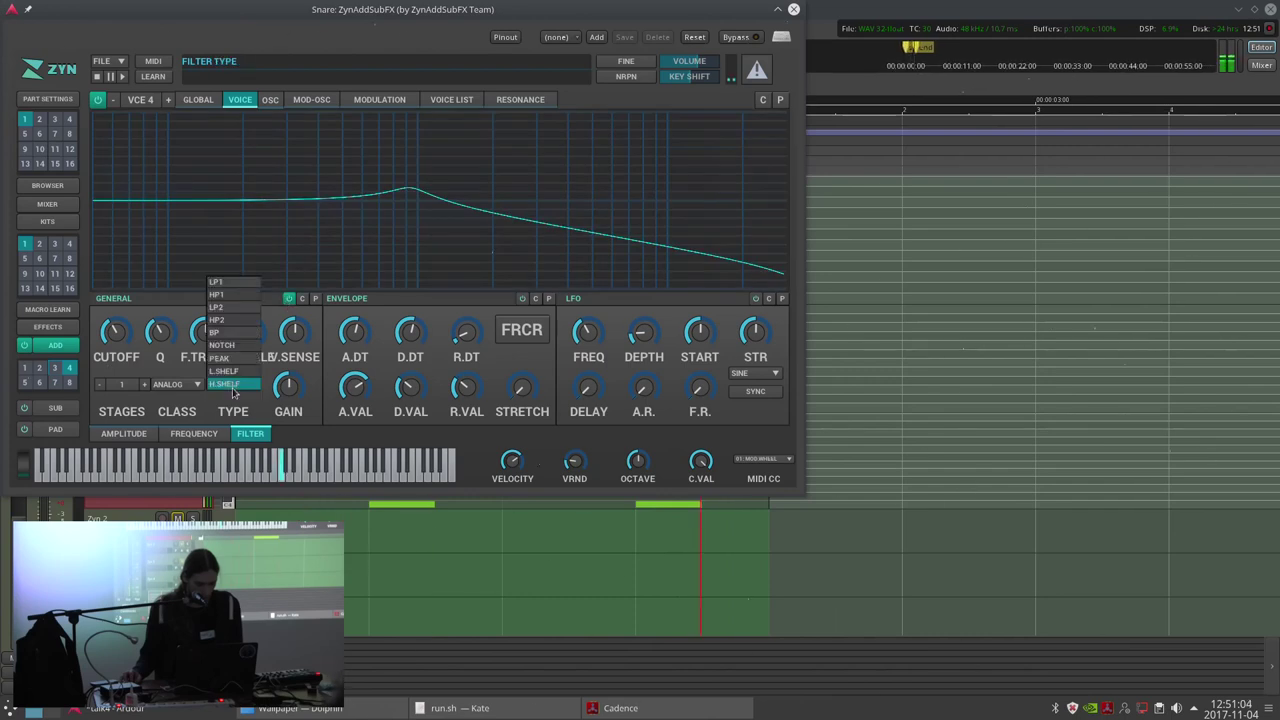
click(232, 319)
drag(116, 332, 145, 226)
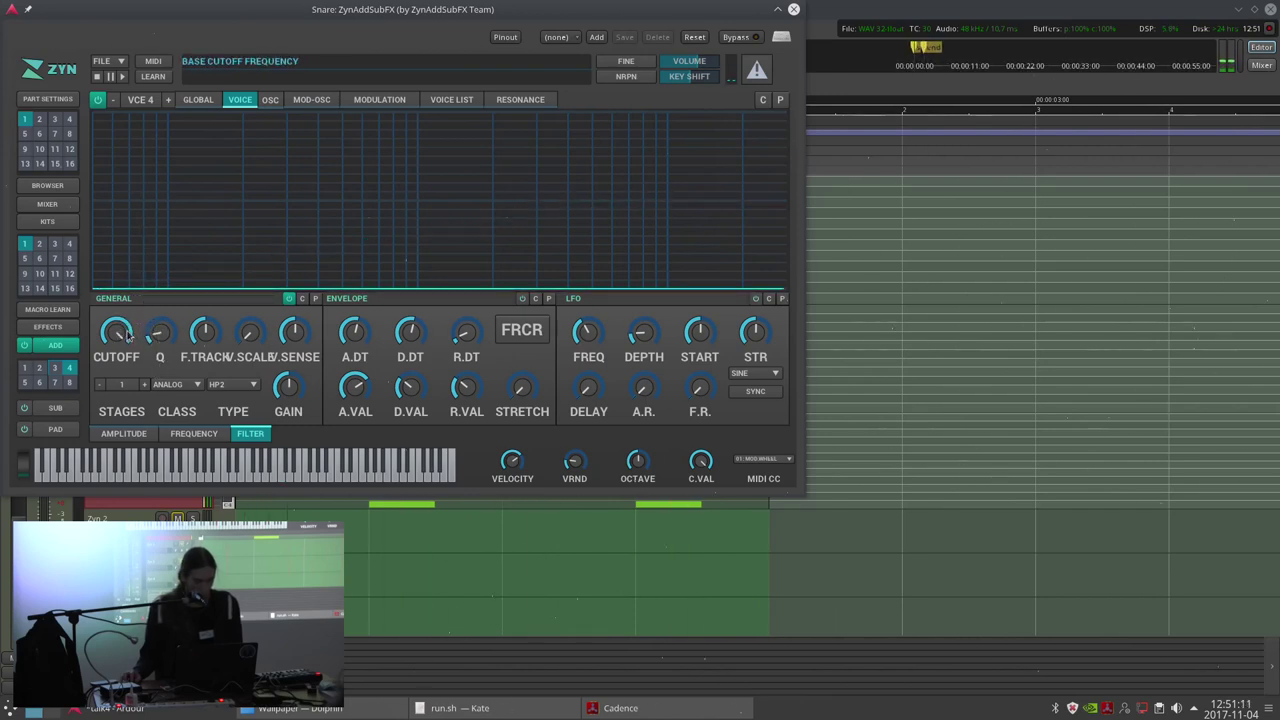
drag(123, 335, 123, 370)
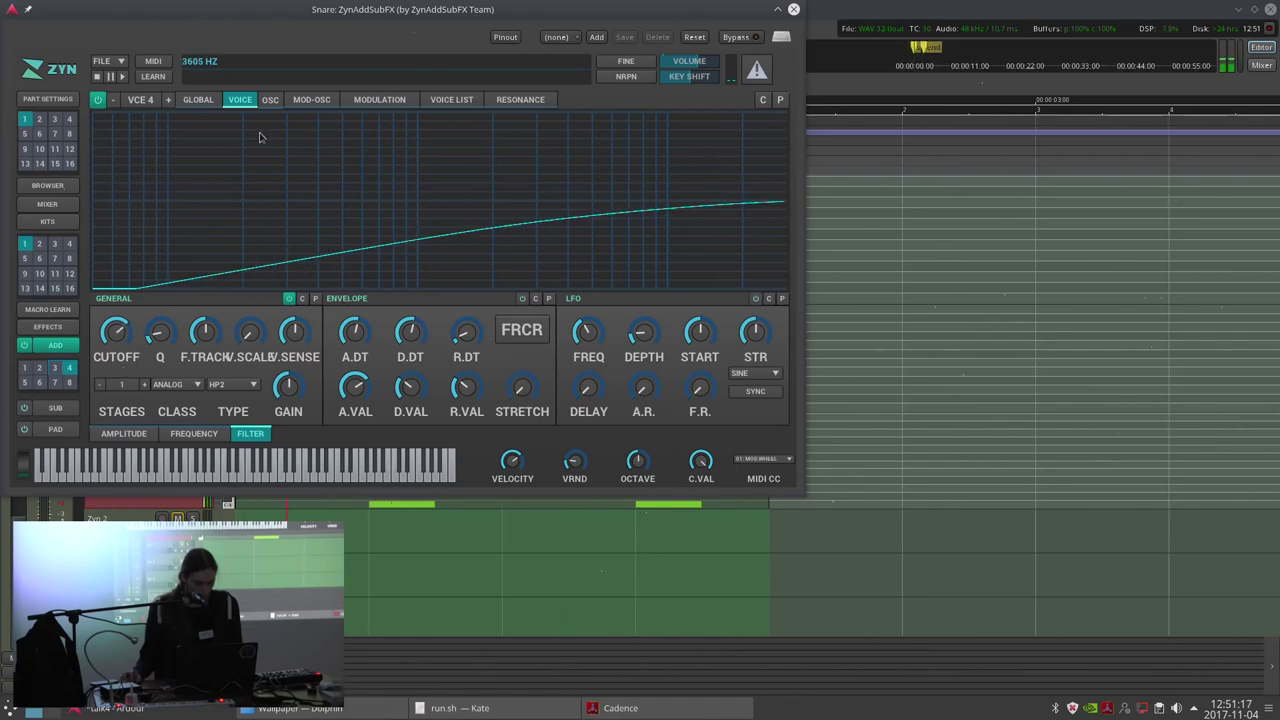
Enable voice 4's amplitude envelope with zero sustain and a short decay, and raise the voice's volume to 102.
click(194, 436)
click(123, 434)
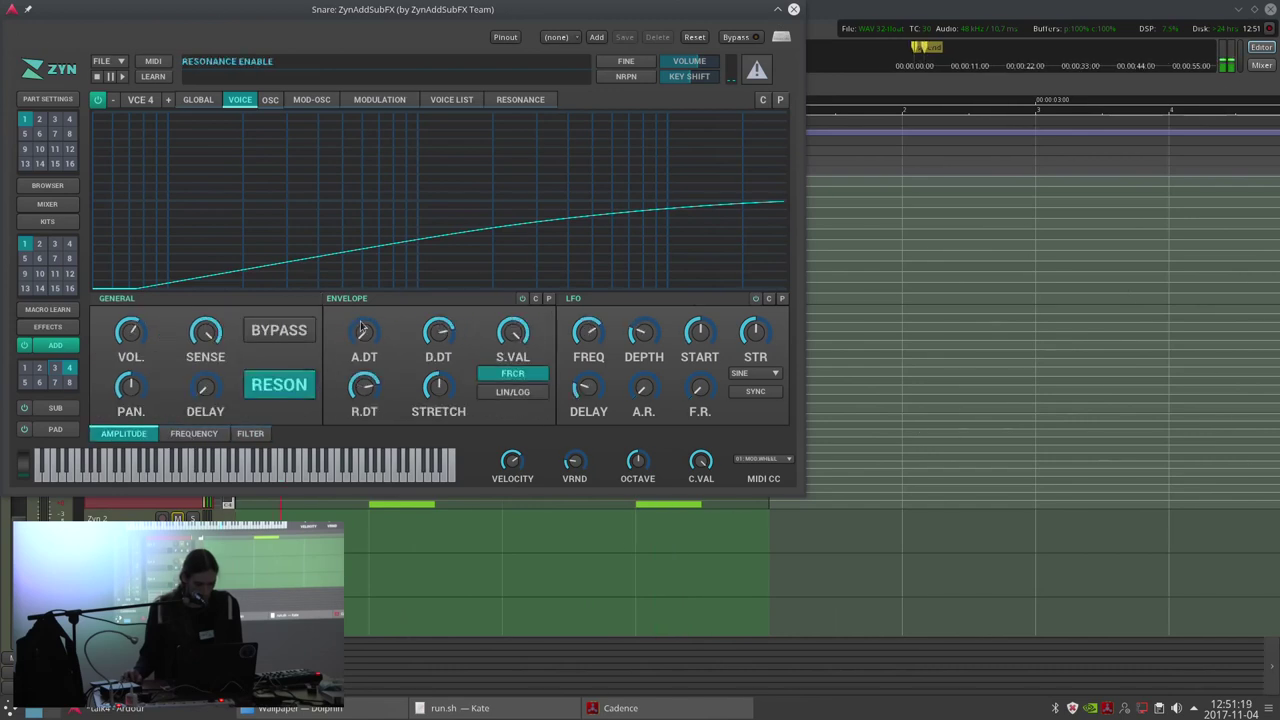
click(518, 301)
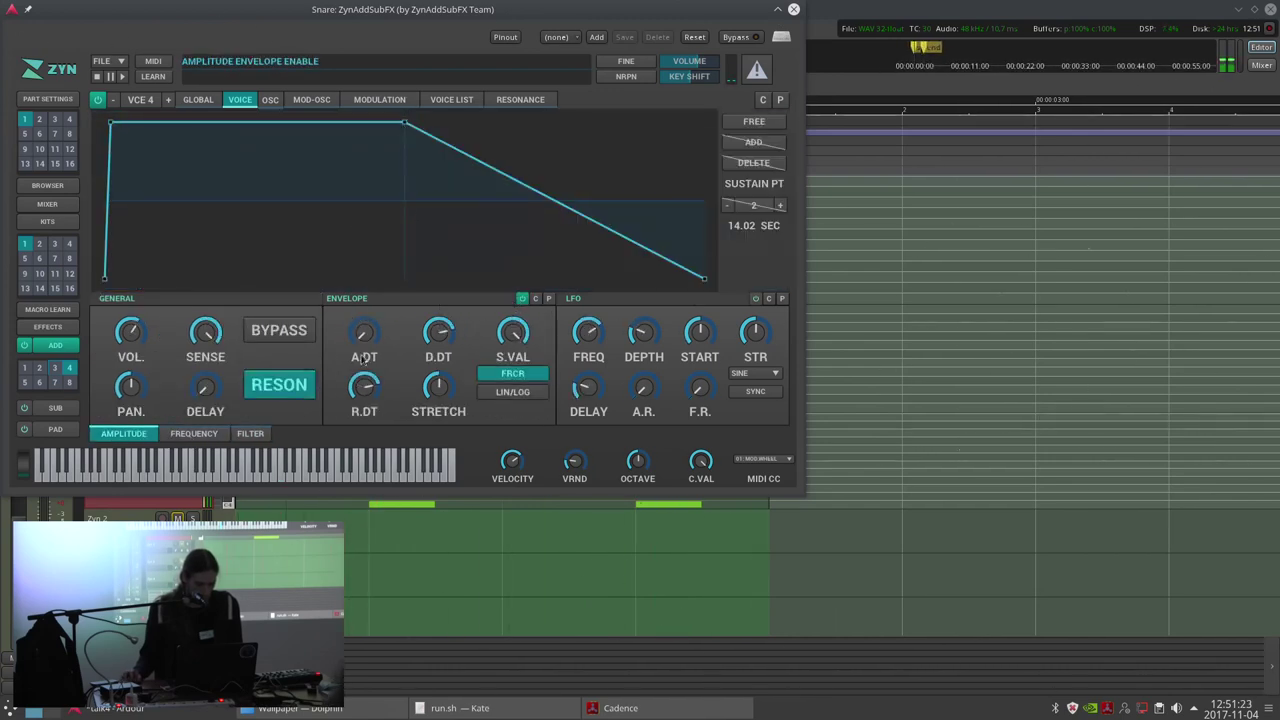
drag(509, 343, 477, 540)
scroll(447, 334, down, 4)
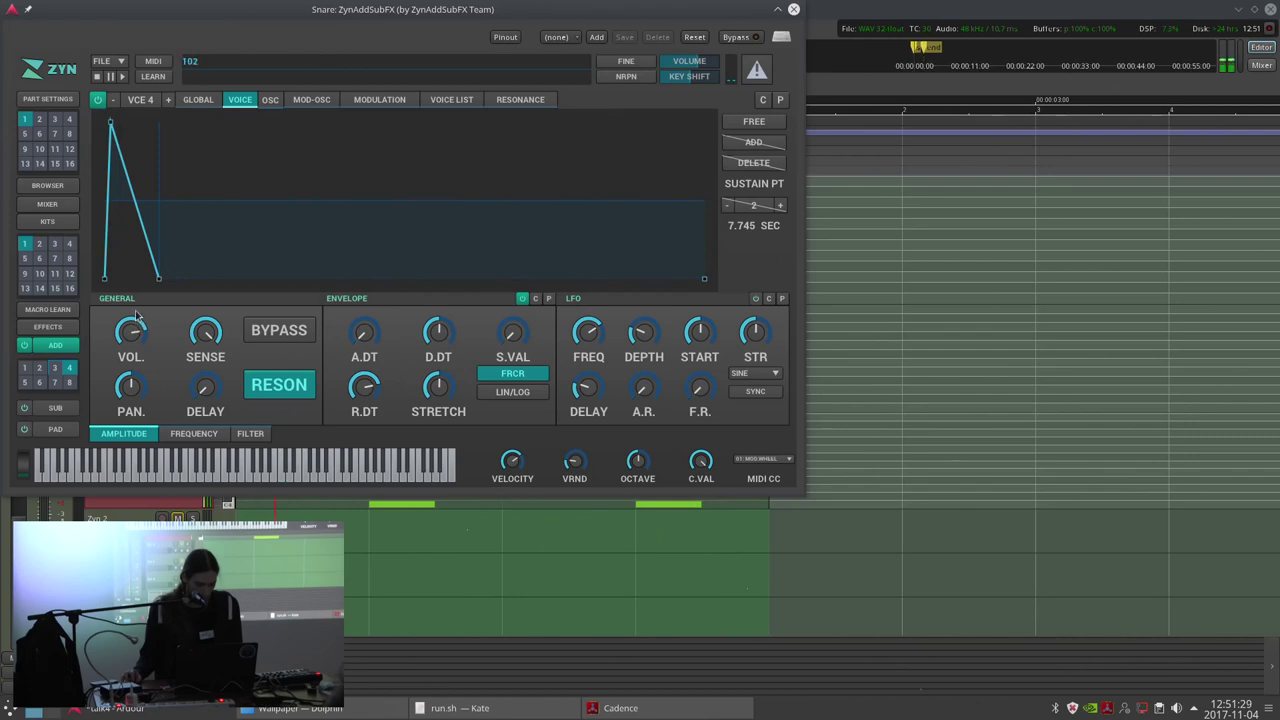
scroll(430, 340, down, 4)
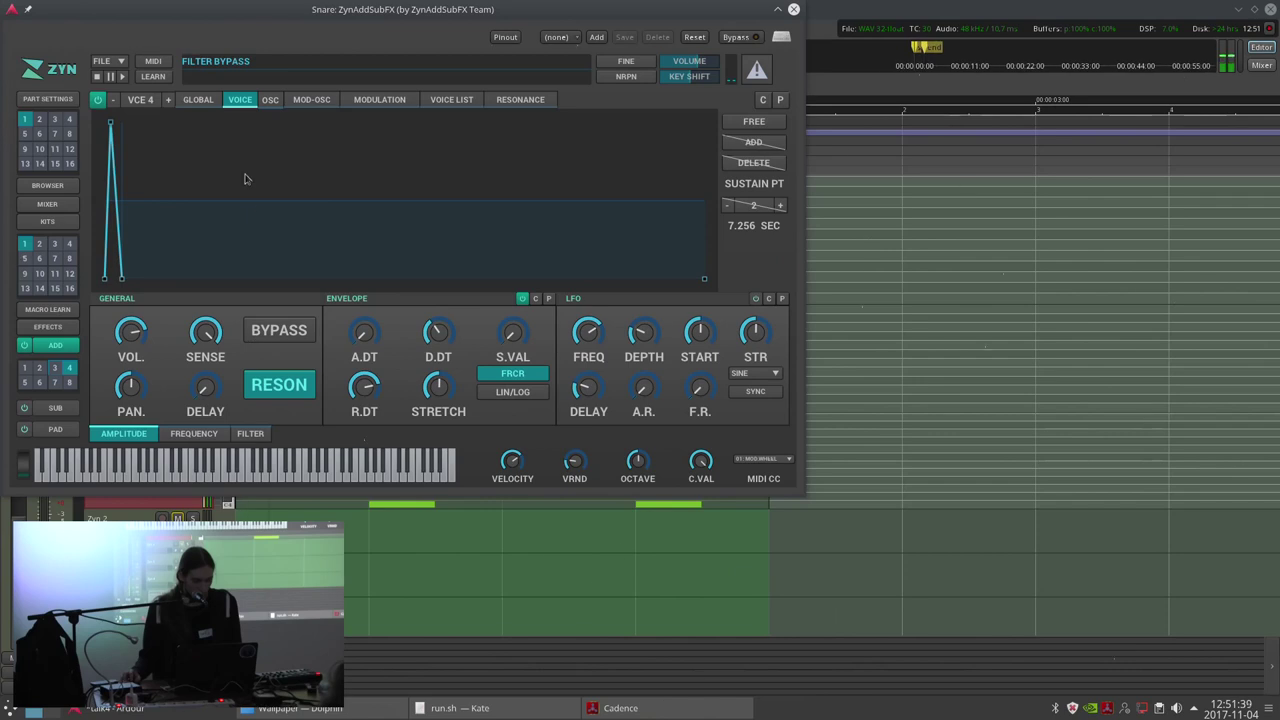
Enable voices 2 and 1 again so that all four Snare voices play together.
click(114, 104)
click(114, 104)
click(100, 103)
click(113, 103)
click(98, 100)
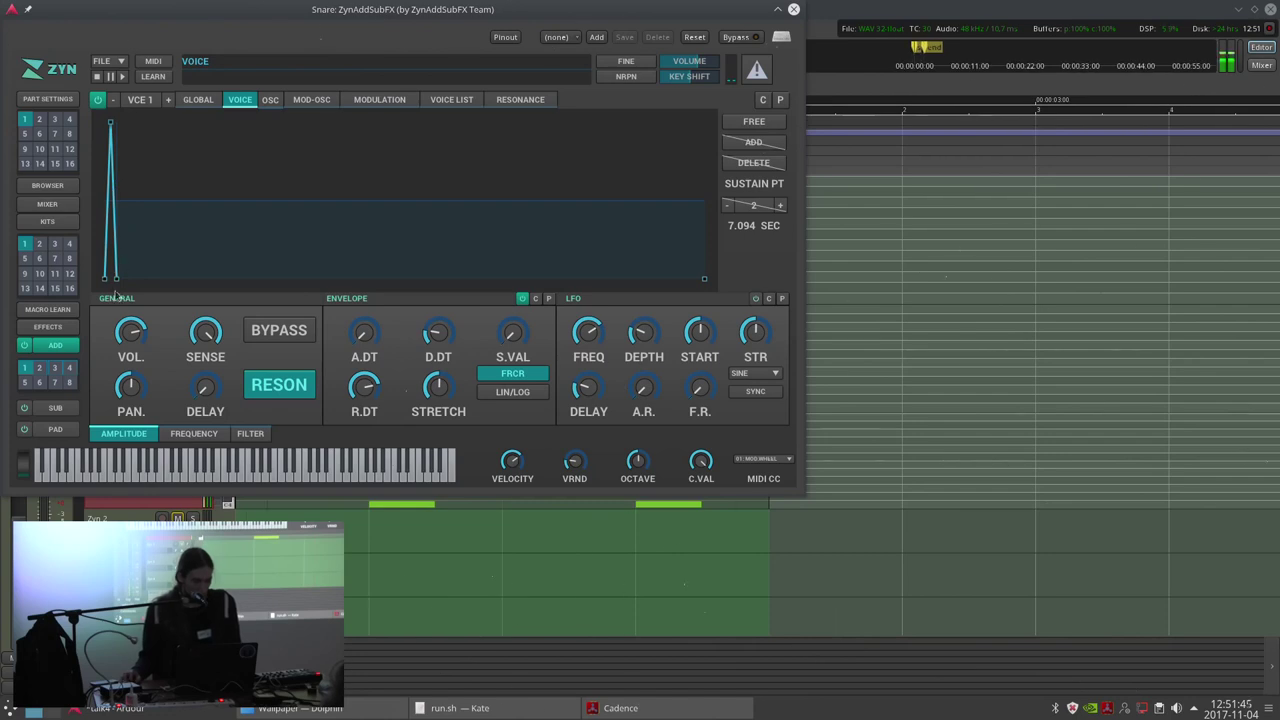
Add a distortion as the first insertion effect of the Snare synth and route it to PART1.
click(48, 327)
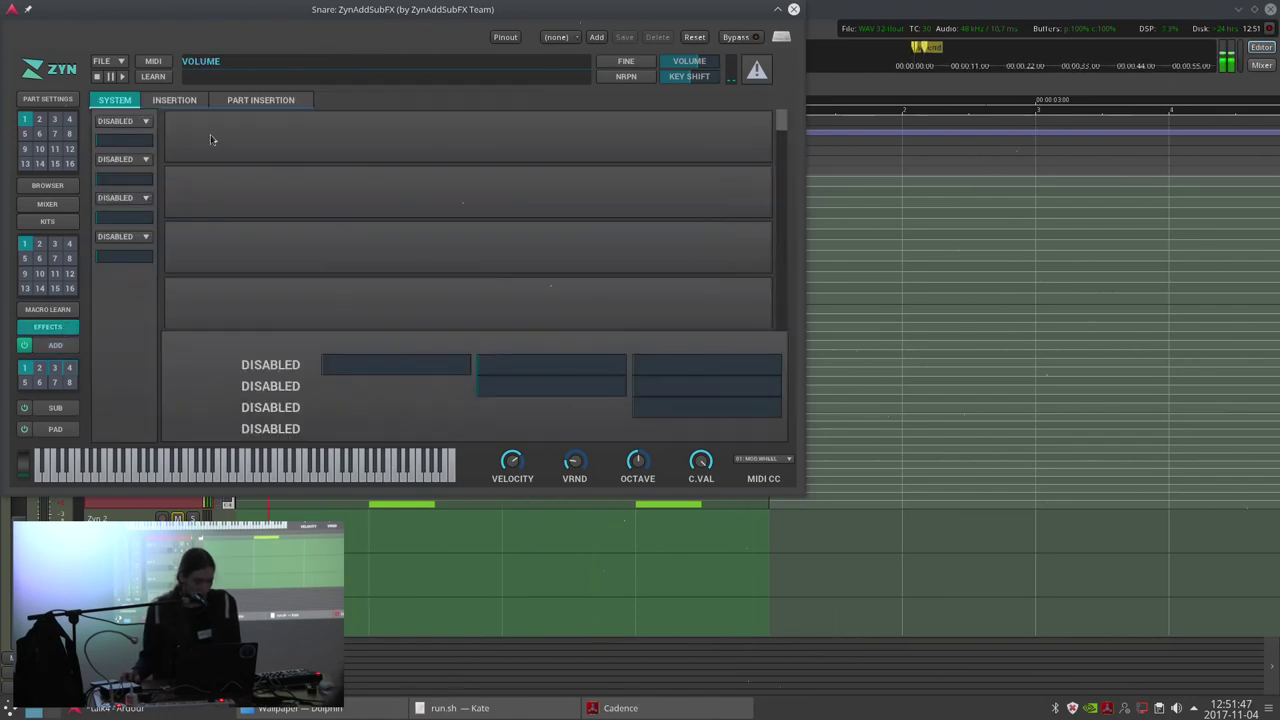
click(257, 105)
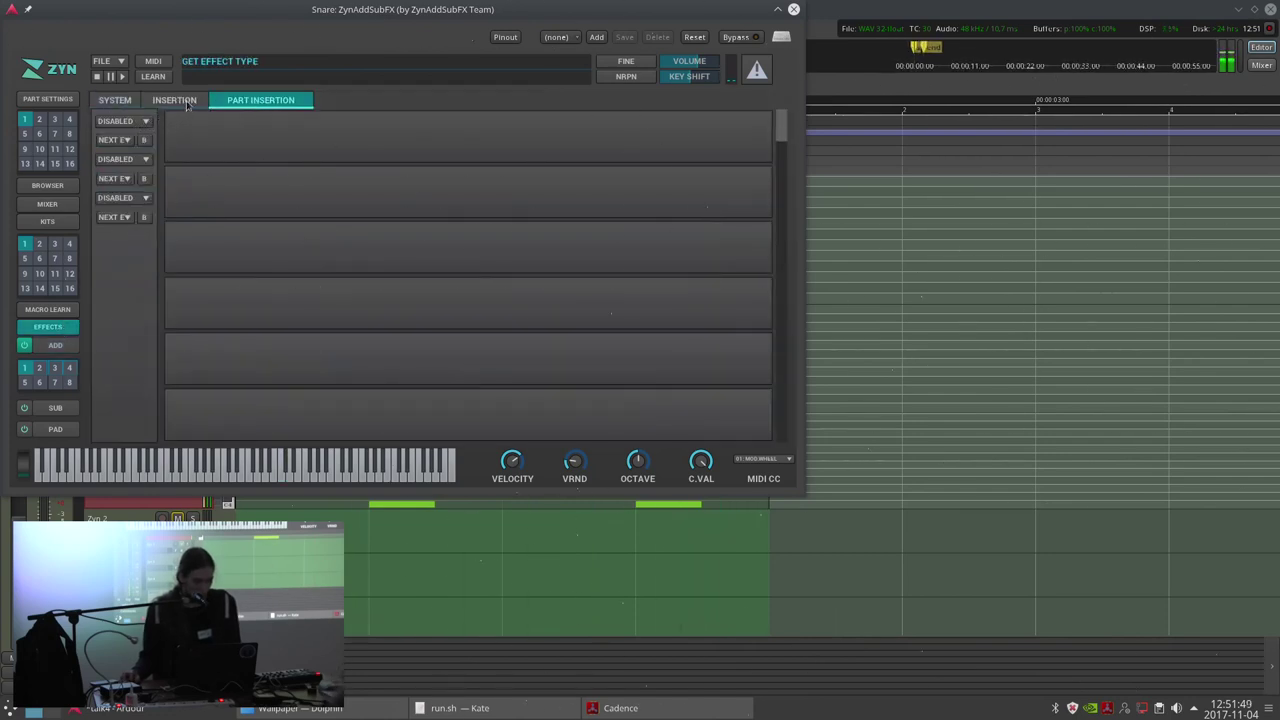
click(187, 105)
click(135, 118)
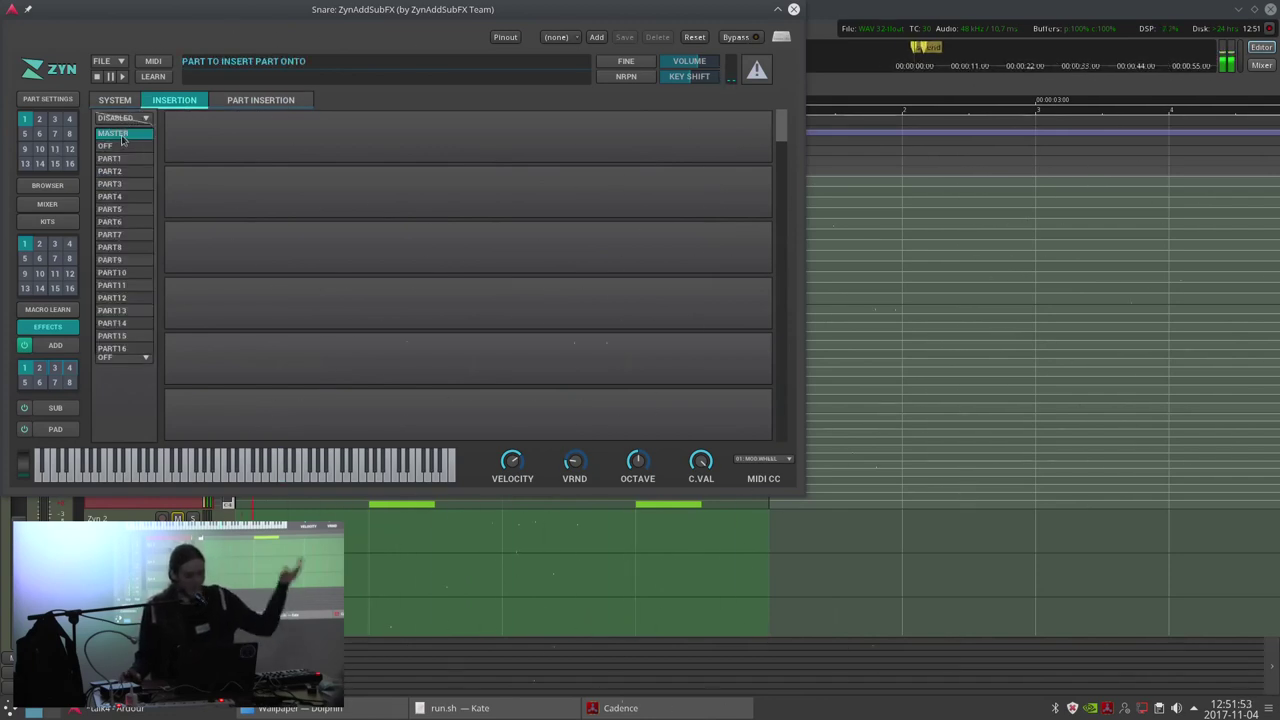
click(112, 158)
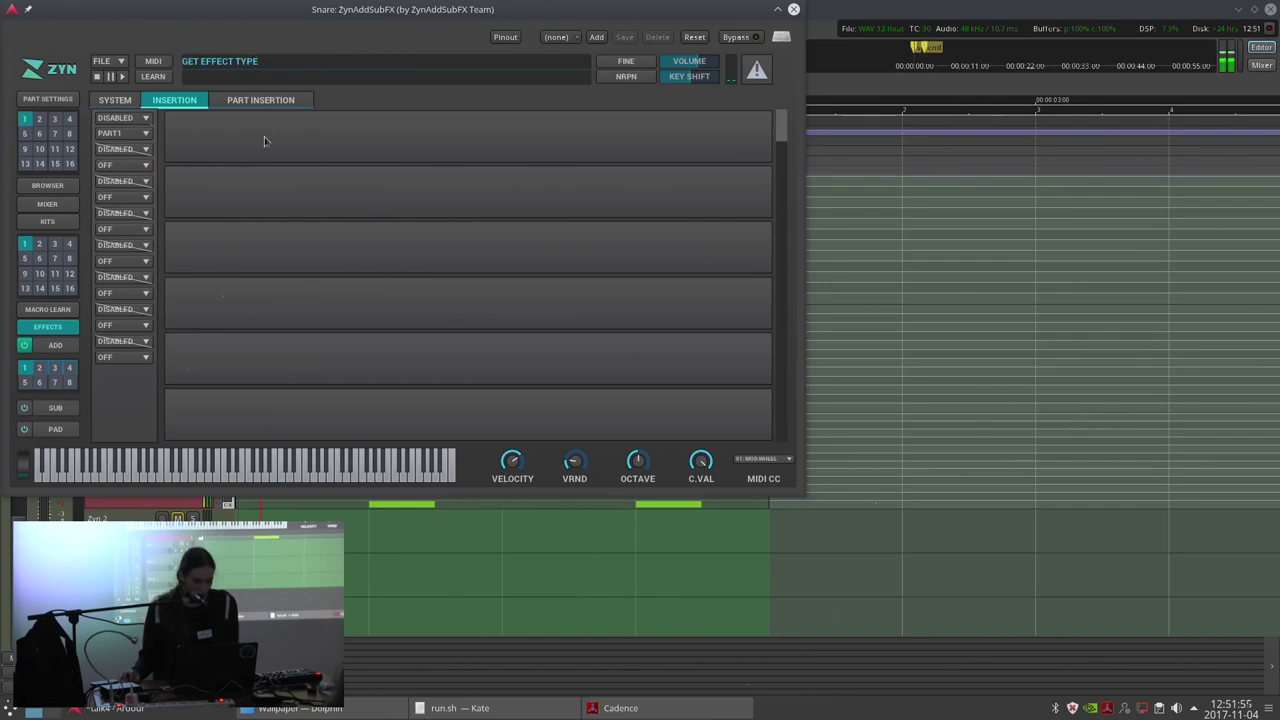
click(122, 118)
click(118, 190)
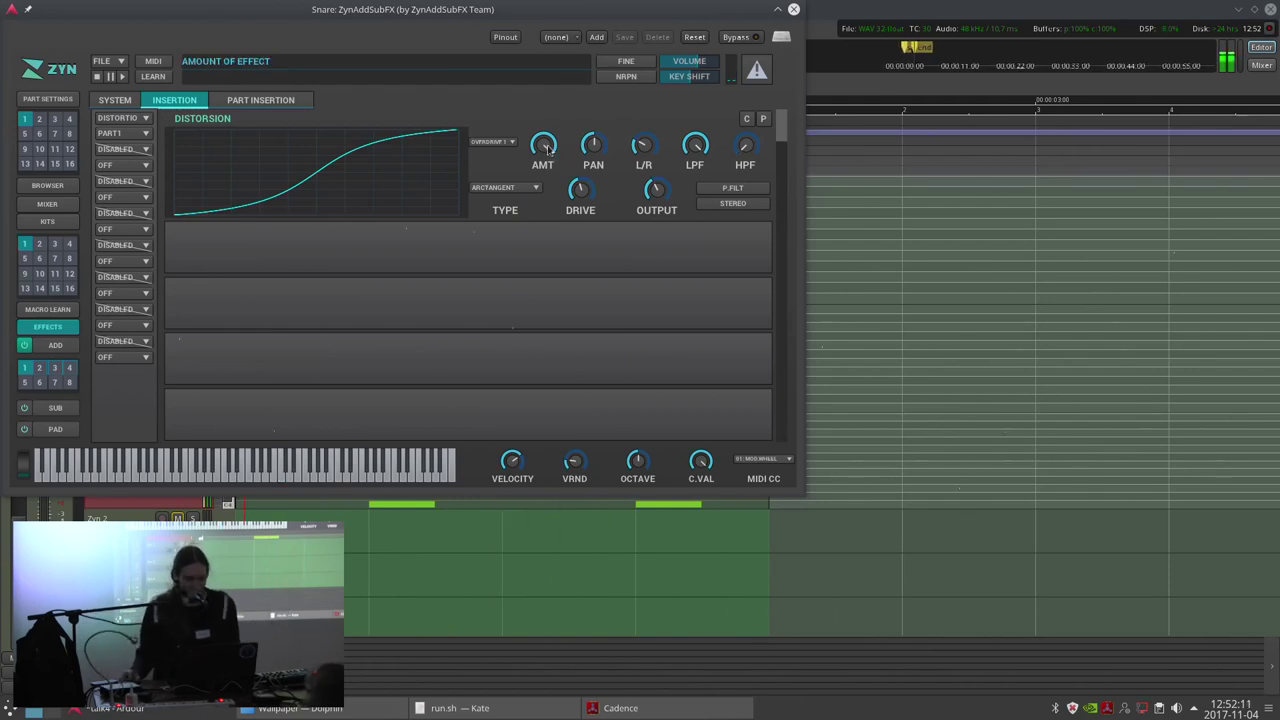
Raise the distortion's drive slightly and lower its low-pass cutoff and effect amount.
scroll(580, 188, up, 5)
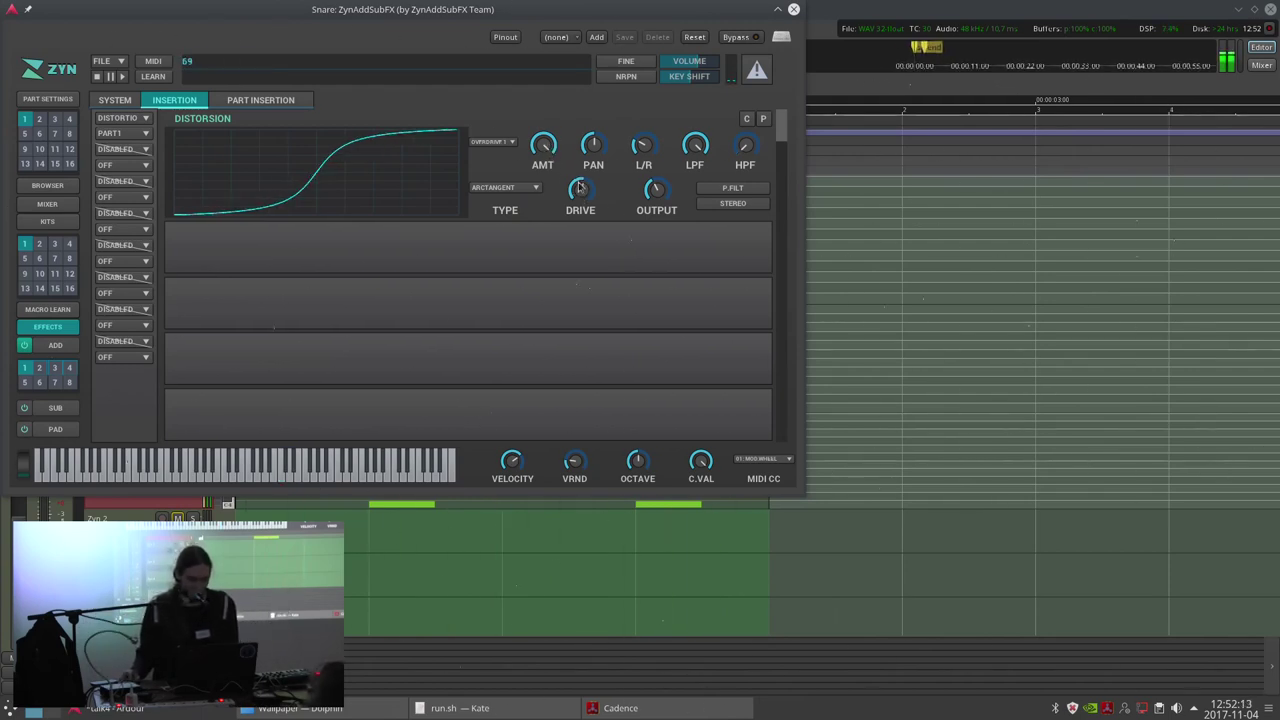
scroll(580, 188, down, 3)
scroll(582, 188, down, 2)
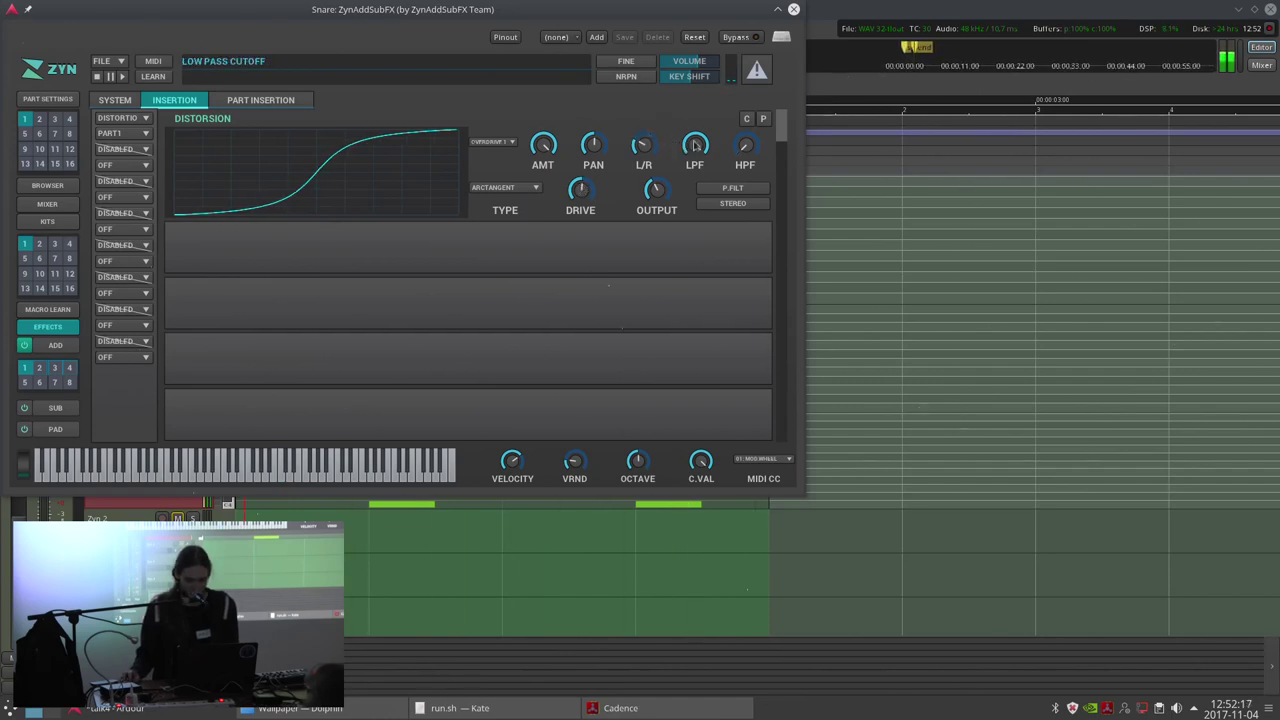
scroll(738, 150, down, 2)
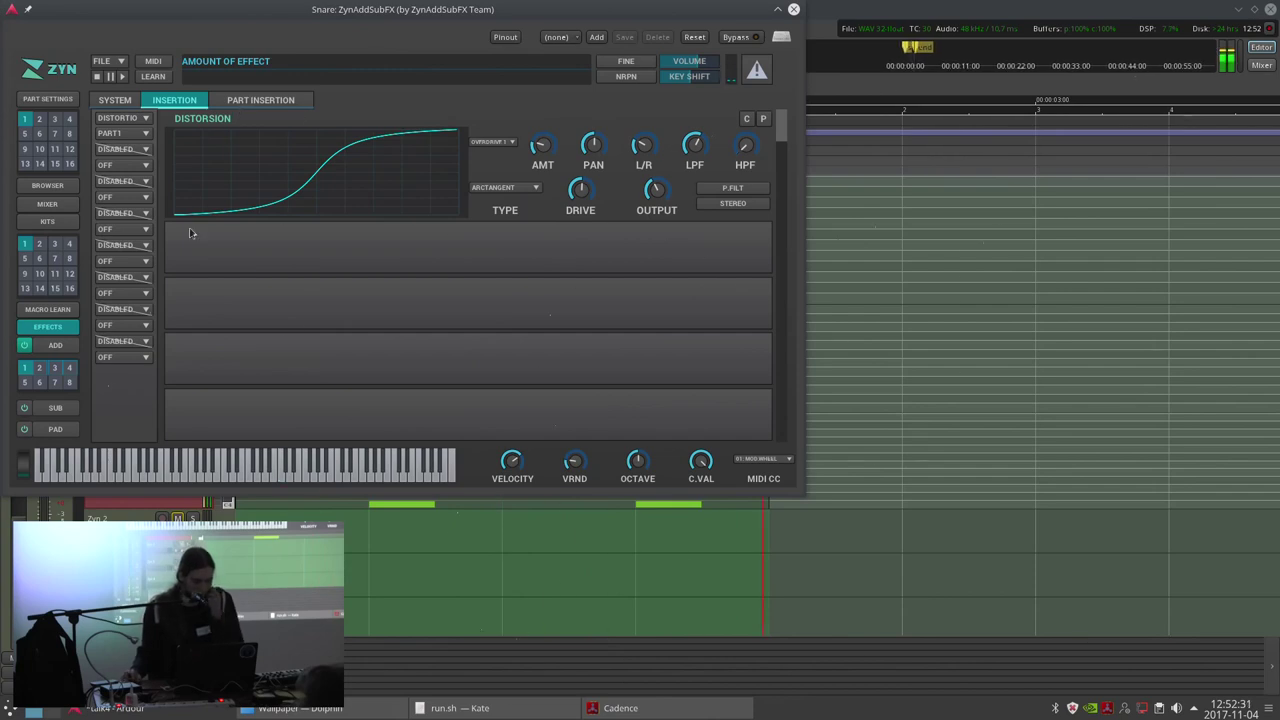
Add an EQ as the second insertion effect and route it to PART1.
click(133, 165)
click(129, 191)
click(133, 150)
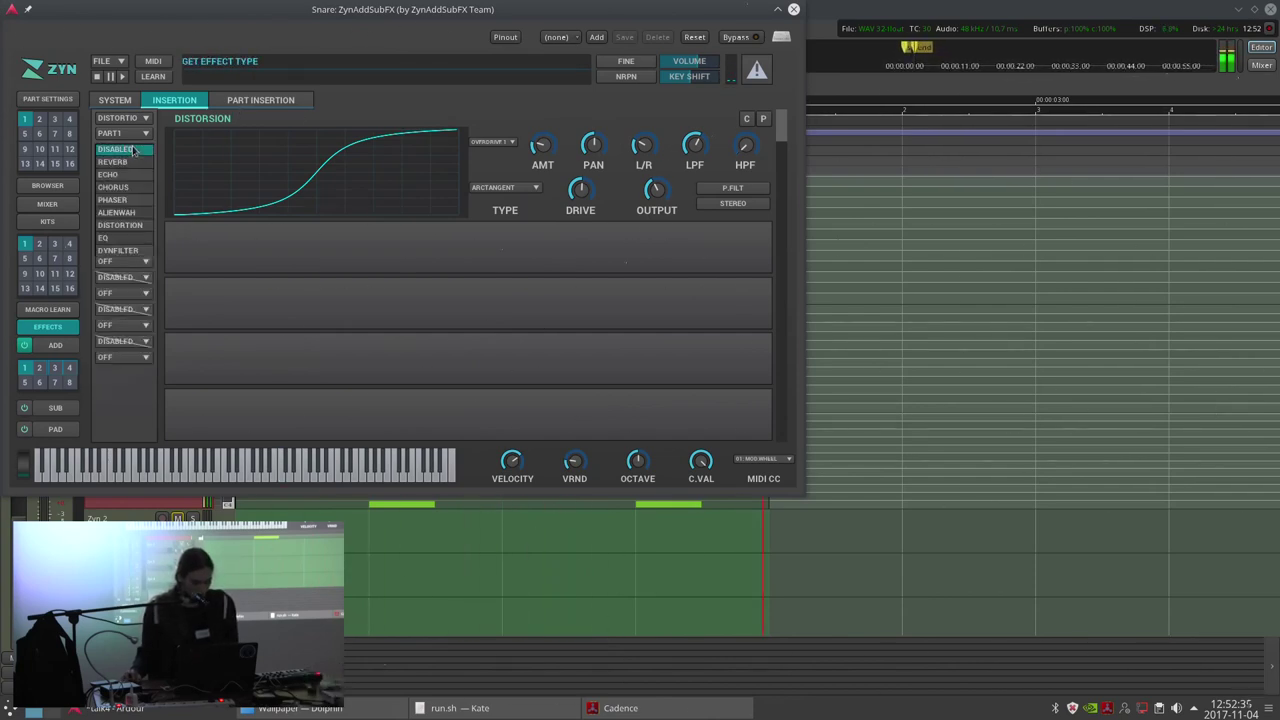
click(104, 237)
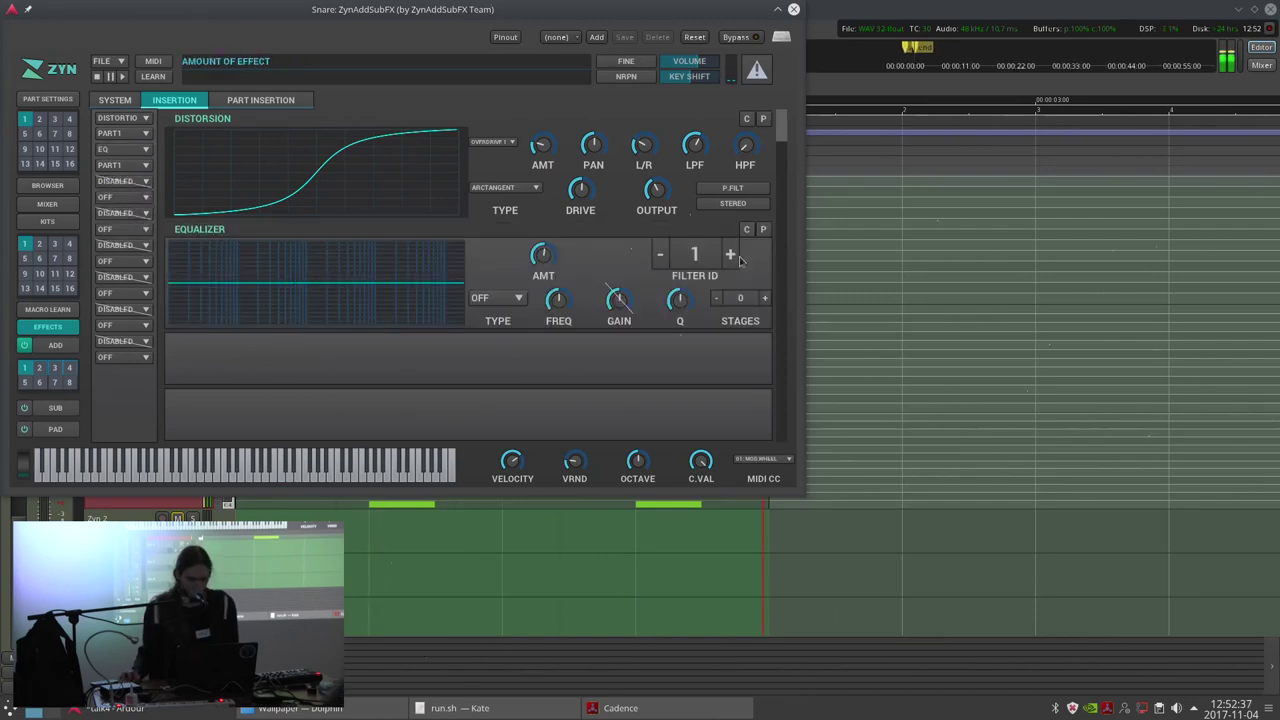
Set the equalizer's filter 1 to HP2 with 4 stages, a lowered frequency and a Q of 75.
click(502, 300)
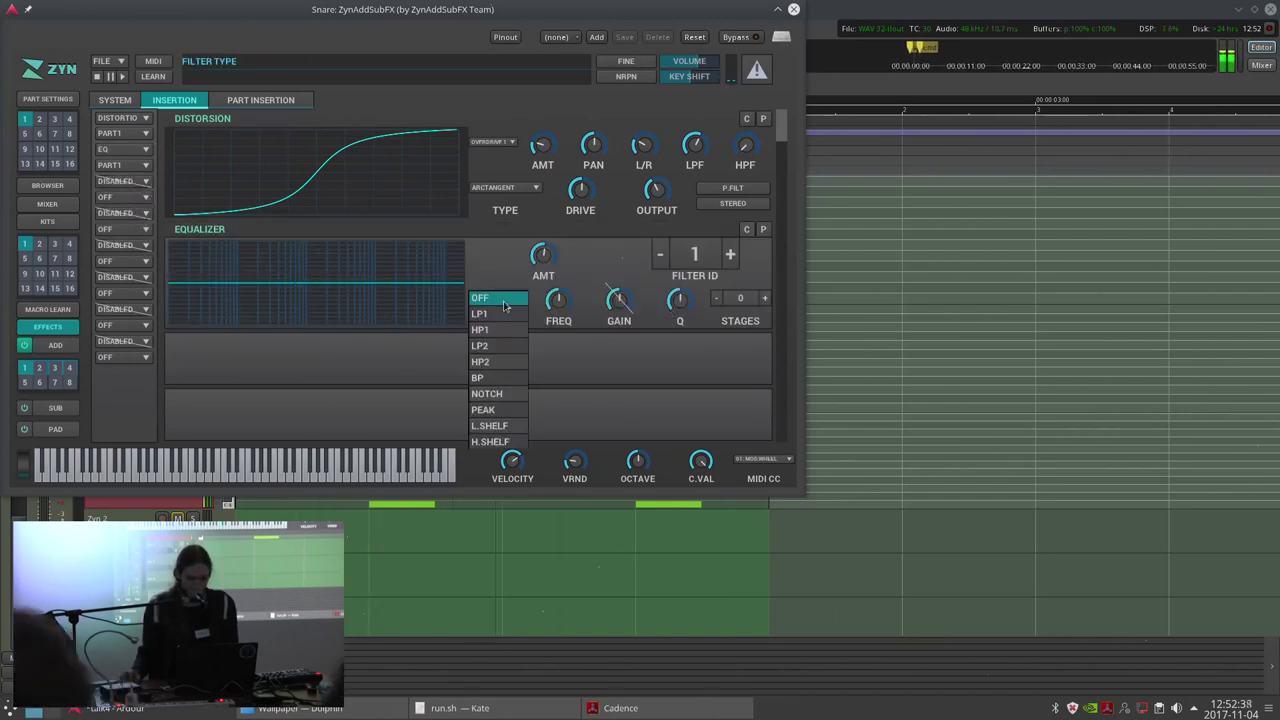
click(494, 366)
click(764, 300)
click(764, 299)
click(764, 299)
click(764, 299)
drag(683, 310, 683, 296)
drag(568, 304, 565, 330)
drag(683, 300, 683, 345)
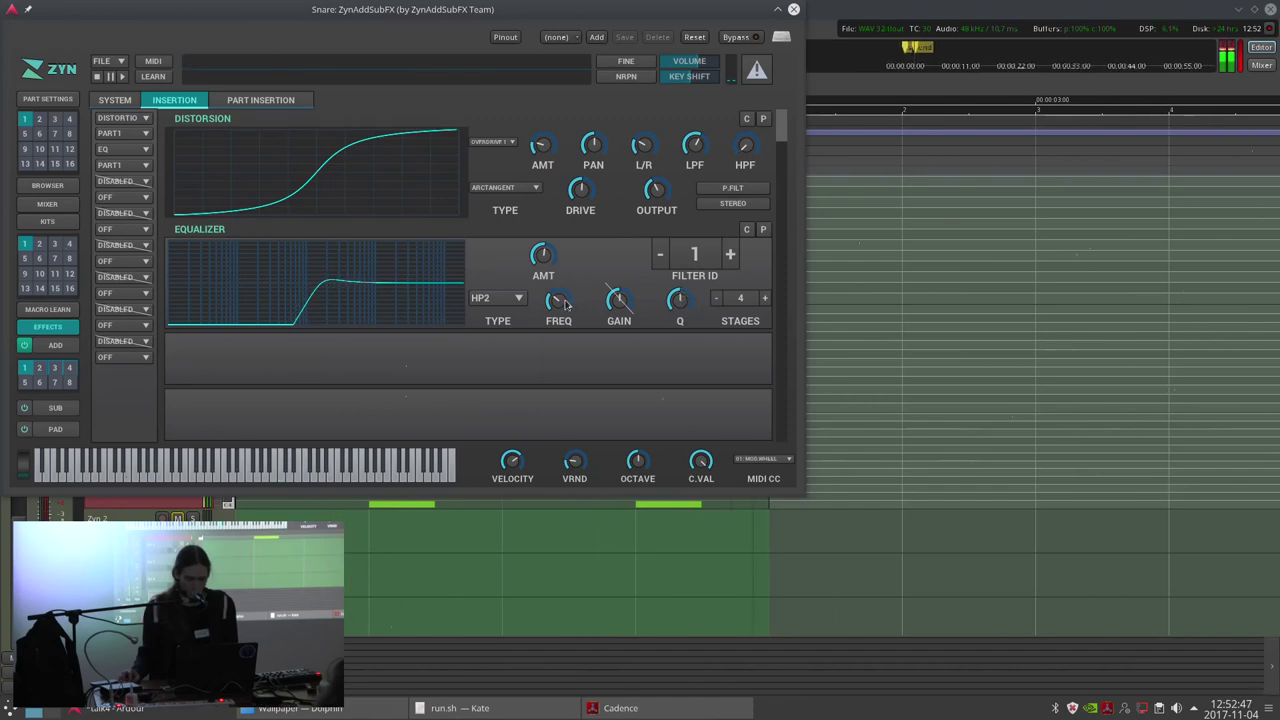
drag(680, 304, 680, 297)
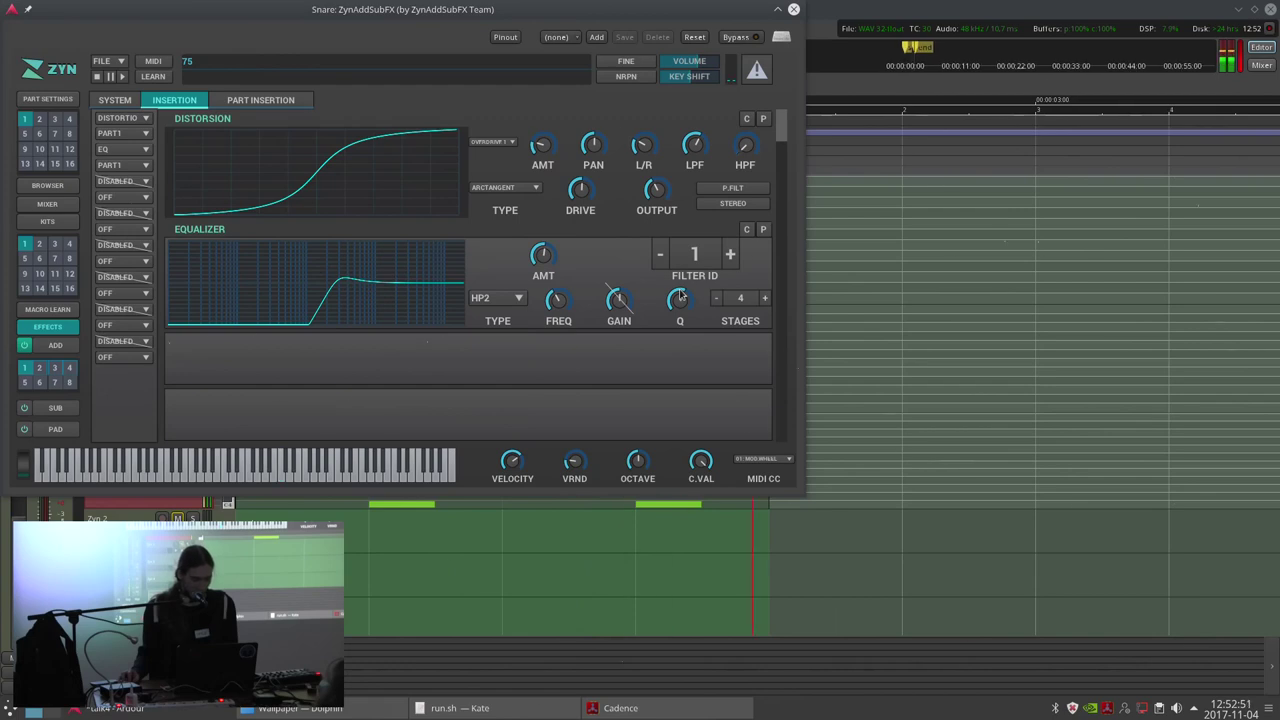
Set the equalizer's filter 2 to H.SHELF with raised gain and frequency and a lower Q.
click(512, 298)
click(512, 442)
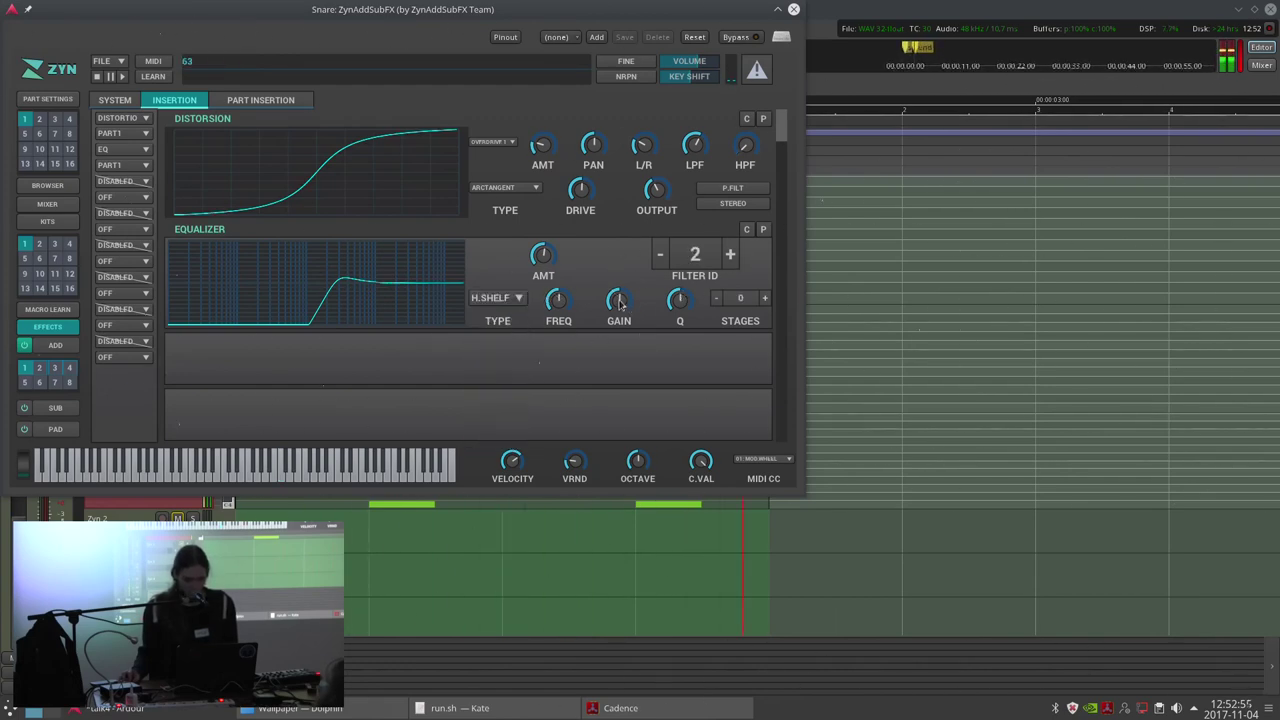
drag(620, 298, 578, 256)
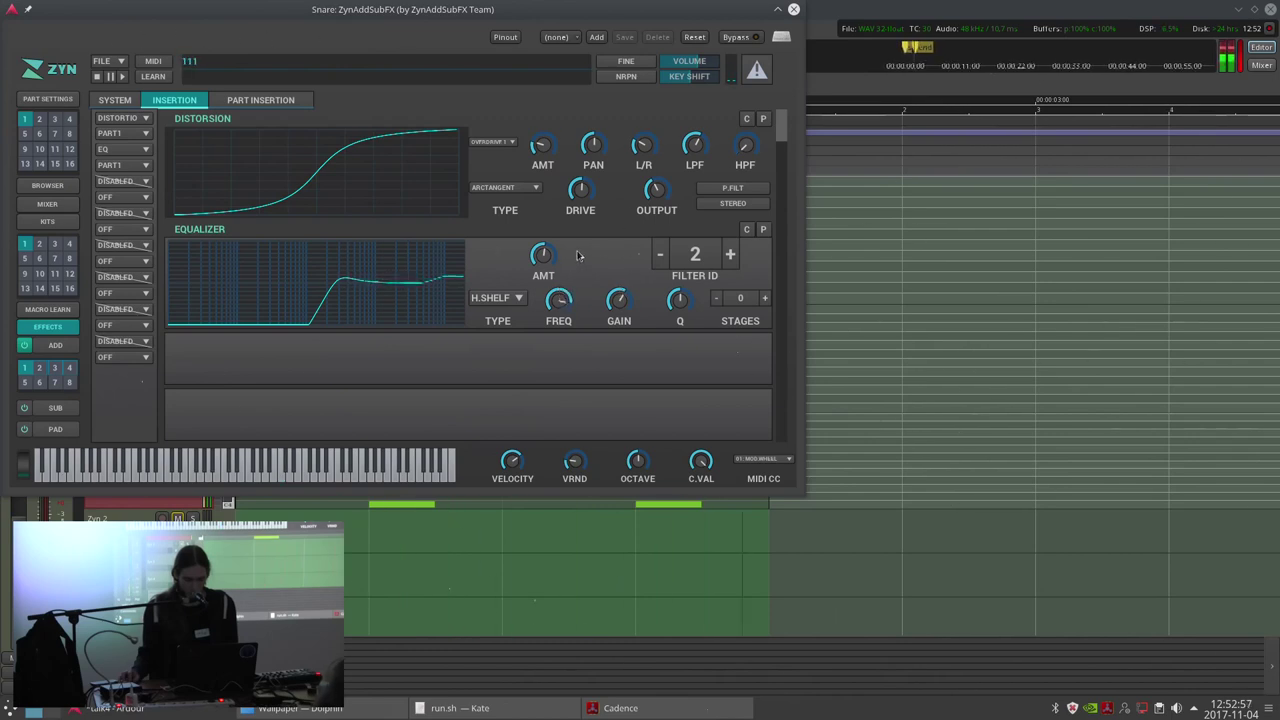
drag(686, 313, 552, 318)
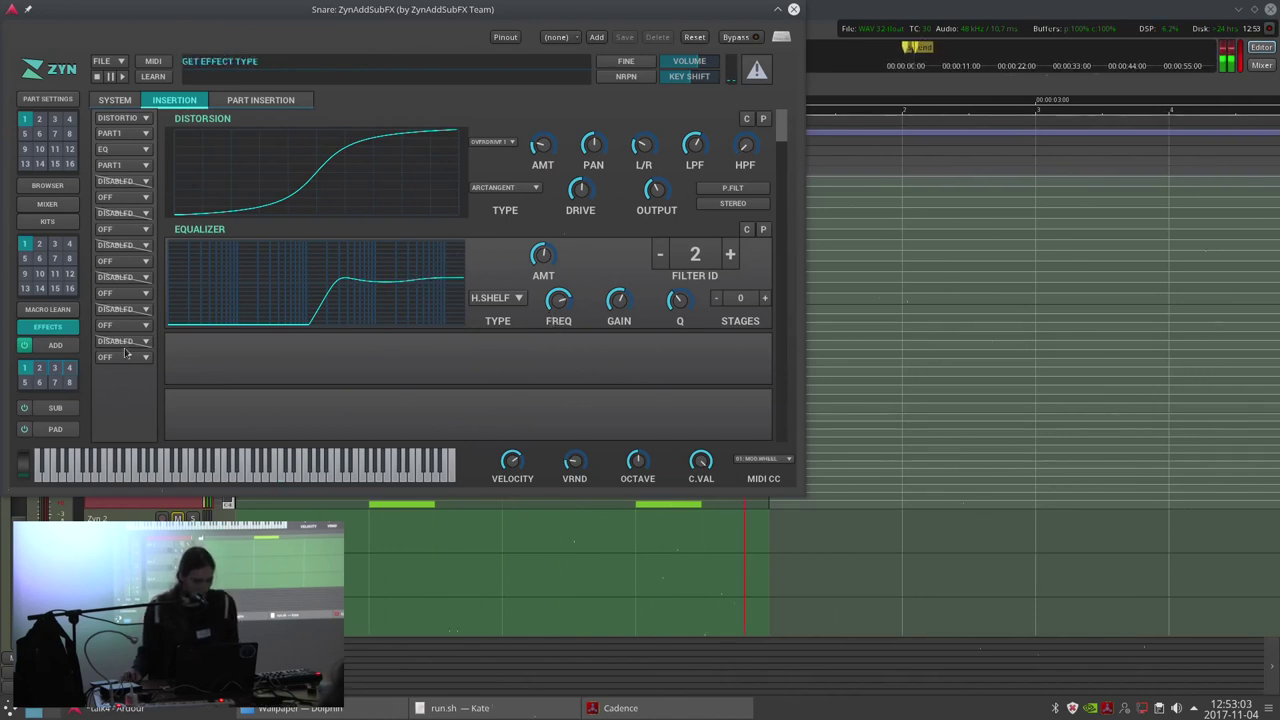
Add a reverb as the third insertion effect and route it to PART1.
click(126, 183)
click(123, 223)
click(130, 181)
click(125, 194)
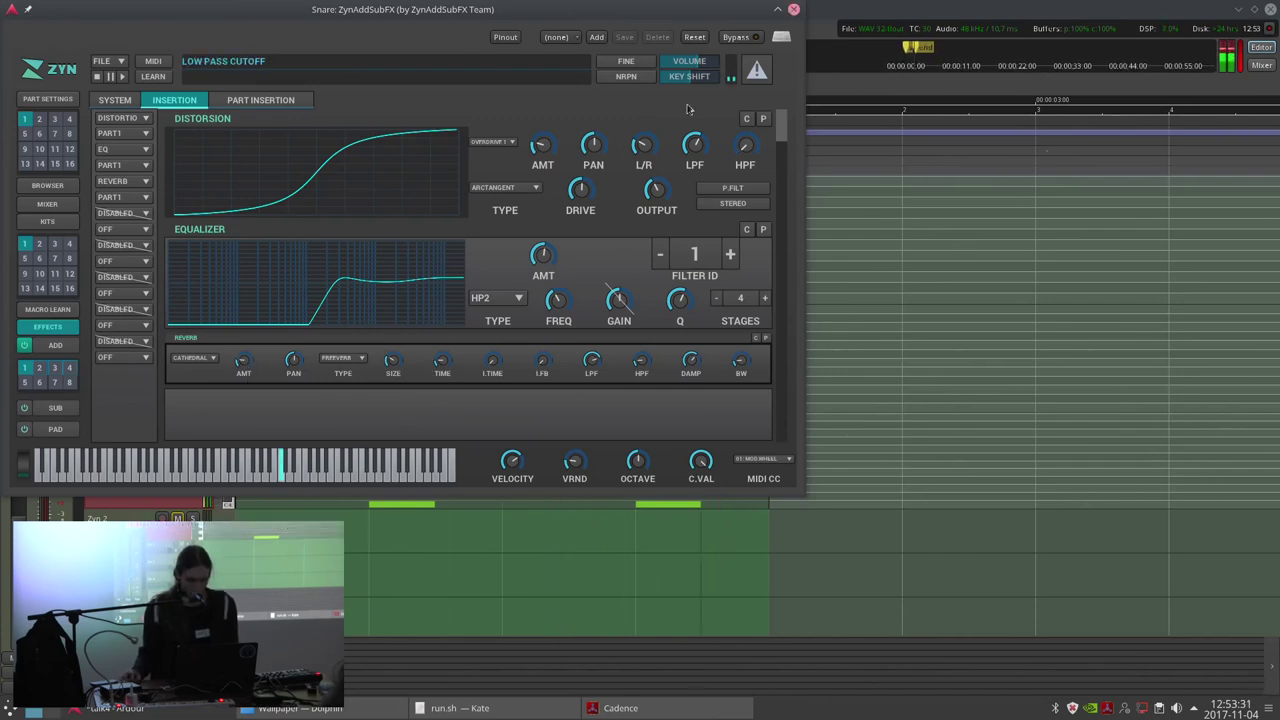
Close the Snare synth window and solo the Hihat and Kick tracks along with the Snare.
click(793, 9)
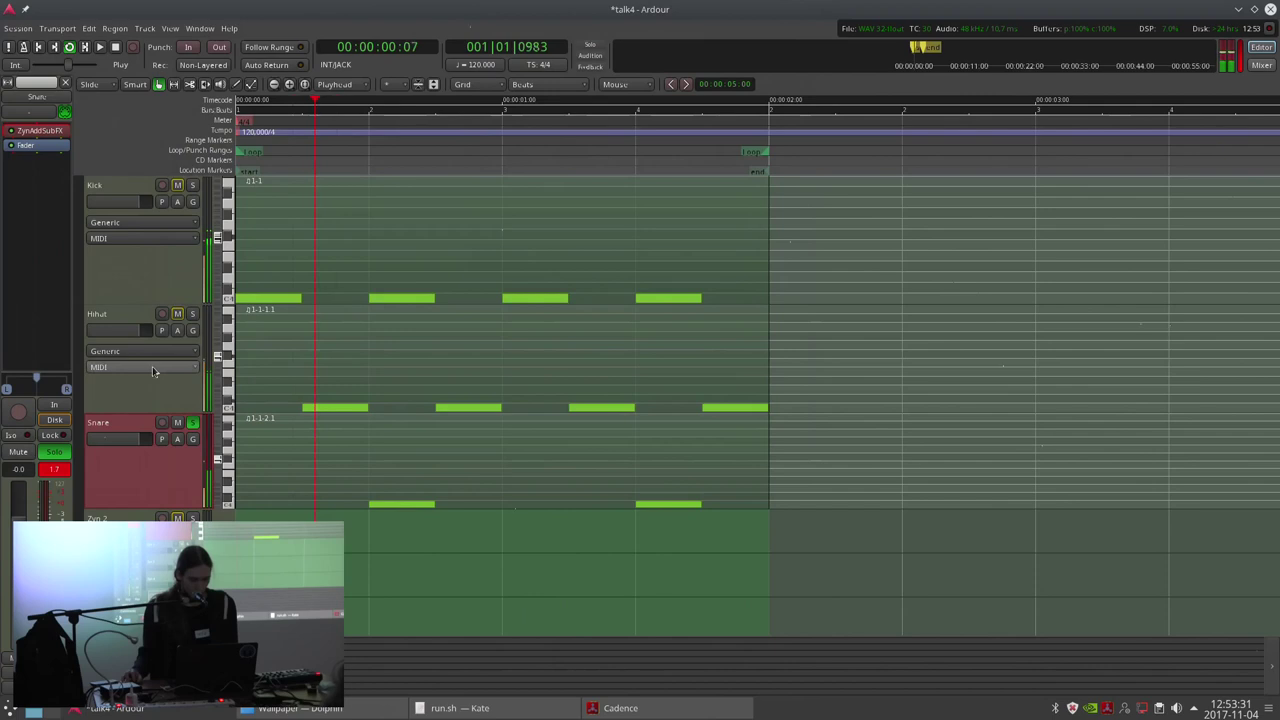
click(193, 313)
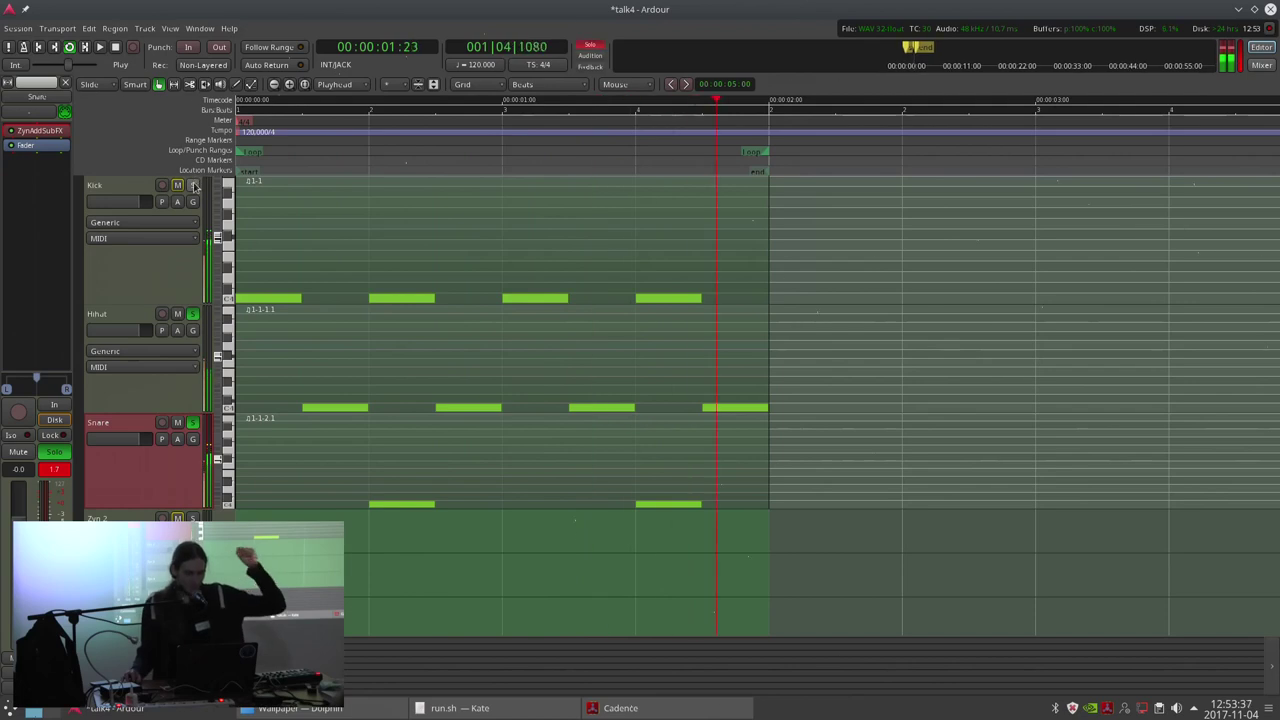
click(193, 186)
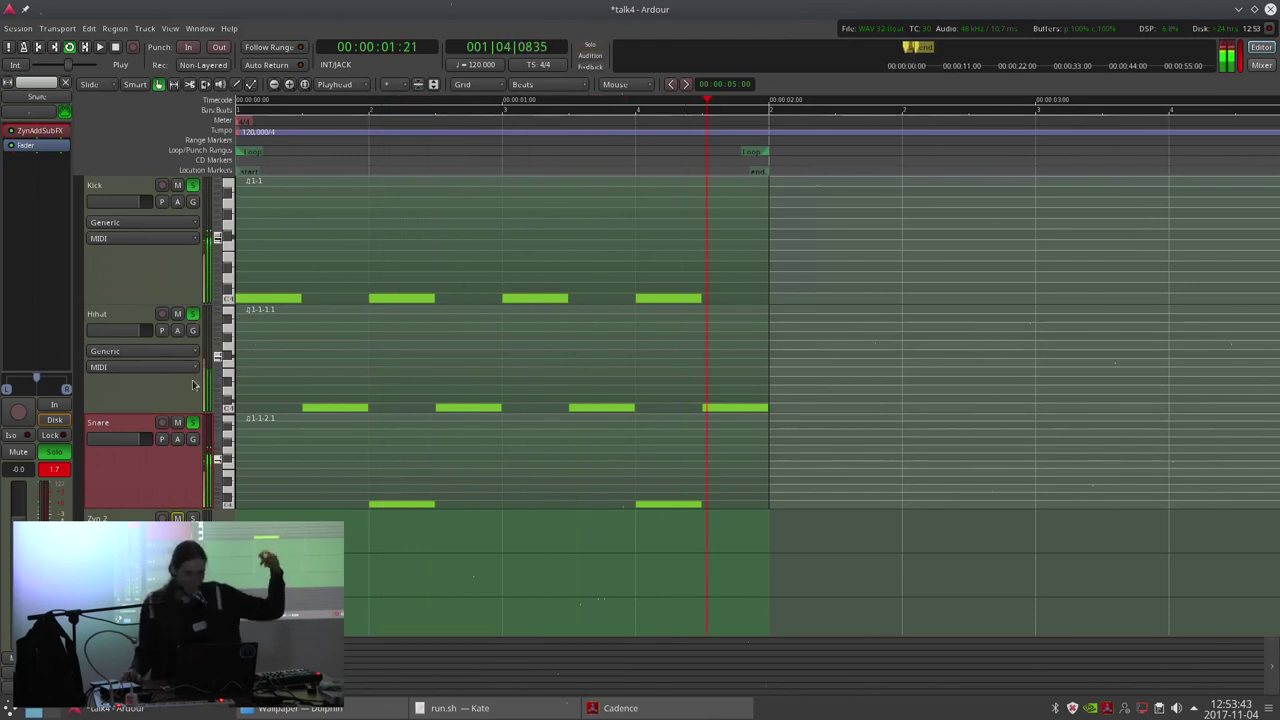
Try to shorten the Snare note on beat 2.
click(396, 474)
key(e)
drag(433, 506, 372, 512)
Switch to note drawing, select the Snare note on beat 2 and set the snap grid to Beats/8.
key(d)
click(390, 504)
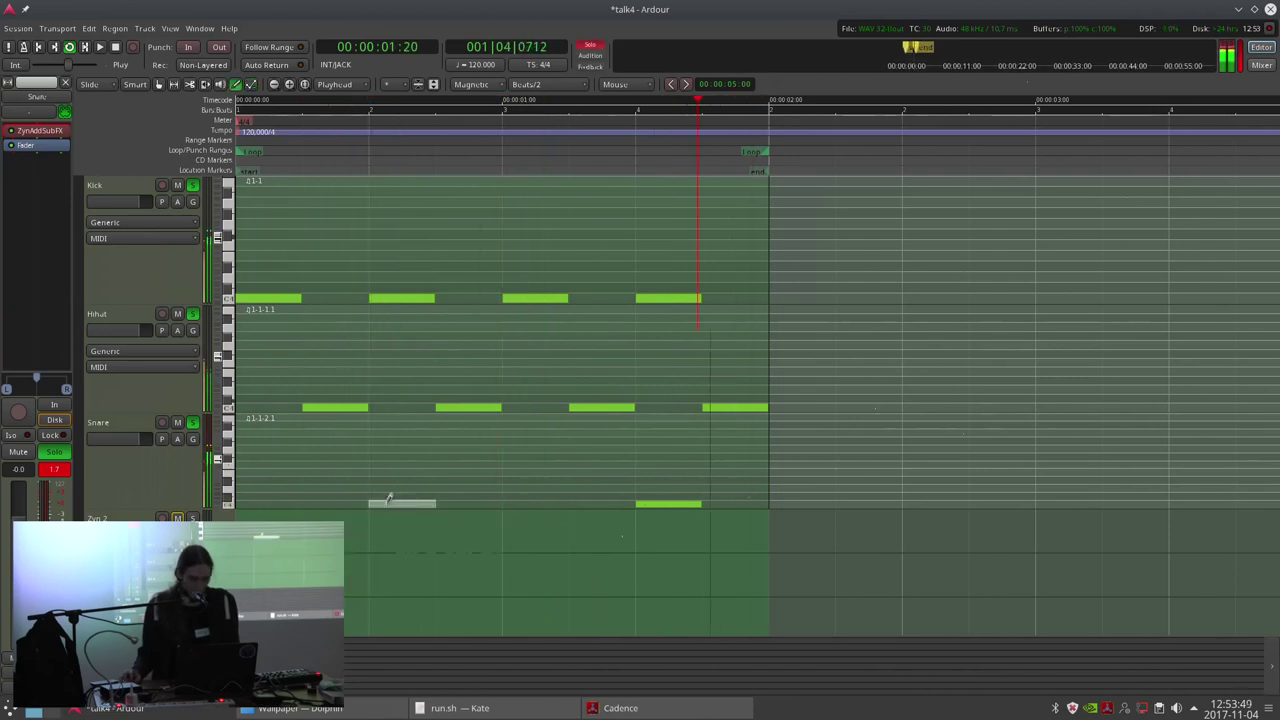
key(space)
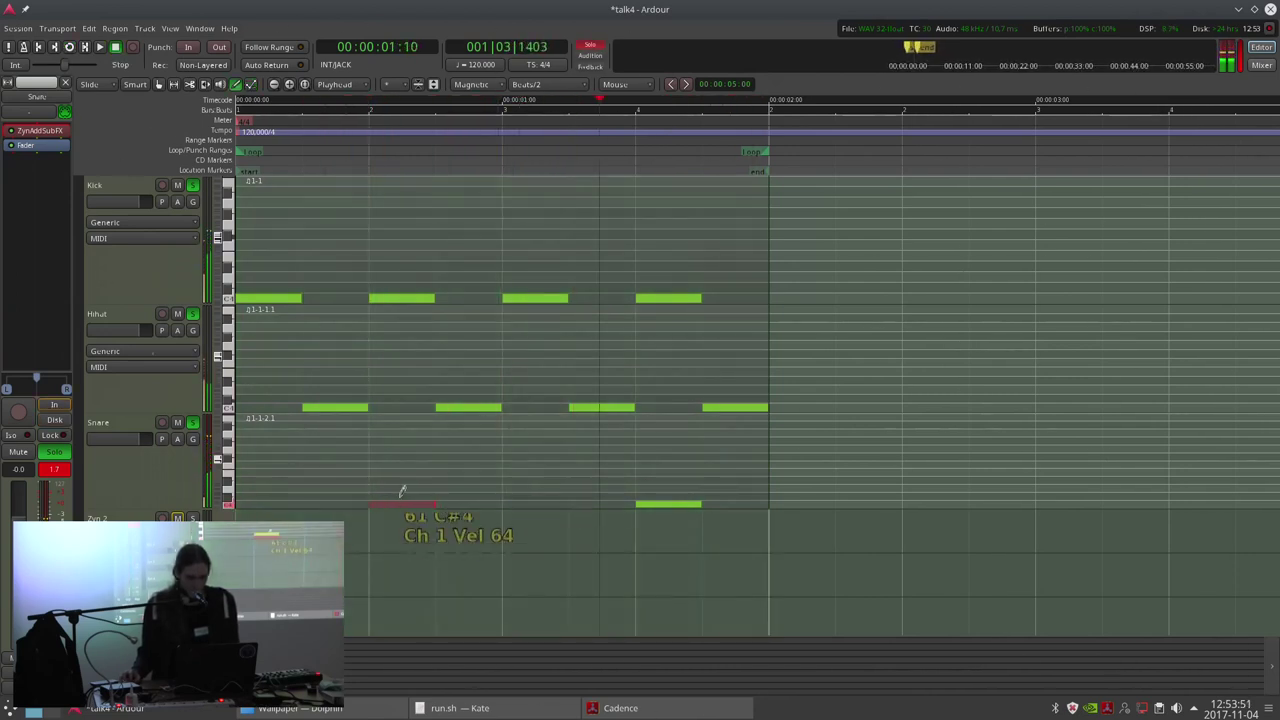
click(545, 84)
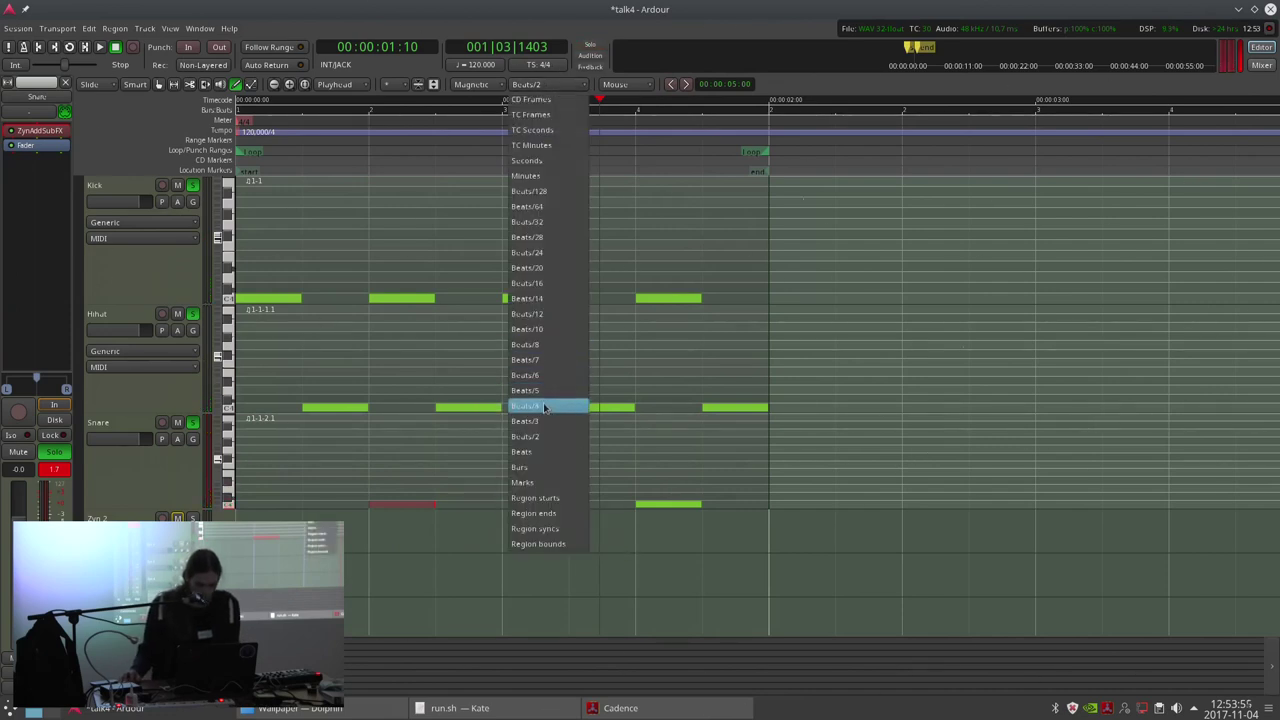
click(551, 405)
click(550, 83)
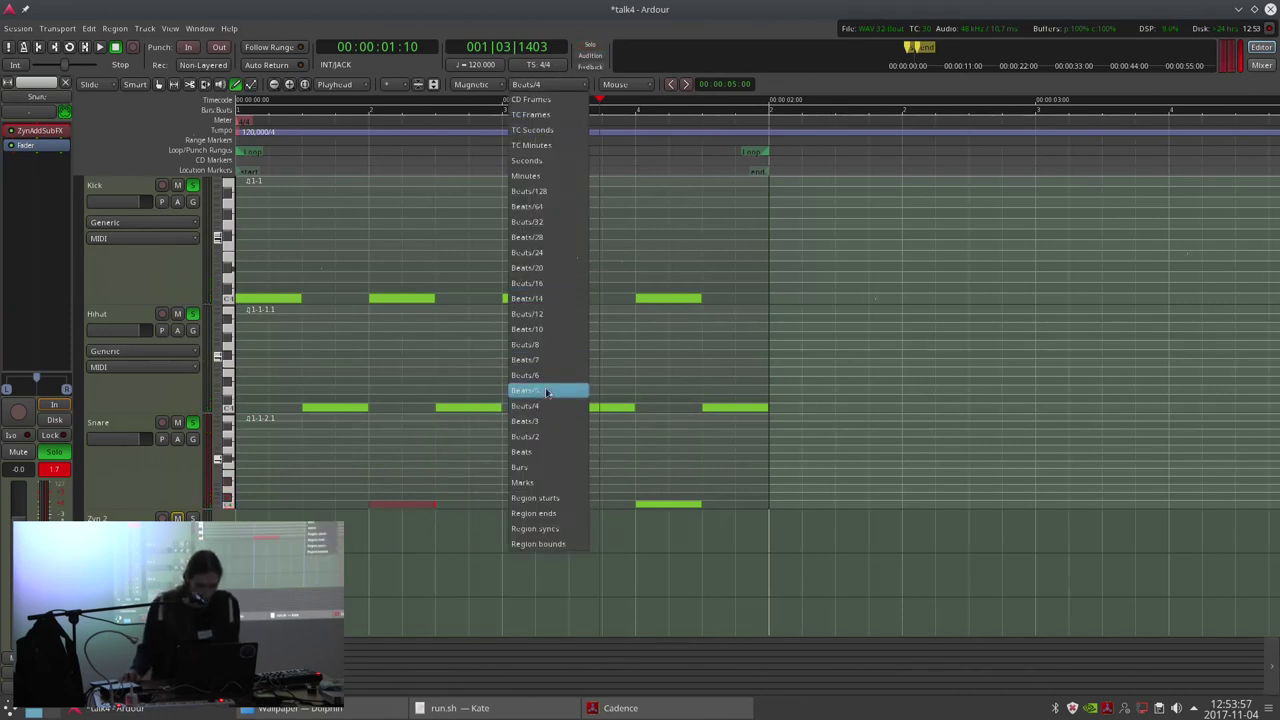
click(552, 345)
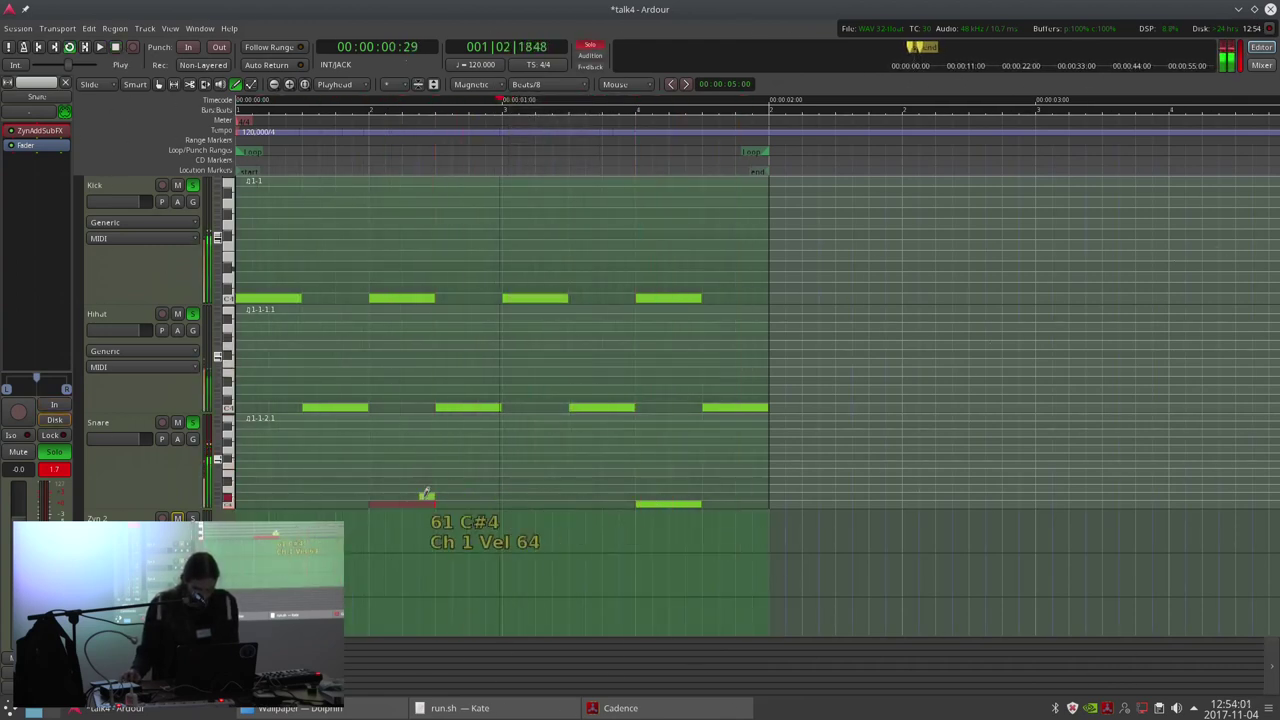
Replace the long Snare note on beat 2 with two eighth-beat notes, at its start and three quarters through the beat.
key(Delete)
click(378, 500)
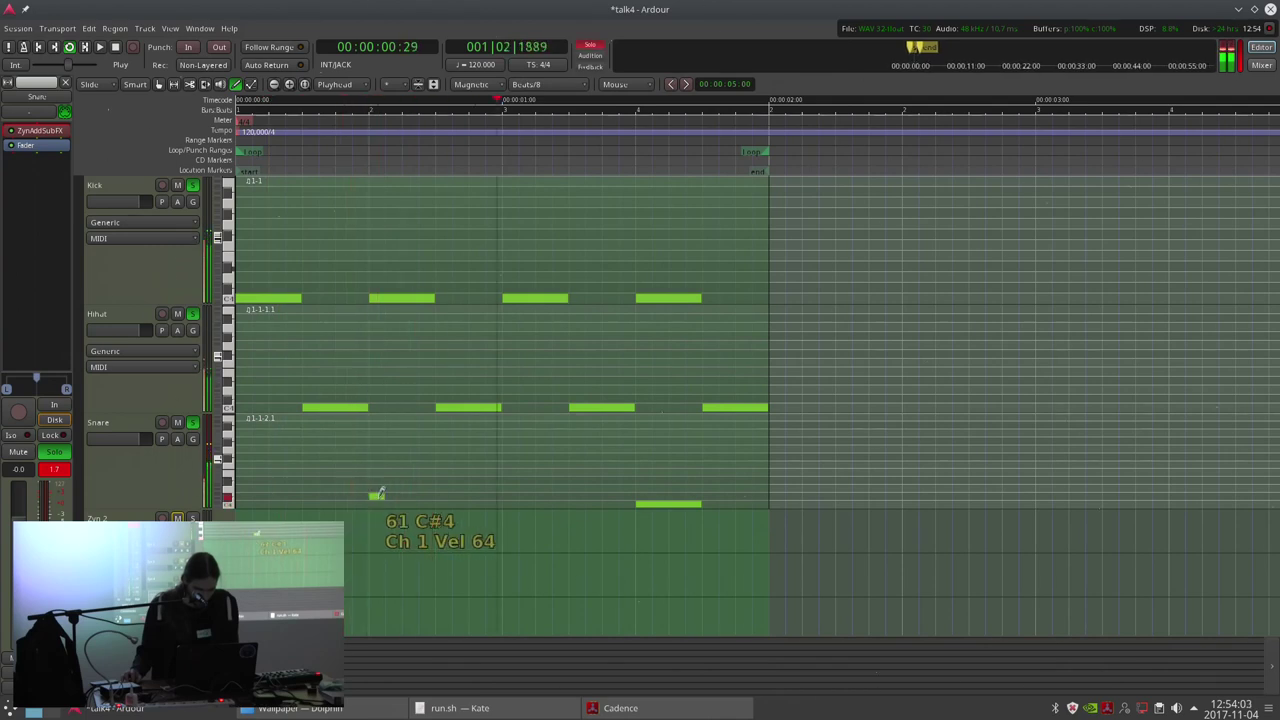
click(478, 502)
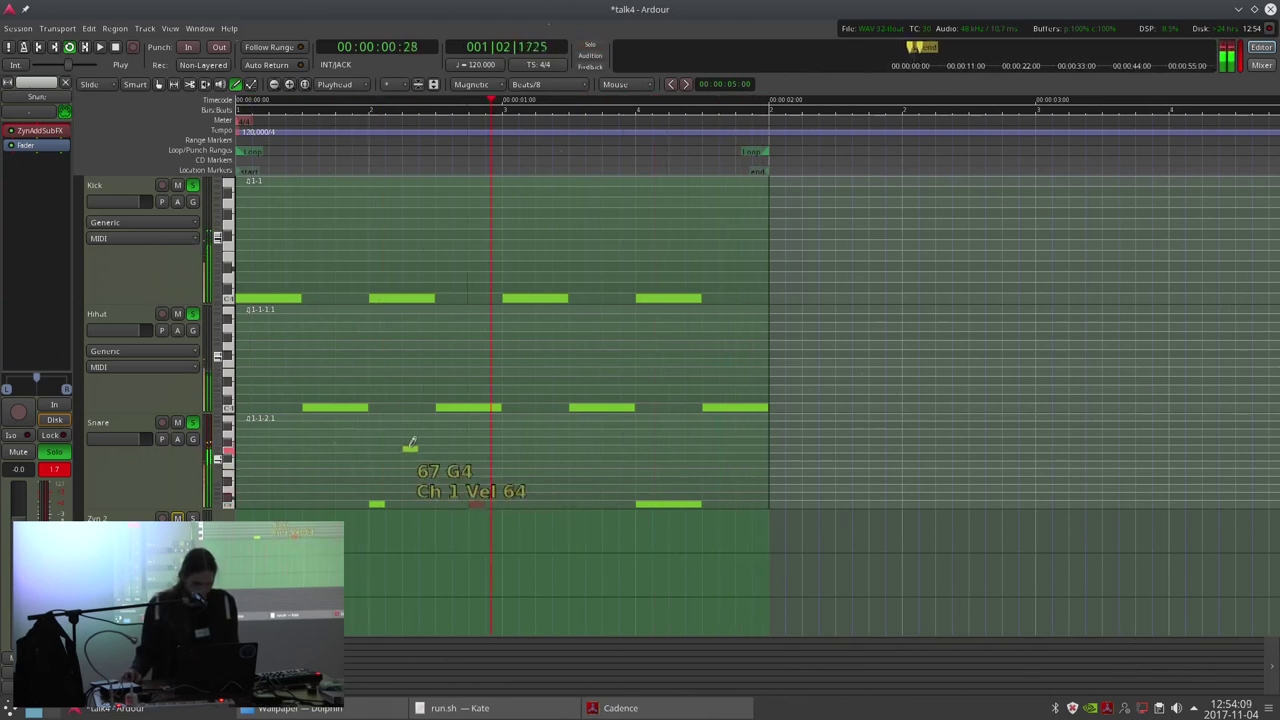
click(375, 502)
Replace the first long Hihat note with two eighth-beat notes, halfway and three quarters through beat 1.
click(333, 411)
key(Delete)
click(310, 408)
click(360, 408)
click(343, 408)
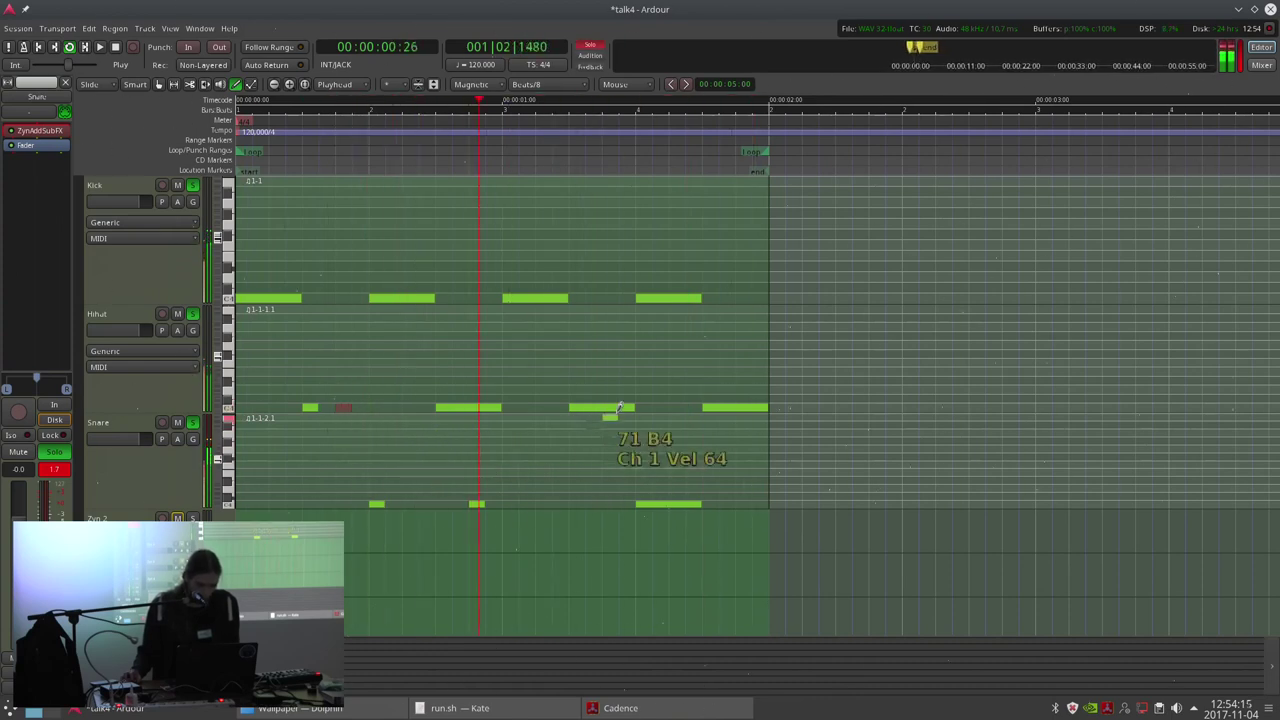
Replace the last long Hihat note with one eighth-beat note and the third with three eighth-beat notes in the second half of beat 3.
shift+right_click(754, 410)
click(712, 407)
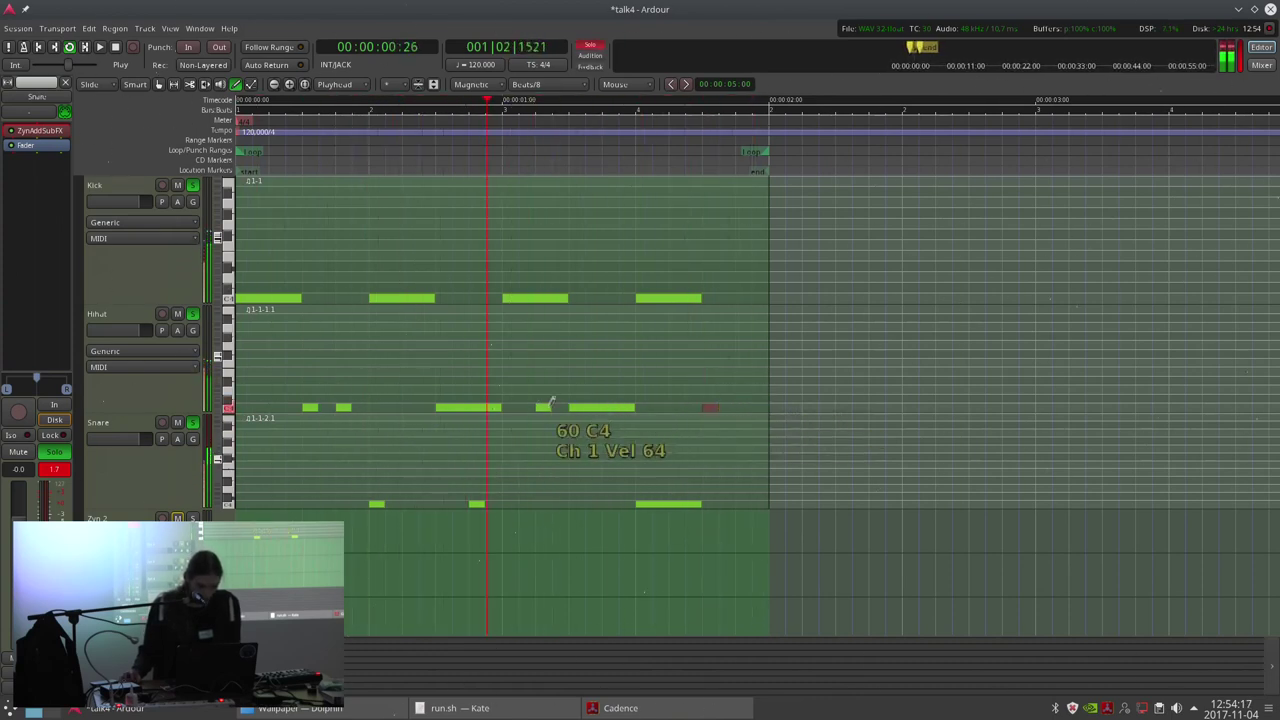
shift+right_click(581, 407)
click(576, 407)
click(610, 407)
click(627, 407)
Try an extra Snare note late in beat 3, undo it, and add a short Kick note three quarters through beat 4.
click(607, 502)
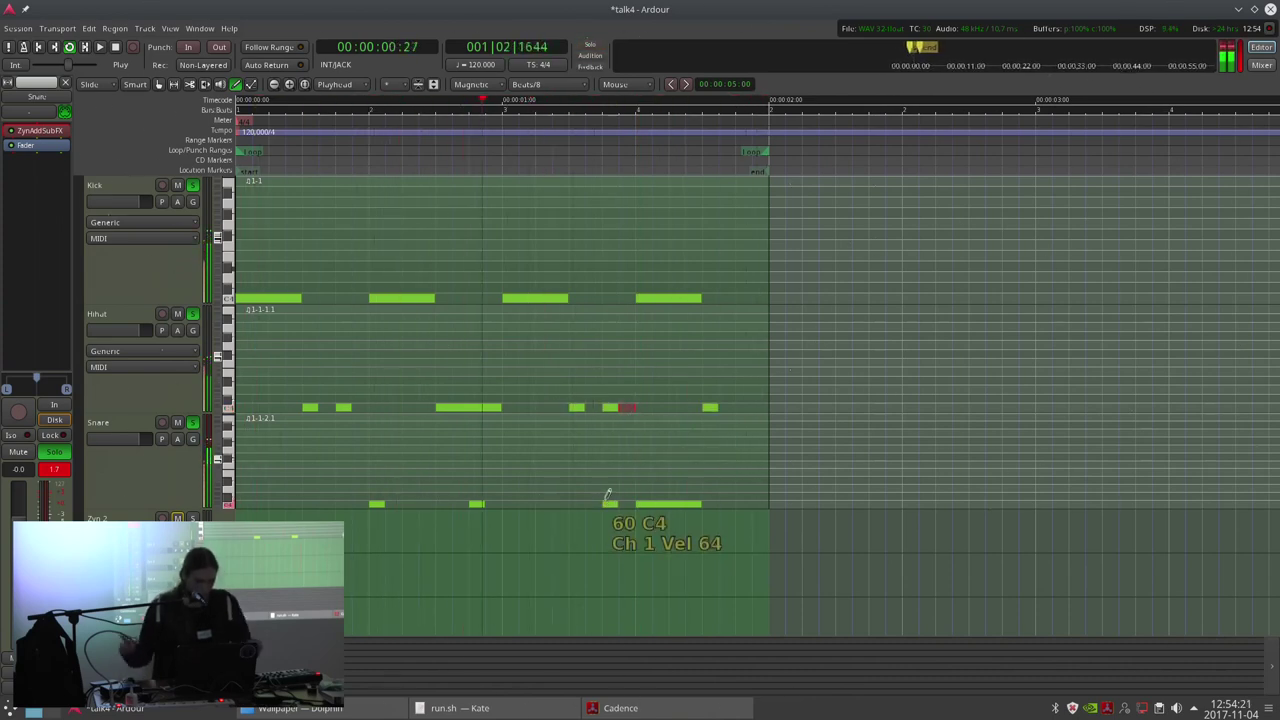
key(ctrl+z)
click(743, 298)
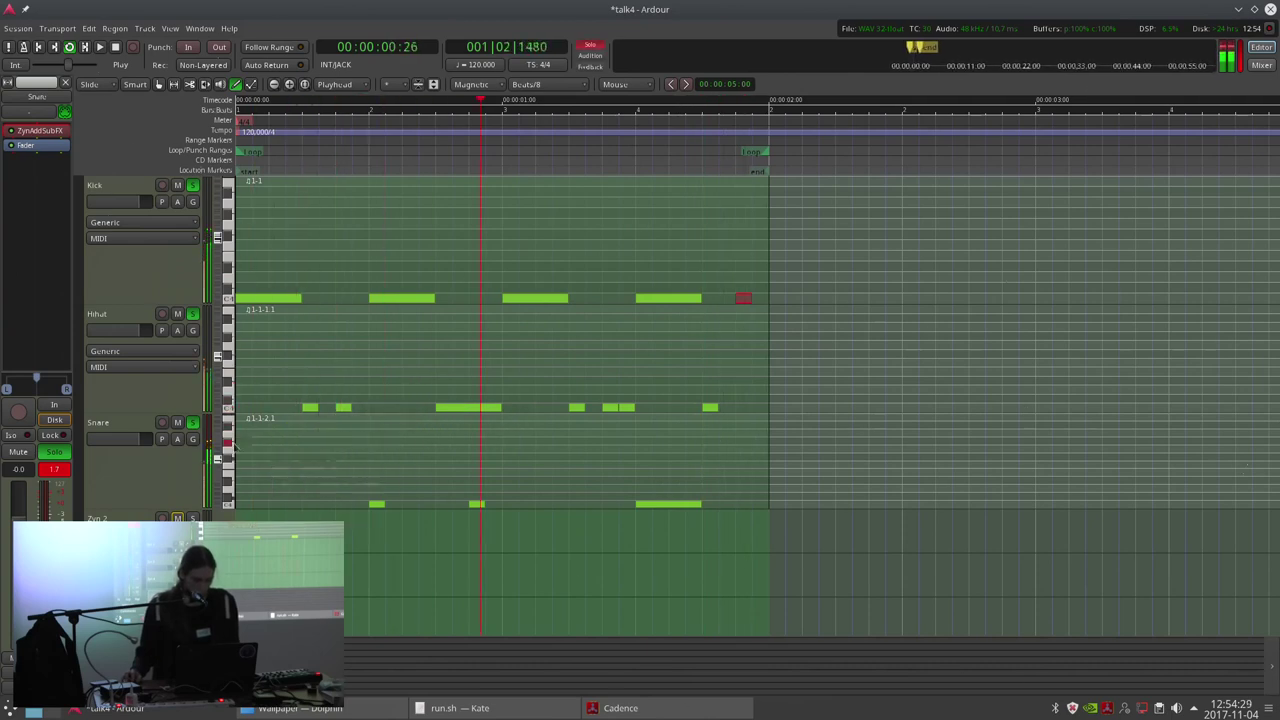
Lower the Snare track's fader to -3.9 dB.
click(144, 460)
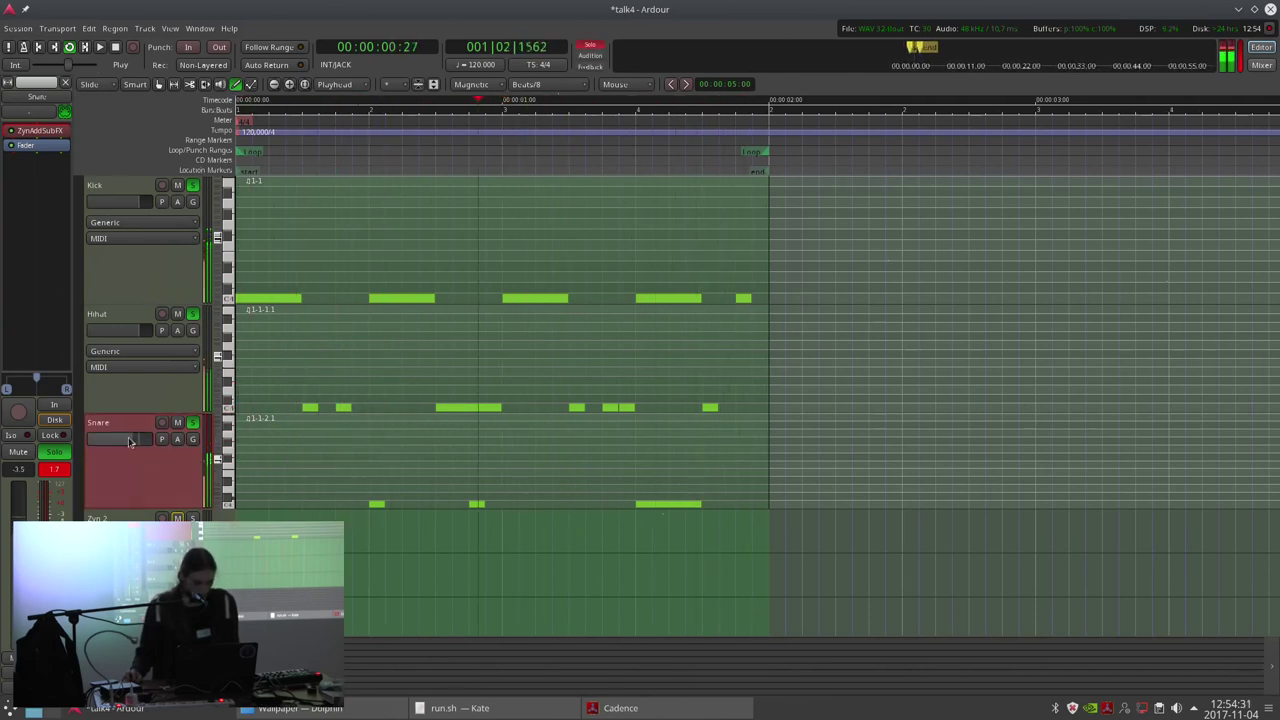
drag(127, 441, 127, 489)
Stop playback and turn off solo on the Kick, Hihat and Snare tracks.
key(space)
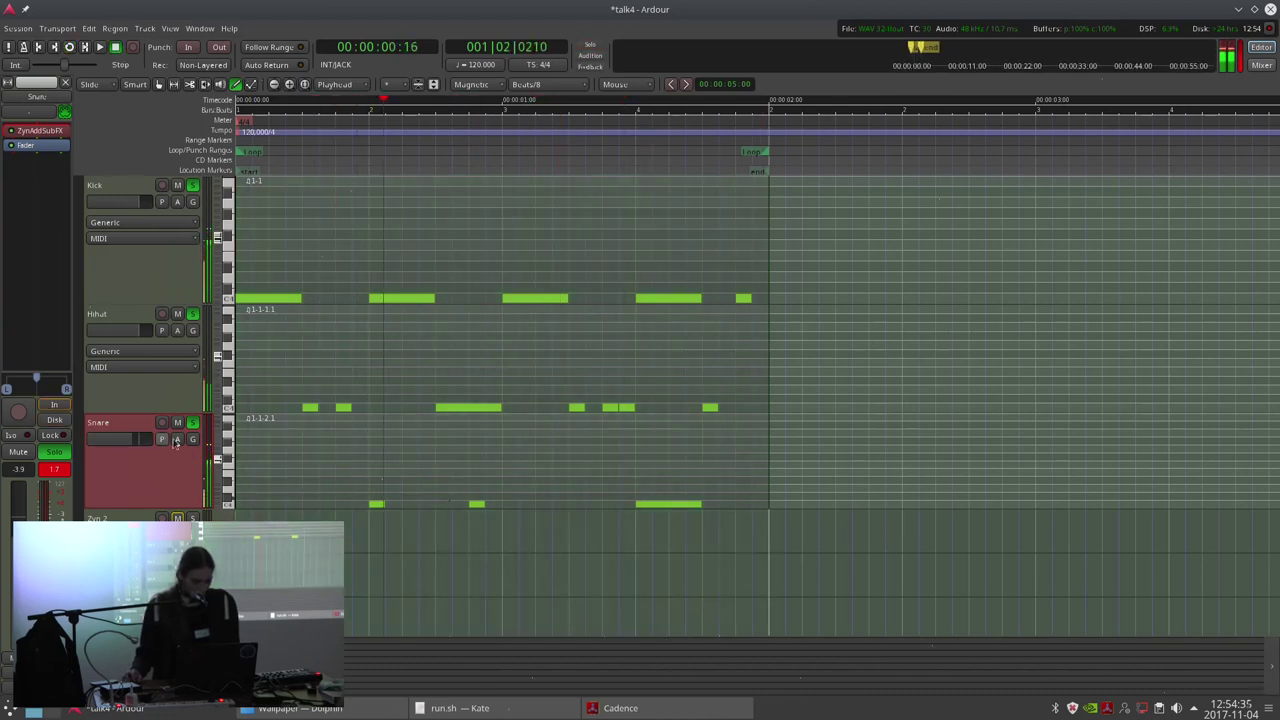
click(192, 186)
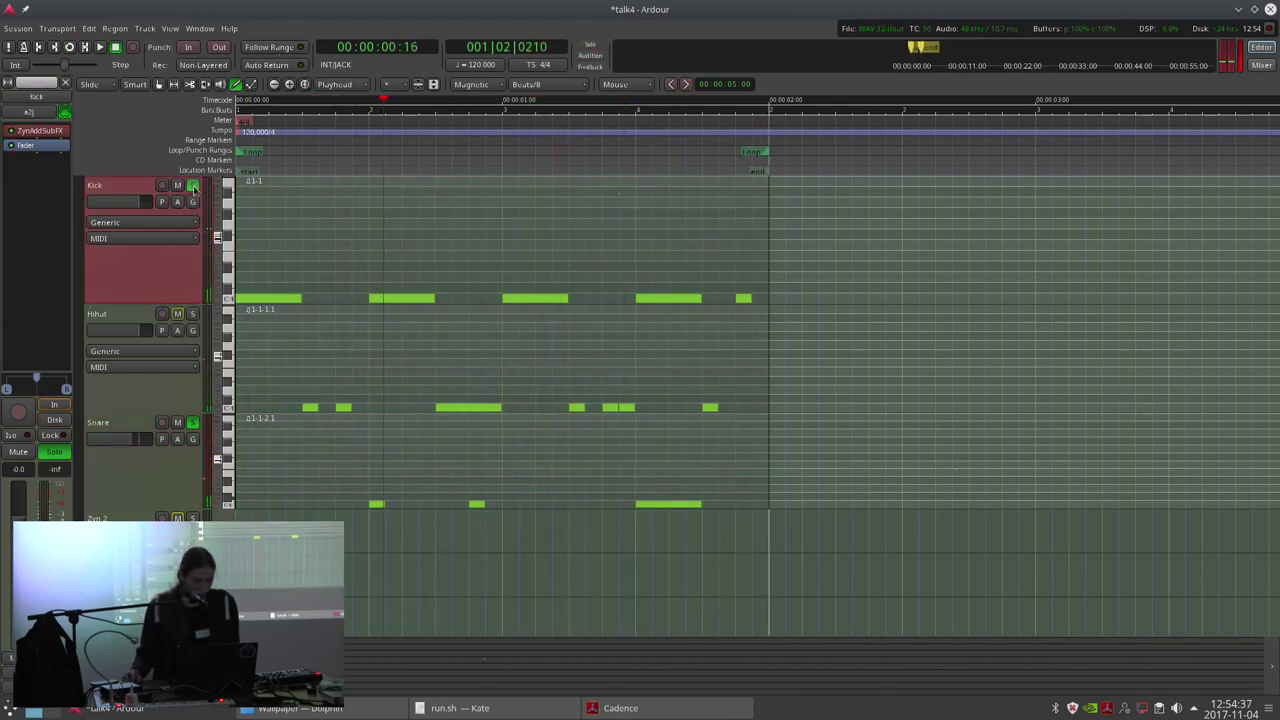
click(193, 423)
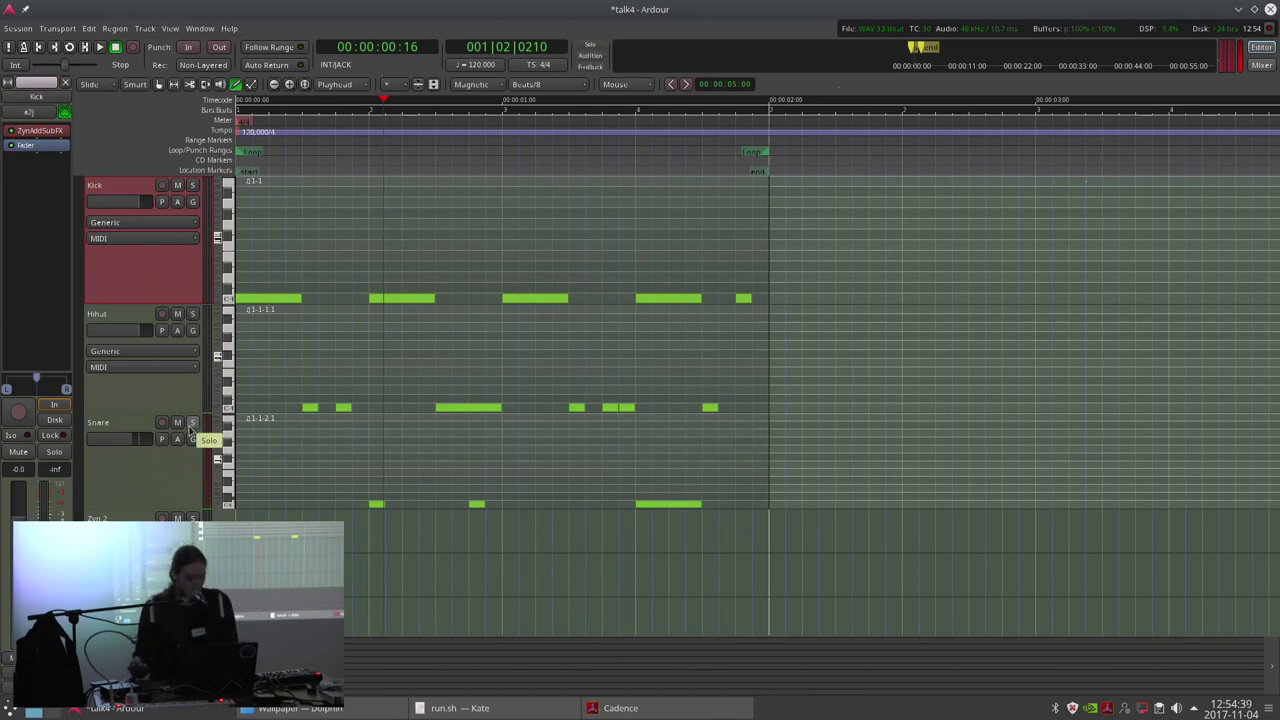
Rename the track below Snare to Bass and save the session.
click(110, 519)
double_click(122, 517)
text(Bass)
key(Return)
key(ctrl+s)
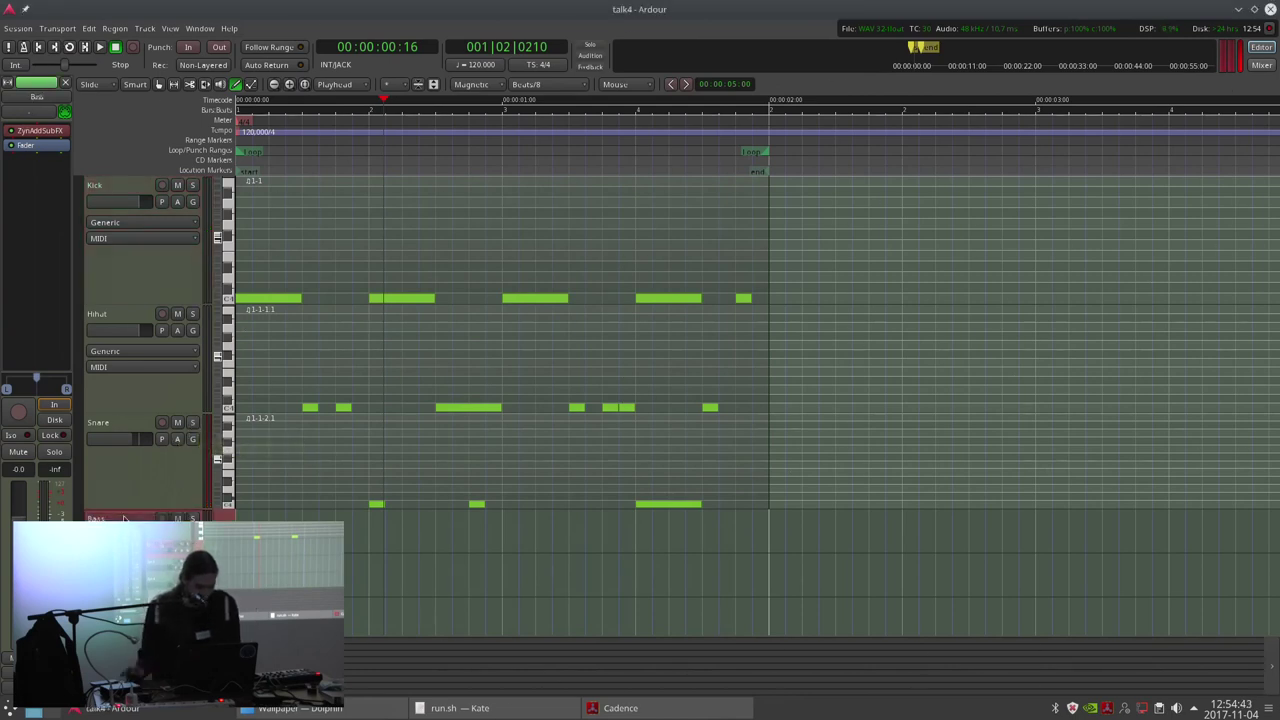
Draw an empty one-bar MIDI region at the start of the Bass track and make the track taller.
drag(246, 518, 561, 520)
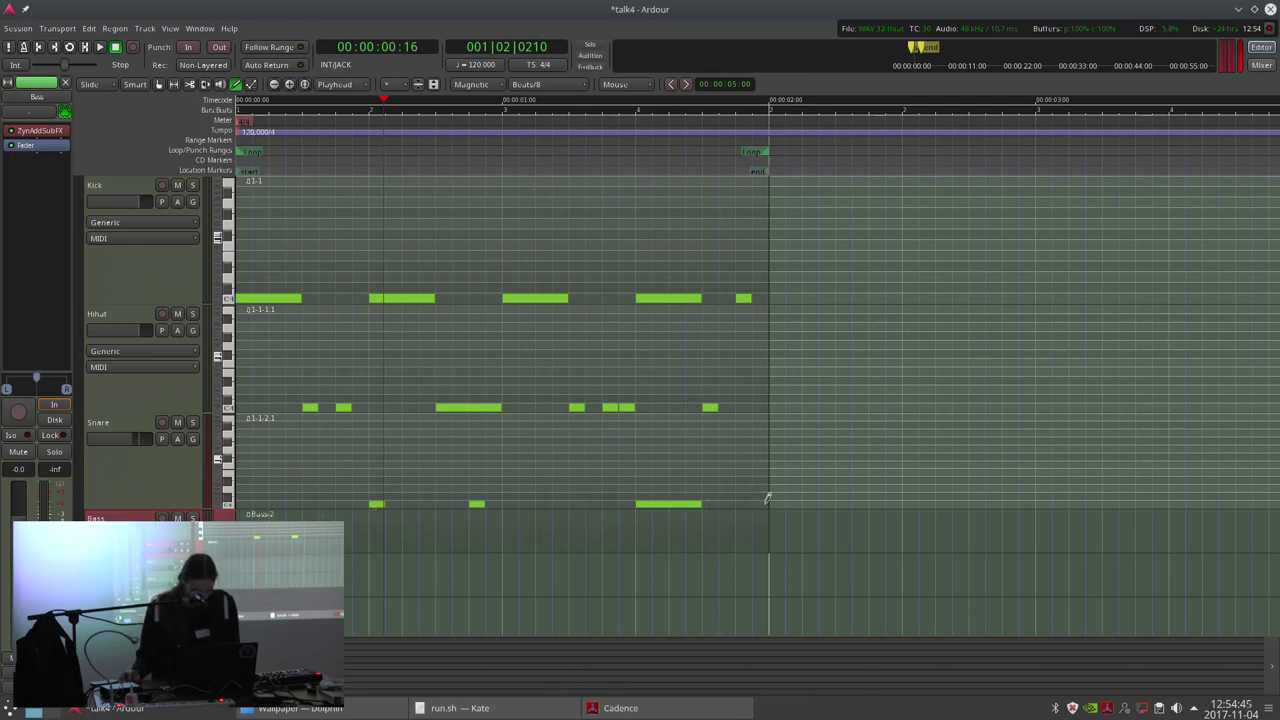
scroll(366, 584, up, 6)
scroll(418, 486, down, 1)
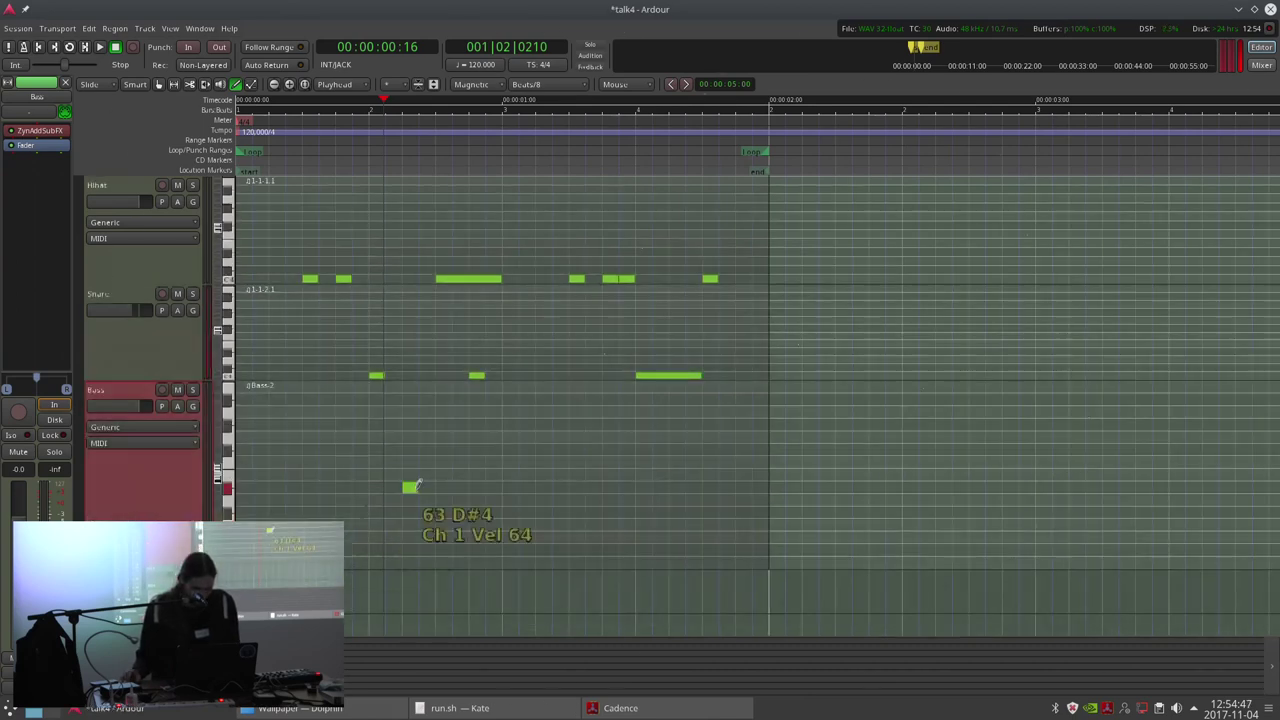
scroll(413, 487, down, 2)
drag(166, 461, 166, 604)
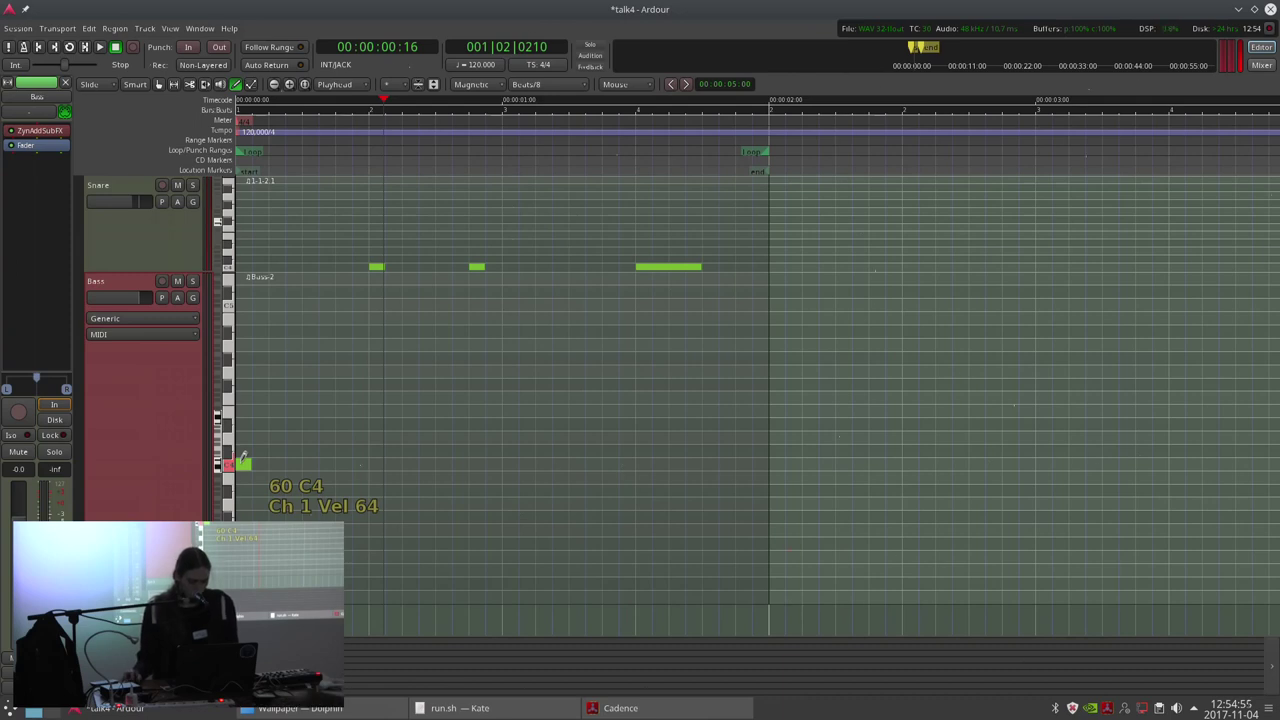
Connect the Bass track's MIDI input to a2j and disable MIDI input on the Kick track.
click(37, 112)
click(45, 168)
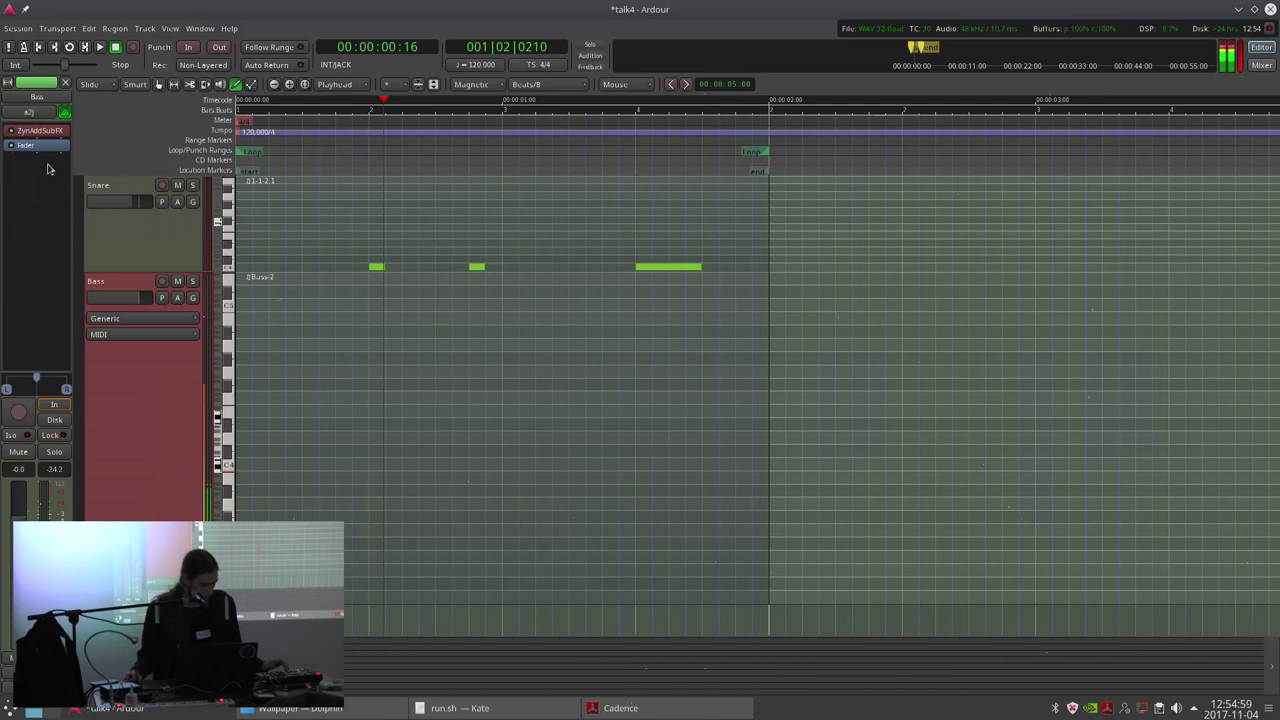
scroll(213, 330, up, 3)
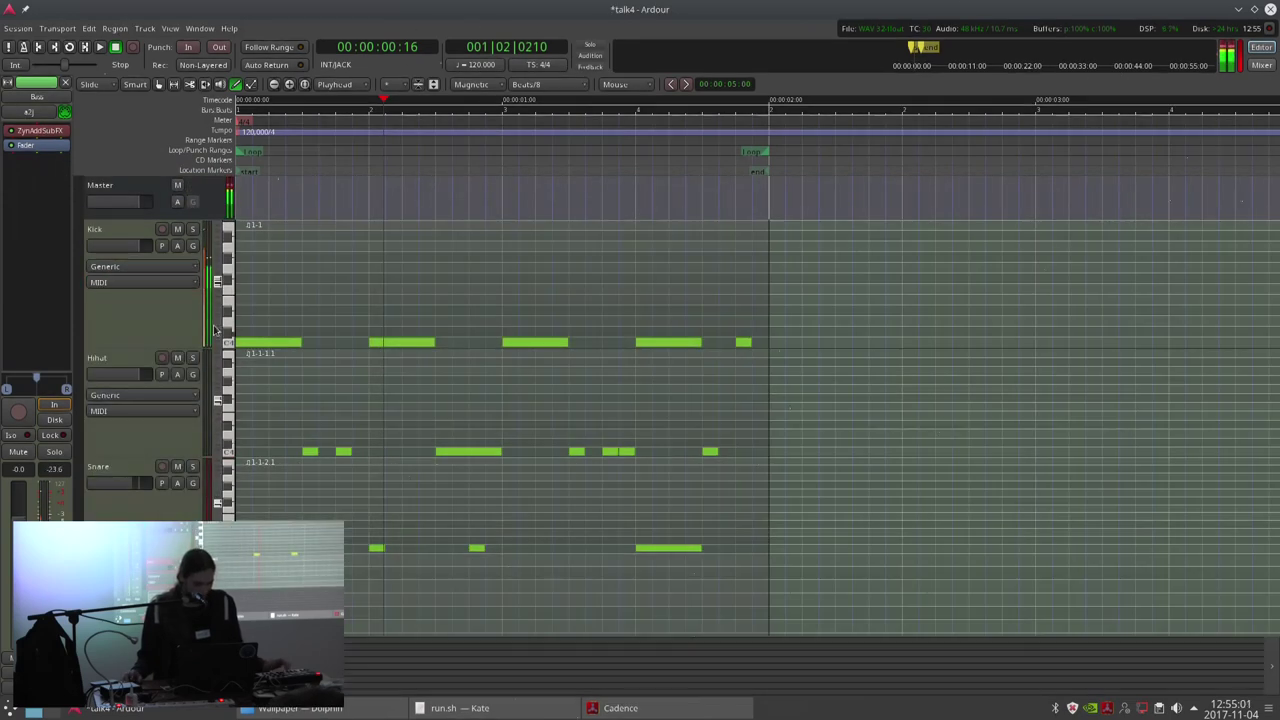
click(140, 232)
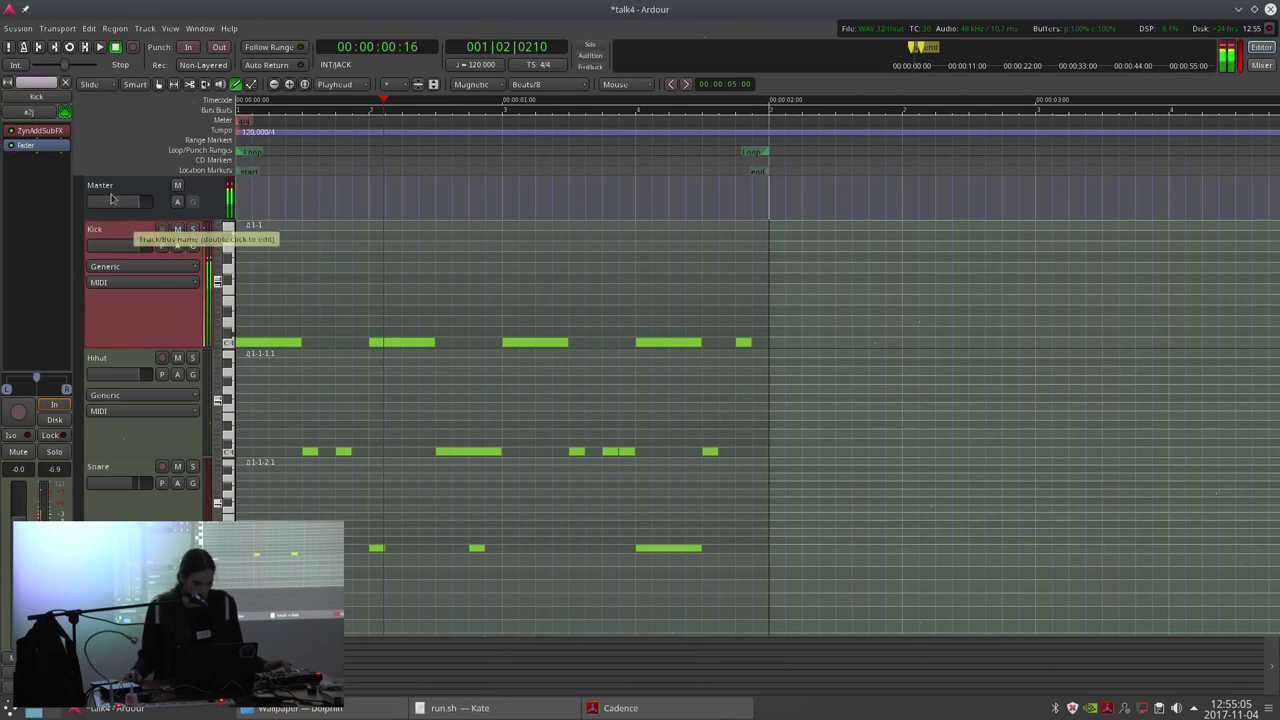
scroll(726, 254, down, 4)
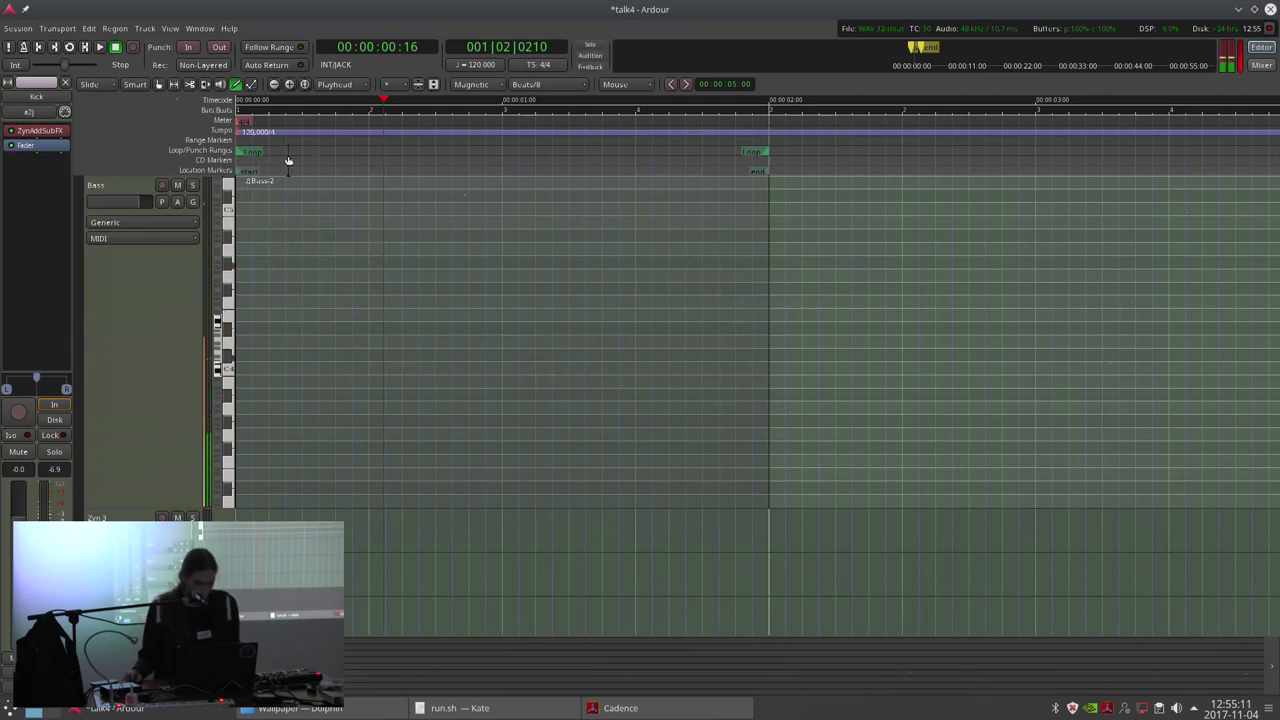
Duplicate the one-bar Kick, Hihat and Snare regions 15 times.
key(minus)
scroll(424, 341, up, 2)
scroll(425, 340, up, 1)
key(g)
drag(558, 434, 368, 304)
key(alt+shift+d)
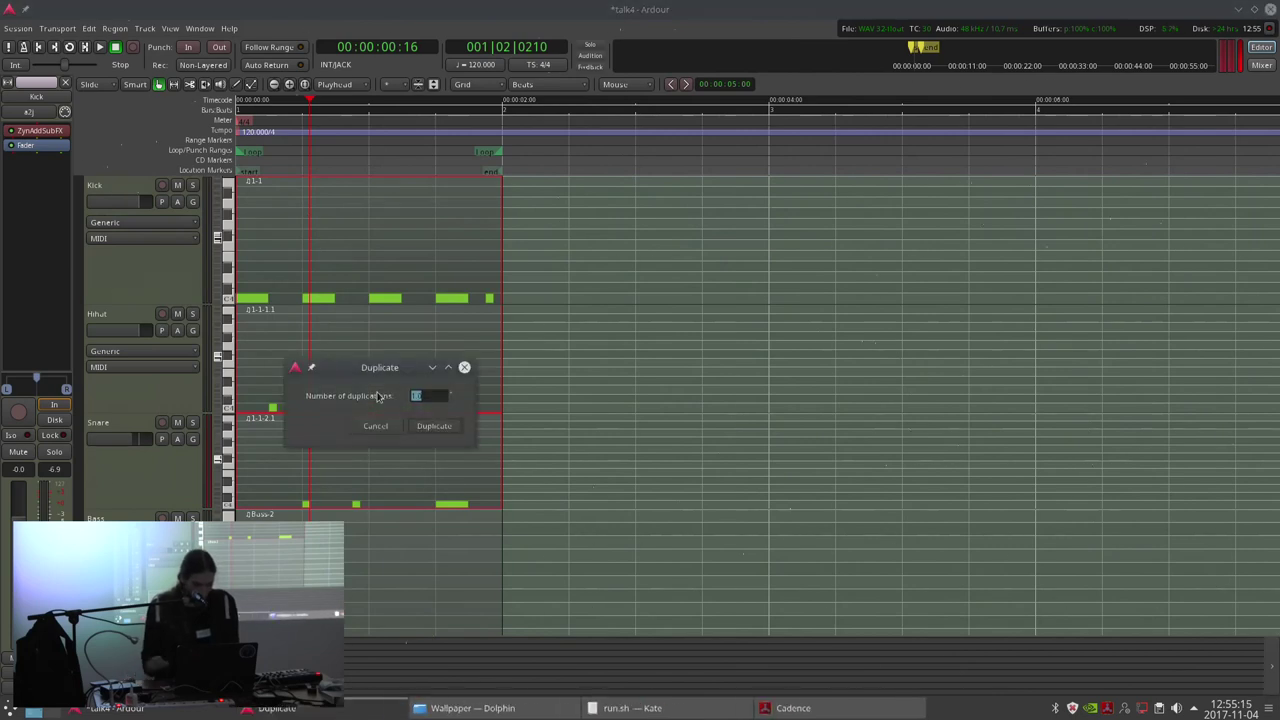
text(15)
key(Return)
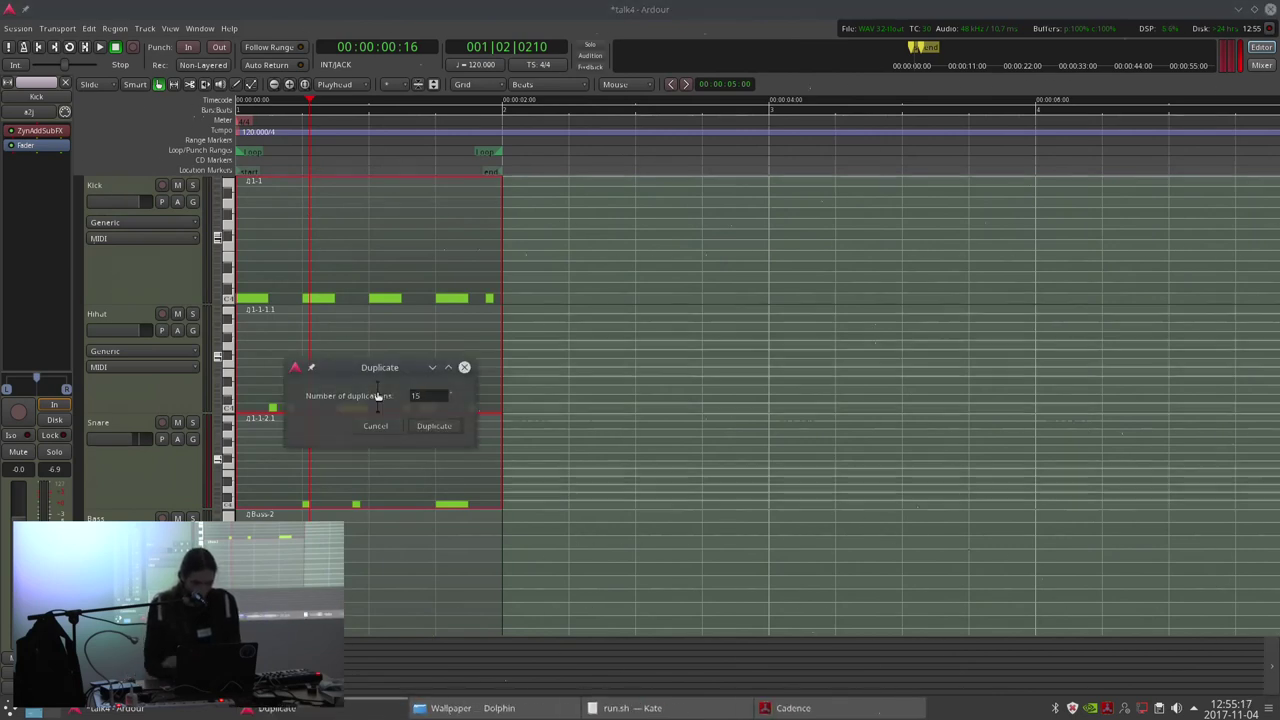
Delete the empty one-bar region from the Bass track.
key(minus)
scroll(390, 440, down, 2)
click(333, 430)
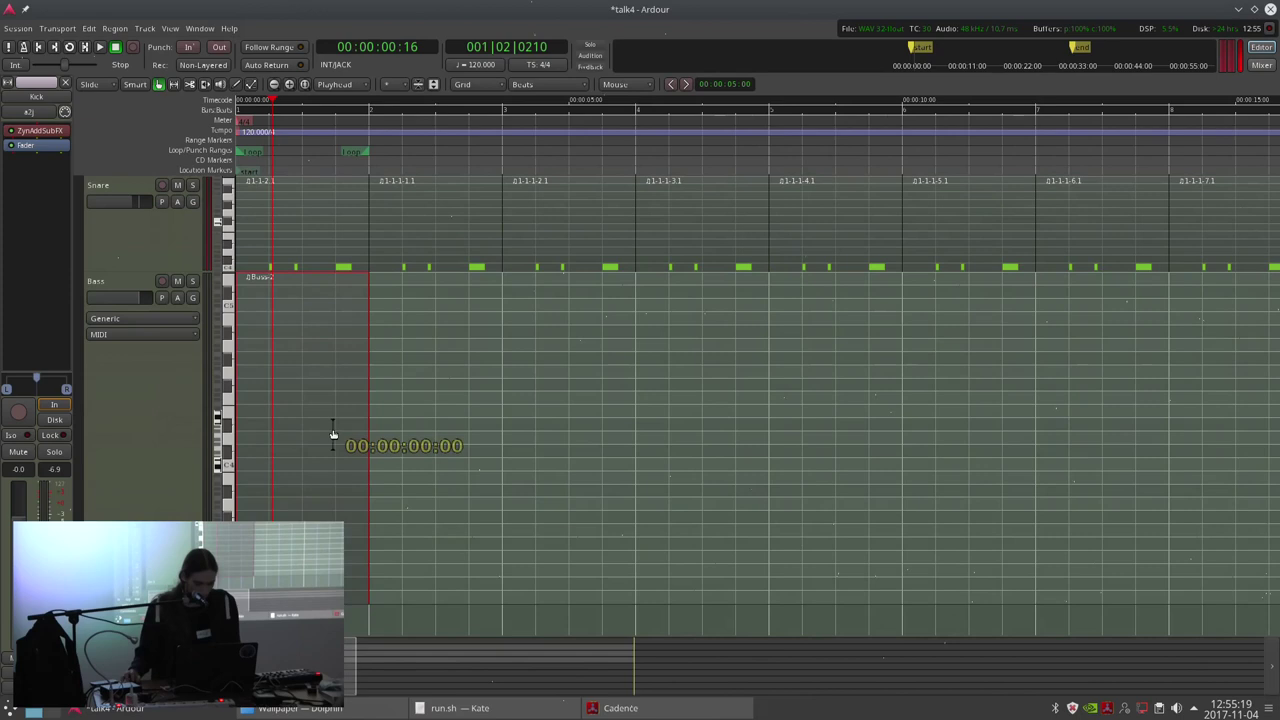
key(Delete)
Arm the Bass track and record a MIDI bass line from the session start until shortly after bar 6 begins.
key(Home)
click(162, 281)
key(shift+r)
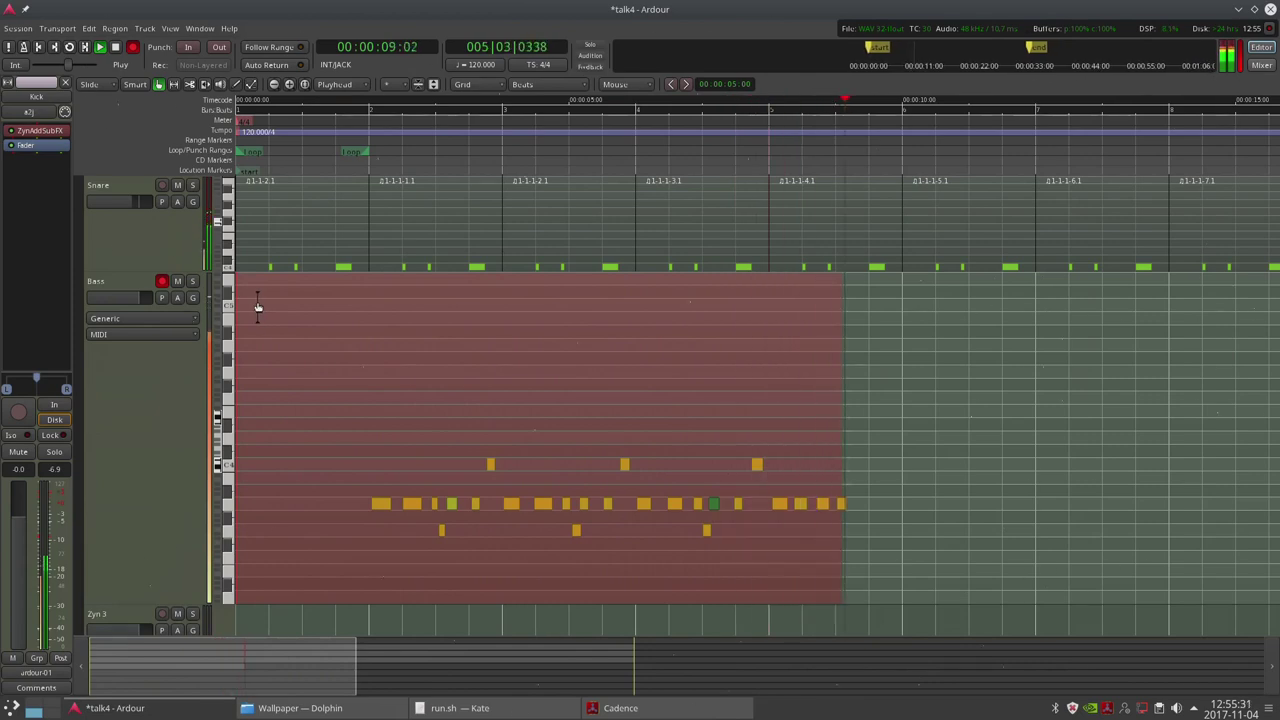
key(space)
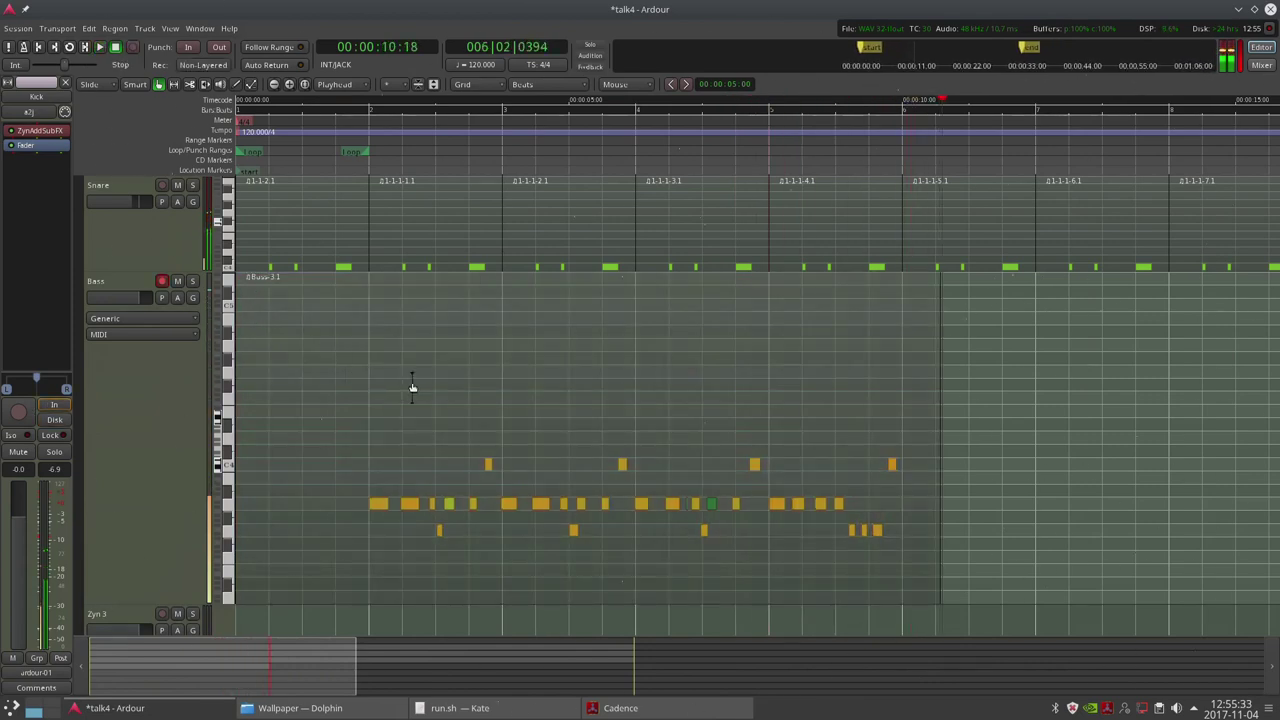
Split the recorded Bass region at bar 2 and delete its empty first part.
click(372, 405)
key(s)
click(359, 394)
key(Delete)
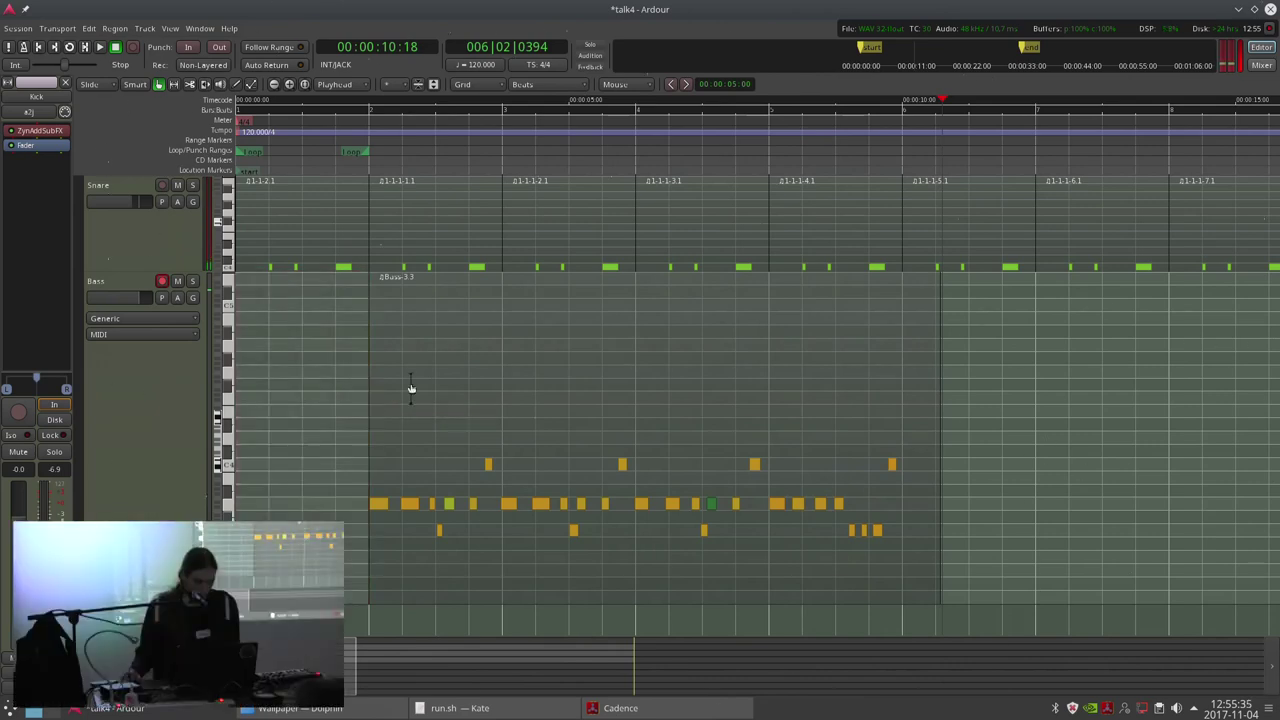
Move the remaining Bass region to the session start and trim its end to the start of bar 5.
drag(411, 390, 195, 371)
drag(793, 349, 756, 340)
right_click(508, 389)
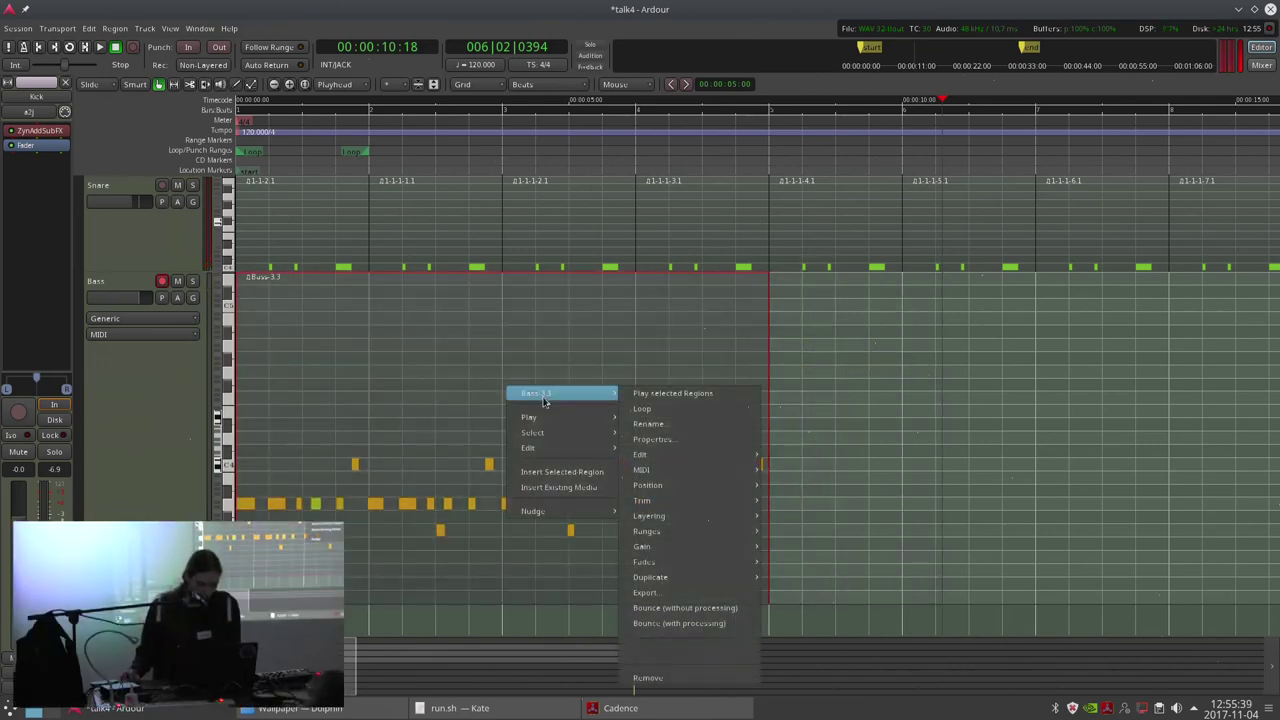
click(737, 360)
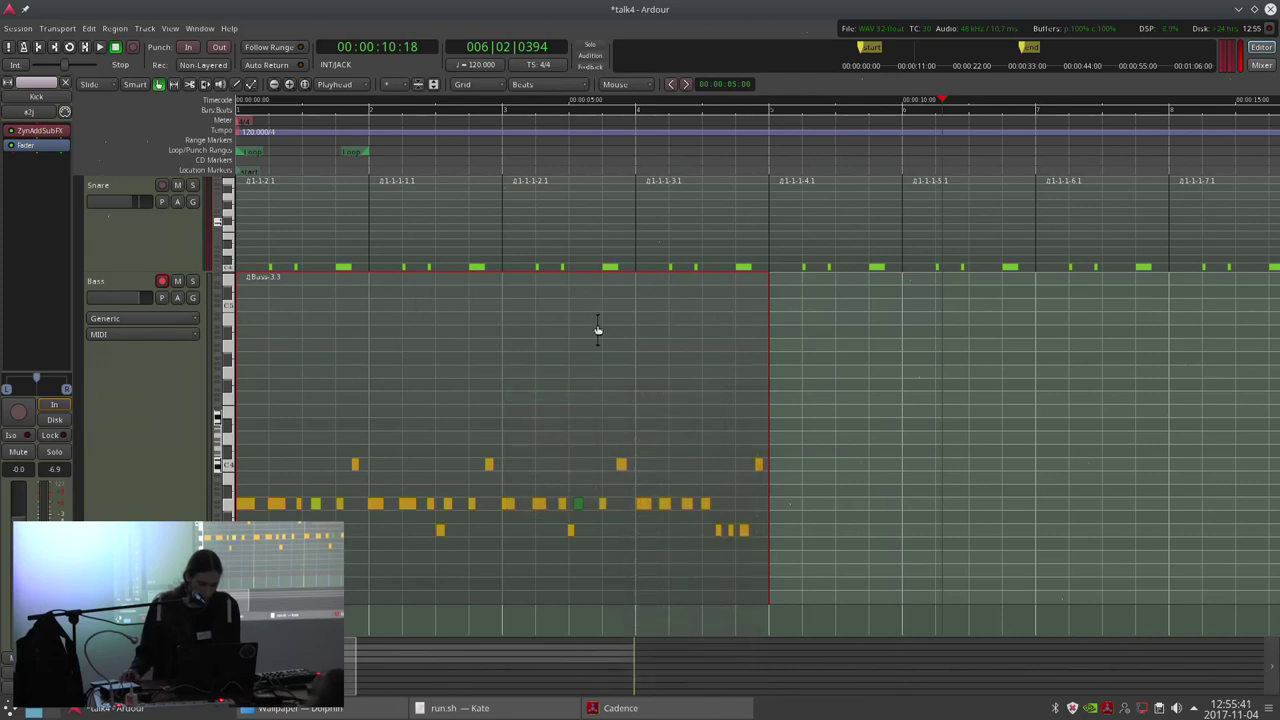
click(135, 384)
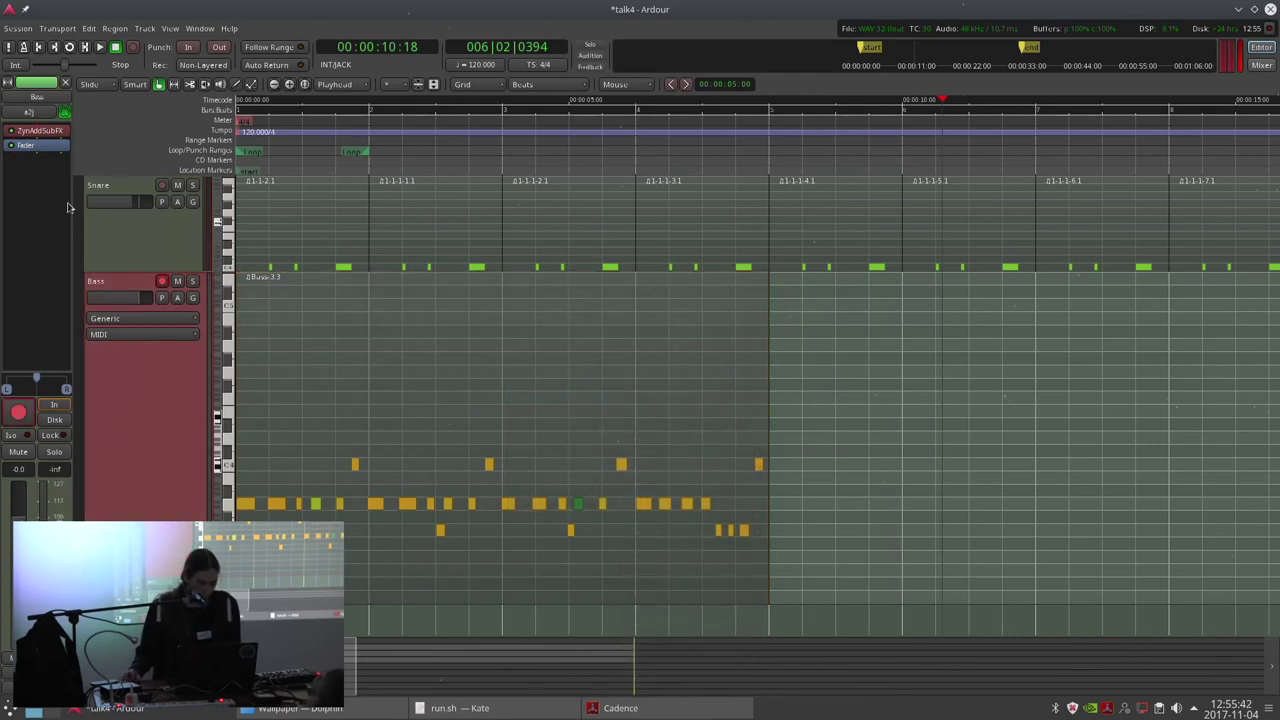
double_click(38, 130)
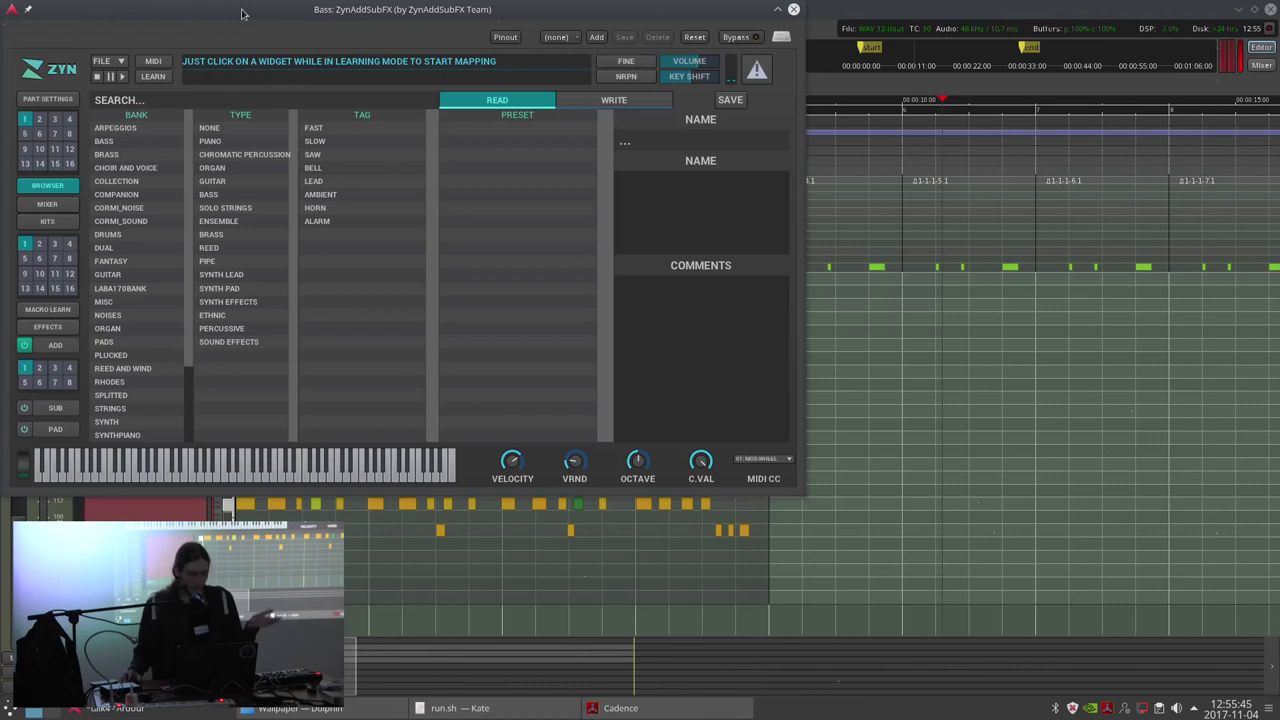
drag(272, 12, 620, 61)
click(147, 403)
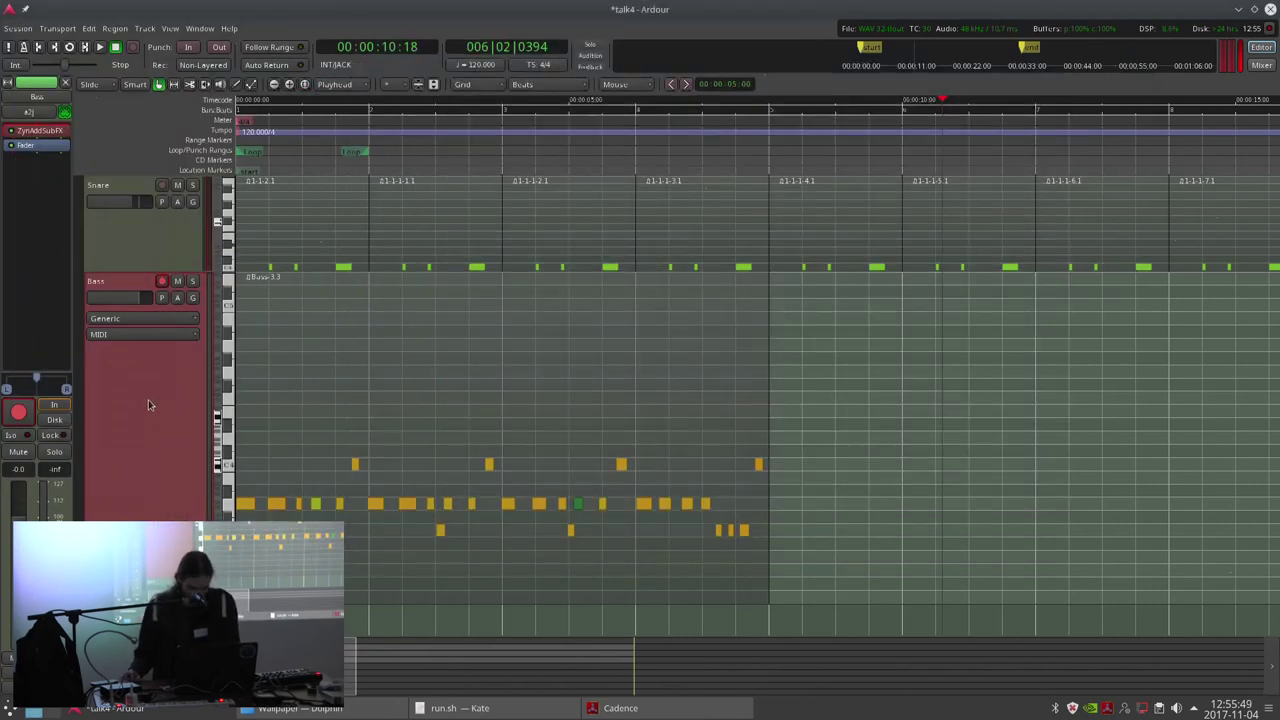
Loop playback over the four-bar Bass region and solo the Bass track.
key(l)
key(space)
click(333, 422)
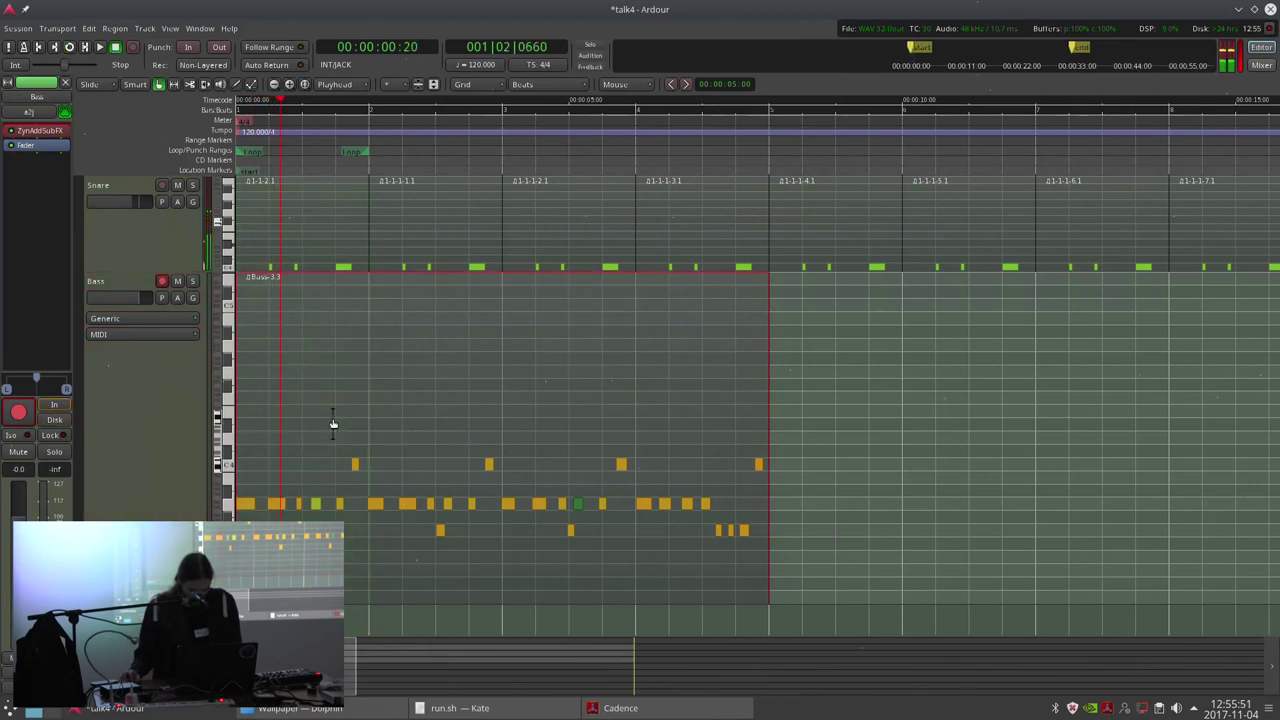
key(])
key(space)
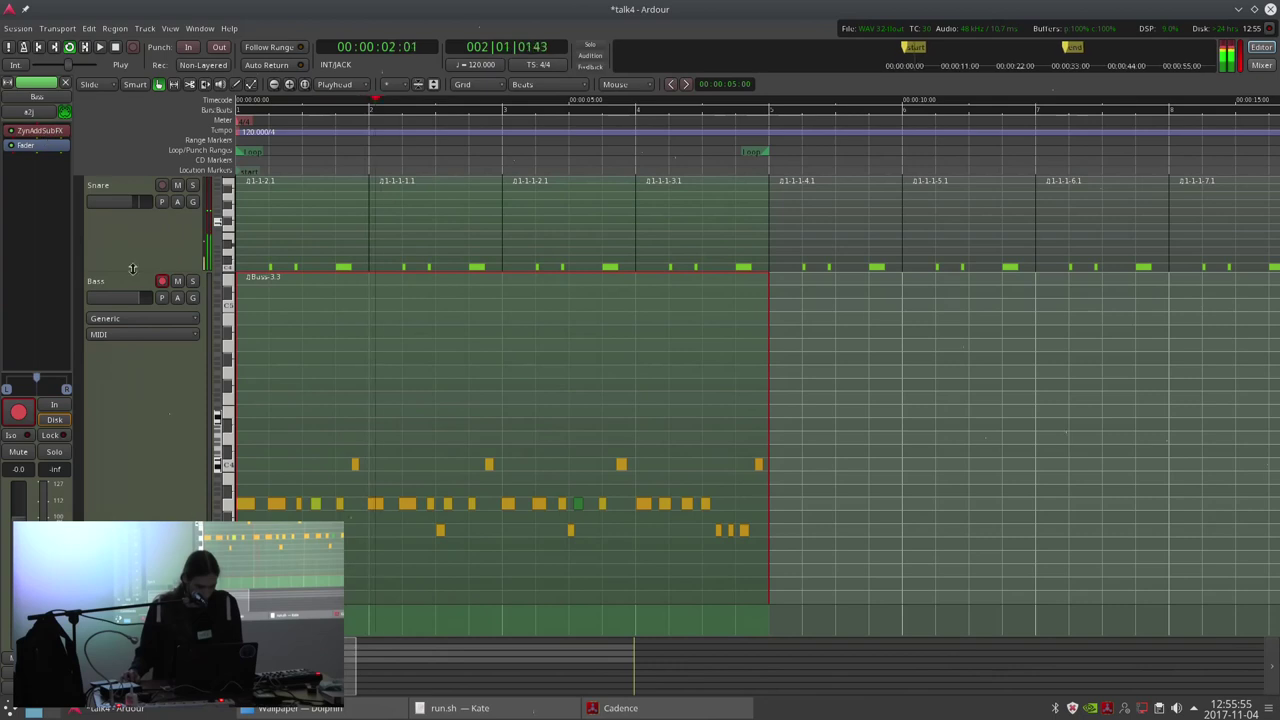
click(193, 281)
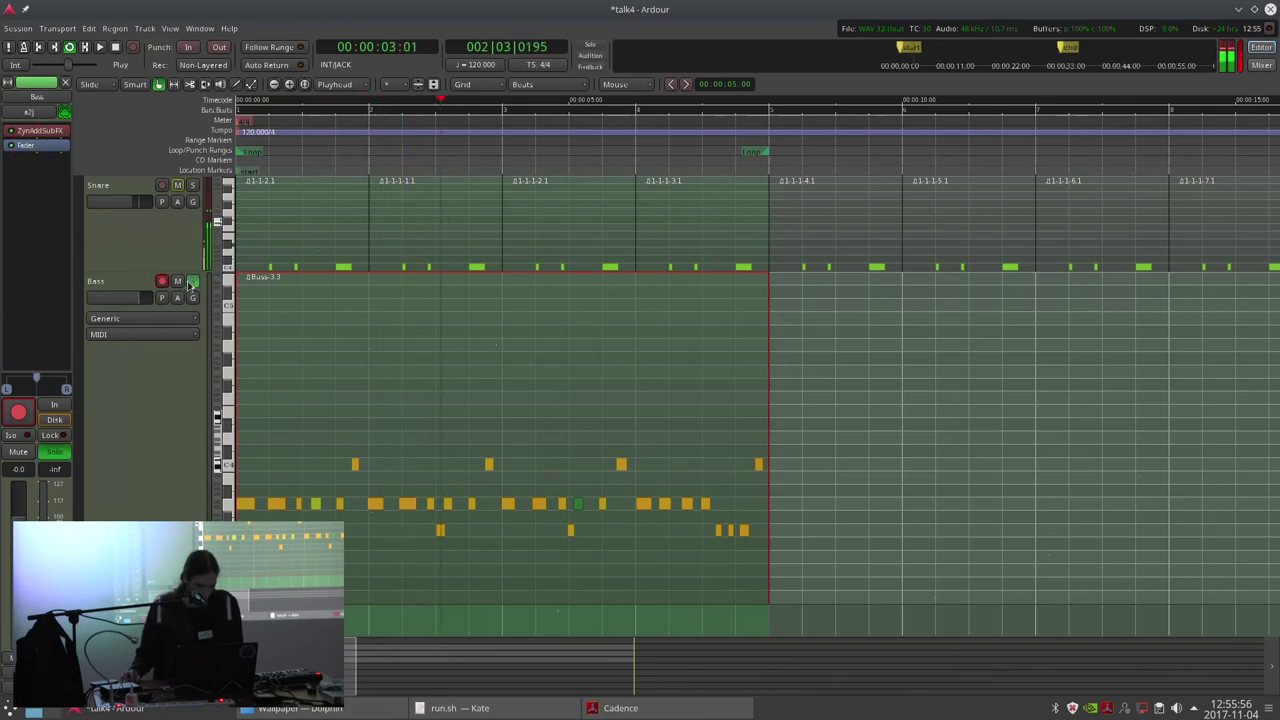
In the Bass track's ZynAddSubFX, set the ADD synth's global frequency octave to -2.
double_click(55, 133)
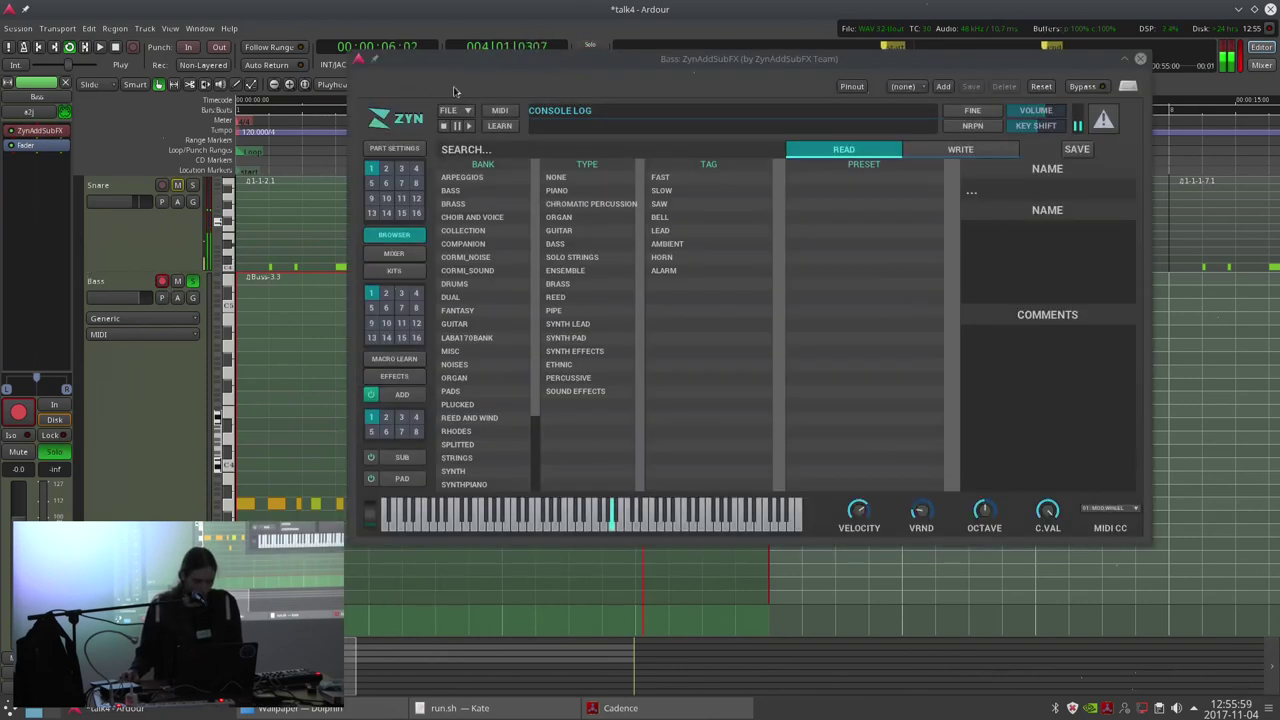
drag(462, 57, 304, 78)
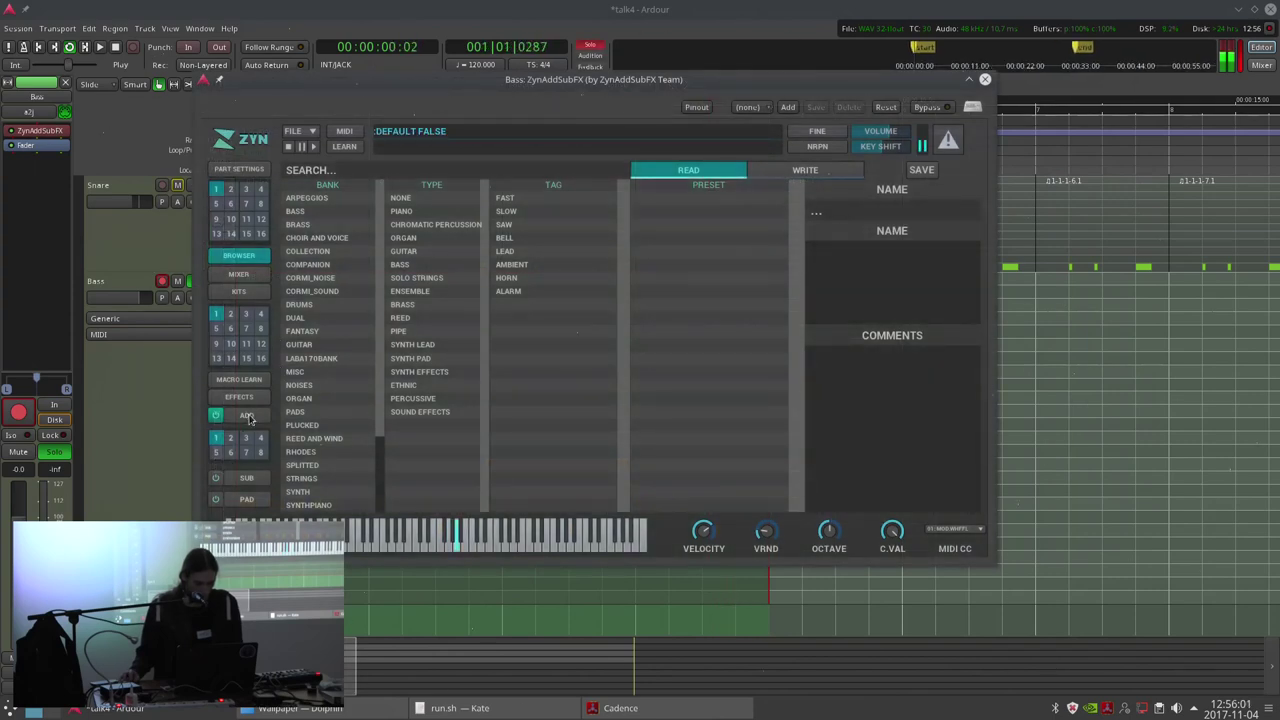
click(246, 414)
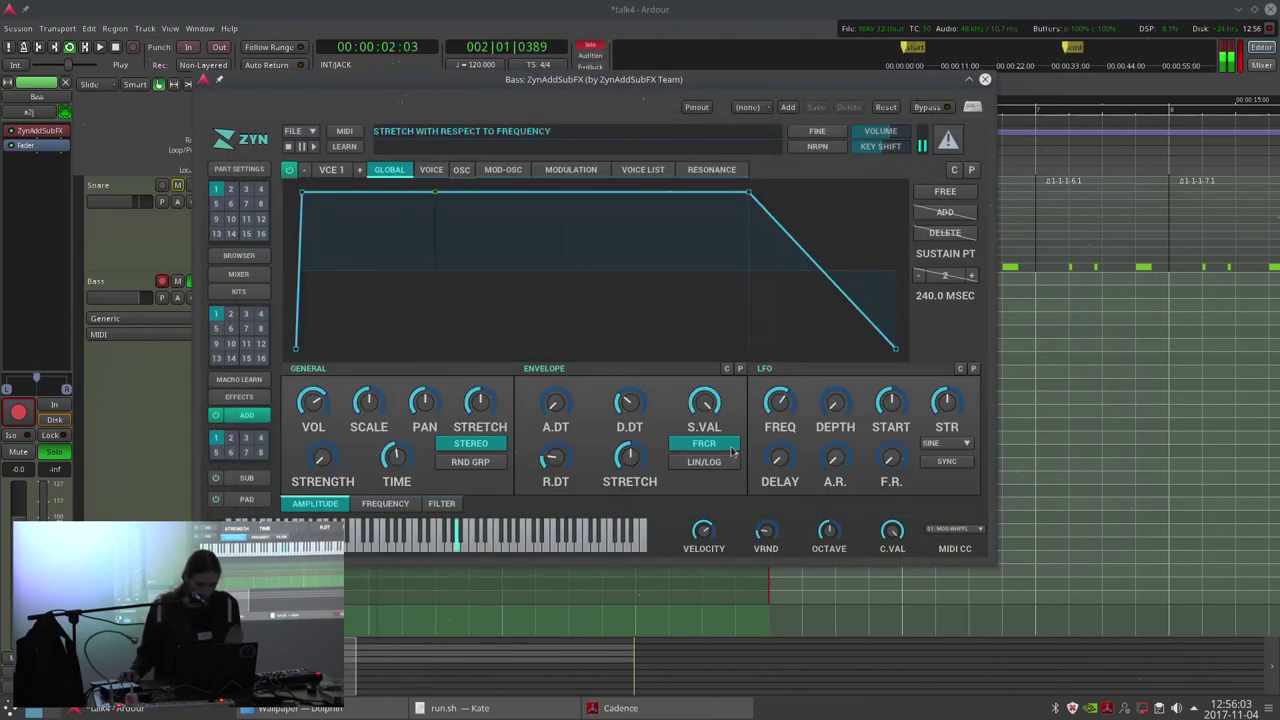
click(370, 505)
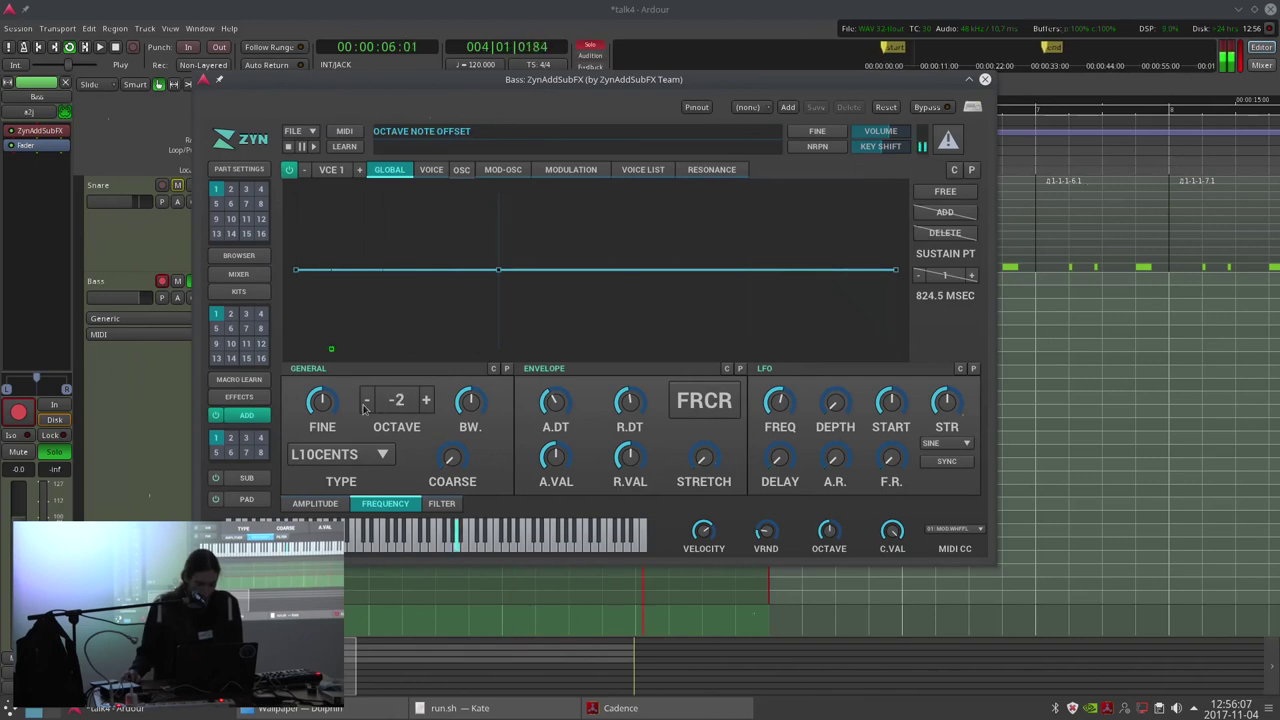
Set voice 1's oscillator base function to Saw and adjust its shape to a short rise followed by a long fall.
click(430, 170)
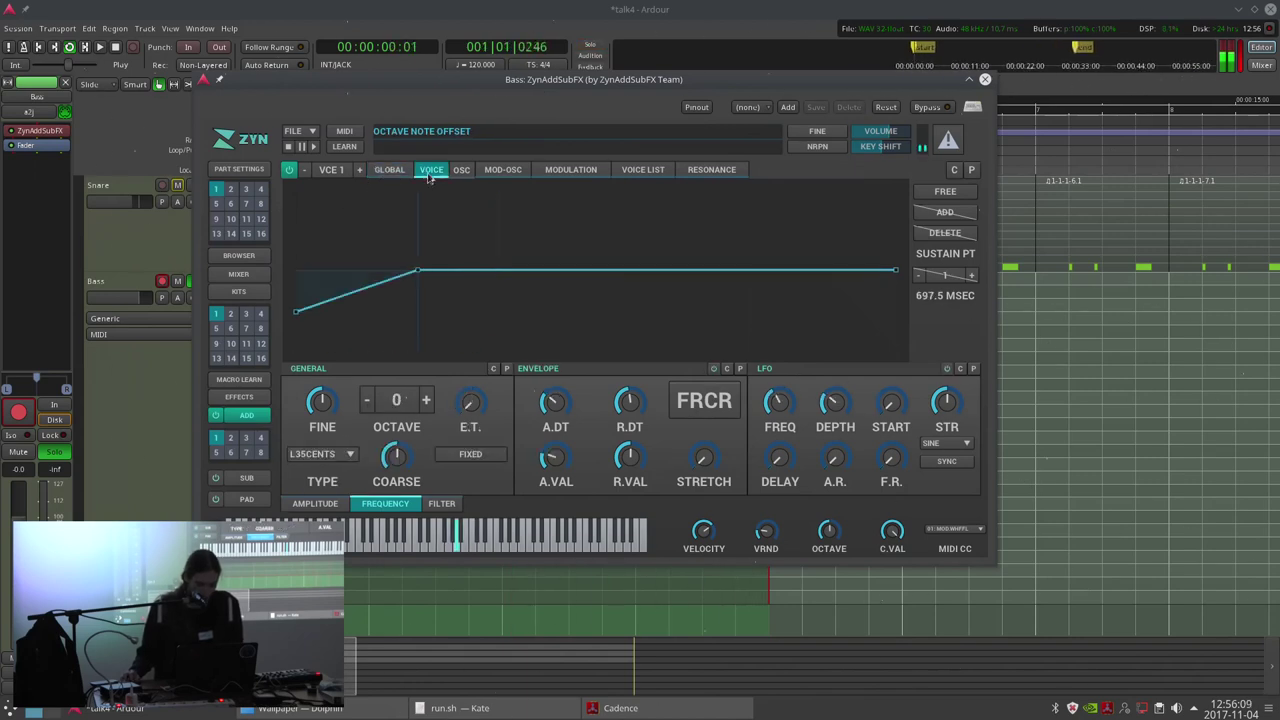
click(460, 170)
click(522, 207)
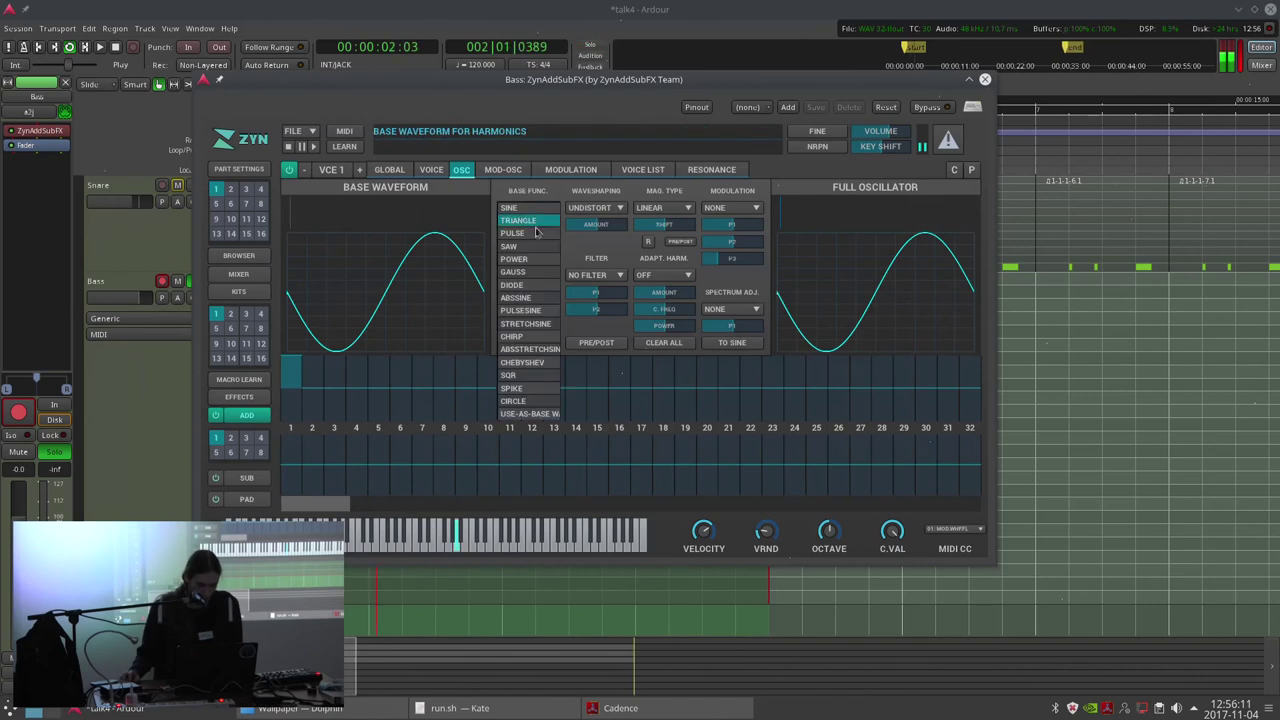
click(533, 247)
drag(533, 227, 497, 226)
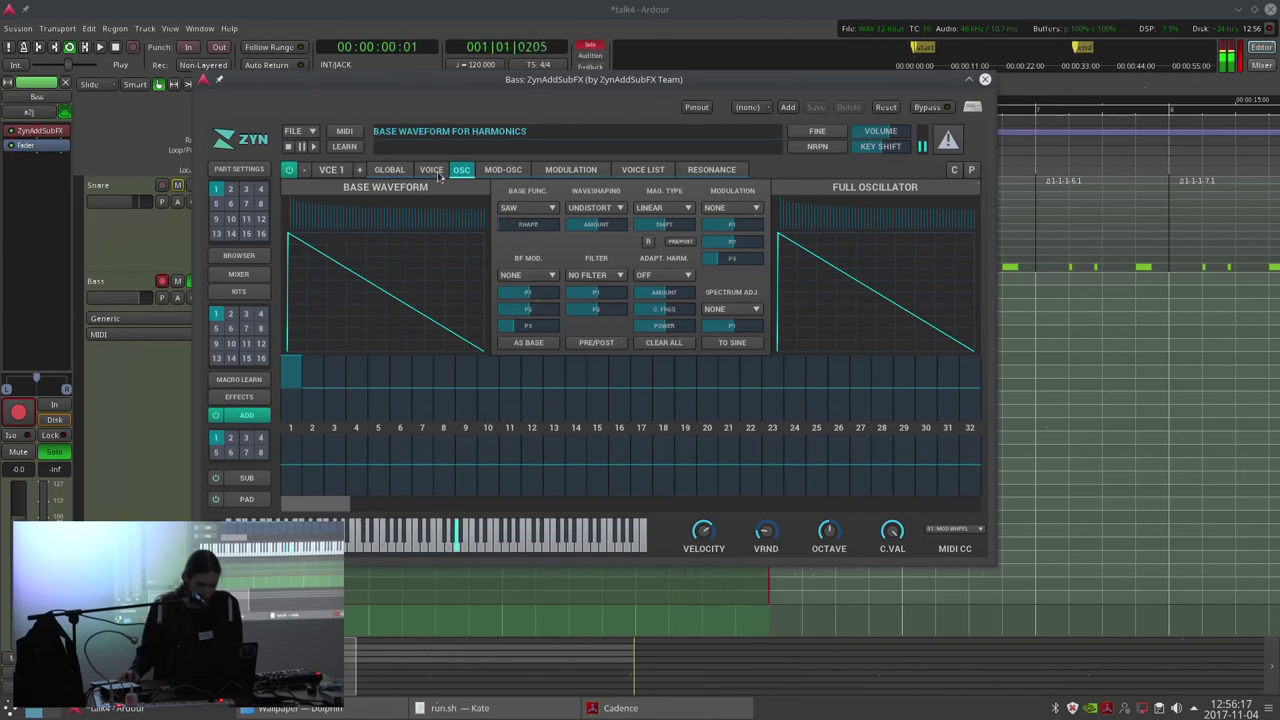
drag(503, 227, 506, 227)
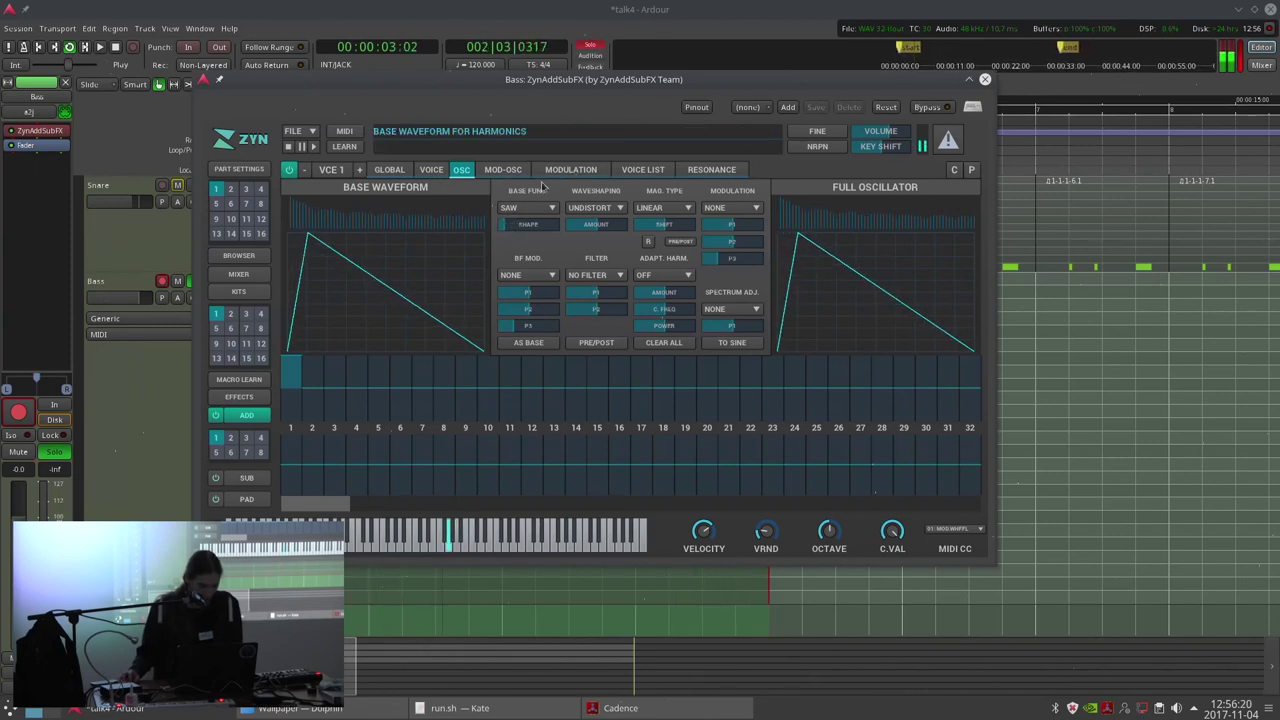
Stop playback and reopen the Bass track's ZynAddSubFX at the ADD synth's global amplitude settings.
click(334, 11)
key(space)
key(alt+Tab)
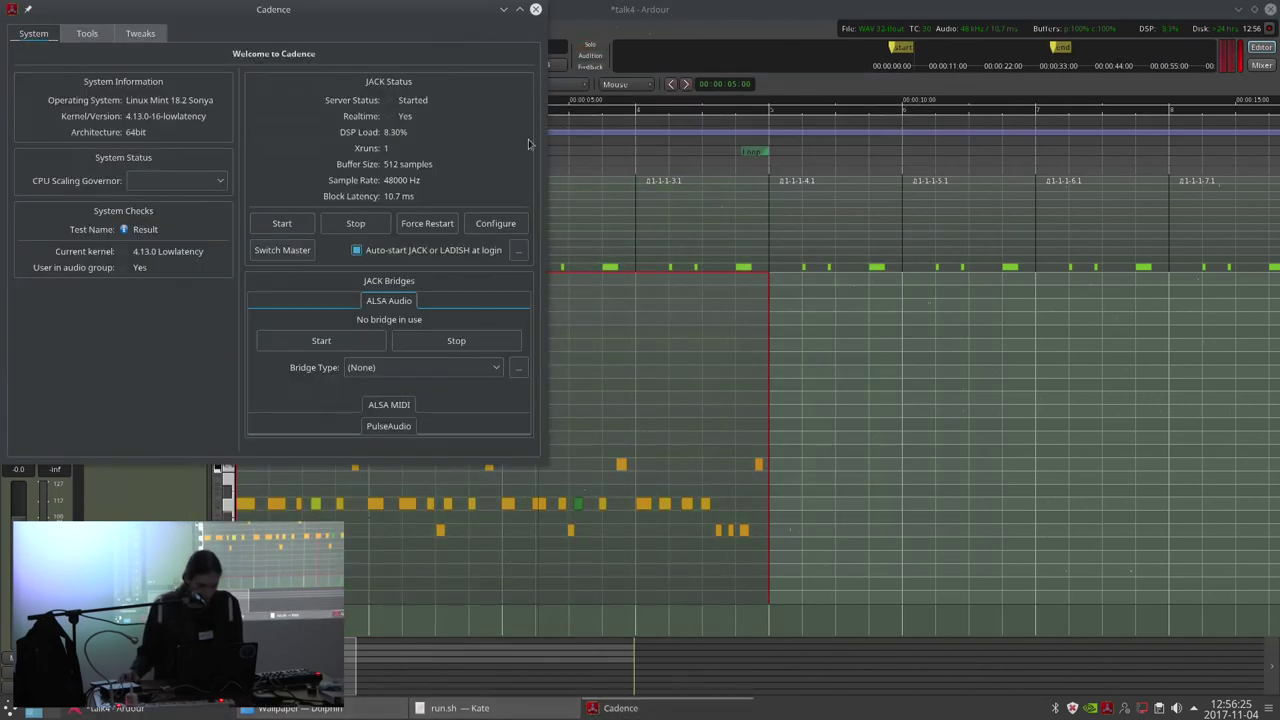
click(572, 22)
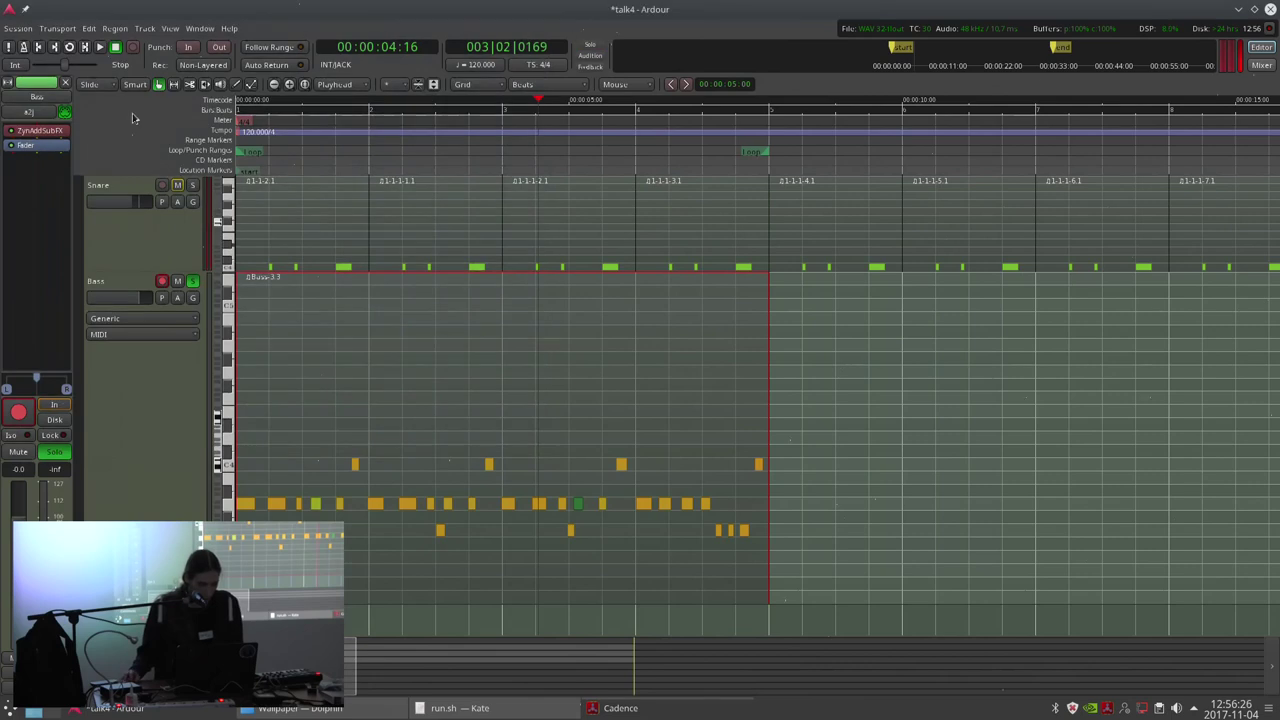
double_click(36, 133)
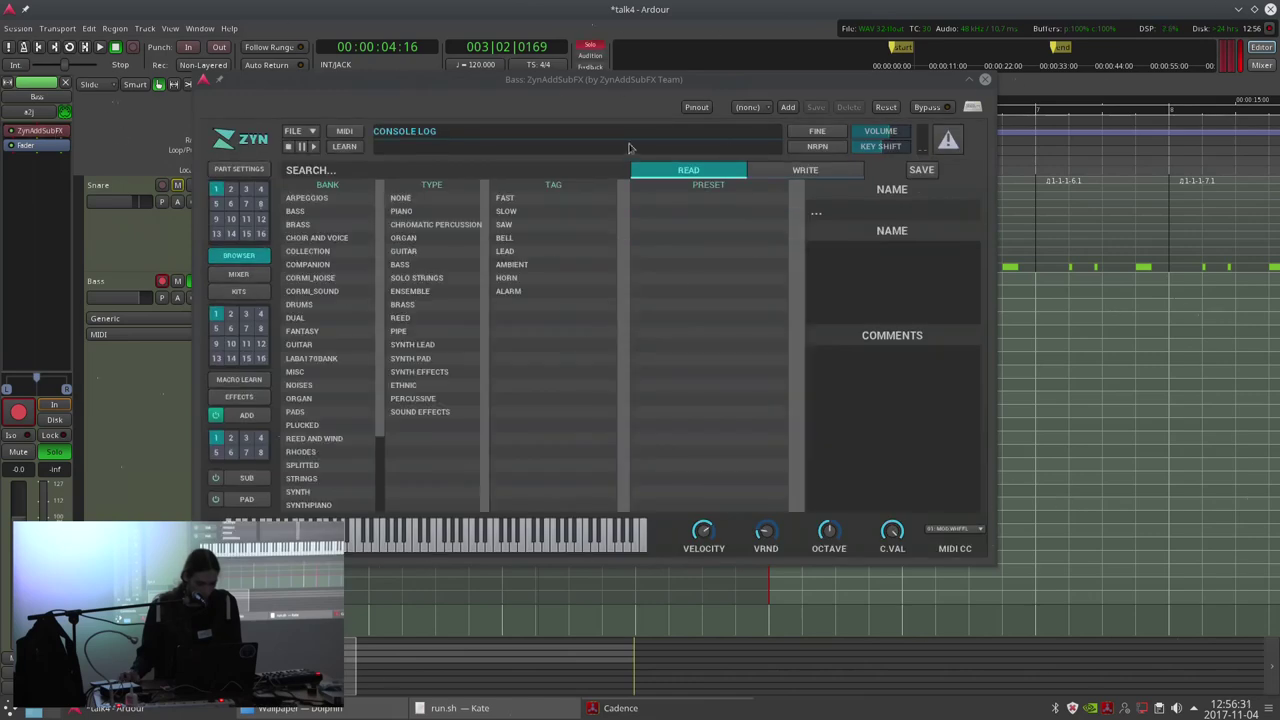
click(239, 168)
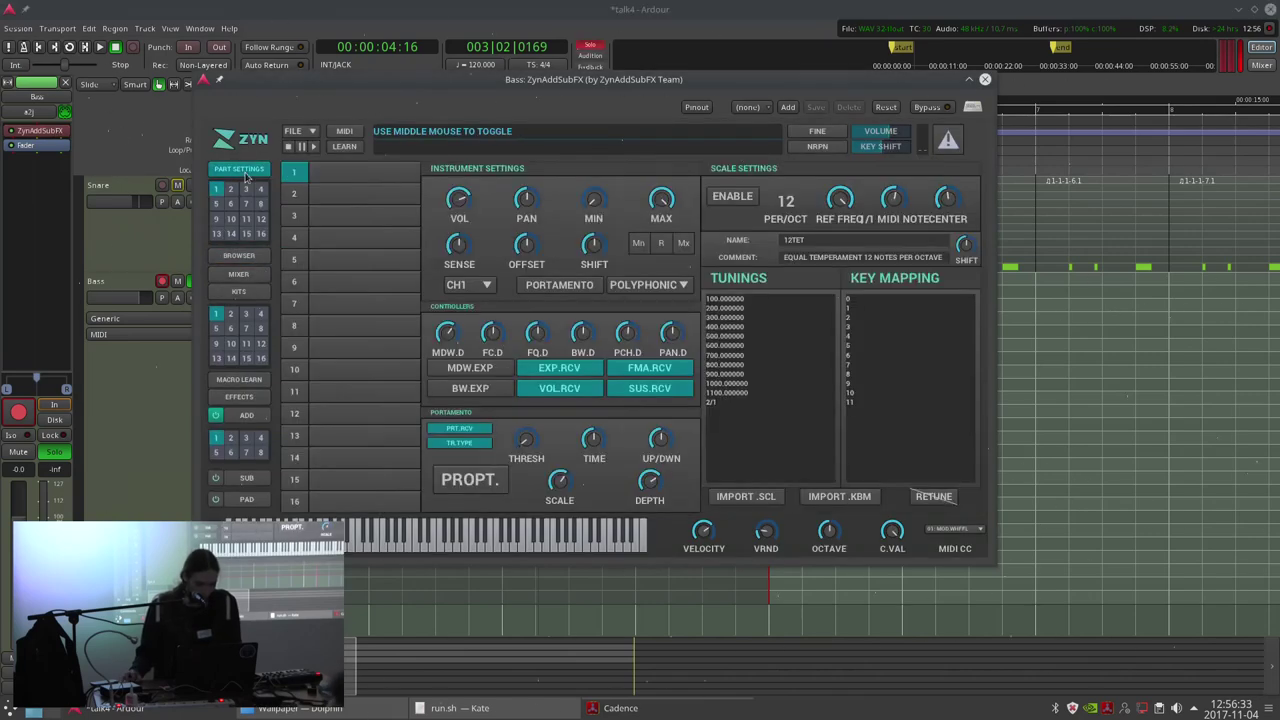
click(246, 415)
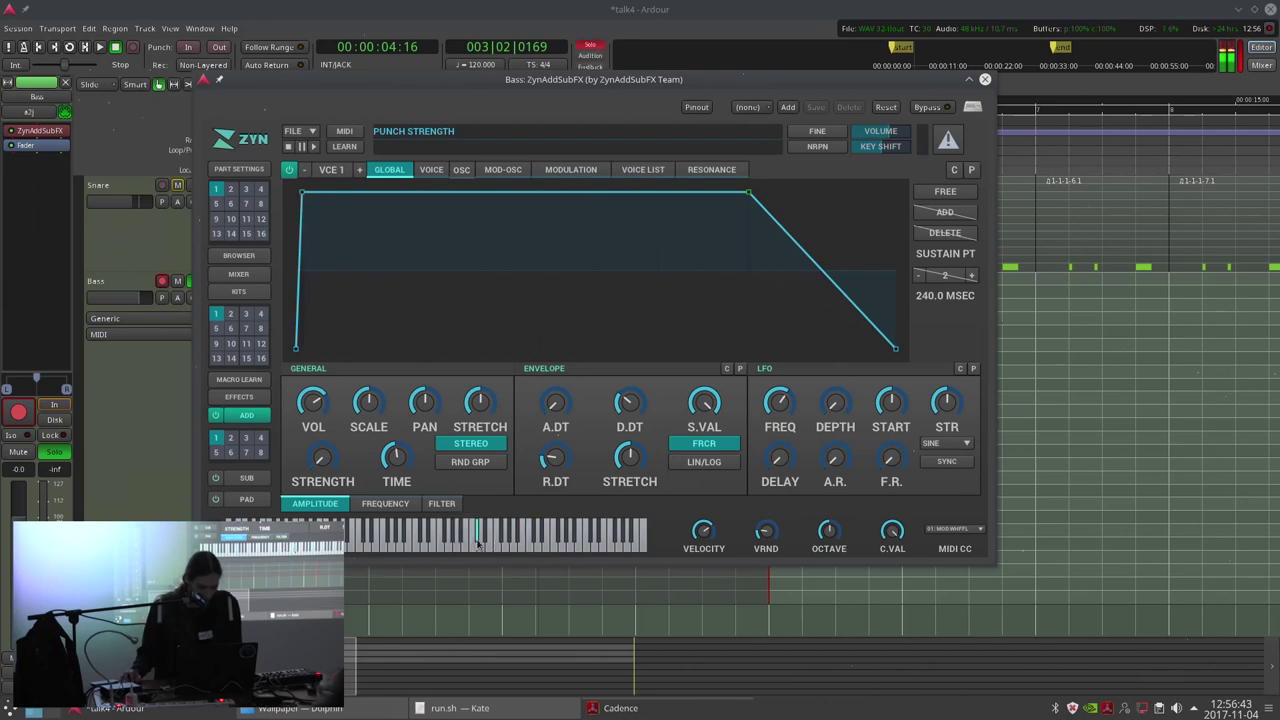
Set voice 1's modulation mode to Phase in the ADD synth.
click(565, 172)
click(753, 199)
click(767, 256)
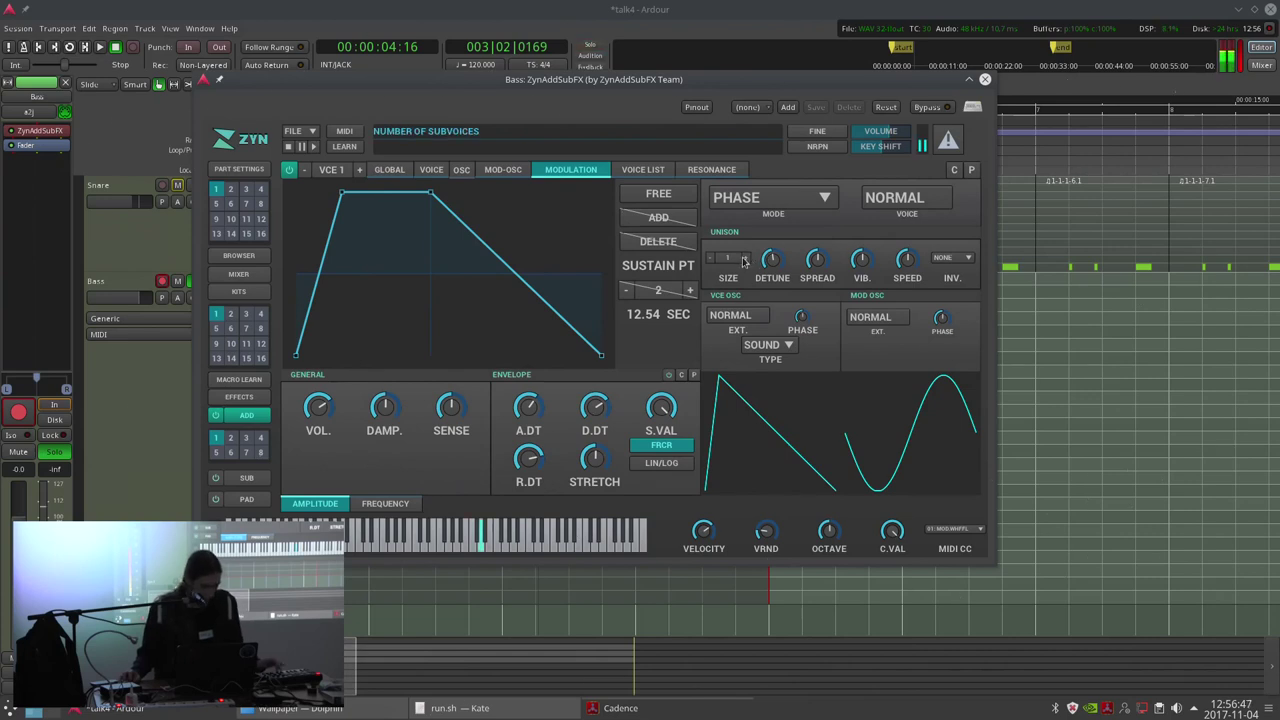
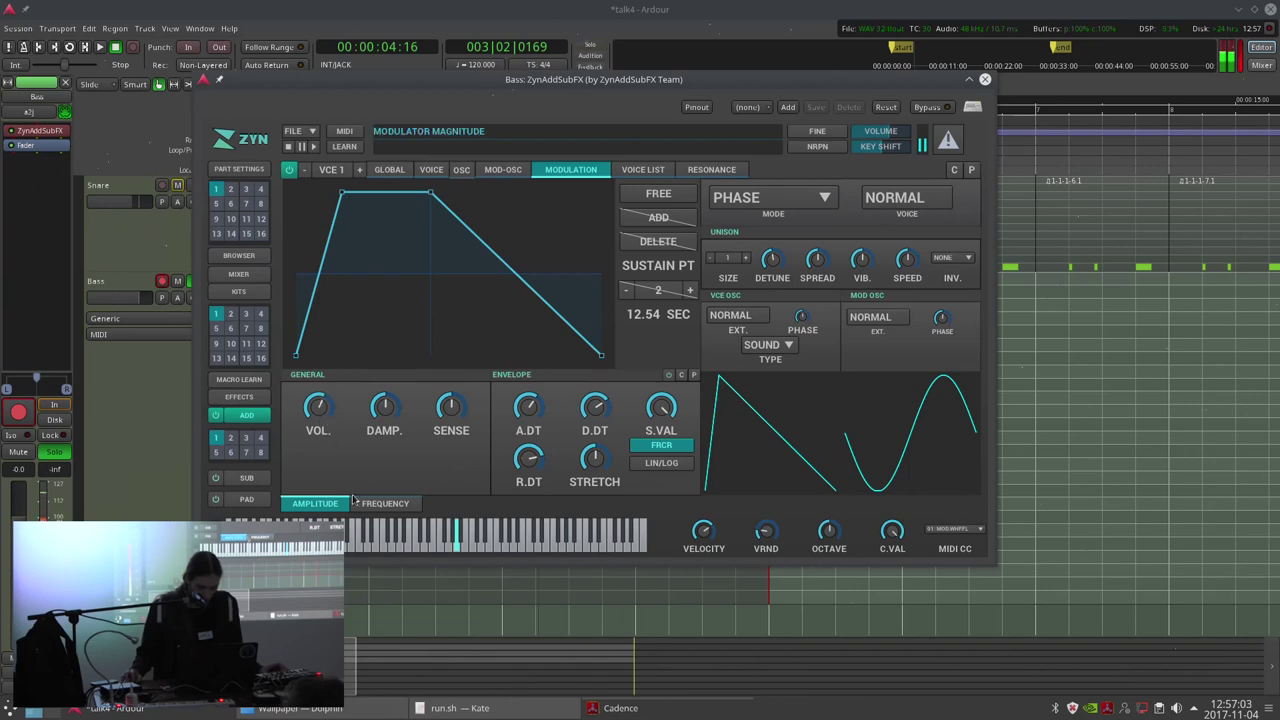
Enable the phase modulator's amplitude envelope, then lower its attack and decay times.
drag(526, 414, 520, 540)
click(669, 375)
mouse_move(529, 407)
mouse_down()
mouse_move(543, 340)
mouse_move(524, 430)
mouse_up()
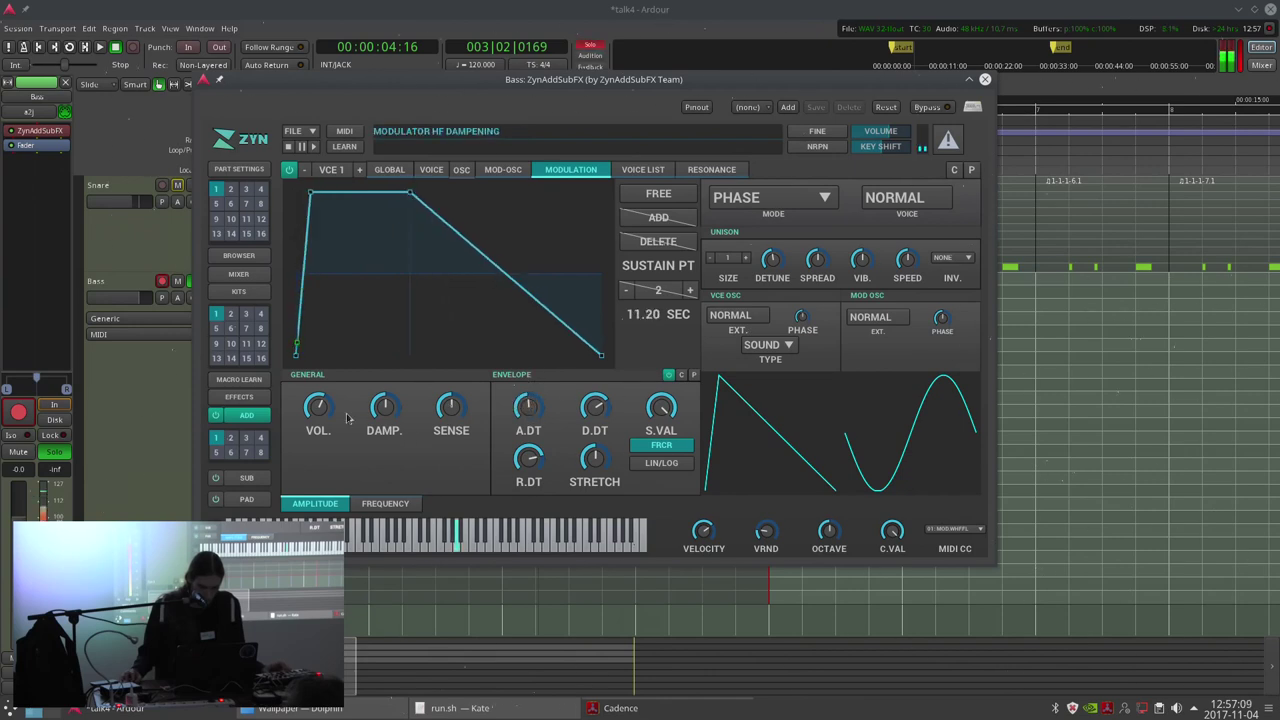
drag(593, 410, 540, 492)
mouse_move(538, 418)
mouse_down()
mouse_move(570, 418)
mouse_move(534, 410)
mouse_up()
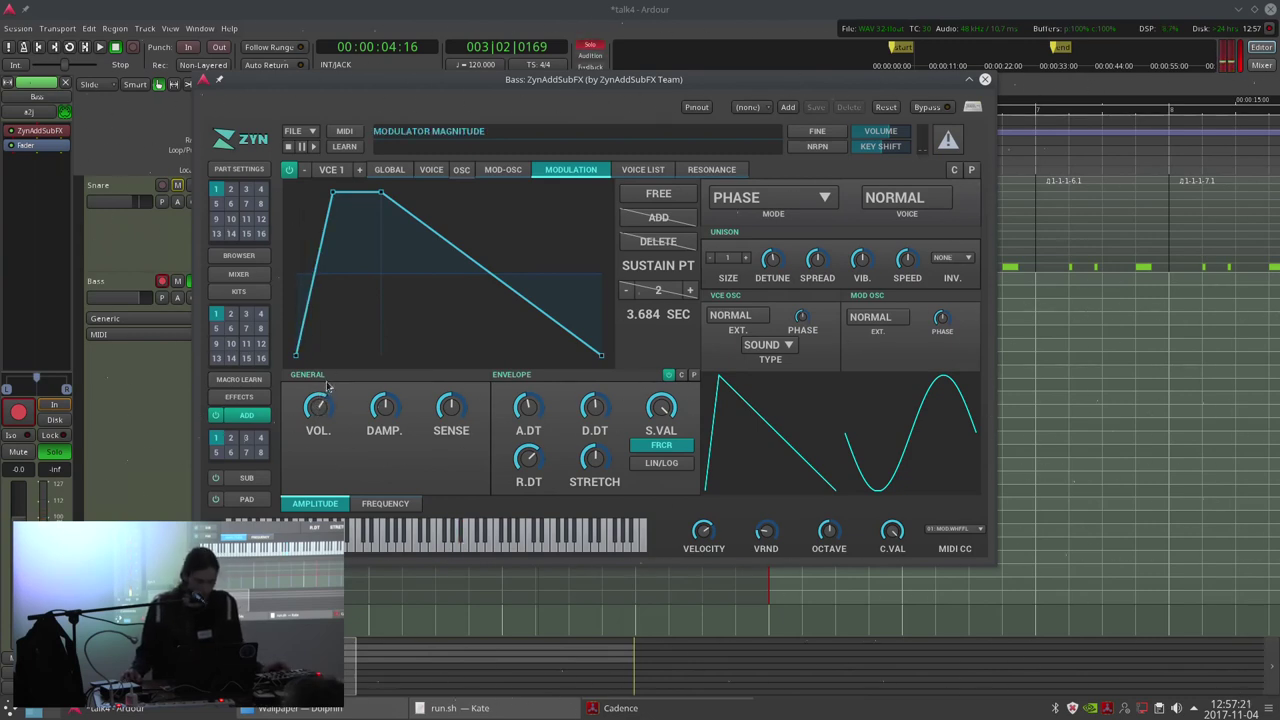
click(385, 503)
click(318, 504)
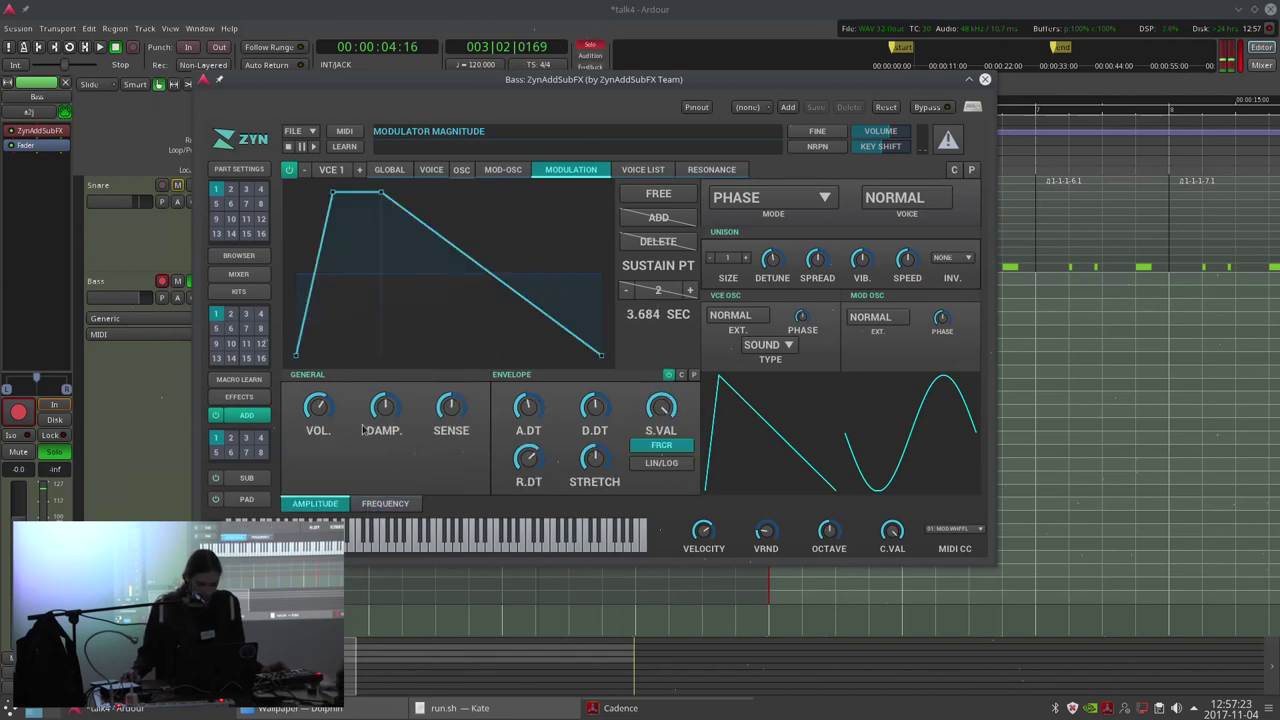
Set the ADD synth's global filter to the Analog class with the Notch type.
click(461, 170)
click(431, 170)
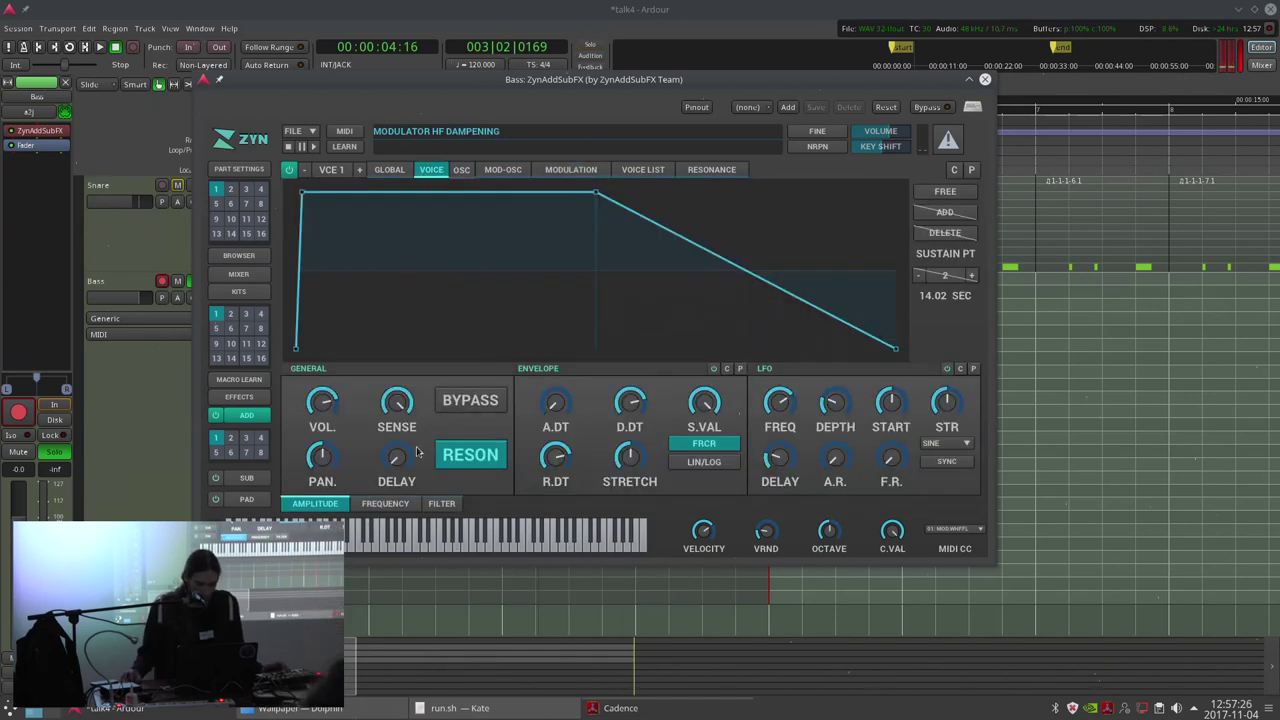
click(391, 169)
click(441, 503)
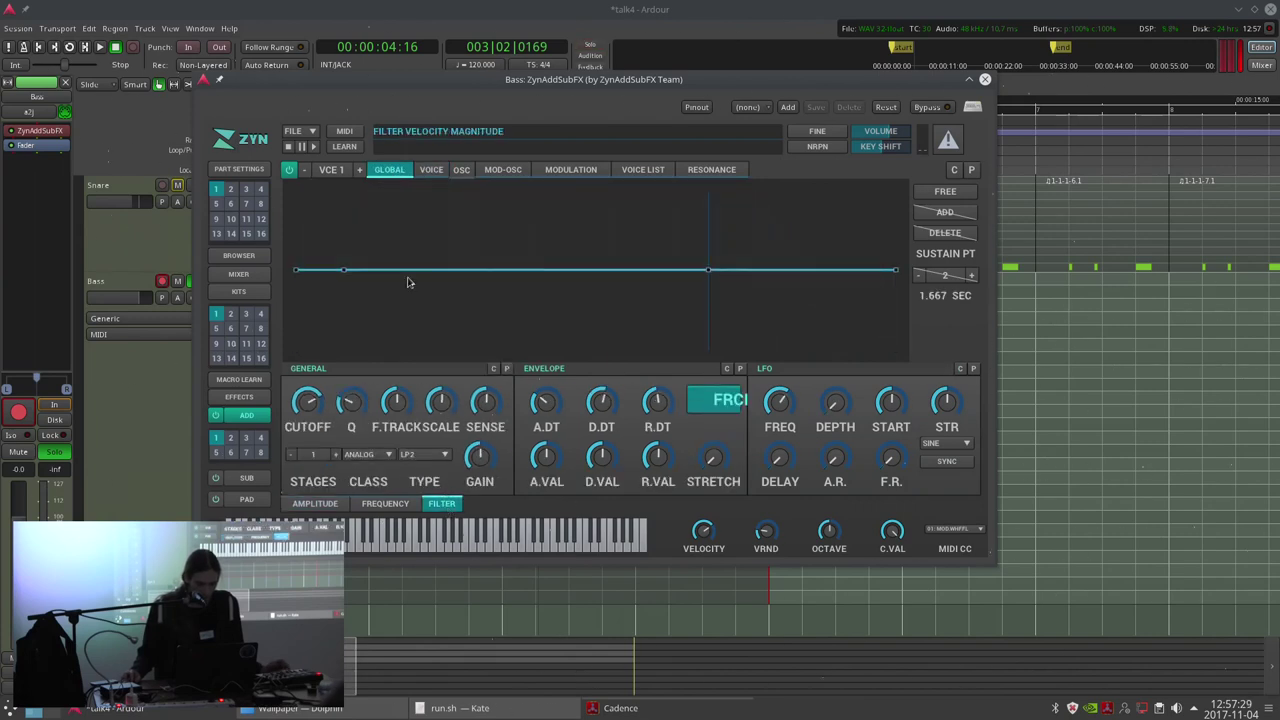
drag(310, 405, 310, 360)
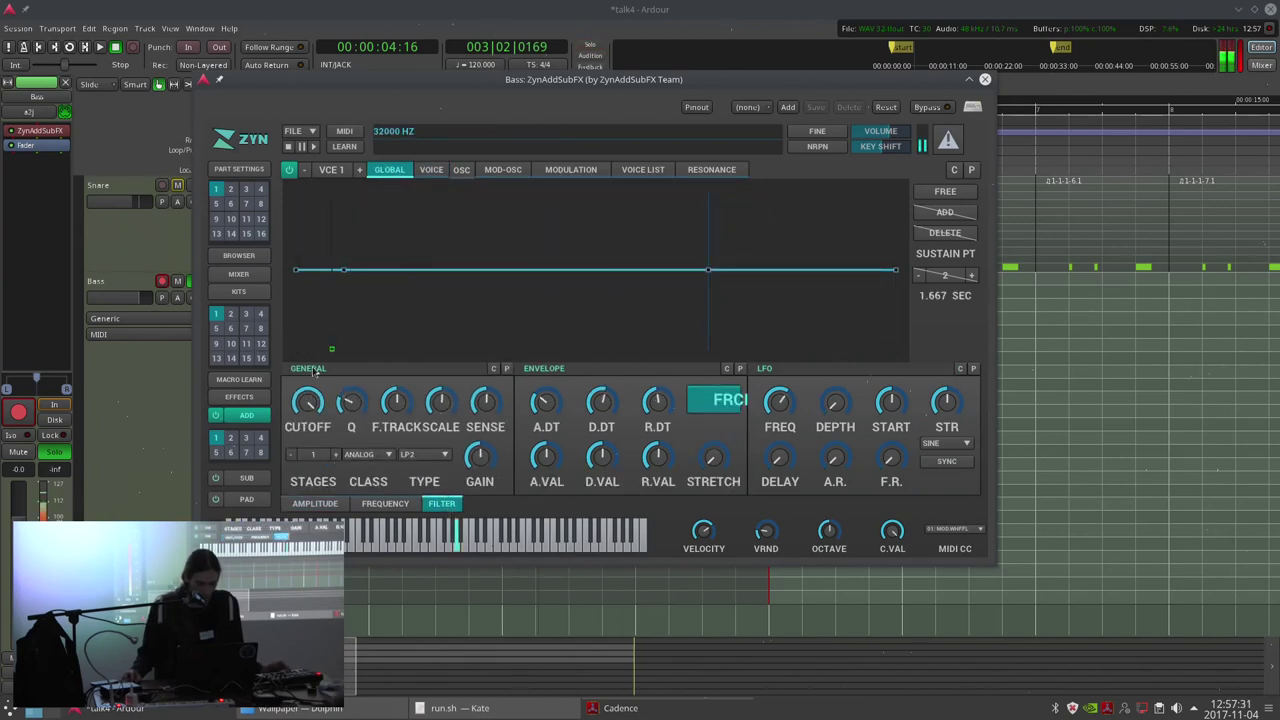
click(362, 455)
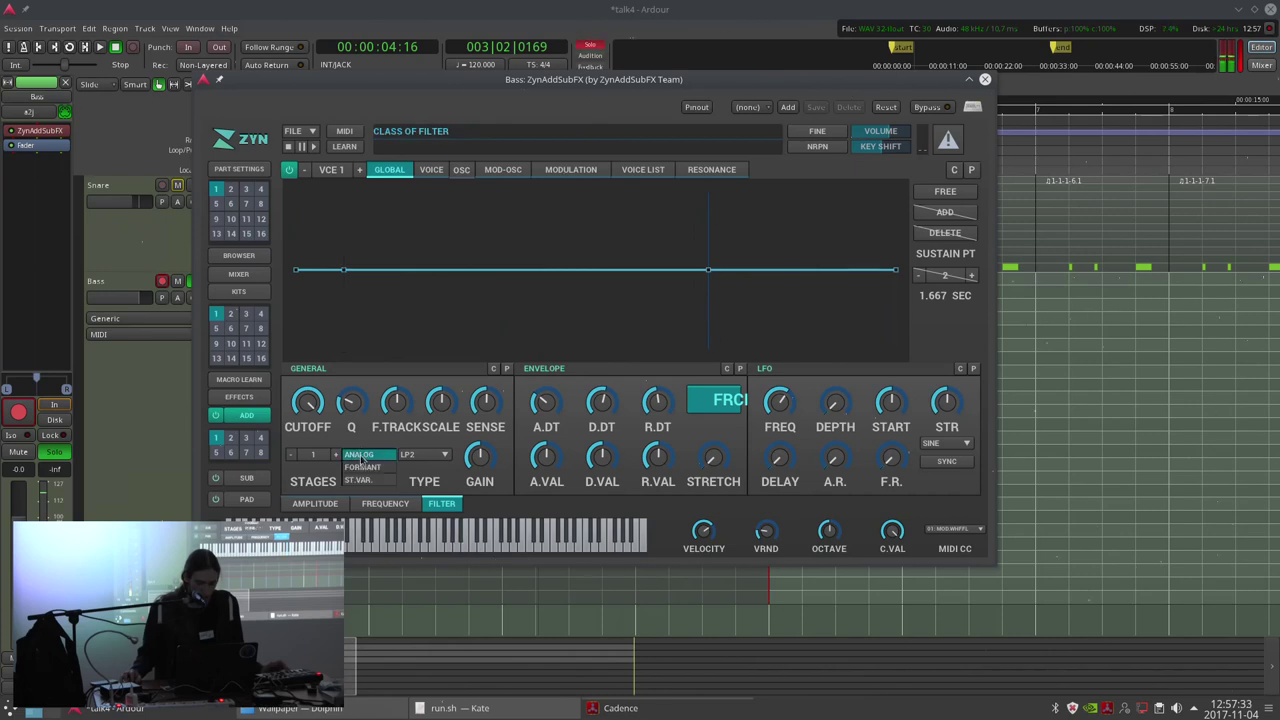
click(360, 455)
click(422, 454)
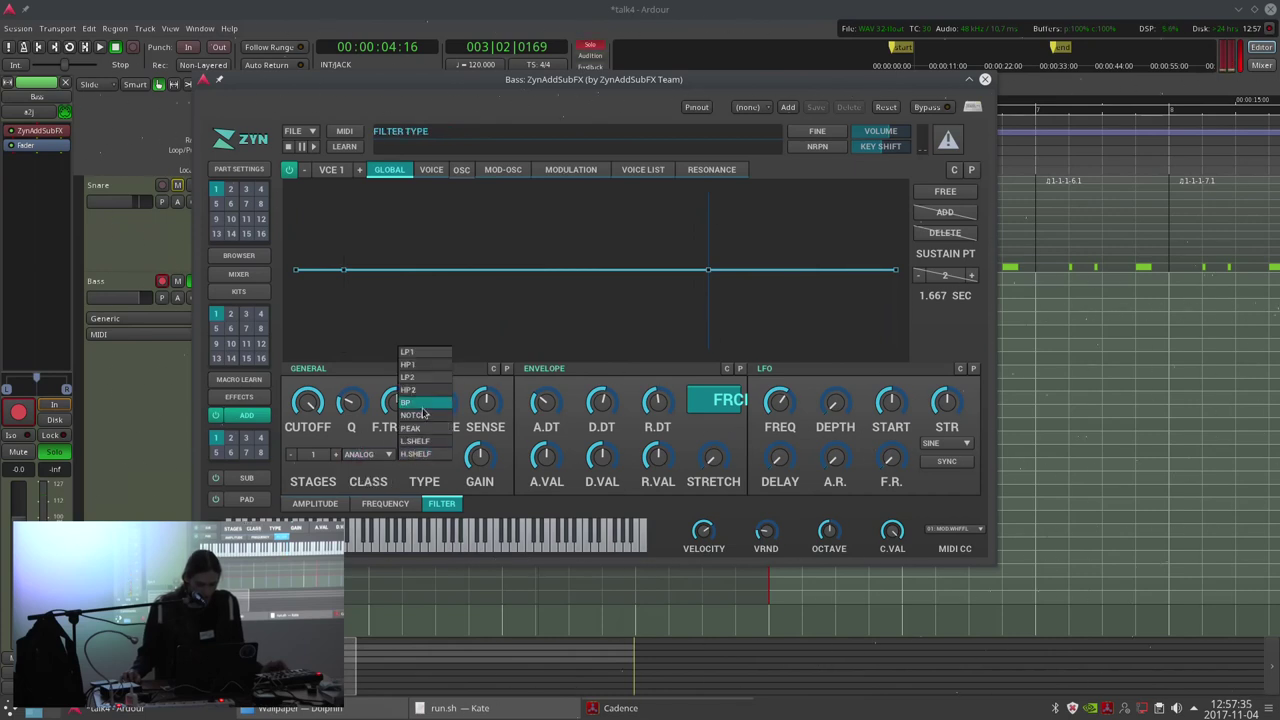
click(424, 416)
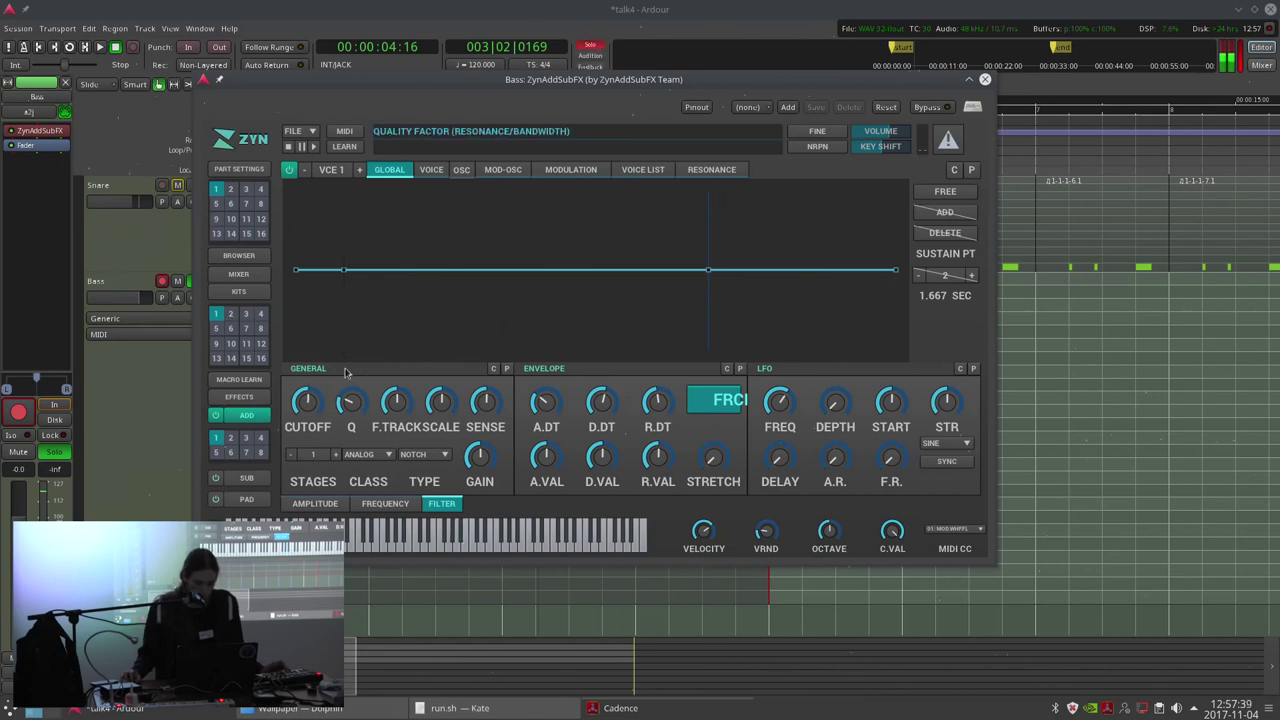
Lower the notch filter's cutoff to the midrange, raise its LFO depth and slow the LFO frequency.
click(340, 402)
mouse_move(320, 408)
mouse_down()
mouse_move(324, 354)
mouse_move(314, 410)
mouse_up()
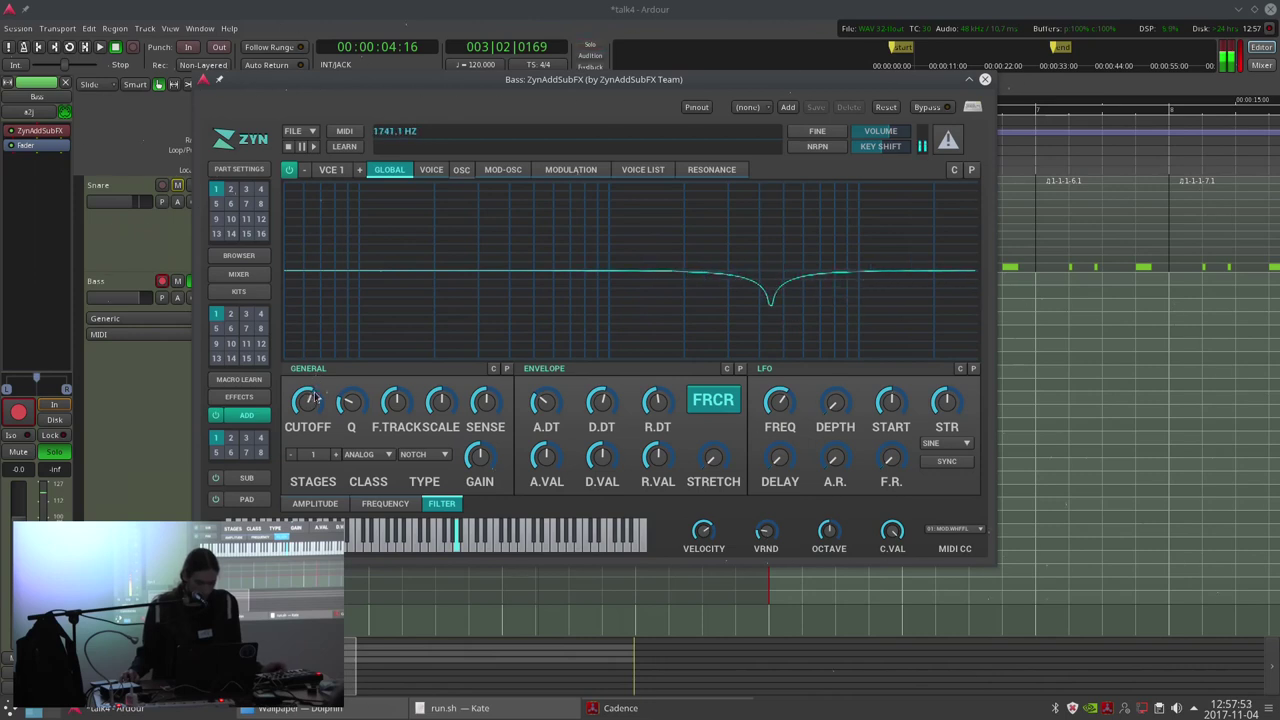
drag(827, 409, 838, 393)
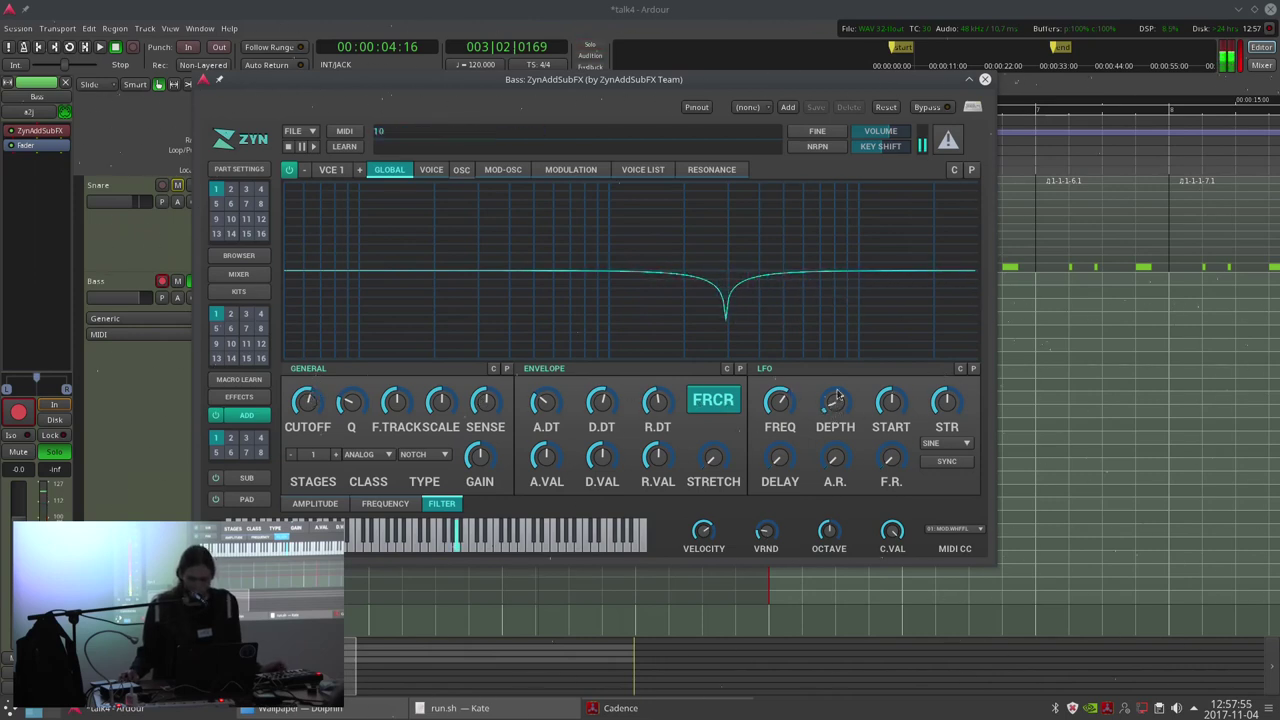
click(778, 402)
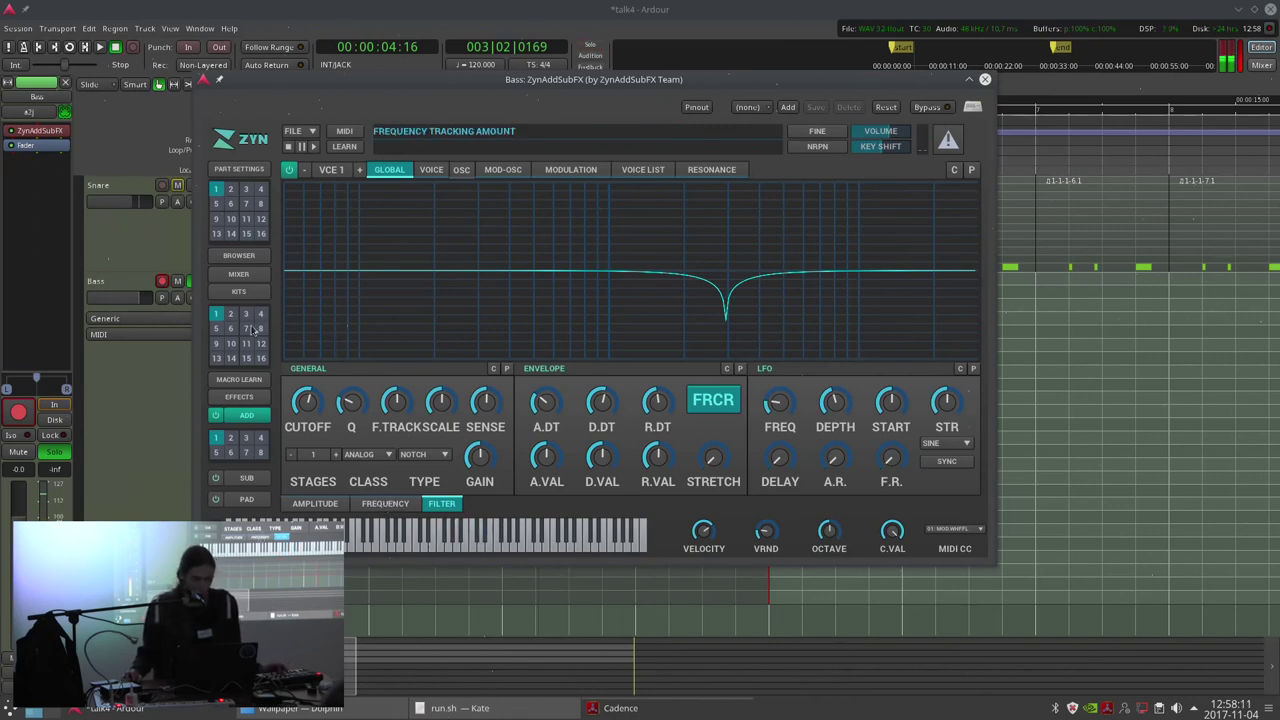
Add a Distorsion insertion effect in the first slot and assign it to Part1.
click(235, 396)
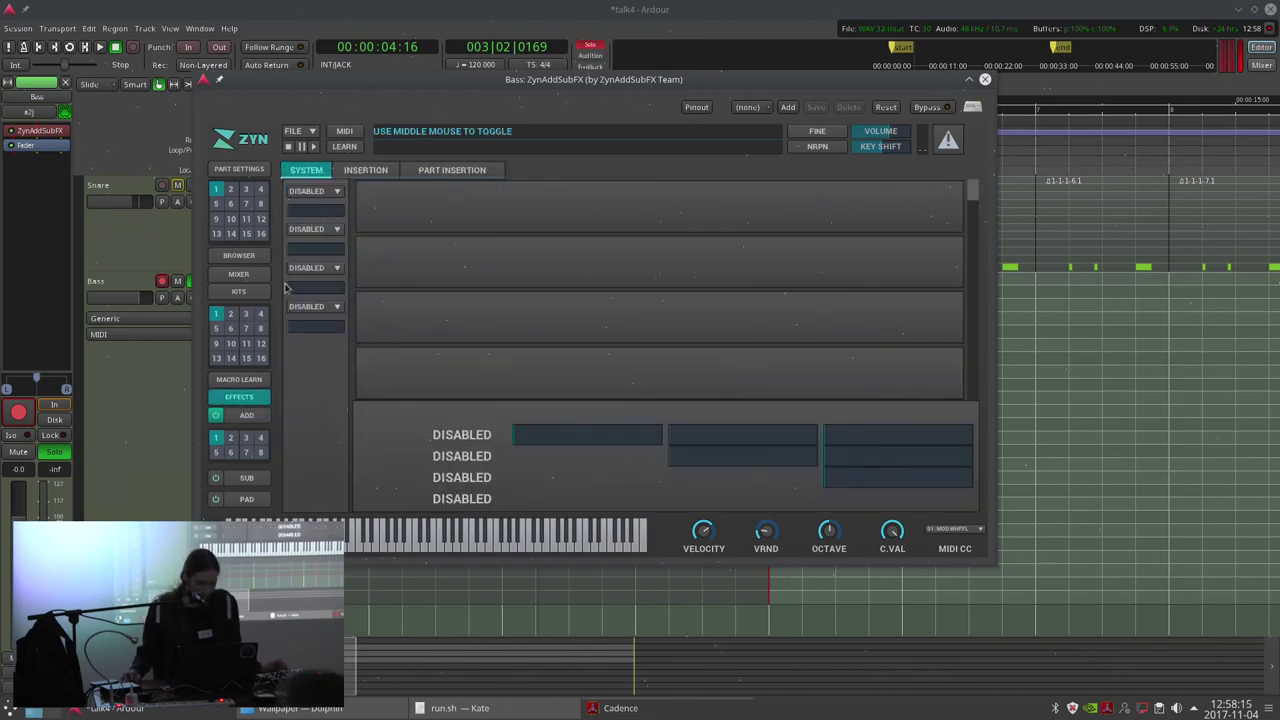
click(443, 170)
click(366, 170)
click(316, 195)
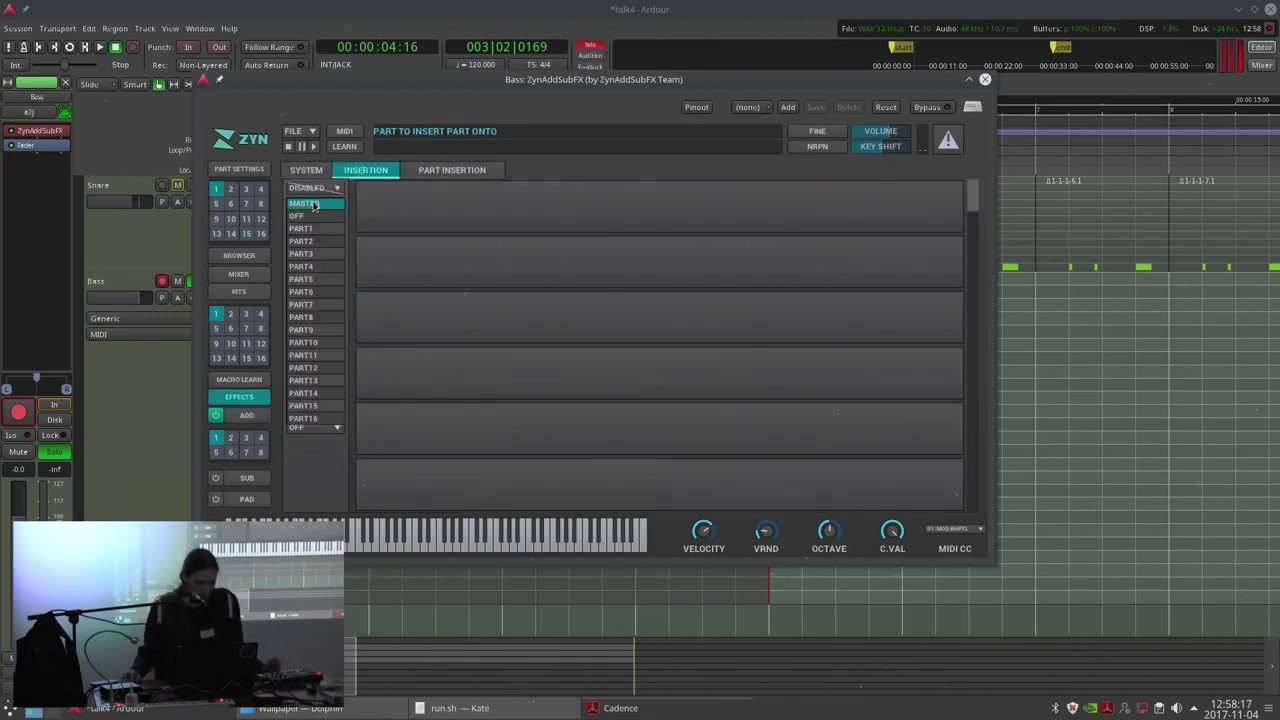
click(306, 228)
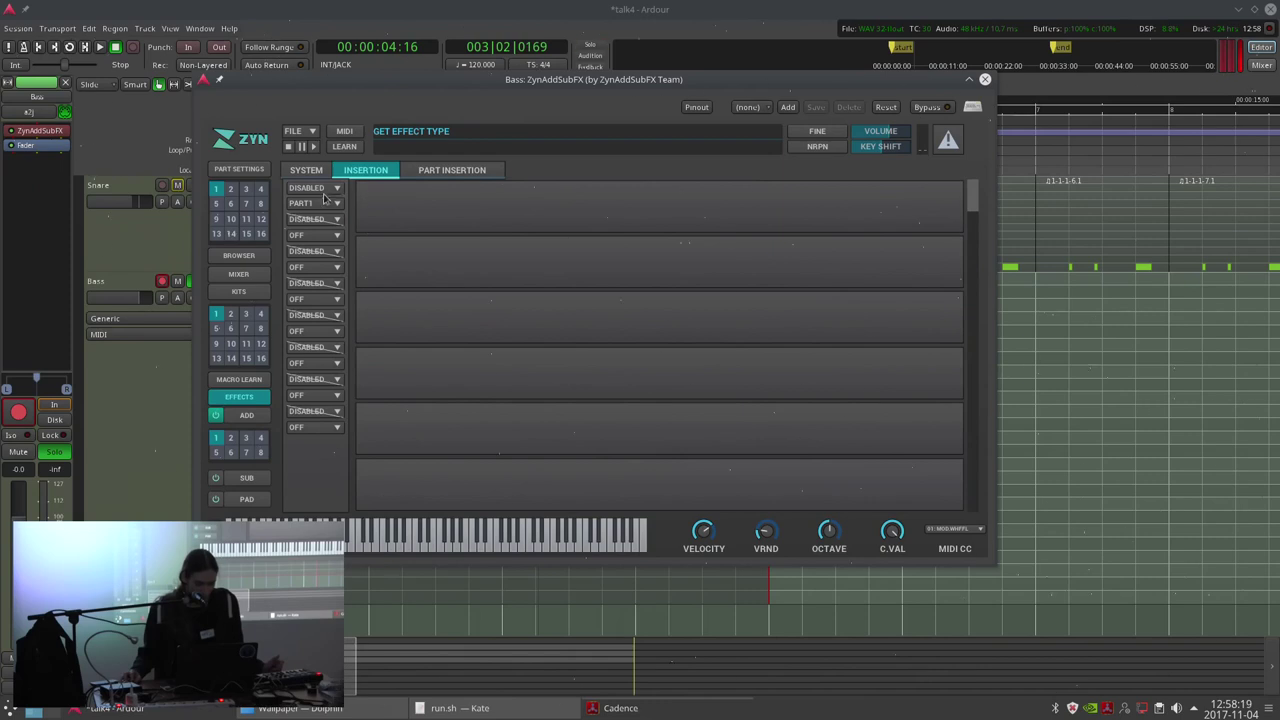
click(323, 195)
click(335, 266)
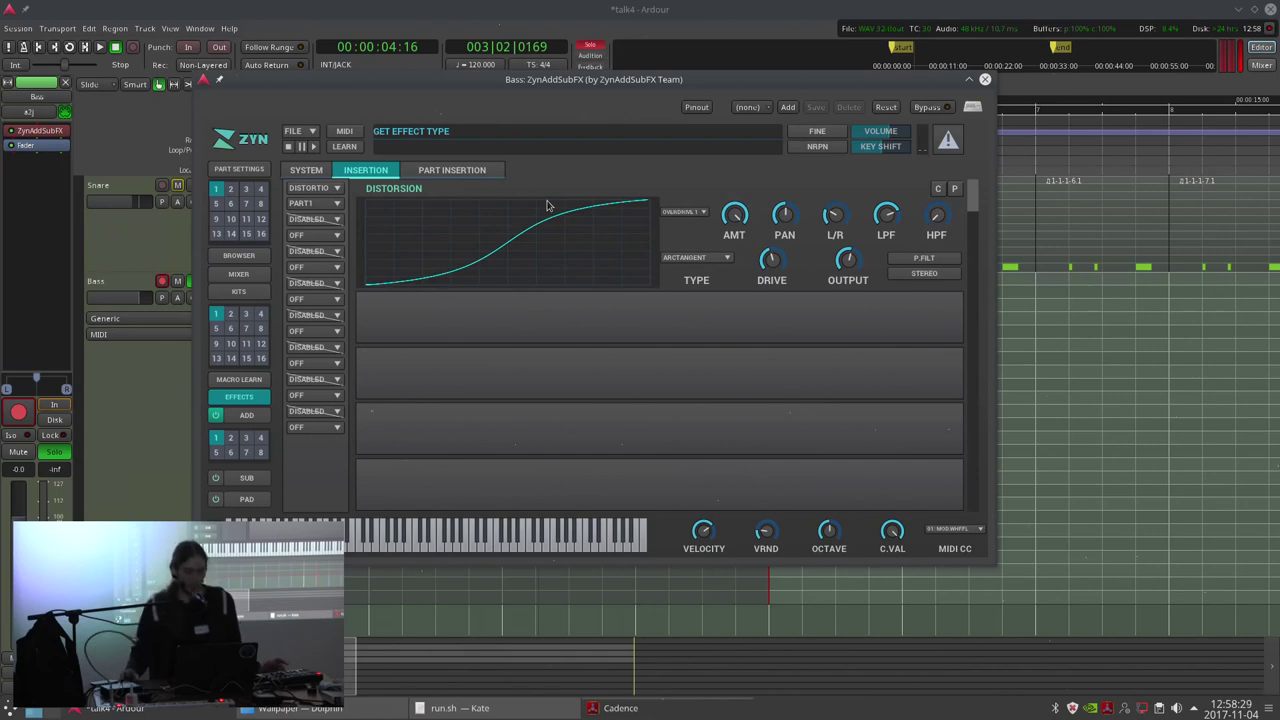
Raise the first distortion's drive, open its low-pass filter, lower its output and set its amount to 35.
drag(786, 254, 850, 254)
scroll(788, 272, up, 3)
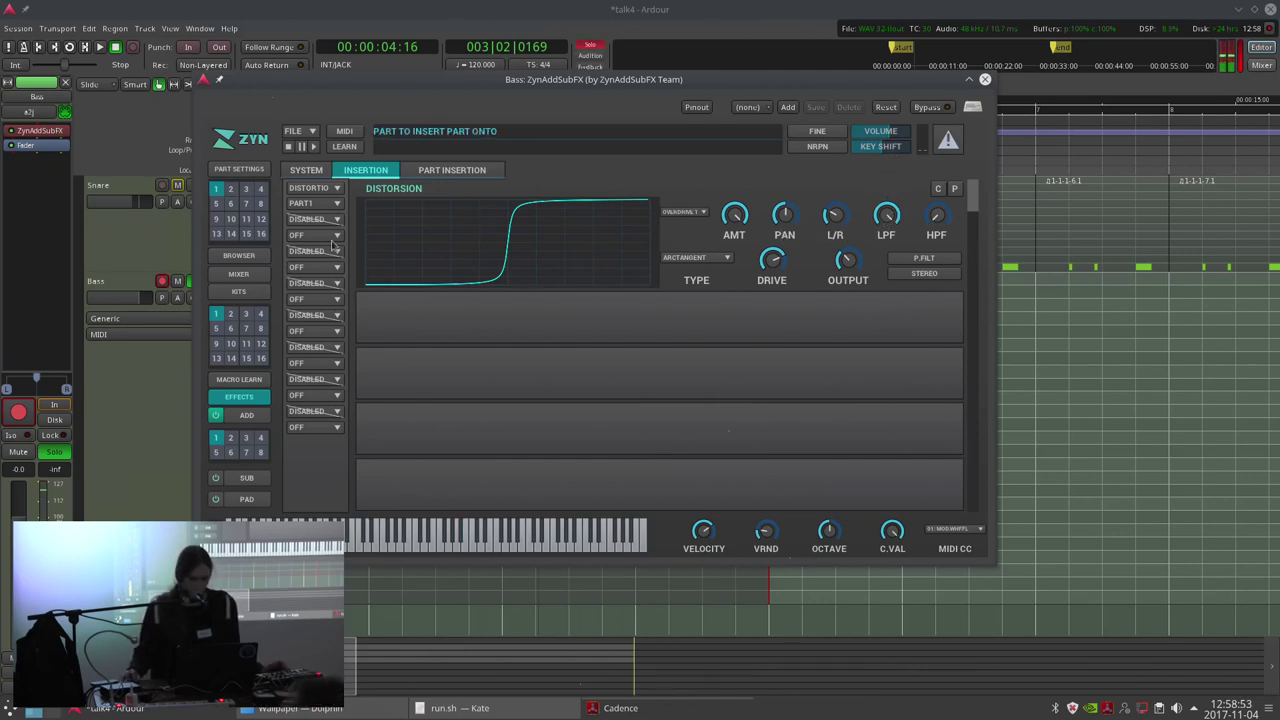
drag(731, 233, 728, 305)
drag(729, 209, 729, 203)
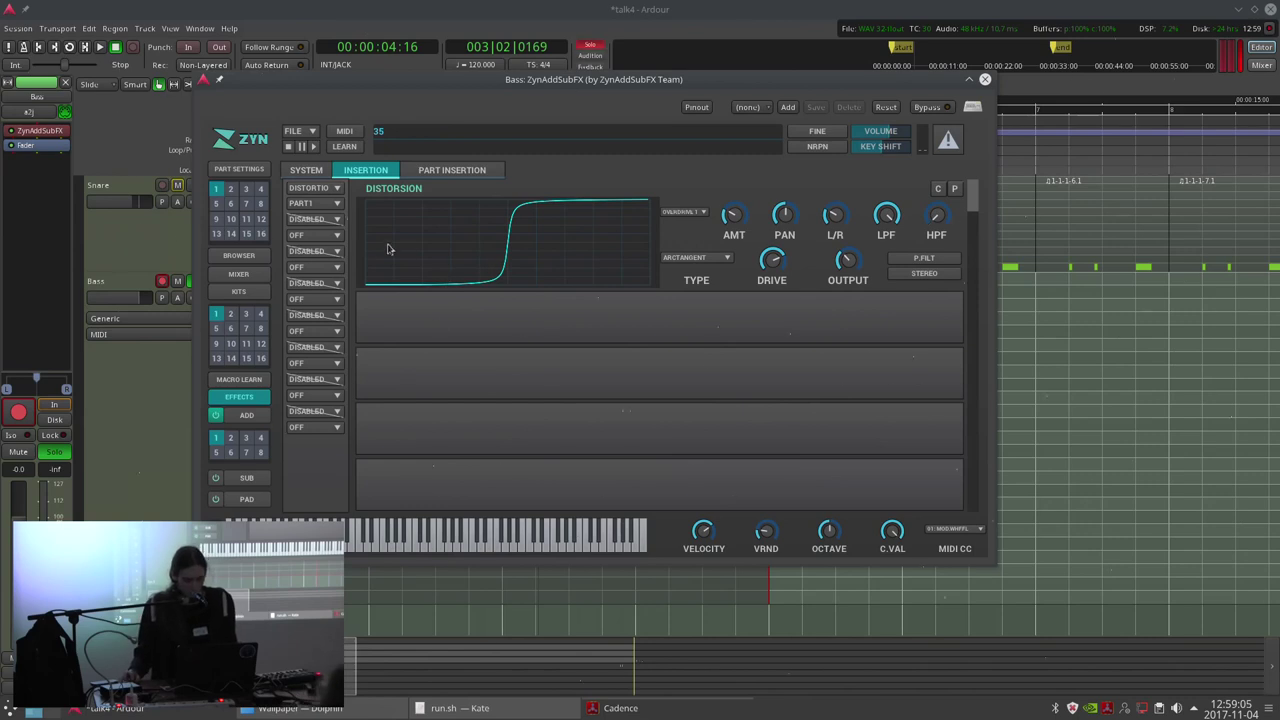
Add a second distortion on Part1 with the Quantisize shape, adjusting its drive, output and filters and setting its amount to 64.
click(312, 236)
click(318, 251)
click(318, 221)
click(318, 296)
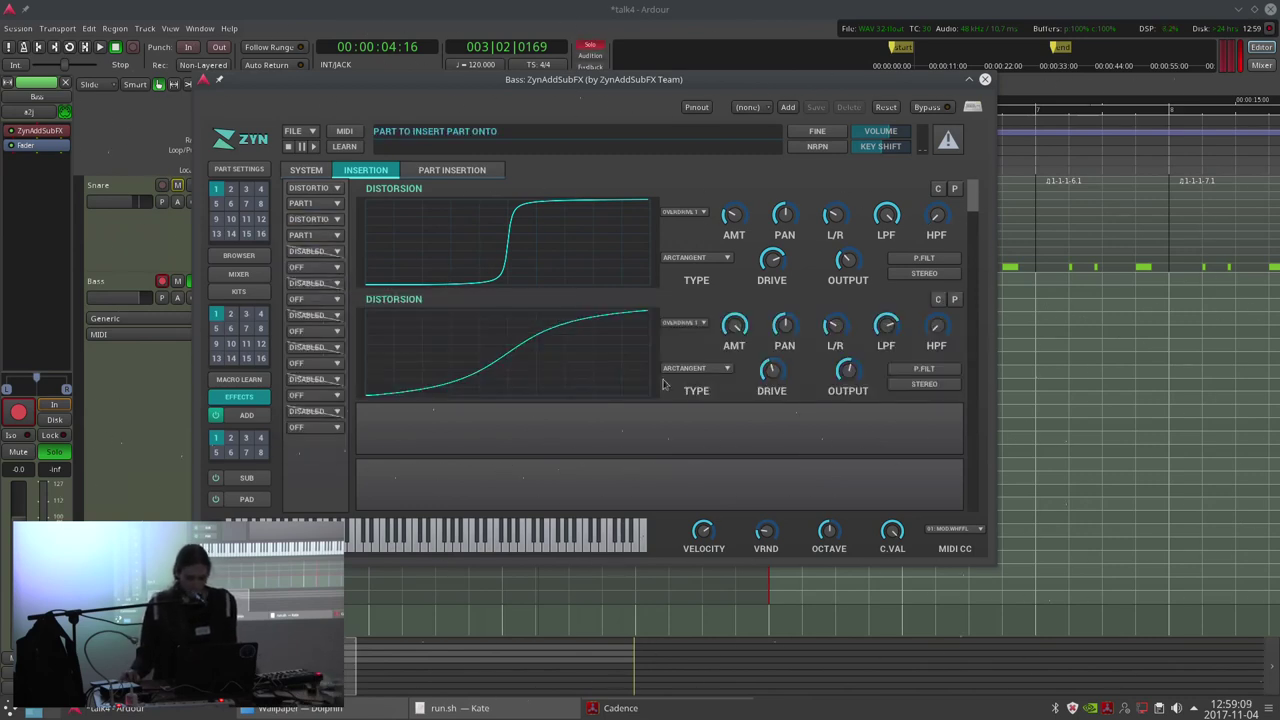
click(702, 376)
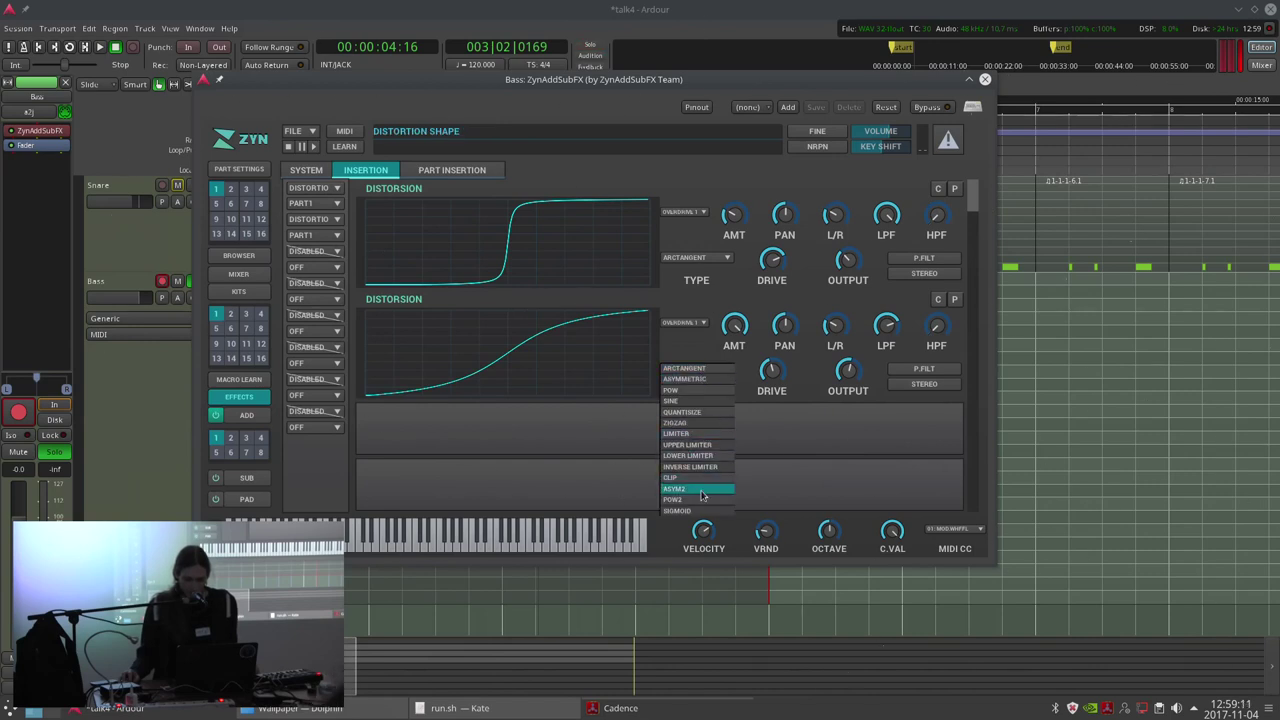
click(691, 412)
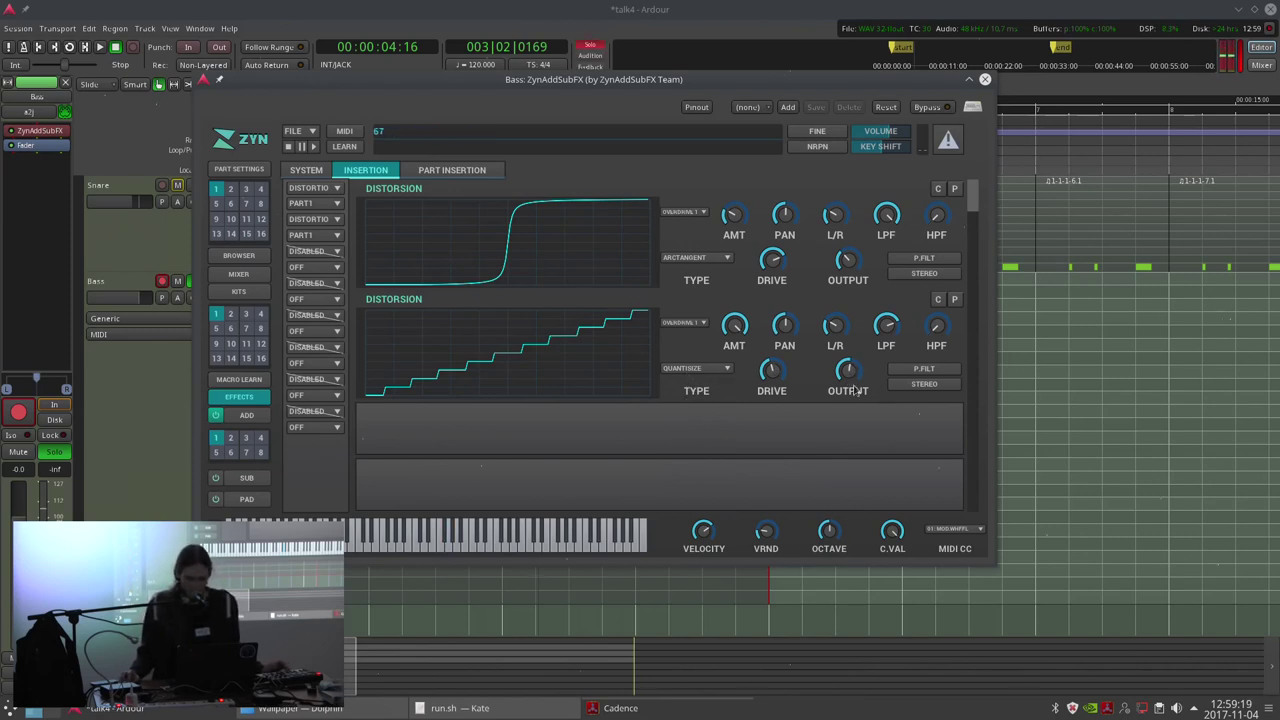
mouse_move(776, 383)
mouse_down()
mouse_move(786, 320)
mouse_move(786, 423)
mouse_move(775, 369)
mouse_up()
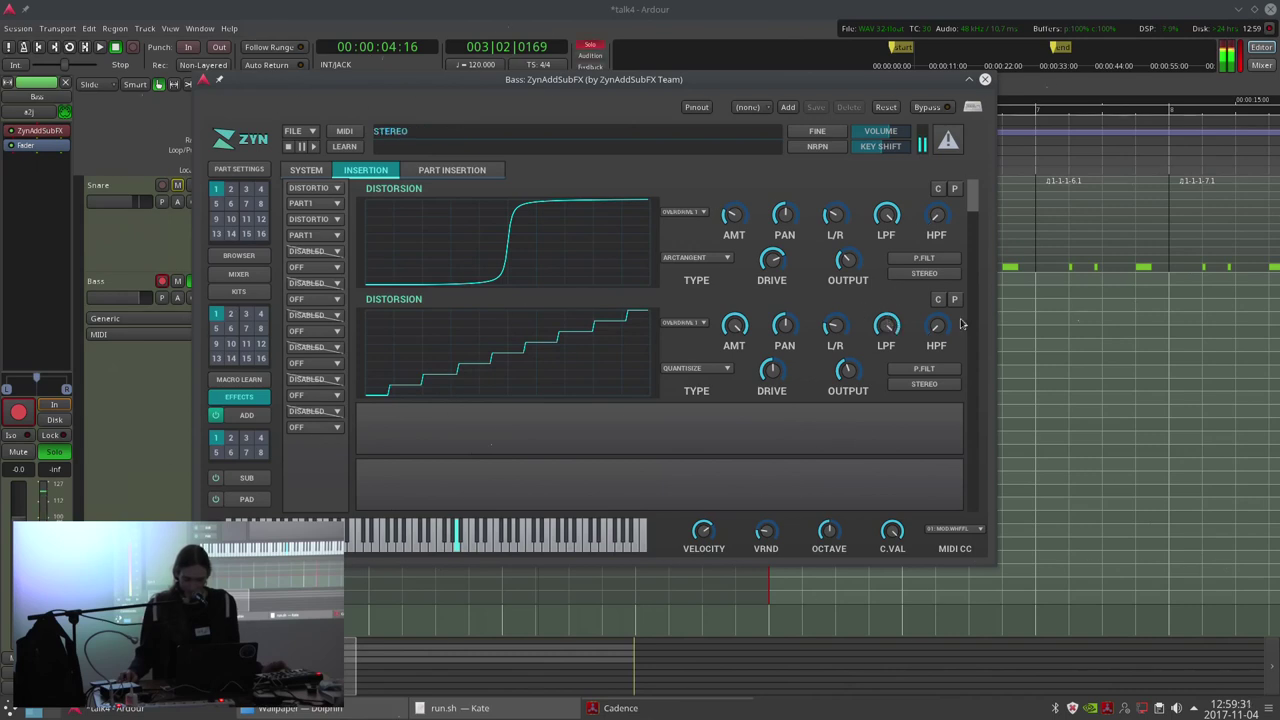
drag(889, 326, 888, 362)
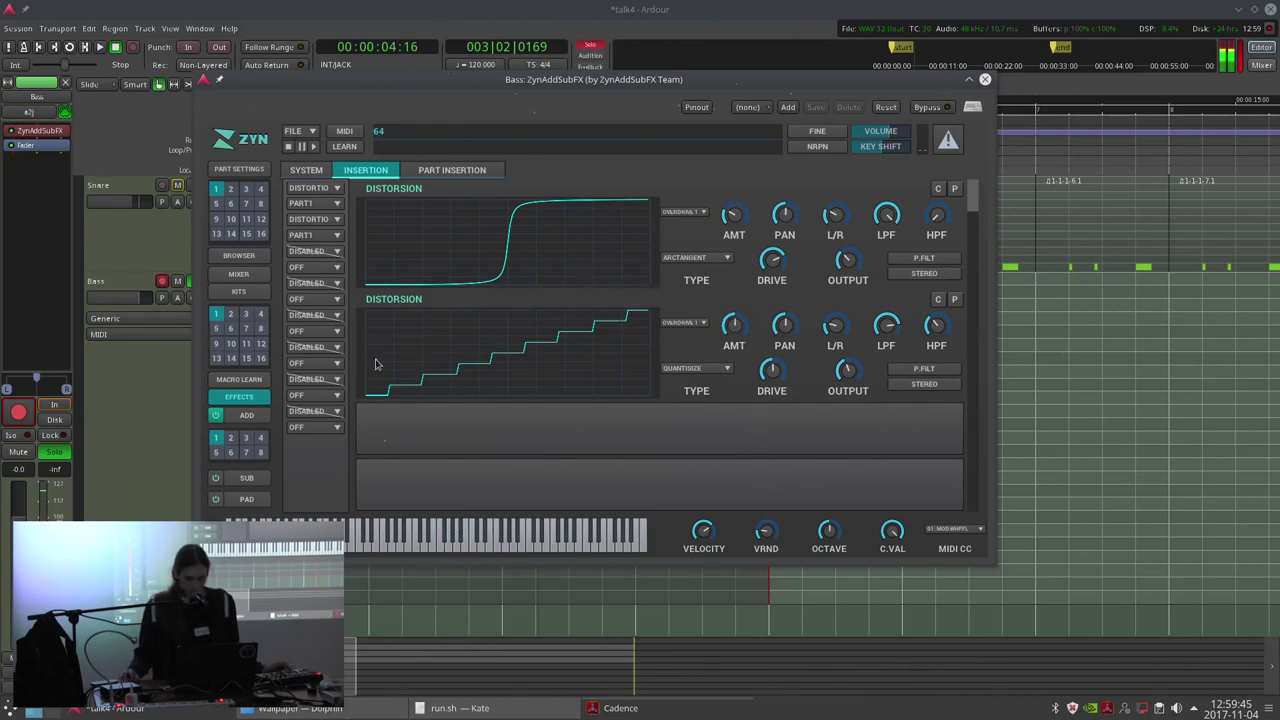
Add an EQ insertion effect in the third slot and assign it to Part1.
click(312, 252)
click(308, 293)
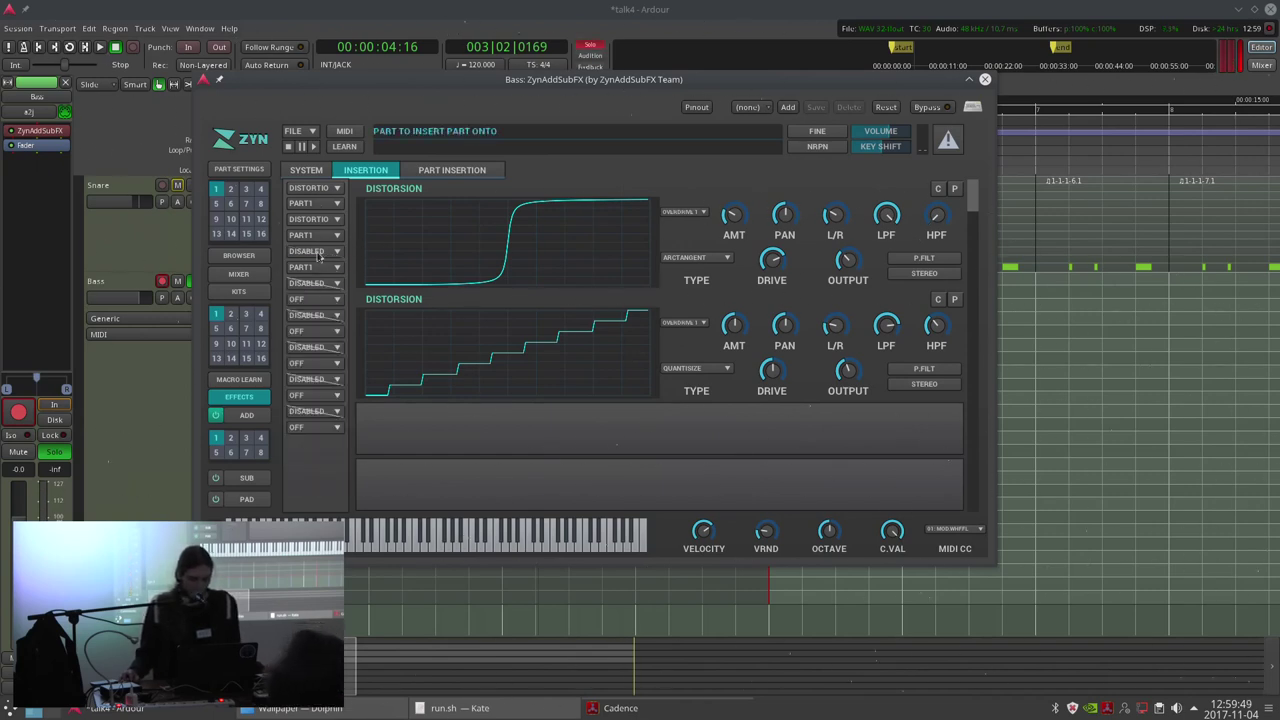
click(318, 251)
click(322, 341)
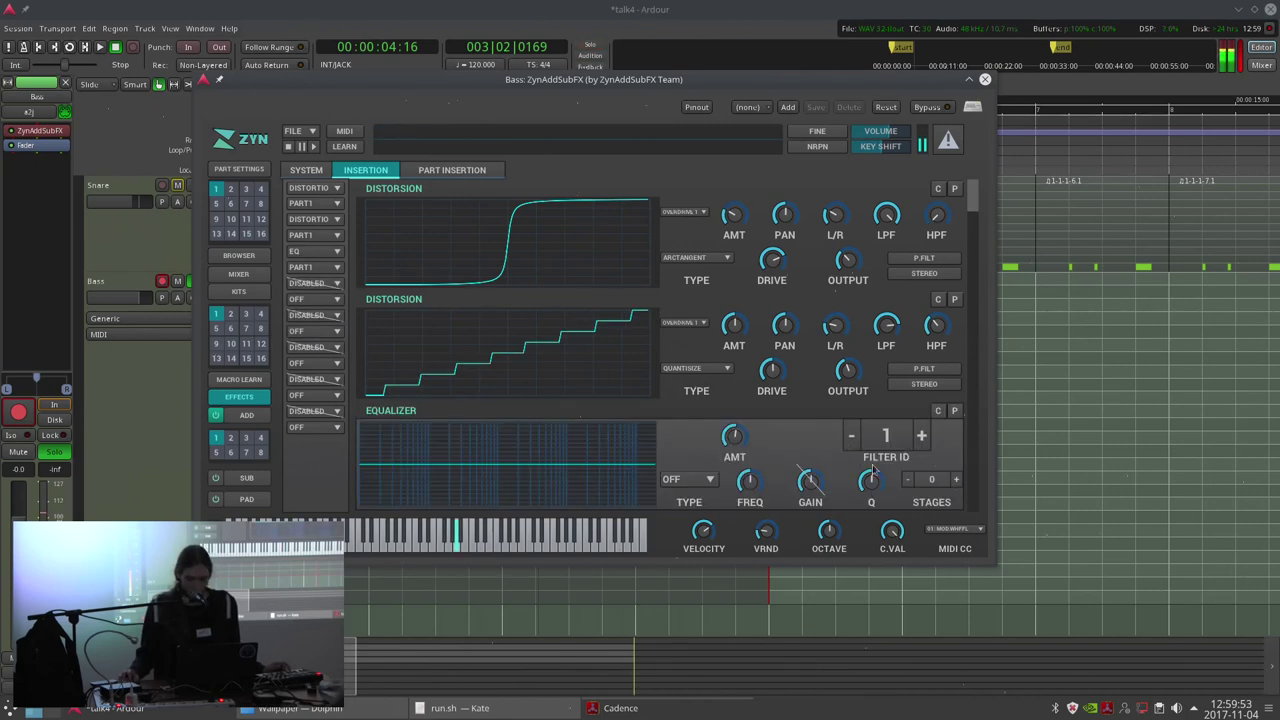
Set the equalizer's filter 1 to L.Shelf, raise its gain slightly, and lower its frequency and Q.
click(683, 479)
click(692, 466)
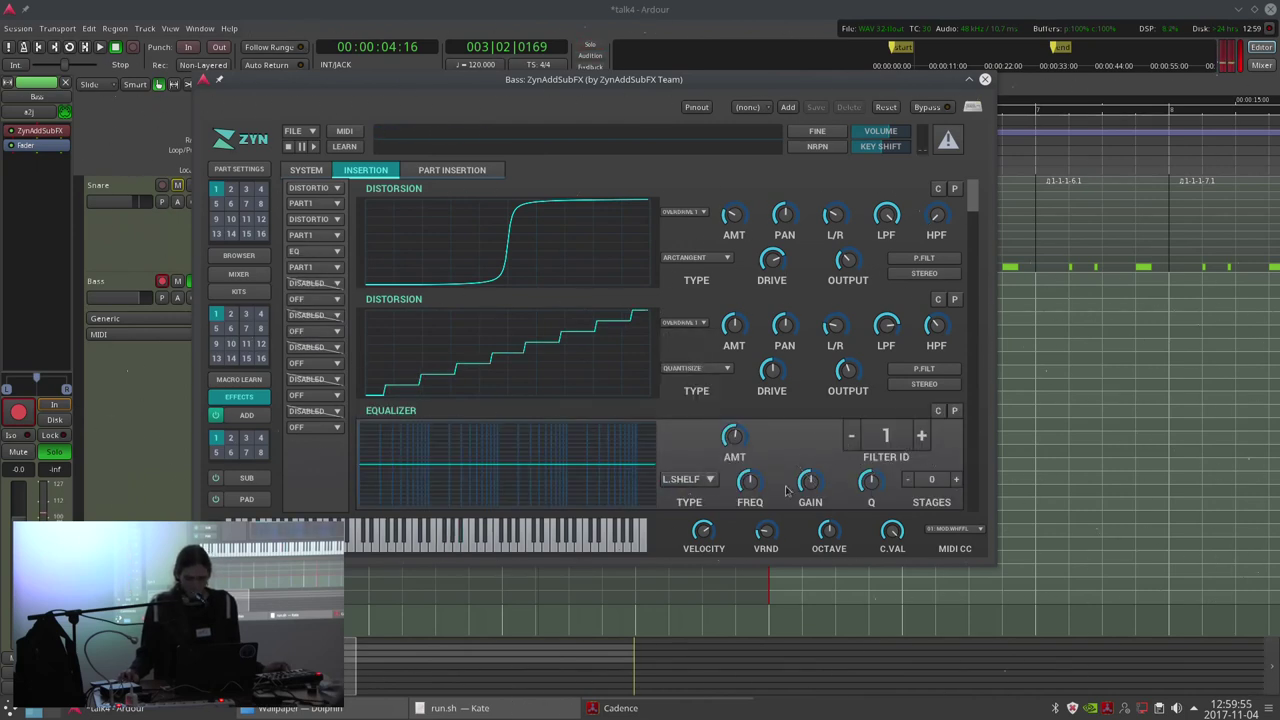
drag(810, 482, 768, 566)
drag(860, 484, 860, 505)
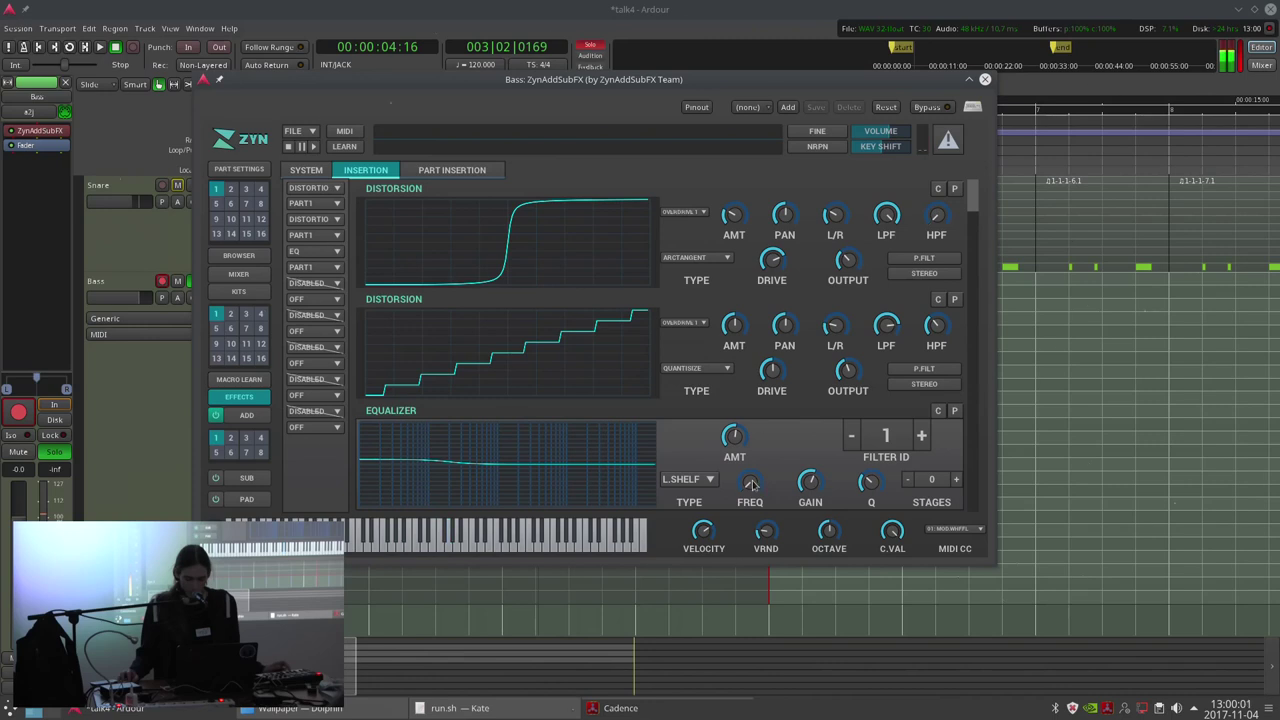
Raise the gain and Q of the equalizer's low-shelf filter 1, and set filter 2's type to Peak.
drag(814, 484, 861, 482)
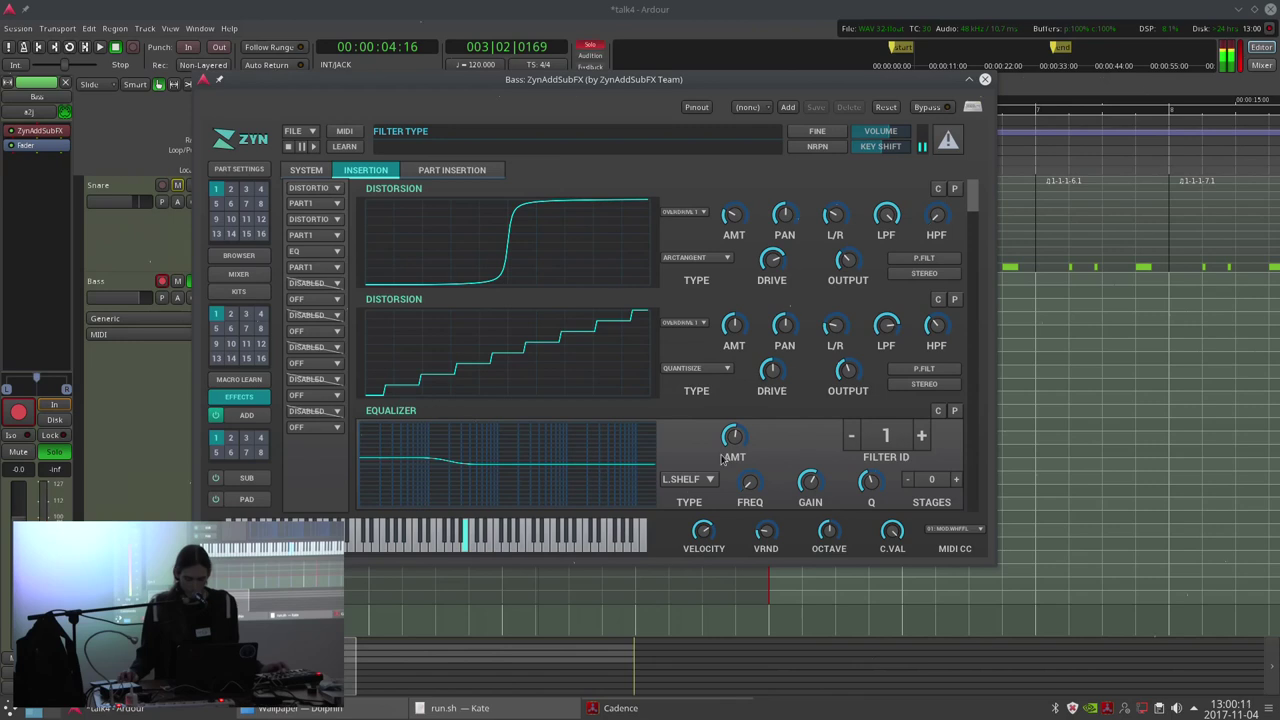
click(921, 435)
click(710, 480)
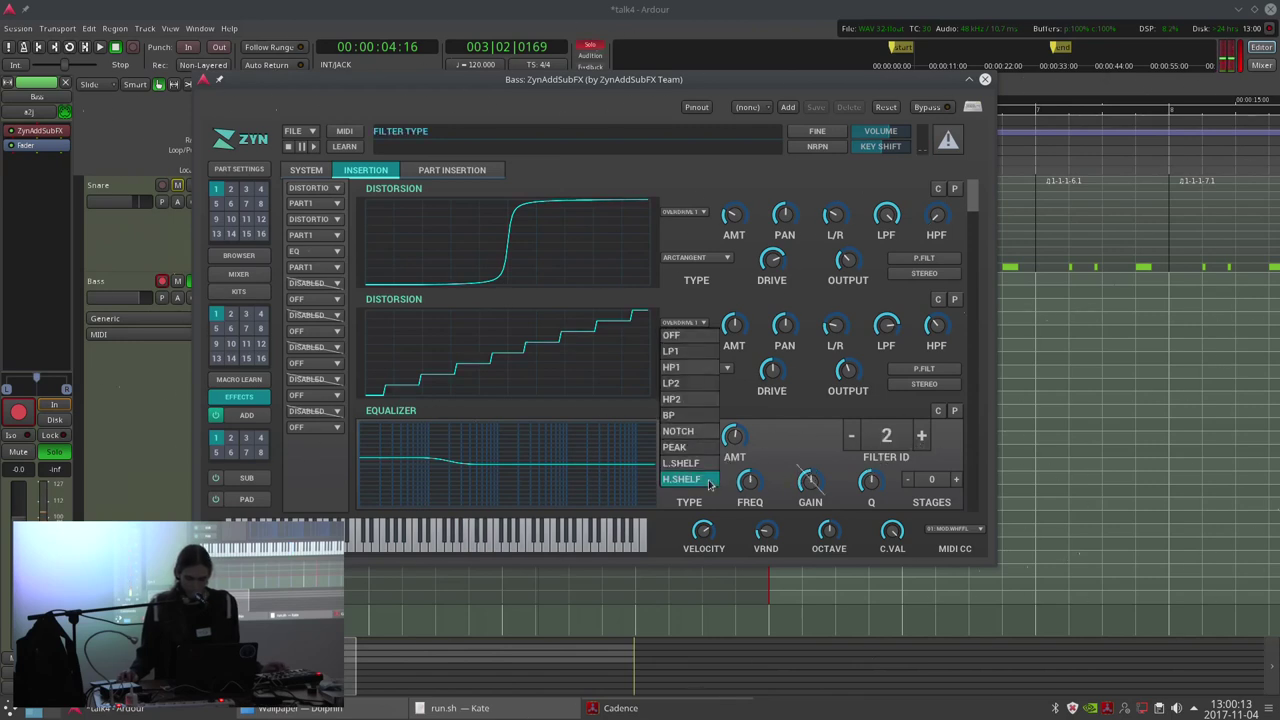
click(702, 452)
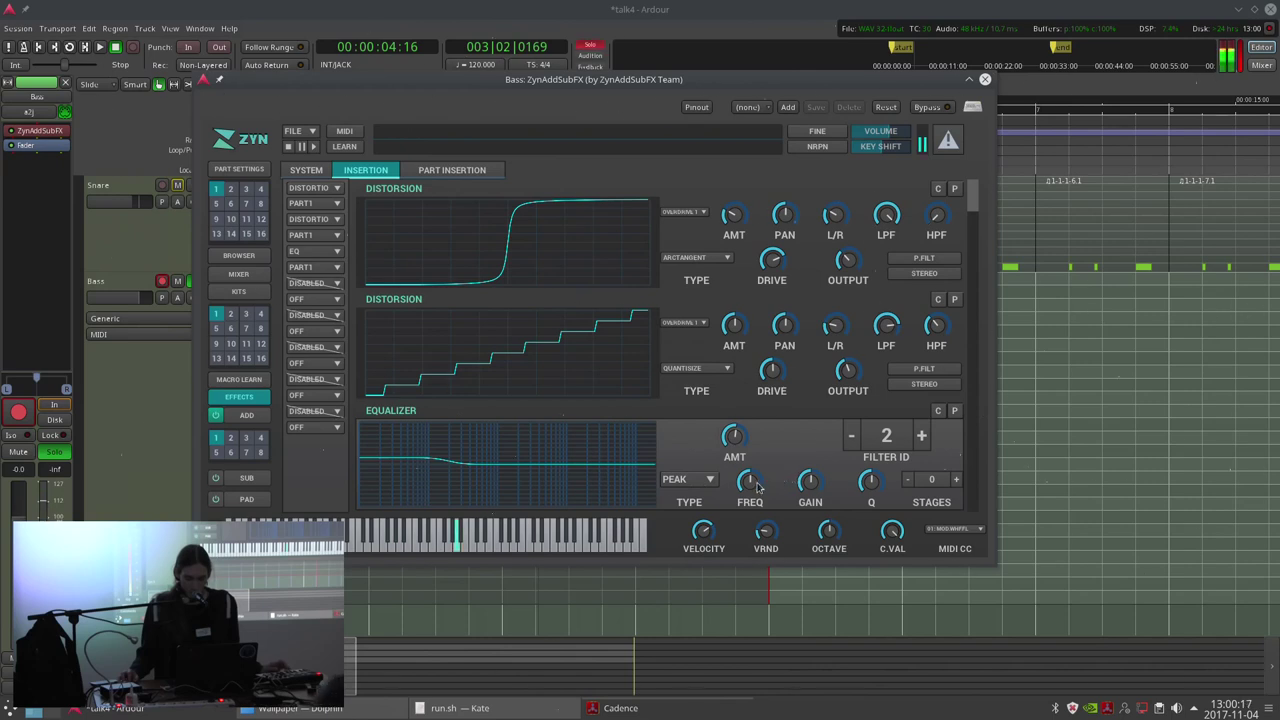
Shape equalizer filter 2 into a broad, gentle high-frequency boost with its Q at 26.
drag(808, 477, 808, 449)
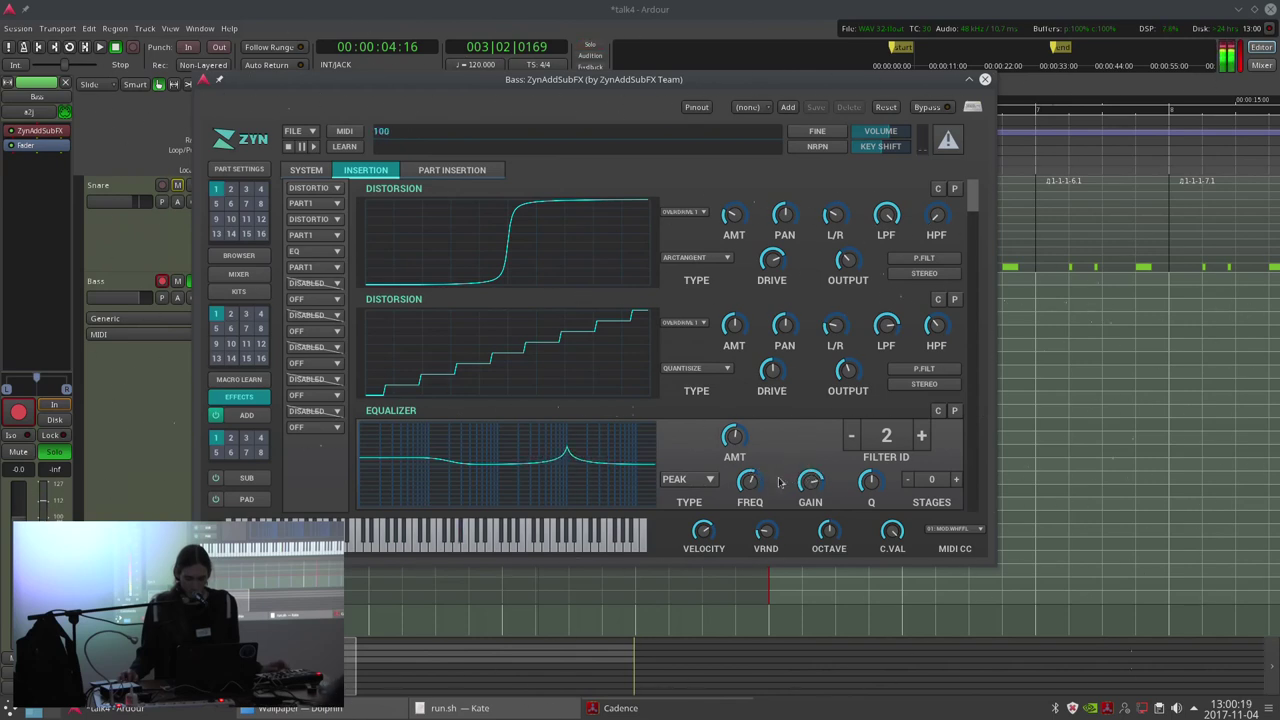
drag(813, 497, 777, 442)
drag(862, 482, 864, 522)
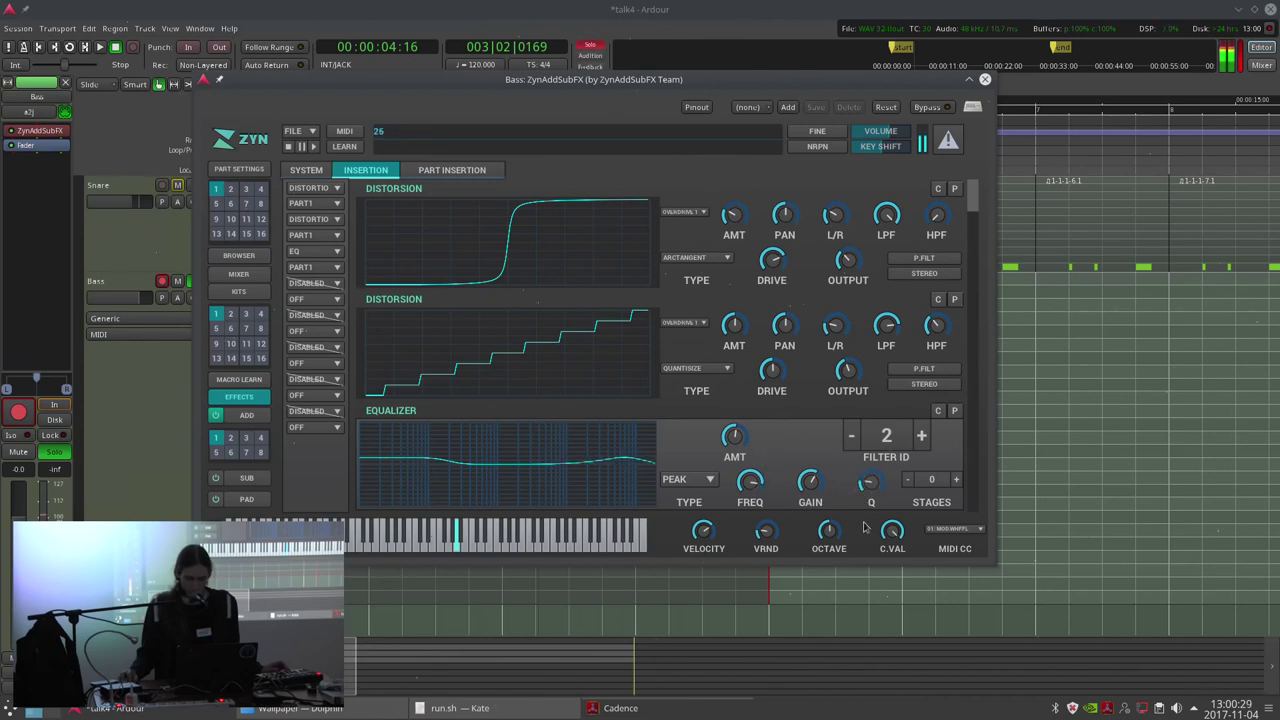
drag(811, 483, 812, 488)
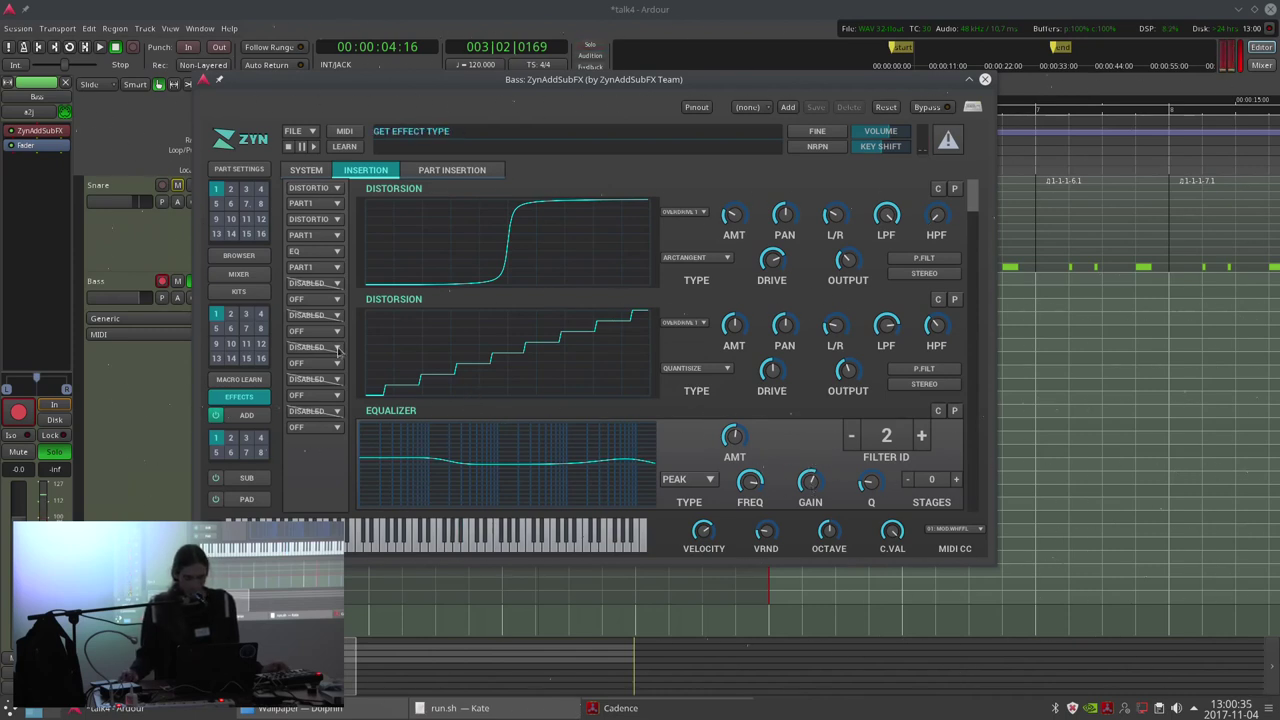
Close the synth window and play the bass loop from the session start.
click(985, 80)
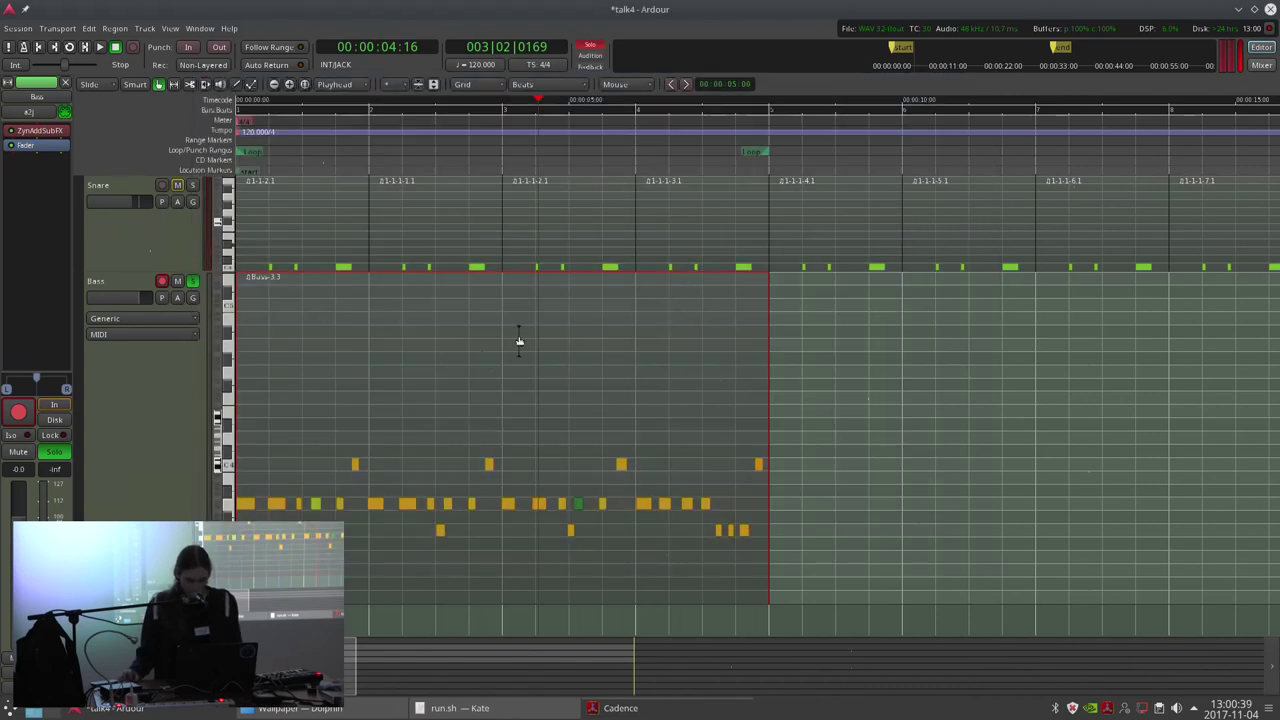
key(Home)
key(space)
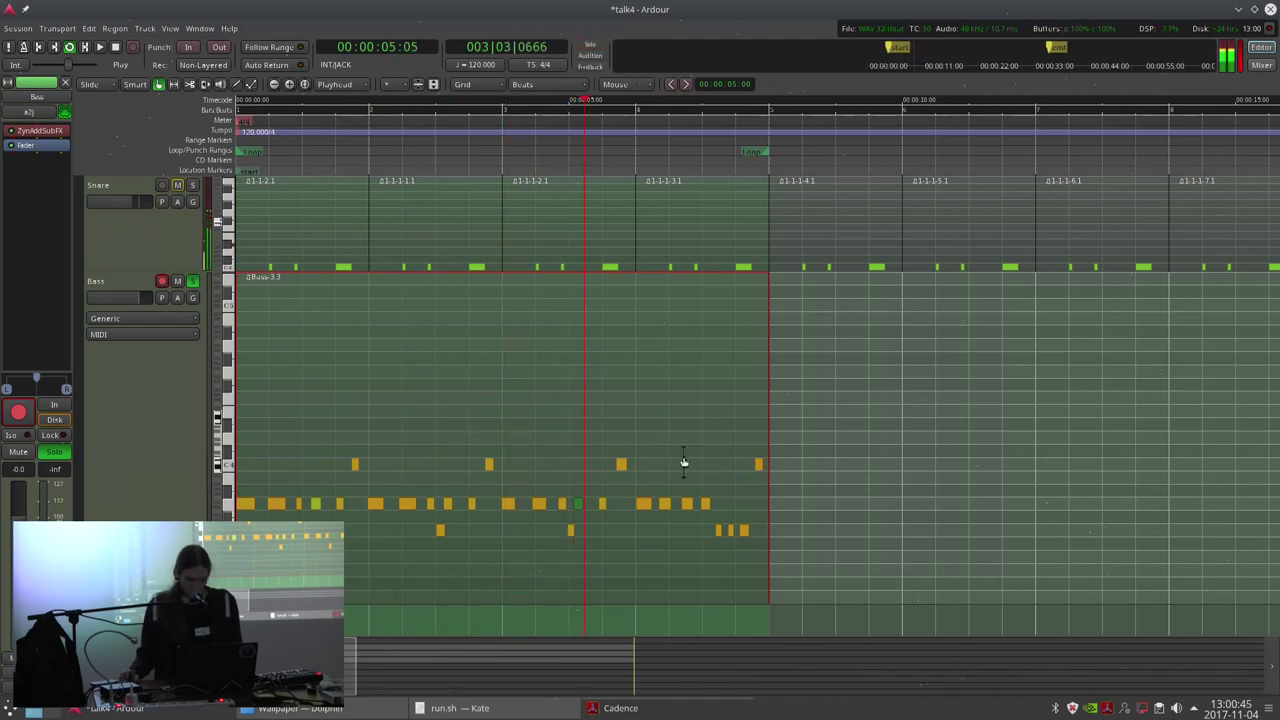
Raise the velocity of the weak note in the middle of bar 3 to 127 and replay that passage.
key(space)
scroll(570, 505, up, 1)
key(e)
scroll(587, 506, down, 2)
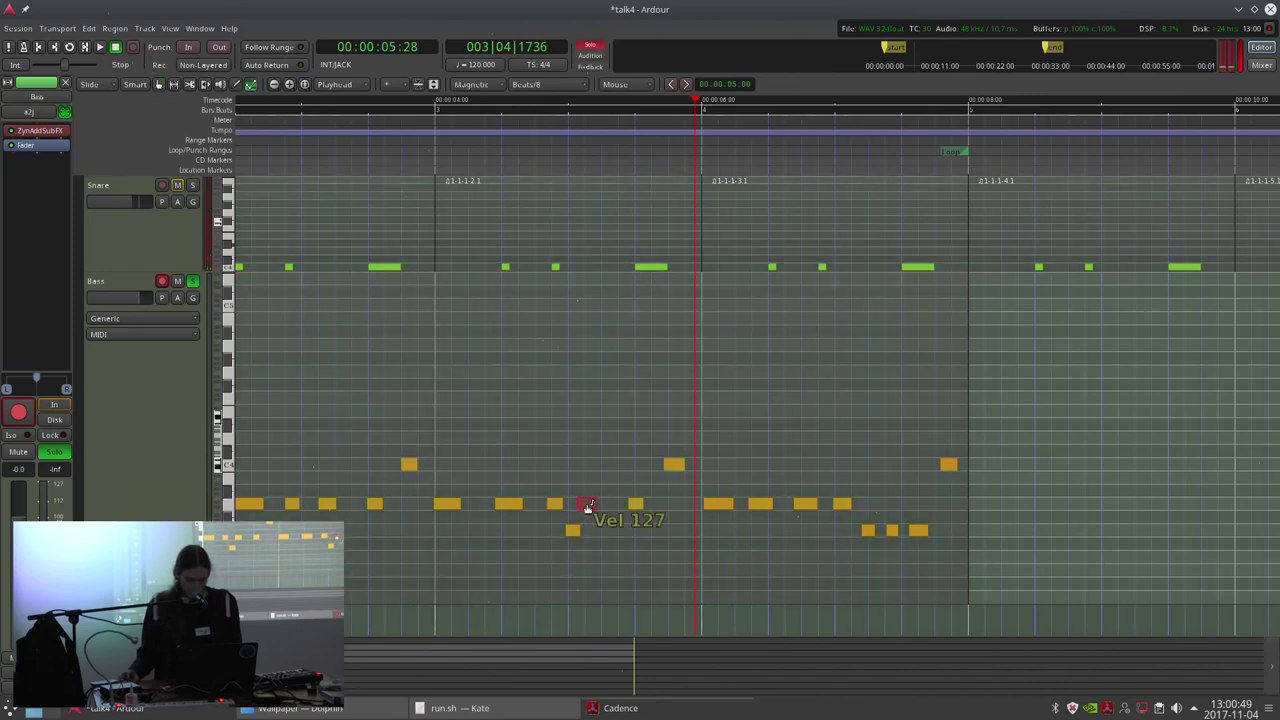
click(523, 154)
key(space)
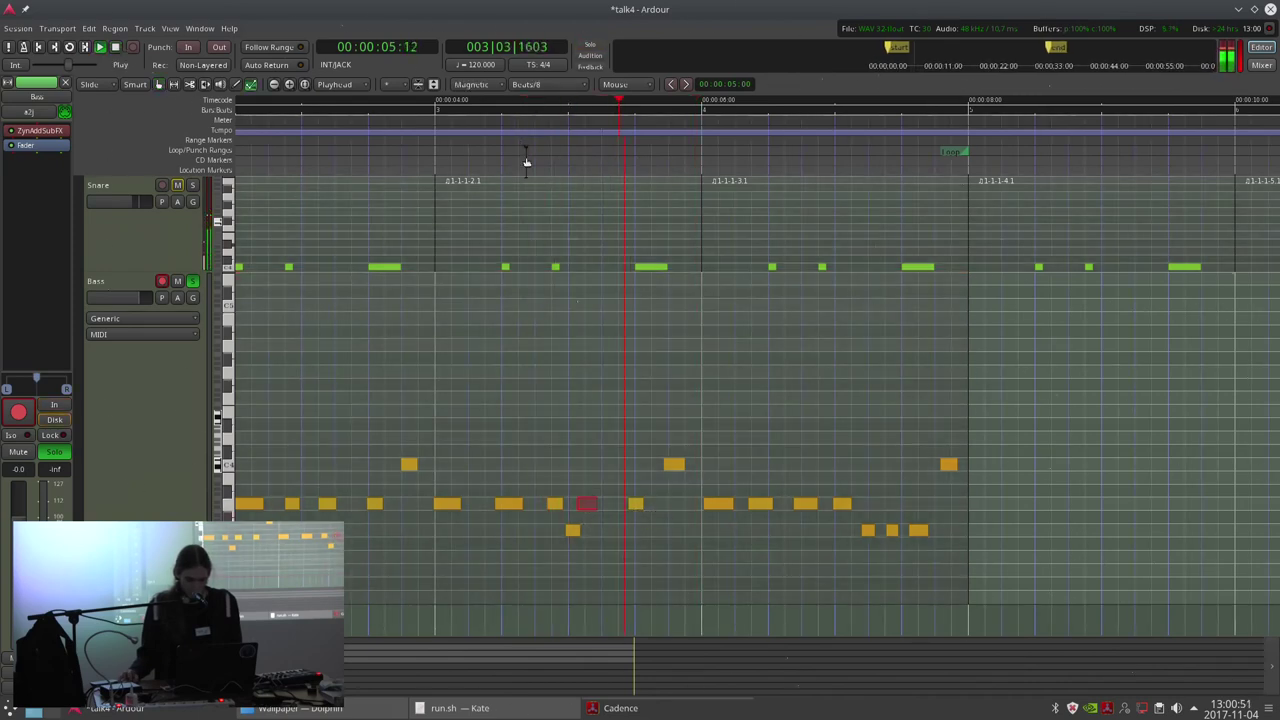
key(space)
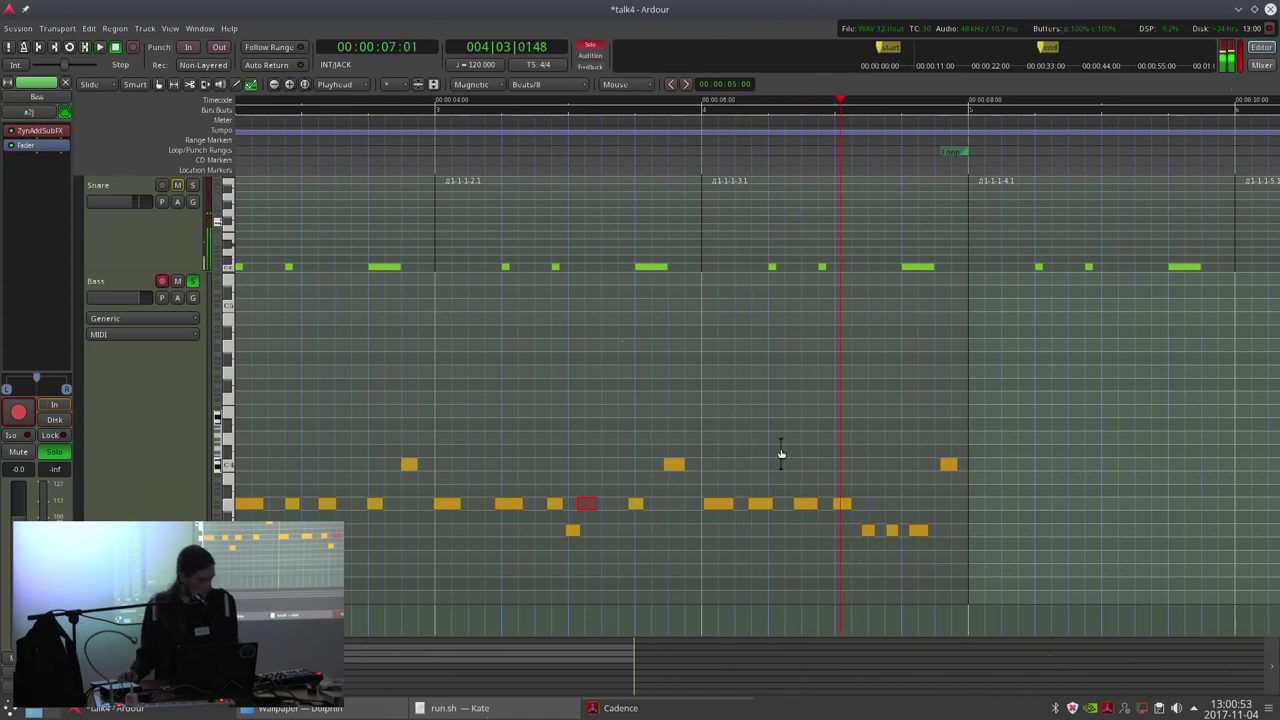
Leave note editing and move the four-bar Bass region from bar 1 to bar 12.
key(g)
scroll(713, 455, down, 2)
click(459, 429)
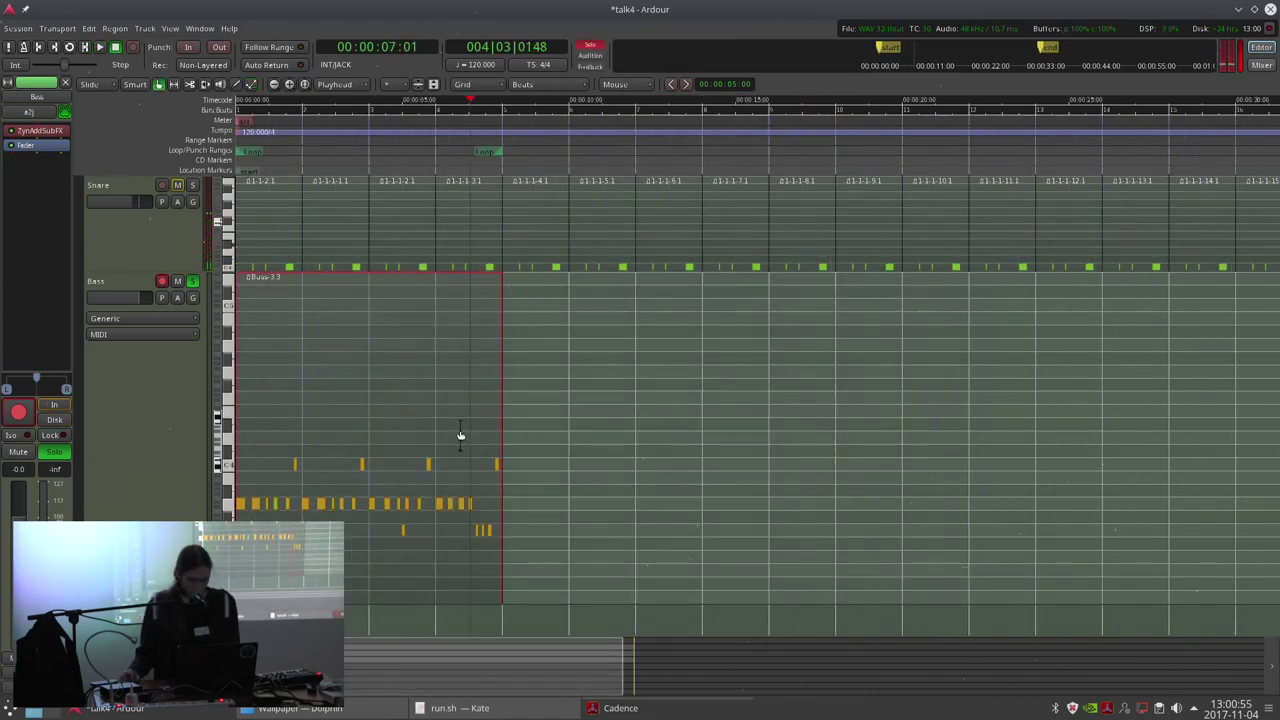
drag(294, 357, 993, 343)
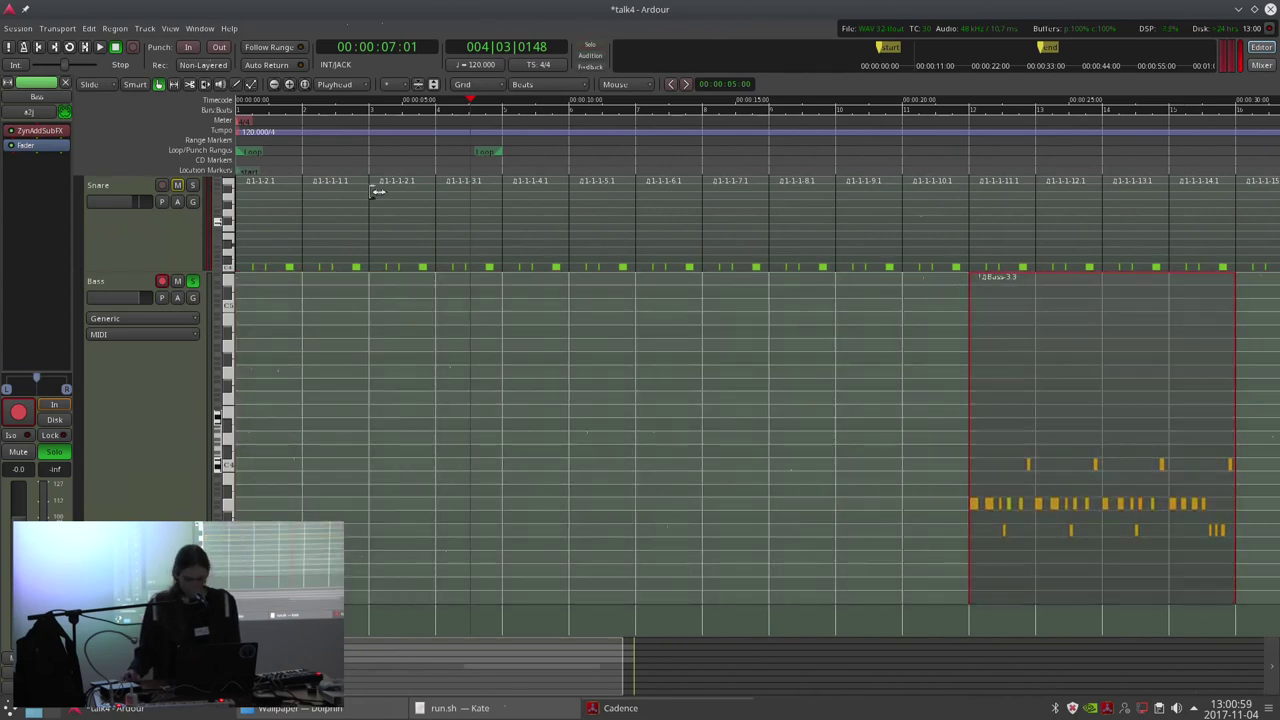
Unsolo the Bass track and record a new bass take from the session start.
key(Home)
click(193, 281)
key(shift+r)
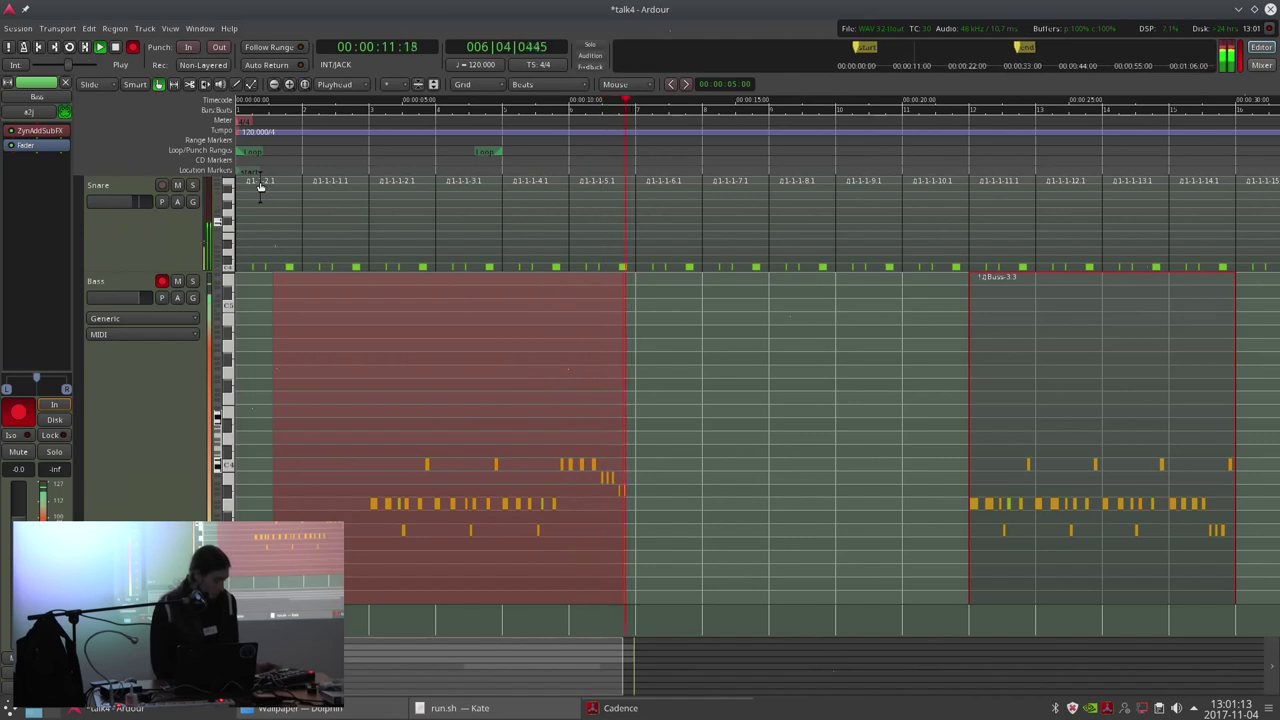
key(space)
Split the newly recorded bass region at bar 3 and delete the part before the split.
click(372, 368)
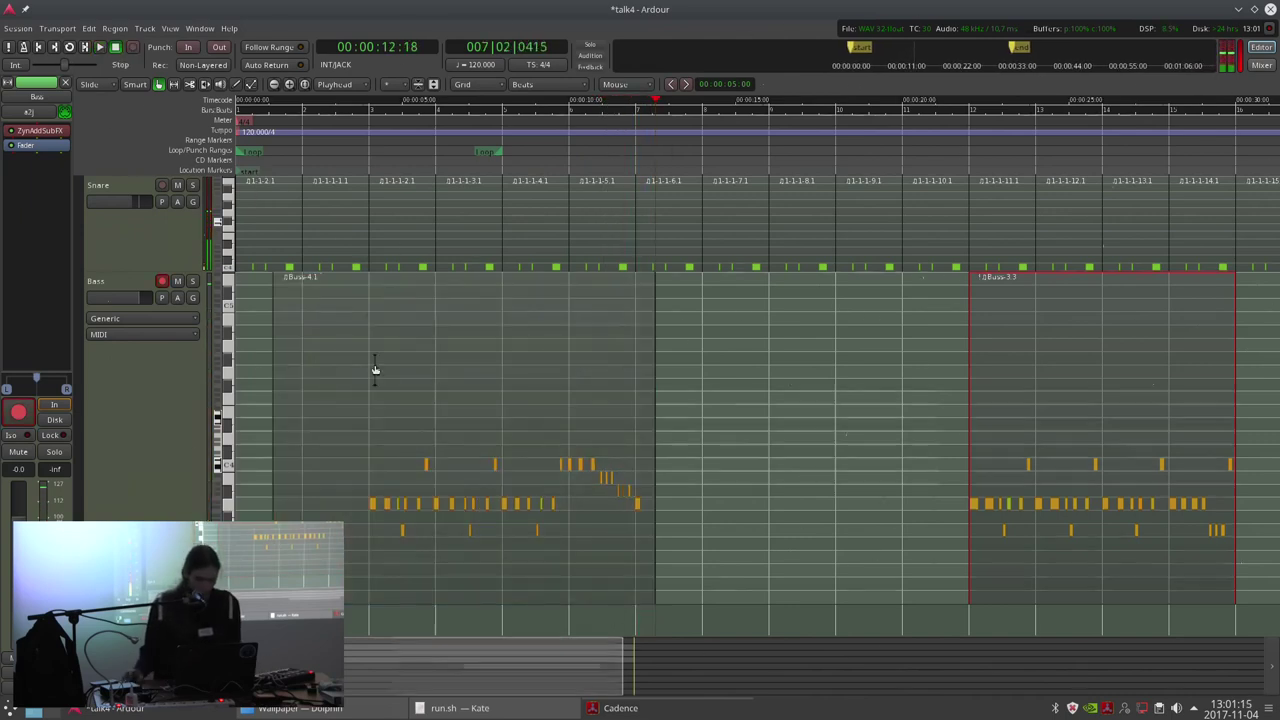
key(z)
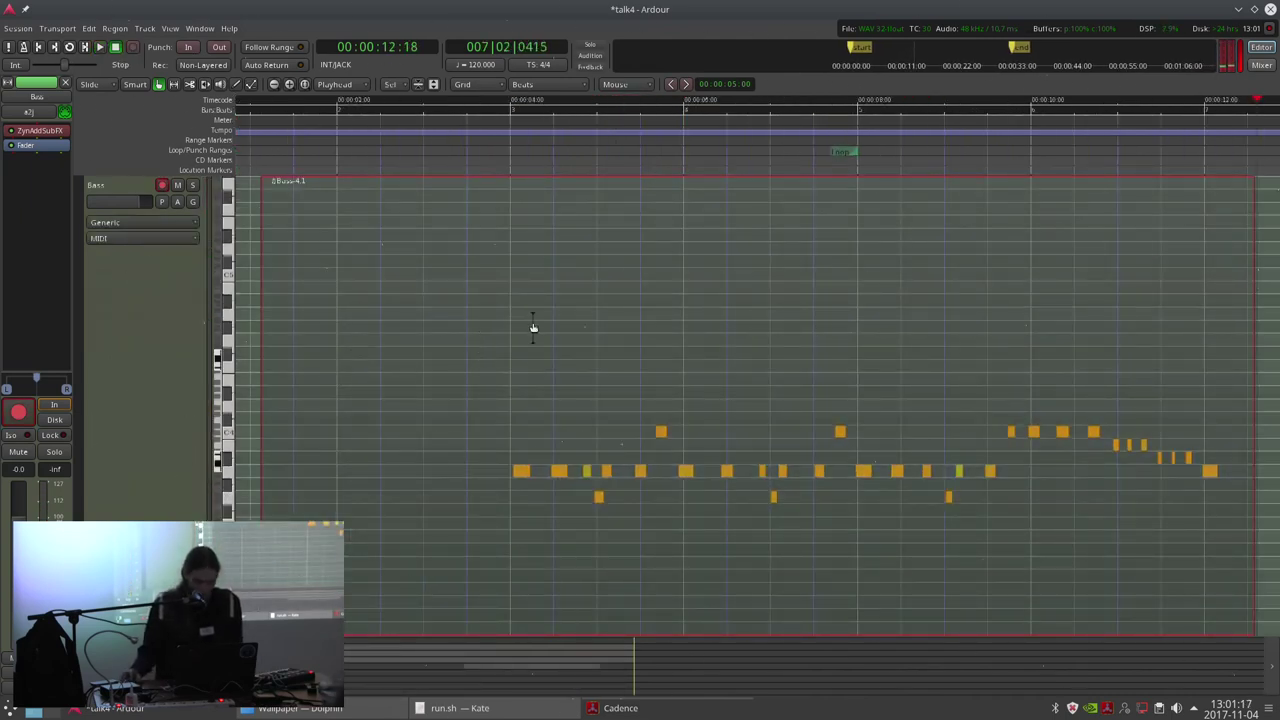
key(s)
key(Delete)
Move the remaining bass region to bar 1 and trim its end to bar 5.
scroll(548, 368, down, 1)
drag(493, 312, 240, 314)
scroll(594, 397, up, 1)
drag(610, 385, 551, 371)
scroll(553, 436, up, 2)
scroll(632, 462, up, 1)
Delete the stray last note at the end of the new bass region.
key(e)
click(612, 471)
key(Delete)
scroll(620, 464, down, 5)
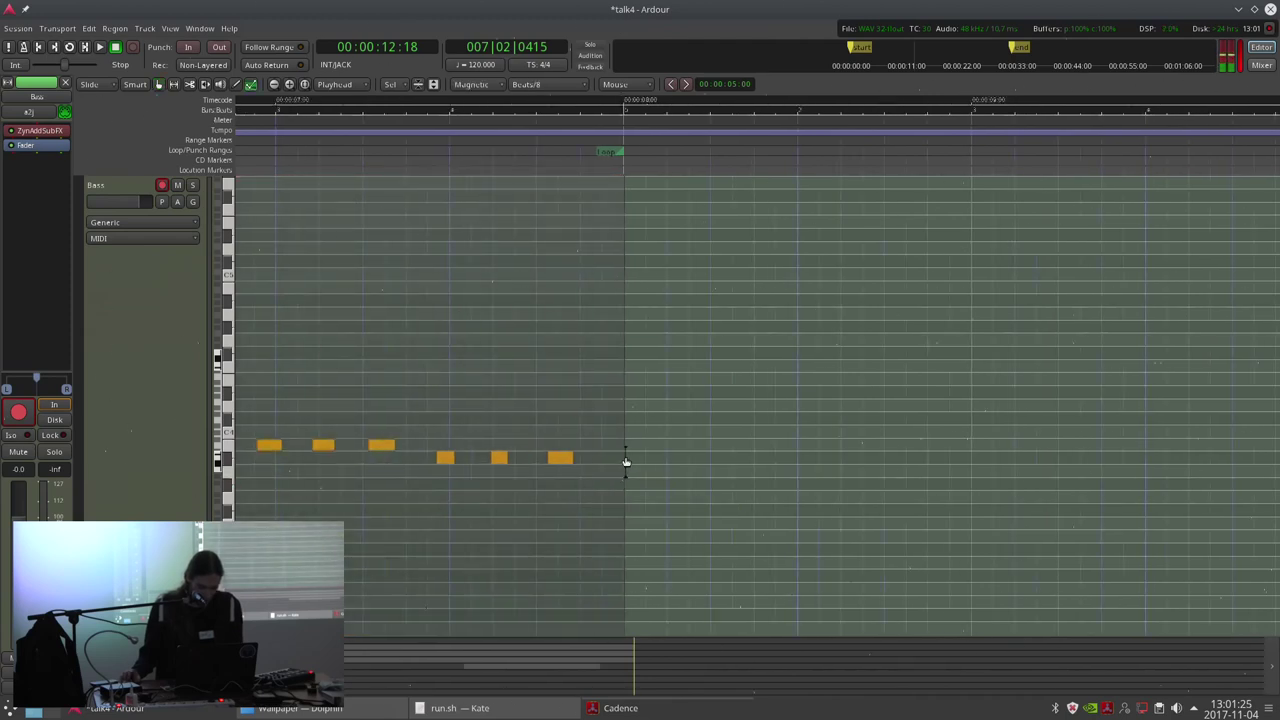
Play the trimmed four-bar bass region from the session start.
drag(397, 136, 54, 184)
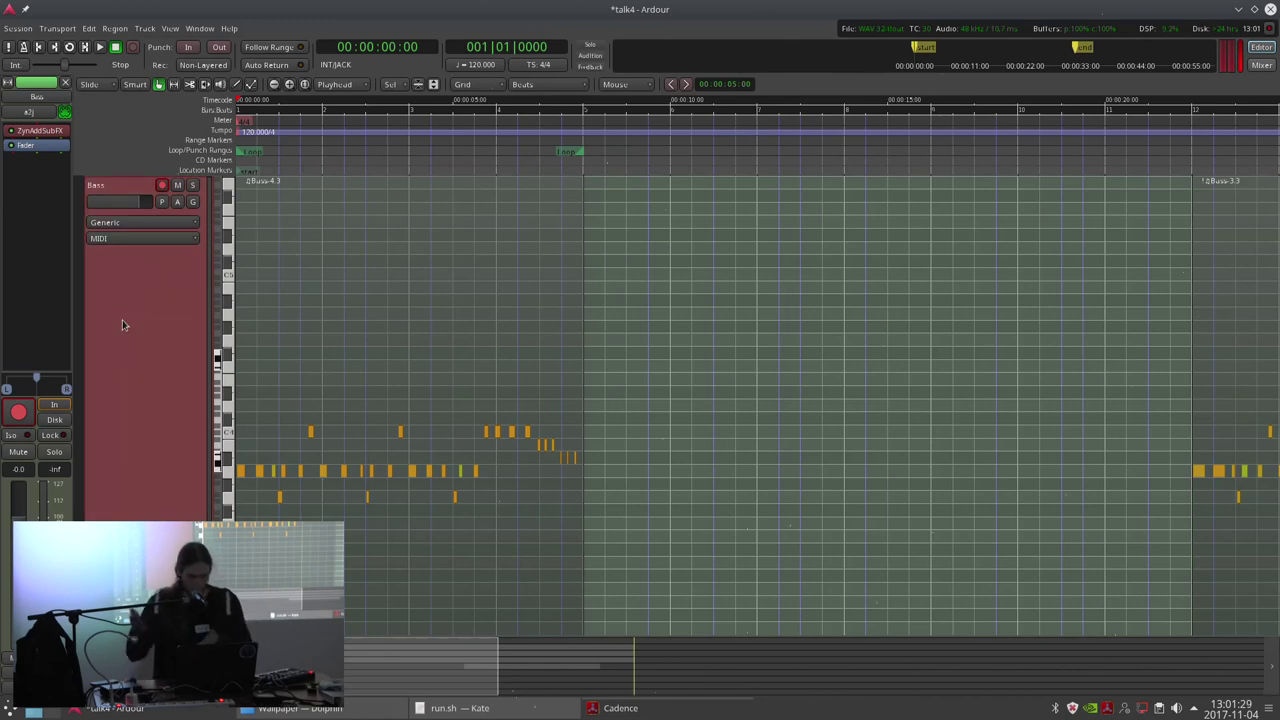
click(272, 367)
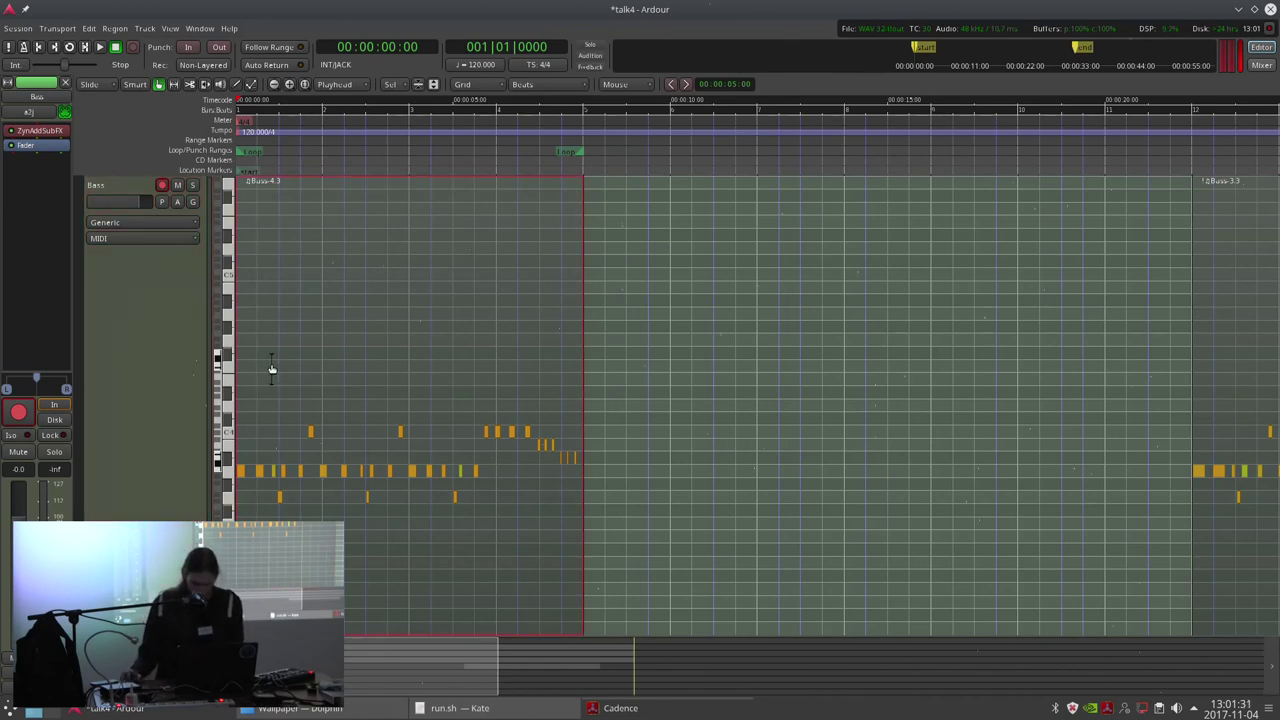
key(space)
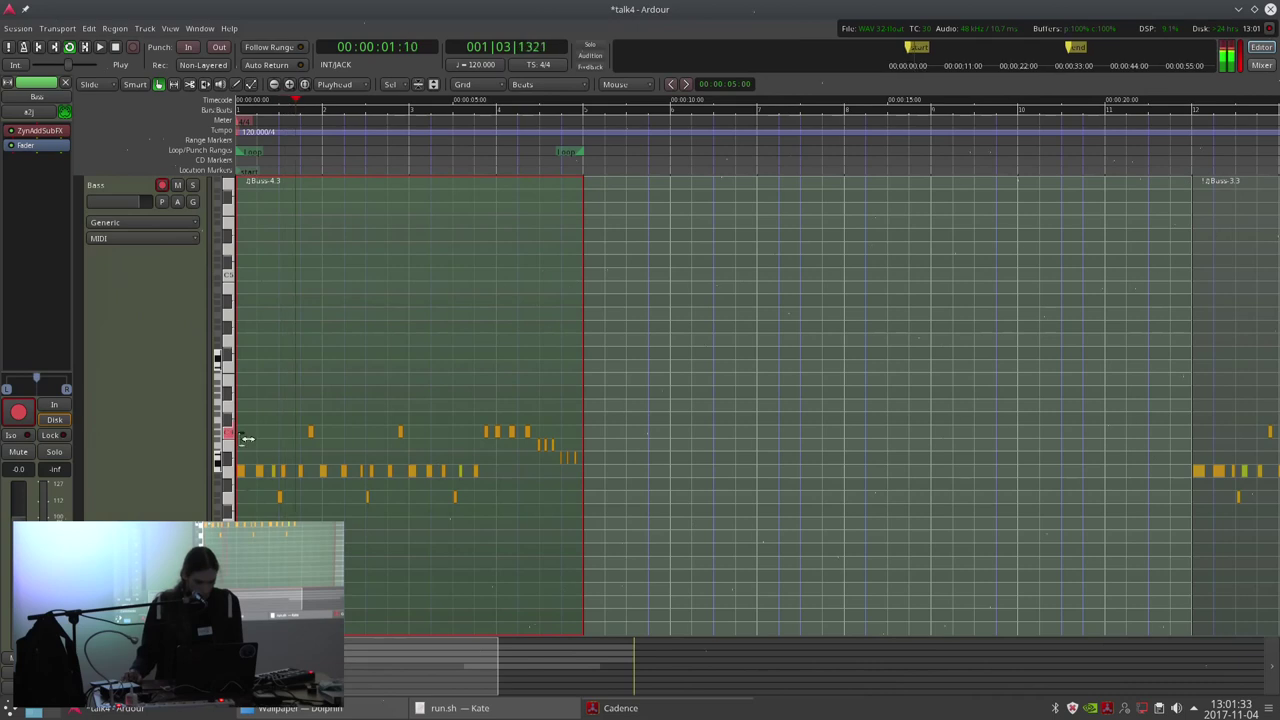
Align the first A3 note with the start of bar 1, nudge the second A3 note slightly later, and audition them.
key(equal)
scroll(286, 480, up, 1)
key(e)
drag(270, 136, 104, 200)
key(equal)
drag(277, 472, 266, 471)
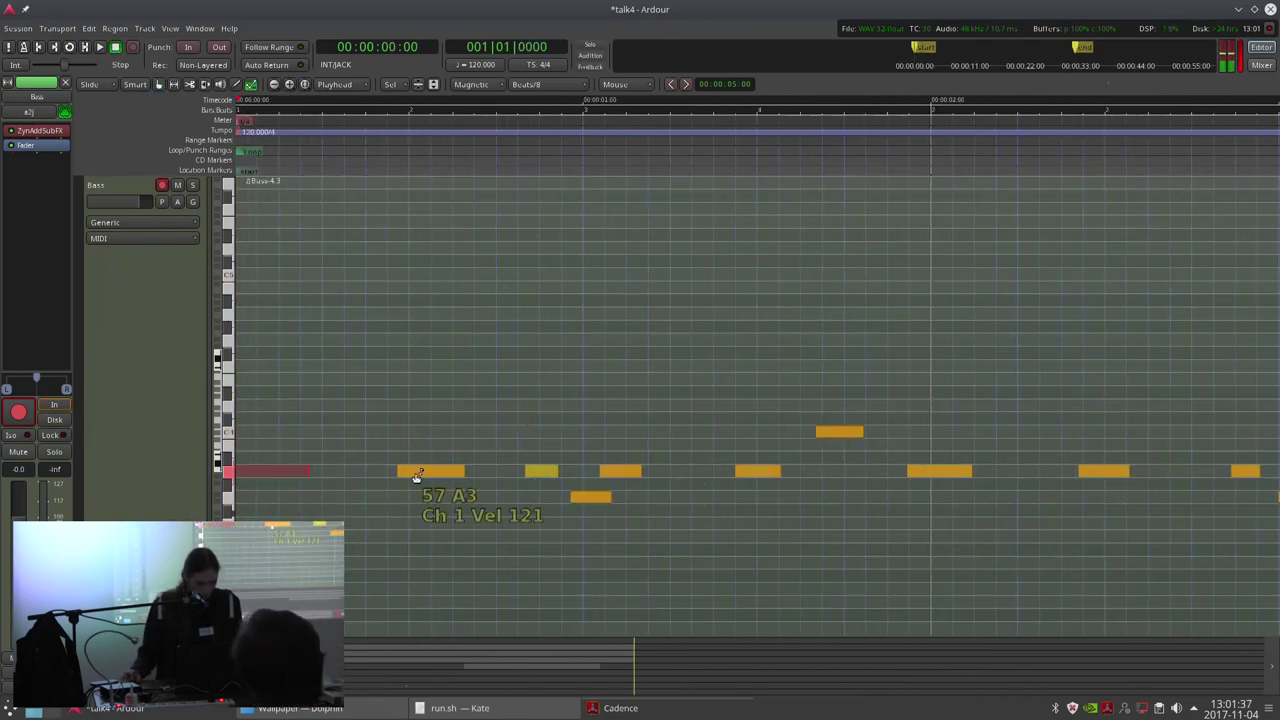
drag(417, 474, 429, 474)
key(space)
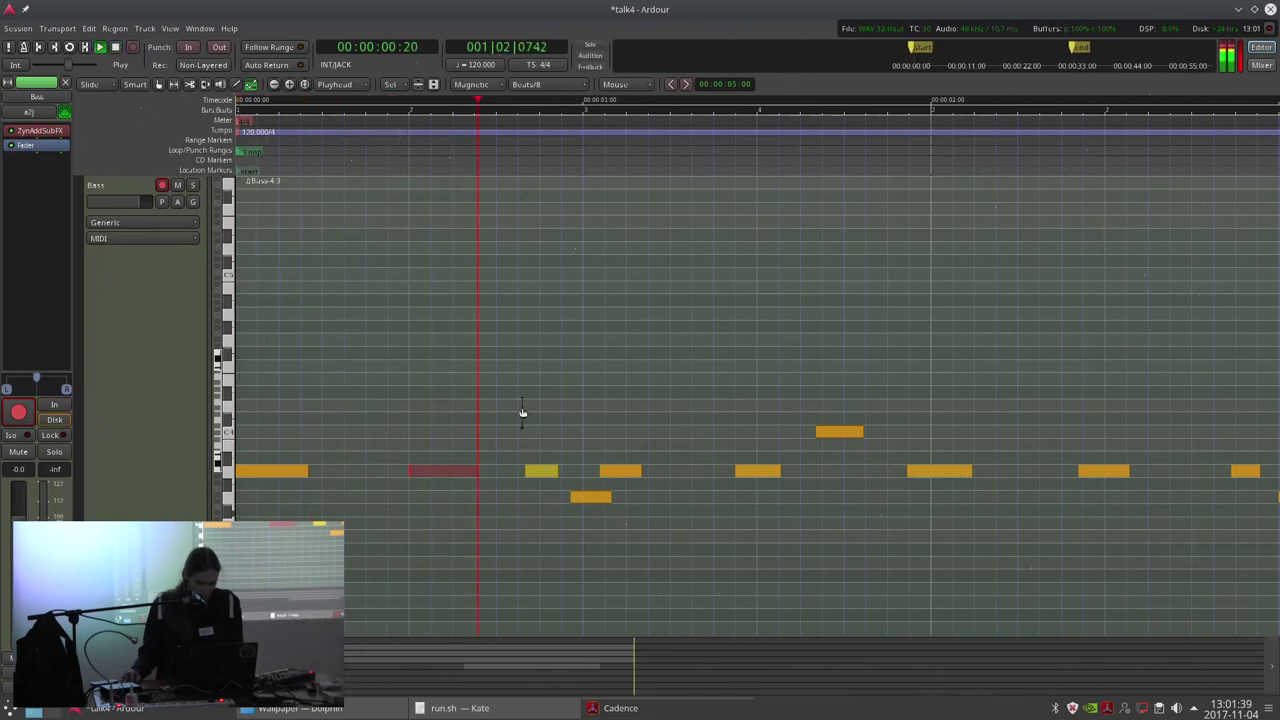
Adjust the second A3 note to start about an eighth of a beat after beat 2 of bar 1, auditioning the timing.
drag(456, 474, 481, 477)
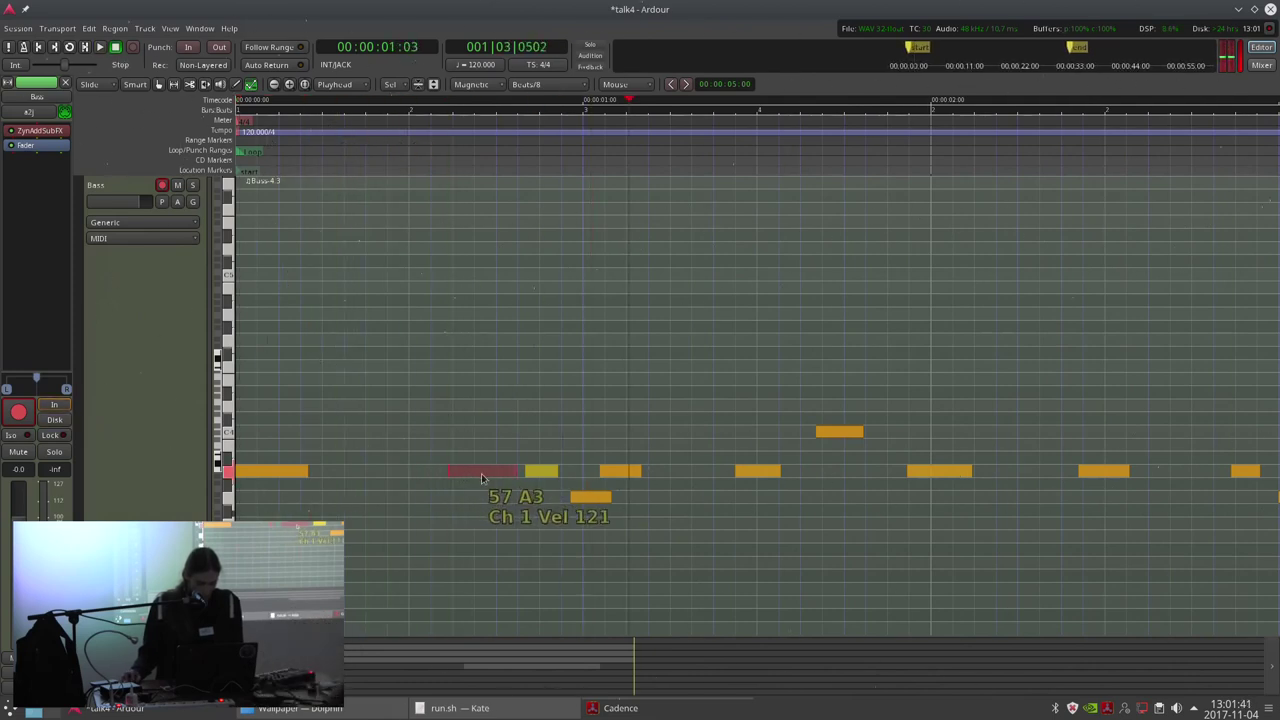
key(Home)
key(space)
key(space)
drag(474, 471, 452, 471)
key(Home)
key(space)
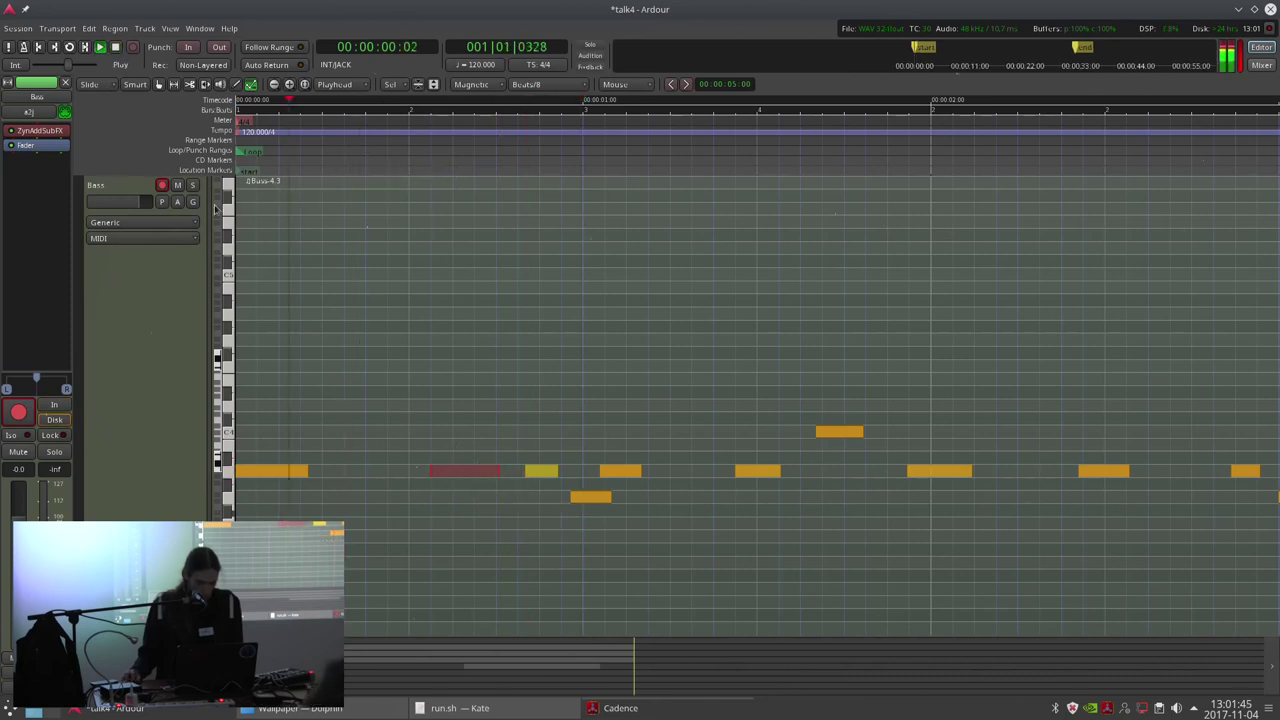
key(space)
key(space)
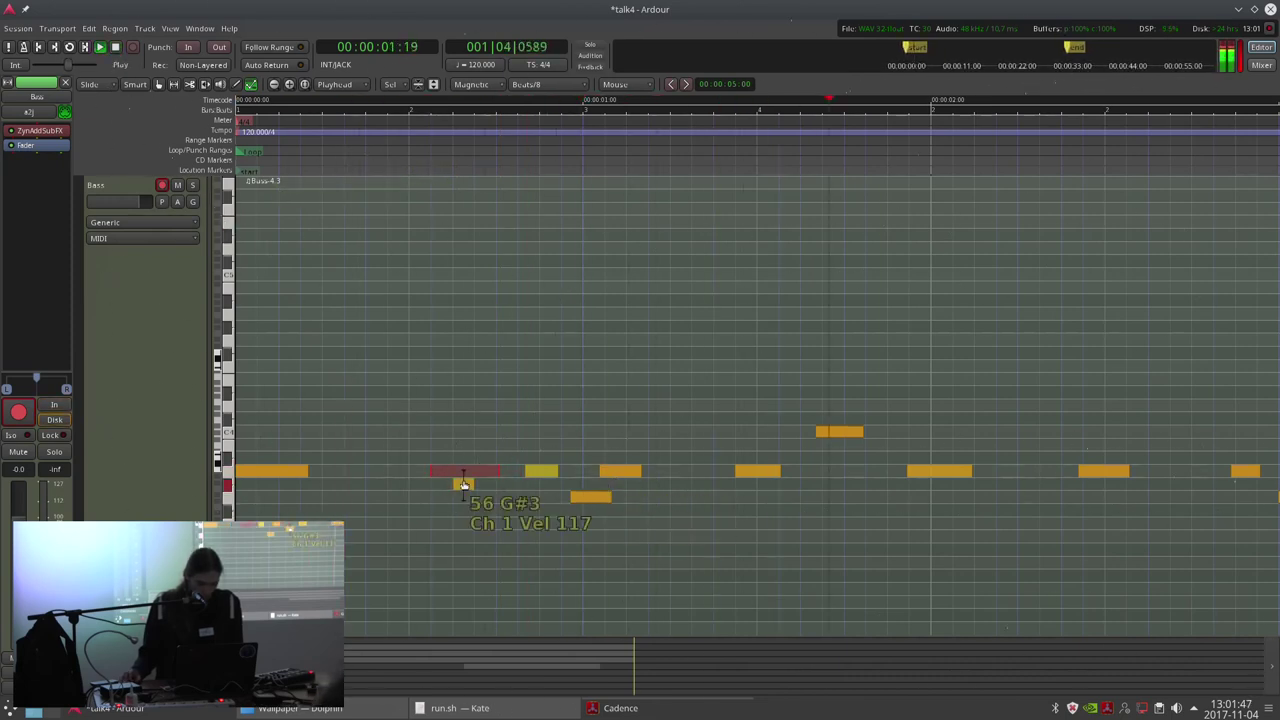
Align bar 2's first A3 note with the bar line, shift the two notes before it slightly later, and audition from the start.
key(minus)
key(space)
drag(587, 472, 600, 474)
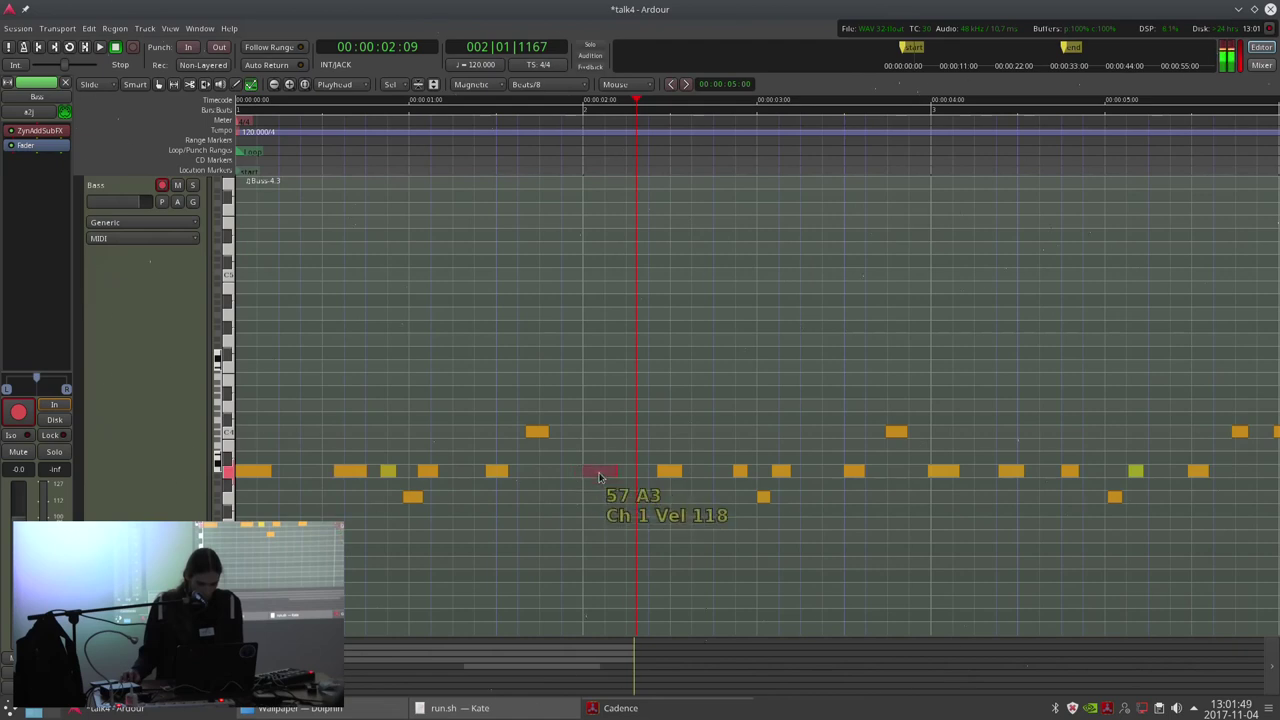
drag(538, 436, 551, 437)
click(502, 470)
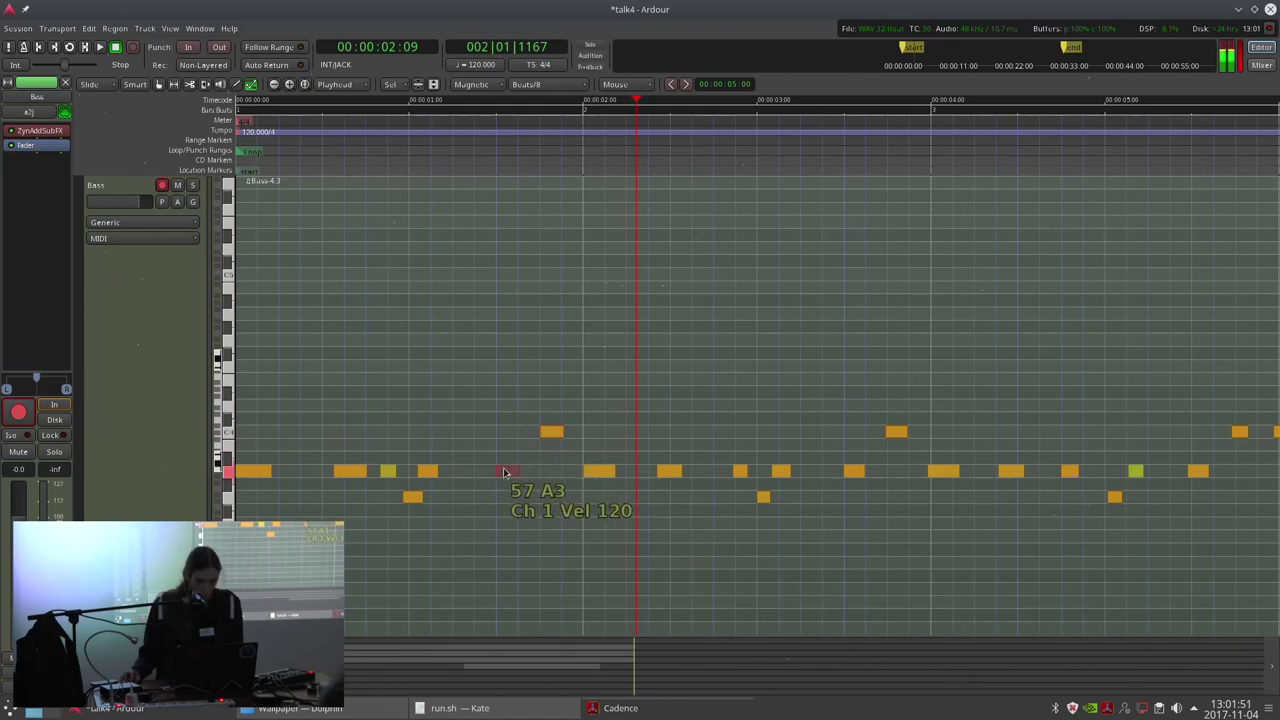
key(Home)
key(space)
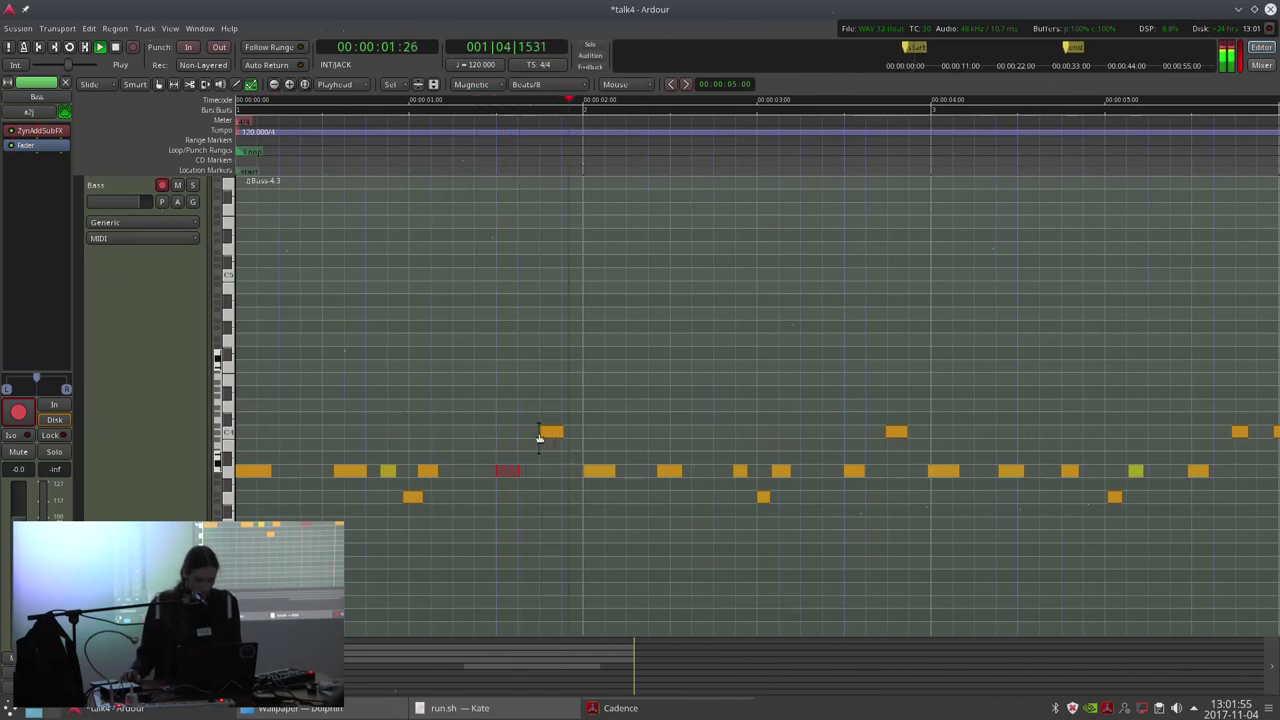
key(space)
Move bar 2's second A3 note to about a quarter beat after beat 2 and audition the bar.
drag(428, 474, 469, 481)
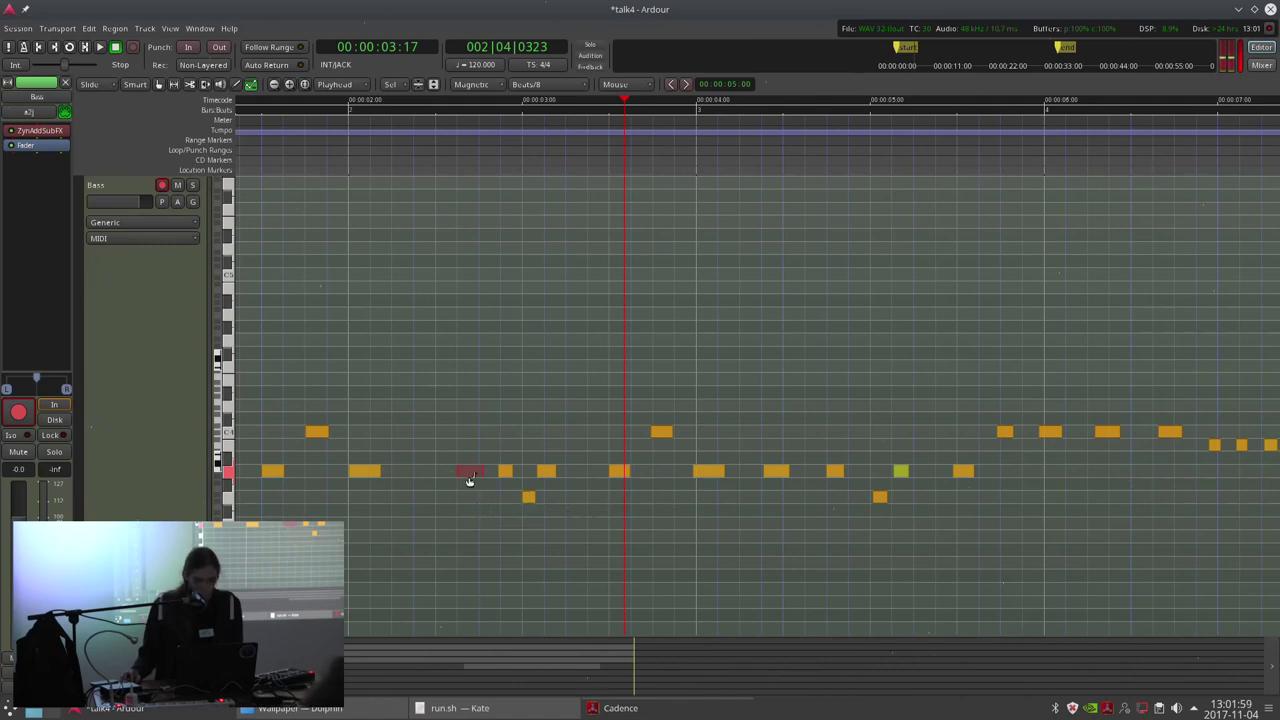
click(338, 155)
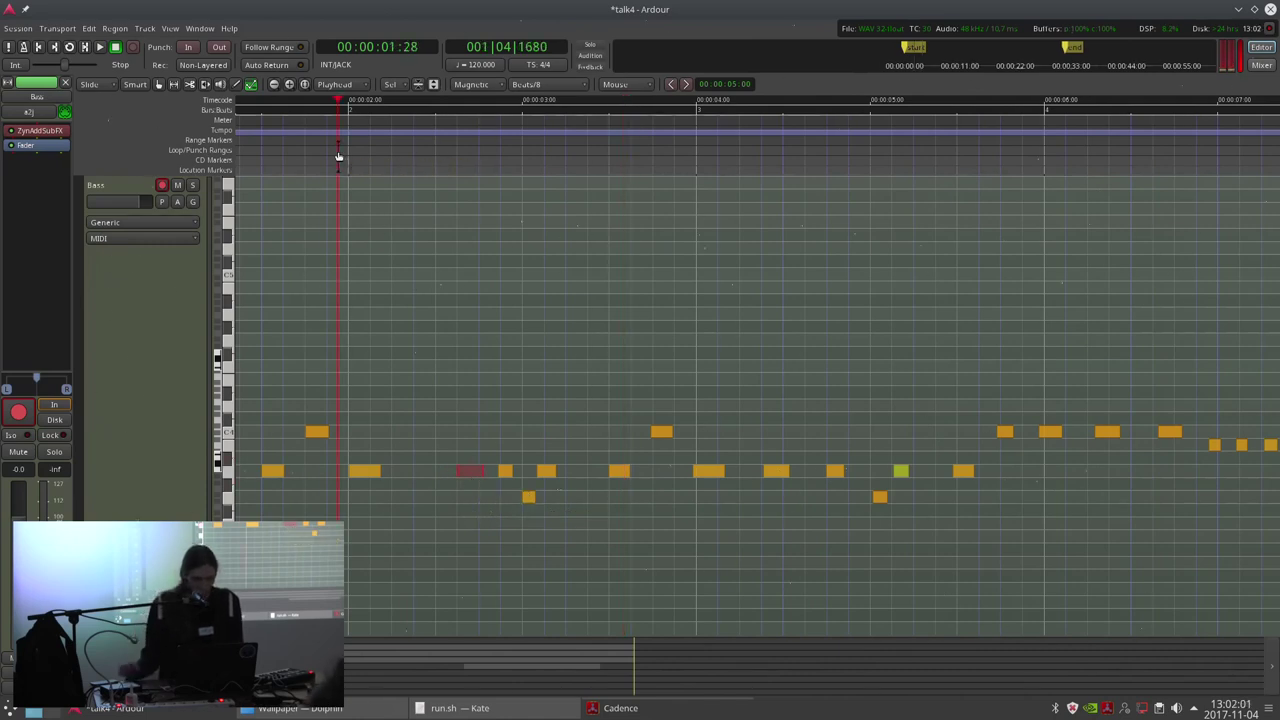
key(space)
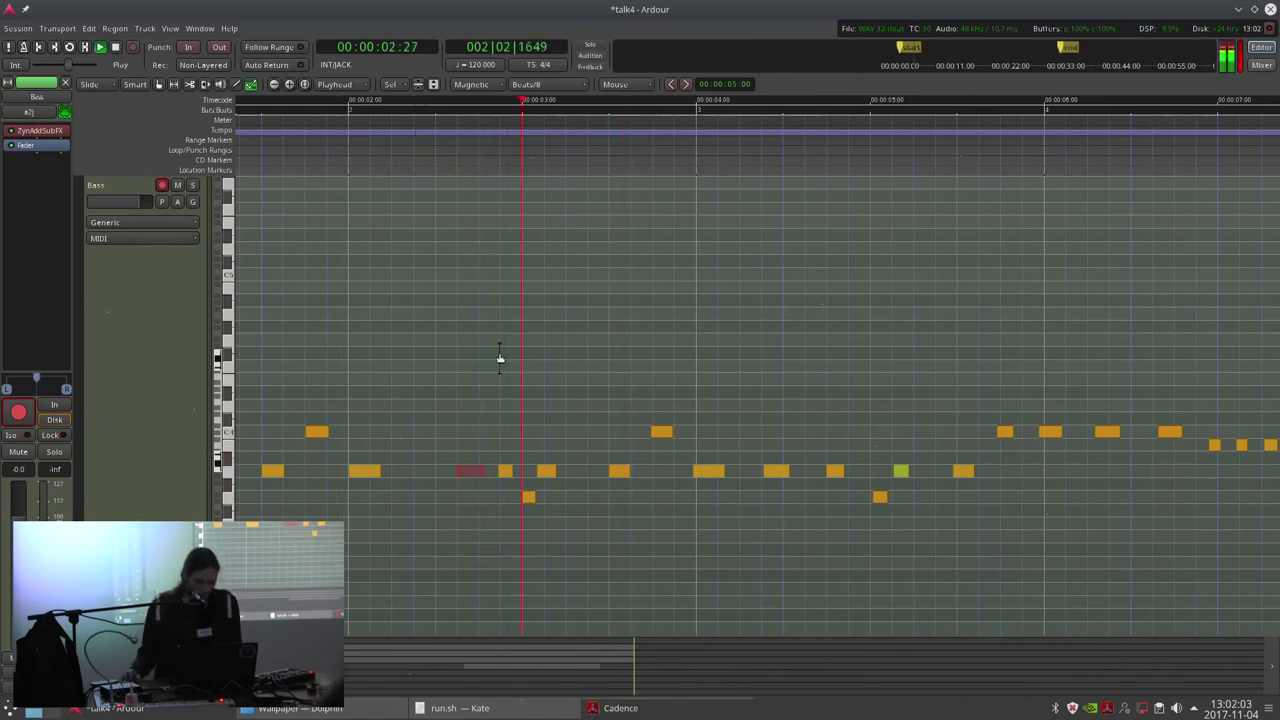
key(space)
Align bar 3's first A3 note with the bar line and play the rest of the bass region.
click(712, 471)
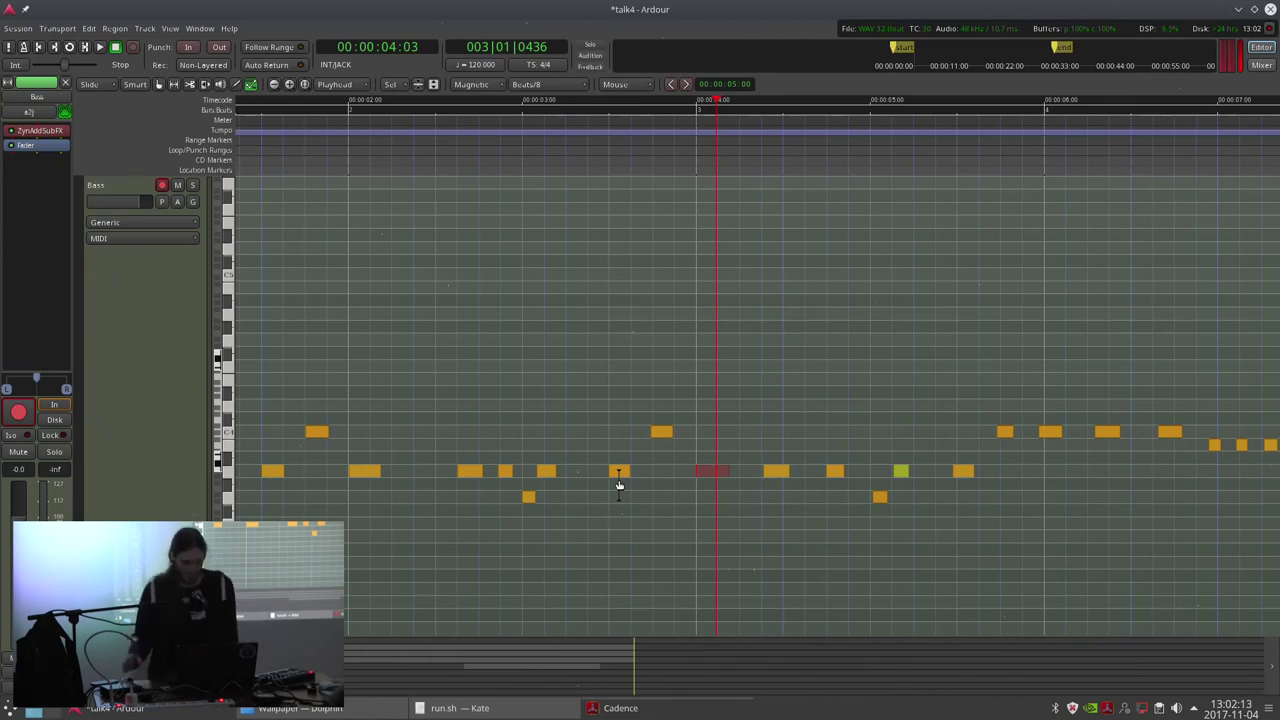
key(minus)
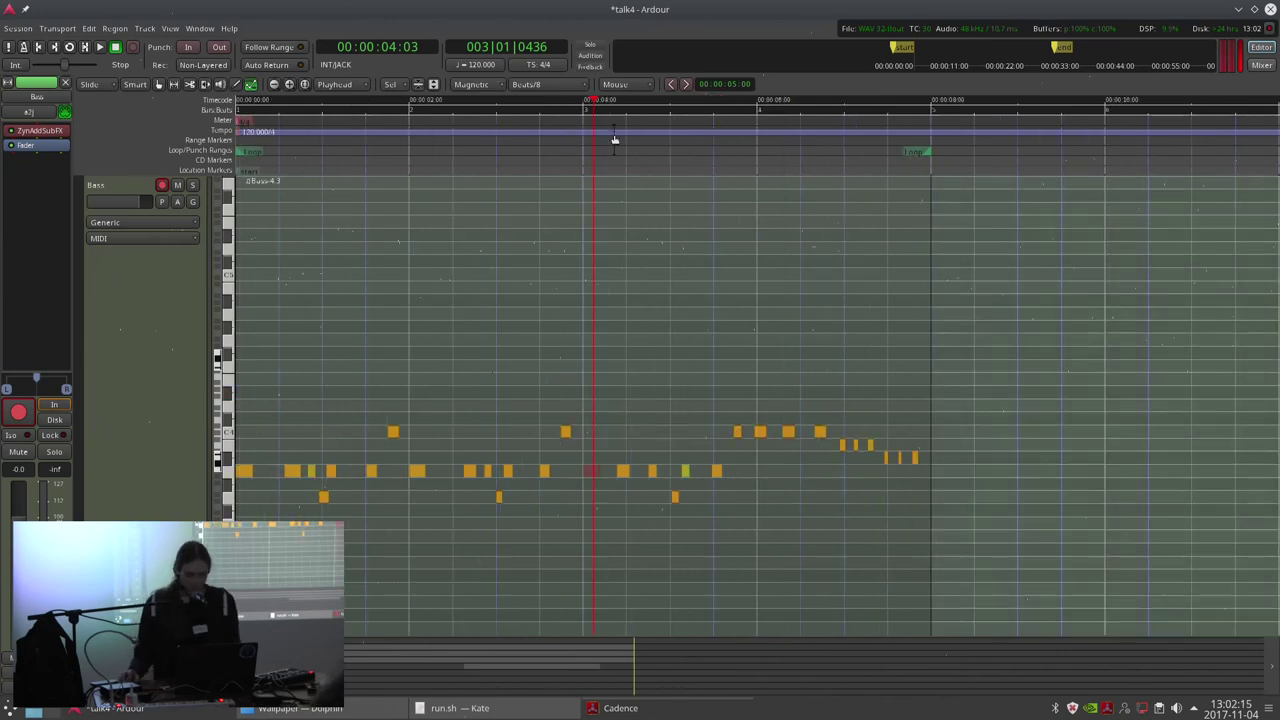
key(equal)
key(space)
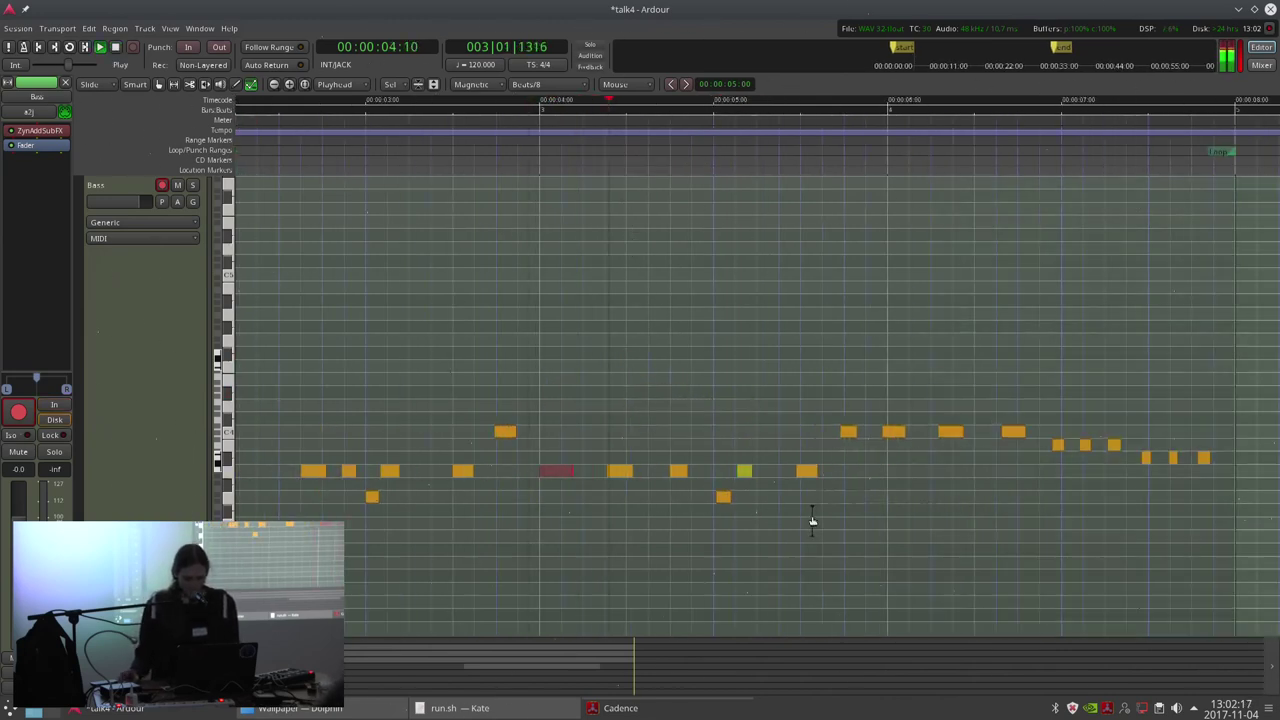
mouse_move(743, 471)
mouse_move(893, 433)
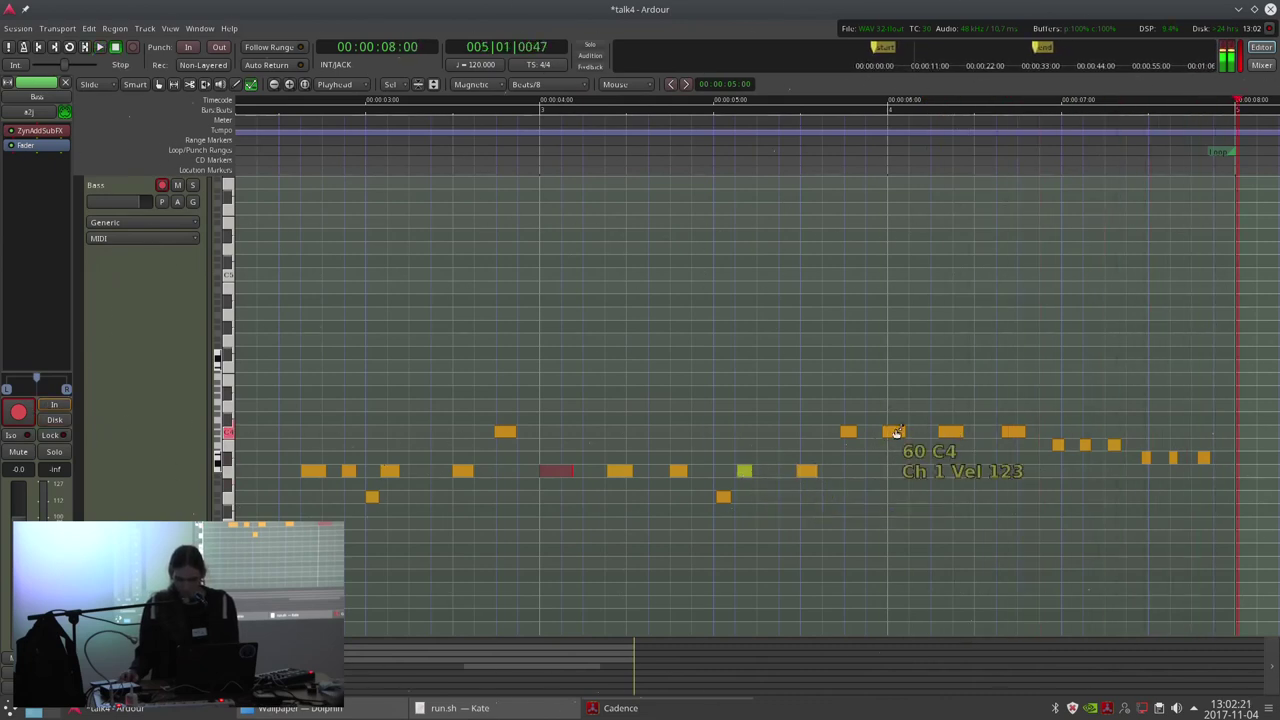
Align bar 4's first C4 note with the bar line, shift the next two C4 notes slightly later, and audition the ending.
mouse_move(950, 437)
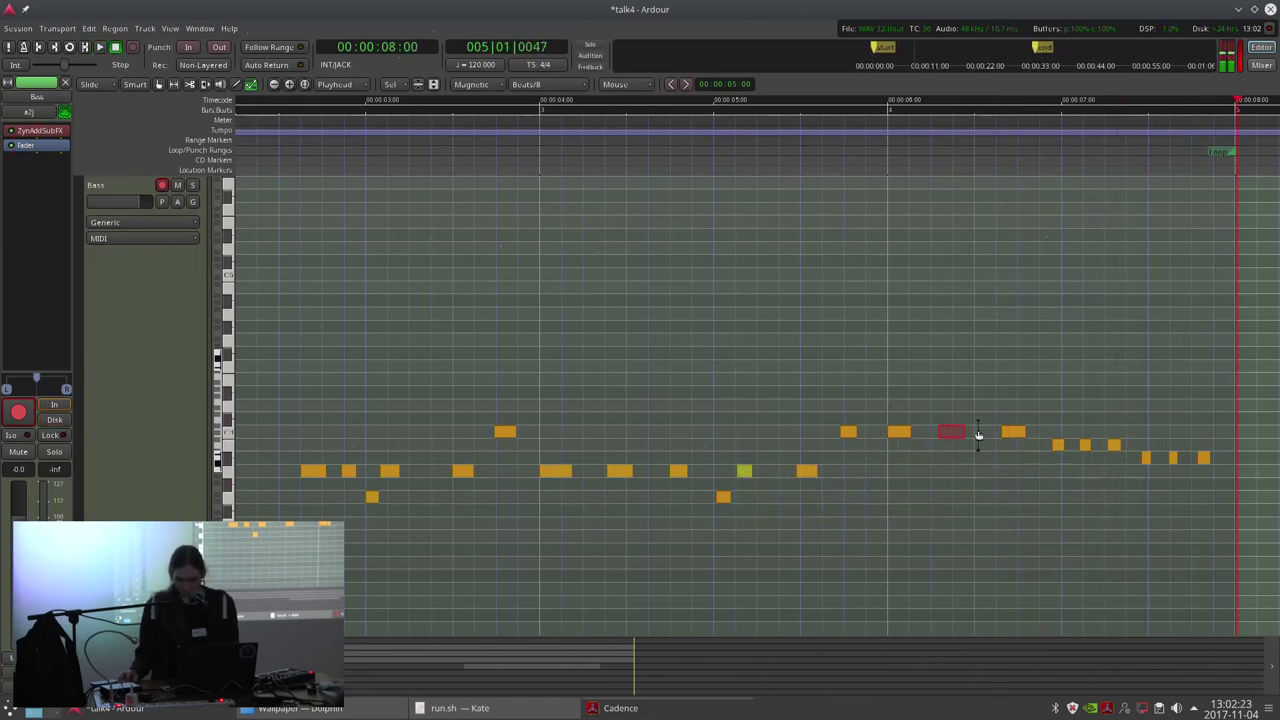
click(867, 152)
key(space)
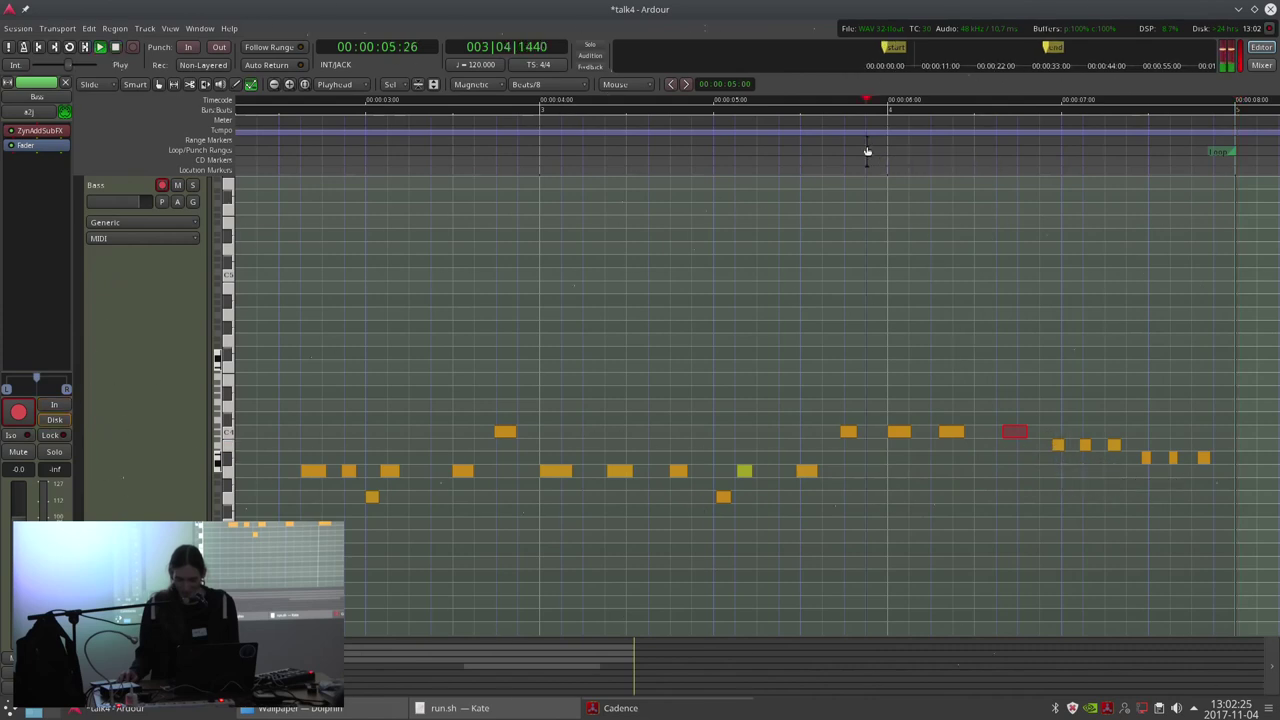
key(space)
key(space)
drag(946, 434, 951, 434)
click(866, 124)
key(space)
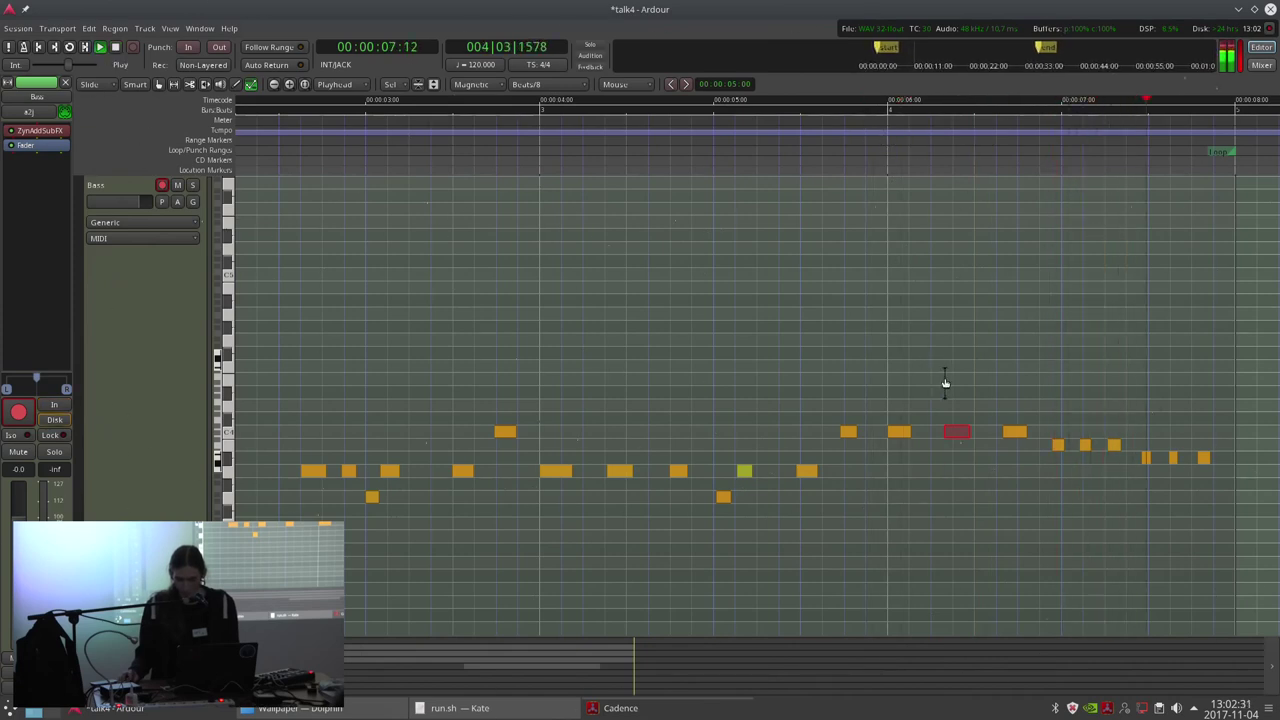
key(space)
Select the four-bar bass region and loop its playback with the Bass track soloed.
scroll(950, 393, down, 1)
scroll(557, 410, down, 1)
key(g)
click(460, 376)
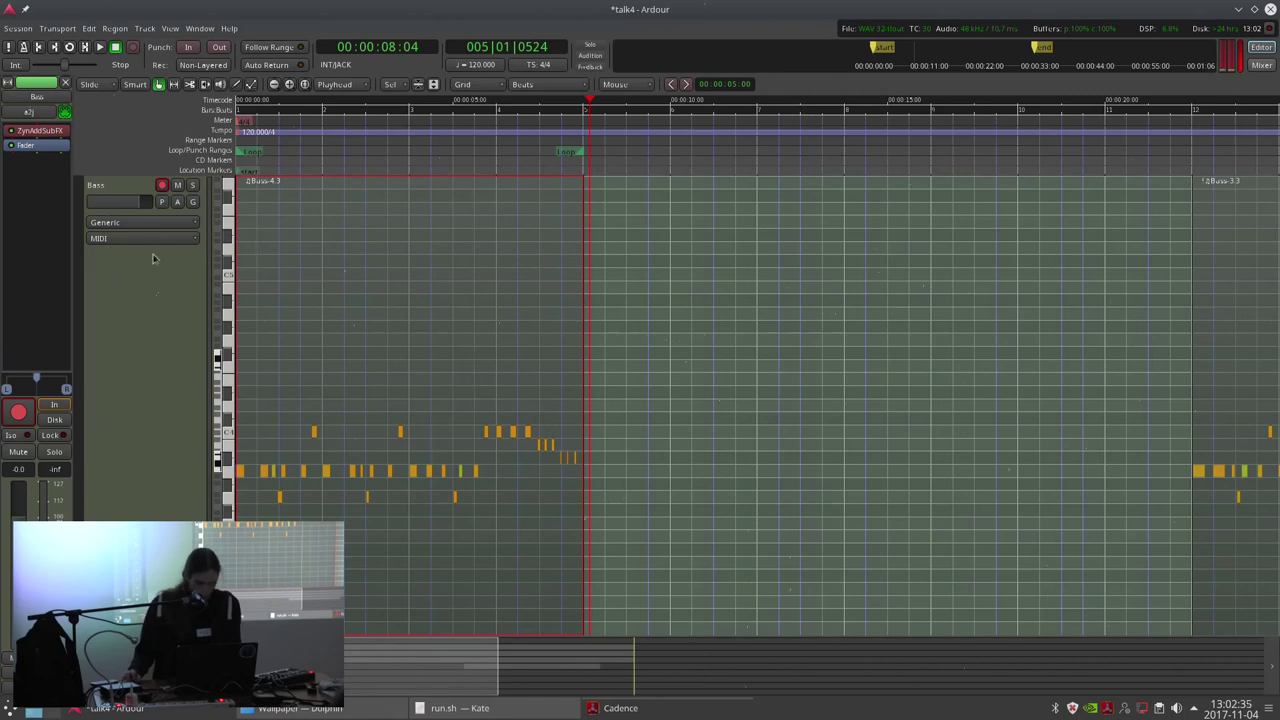
key(l)
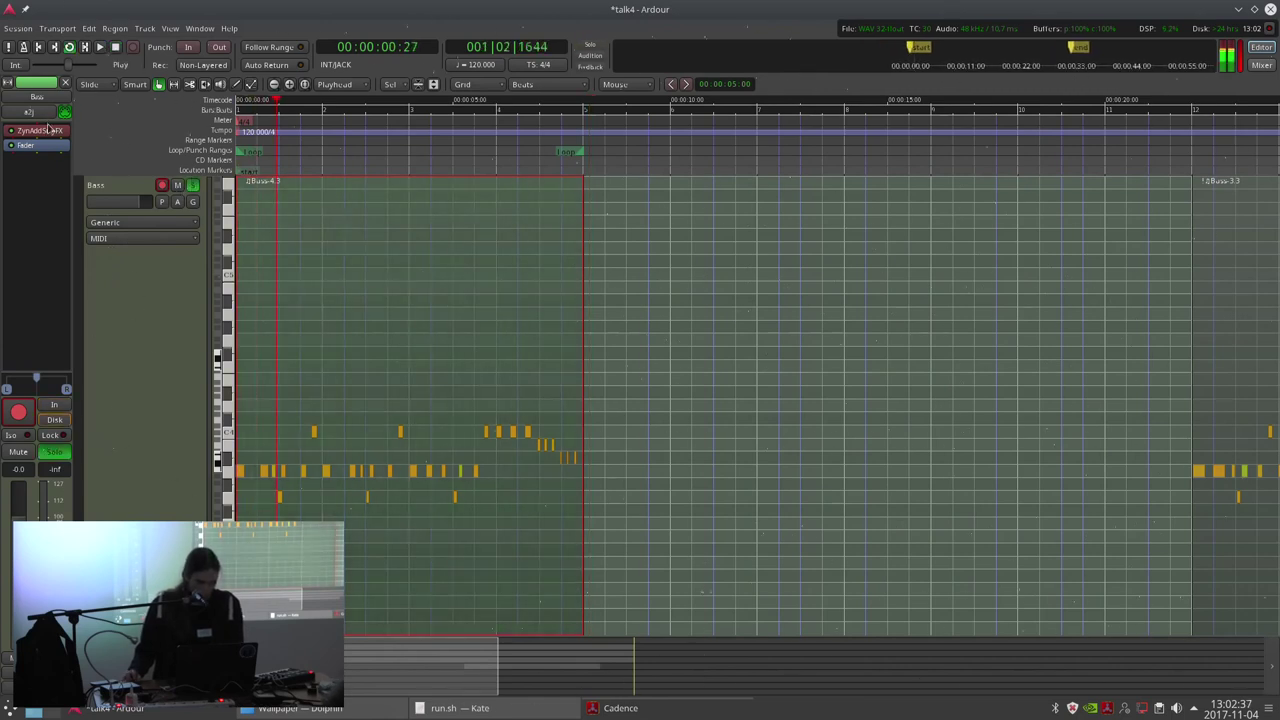
Enable portamento in the part settings of the Bass track's ZynAddSubFX and save the session.
double_click(47, 129)
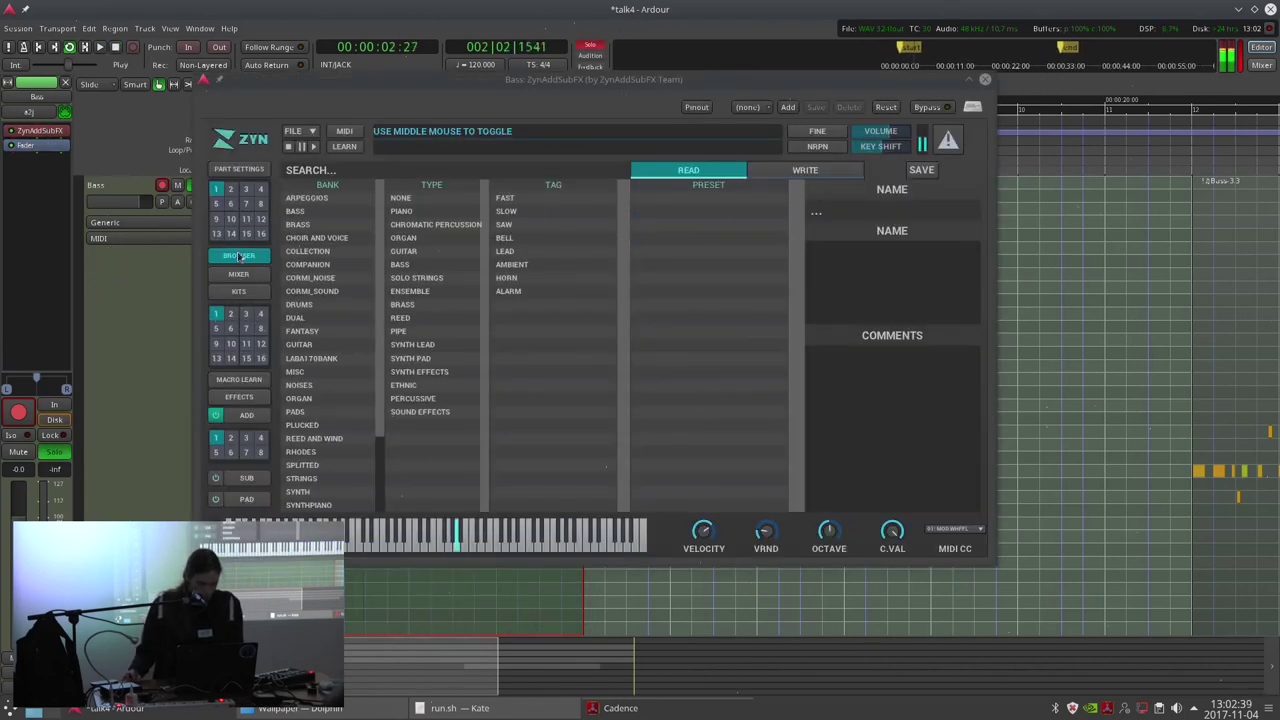
click(238, 169)
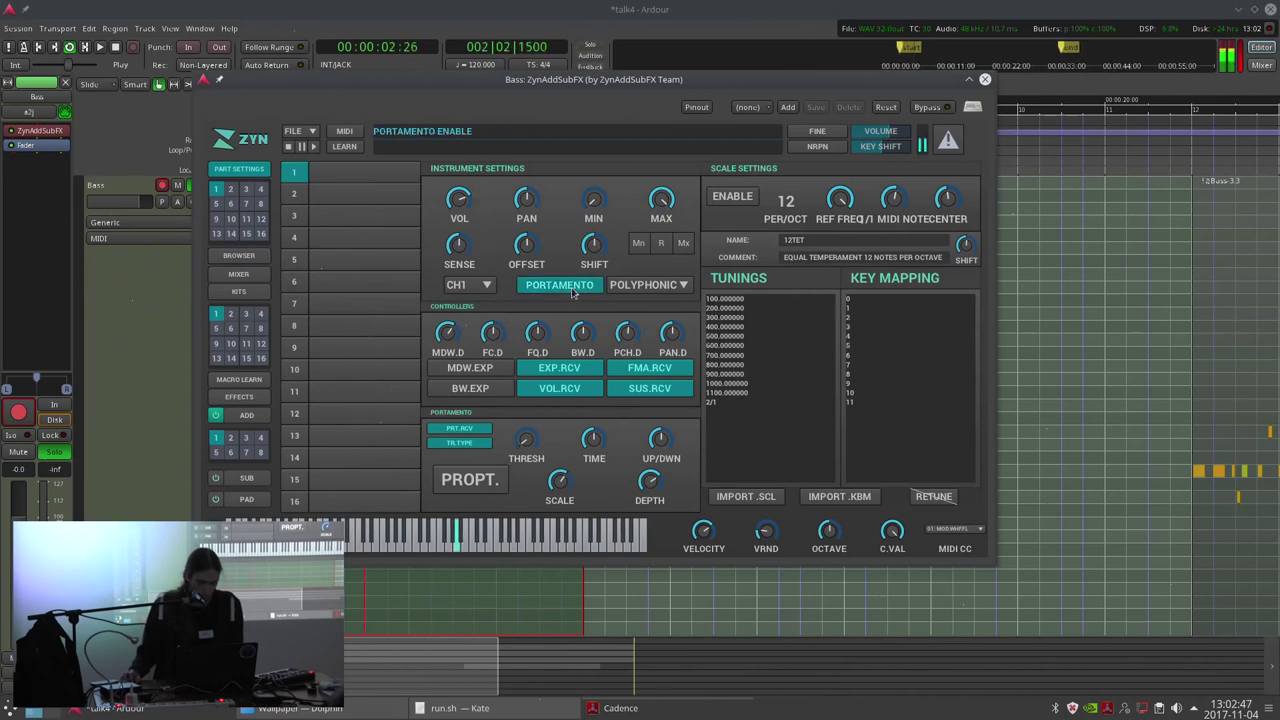
click(509, 7)
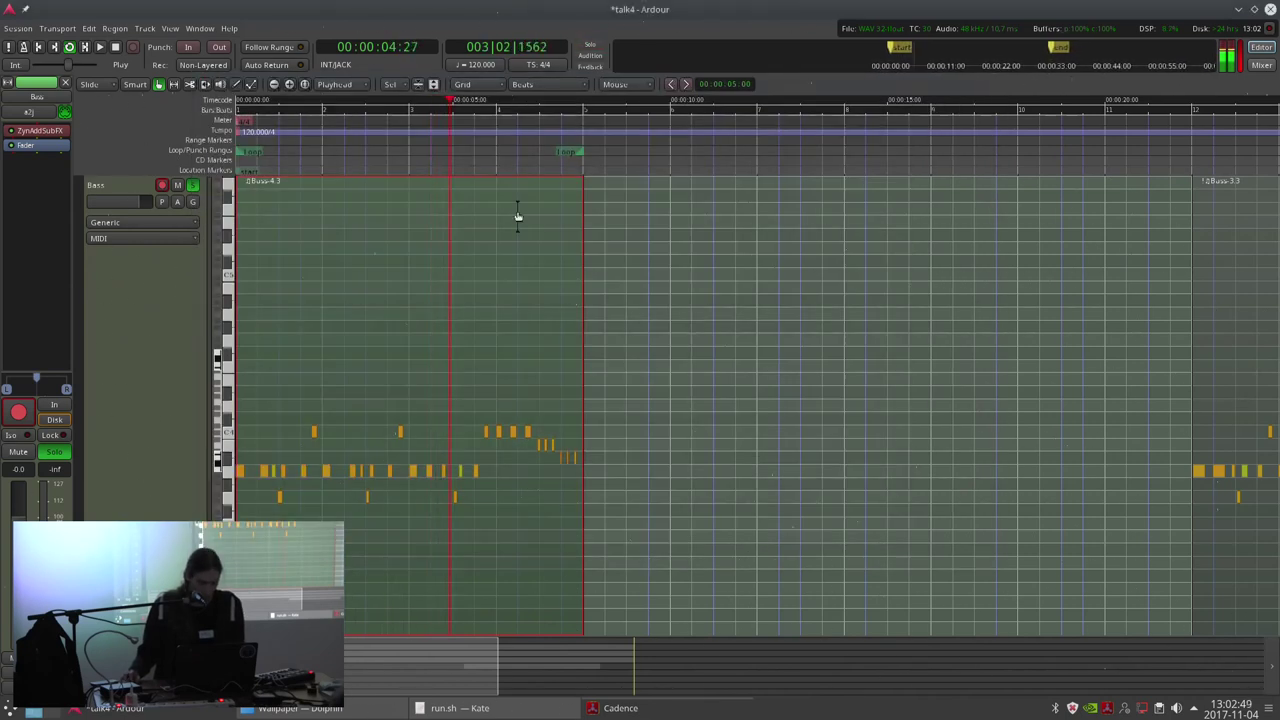
key(alt+Tab)
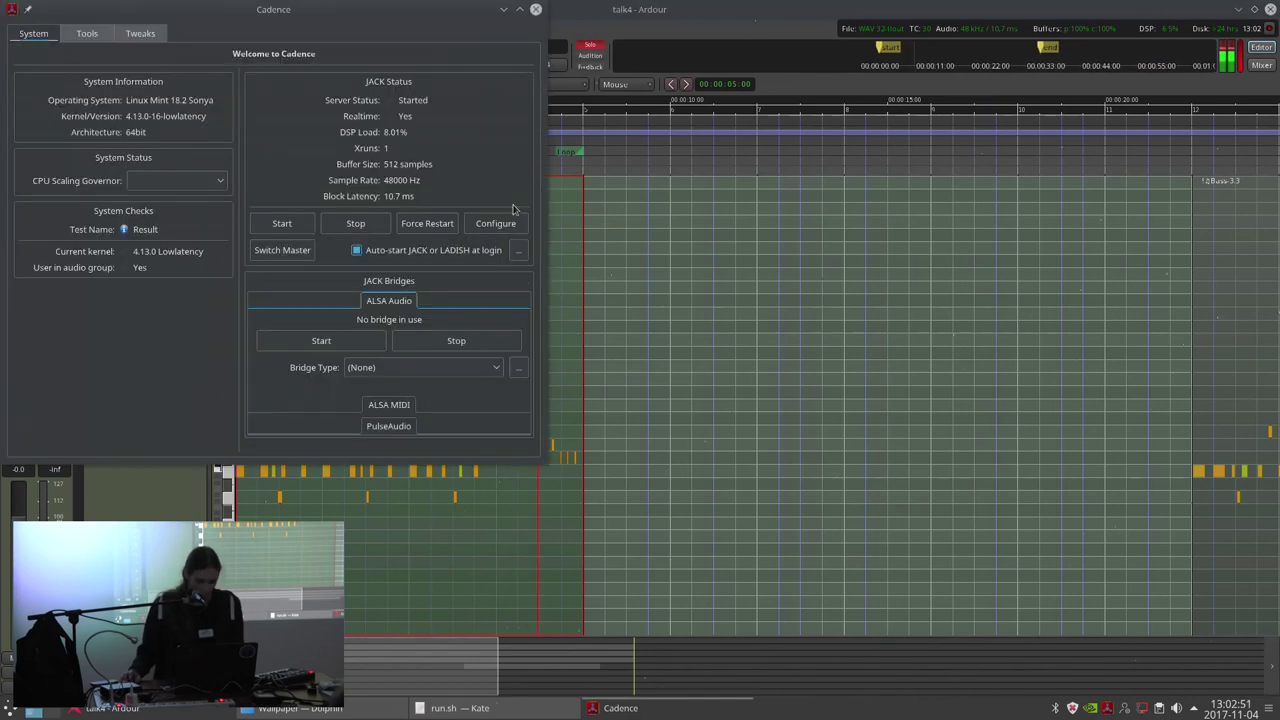
key(alt+Tab)
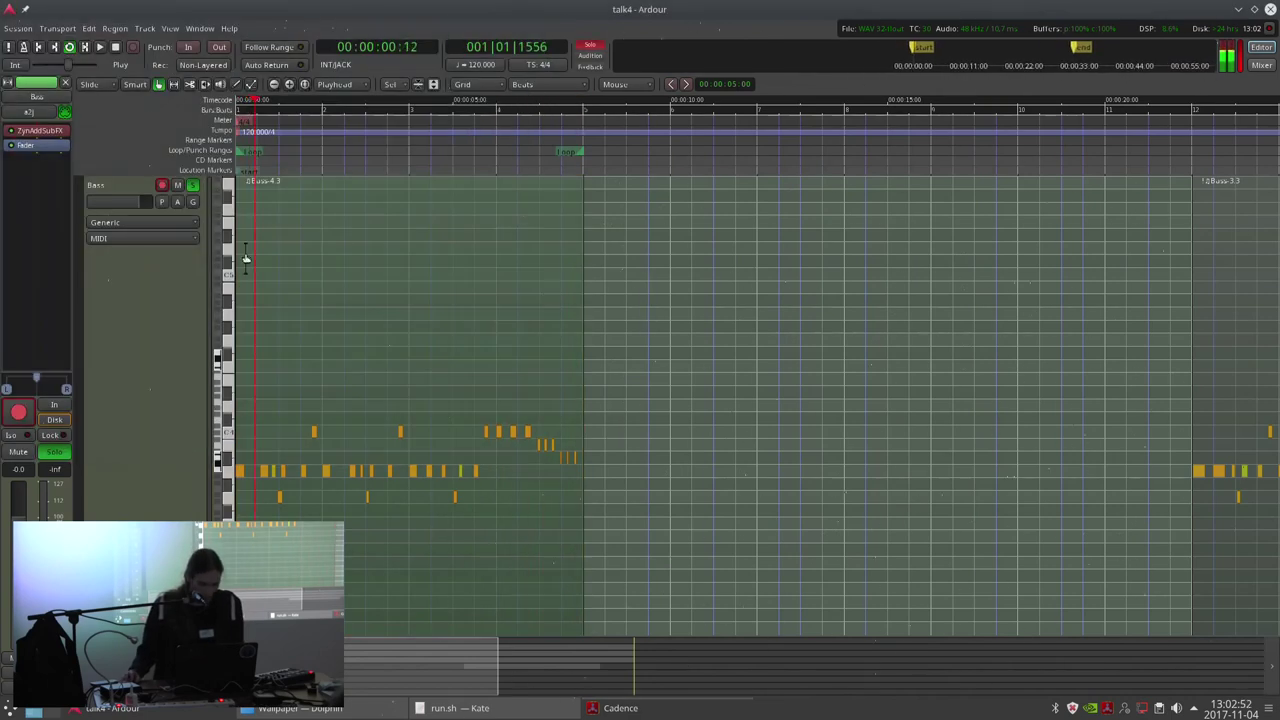
Reduce the portamento time in the Bass synth's part settings and close the plugin window.
double_click(40, 131)
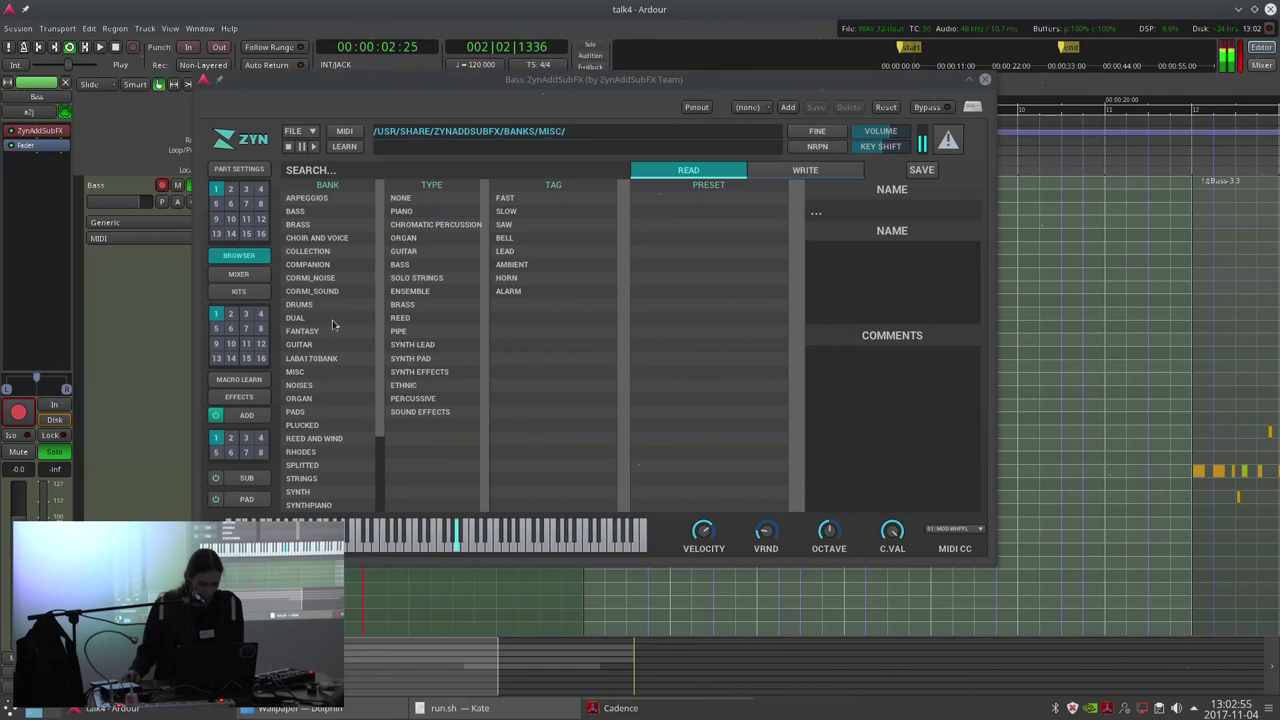
click(240, 168)
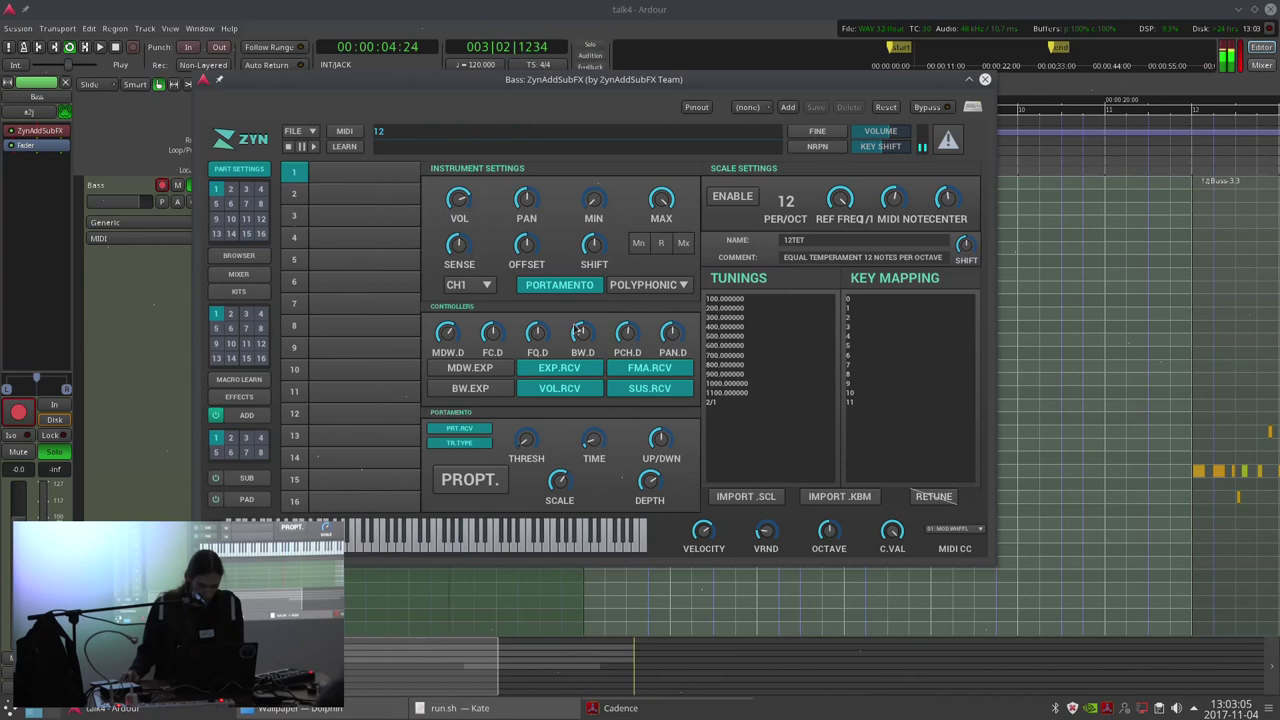
key(ctrl+w)
Try a short extra A3 note just before the C4 note at the end of bar 3, audition it, and delete it.
scroll(470, 473, up, 3)
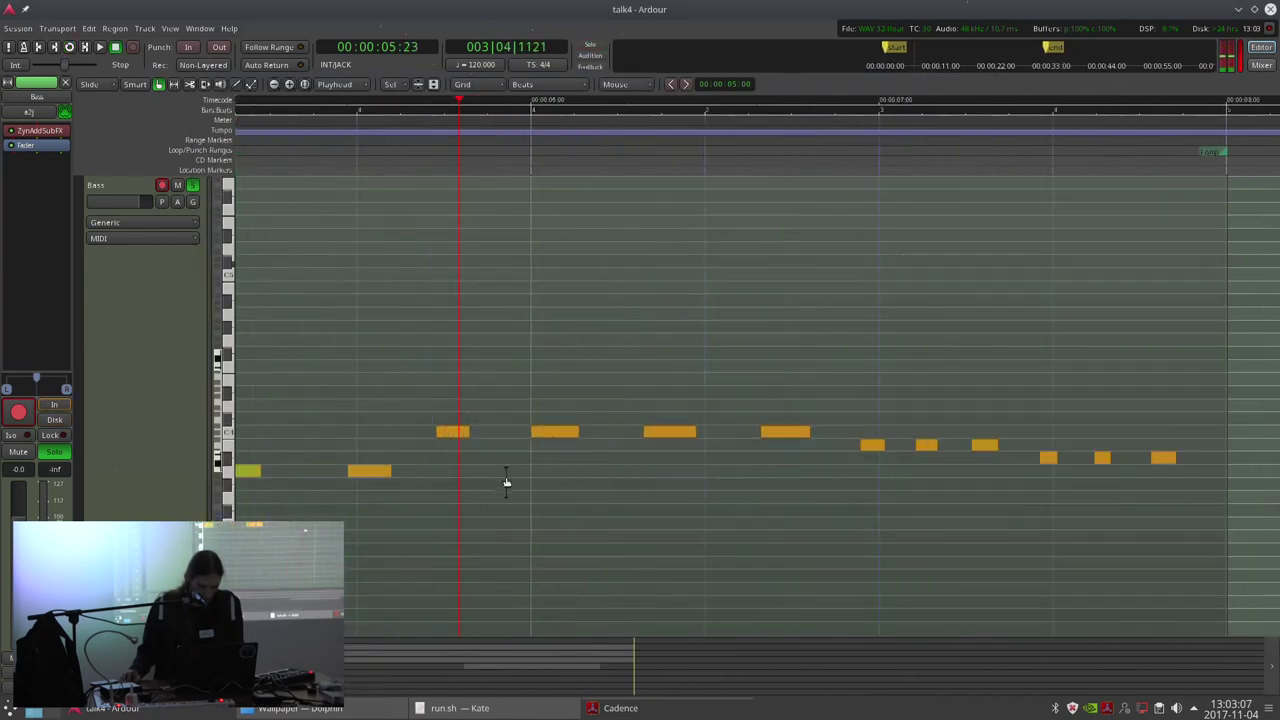
click(443, 469)
click(323, 122)
key(space)
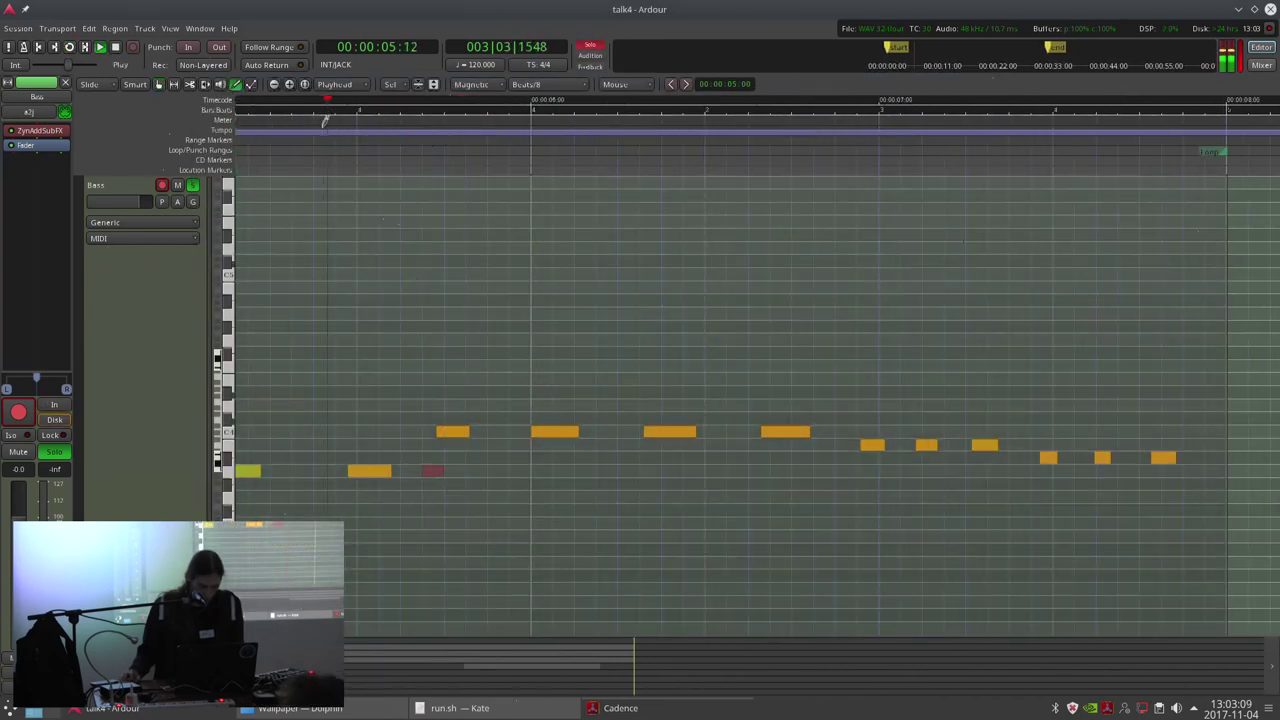
key(space)
key(Delete)
Play the whole four-bar bass region from the start.
scroll(505, 430, down, 5)
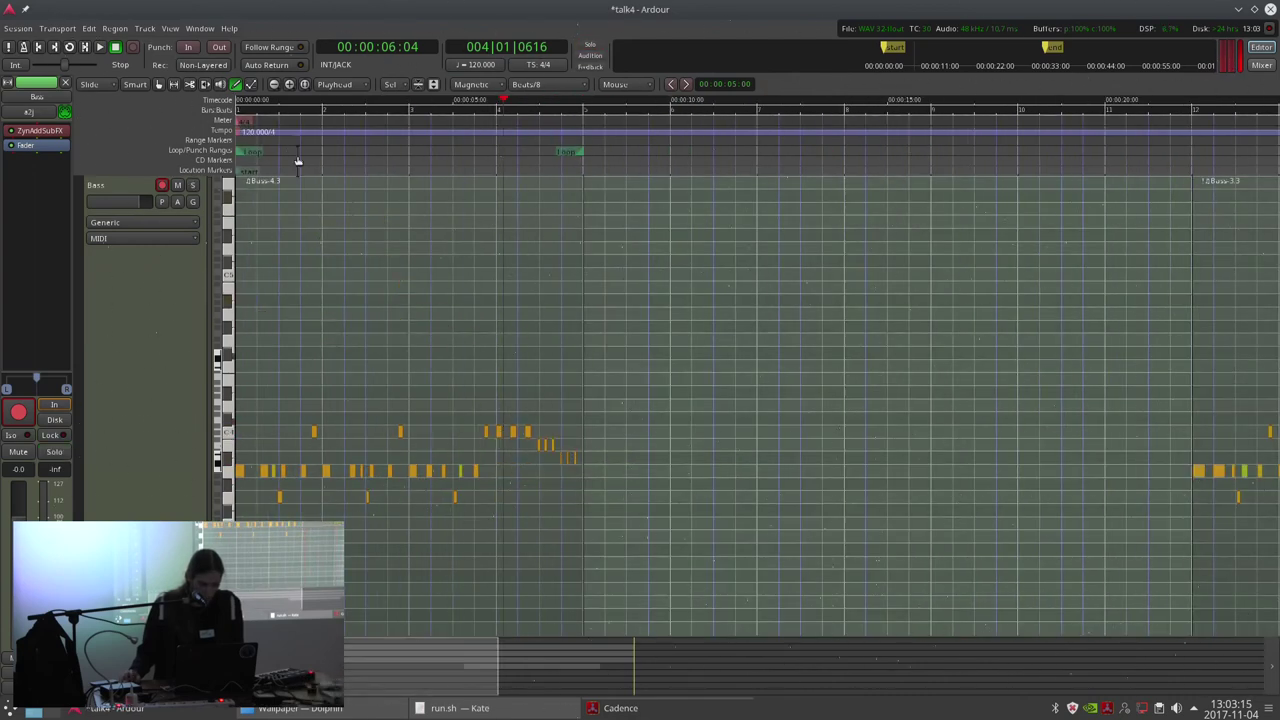
key(Home)
key(space)
key(equal)
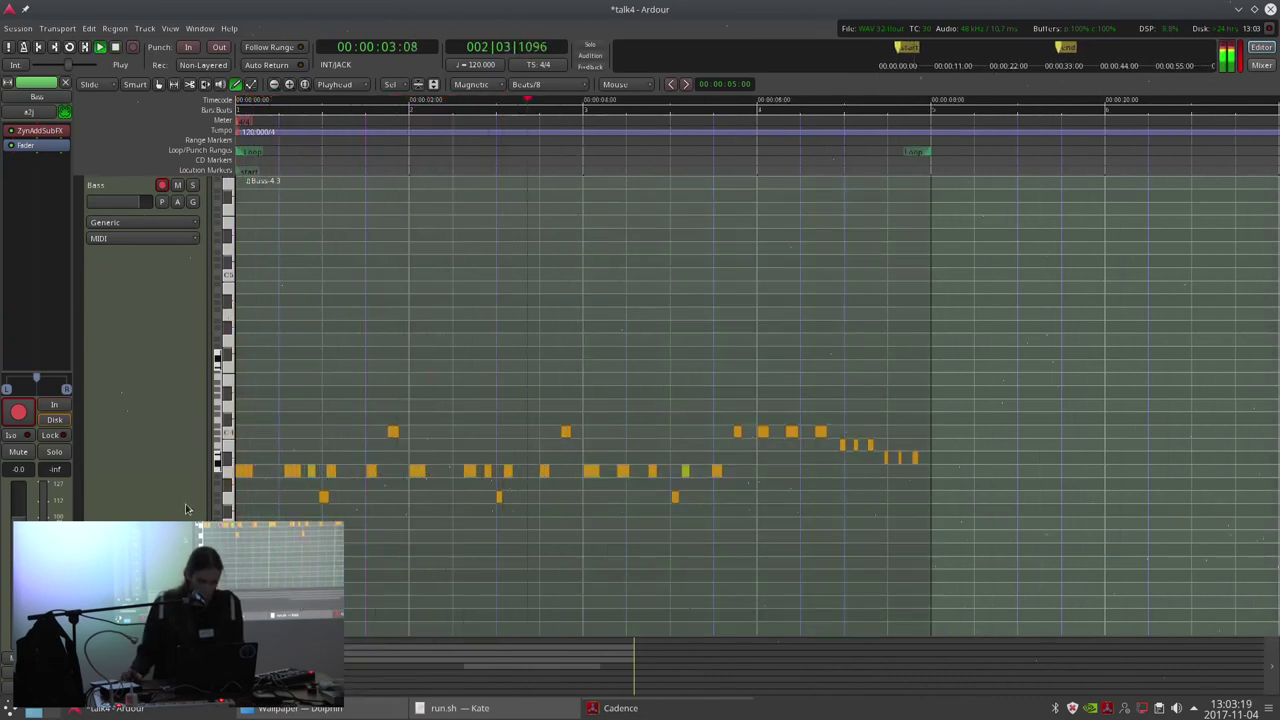
Raise the third A3 note of bars 1 and 2 and the first and third A3 notes of bar 3 by an octave, then play back.
mouse_move(244, 456)
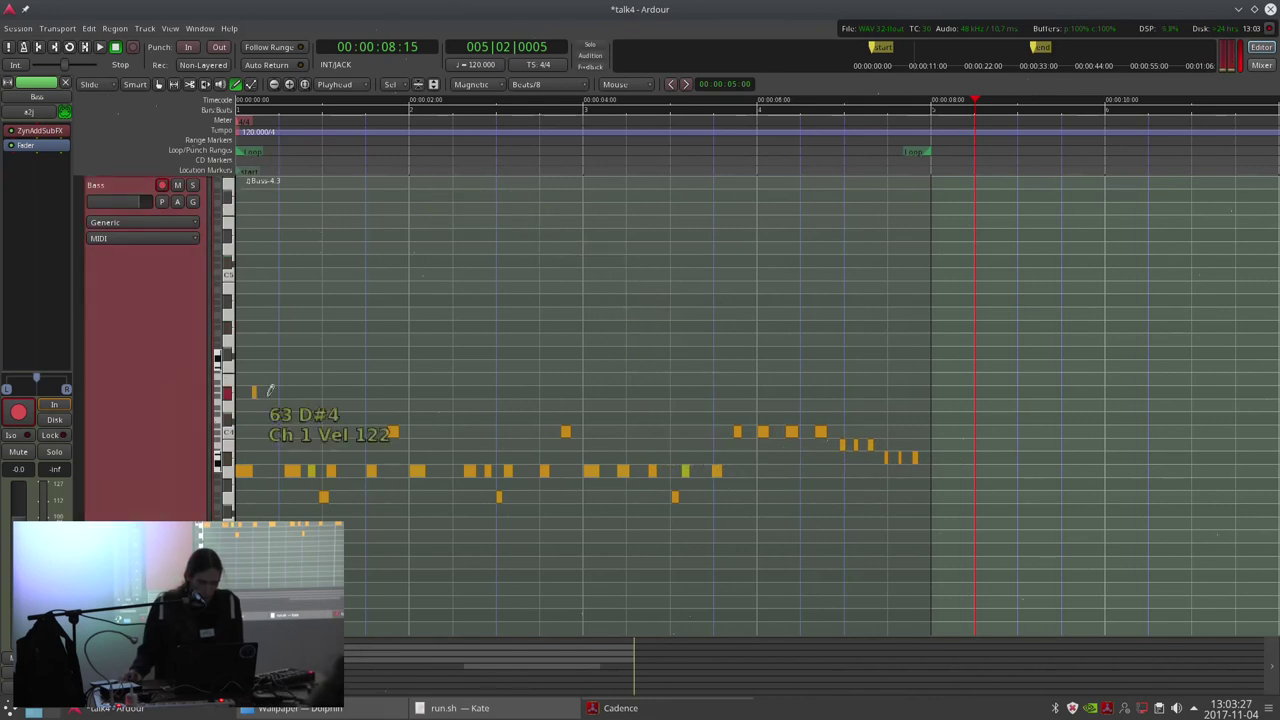
key(g)
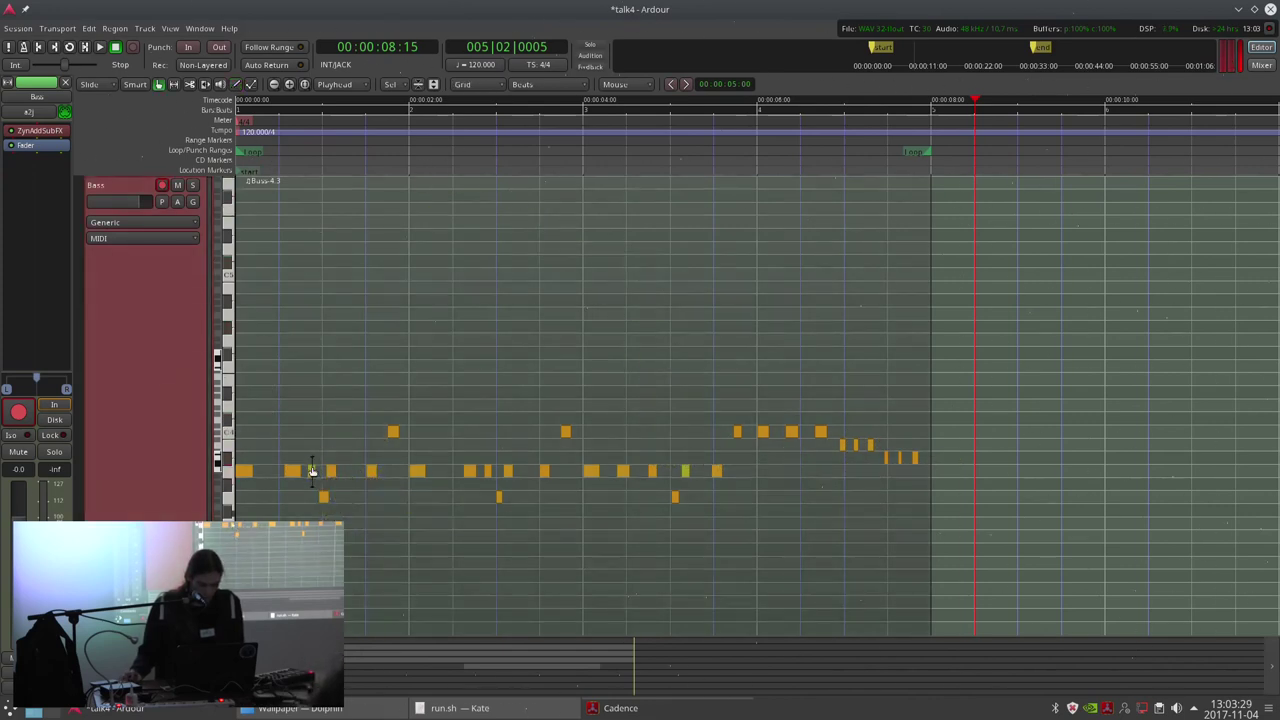
key(e)
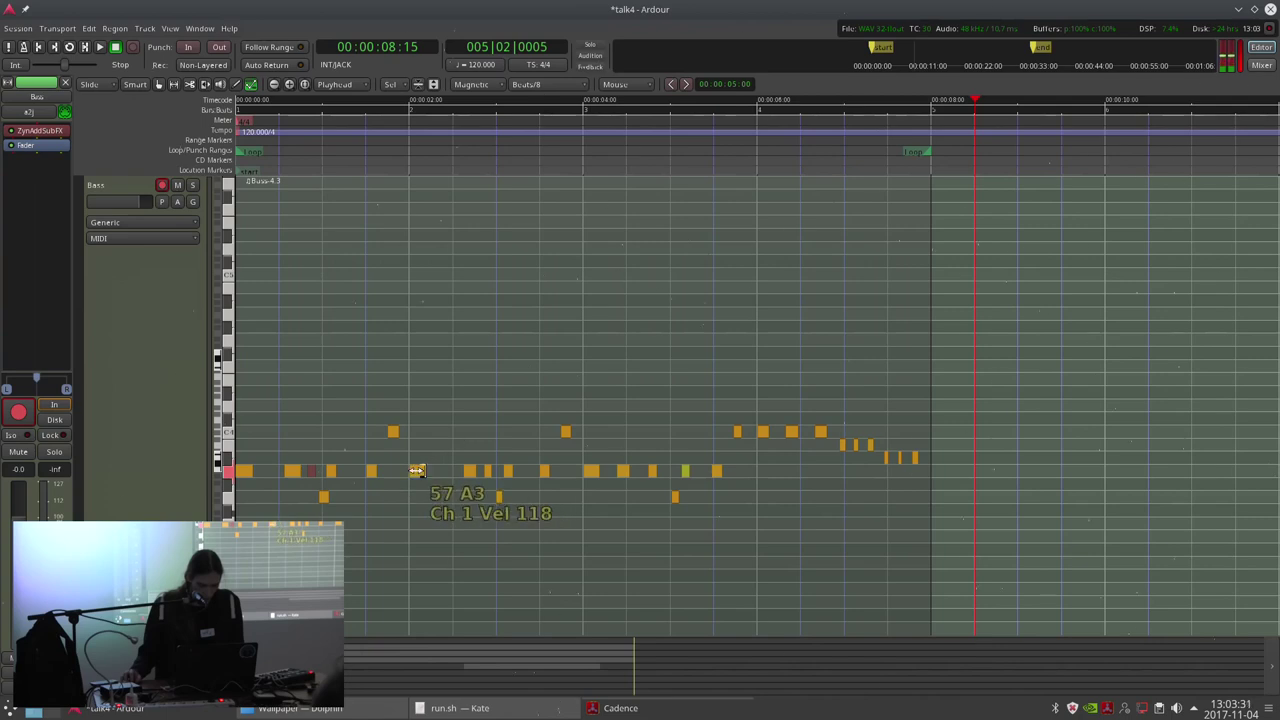
click(486, 471)
click(651, 471)
shift+click(596, 472)
ctrl+click(623, 471)
click(487, 471)
click(316, 471)
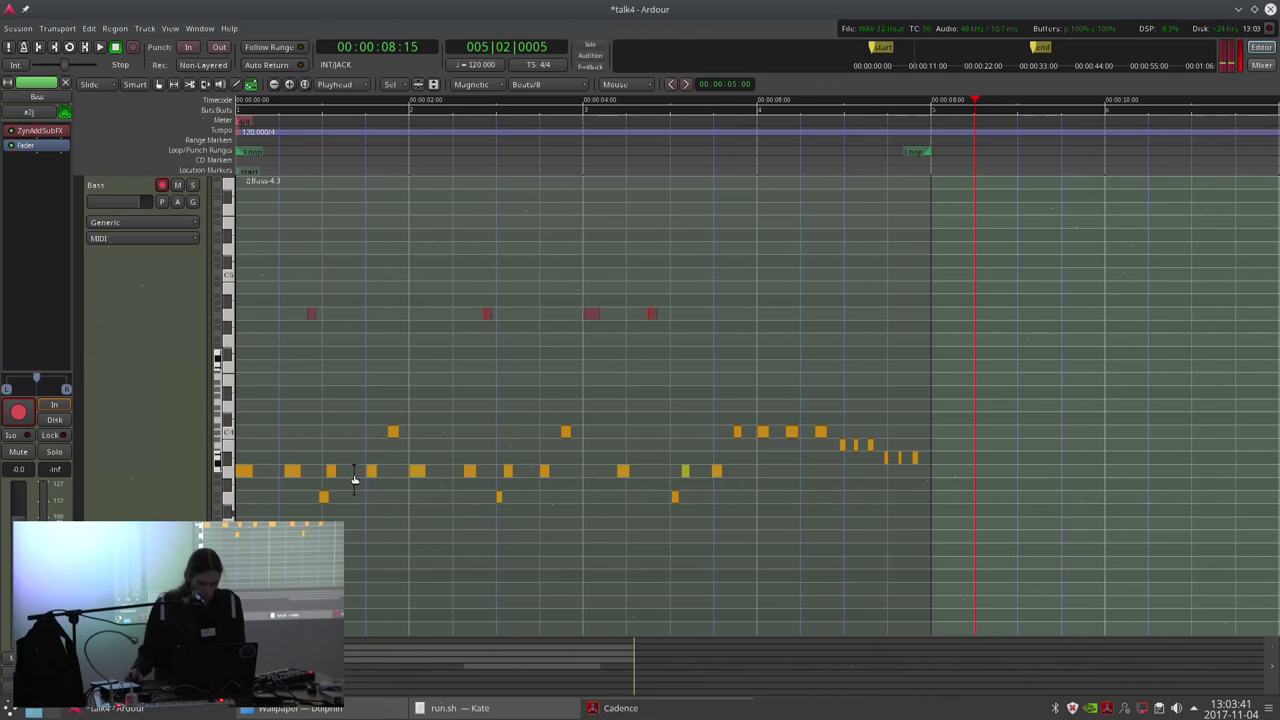
key(Home)
key(space)
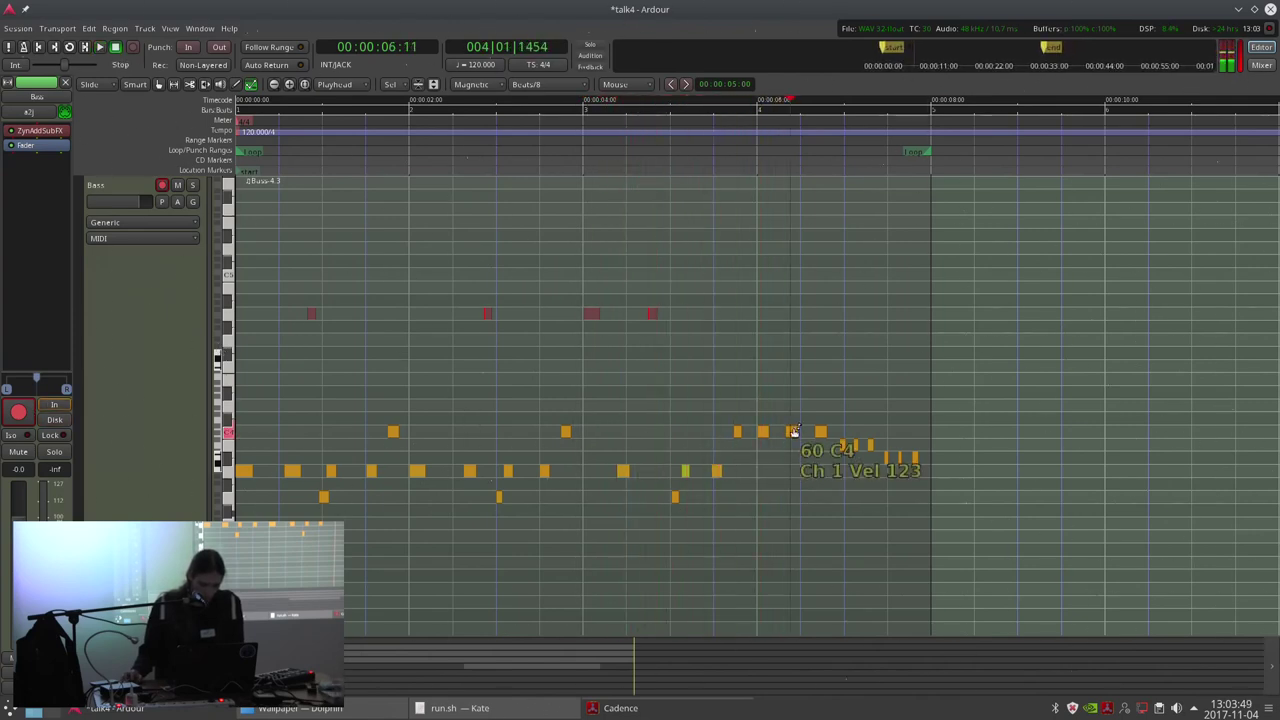
Raise bar 4's second C4 note and the middle notes of its B3 and A#3 groups by an octave, and audition the ending.
shift+click(856, 448)
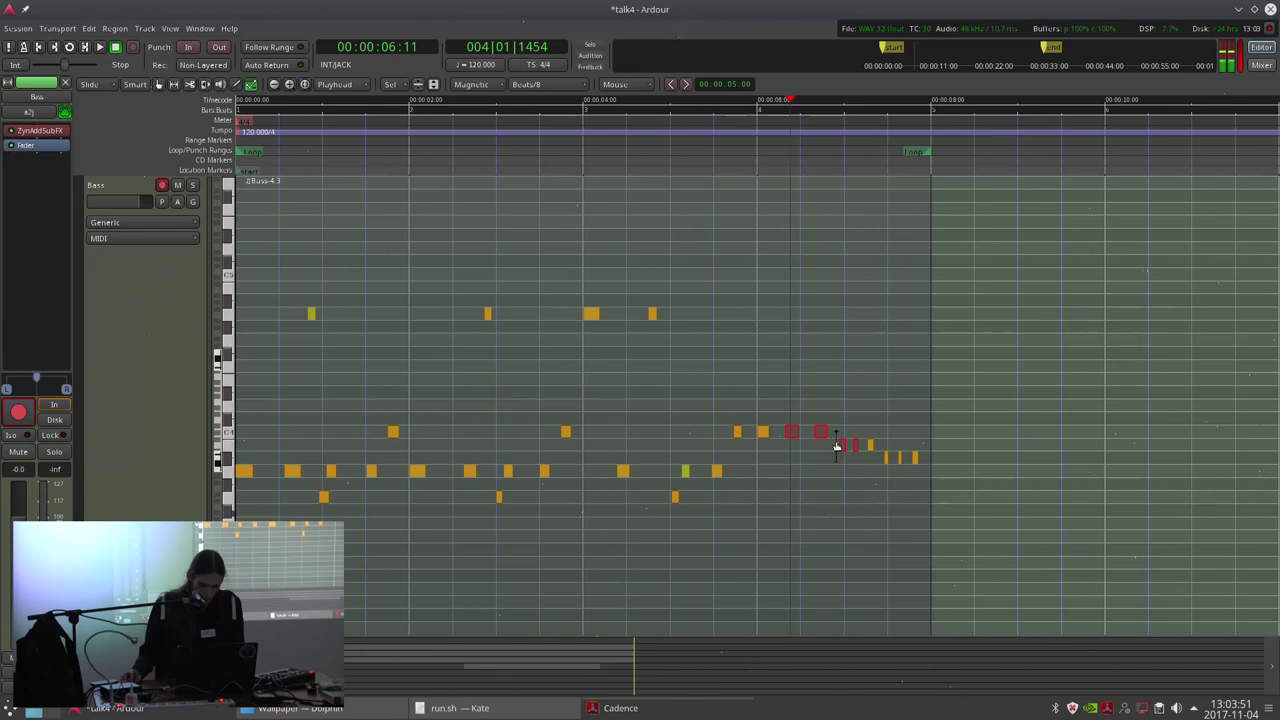
click(791, 431)
shift+click(856, 446)
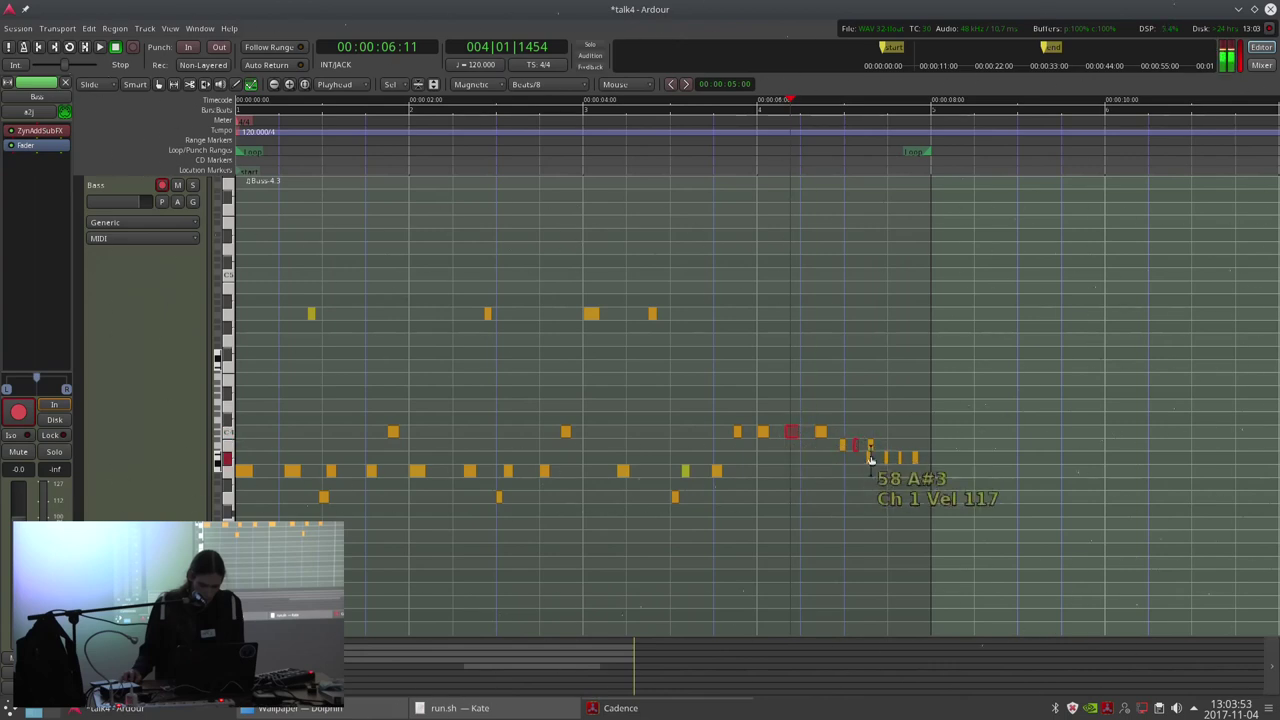
click(901, 457)
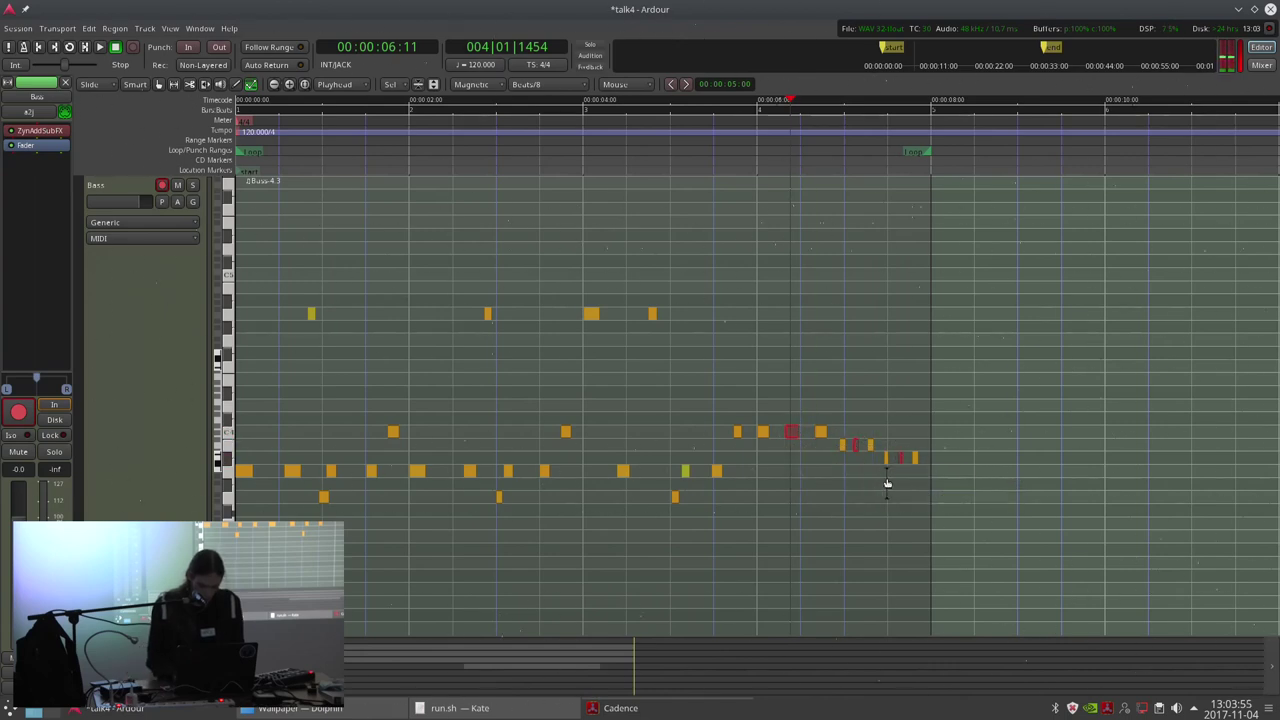
key(space)
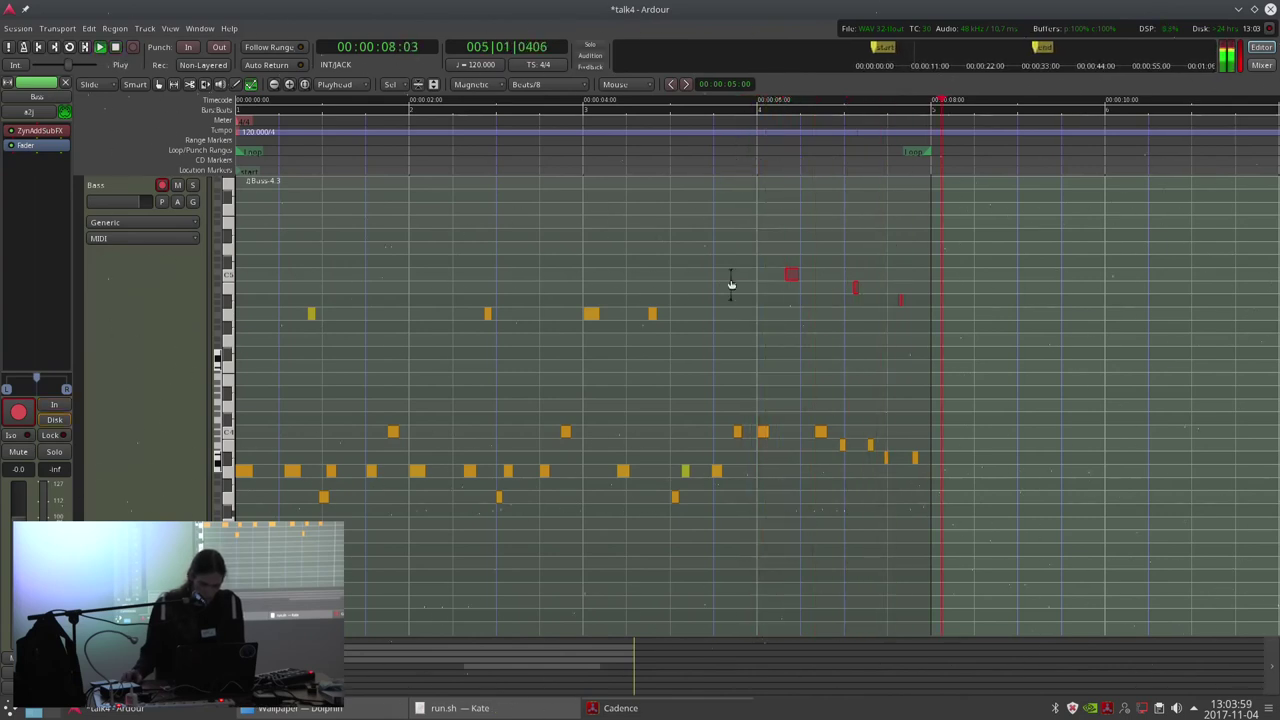
key(minus)
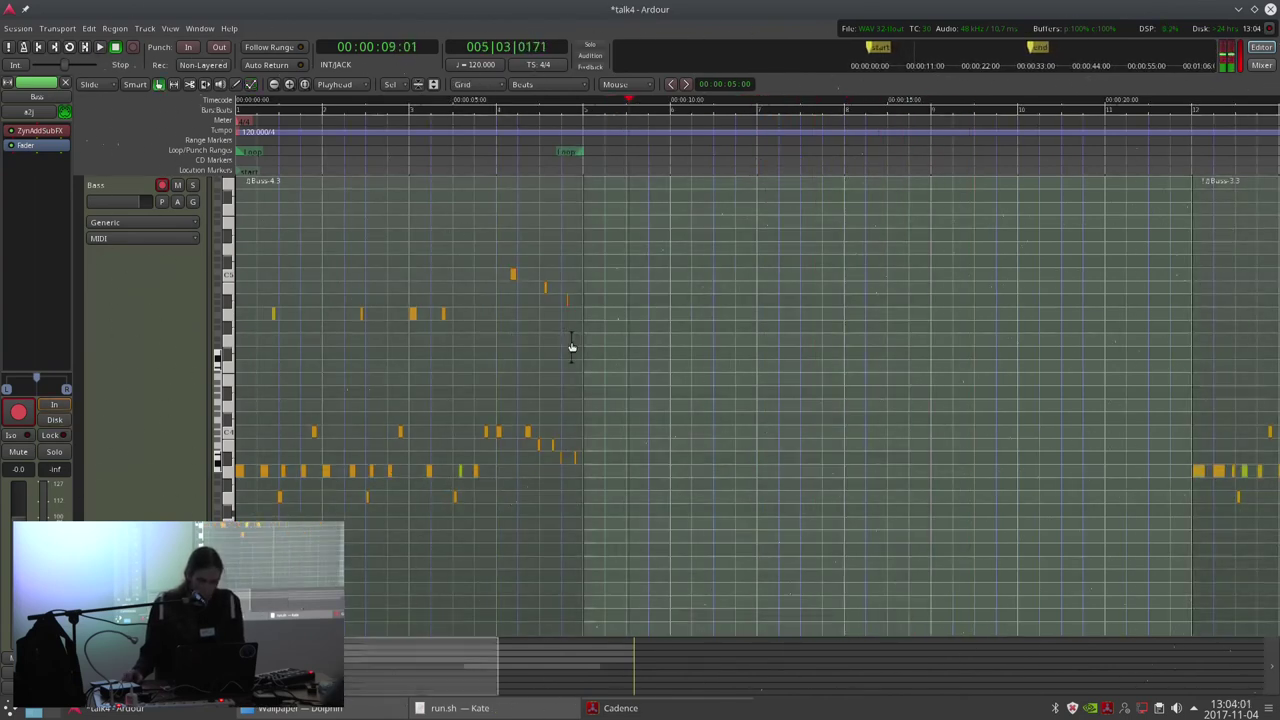
Reduce the Bass track's height to show the neighbouring tracks, and loop the four bars from the start with the drums.
key(equal)
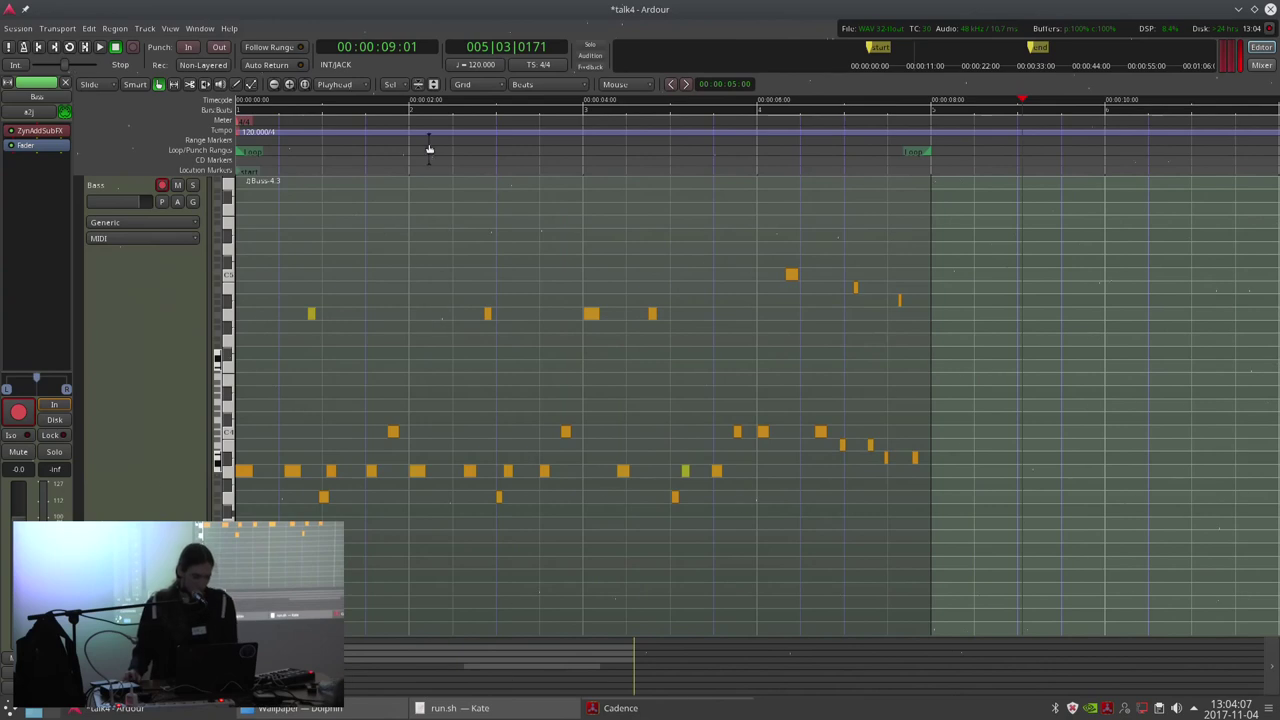
click(268, 151)
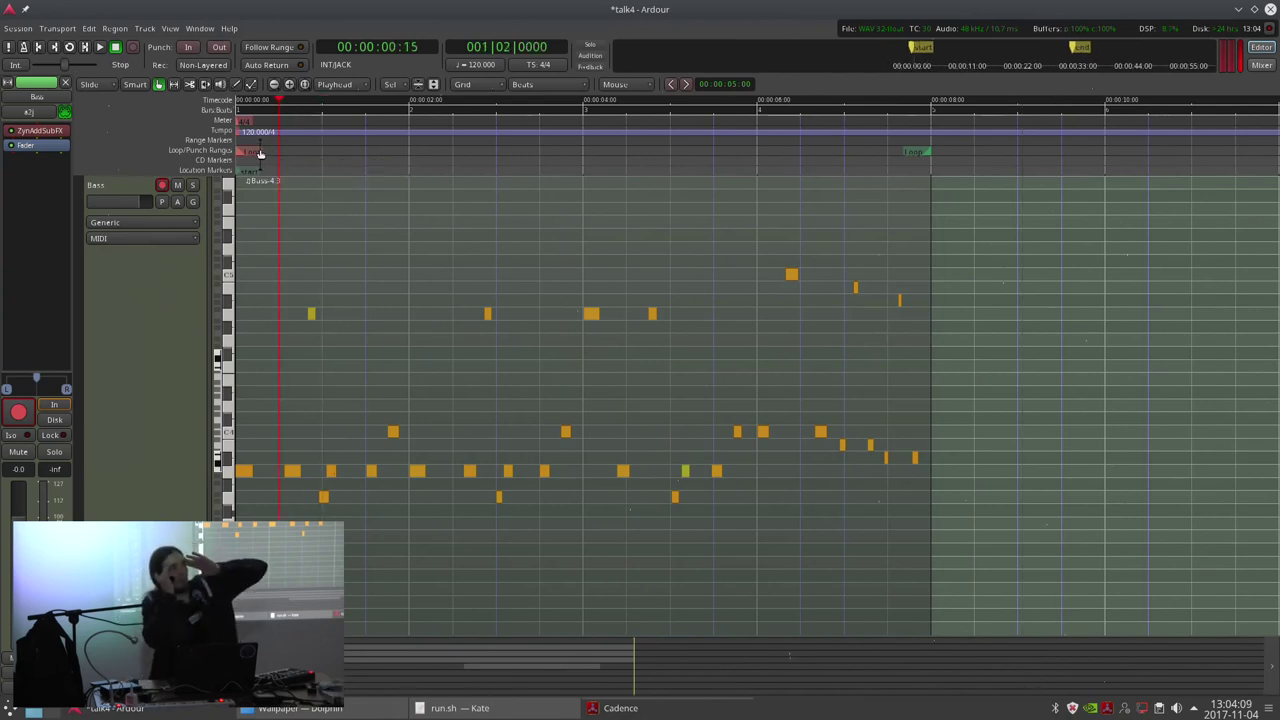
click(260, 148)
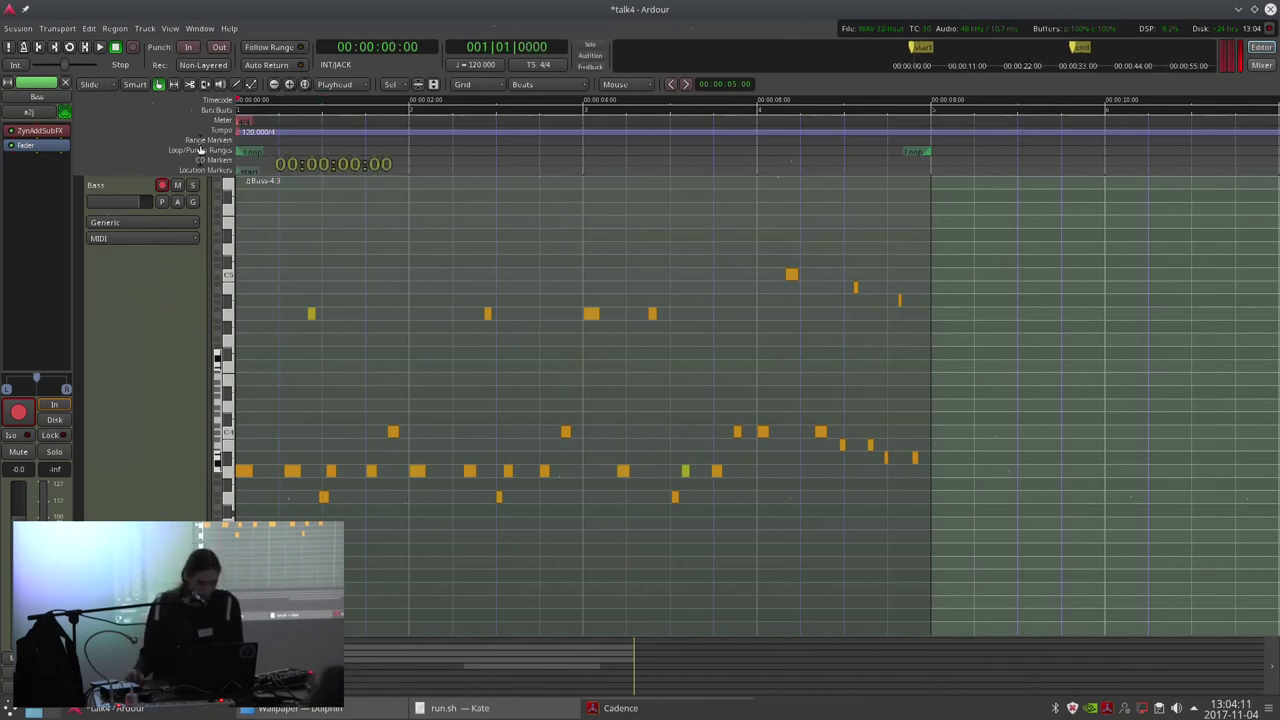
scroll(132, 450, down, 5)
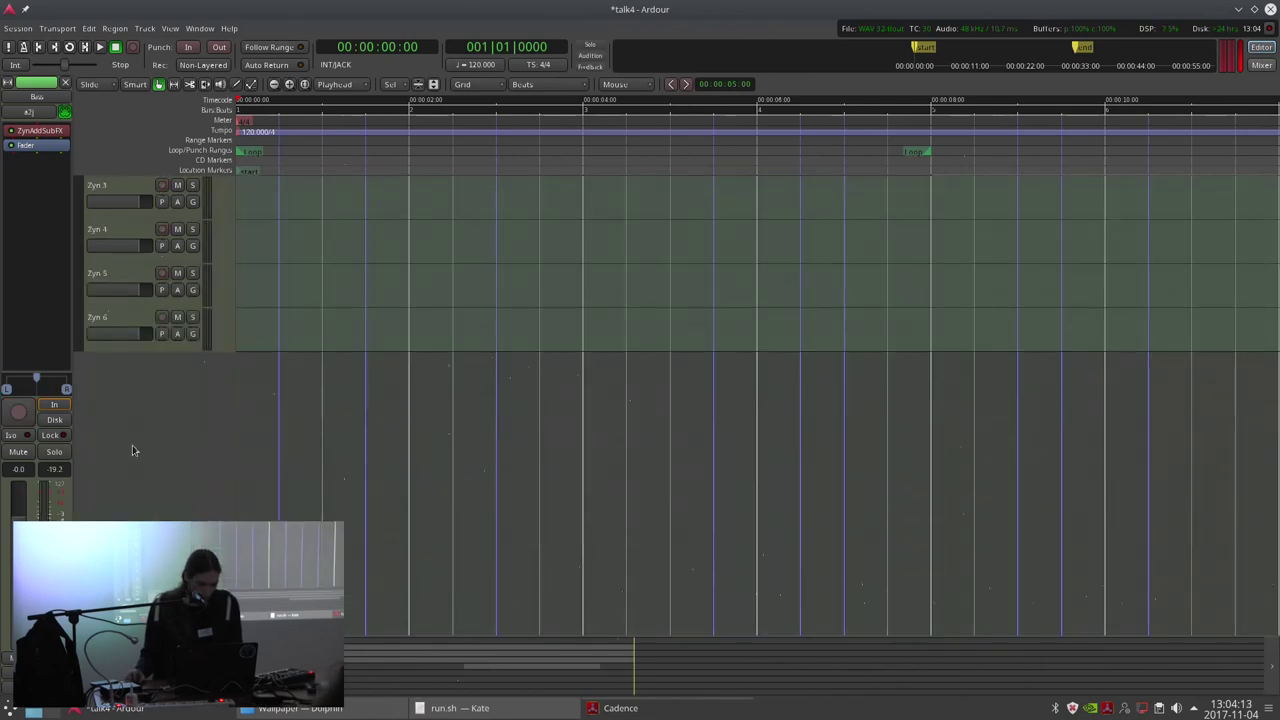
scroll(150, 383, up, 5)
scroll(147, 291, down, 10)
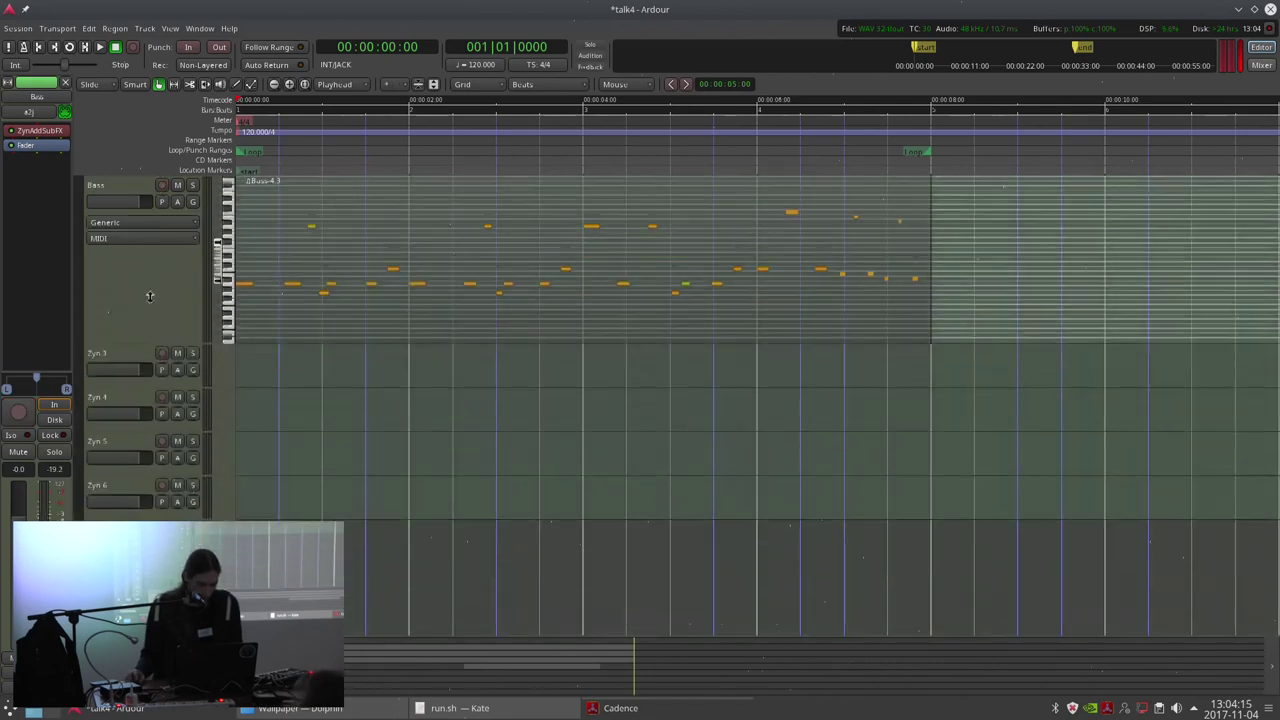
scroll(147, 291, up, 2)
scroll(321, 366, up, 1)
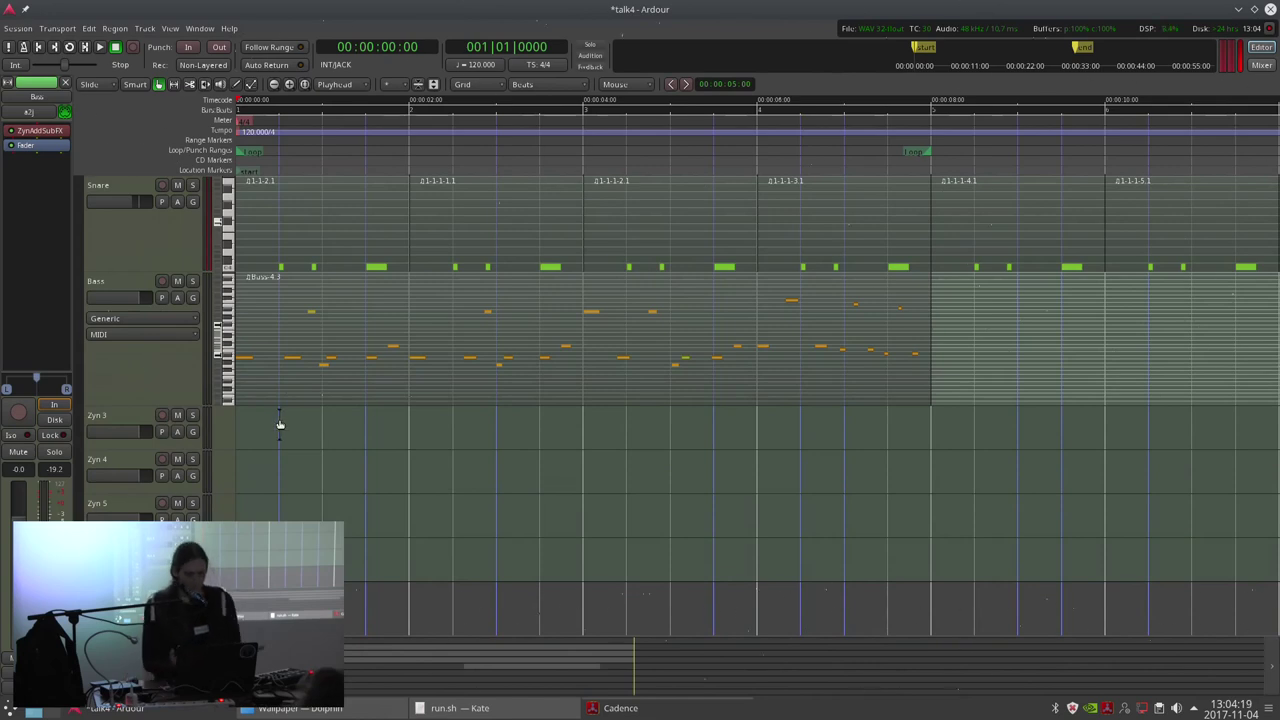
key(l)
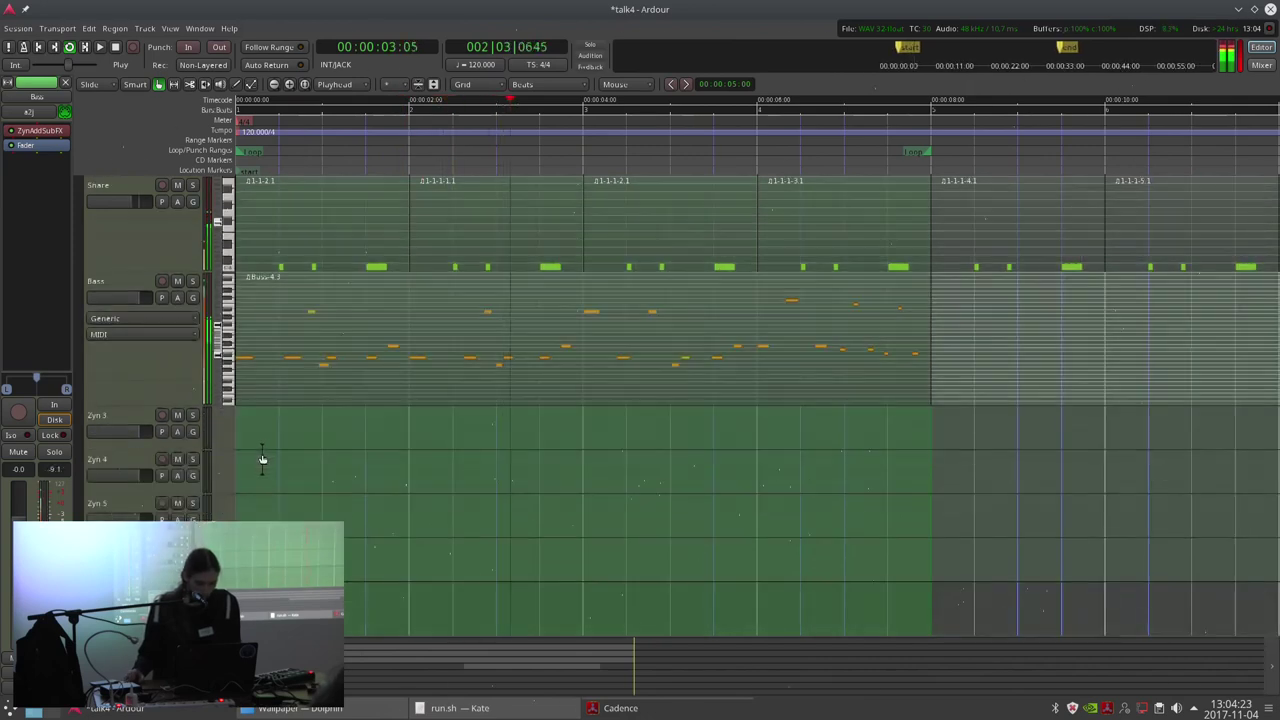
Enlarge the Zyn 3 track and draw an empty four-bar MIDI region on it starting at bar 1.
drag(128, 443, 128, 565)
click(117, 491)
key(d)
mouse_move(240, 473)
mouse_down()
mouse_move(889, 477)
mouse_move(924, 460)
mouse_up()
drag(128, 570, 128, 634)
scroll(368, 582, down, 2)
Draw an A3 note filling bar 1 of the Zyn 3 region and play from the start.
drag(247, 339, 420, 340)
drag(314, 341, 302, 375)
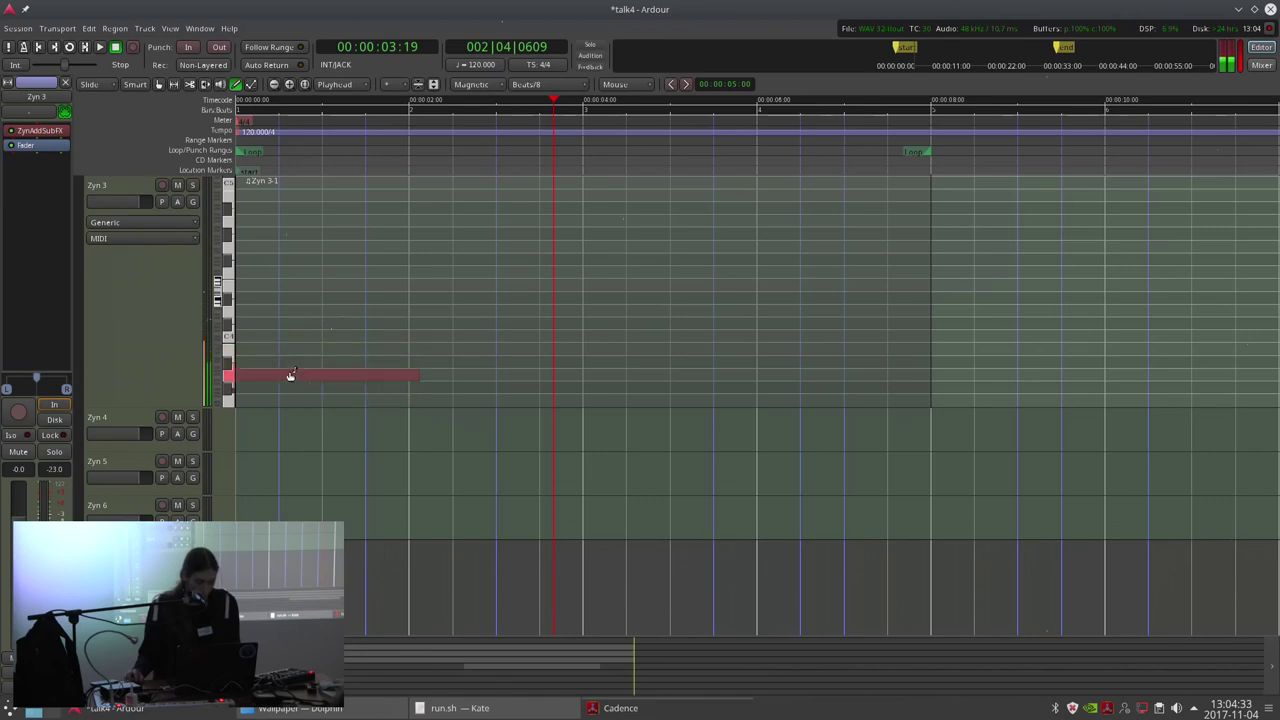
drag(406, 375, 398, 376)
key(Home)
key(space)
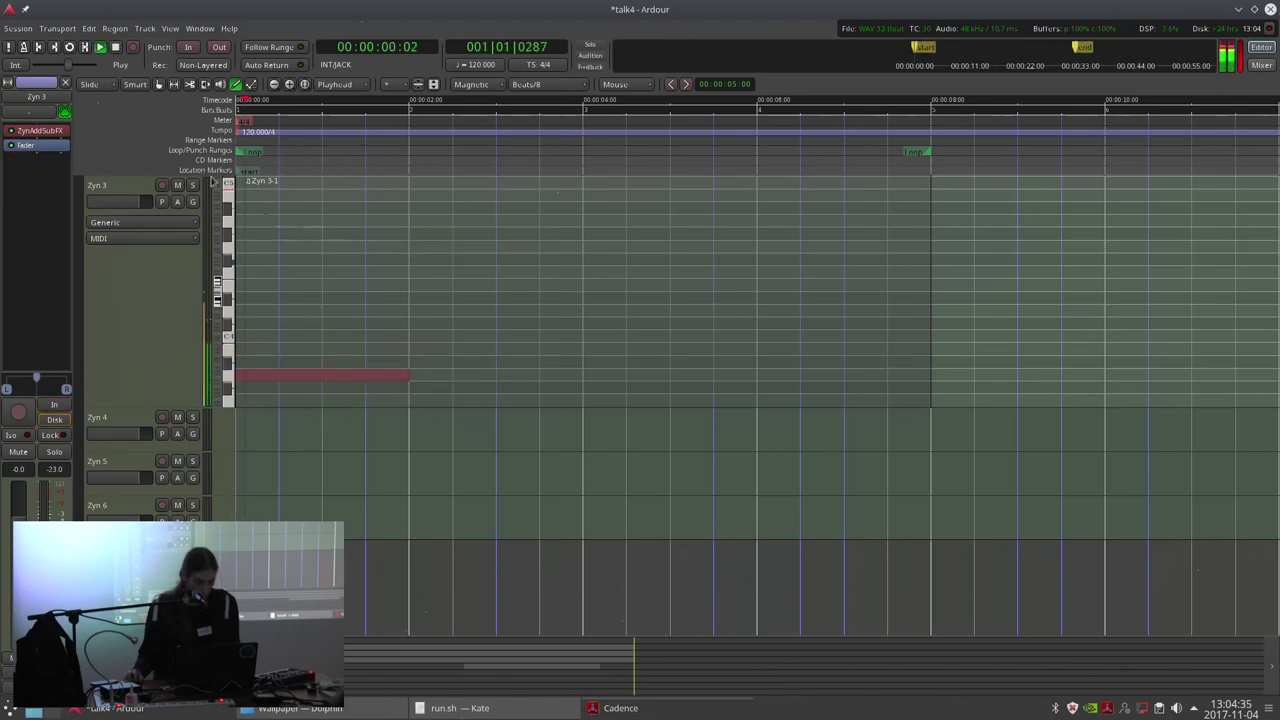
Draw an E4 note filling bar 2 of the Zyn 3 region and audition it.
key(space)
drag(412, 323, 598, 323)
drag(501, 321, 501, 285)
drag(600, 285, 591, 285)
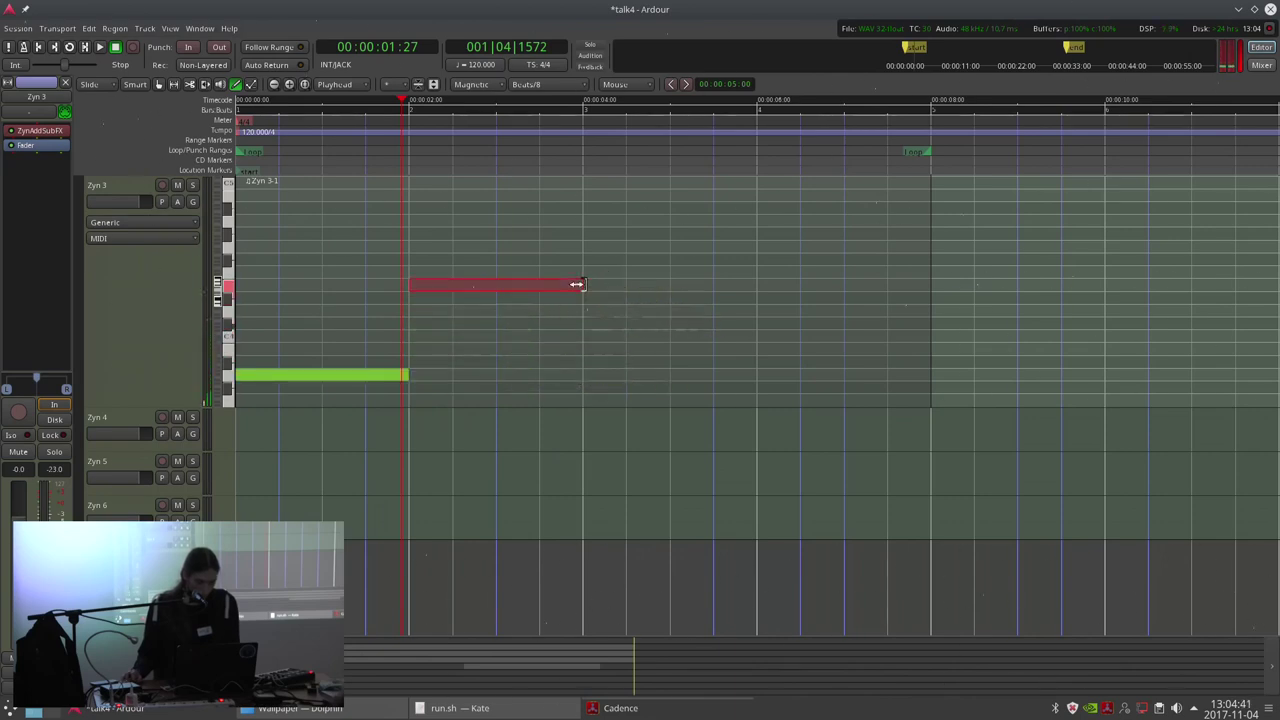
key(space)
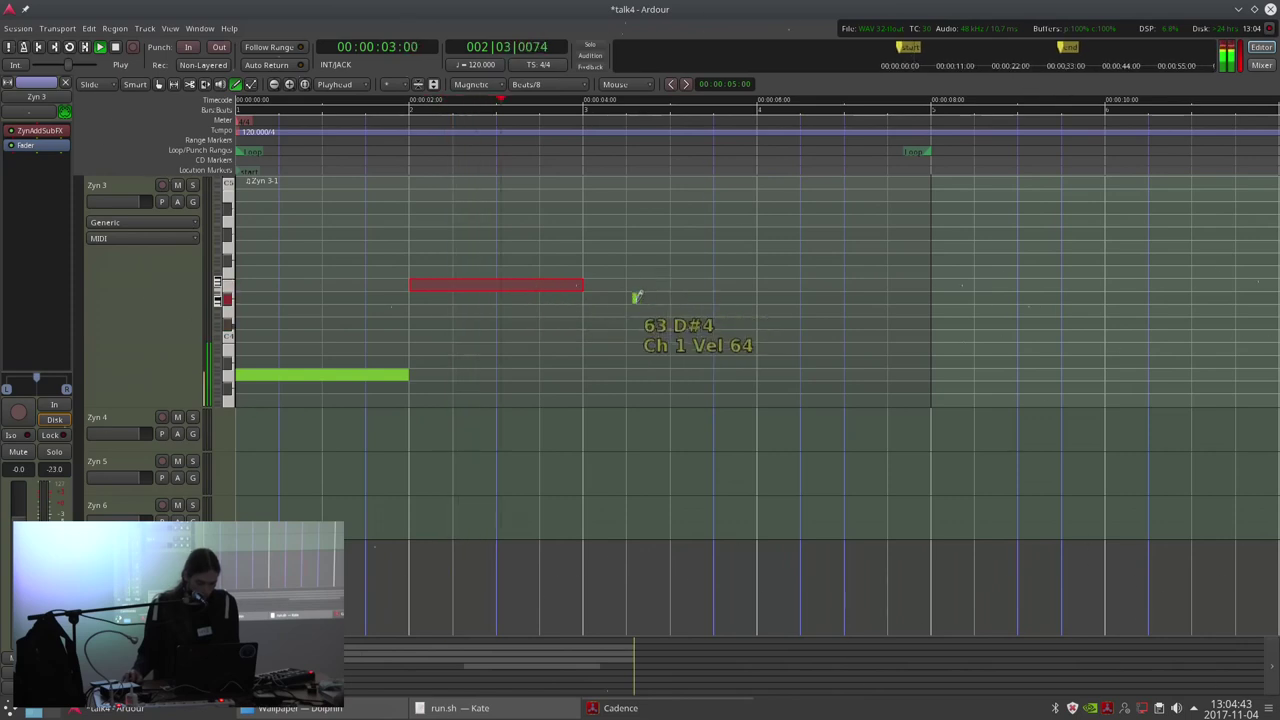
Draw a note filling bar 3, set it to G4, and audition the transition from bar 2.
drag(586, 259, 757, 259)
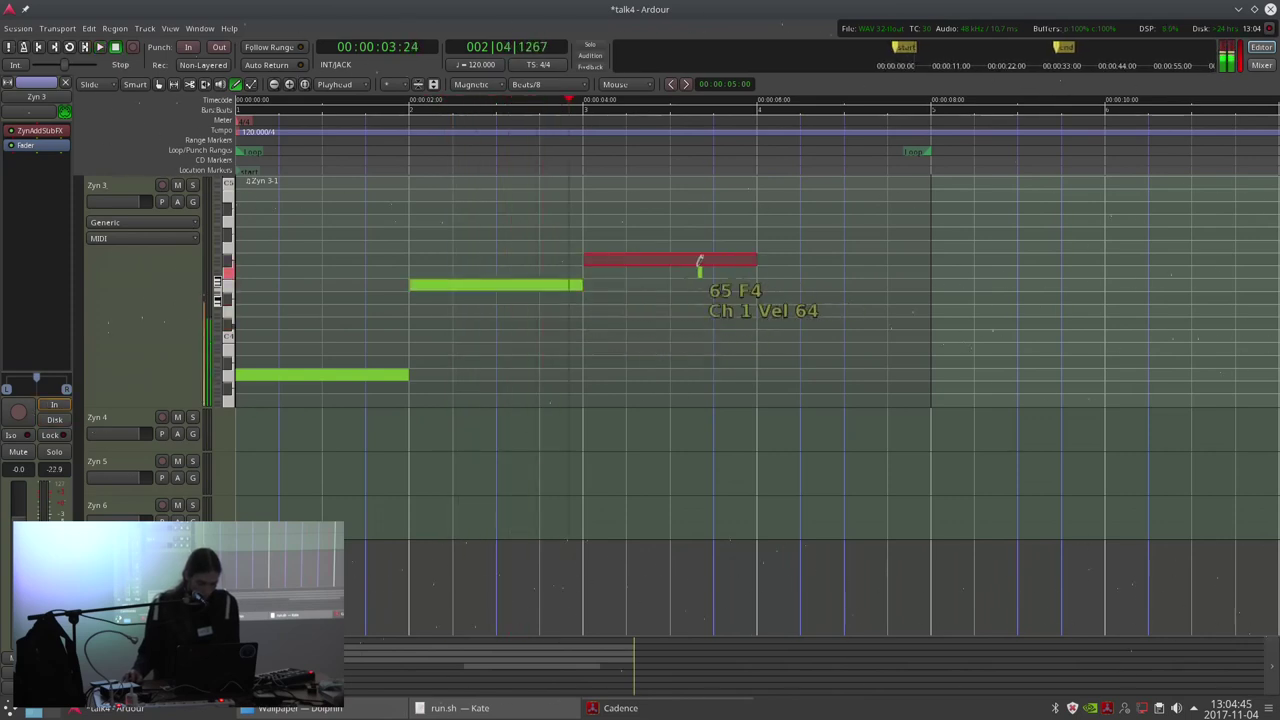
key(space)
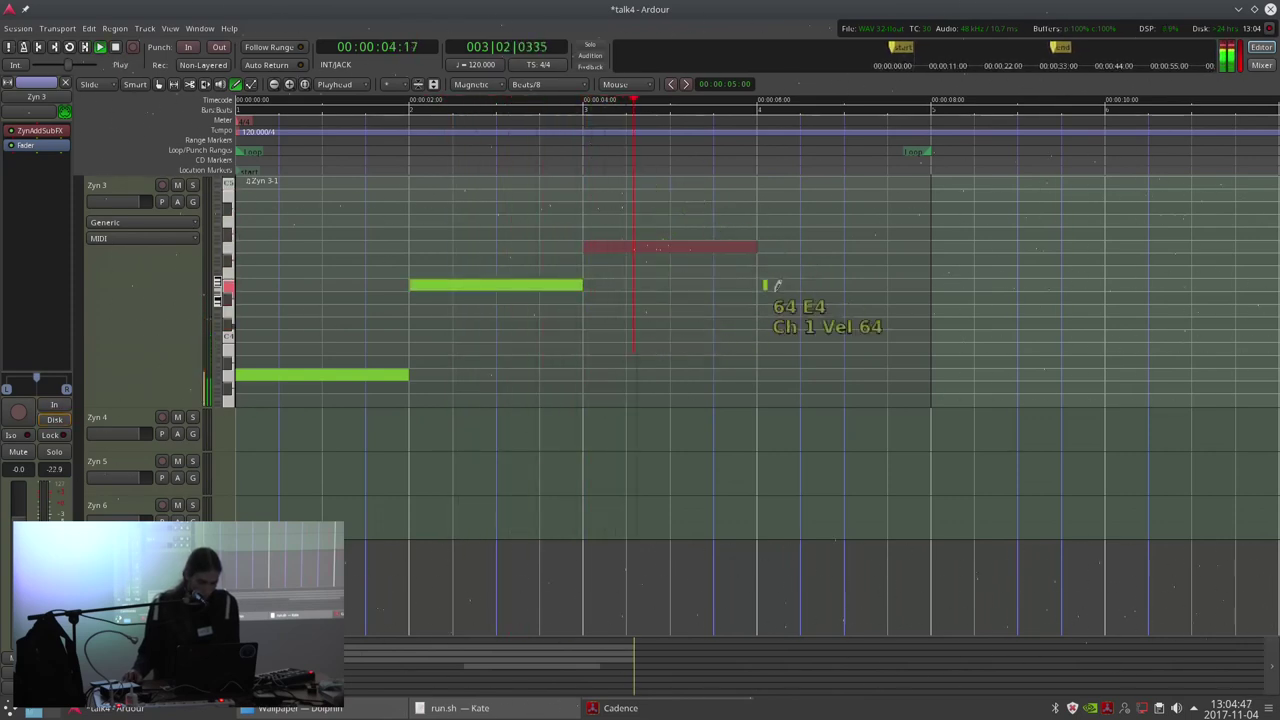
click(583, 145)
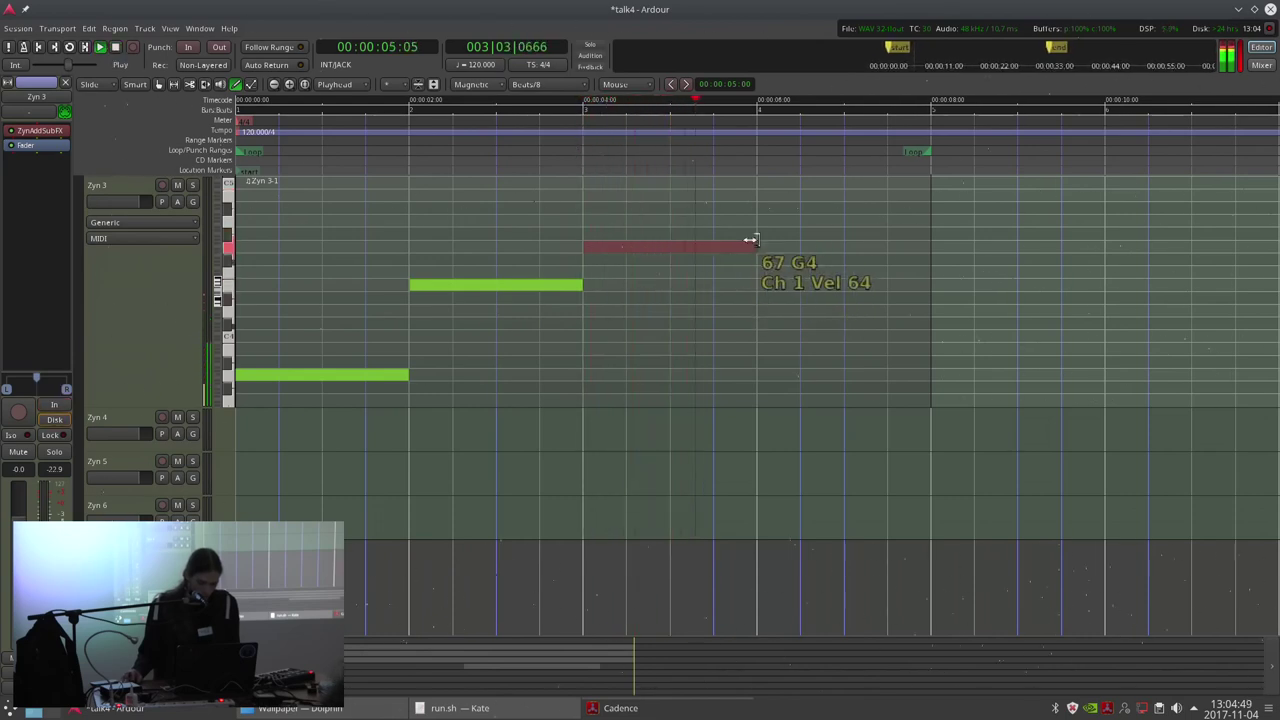
key(space)
Fill bar 4 with two half-bar notes, F#4 followed by F4, and switch to Grab mode.
mouse_move(801, 247)
mouse_down()
mouse_move(801, 265)
mouse_move(848, 272)
mouse_up()
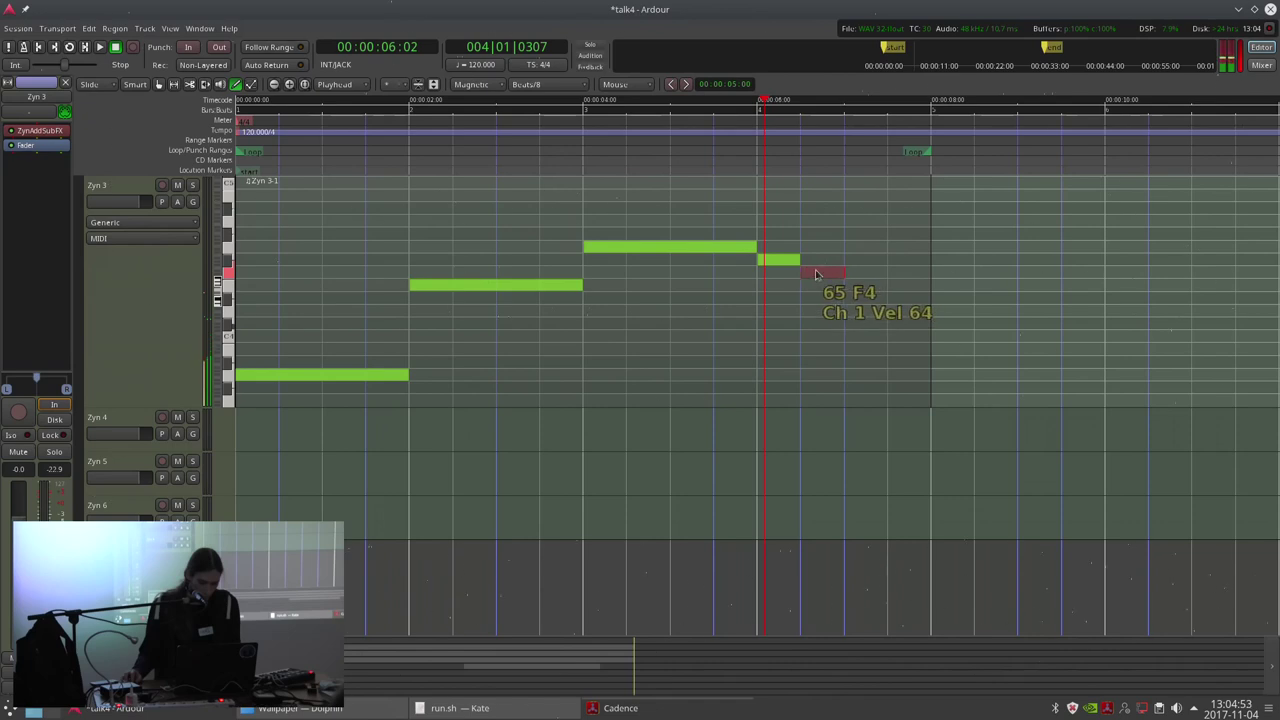
click(790, 258)
drag(790, 258, 929, 279)
key(g)
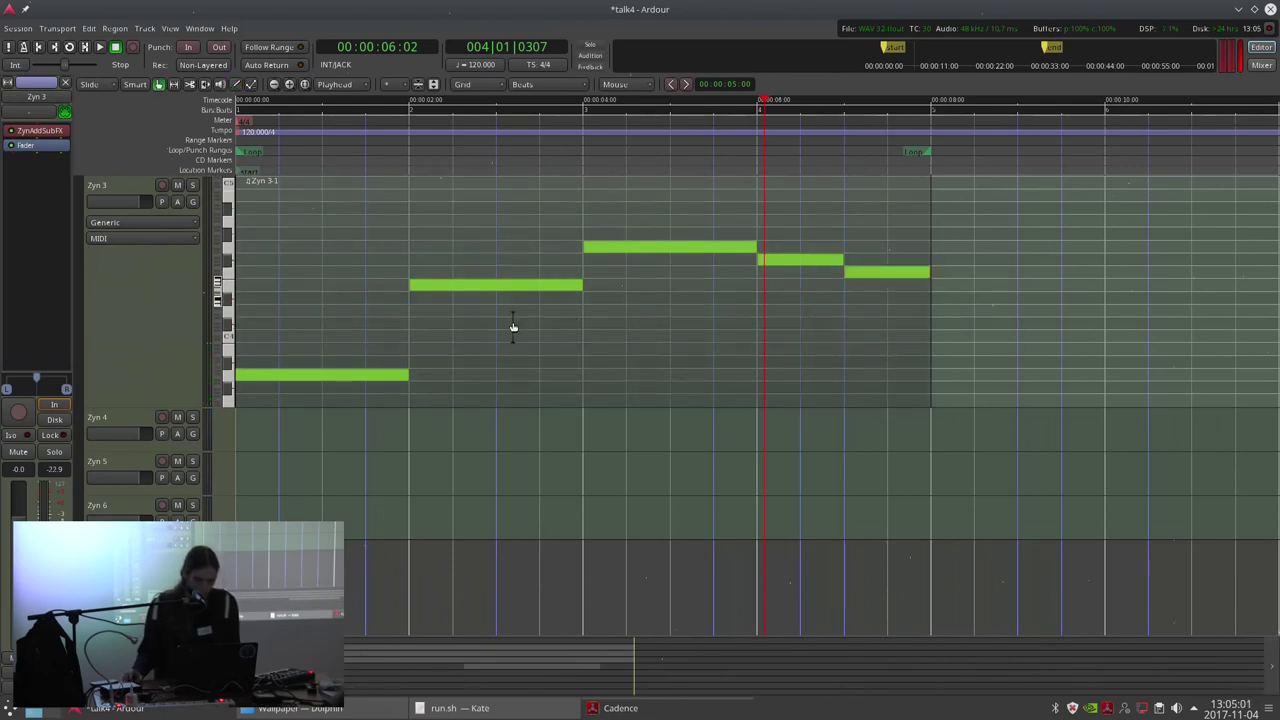
Play the Zyn 3 melody from the start of the song.
key(minus)
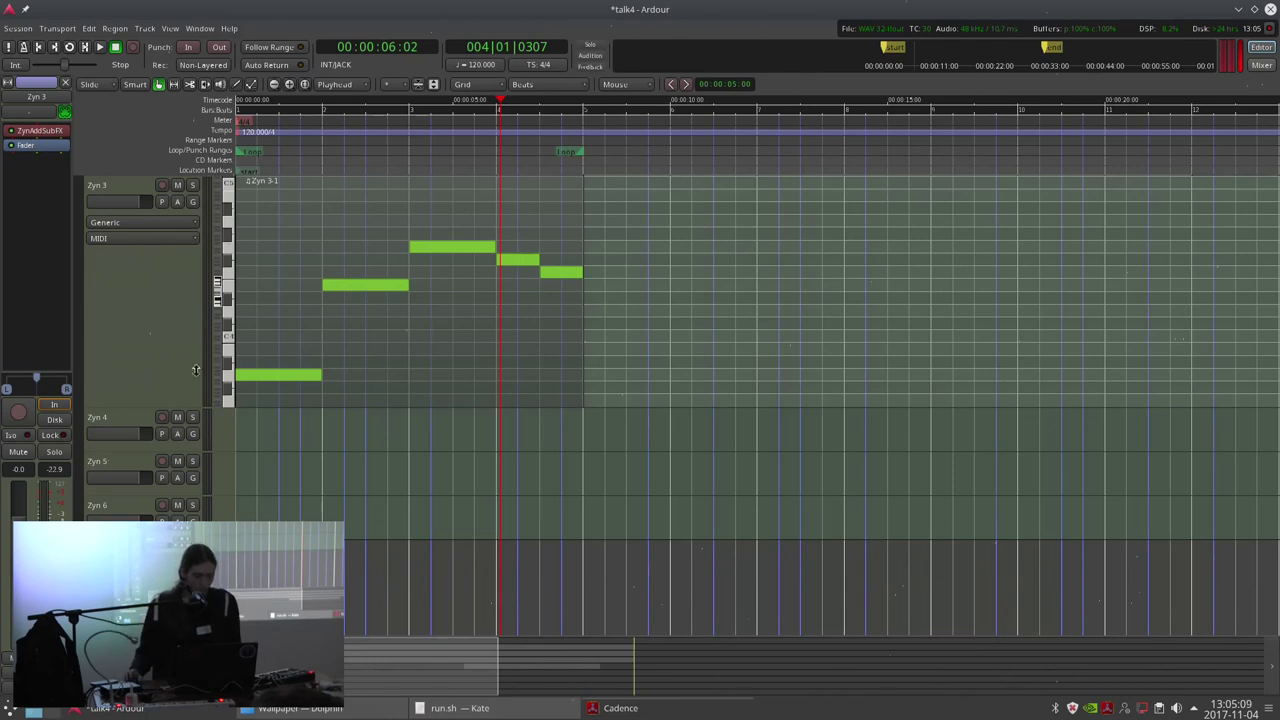
key(Home)
key(space)
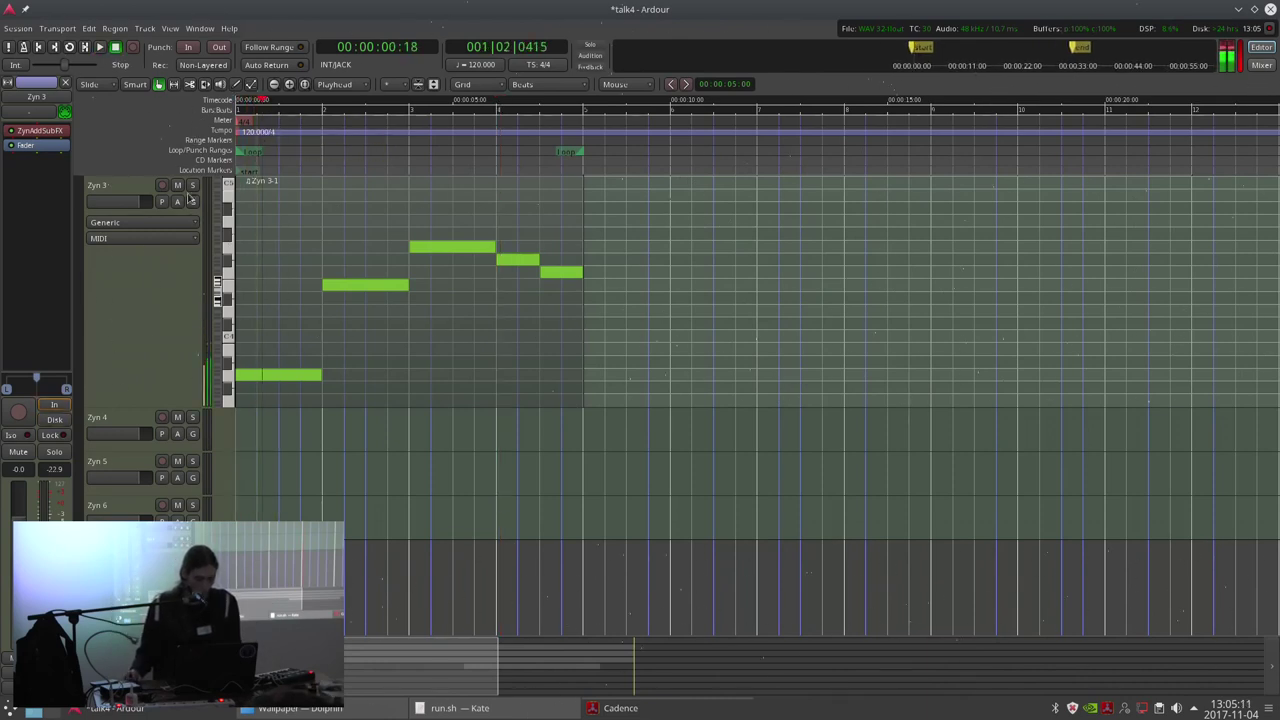
key(equal)
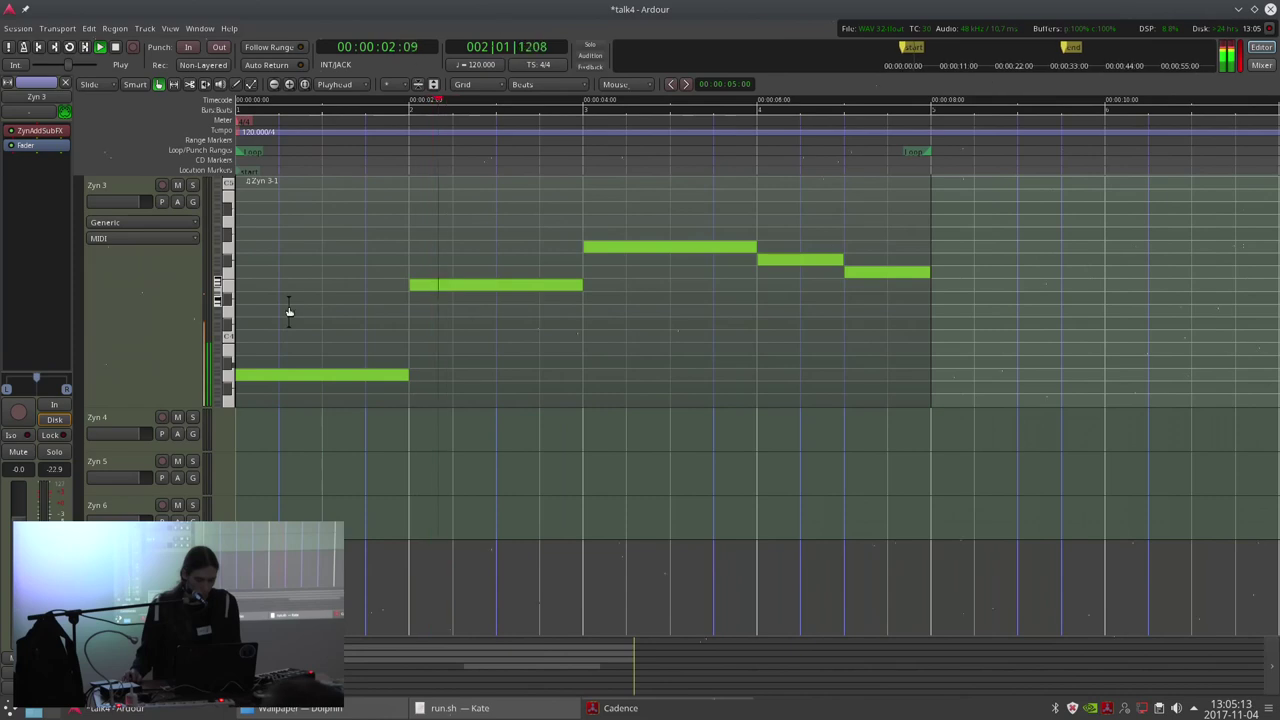
key(space)
Solo the Zyn 3 track and loop its four-bar region.
click(166, 331)
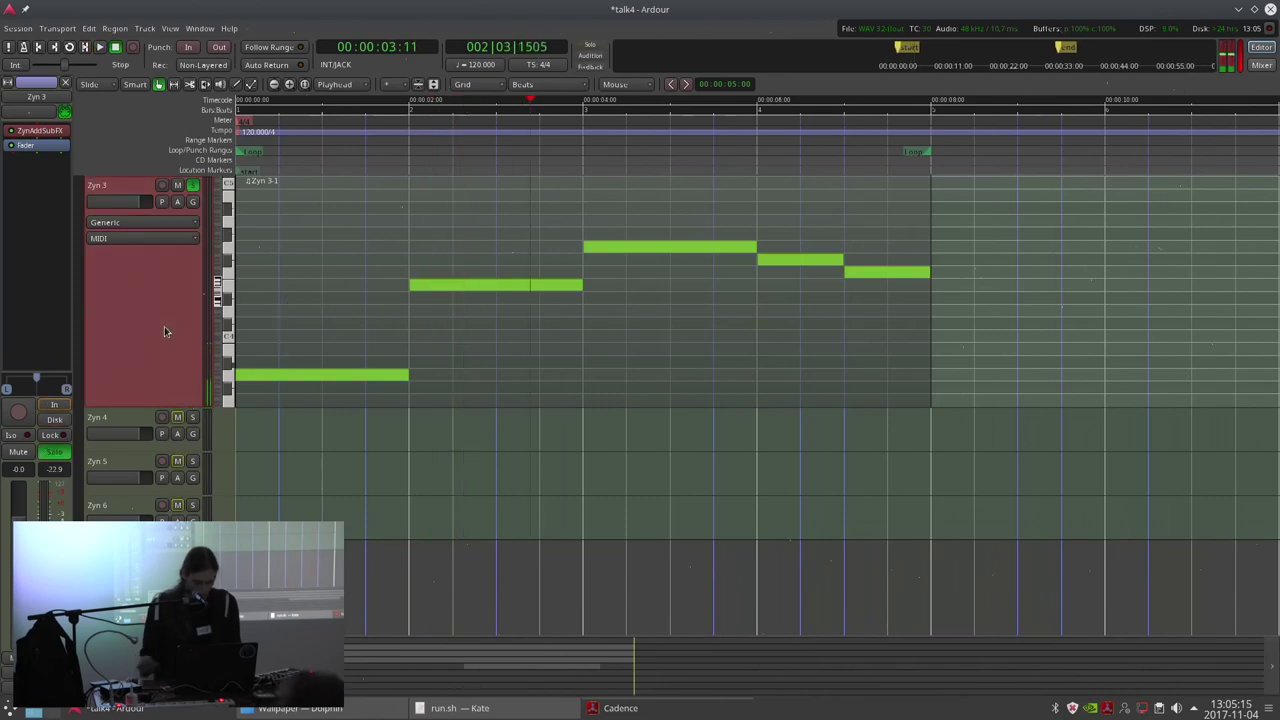
click(333, 360)
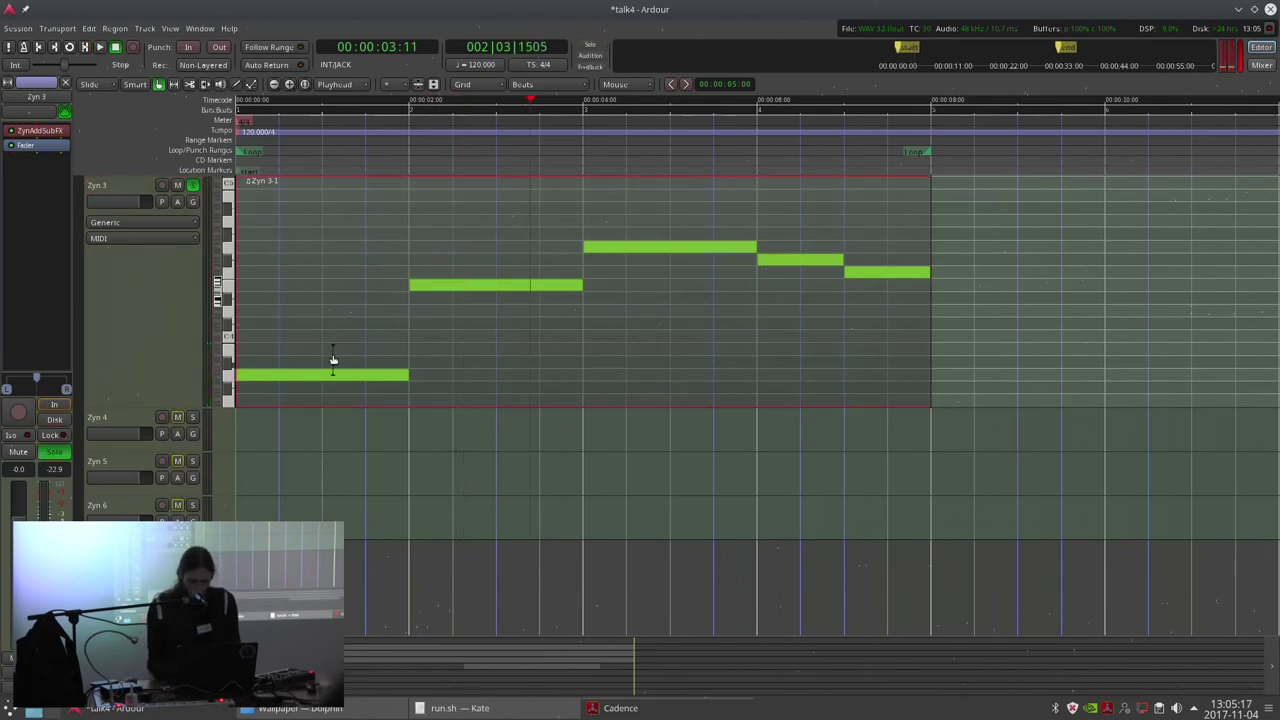
key(l)
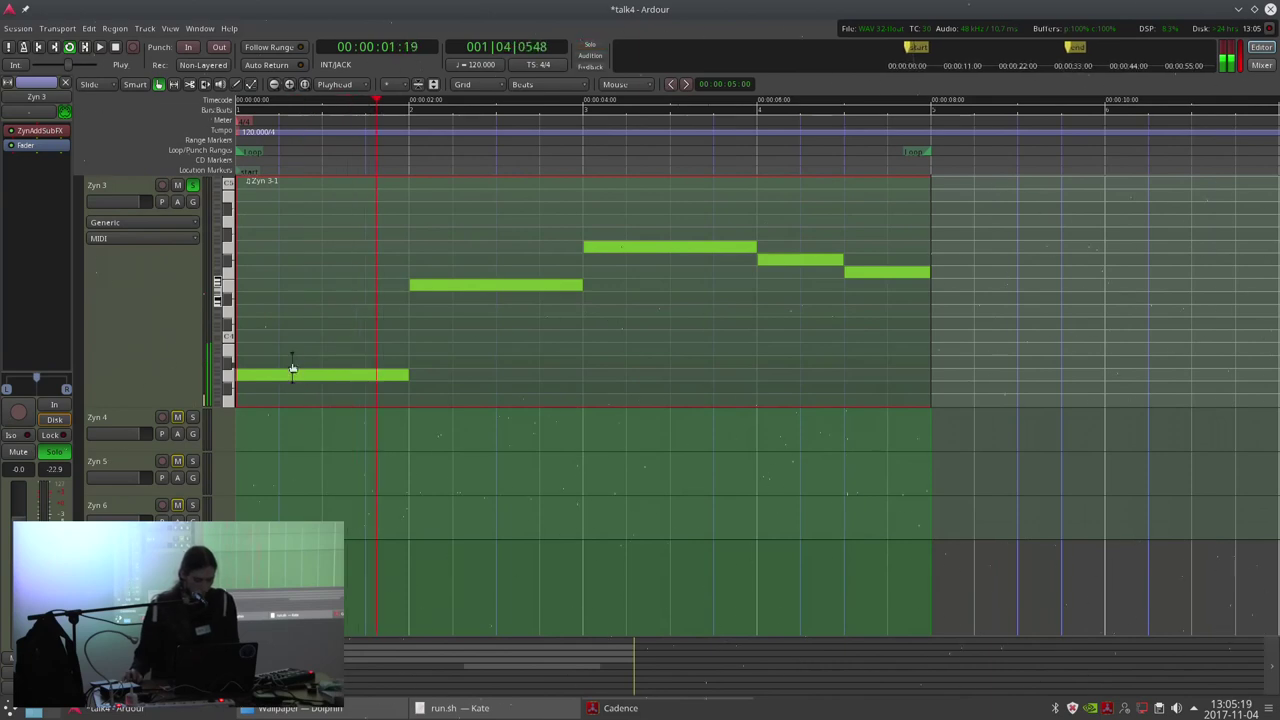
key(space)
Draw a C4 note filling bar 1 above the A3 and audition the bar.
key(d)
mouse_move(238, 320)
mouse_down()
mouse_move(412, 316)
mouse_move(356, 330)
mouse_up()
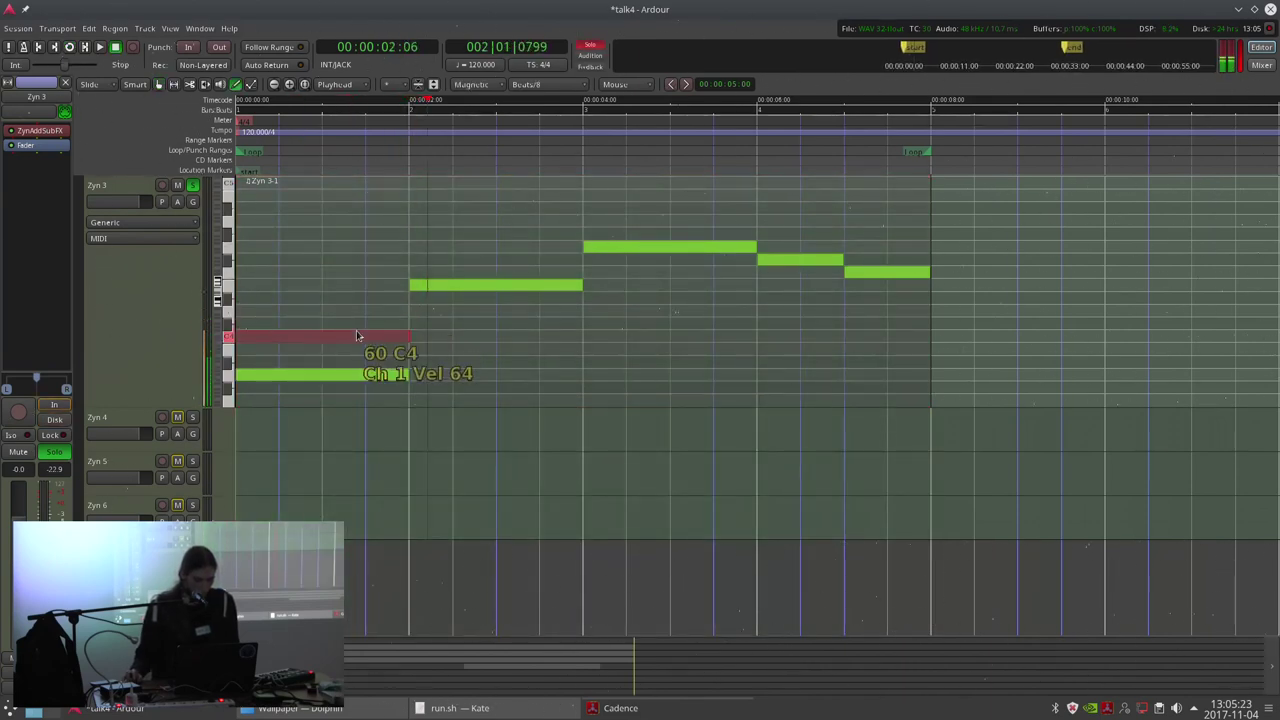
key(l)
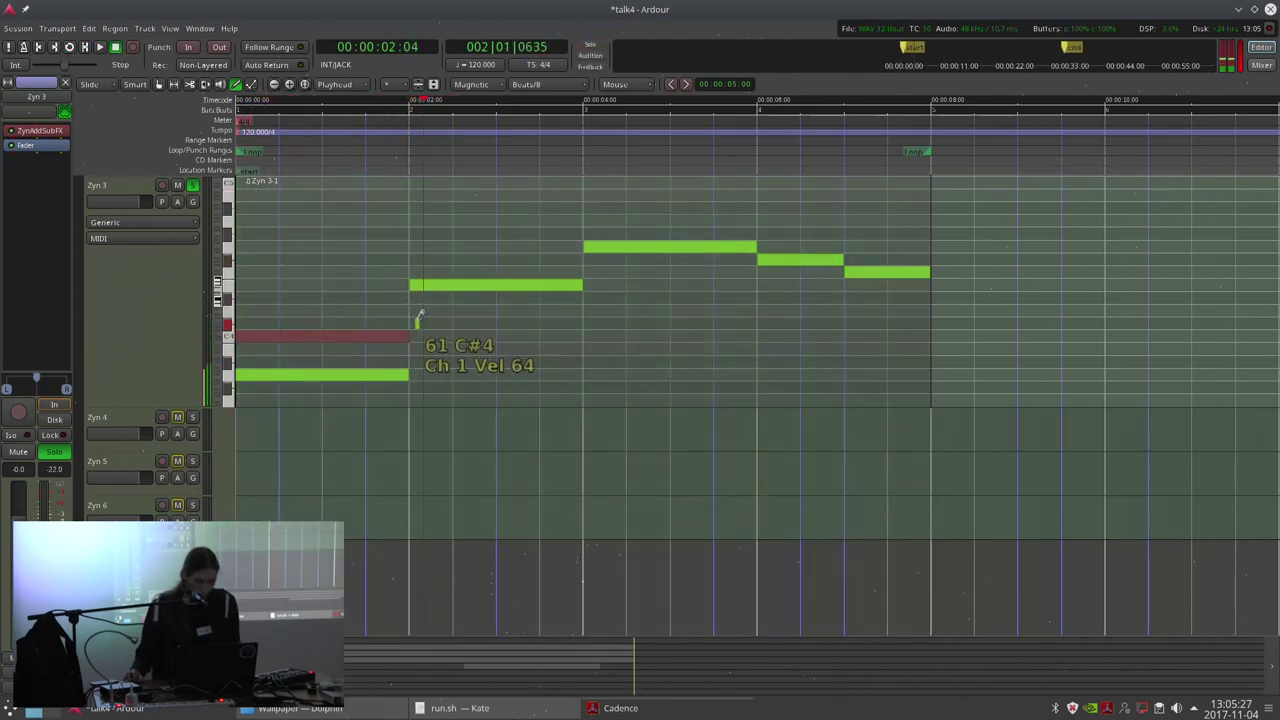
Draw a second note filling bar 2 beneath the E4, set it to C4, and audition it.
drag(412, 322, 478, 316)
drag(580, 316, 582, 317)
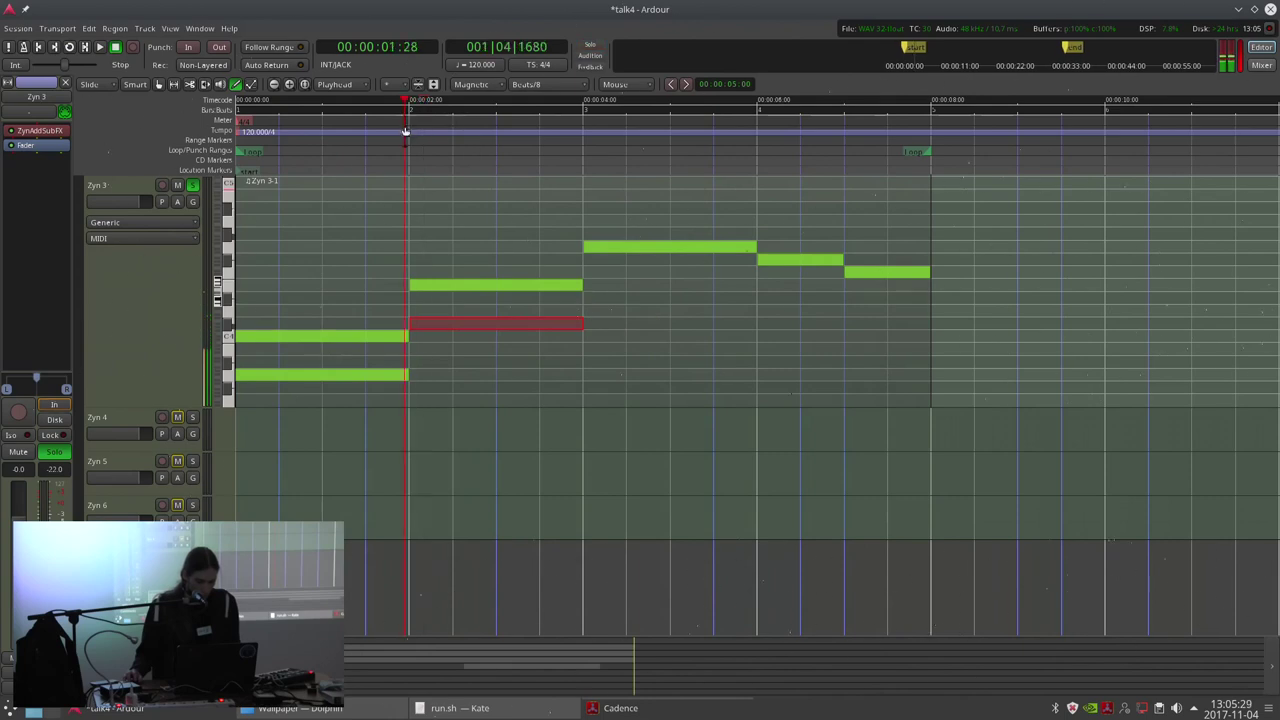
click(494, 310)
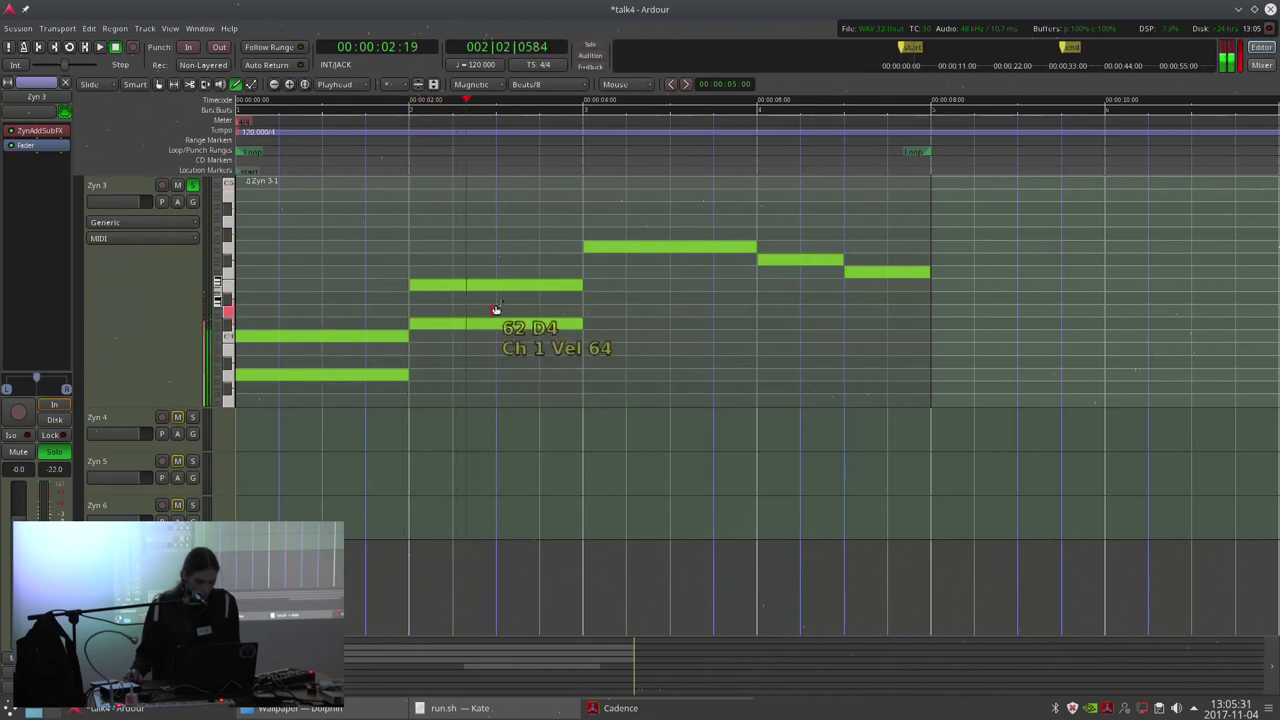
drag(492, 327, 492, 336)
click(394, 143)
key(space)
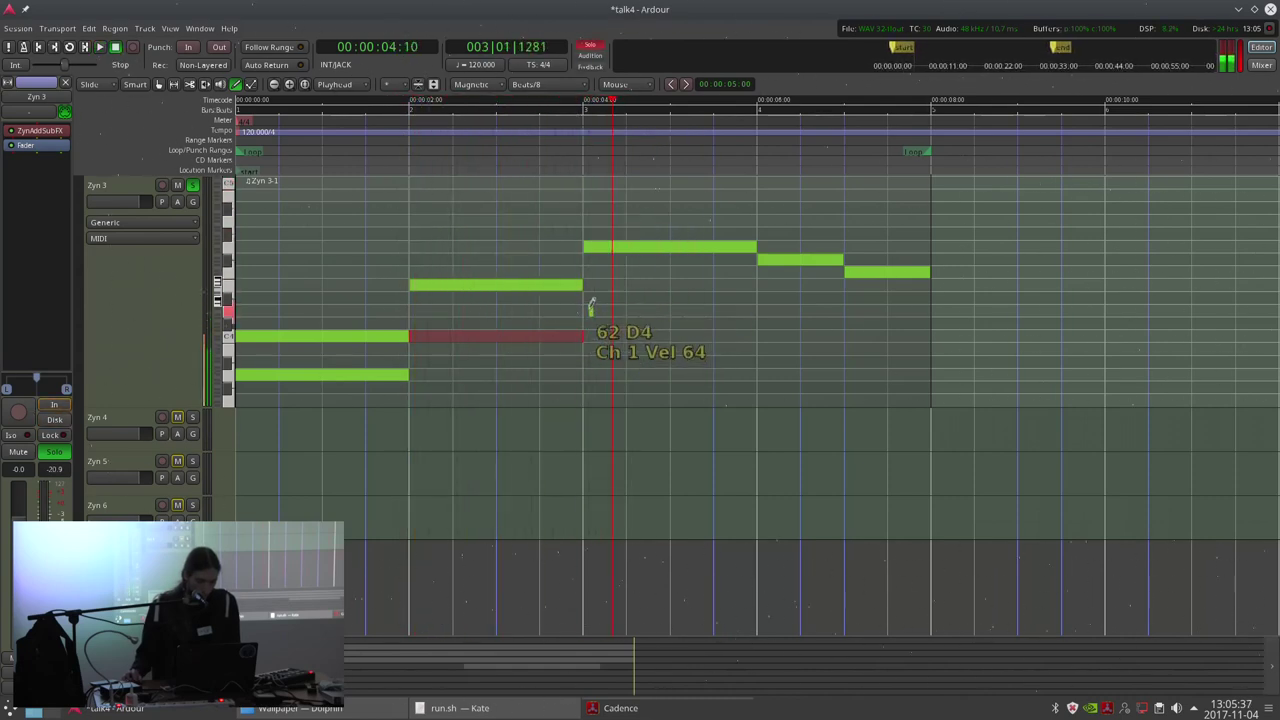
Add lower harmony notes, E4 across bar 3 and half-bar D4 and C4 in bar 4, and audition the ending.
mouse_move(587, 296)
mouse_down()
mouse_move(770, 298)
mouse_move(704, 286)
mouse_up()
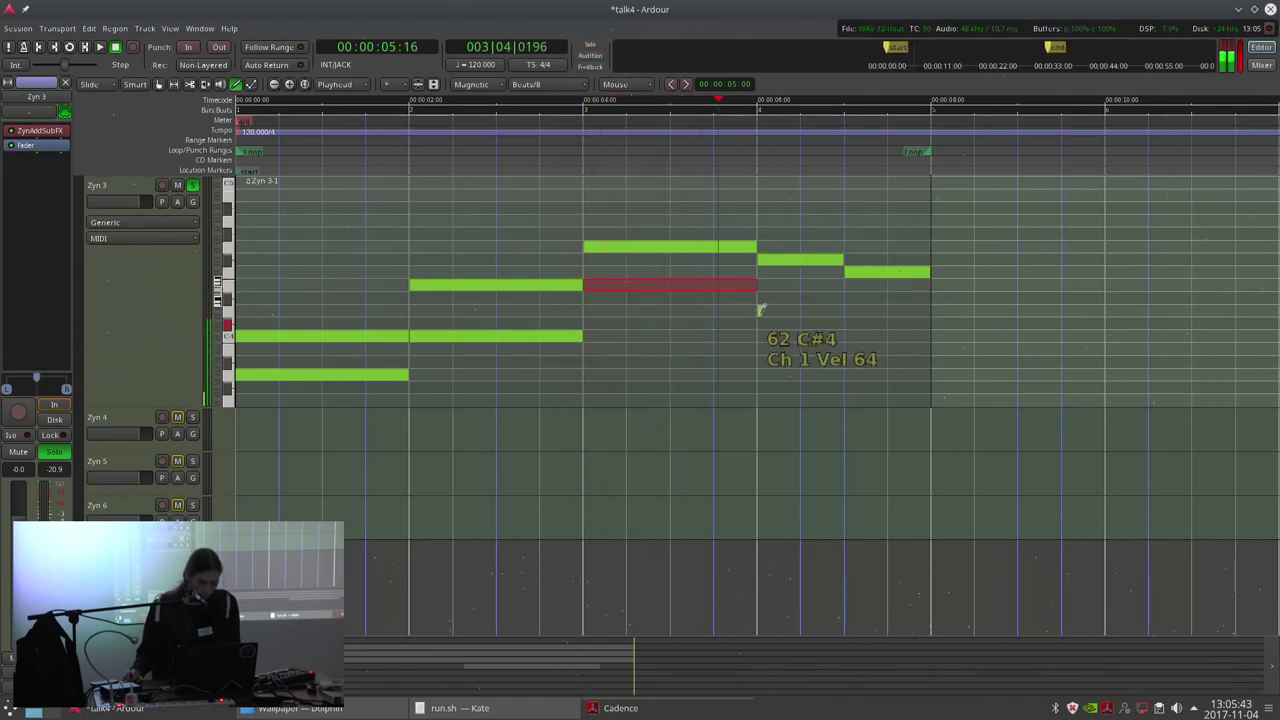
click(812, 313)
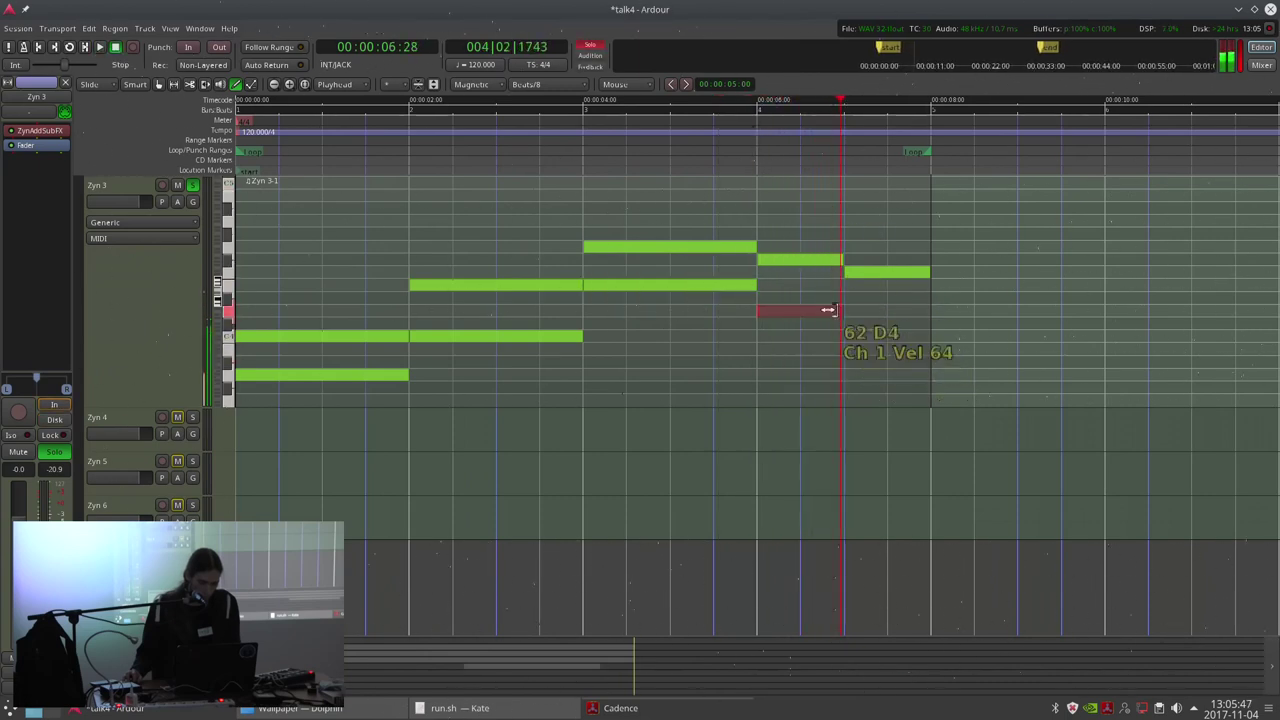
click(928, 345)
drag(905, 349, 901, 386)
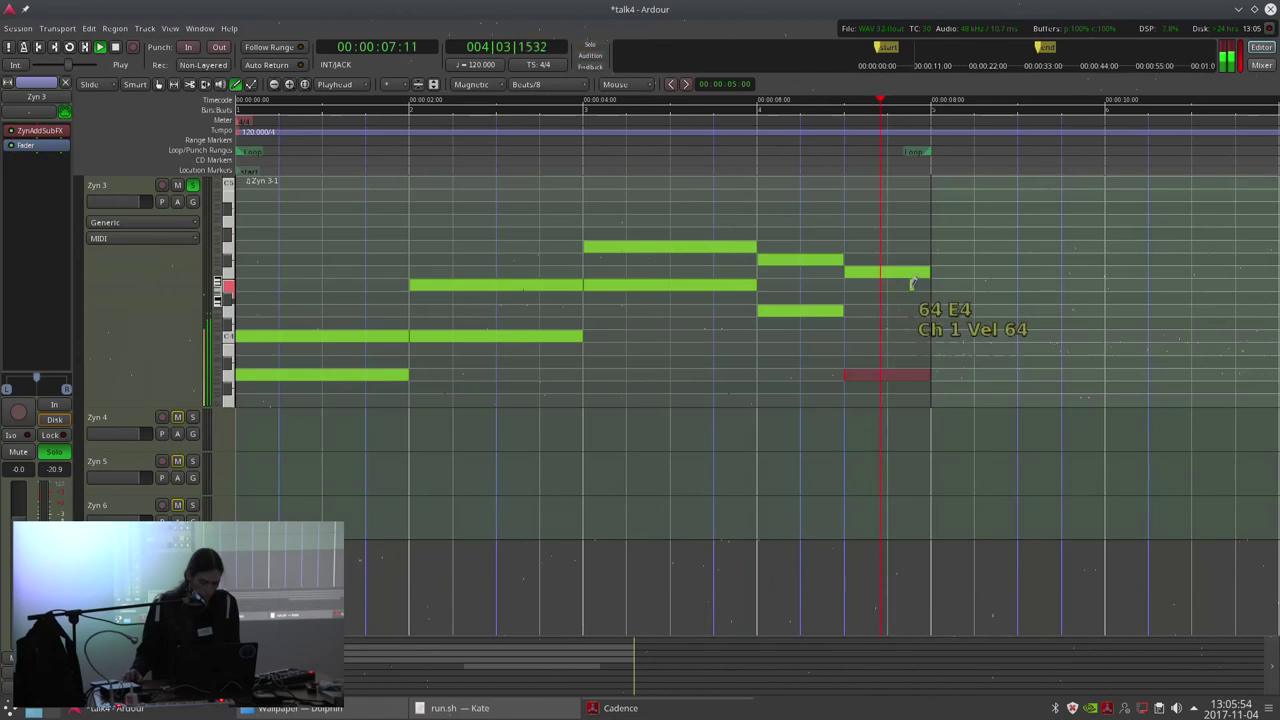
drag(886, 374, 890, 337)
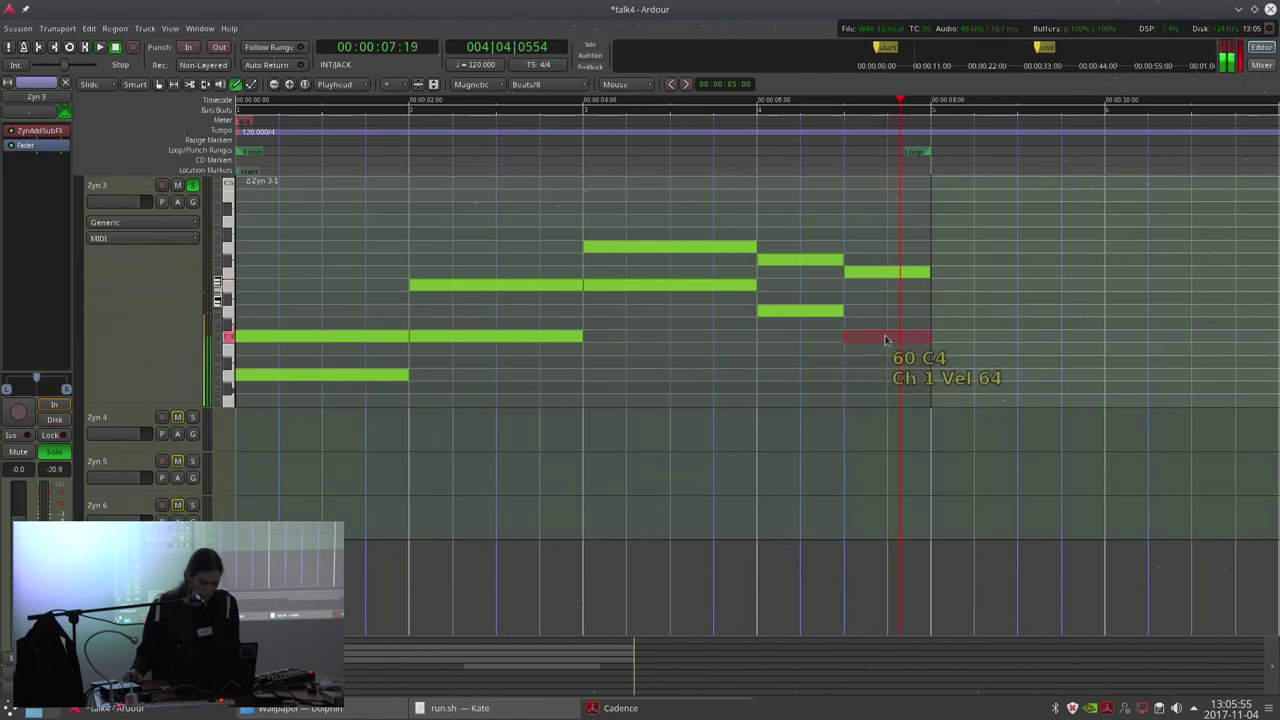
click(755, 110)
key(space)
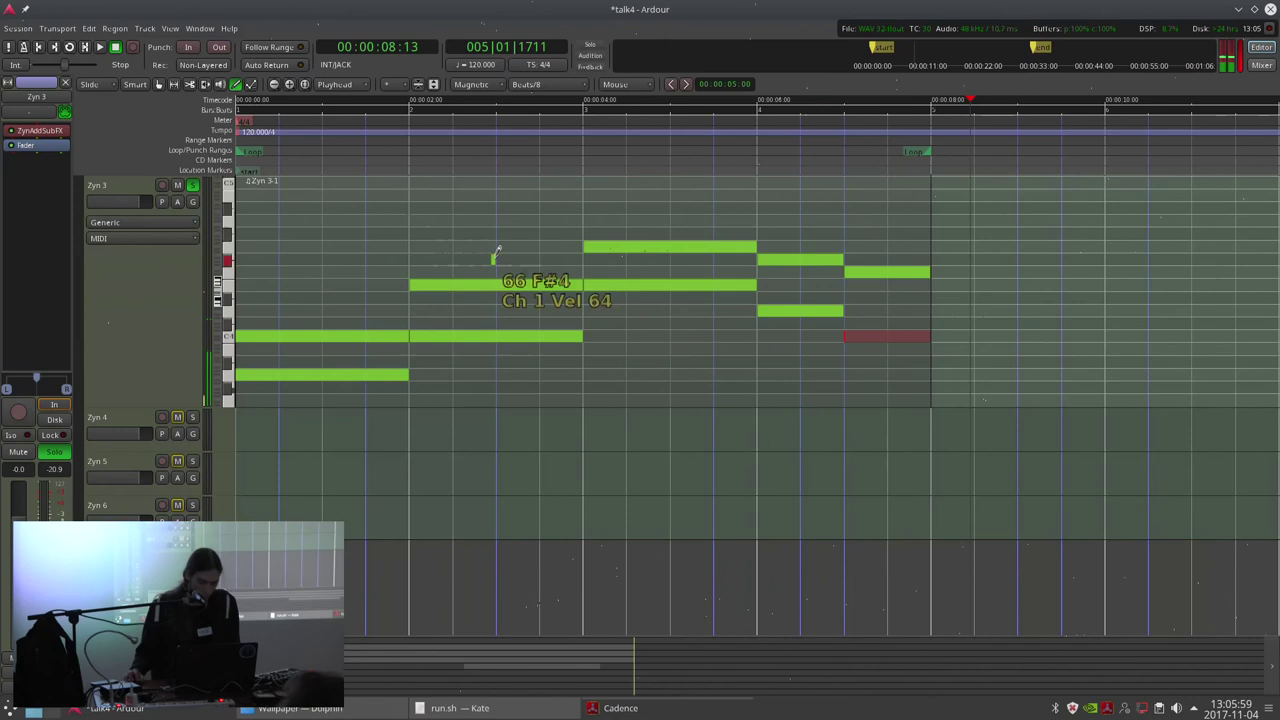
Raise bar 1's C4 note to E4, keeping the A3, and play from the start.
key(Home)
key(space)
click(296, 376)
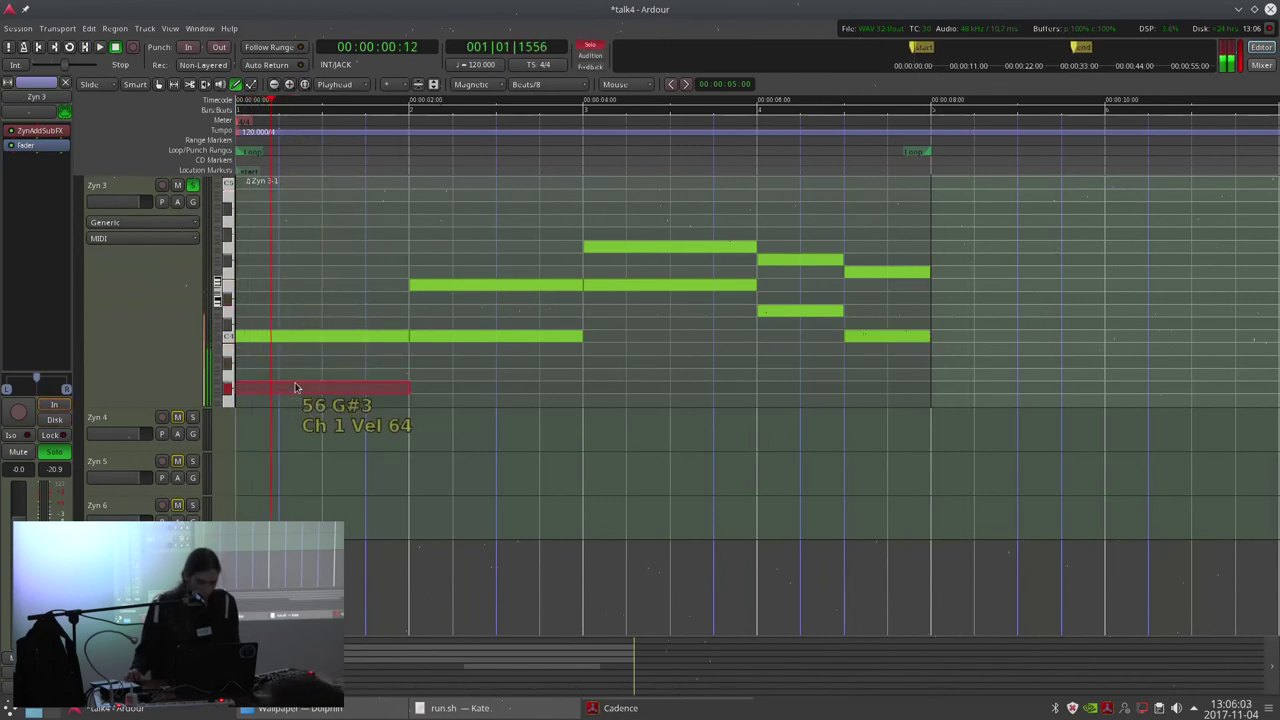
click(306, 339)
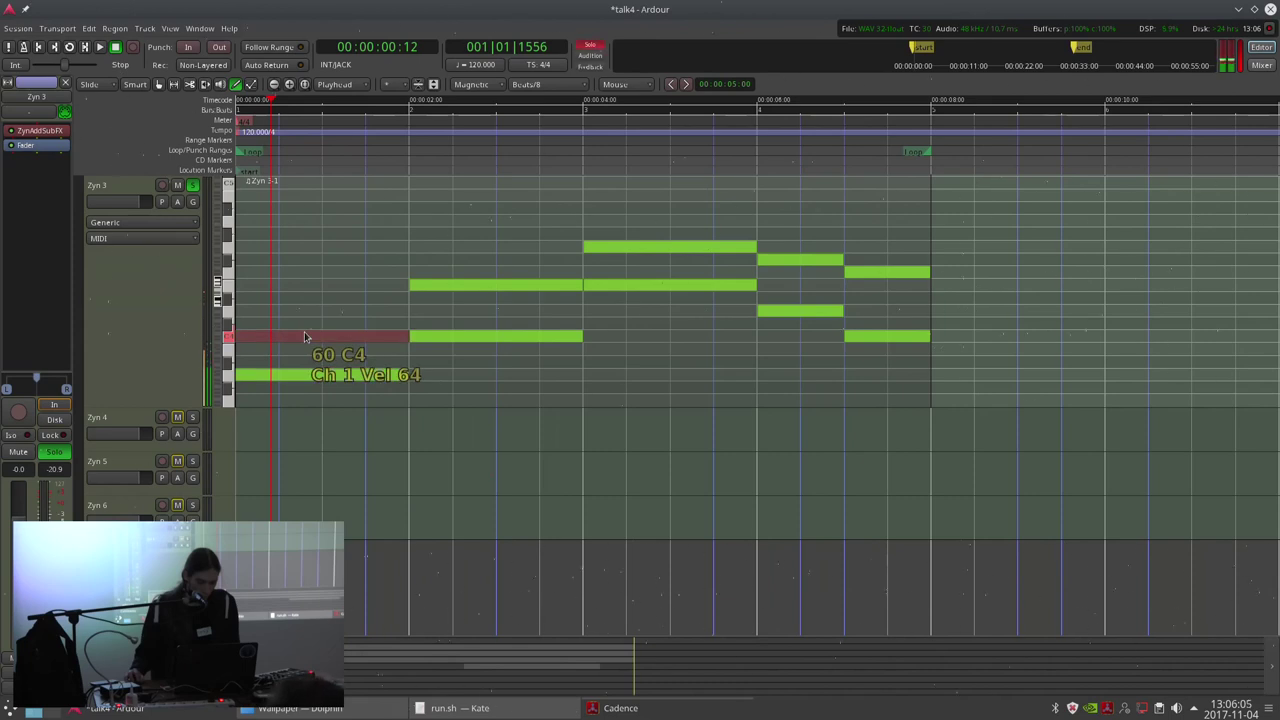
drag(306, 339, 305, 281)
drag(290, 123, 238, 123)
key(space)
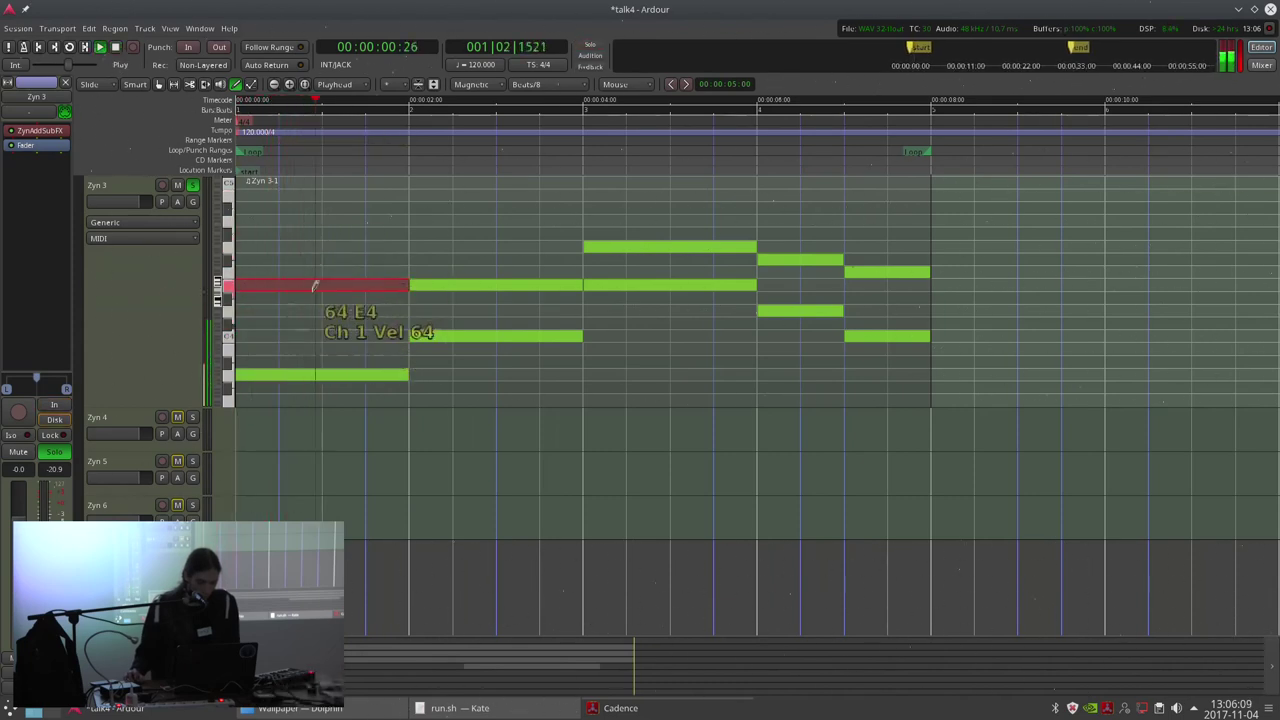
Draw an A4 note filling bar 1 as the top voice and play from the start.
mouse_move(242, 247)
mouse_down()
mouse_move(386, 247)
mouse_move(316, 217)
mouse_move(396, 236)
mouse_move(356, 222)
mouse_up()
key(Home)
key(space)
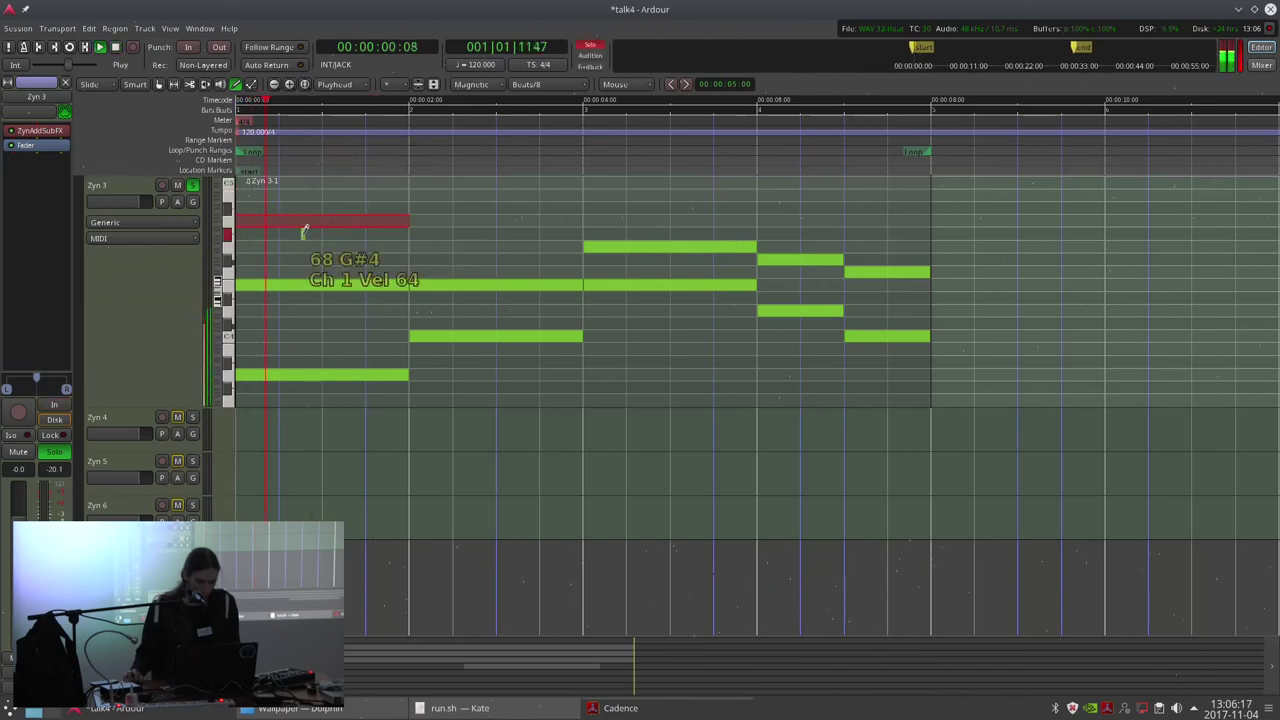
Raise bar 1's A3 note to C4 and play from the start.
click(283, 375)
drag(283, 375, 280, 337)
key(Home)
key(space)
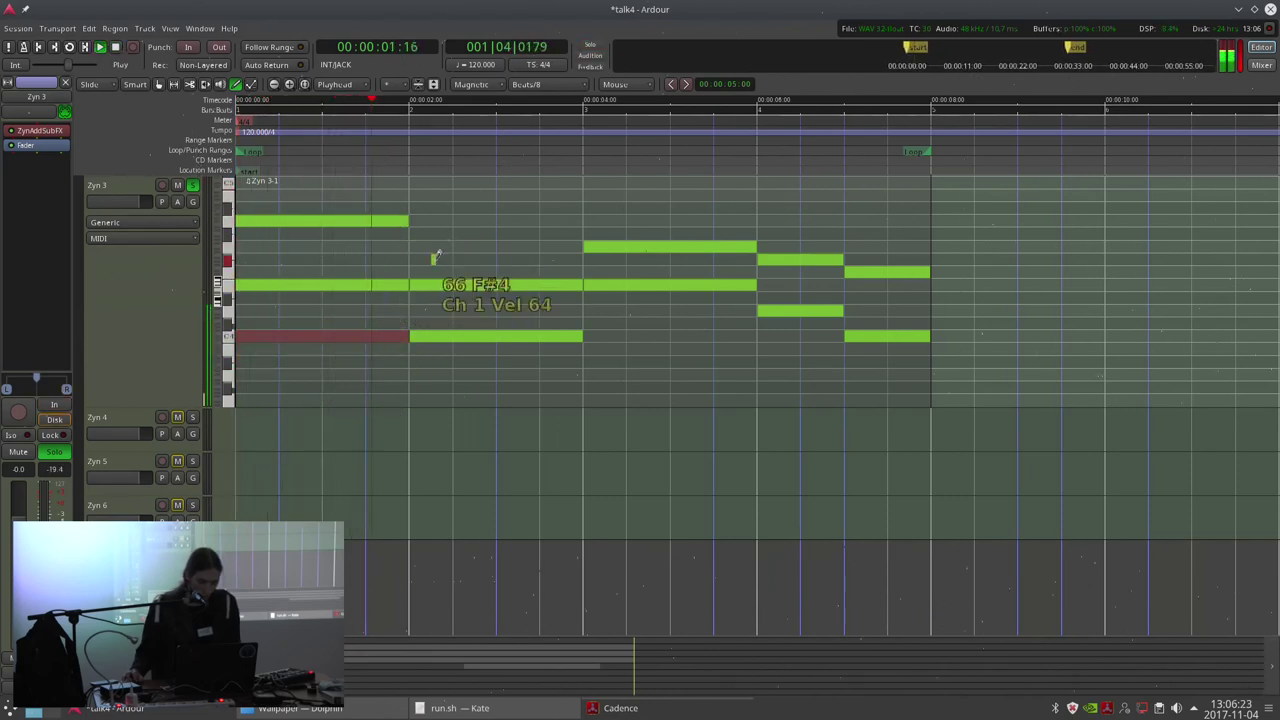
Draw a G4 note above bar 2's chord, audition it, and lower bar 3's top note to F#4.
mouse_move(592, 236)
mouse_down()
mouse_move(533, 234)
mouse_move(549, 236)
mouse_move(509, 253)
mouse_move(578, 250)
mouse_up()
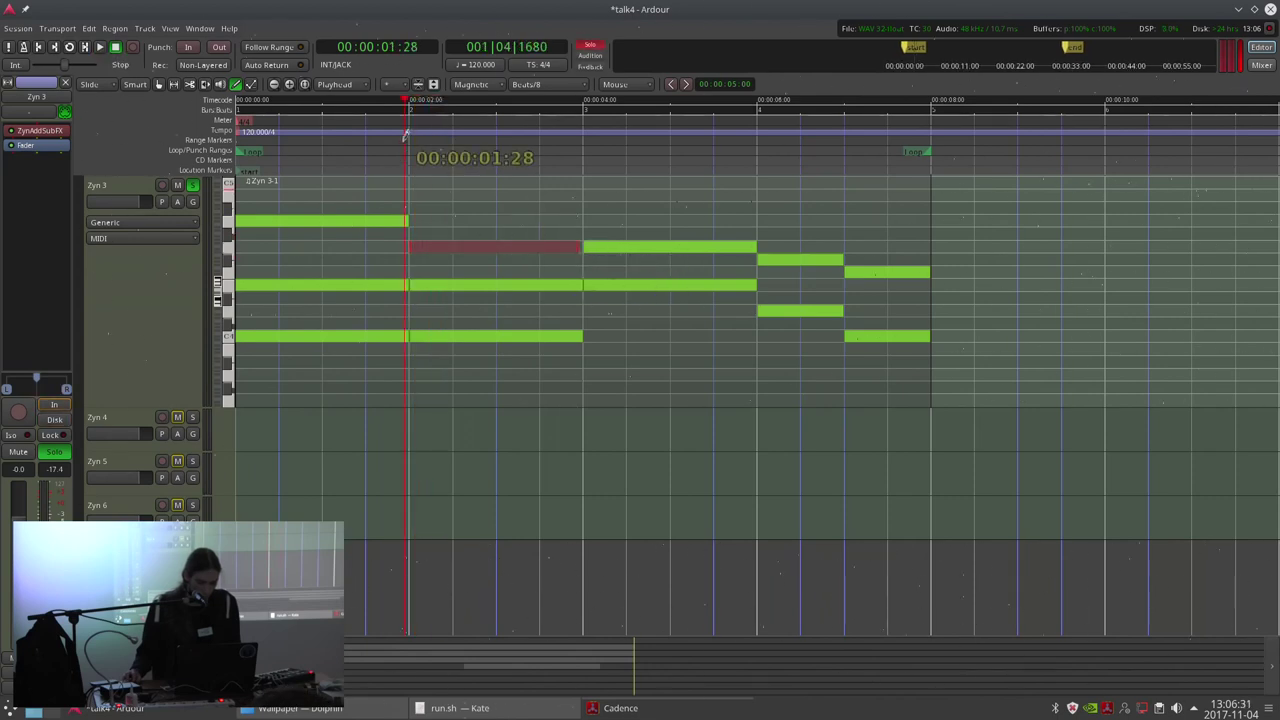
key(space)
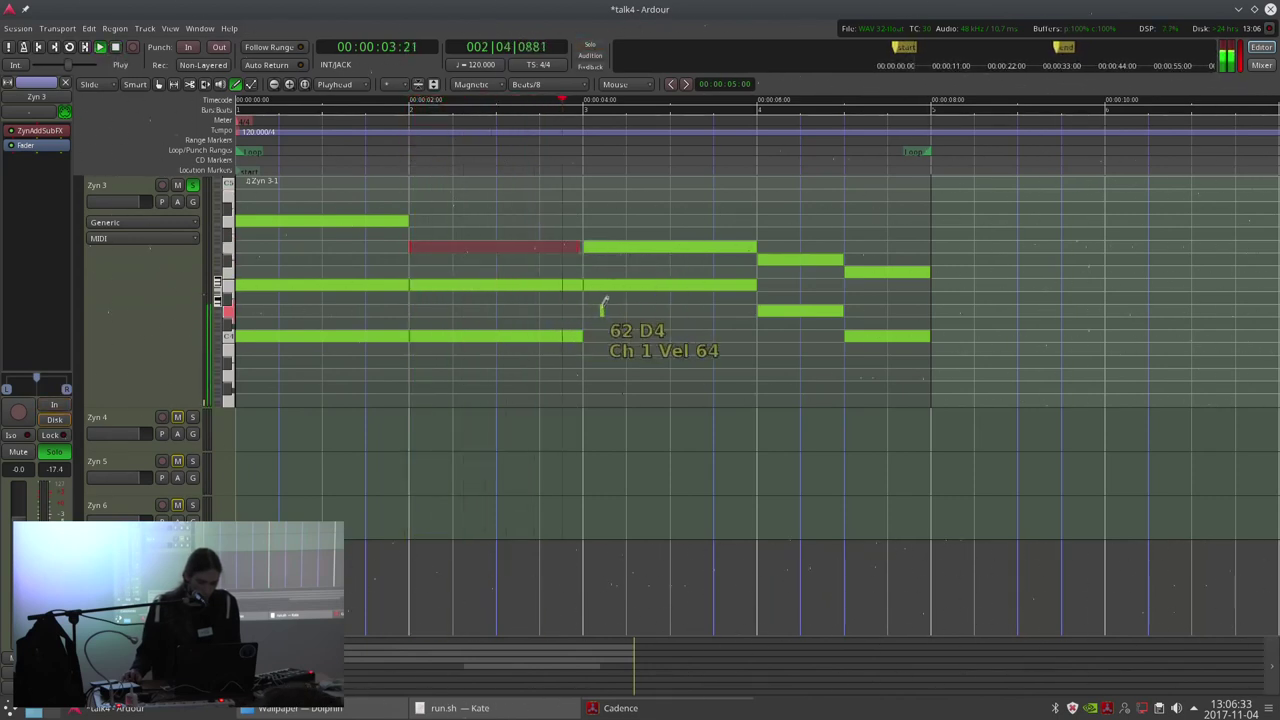
click(606, 247)
click(651, 251)
drag(651, 252, 646, 264)
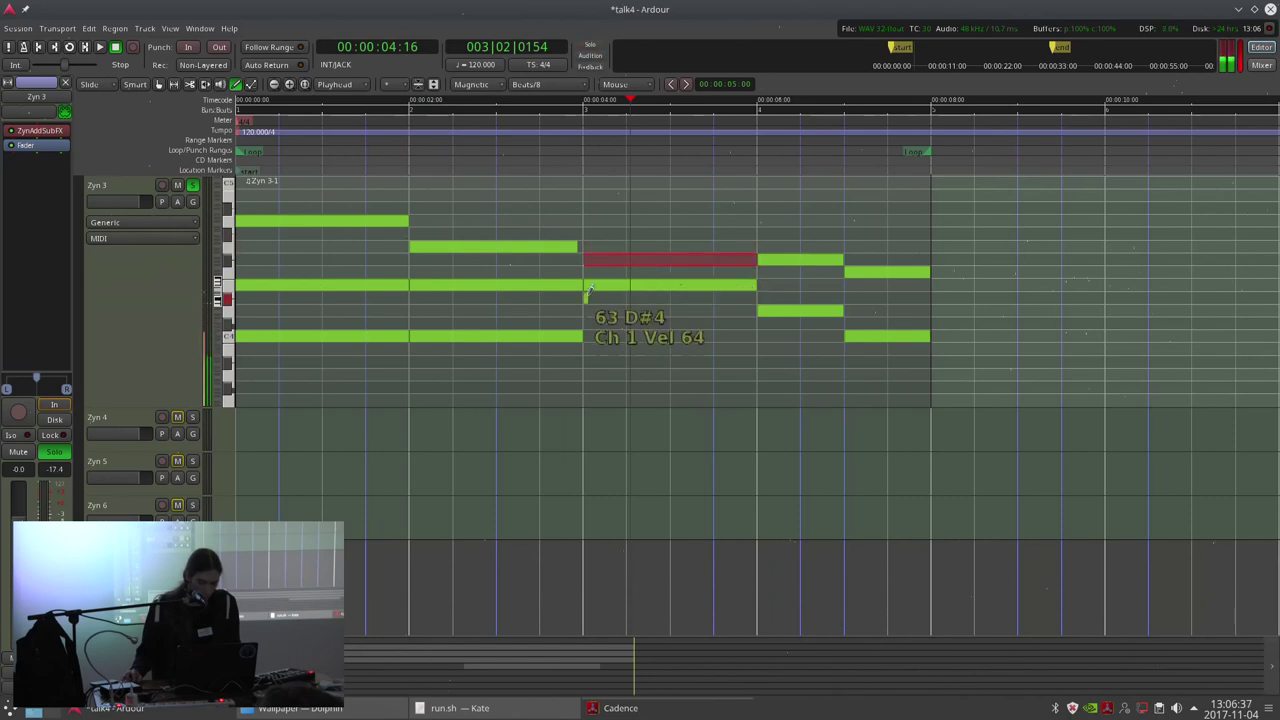
Draw a C4 note filling bar 3 beneath the E4 and play from bar 3.
drag(589, 331, 755, 328)
click(586, 109)
key(space)
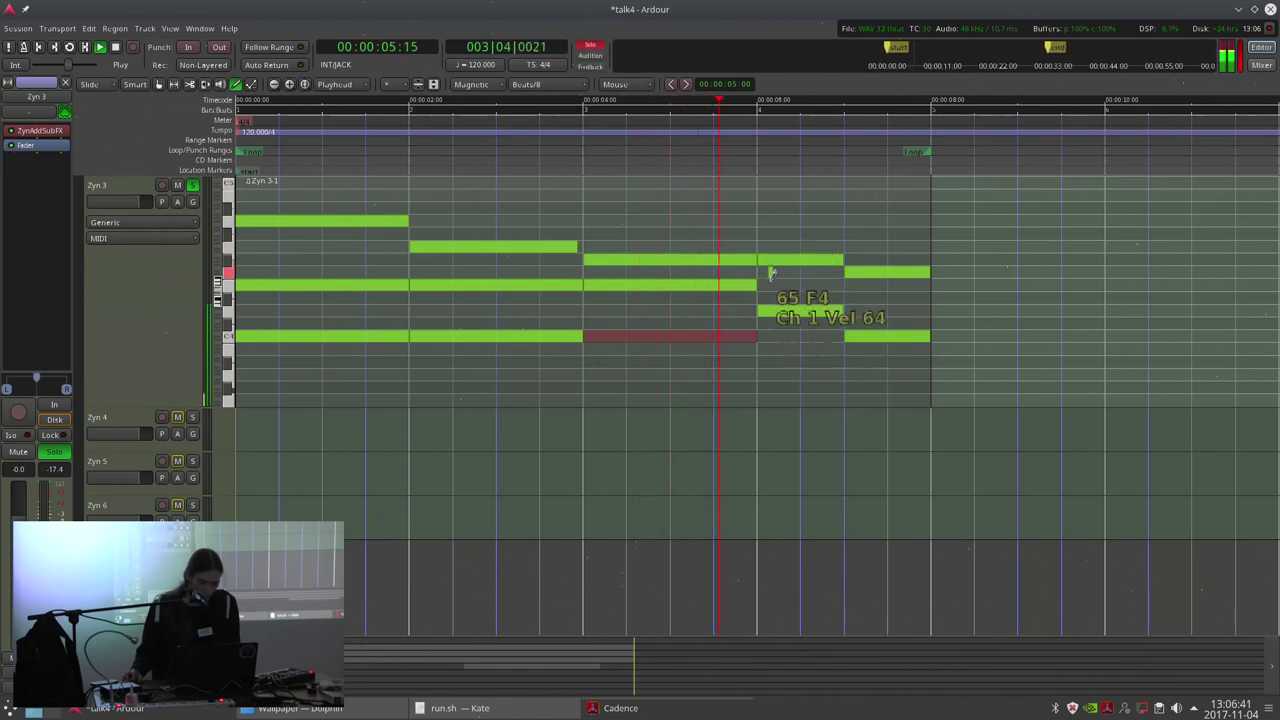
Draw a B3 note in the first half of bar 4 beneath the D4 and audition the bar.
drag(757, 361, 762, 352)
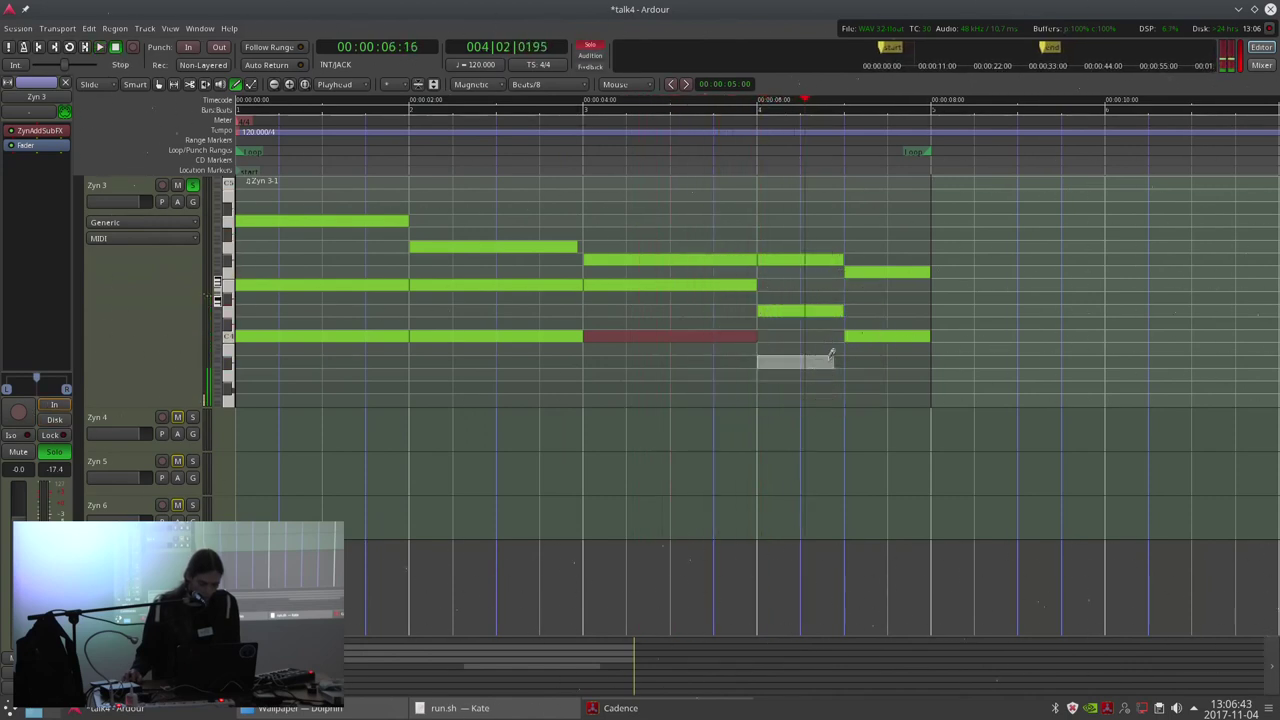
drag(843, 354, 806, 352)
key(p)
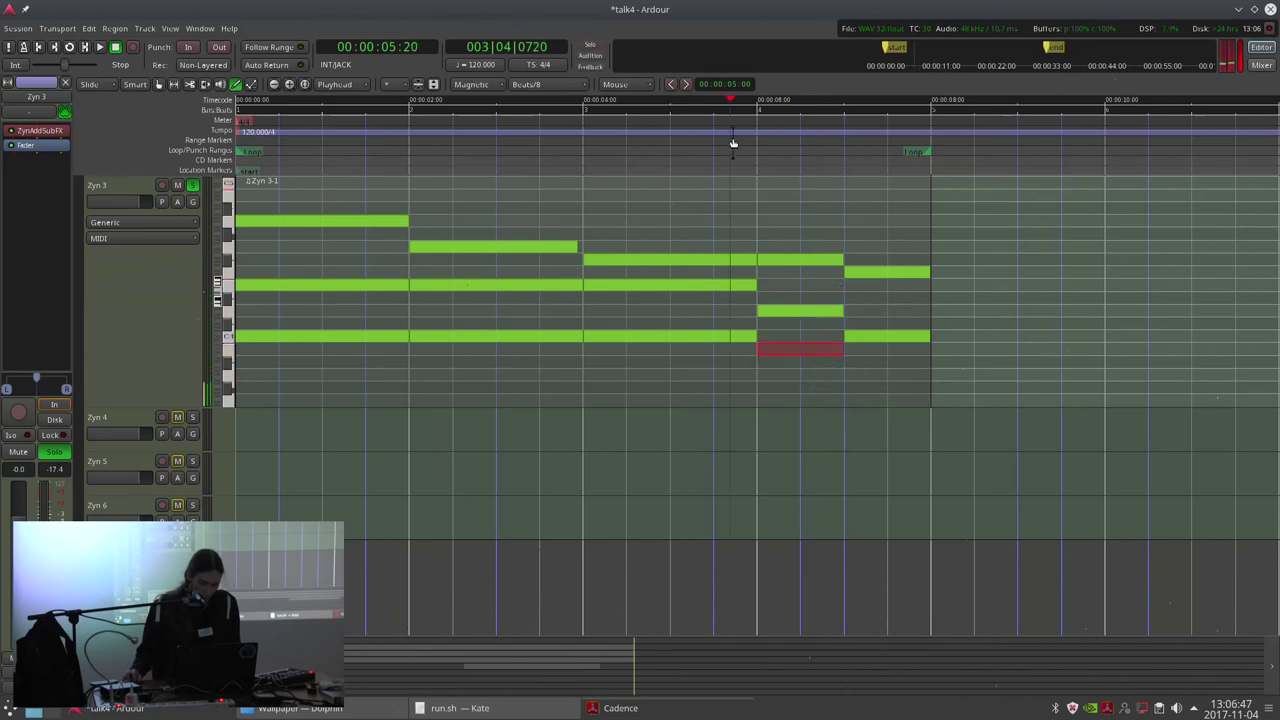
key(space)
key(space)
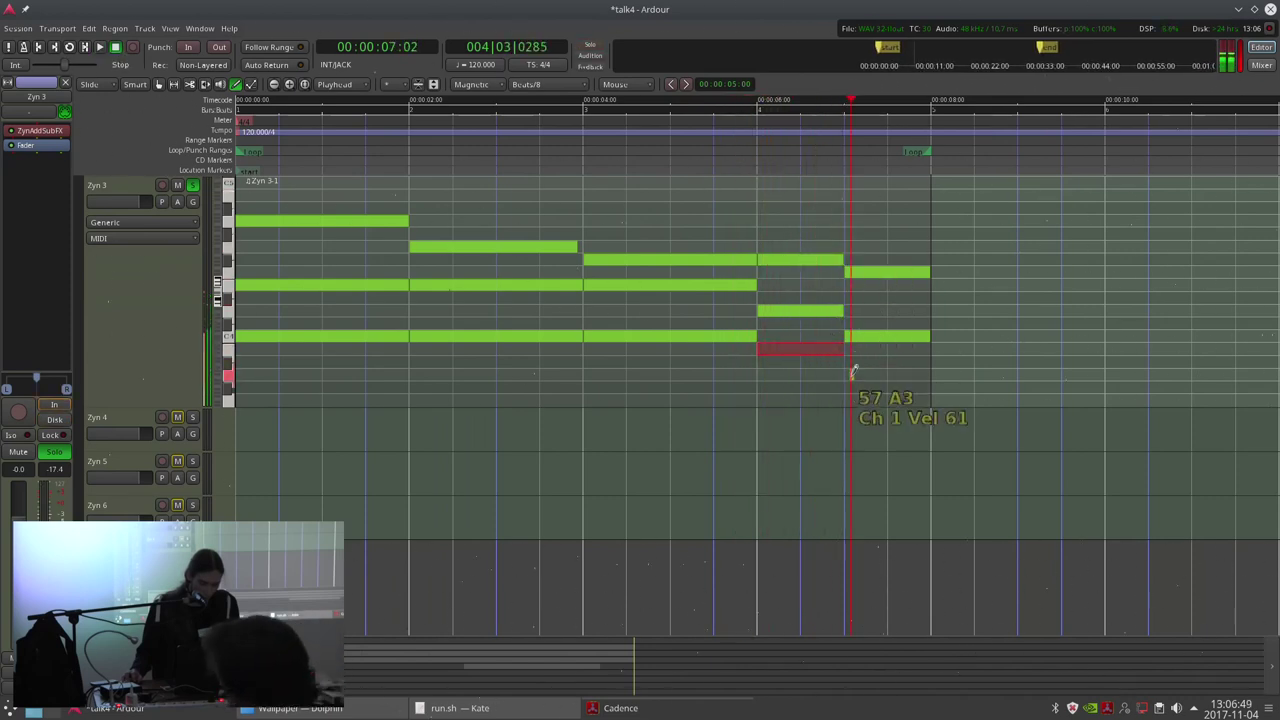
Draw a G#3 note in the second half of bar 4 beneath the C4 and enlarge the Zyn 3 track vertically.
mouse_move(852, 383)
mouse_down()
mouse_move(920, 386)
mouse_move(910, 393)
mouse_up()
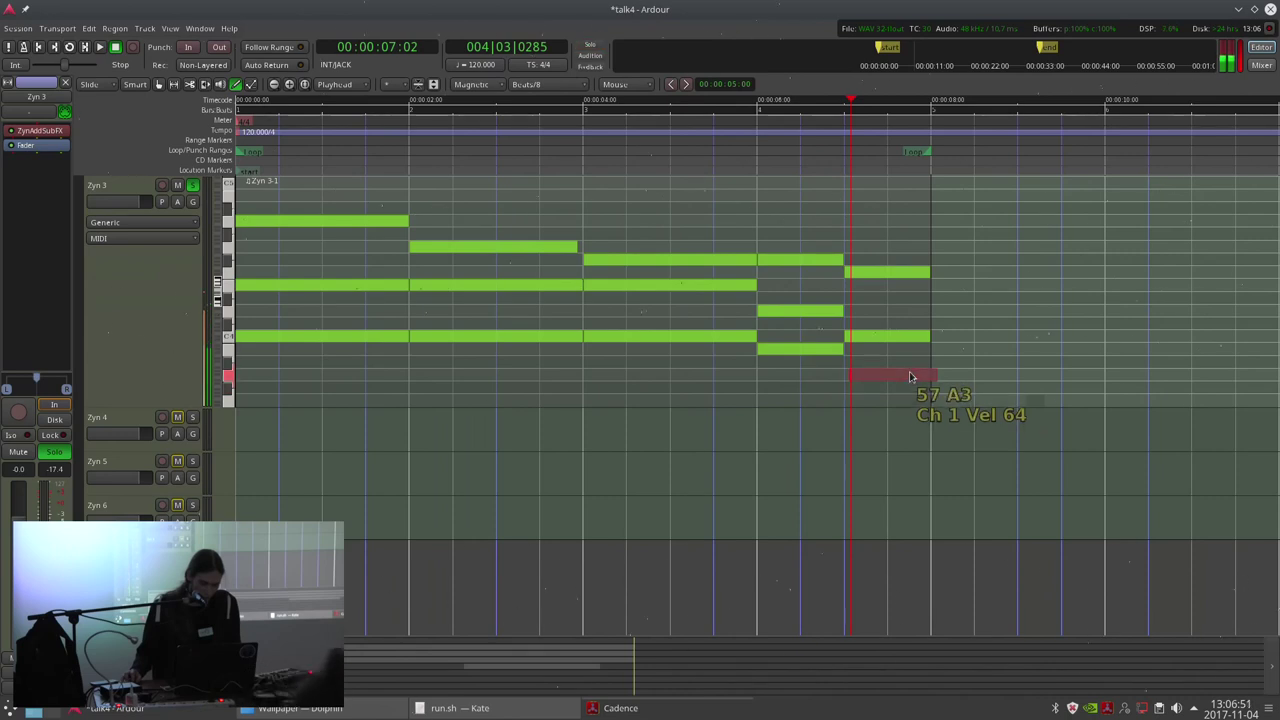
scroll(908, 391, down, 1)
scroll(951, 351, down, 1)
scroll(951, 351, up, 1)
drag(168, 404, 165, 480)
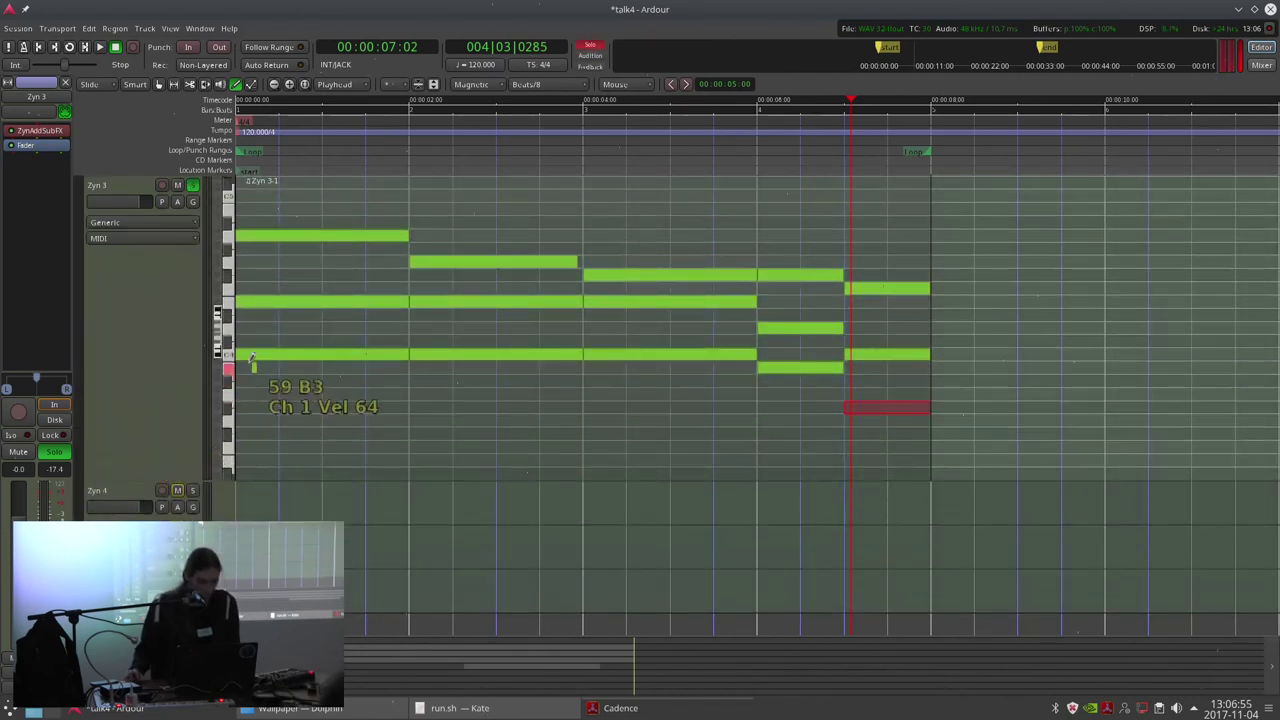
scroll(217, 354, down, 2)
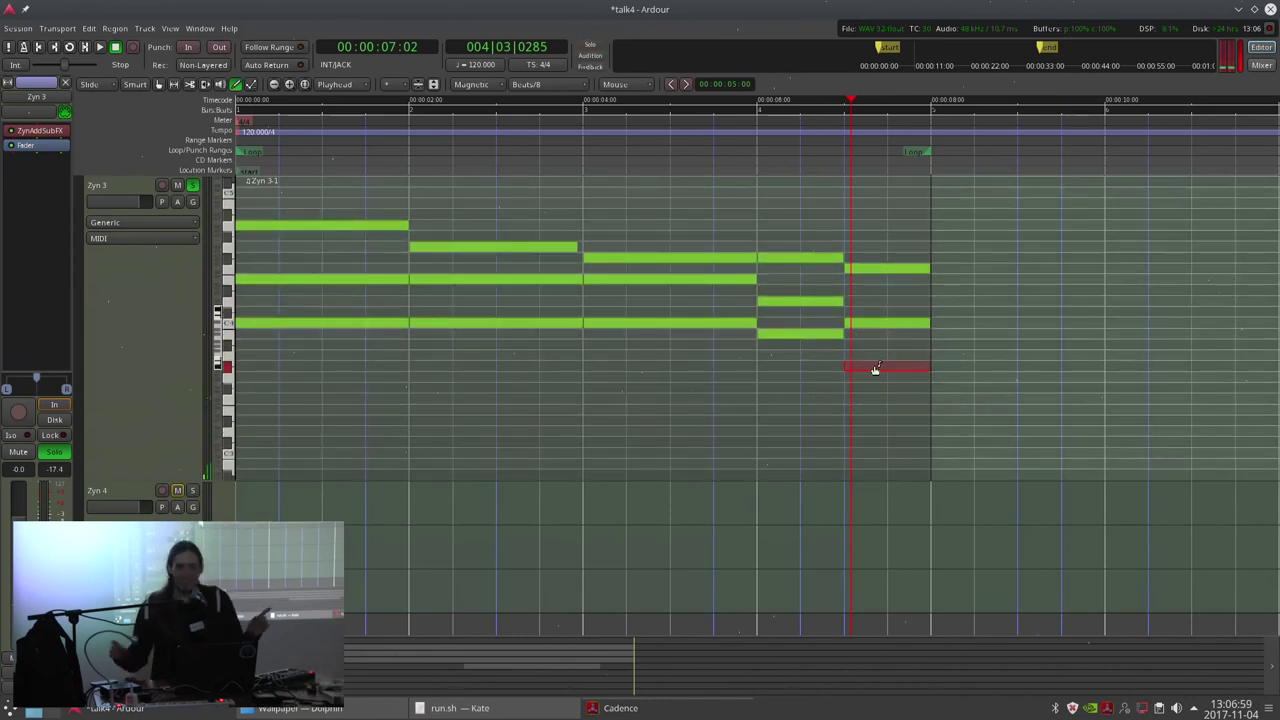
Audition the second half of bar 4, raise its G#3 note to D#4 and play it again.
click(839, 143)
key(space)
key(space)
drag(871, 368, 864, 291)
click(821, 133)
key(space)
Raise the top F4 note in the second half of bar 4 to G4 and audition it.
drag(872, 270, 872, 252)
click(815, 118)
key(space)
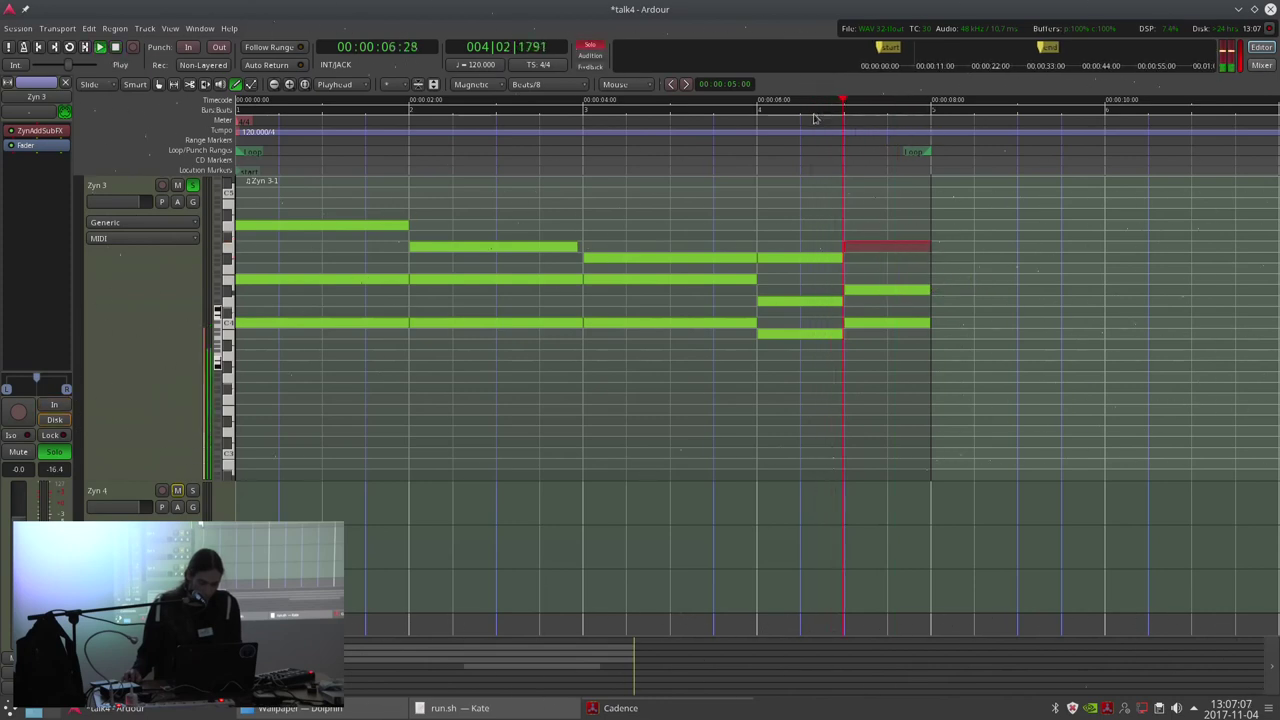
key(space)
Lower the top note in the second half of bar 4 to F#4 and play the unsoloed mix from the start.
key(Down)
key(Home)
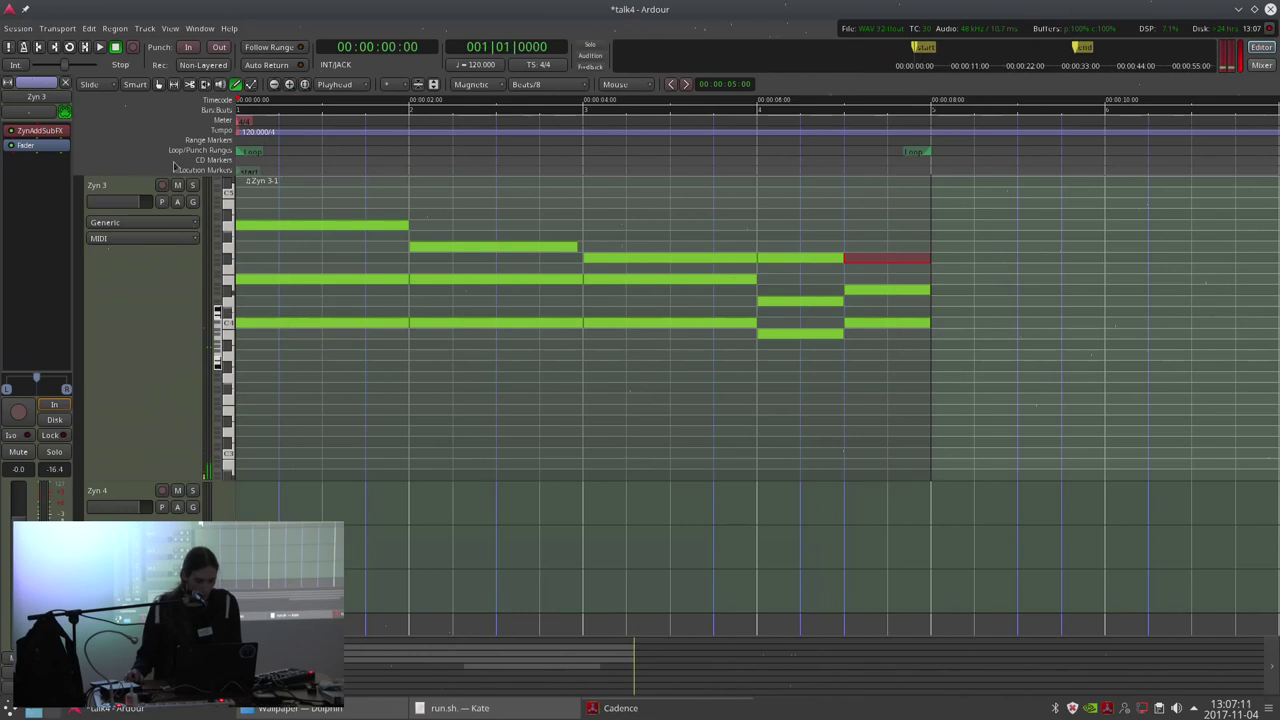
key(space)
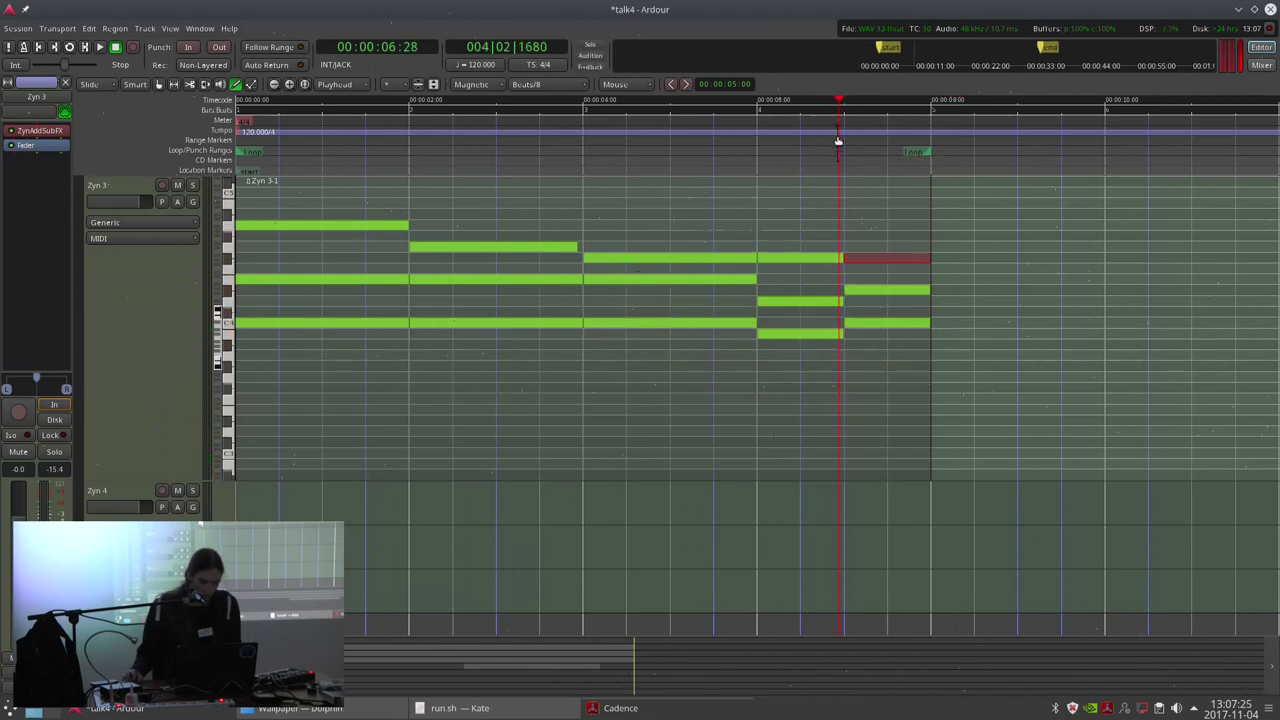
Solo Zyn 3, raise the F#4 in the second half of bar 4 to G4 and play bar 4.
click(194, 186)
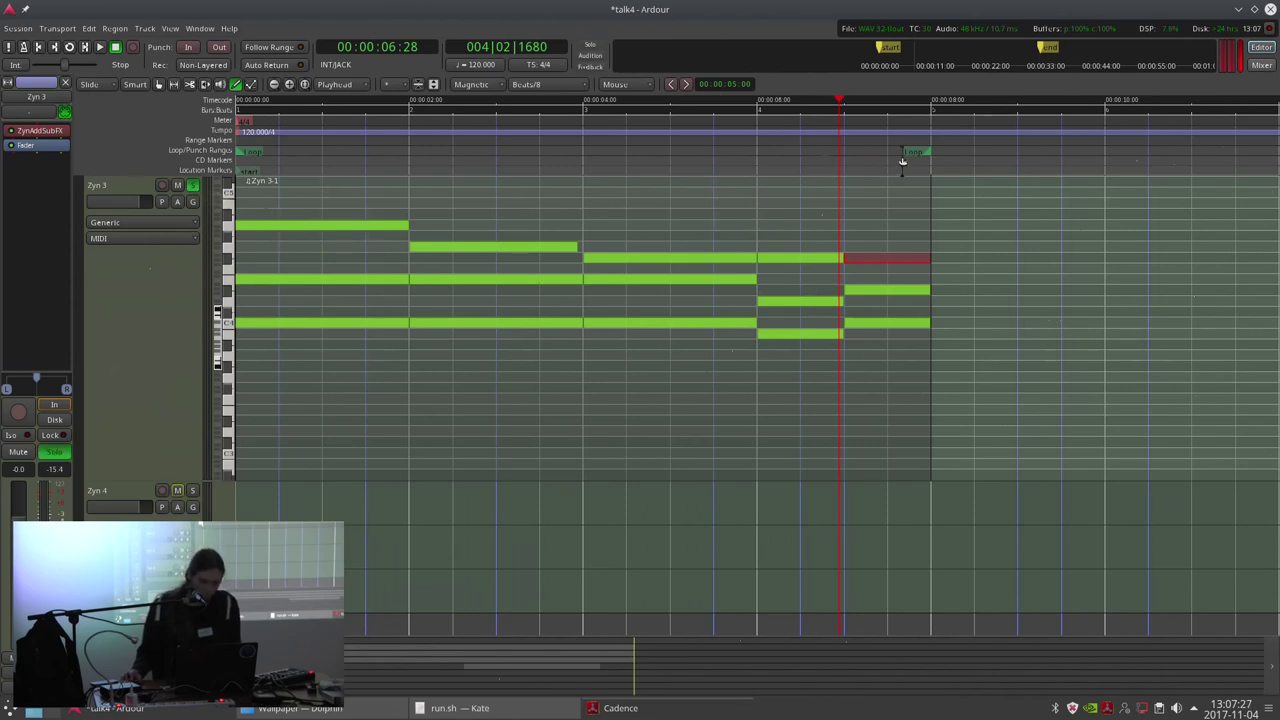
drag(882, 259, 880, 251)
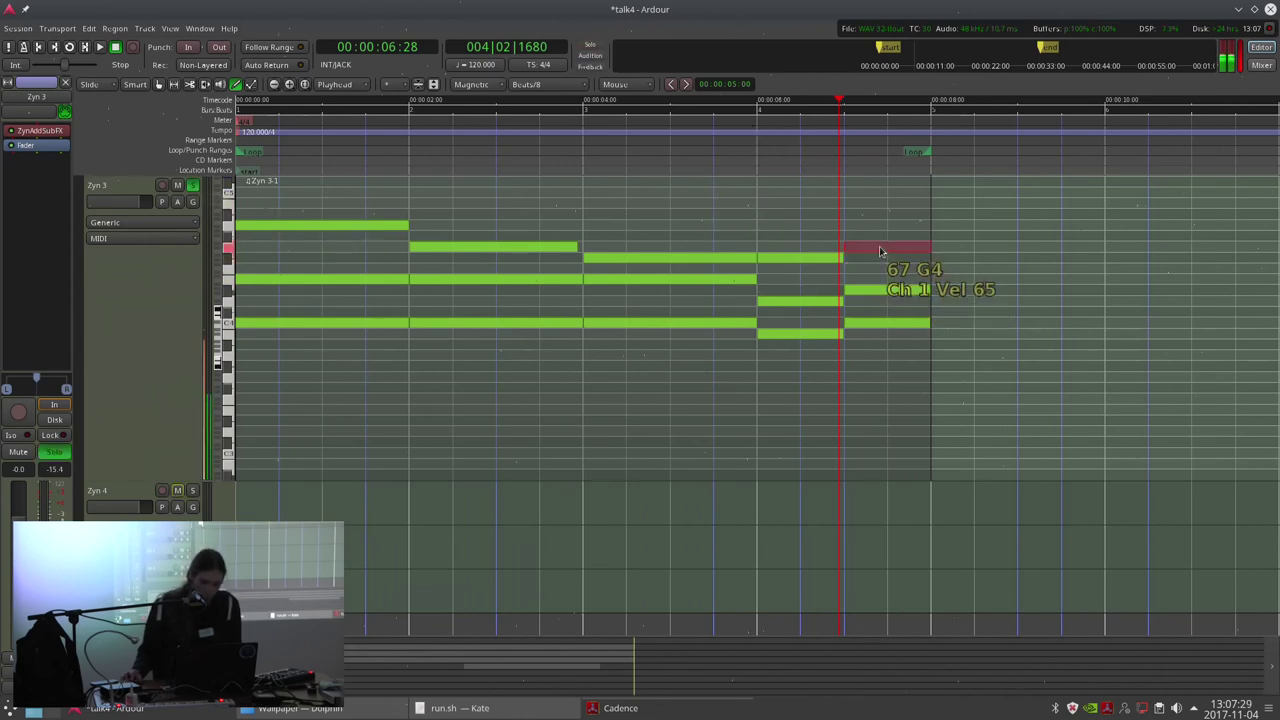
click(751, 130)
key(space)
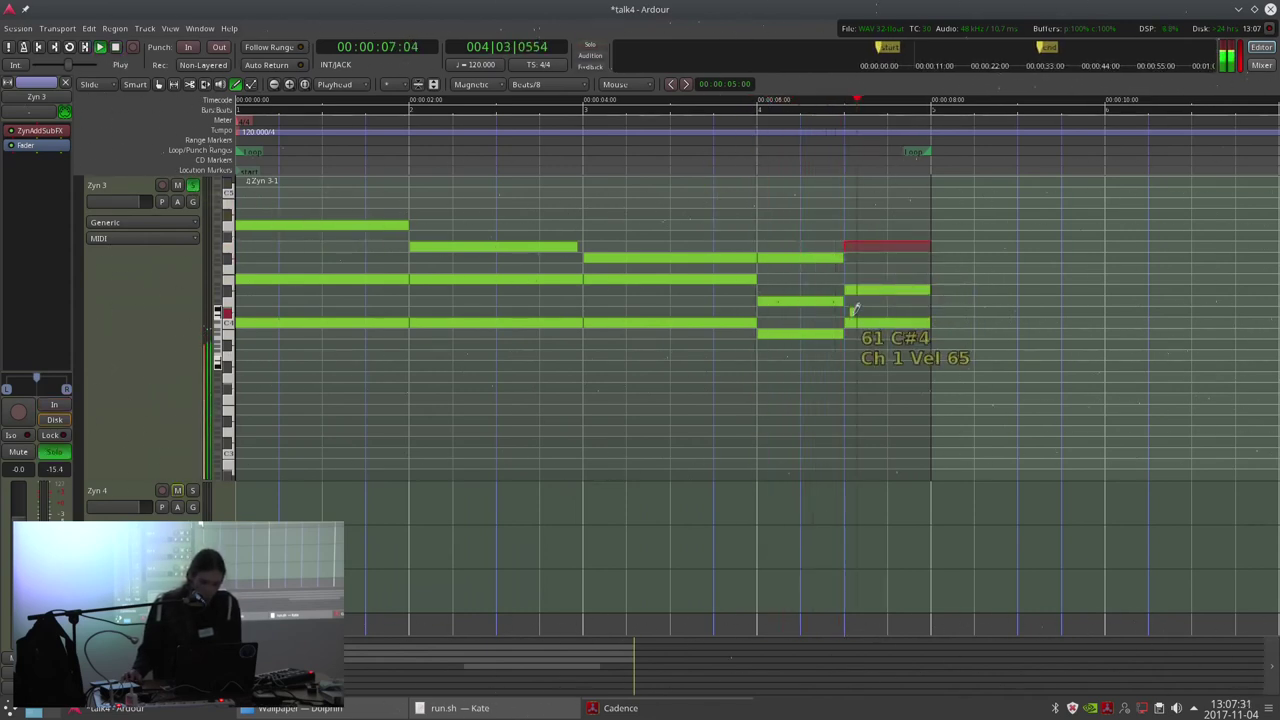
Raise the D#4 in the second half of bar 4 to E4, audition the bar and loop the progression unsoloed.
drag(884, 292, 881, 286)
click(754, 135)
key(space)
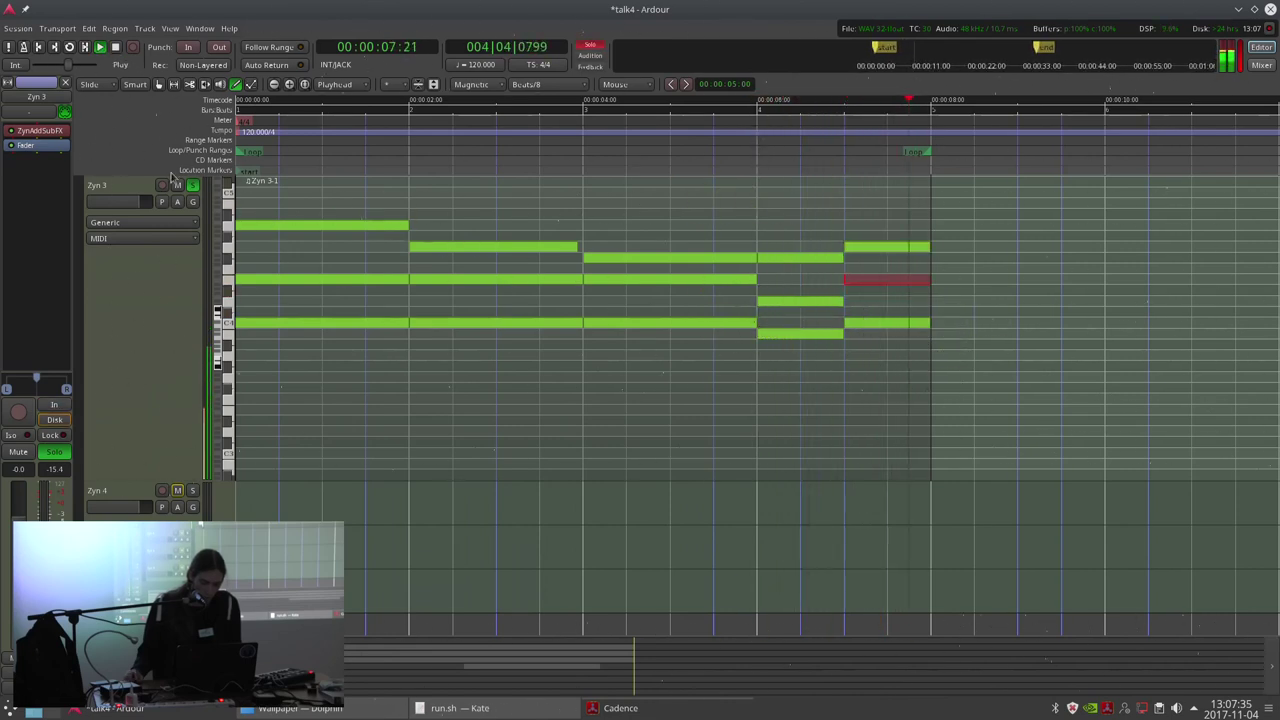
click(738, 131)
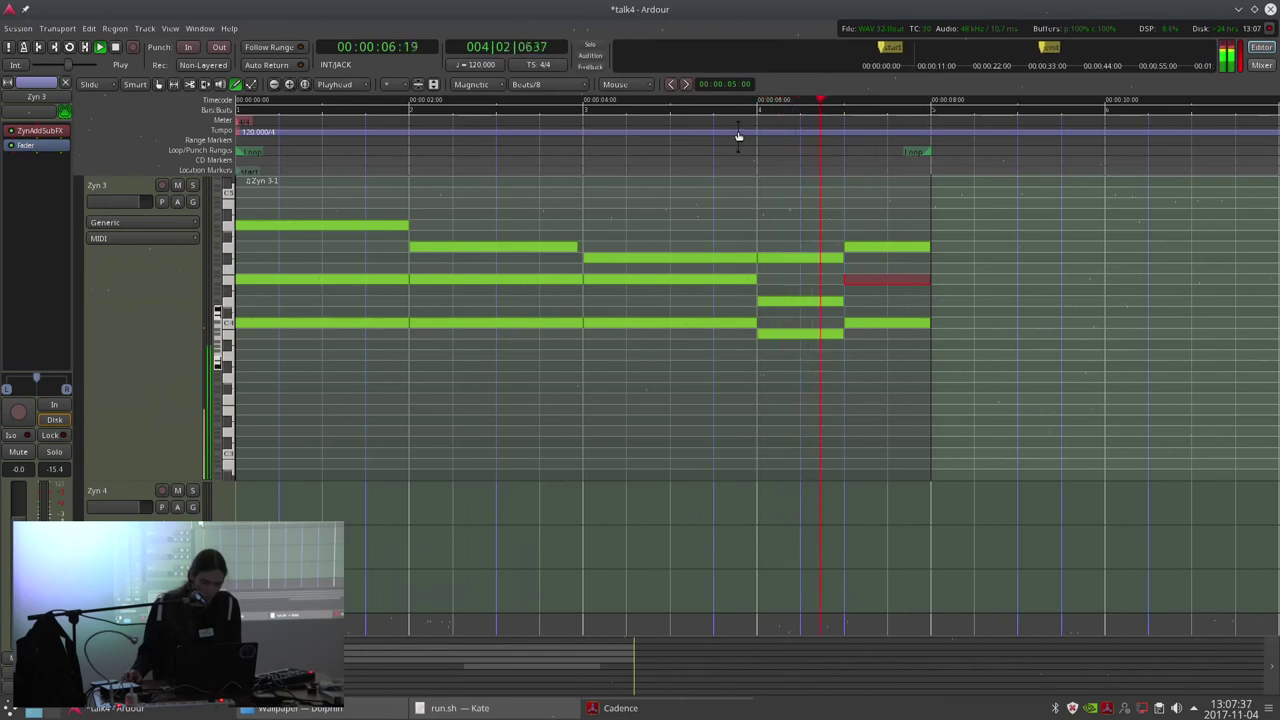
key(space)
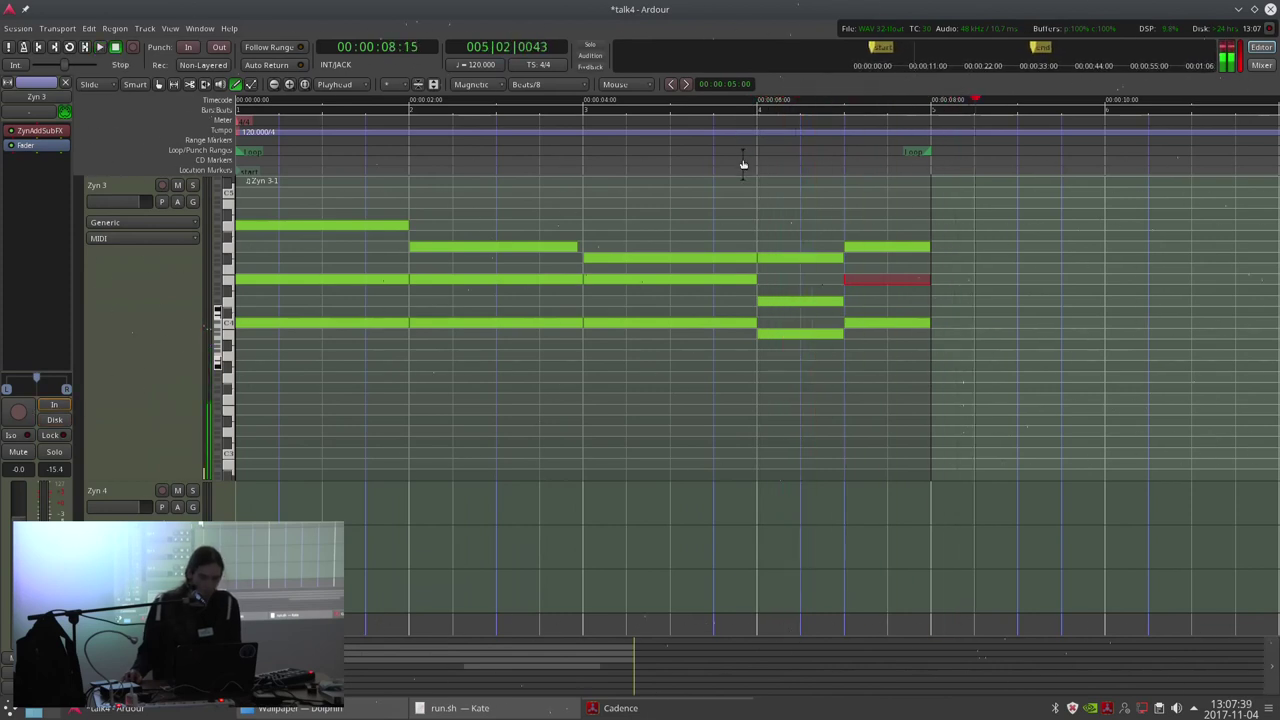
key(l)
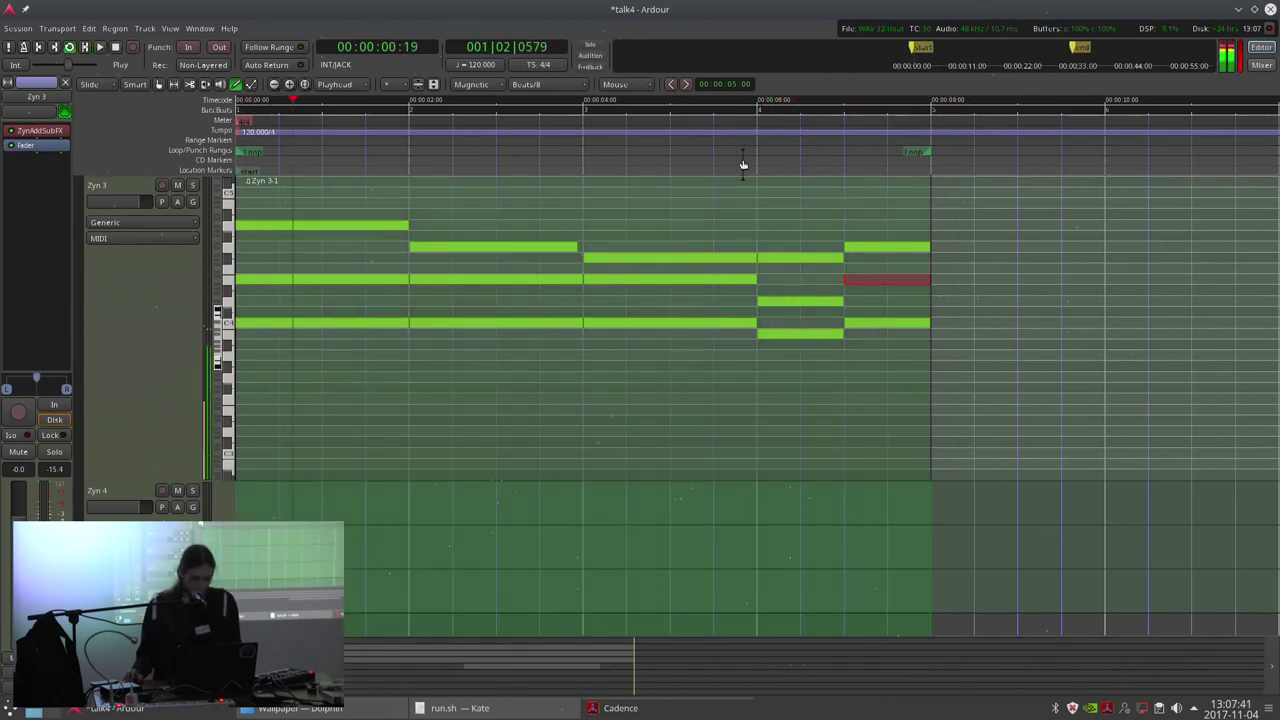
Open the Zyn 3 track's ZynAddSubFX editor and show the ADD engine's oscillator settings.
click(180, 264)
double_click(45, 132)
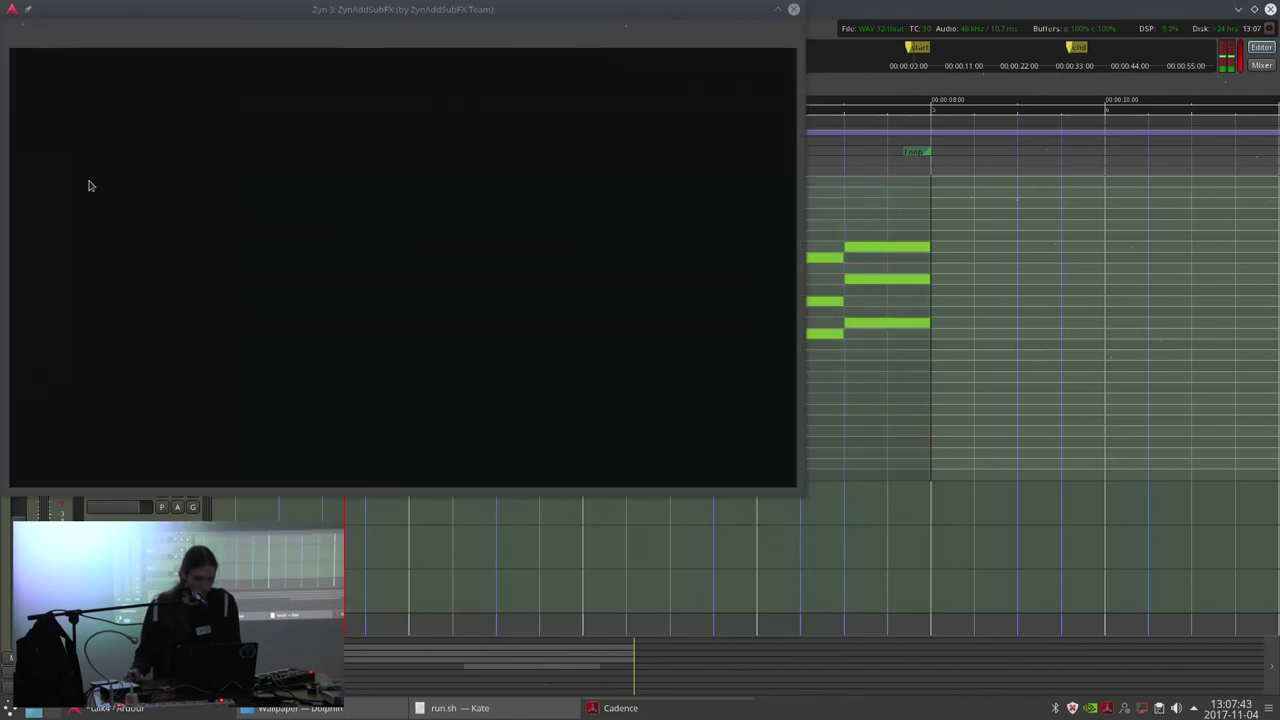
click(50, 346)
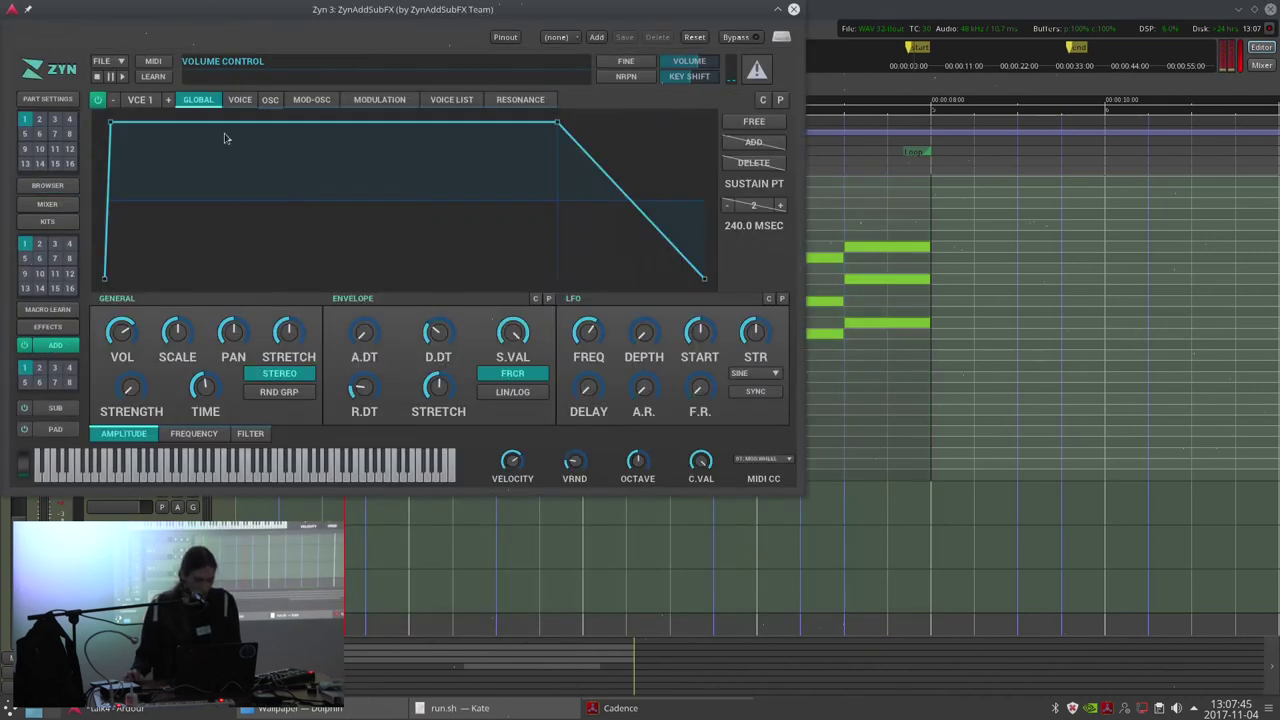
click(270, 100)
click(240, 100)
click(270, 100)
Set the oscillator's base function to Saw, reduce its shape to the minimum and close the plugin editor.
click(334, 138)
click(337, 138)
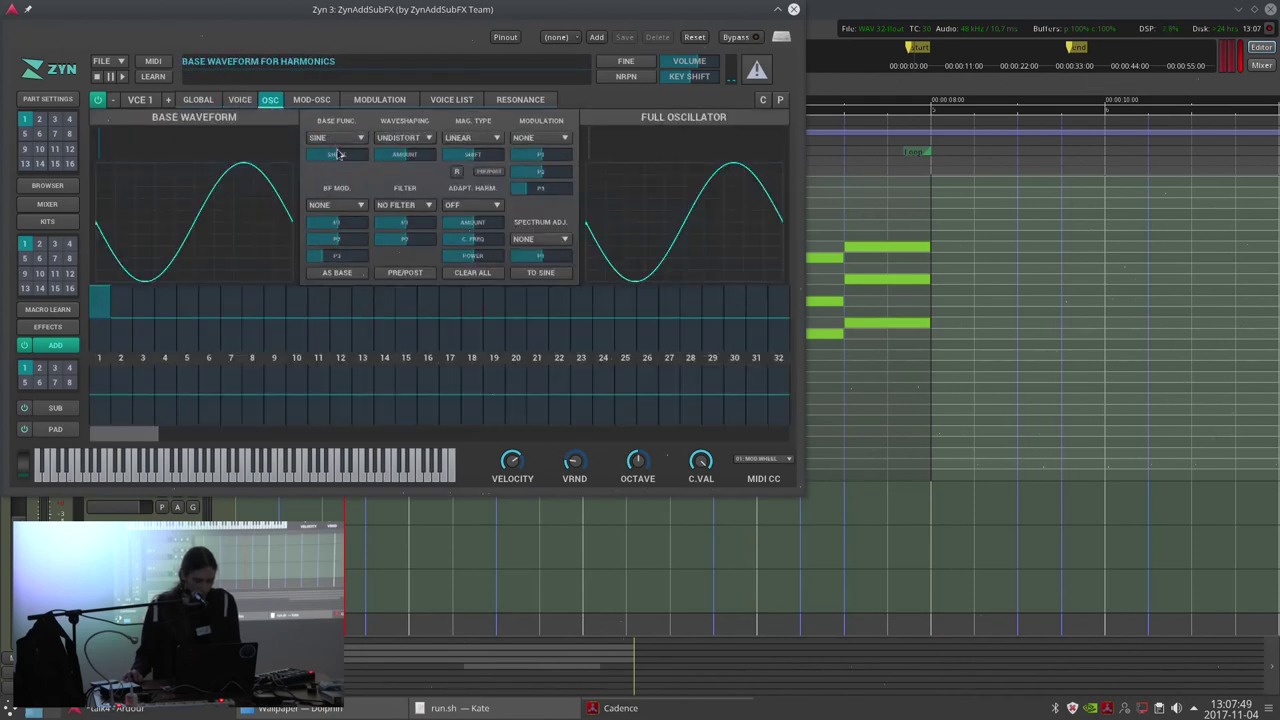
click(338, 140)
click(326, 181)
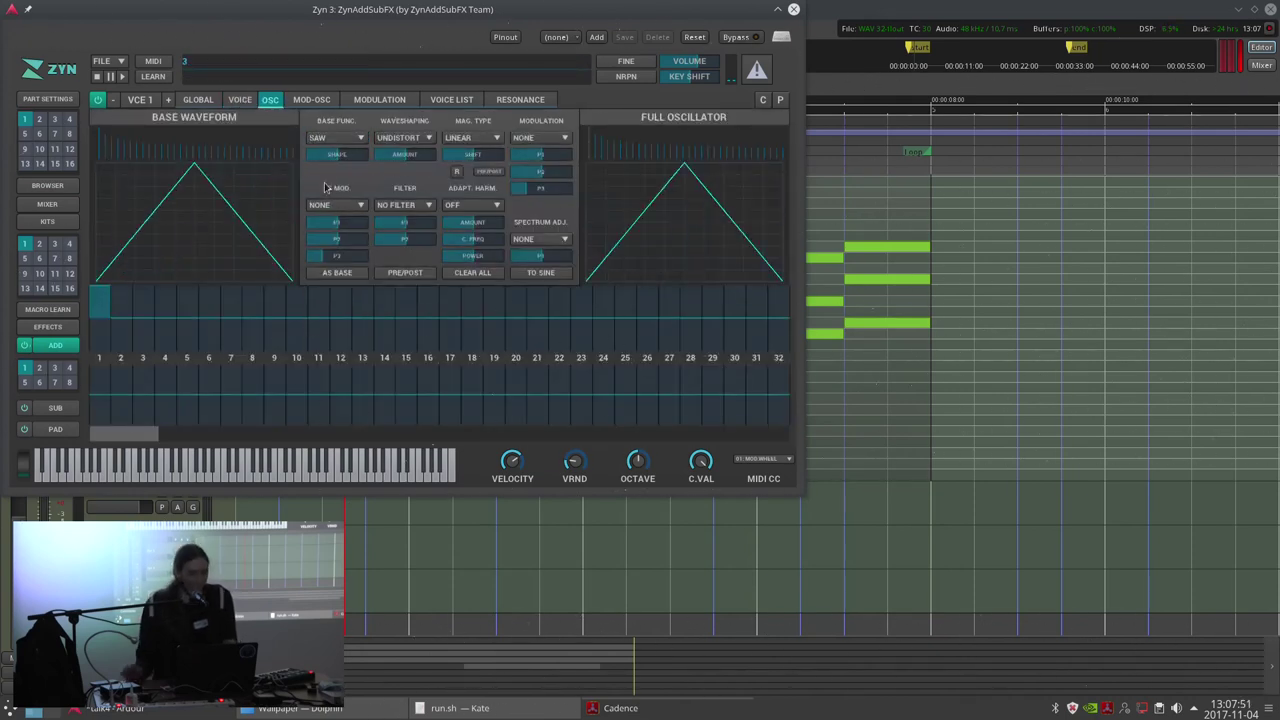
drag(314, 154, 267, 174)
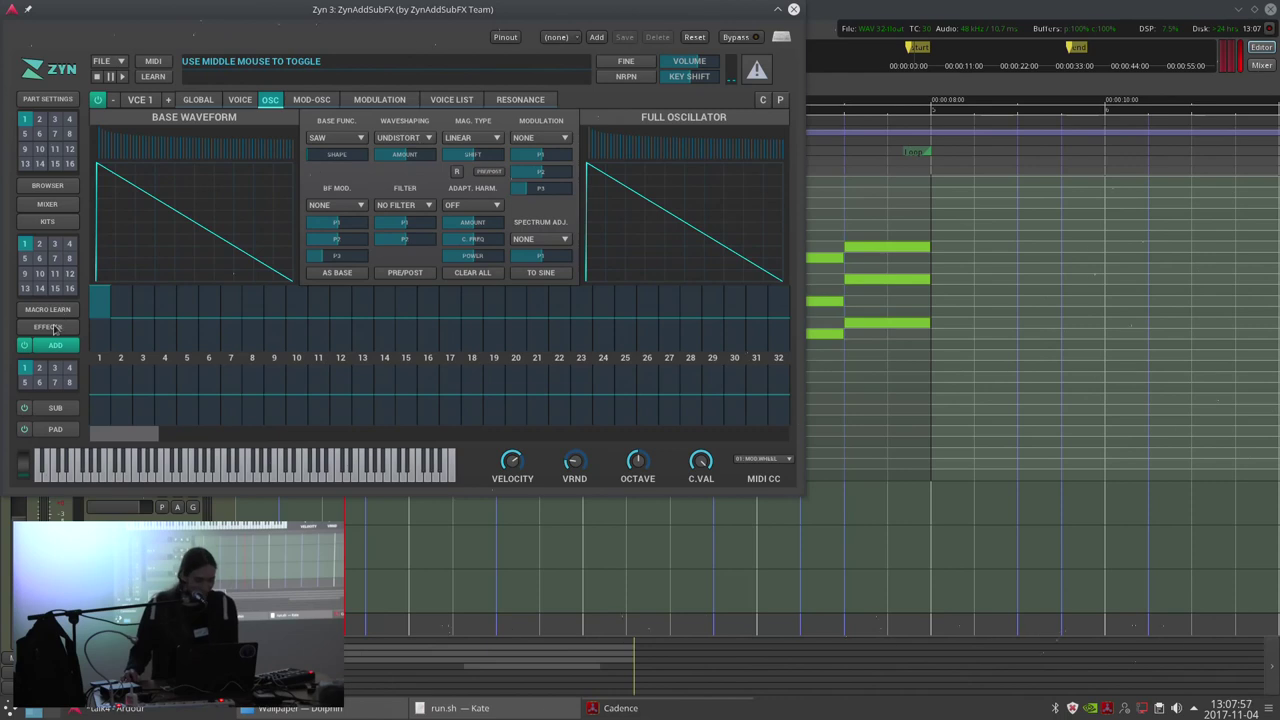
click(793, 9)
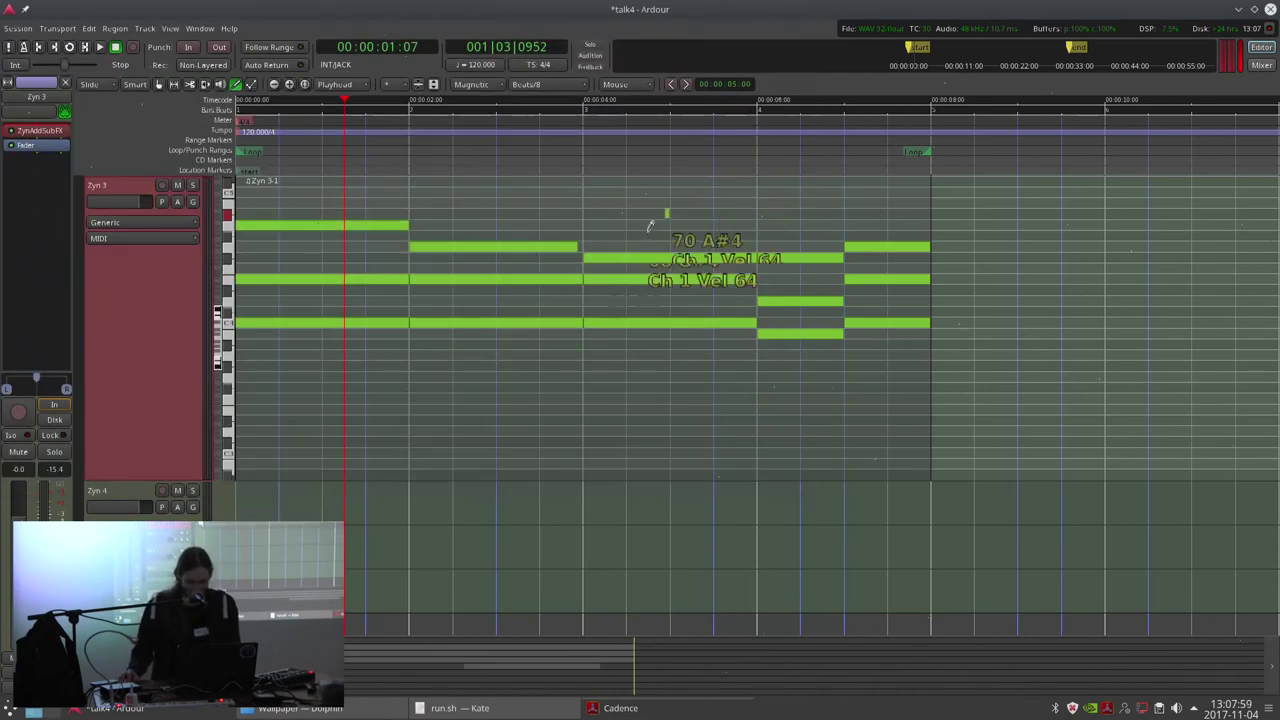
Loop the progression with the full mix to hear the saw sound, and stop playback in bar 4.
drag(306, 147, 213, 154)
key(l)
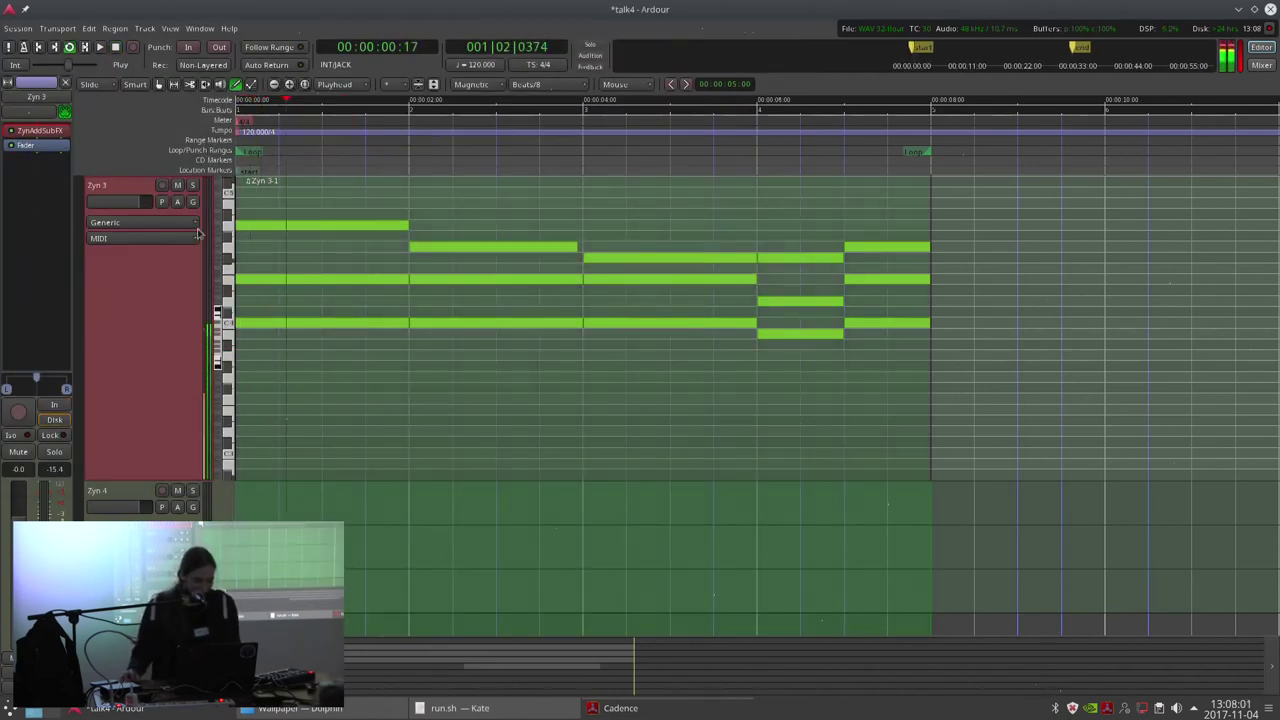
drag(125, 207, 130, 209)
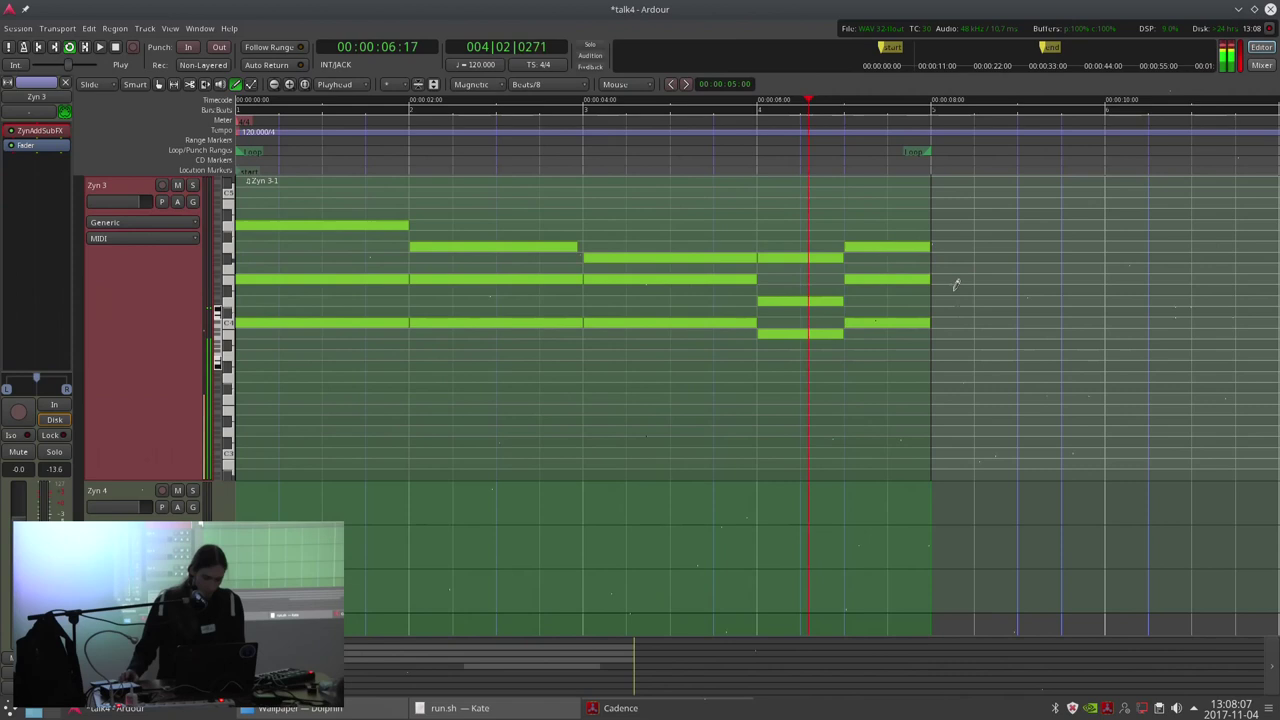
key(space)
Raise the B3 in the first half of bar 4 to C4 and audition it, playing from just before bar 3.
click(754, 114)
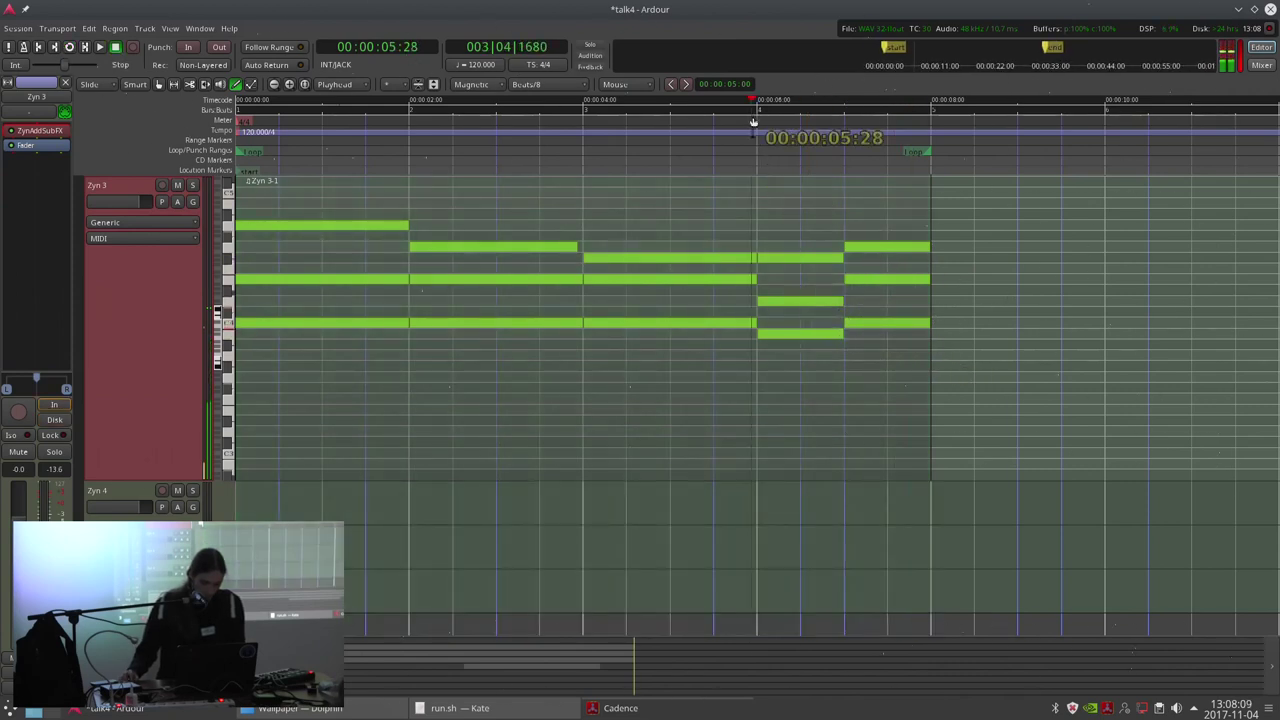
key(space)
click(795, 303)
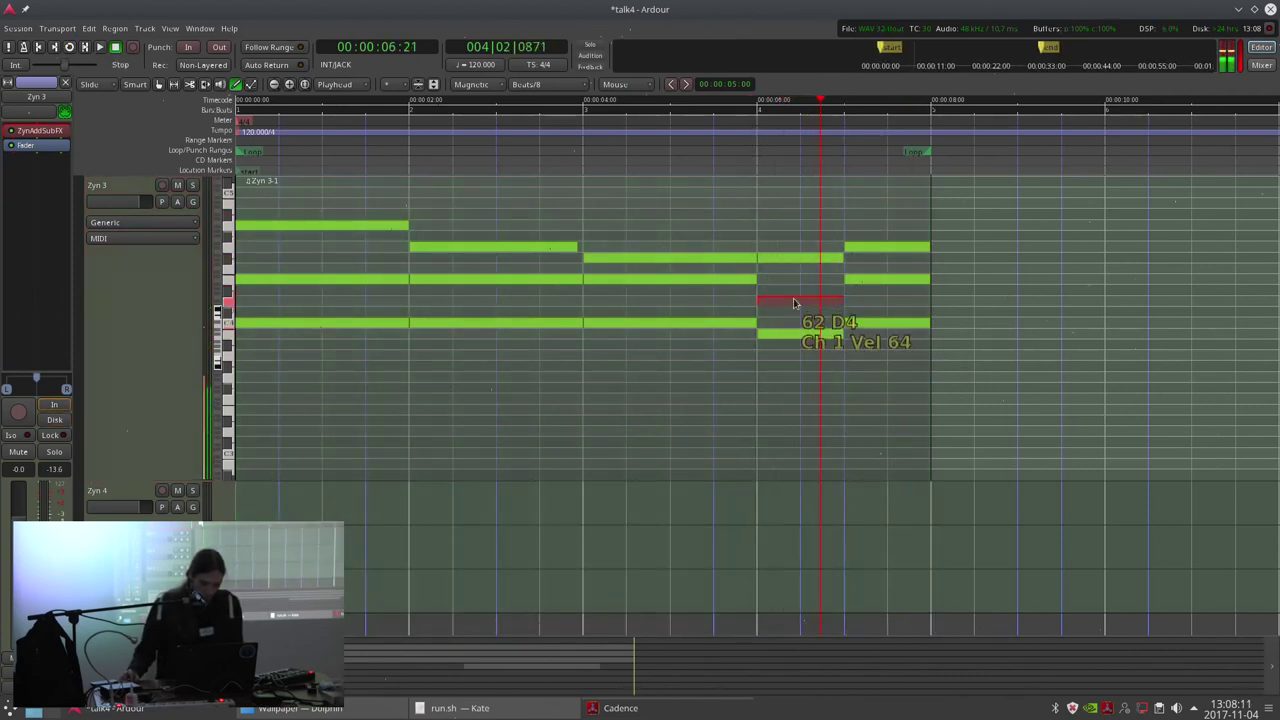
drag(788, 334, 786, 323)
click(744, 122)
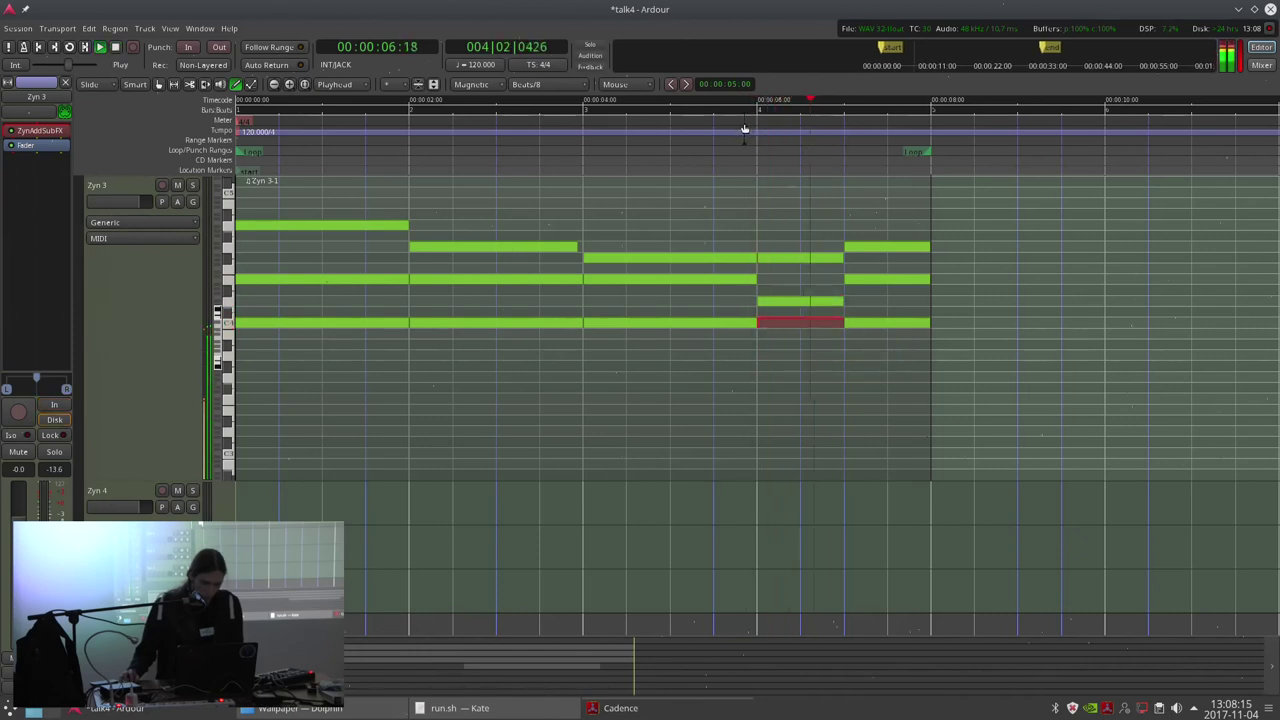
click(568, 108)
key(space)
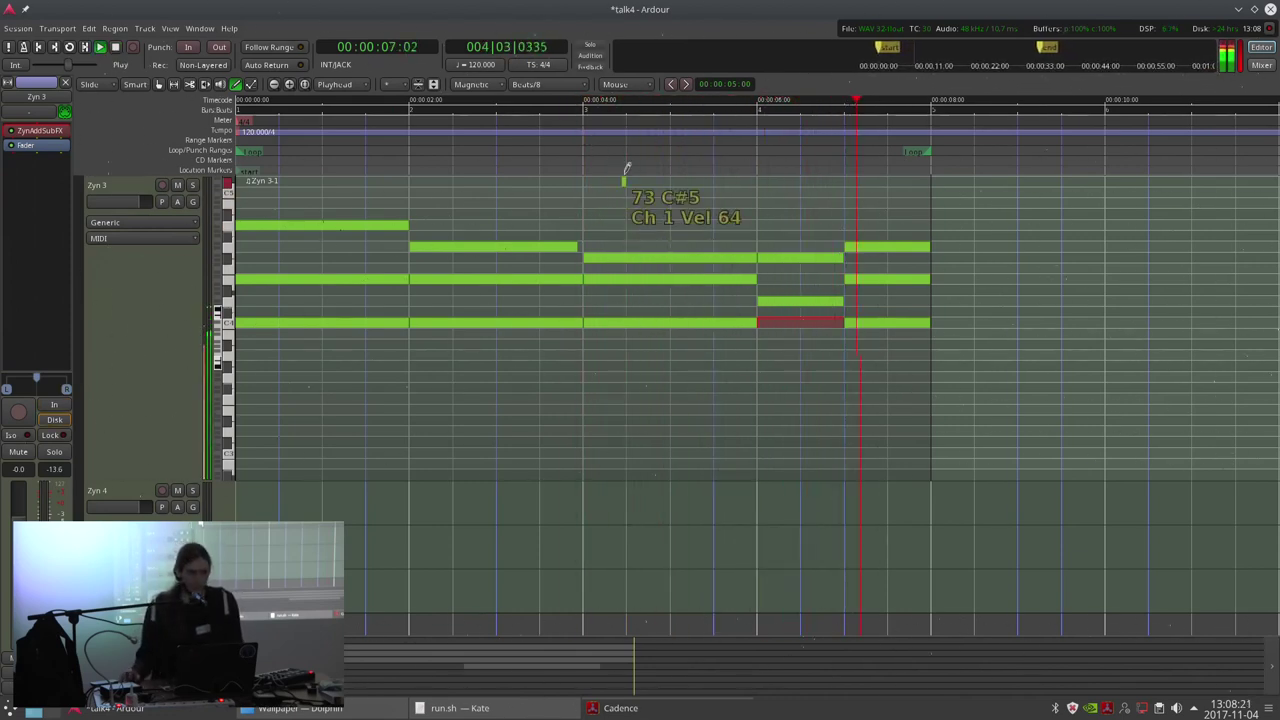
key(space)
In bar 4, end the G4 at beat 4, add a G#4 filling the last beat, and lower the second-half C4 to B3.
drag(927, 248, 886, 248)
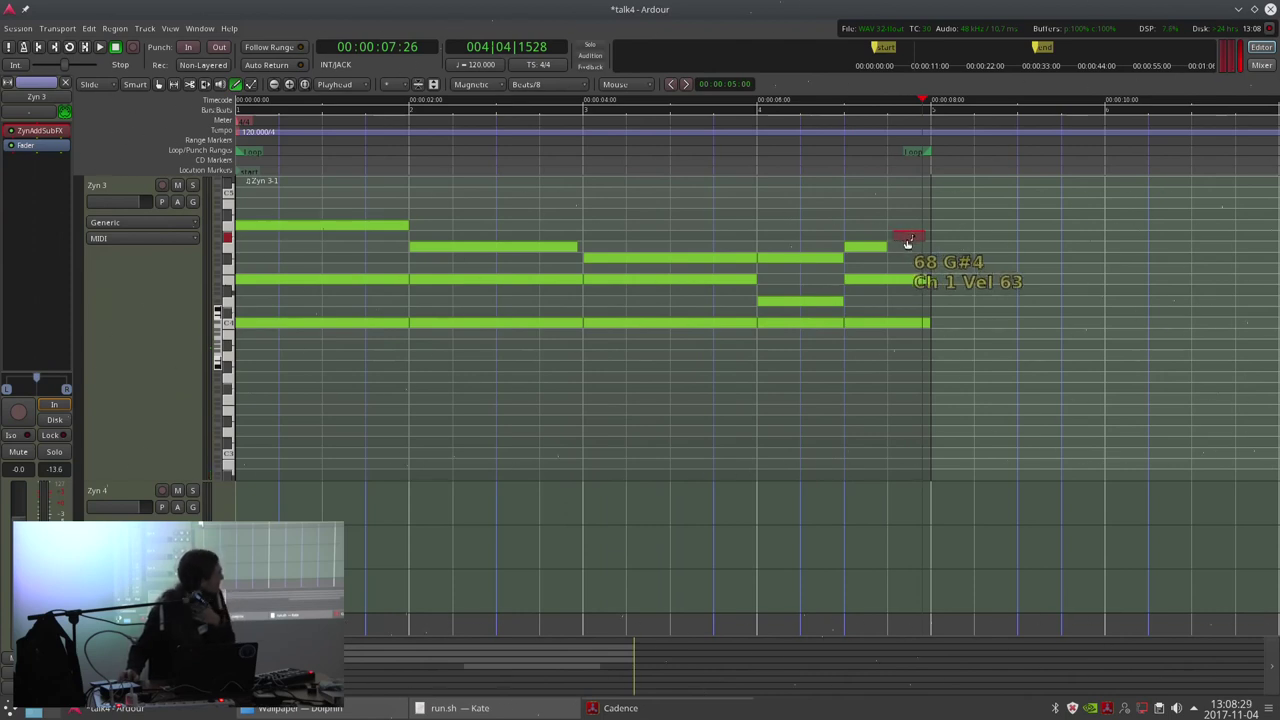
click(903, 324)
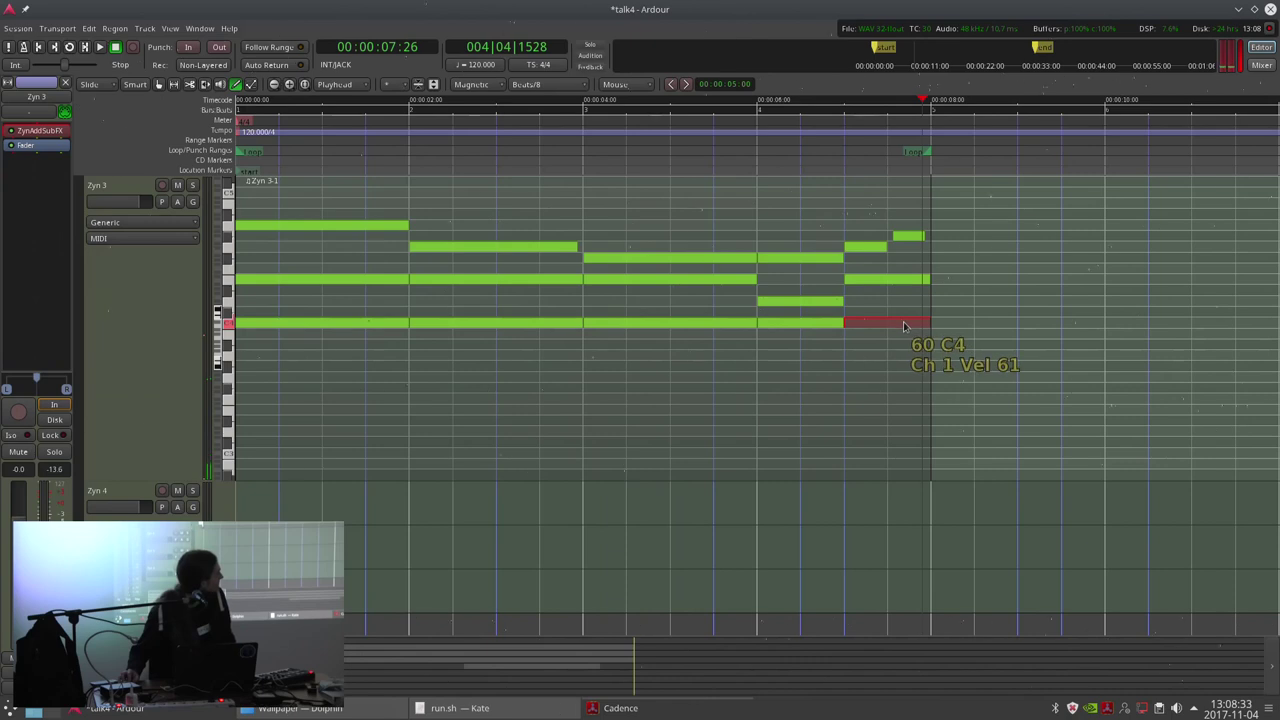
key(Down)
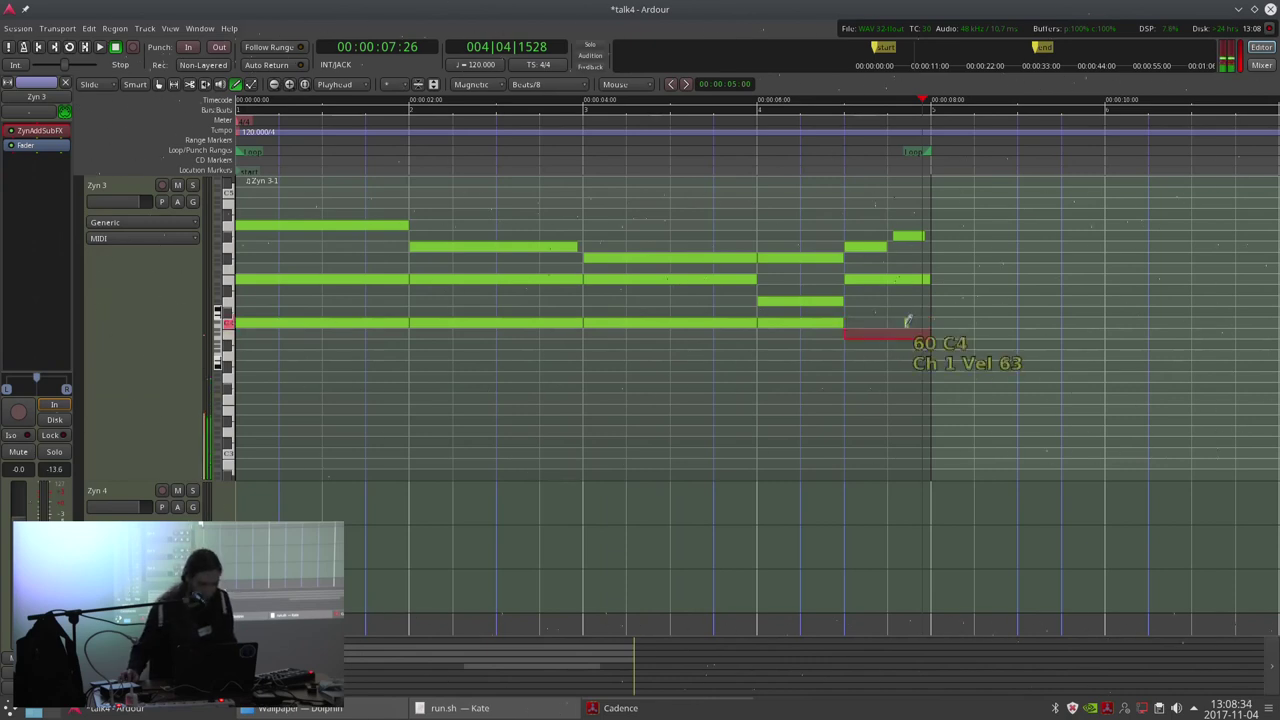
click(744, 127)
key(space)
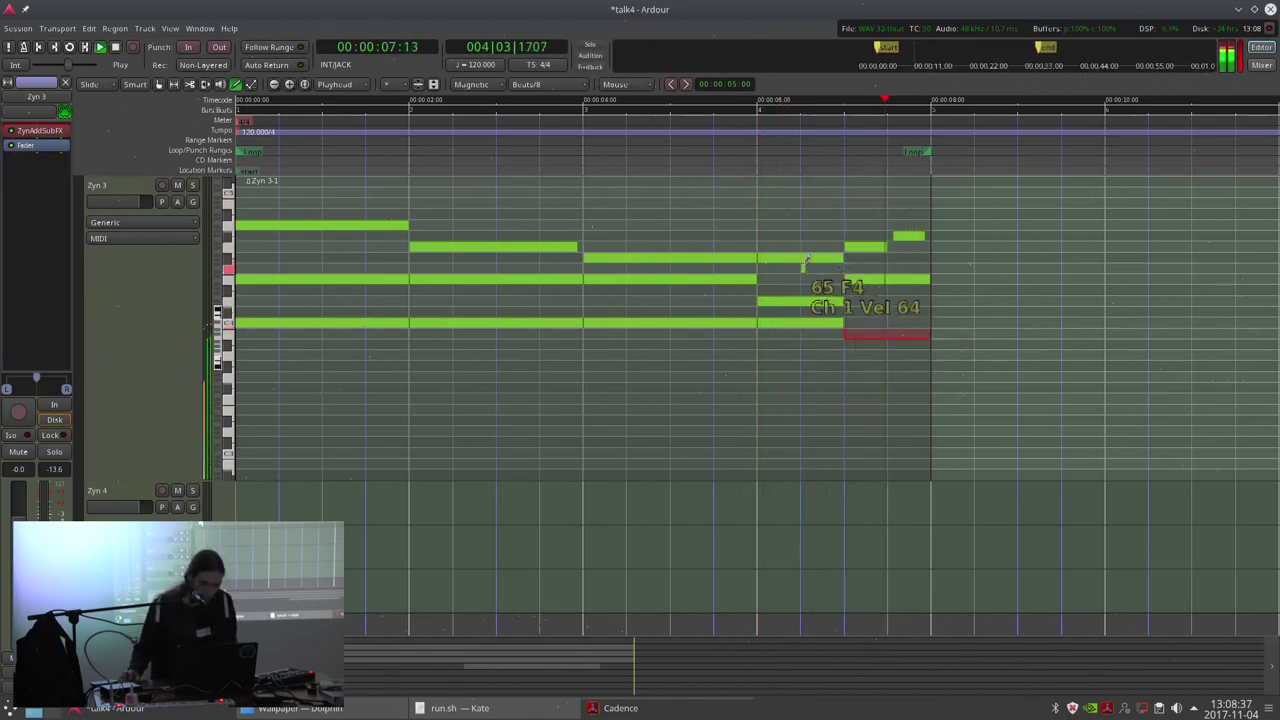
click(912, 235)
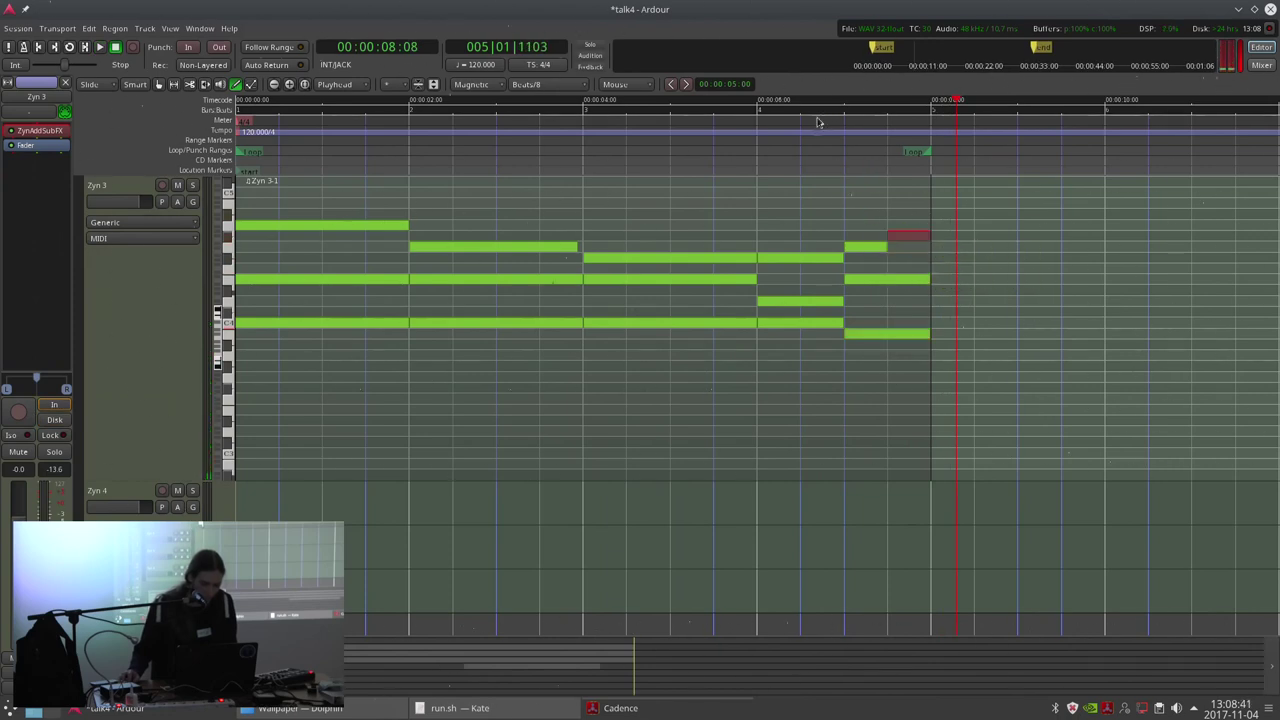
click(739, 130)
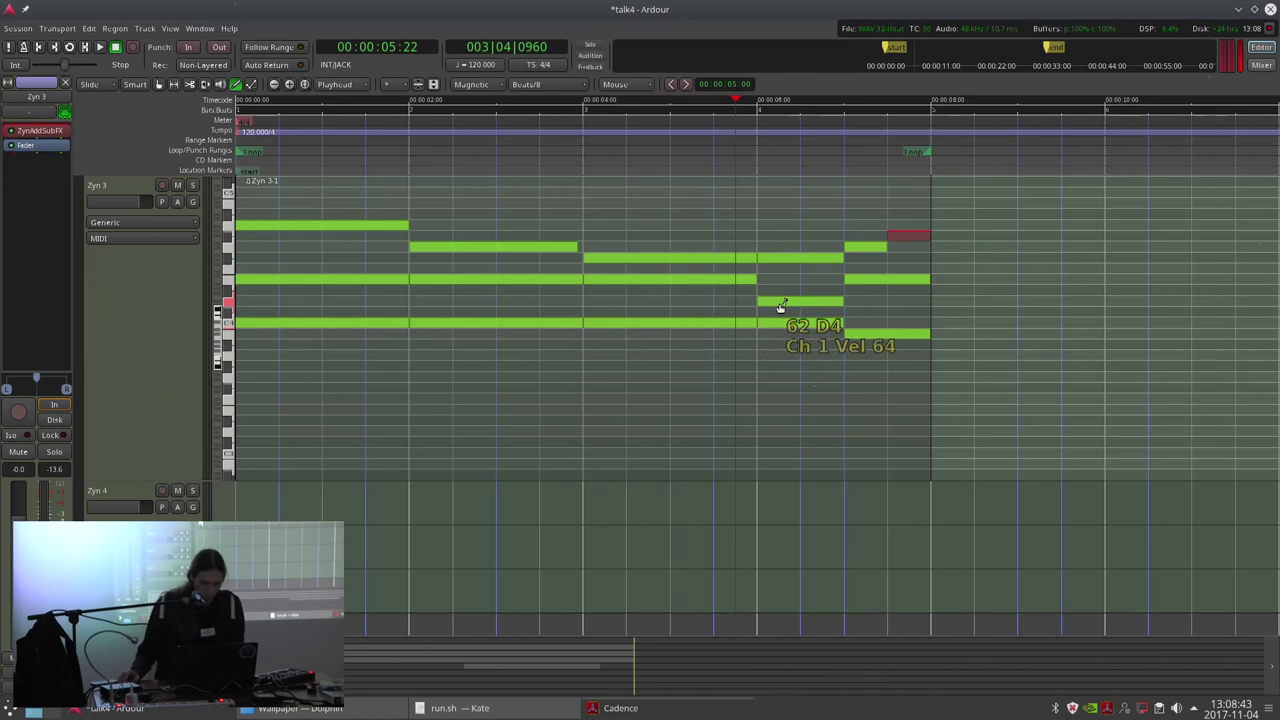
Enlarge the Bass track above the chords and play the mix from beat 3 of bar 3 through bar 4.
scroll(963, 287, up, 4)
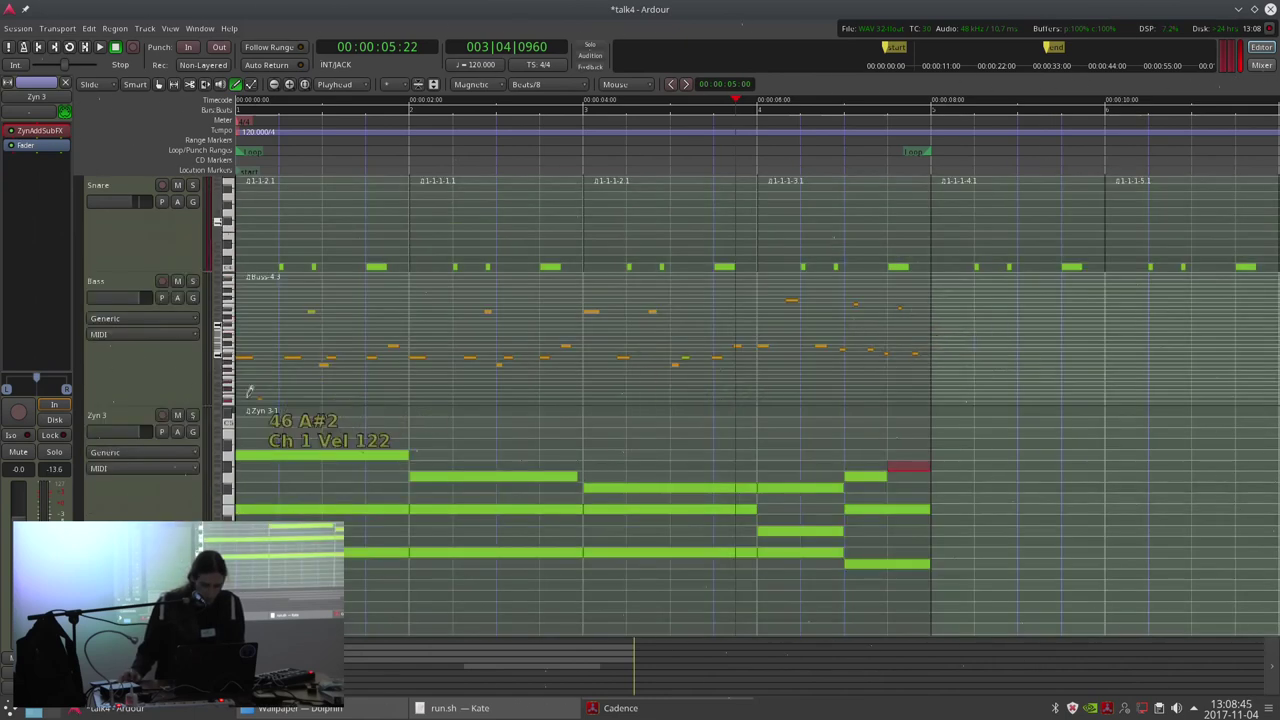
scroll(161, 498, up, 2)
drag(216, 418, 216, 407)
key(Left)
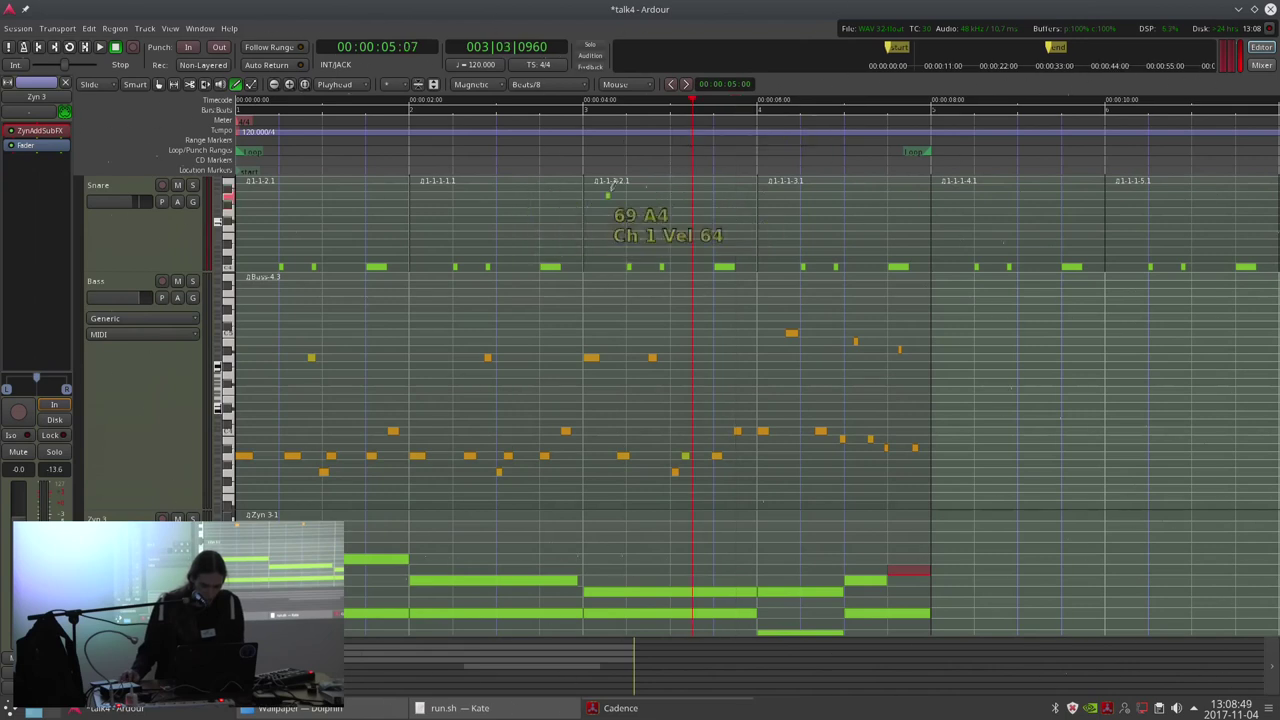
key(space)
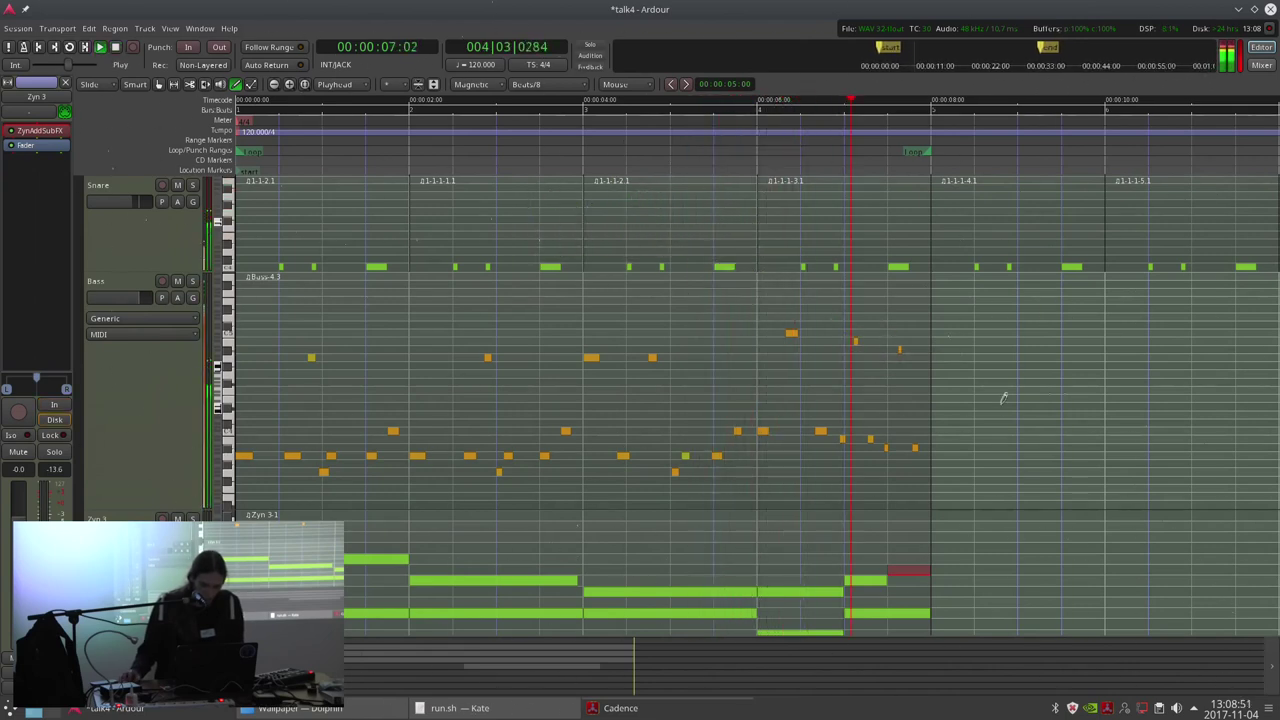
key(space)
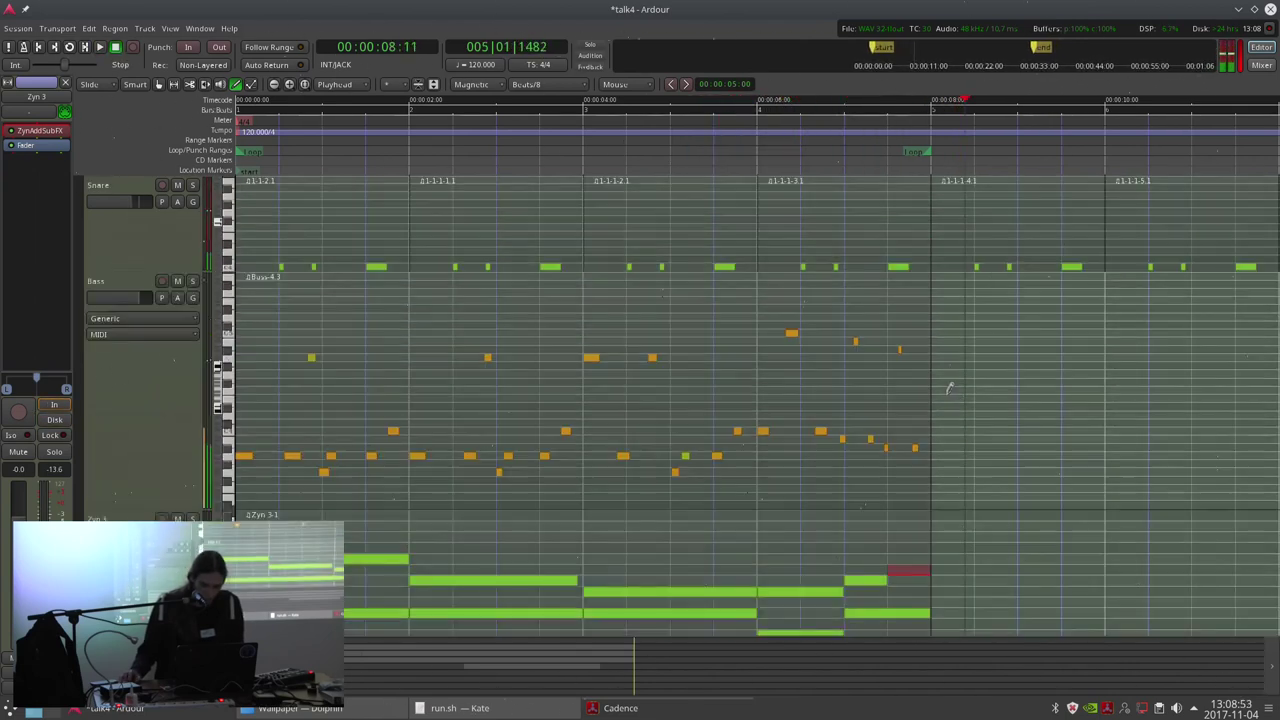
Place the playhead late in bar 3 and raise the last high bass note of bar 4 to E5.
scroll(951, 391, down, 5)
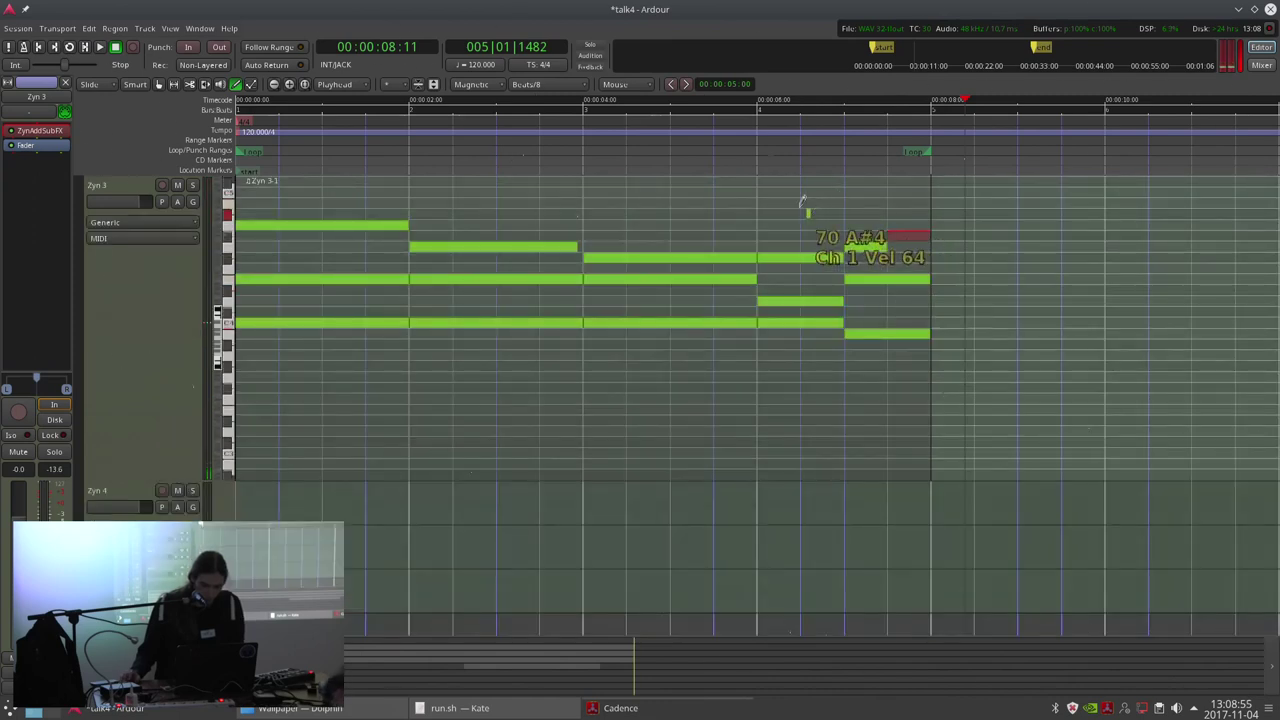
click(746, 110)
scroll(966, 268, up, 4)
shift+right_click(885, 219)
click(900, 254)
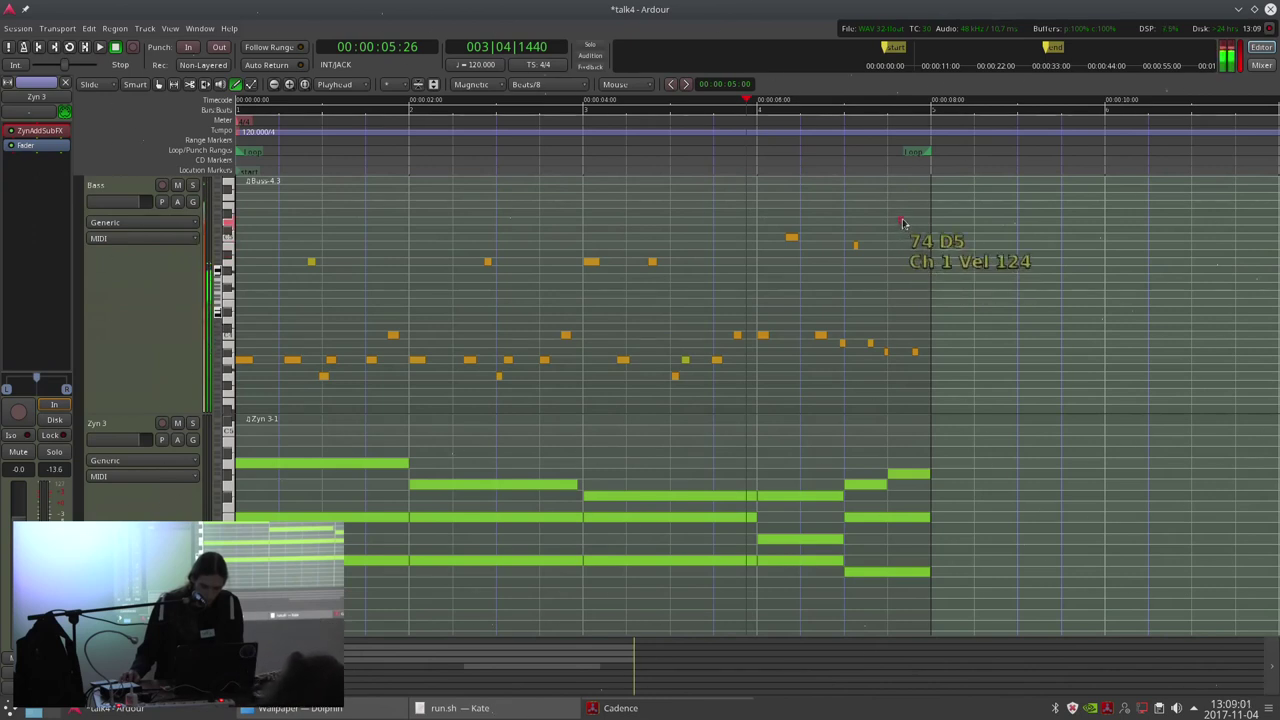
click(900, 206)
Play the mix from late in bar 3 through bar 4, stop, and select the bass line's final A#3.
key(space)
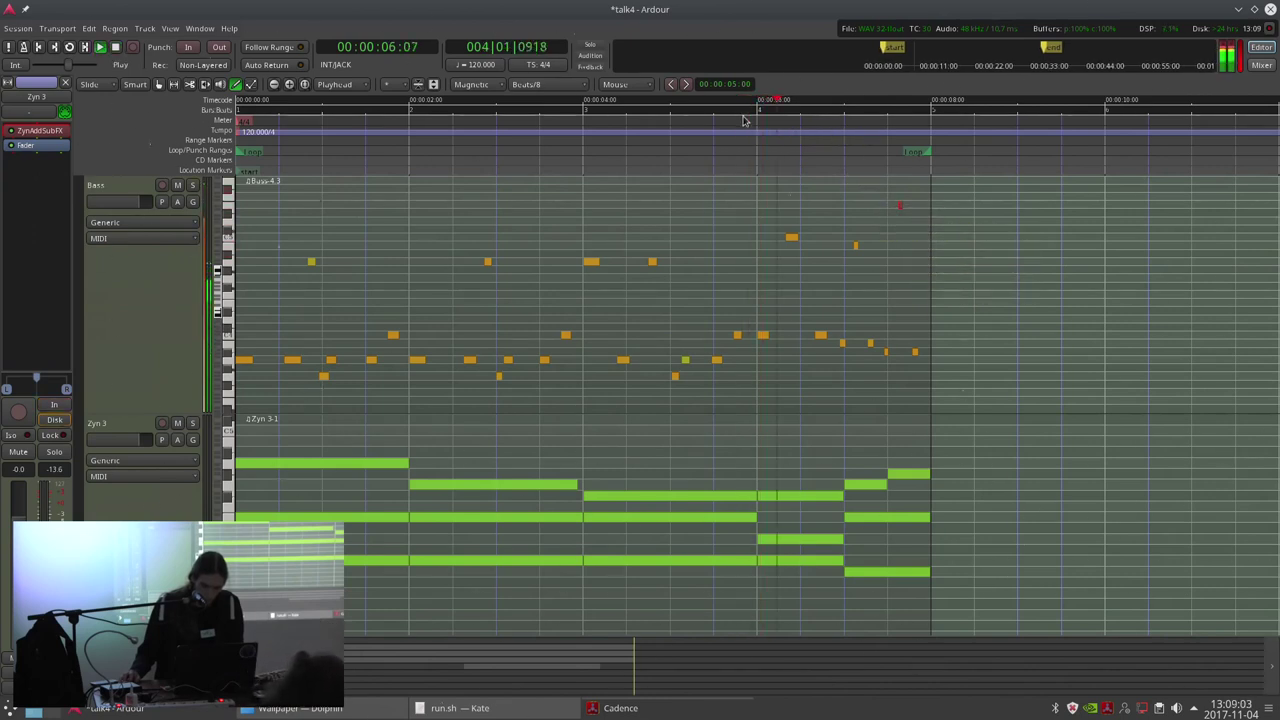
click(929, 349)
key(space)
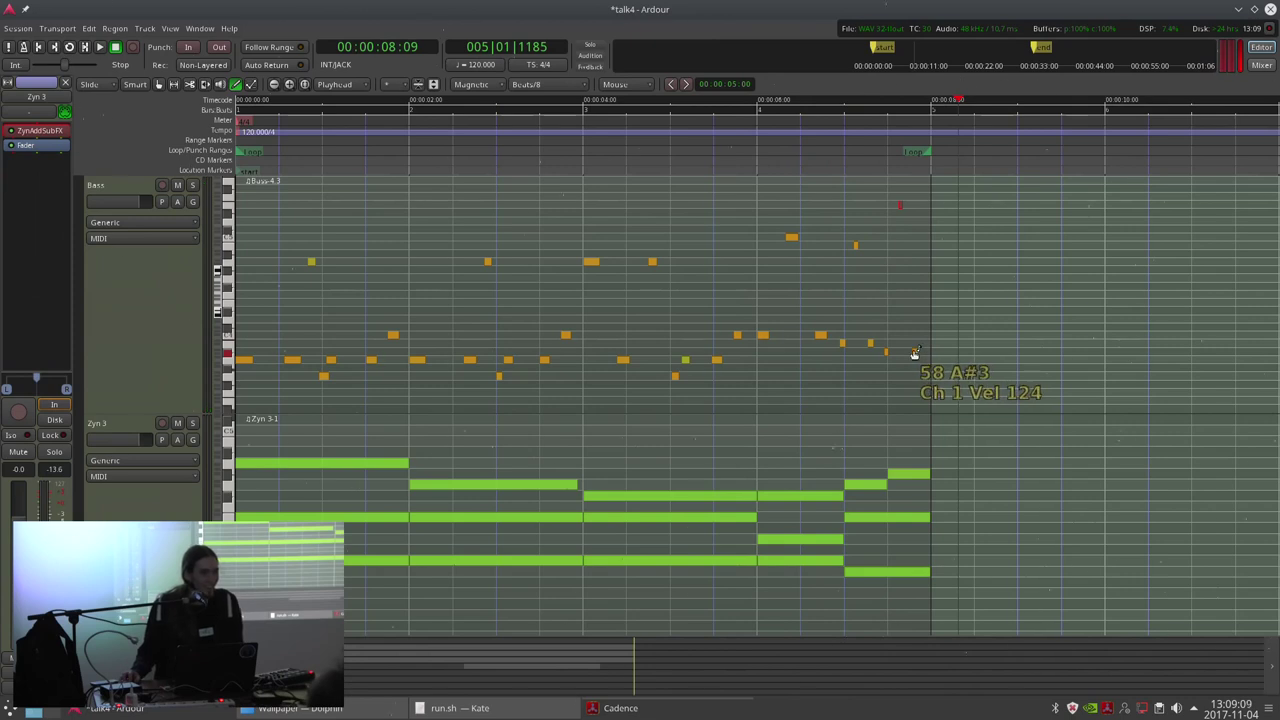
click(916, 352)
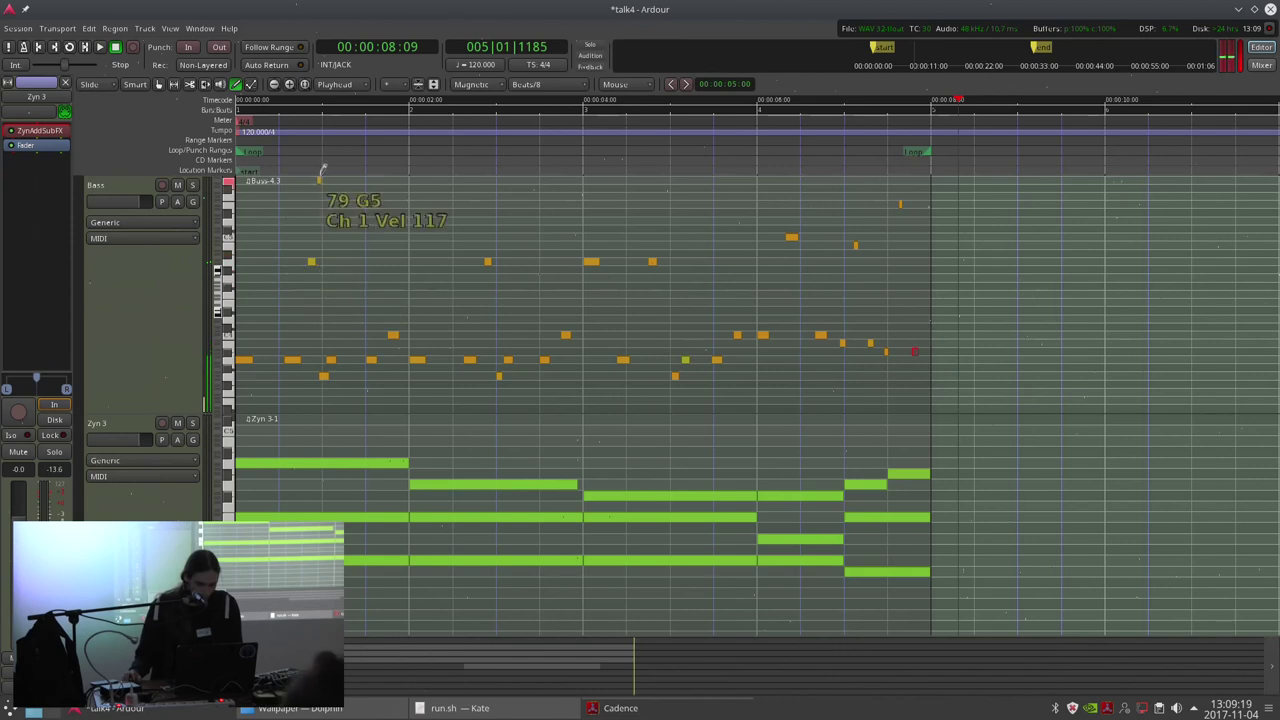
Return the playhead to the start, solo and select the Zyn 3 track, and switch to Grab mode.
key(Home)
click(134, 509)
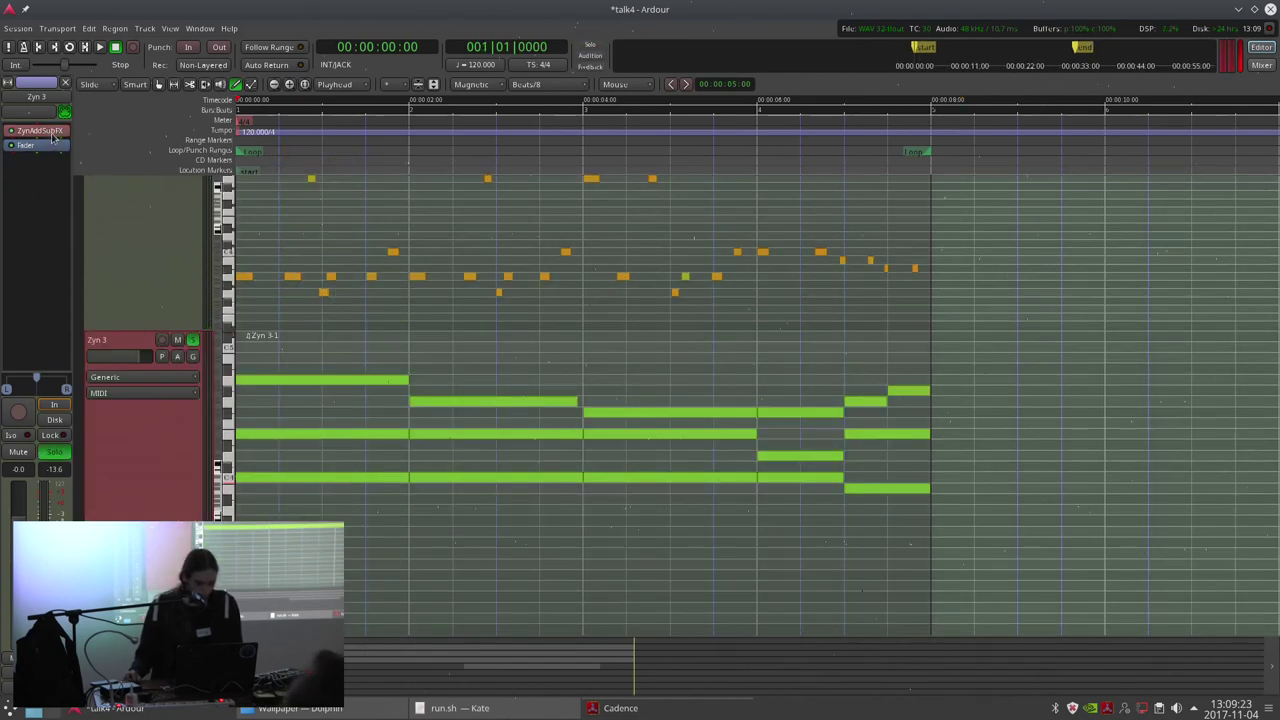
key(g)
click(375, 487)
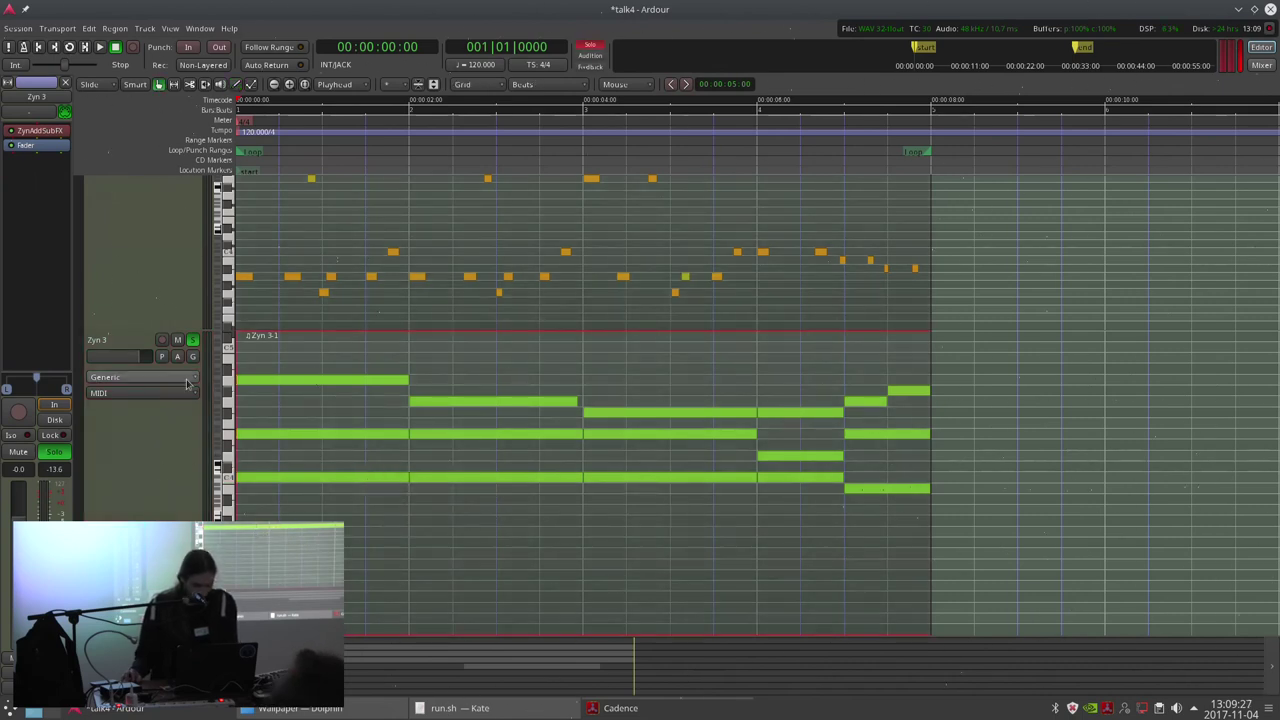
click(136, 434)
Look through the instrument banks in Zyn 3's ZynAddSubFX and close the plugin window.
double_click(45, 133)
drag(281, 57, 423, 92)
click(313, 229)
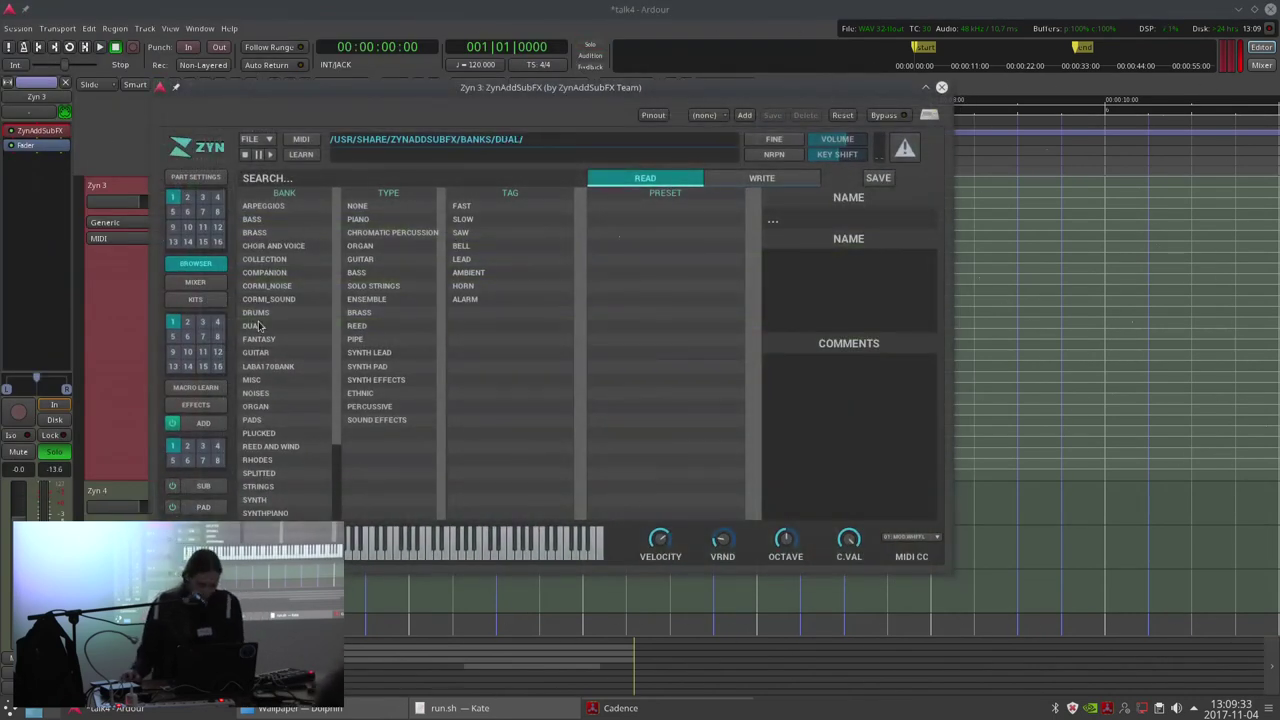
click(941, 87)
Loop the soloed Zyn 3 chord progression from the start.
key(space)
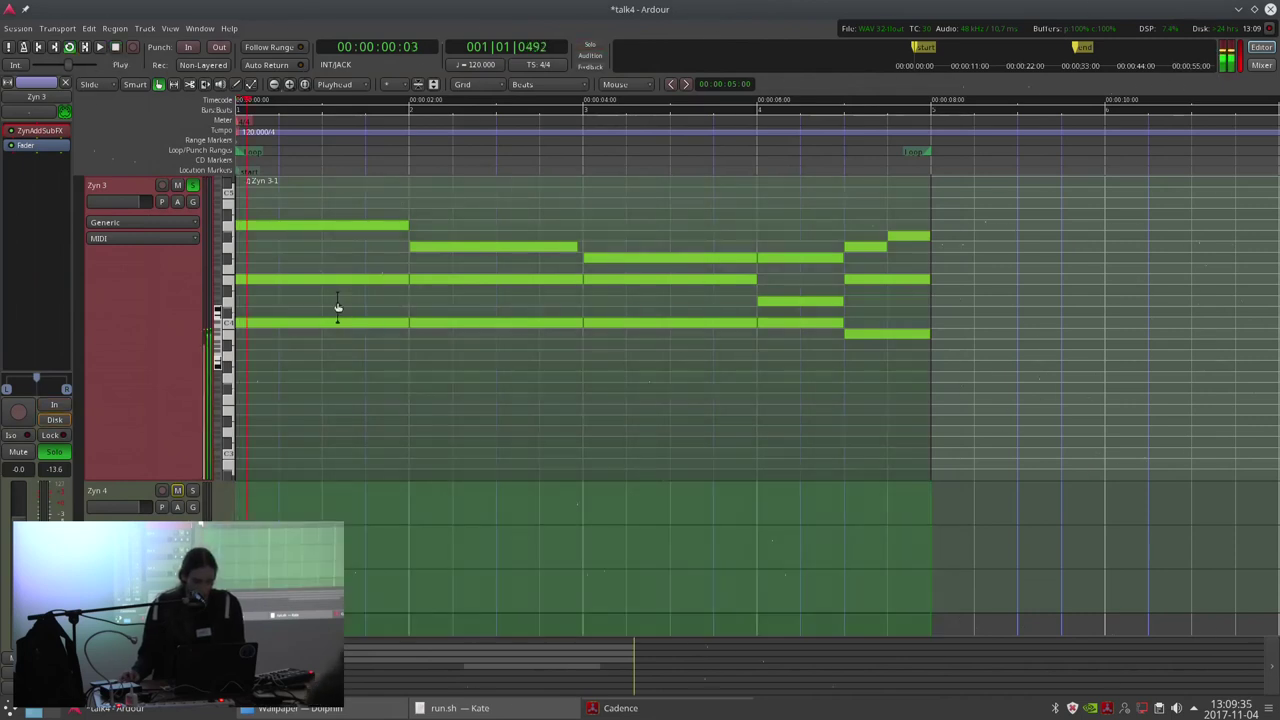
key(alt+Tab)
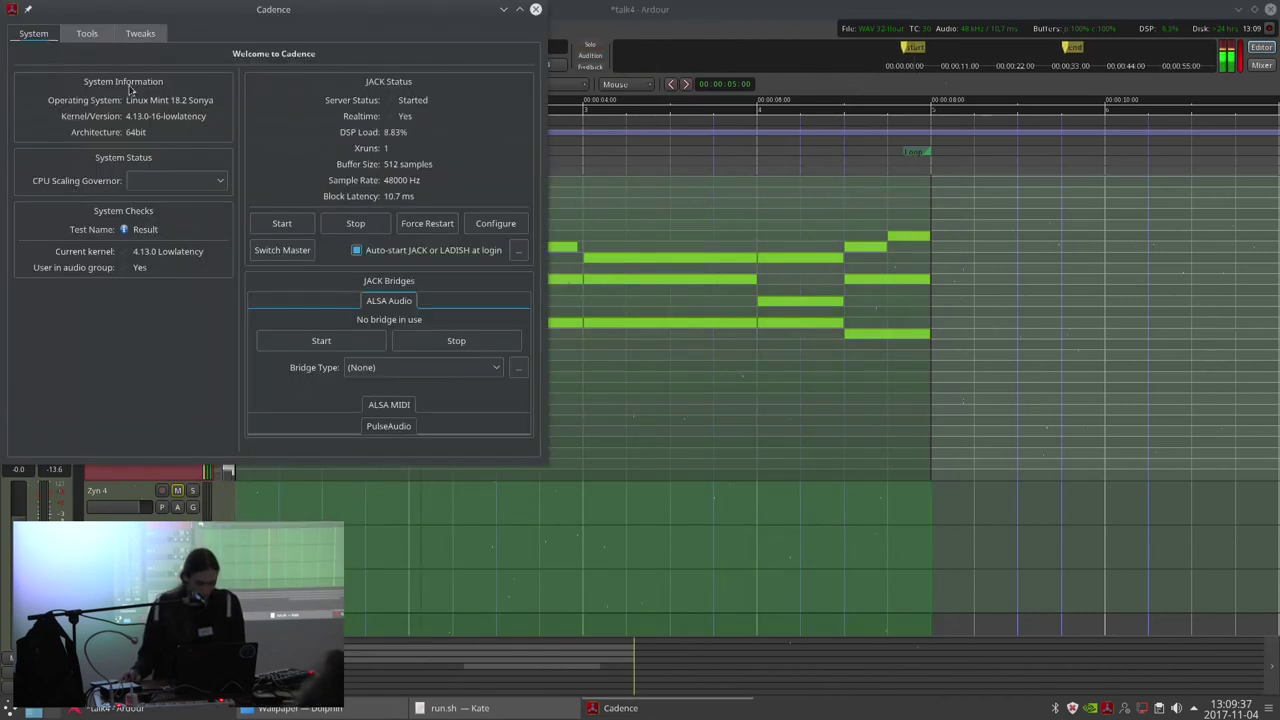
key(alt+Tab)
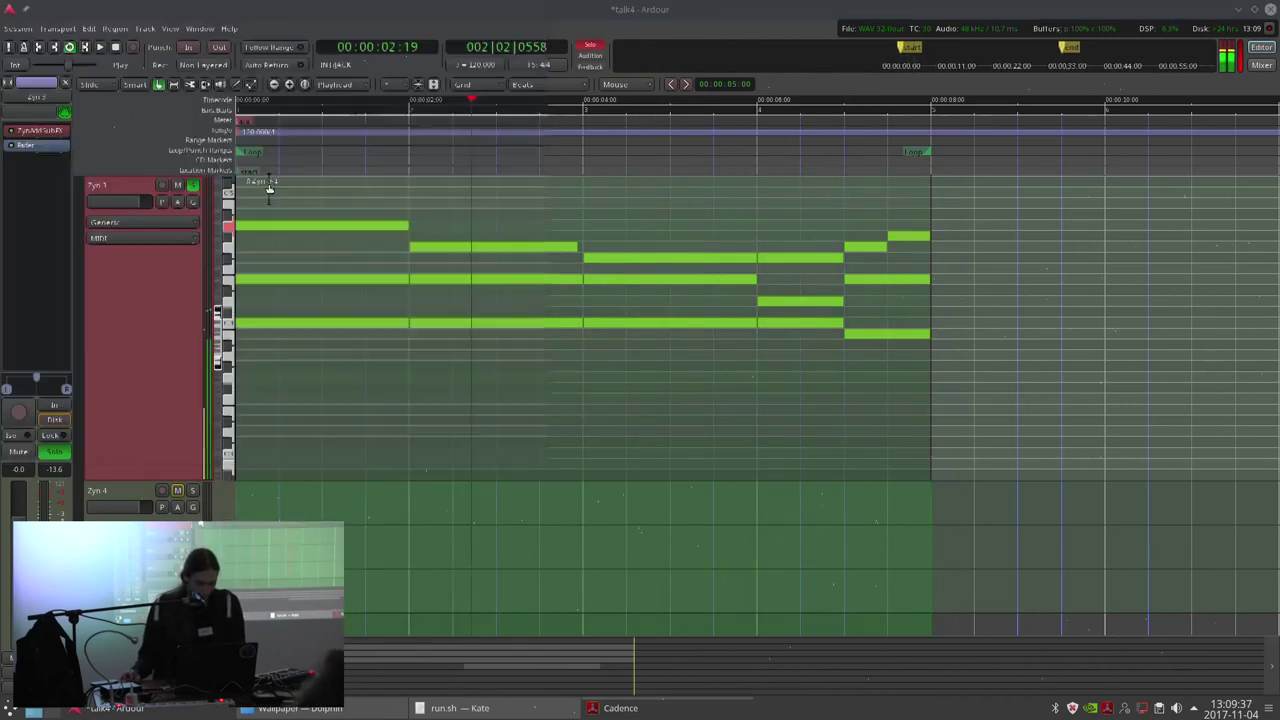
In Zyn 3's ADD synth, set voice 1's unison size to 14 and lower its detune.
double_click(35, 131)
click(201, 423)
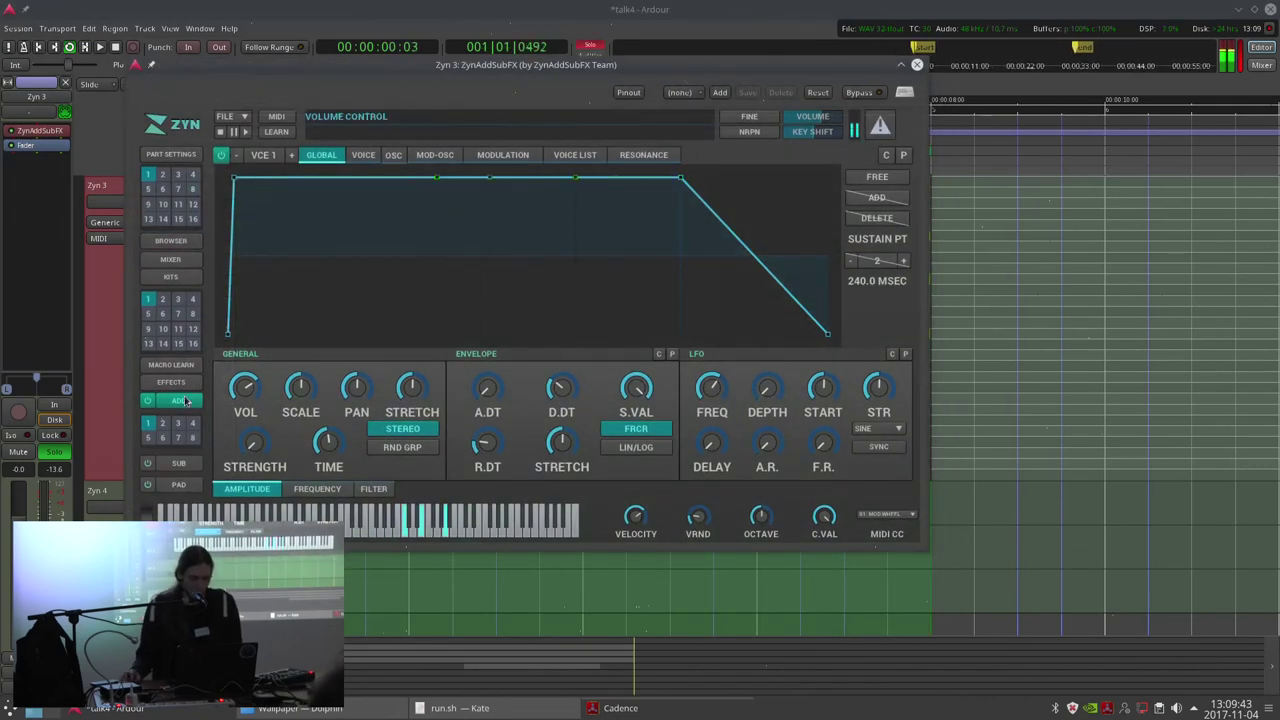
click(497, 156)
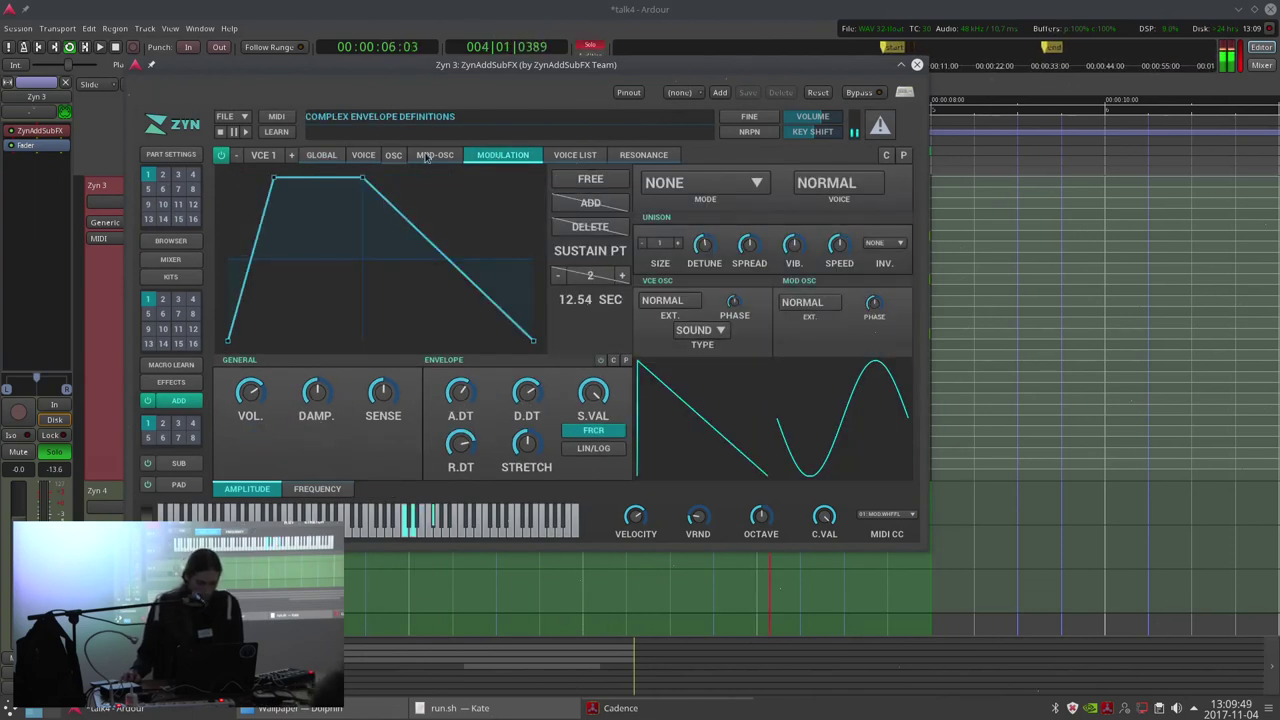
click(677, 245)
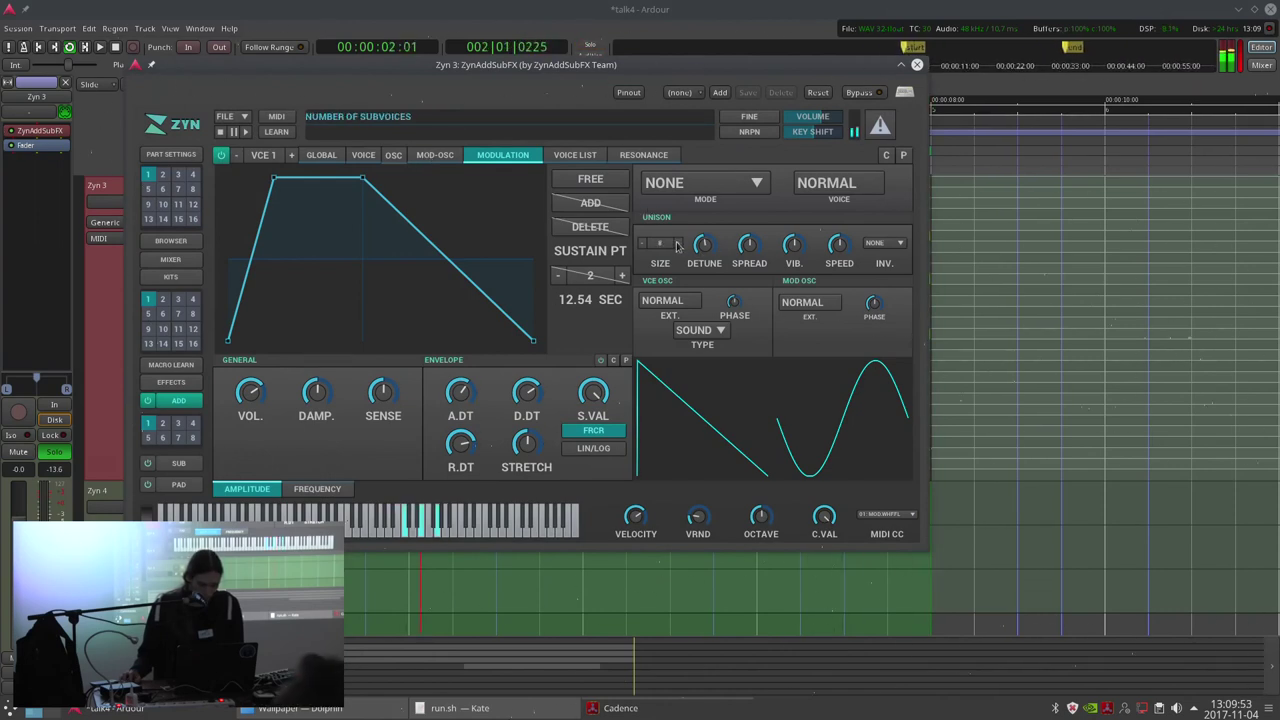
drag(703, 249, 702, 265)
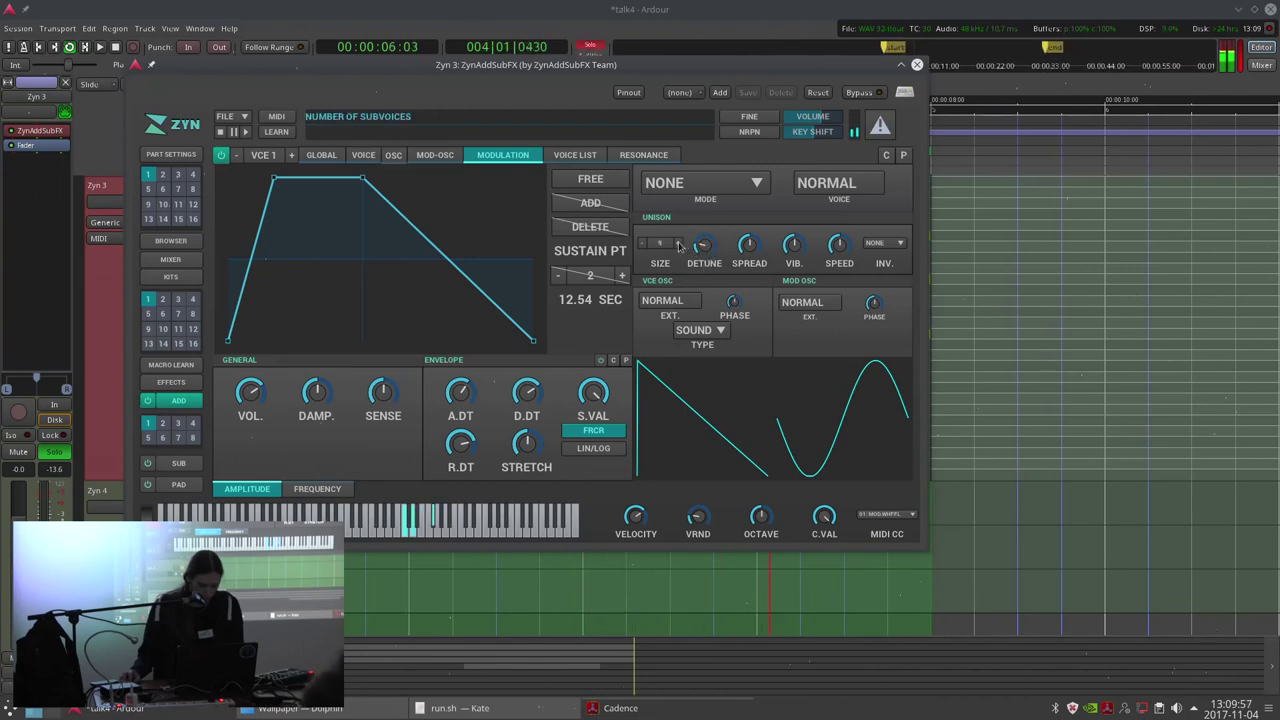
scroll(678, 246, up, 2)
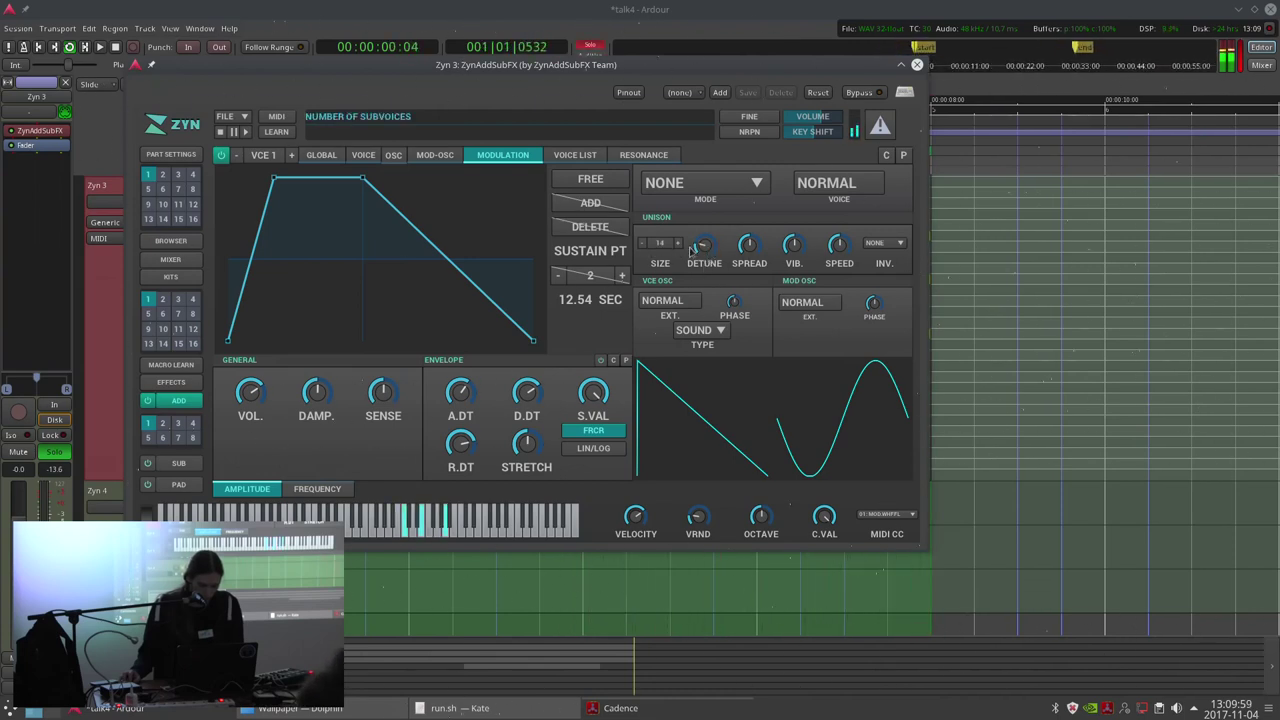
Enable voice 1's amplitude envelope with an attack of 49, and lengthen the global amplitude release for a 2.074 sec envelope.
click(363, 155)
click(318, 490)
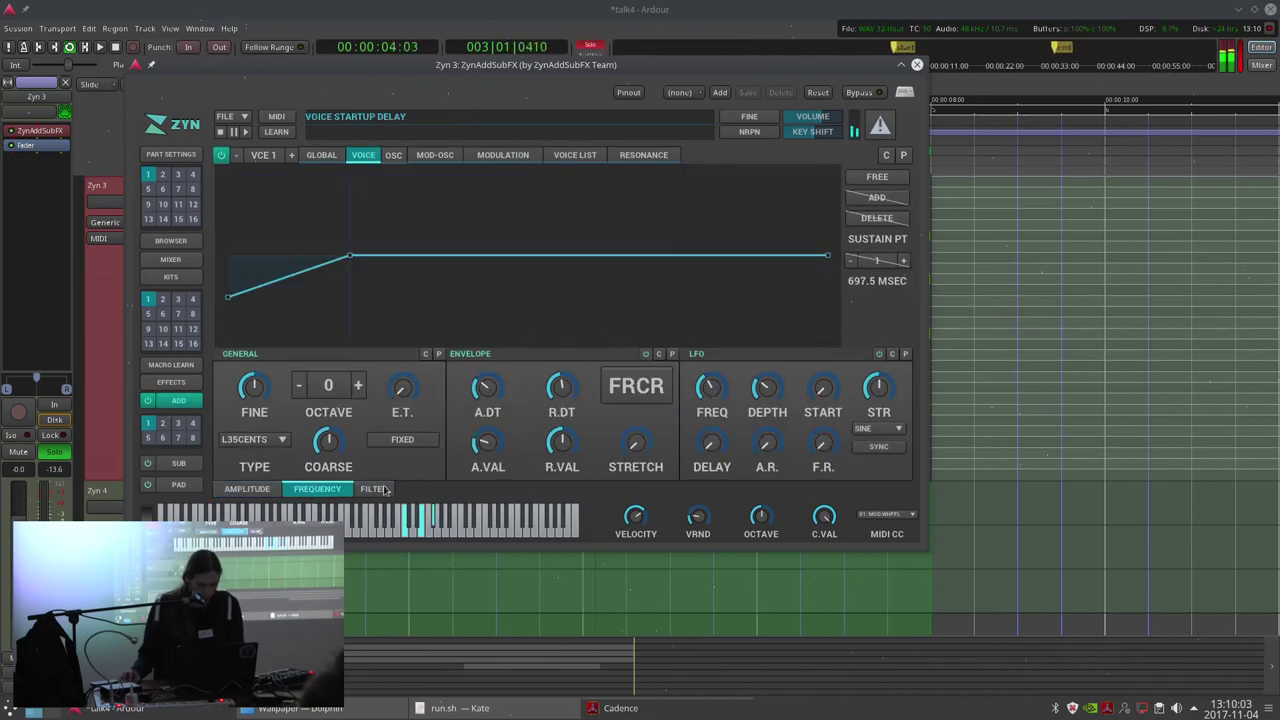
click(247, 489)
click(646, 354)
drag(499, 394, 496, 396)
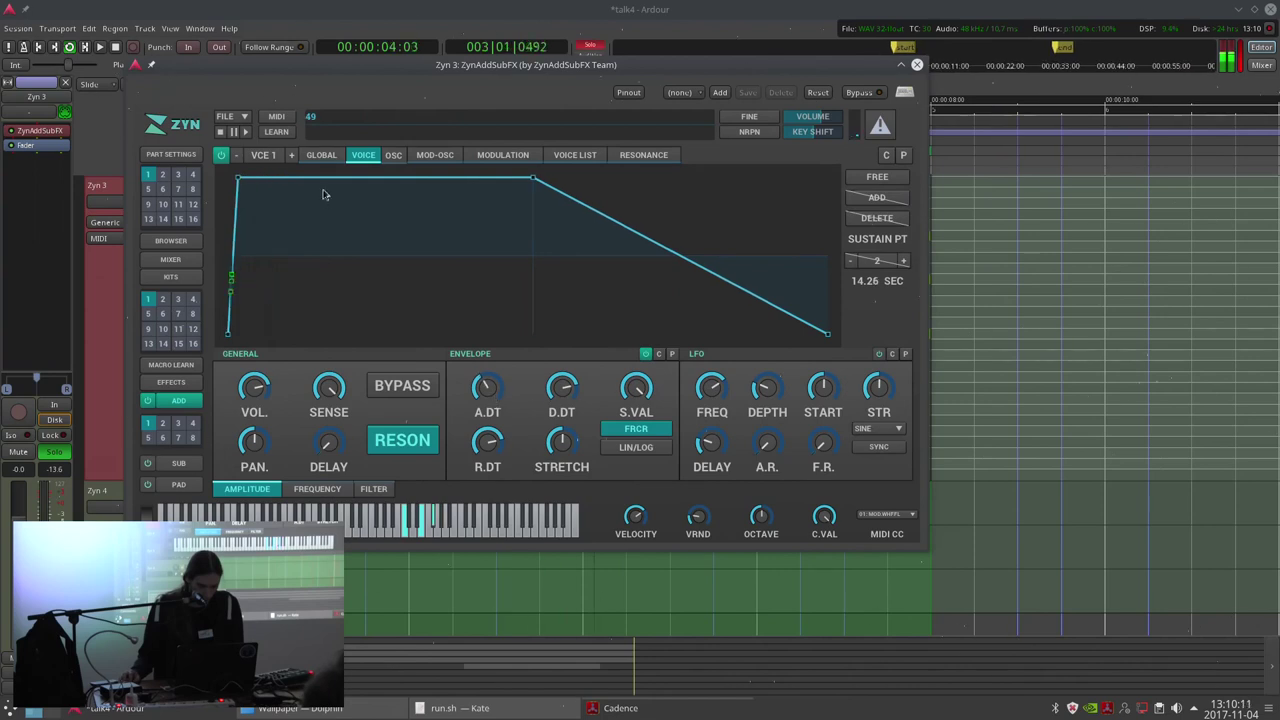
click(321, 155)
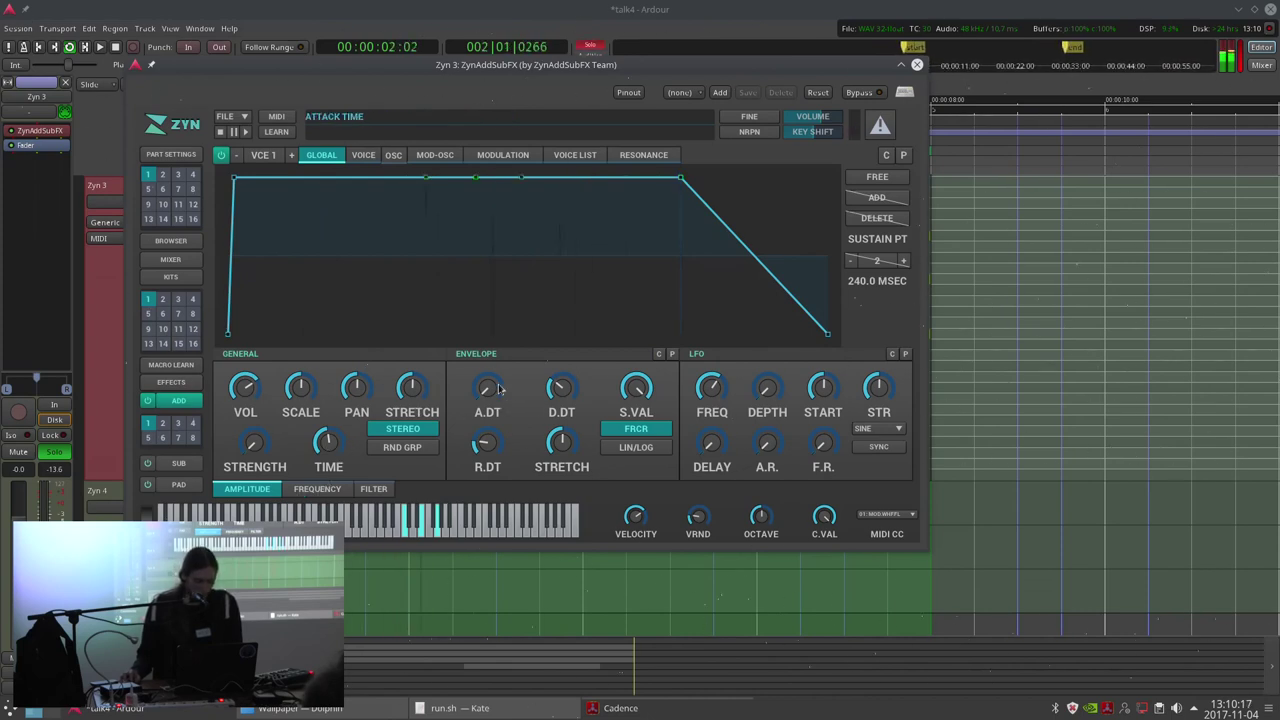
drag(491, 451, 514, 388)
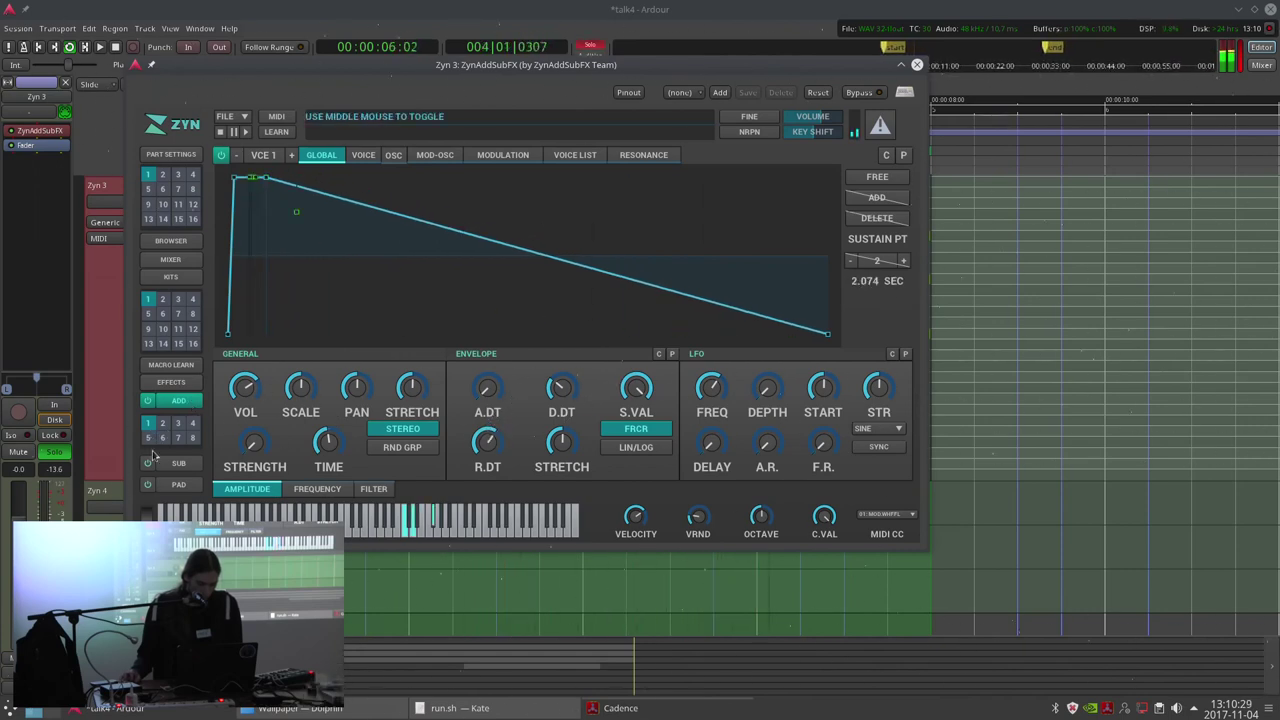
Add a Reverb as the first insertion effect in ZynAddSubFX and assign it to Part1.
click(171, 382)
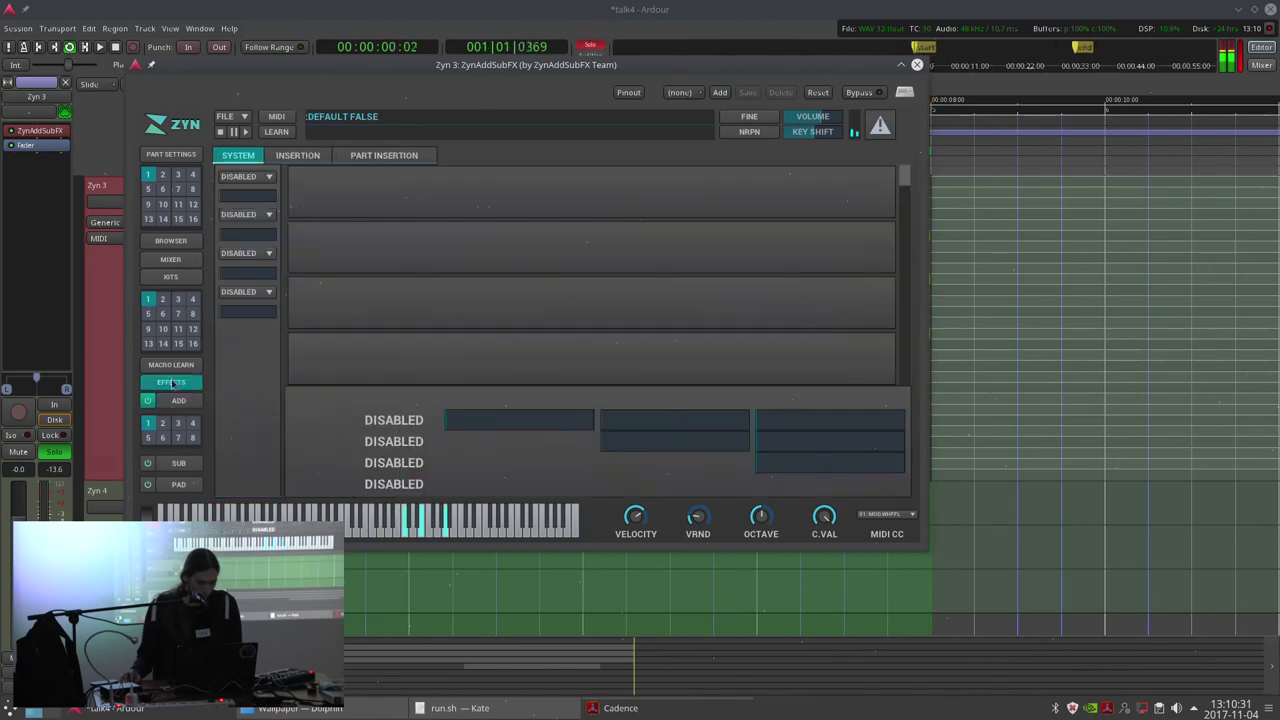
click(383, 155)
click(268, 178)
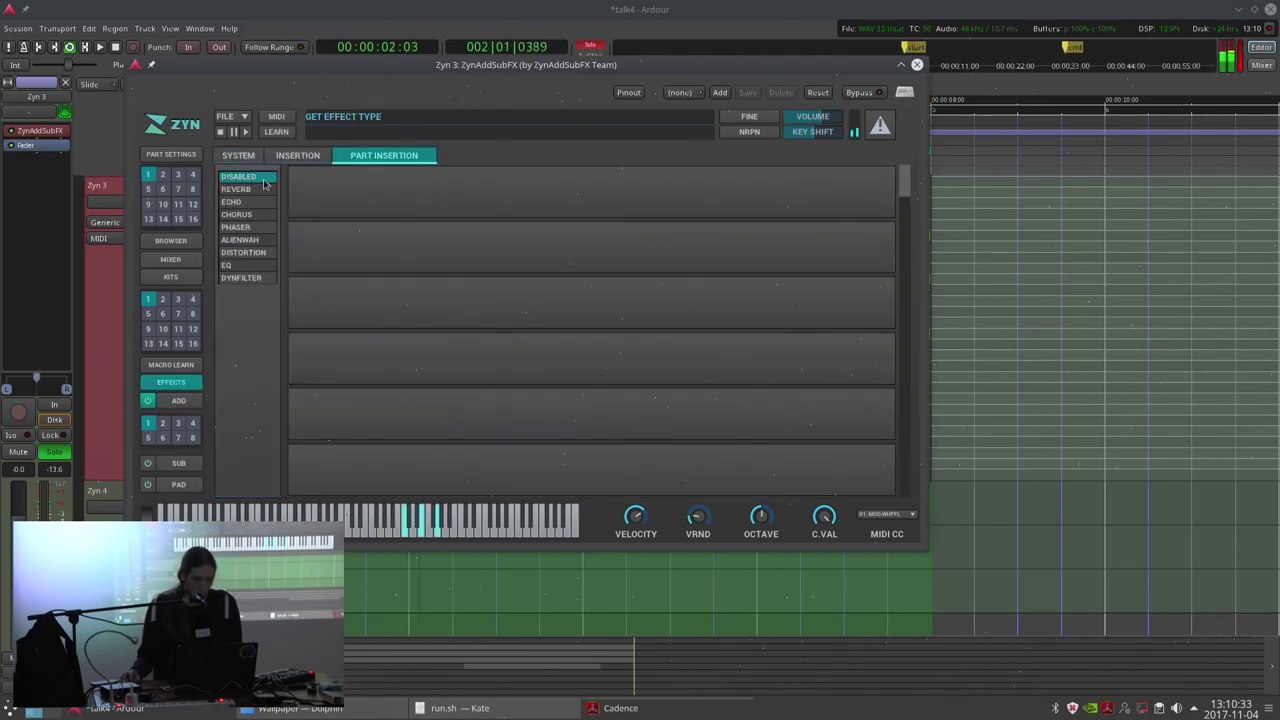
click(320, 190)
click(298, 156)
click(270, 184)
click(245, 213)
click(256, 176)
click(257, 180)
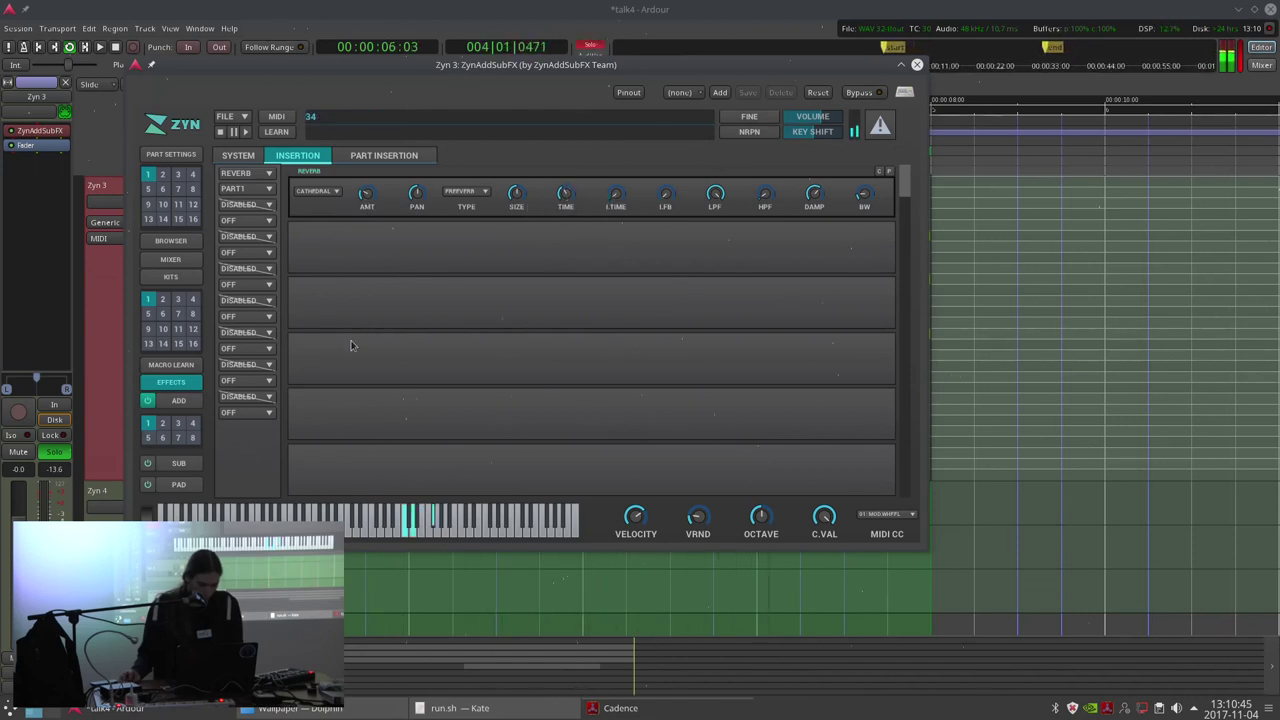
Fine-tune the cutoff and Q of the ADD synth's global LP2 filter, close the plugin, and stop playback.
click(172, 400)
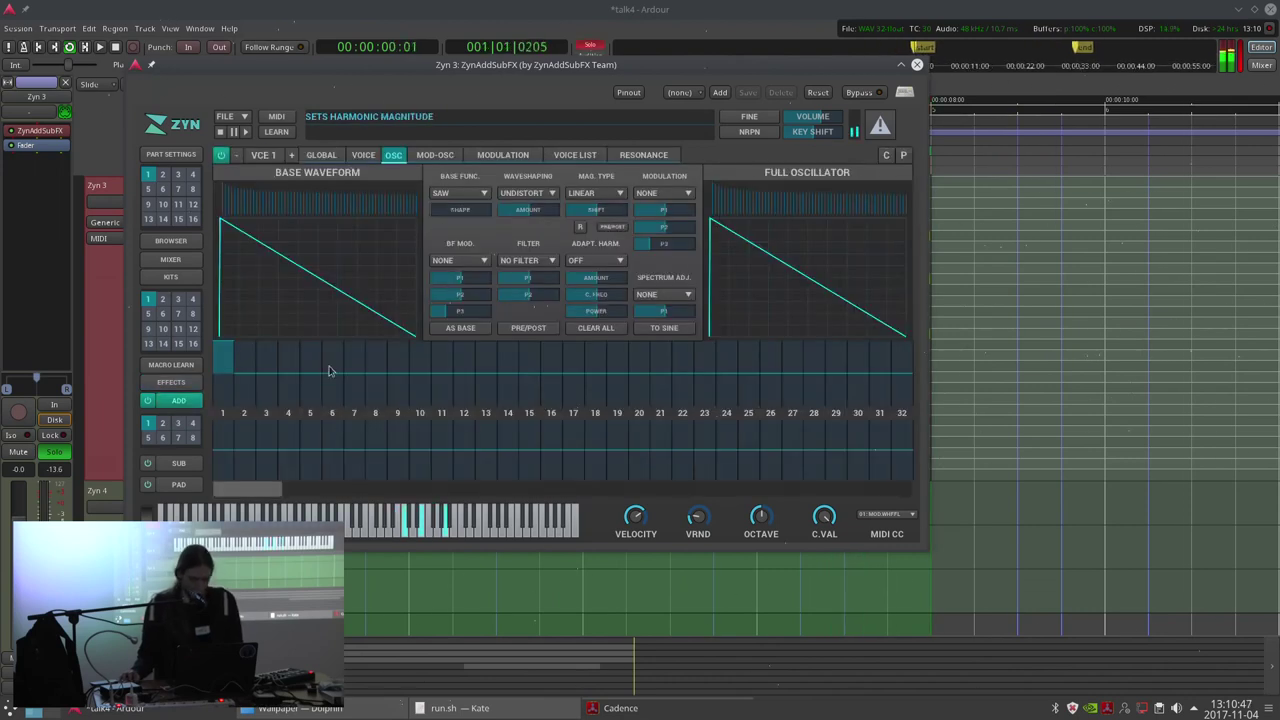
click(321, 155)
click(373, 488)
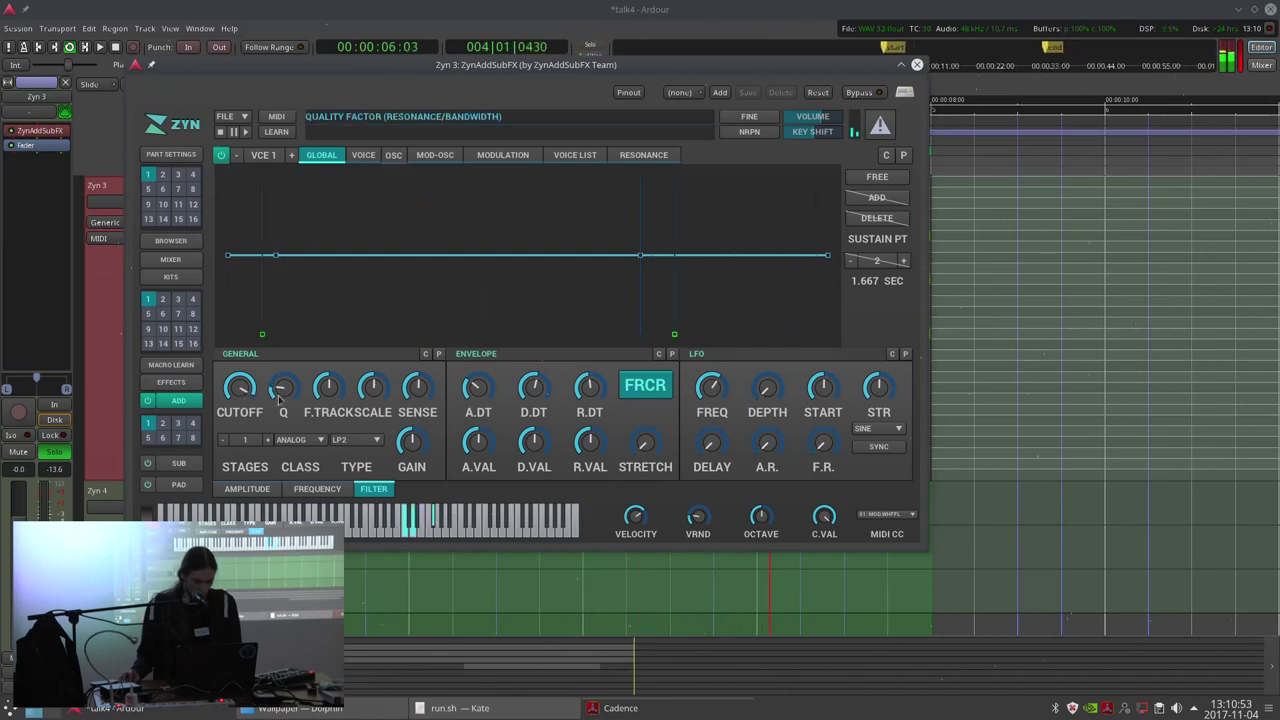
drag(244, 393, 239, 397)
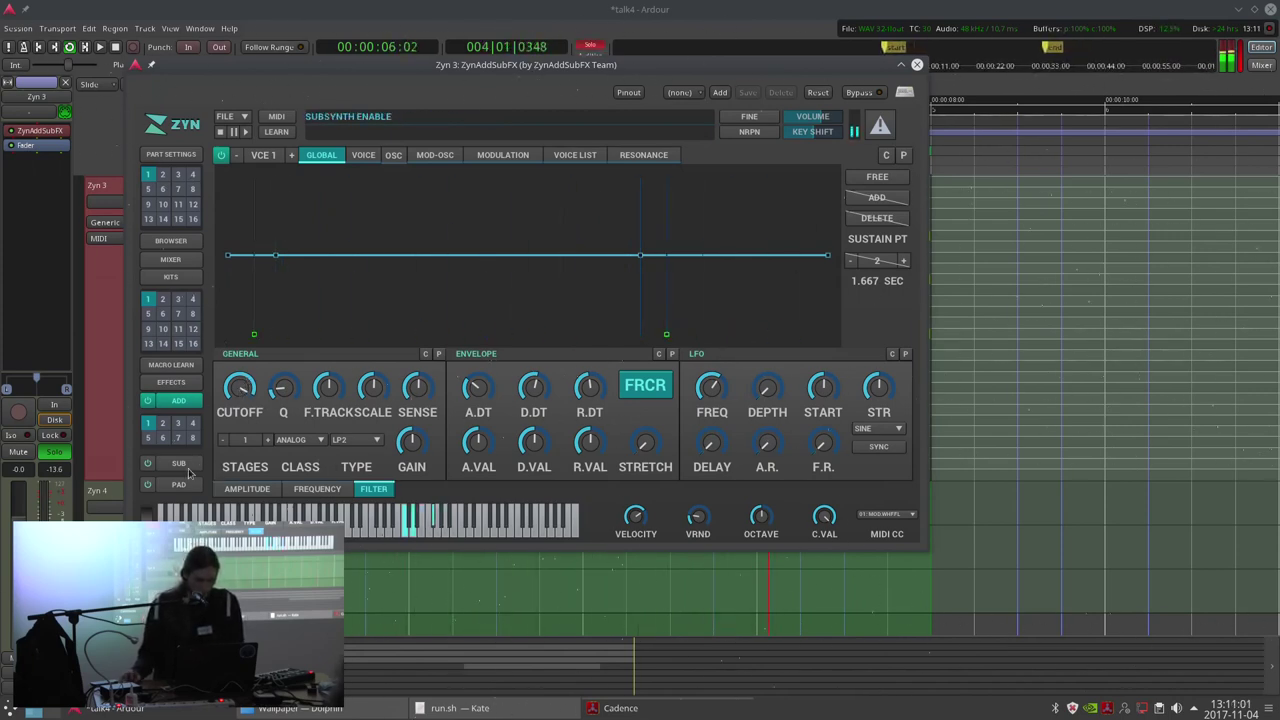
click(916, 66)
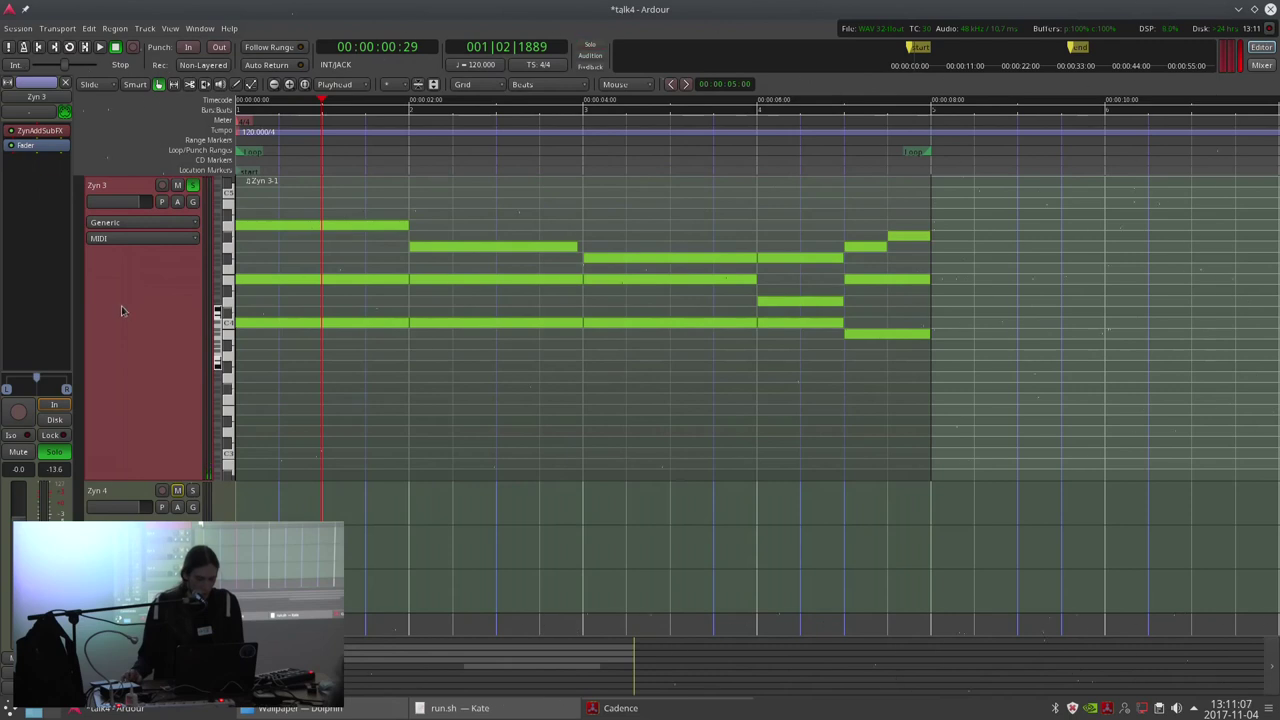
Insert the Calf Sidechain Compressor plugin after the fader on the Zyn 3 track.
right_click(45, 152)
mouse_move(135, 163)
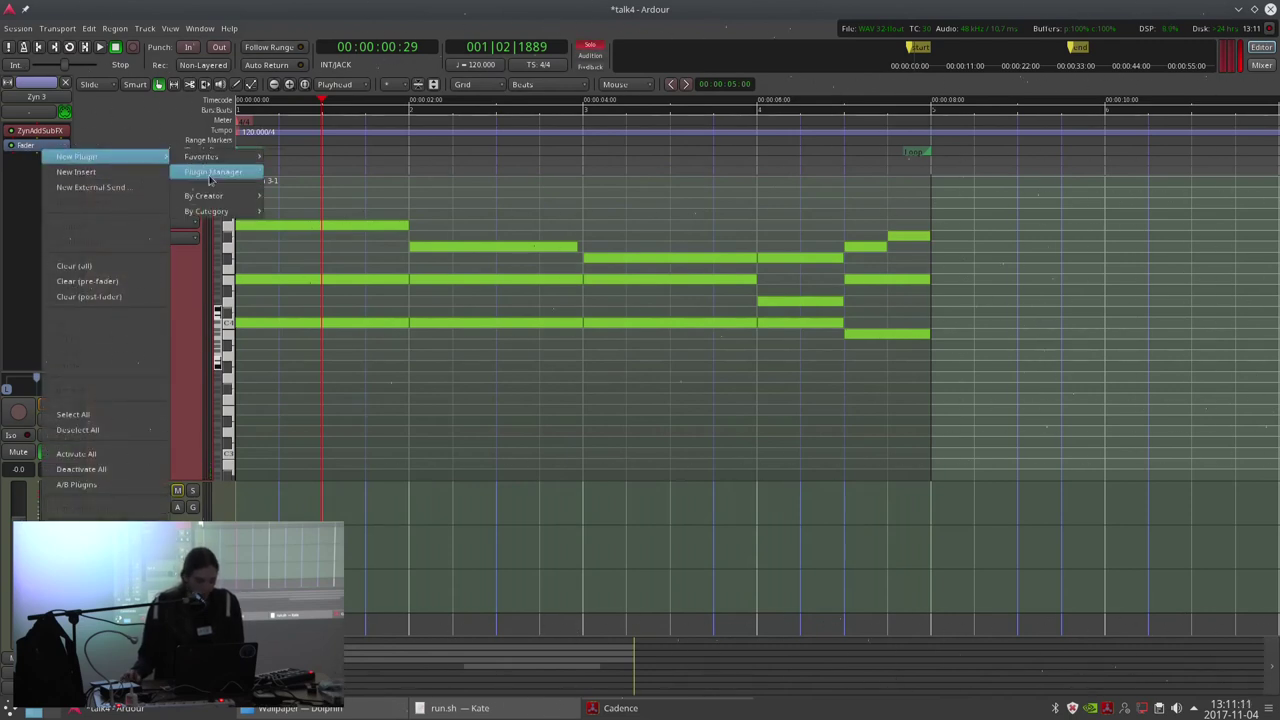
click(208, 173)
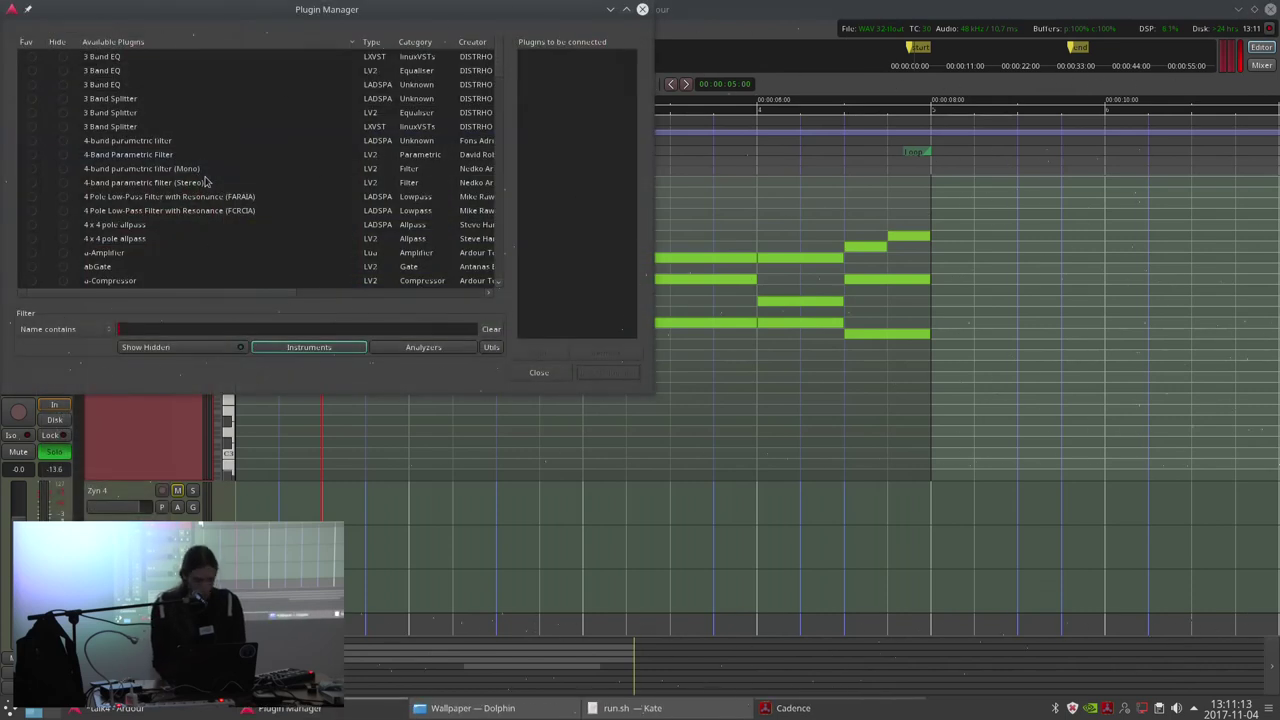
text(calf side)
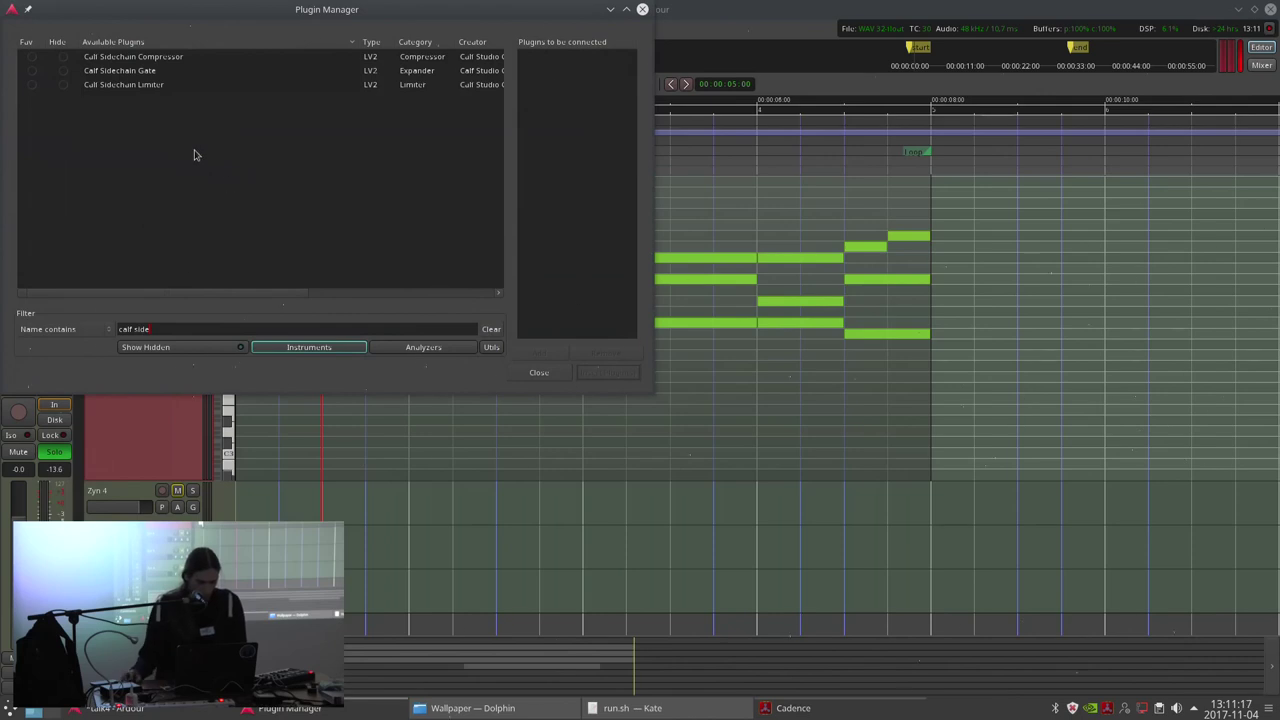
click(210, 62)
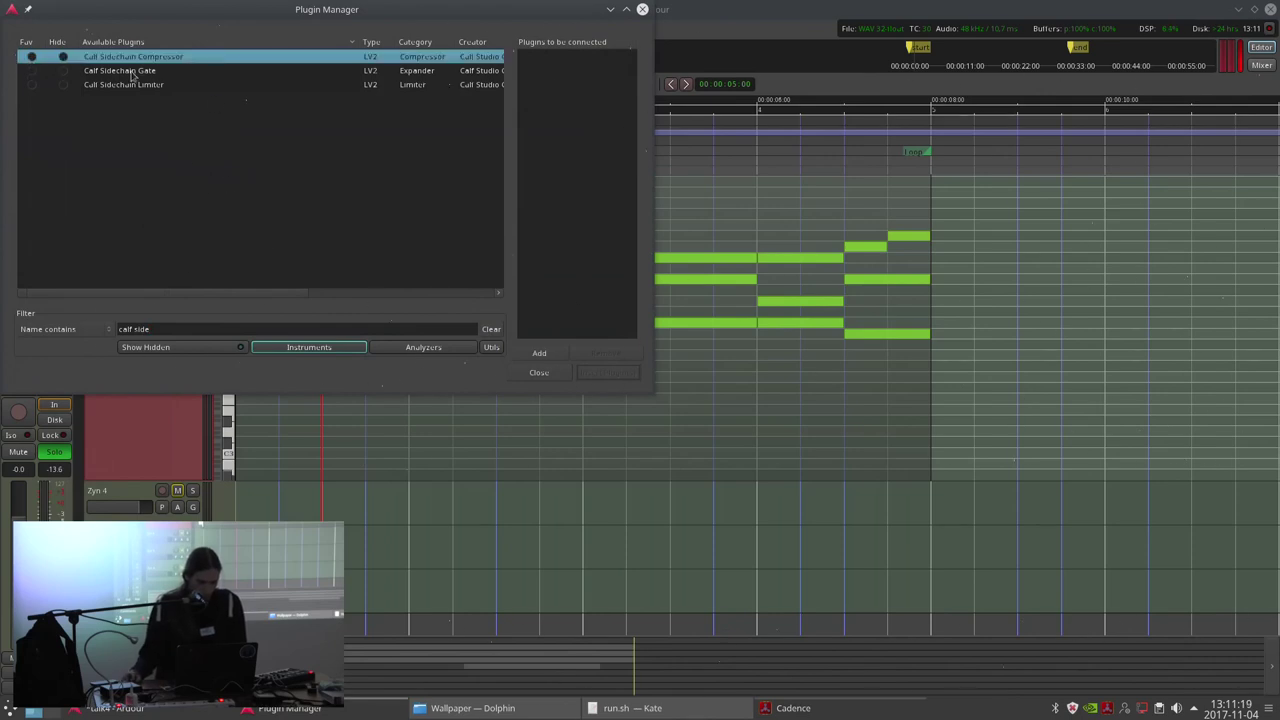
click(603, 372)
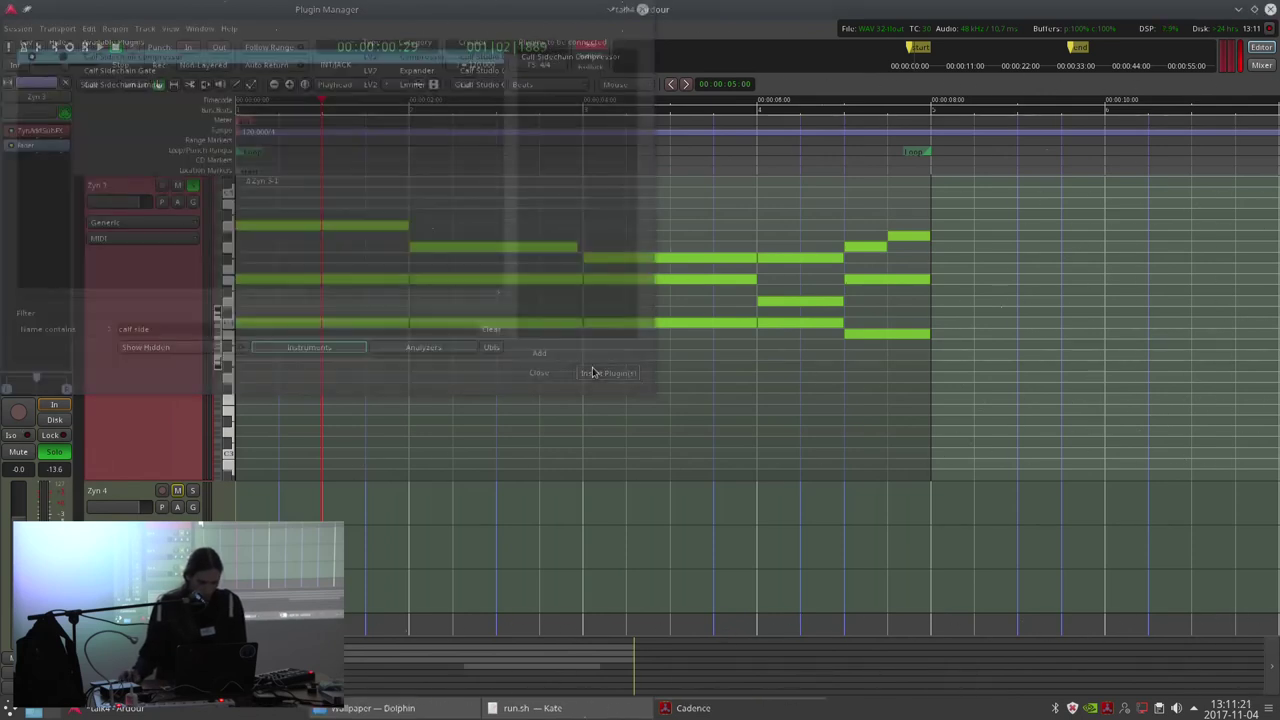
Add a sidechain input to the Calf Sidechain Compressor's pin configuration and feed it from the Kick track.
drag(278, 236, 353, 197)
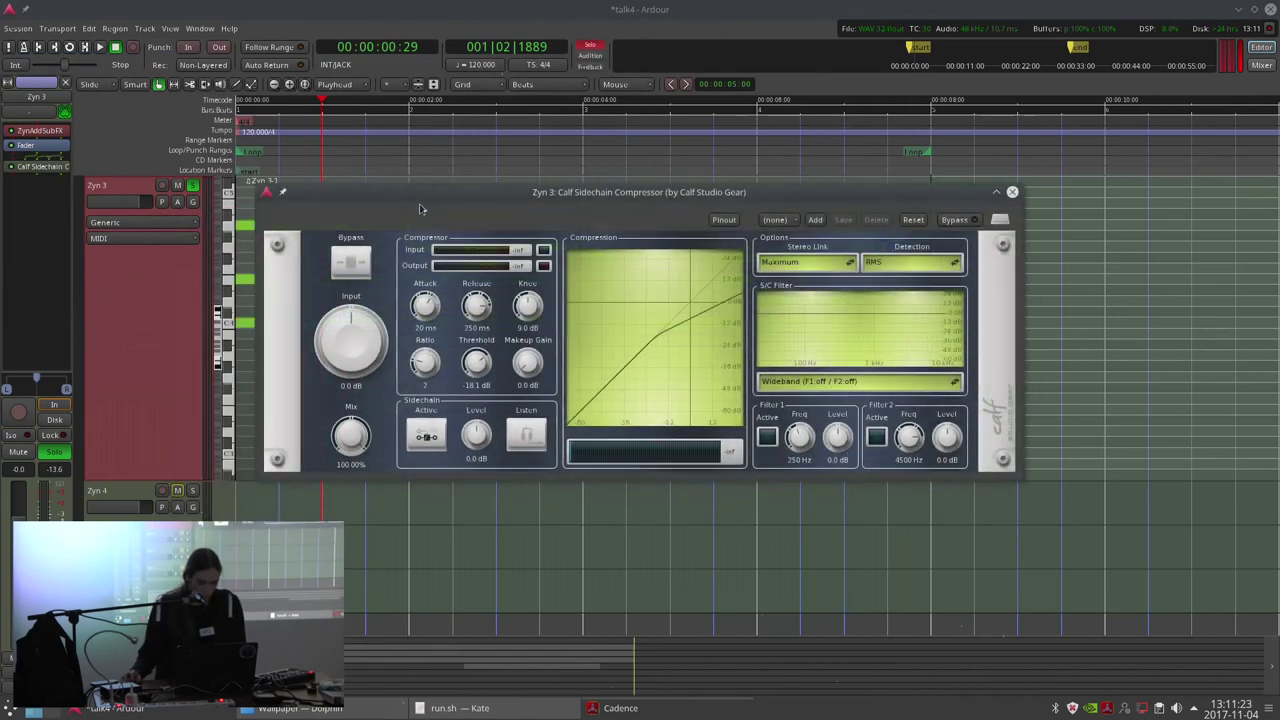
click(723, 220)
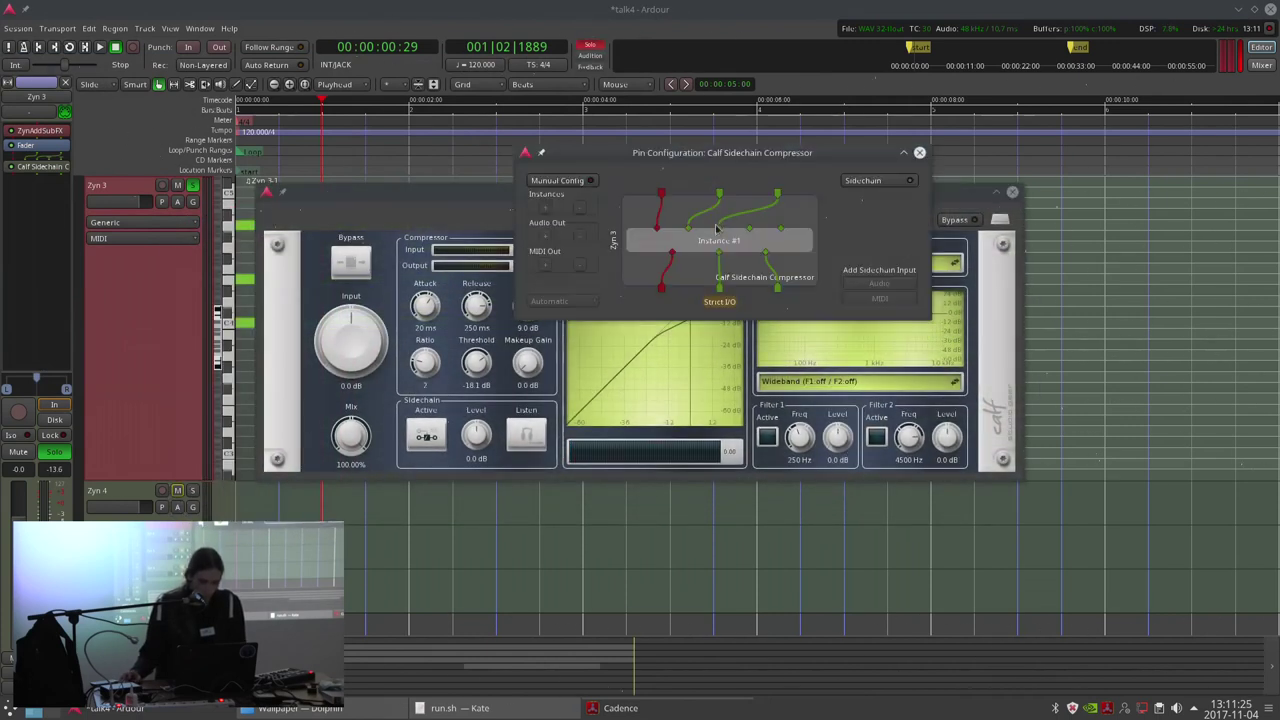
click(877, 193)
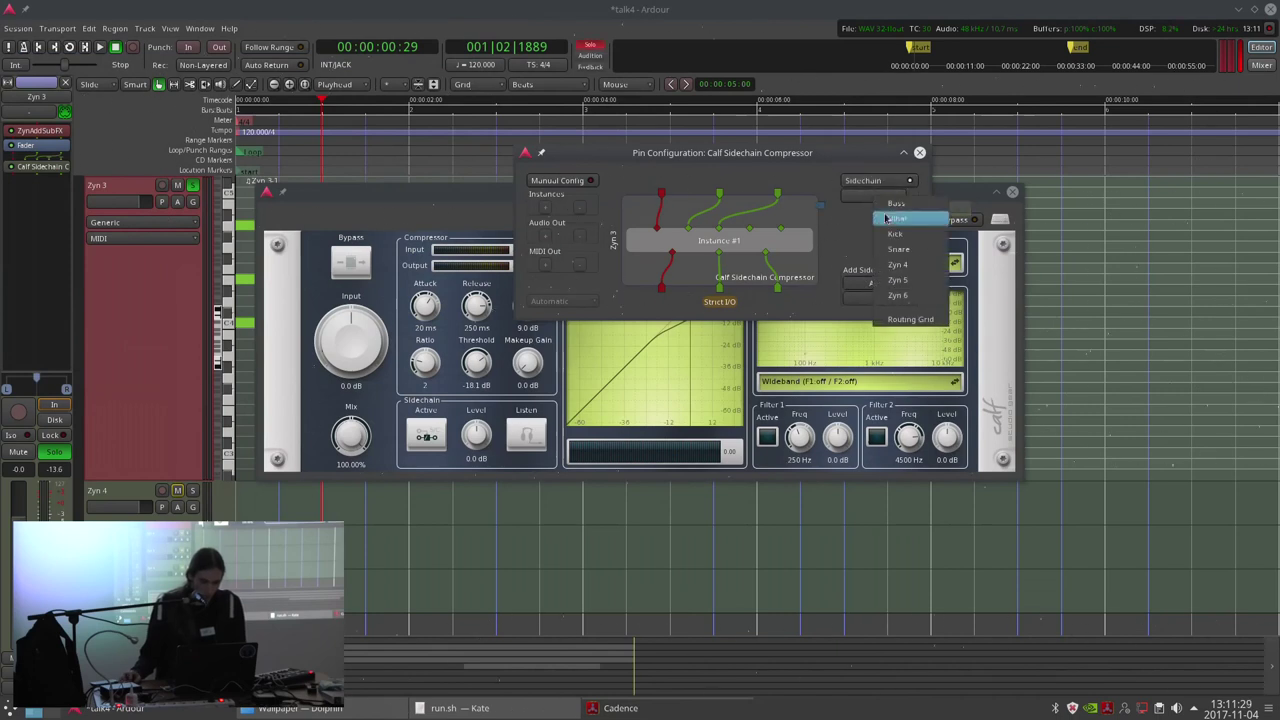
click(892, 236)
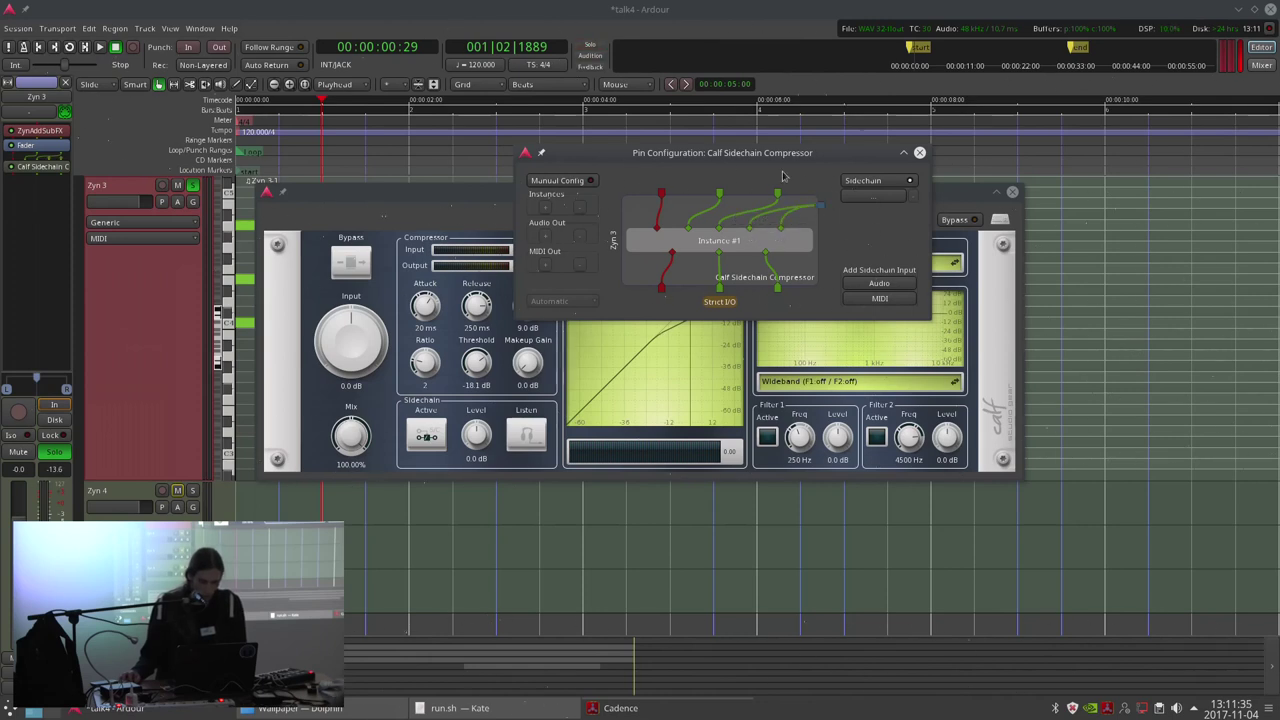
click(921, 155)
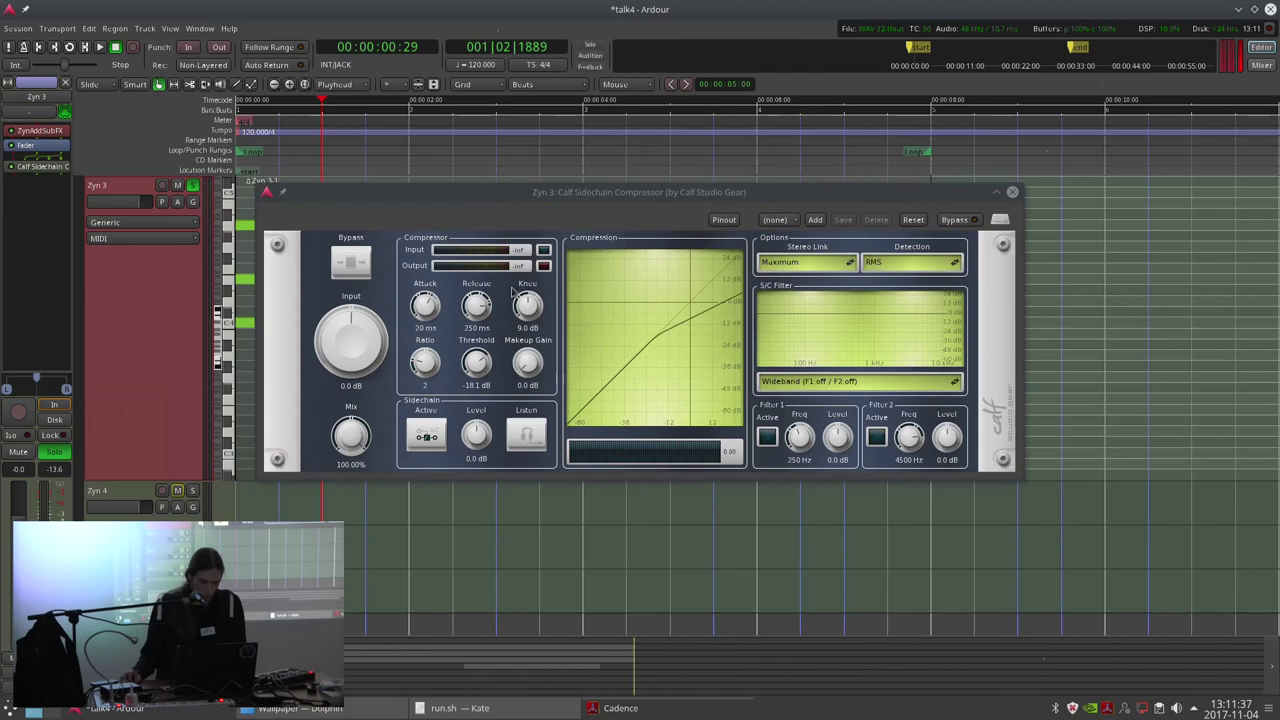
drag(592, 203, 779, 216)
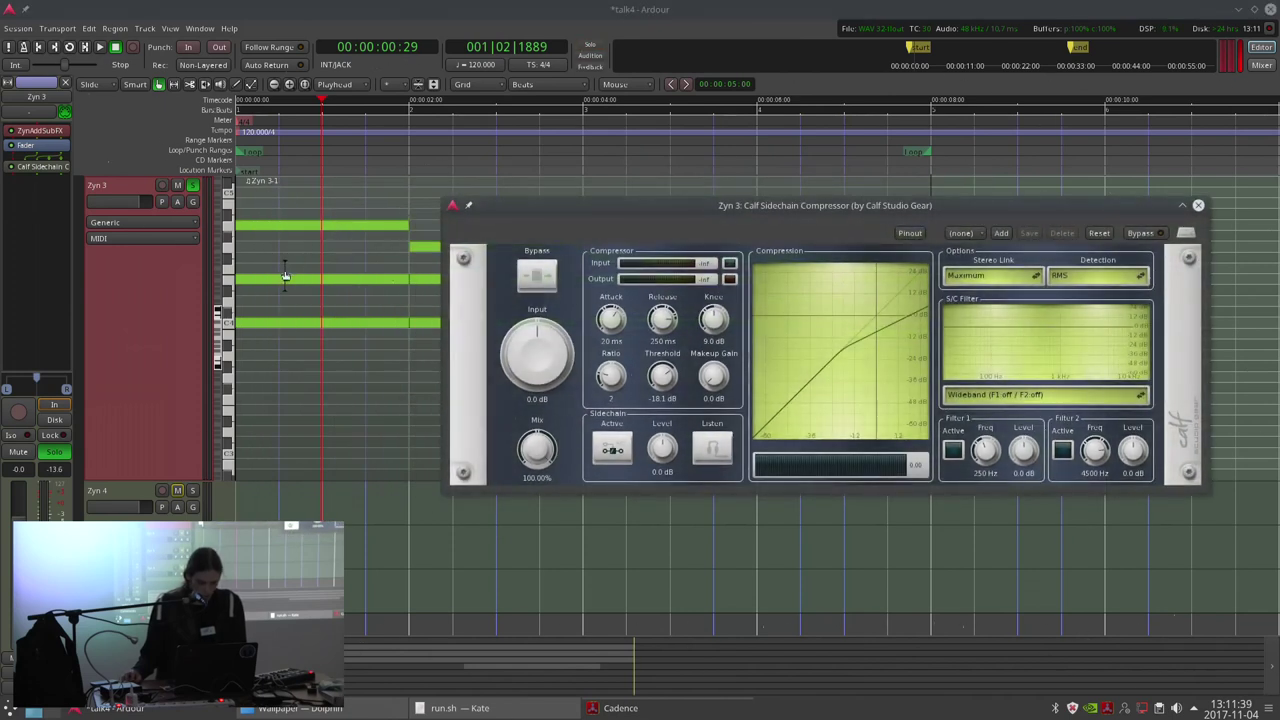
Start loop playback and move the Calf Sidechain Compressor ahead of the fader on the Zyn 3 track.
click(403, 29)
key(l)
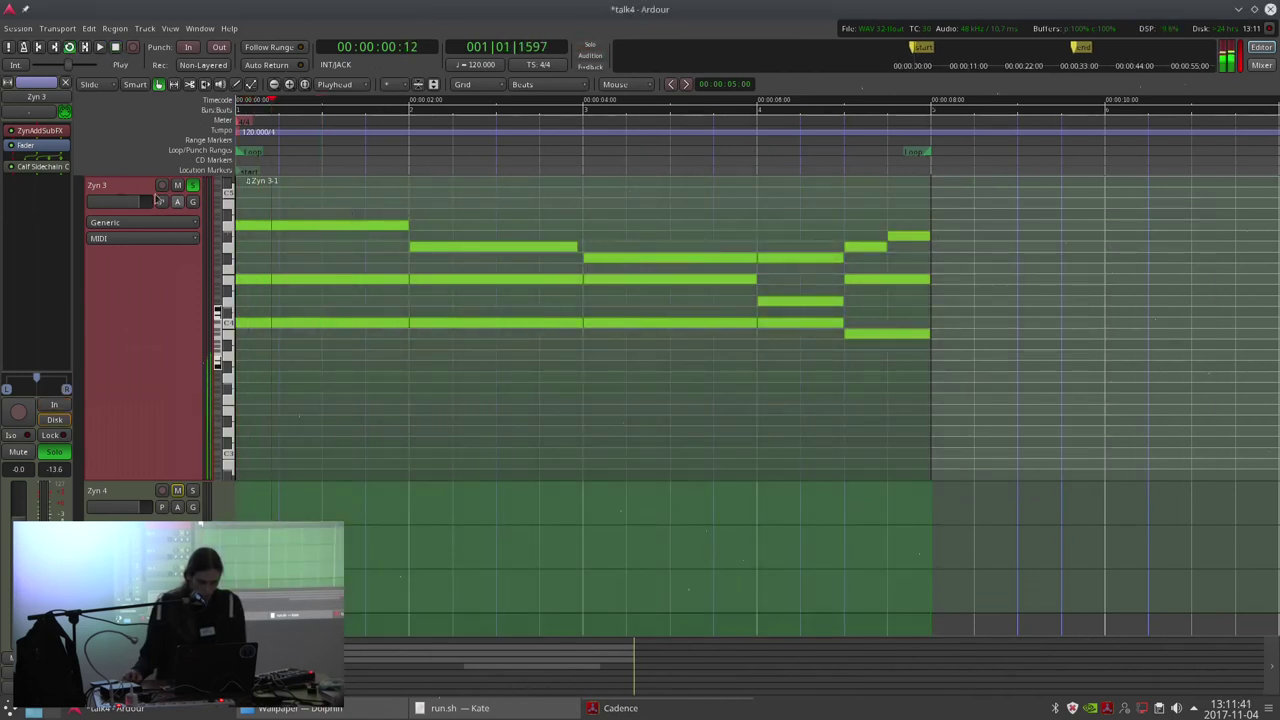
drag(58, 170, 58, 155)
Reopen the Calf Sidechain Compressor on Zyn 3 and activate its external sidechain input.
double_click(58, 155)
double_click(56, 156)
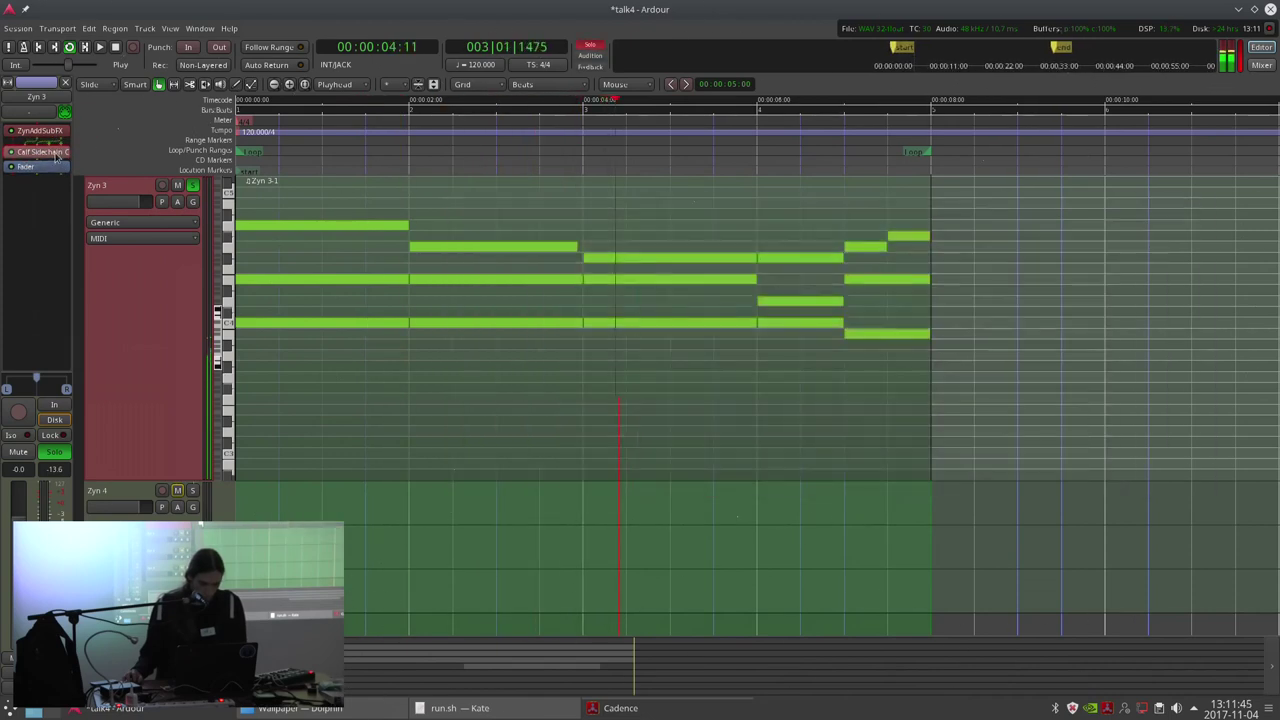
double_click(56, 158)
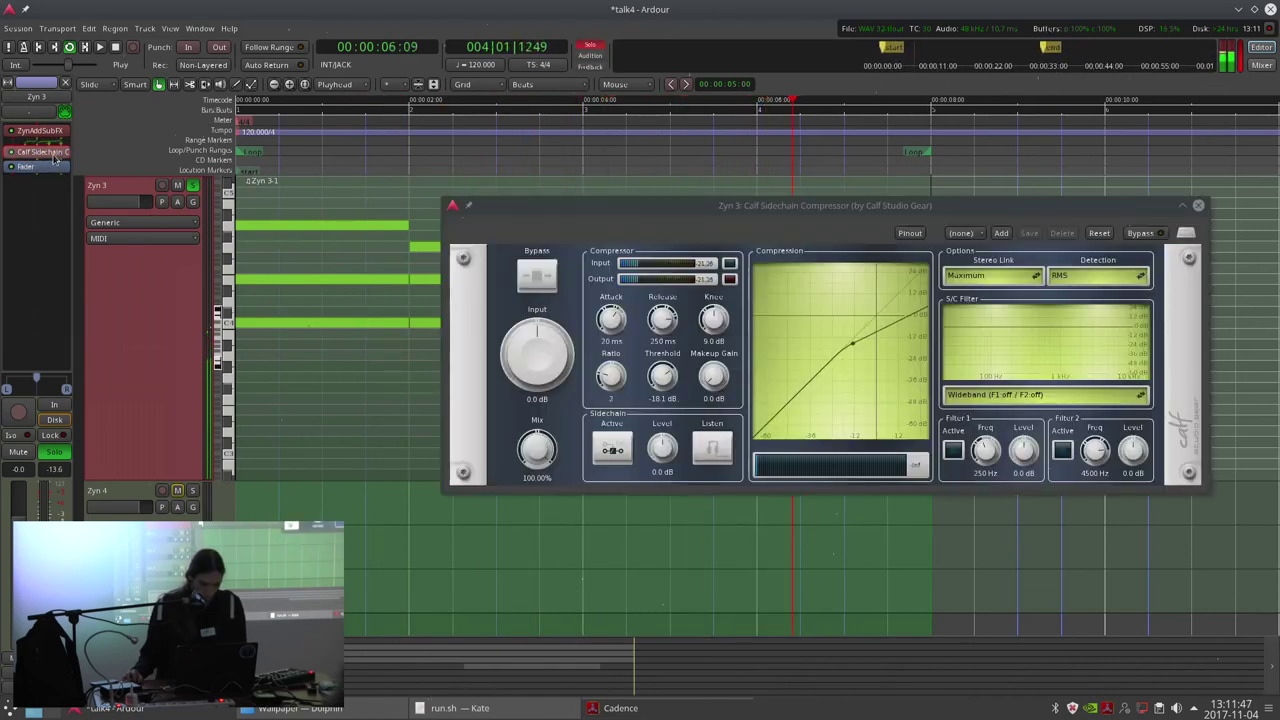
click(612, 450)
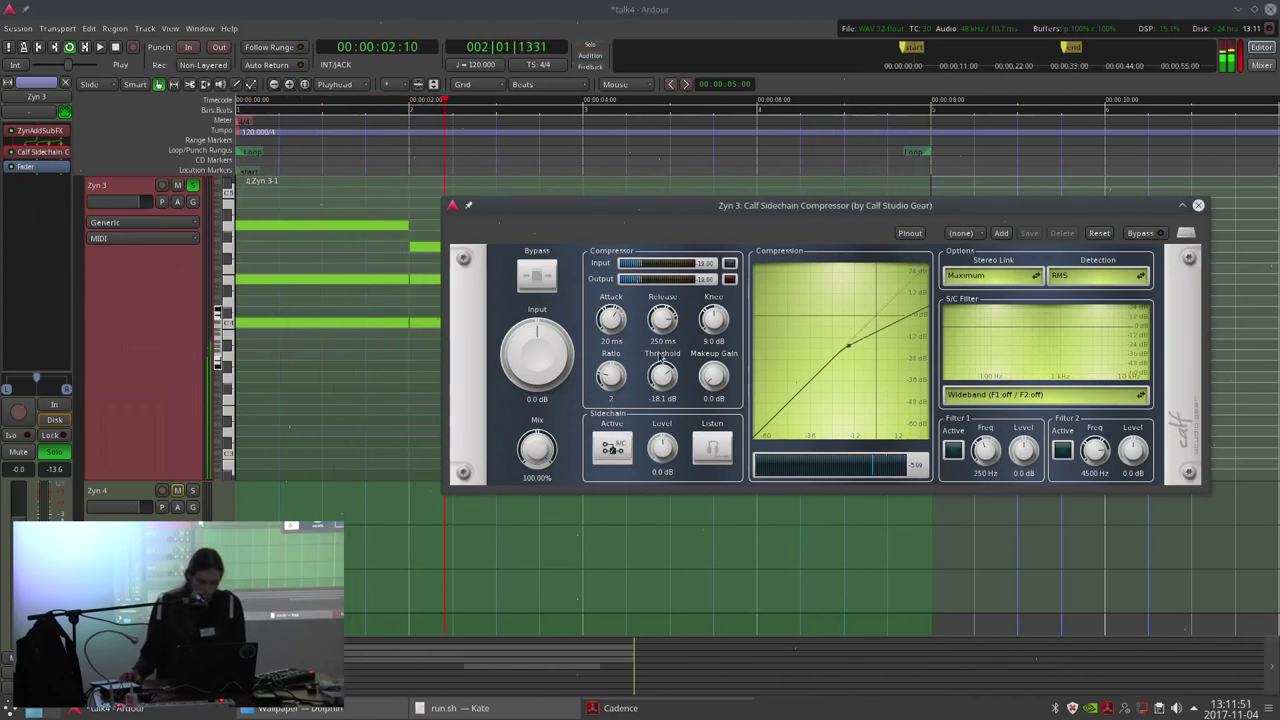
Set the compressor's attack to 0.01 ms, release to 18.798 ms, ratio to 2.739 and threshold to -41.2 dB while the loop plays.
drag(660, 392, 660, 421)
drag(621, 331, 615, 374)
scroll(652, 340, up, 4)
scroll(663, 397, down, 3)
scroll(663, 325, up, 3)
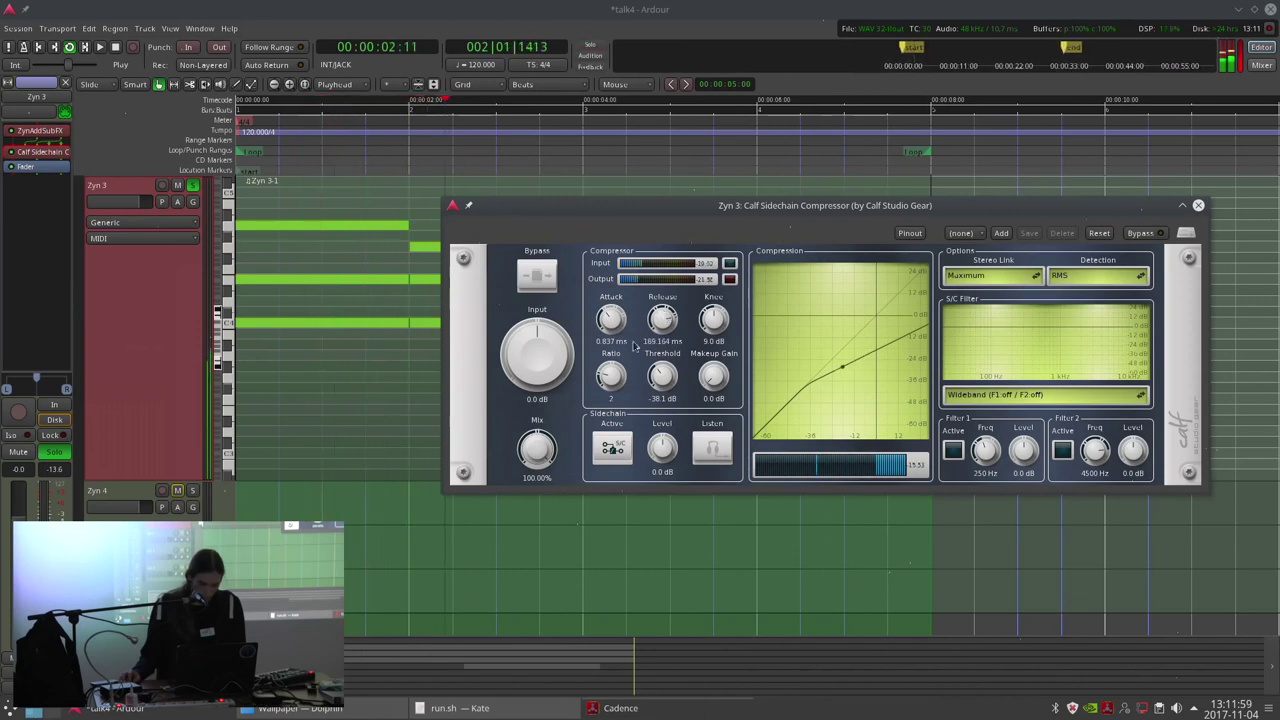
scroll(661, 391, down, 3)
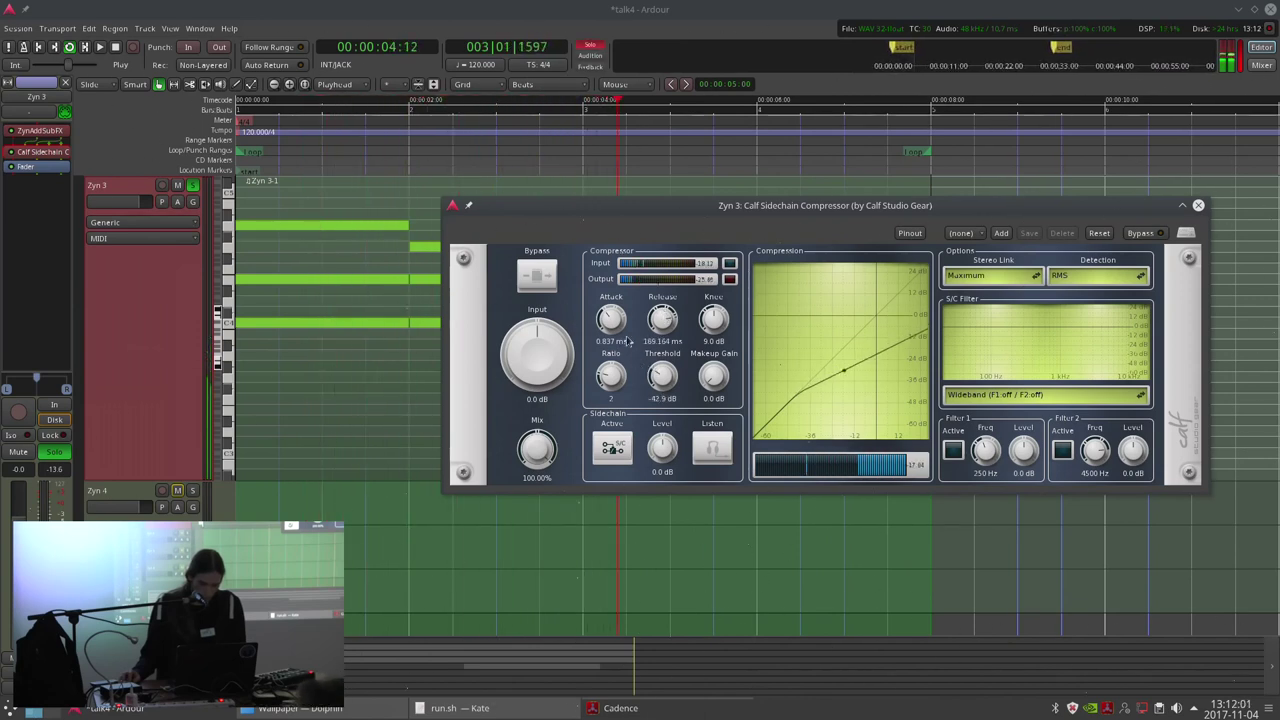
scroll(666, 330, down, 2)
scroll(665, 325, down, 4)
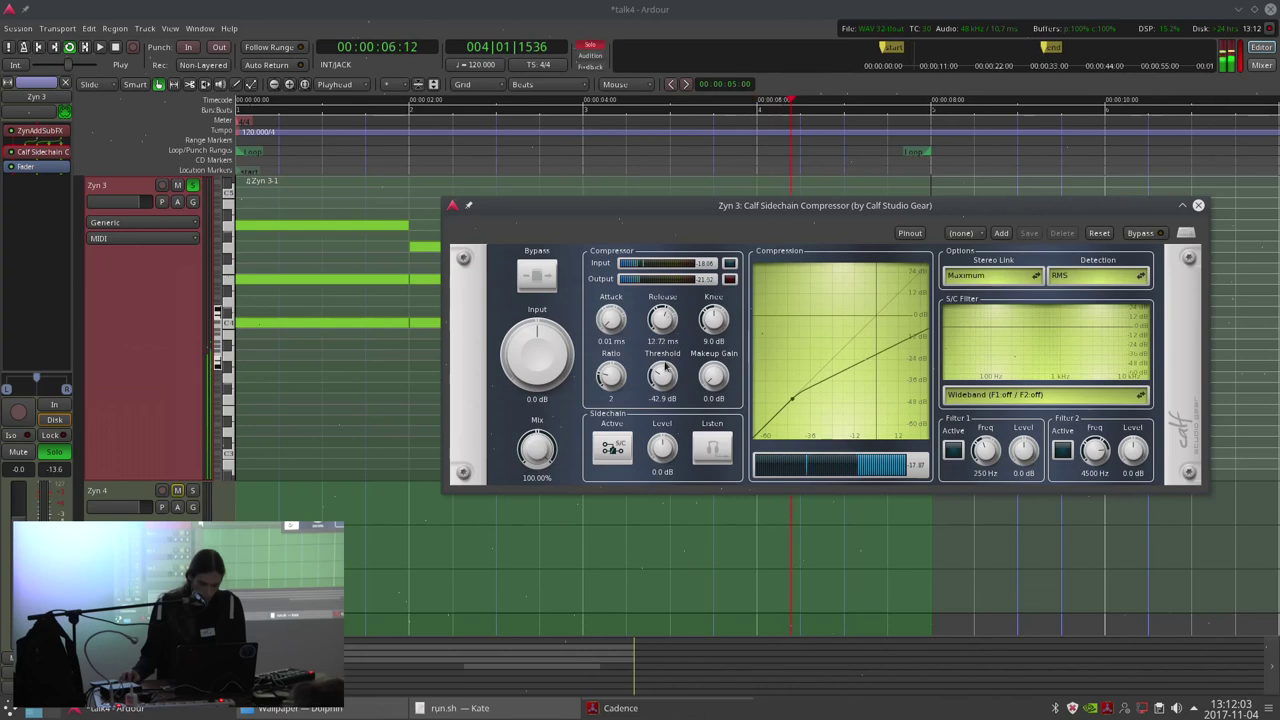
scroll(612, 375, up, 1)
scroll(612, 375, up, 2)
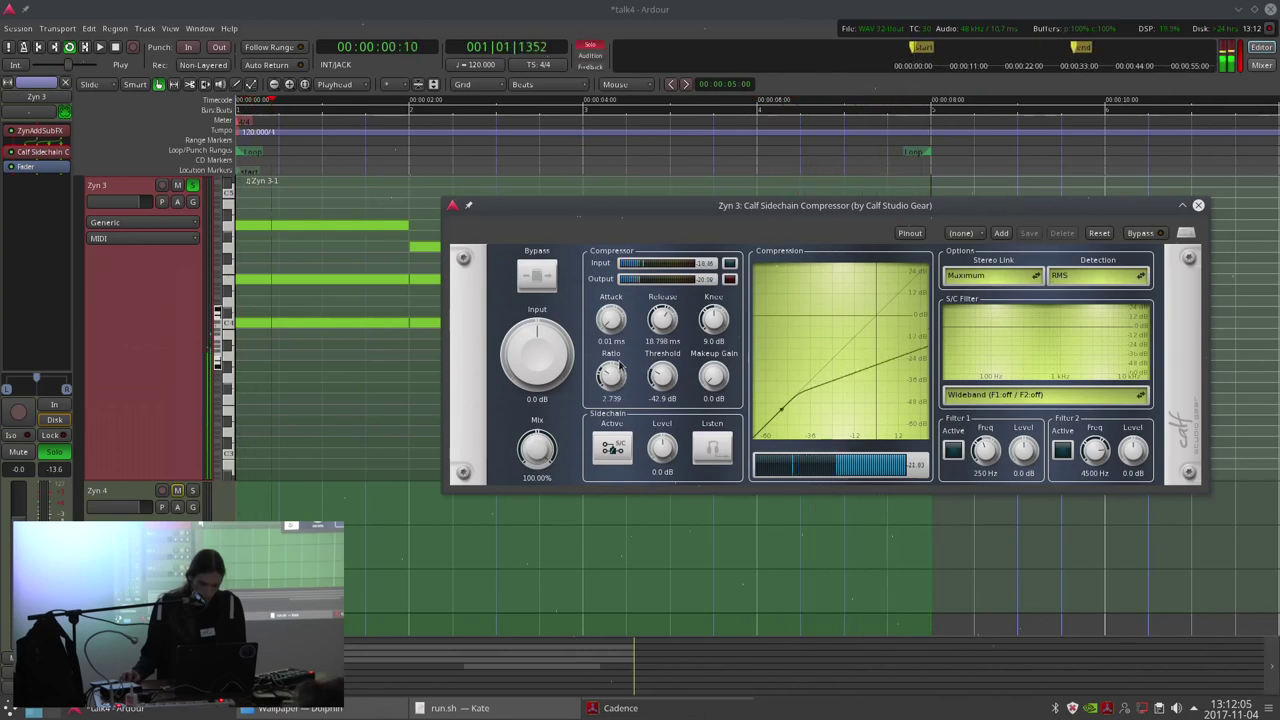
scroll(666, 376, up, 1)
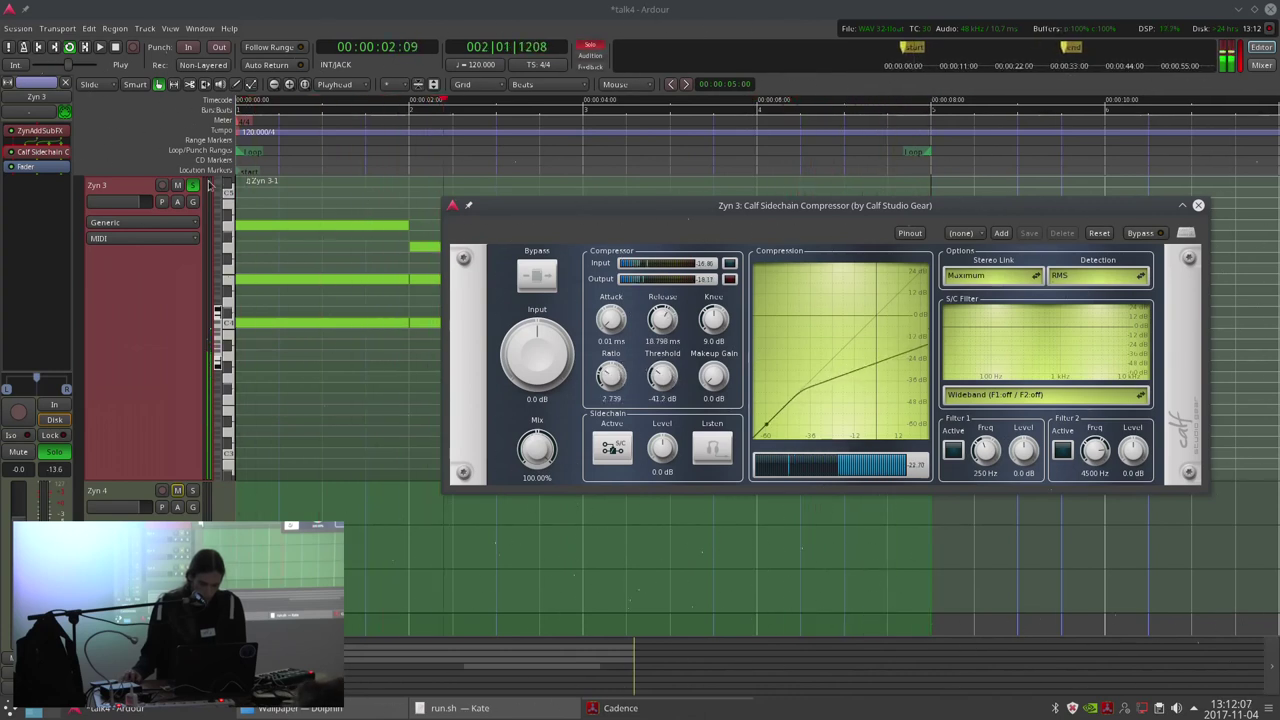
Unsolo the Zyn 3 track and listen to the compressed chords in the full mix.
click(193, 186)
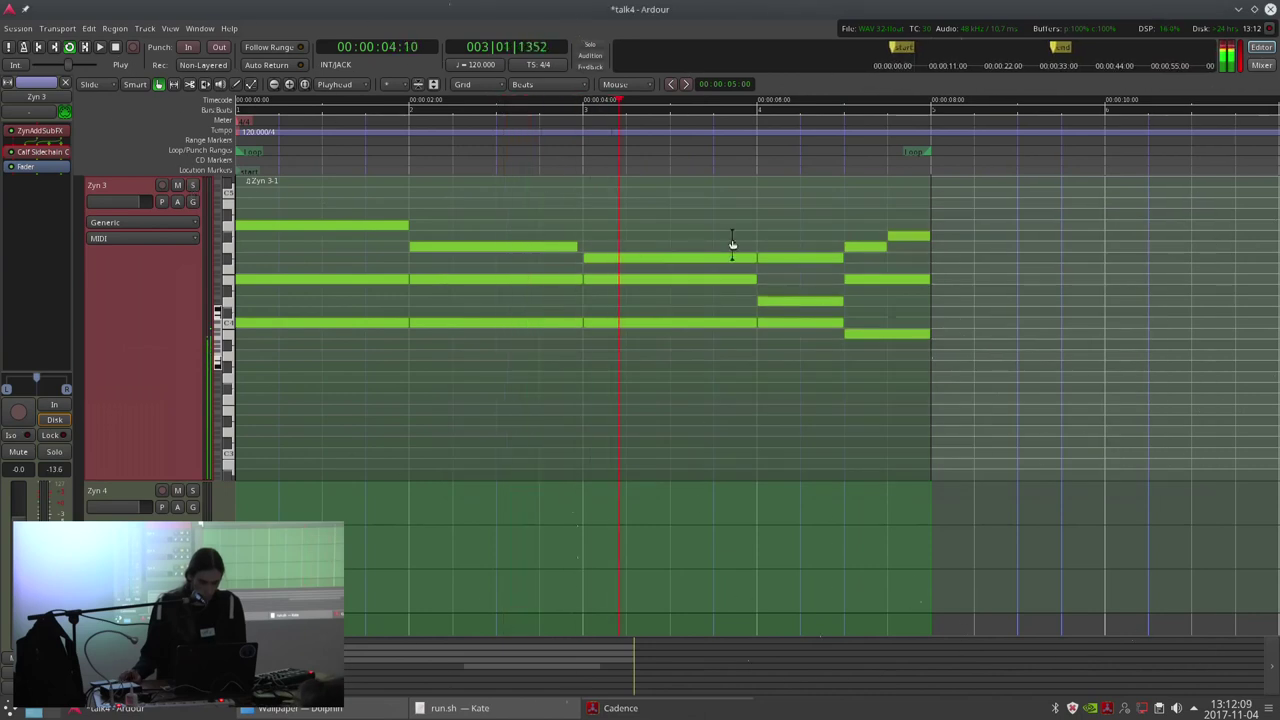
scroll(732, 243, up, 3)
scroll(820, 340, down, 1)
scroll(801, 349, up, 1)
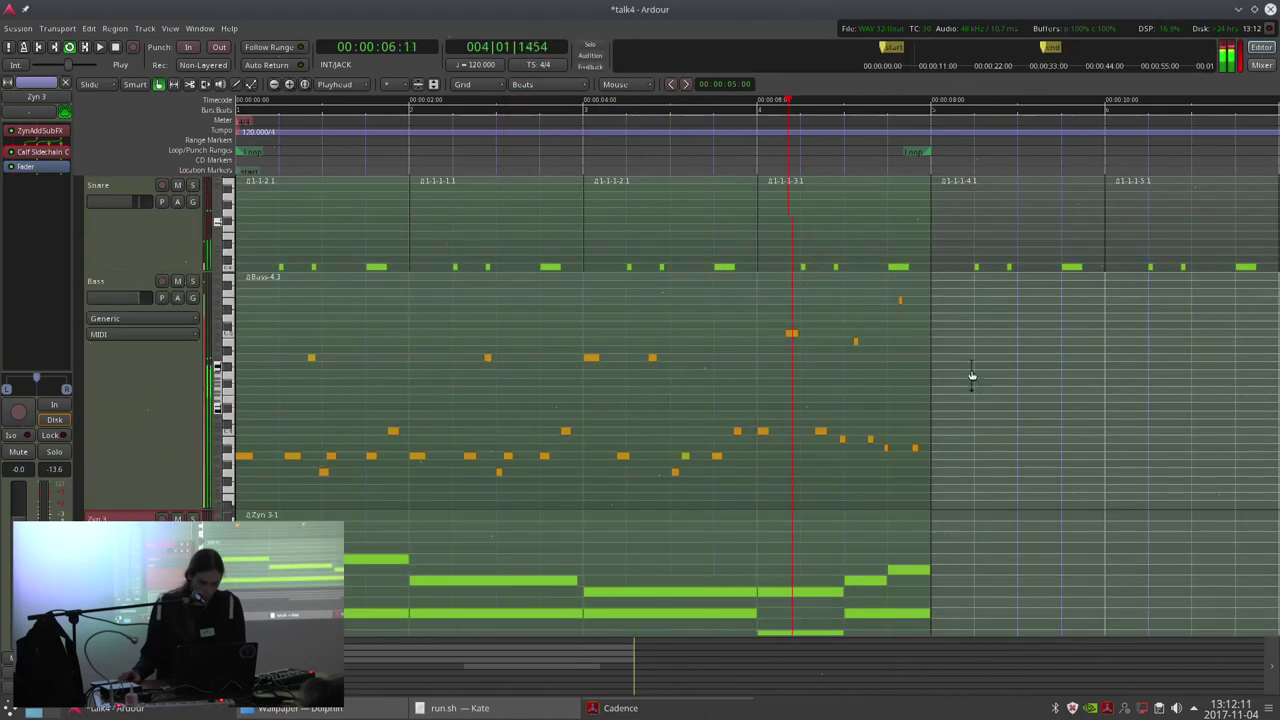
scroll(623, 409, down, 1)
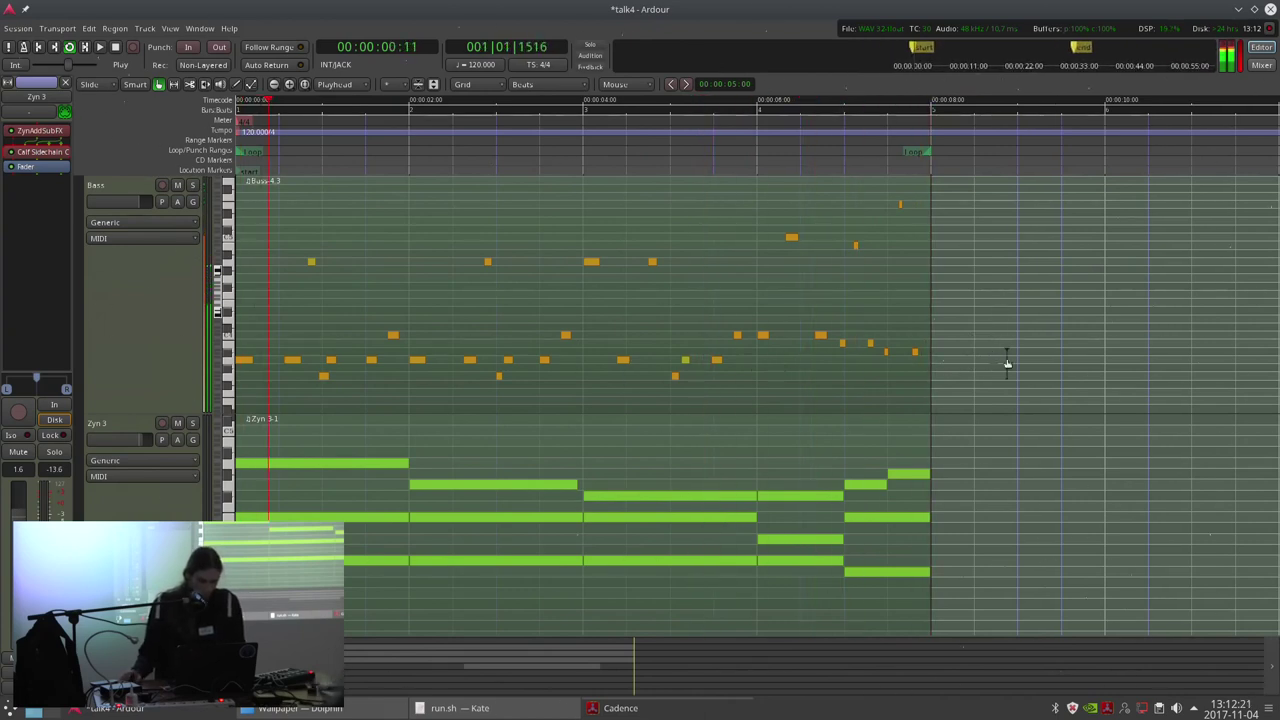
scroll(500, 410, down, 3)
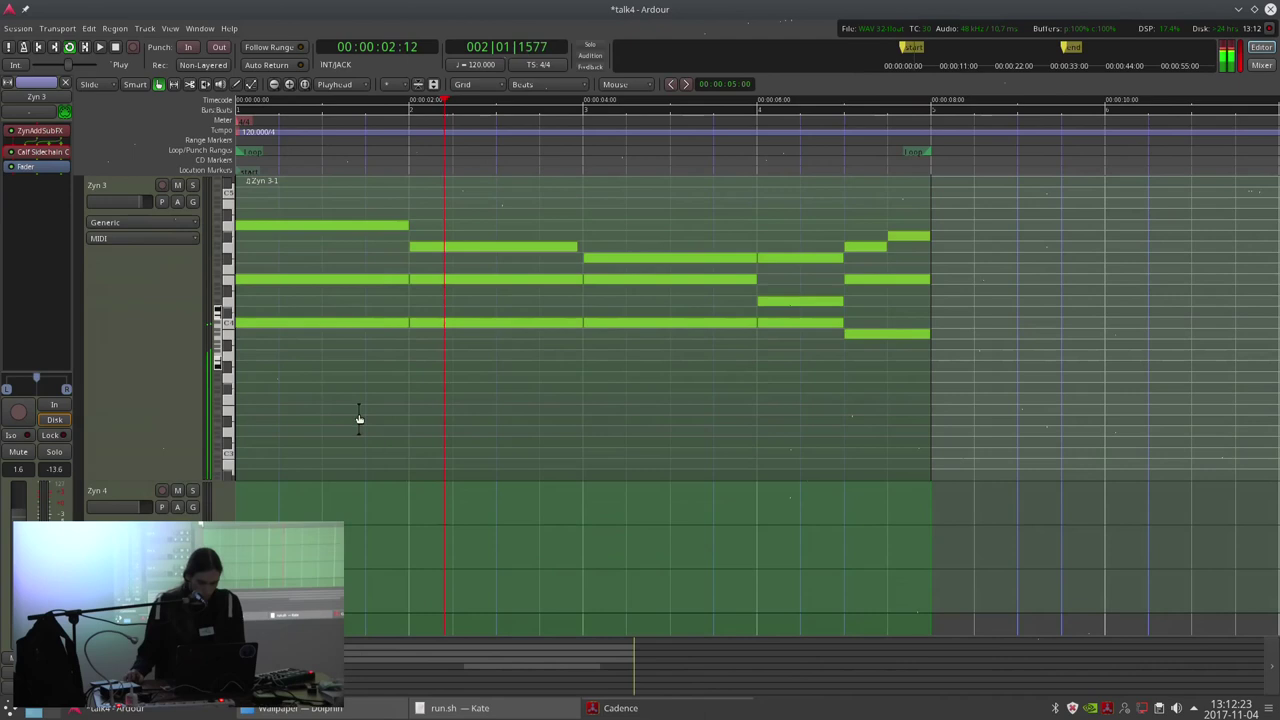
Stop playback and duplicate the four-bar Bass and Zyn 3 regions once, directly after the originals.
scroll(359, 418, up, 3)
key(minus)
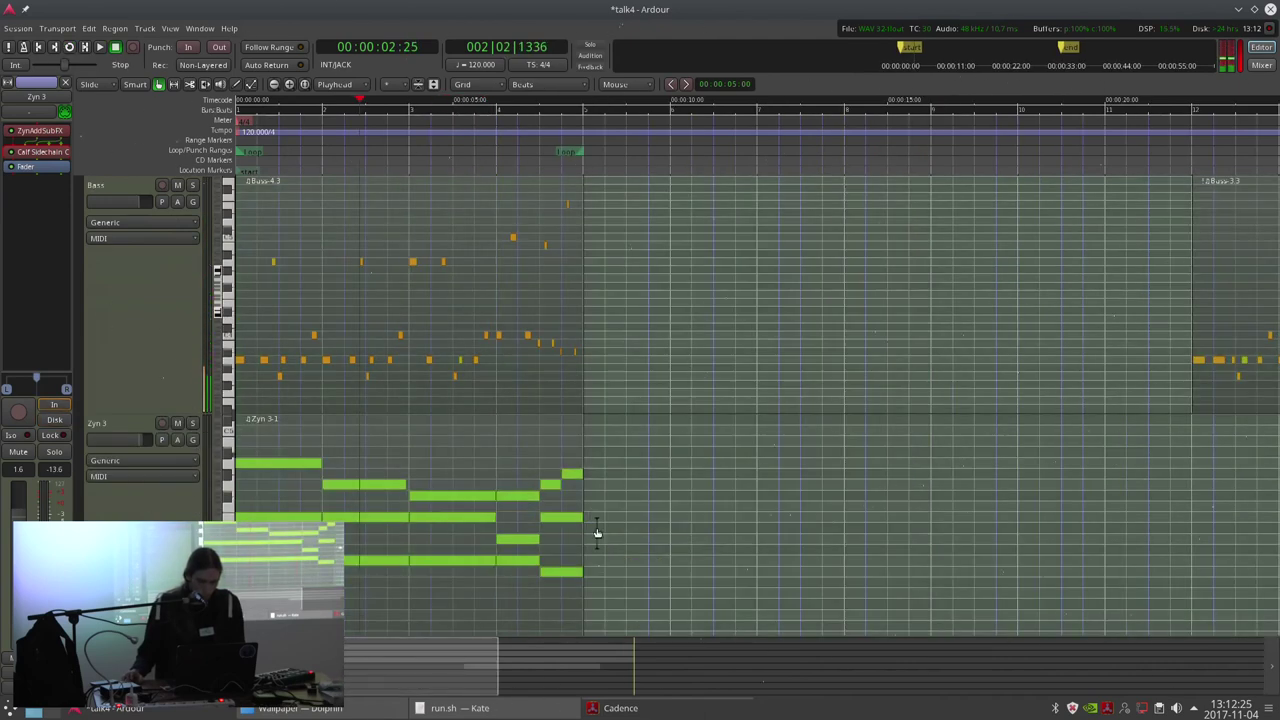
scroll(596, 532, down, 3)
drag(629, 471, 350, 450)
scroll(540, 330, up, 3)
scroll(286, 448, down, 3)
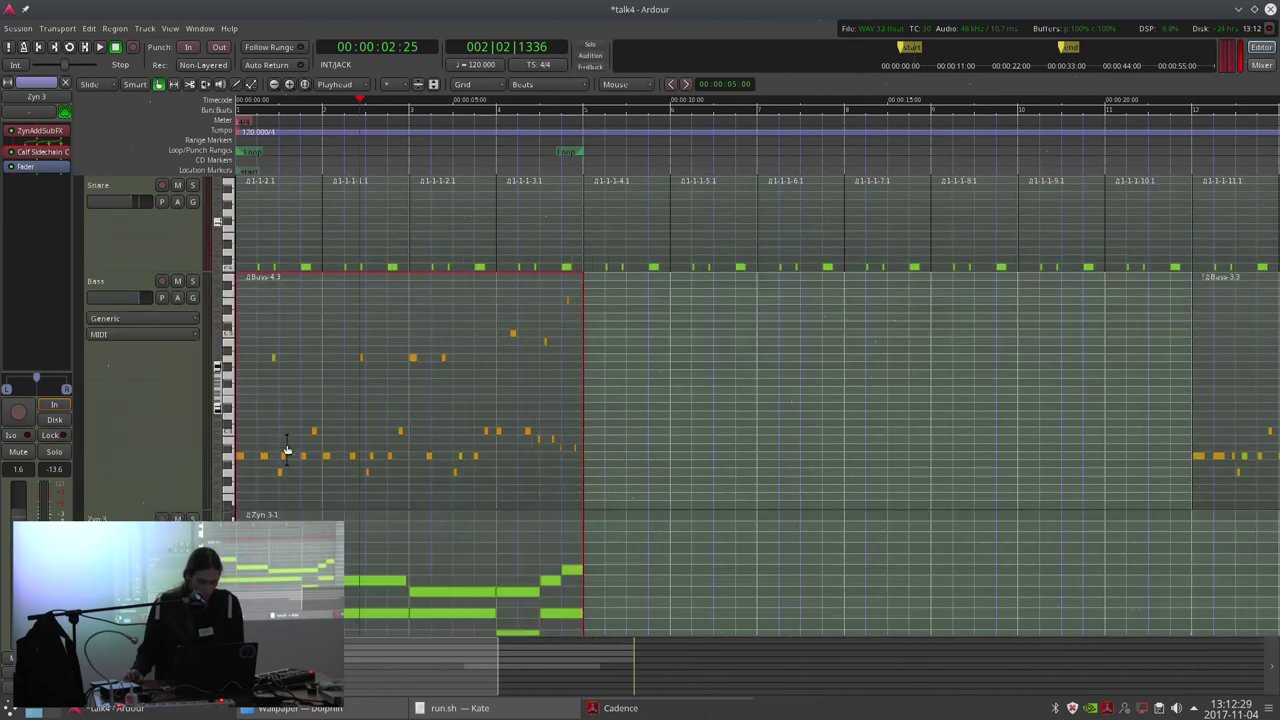
scroll(283, 276, up, 1)
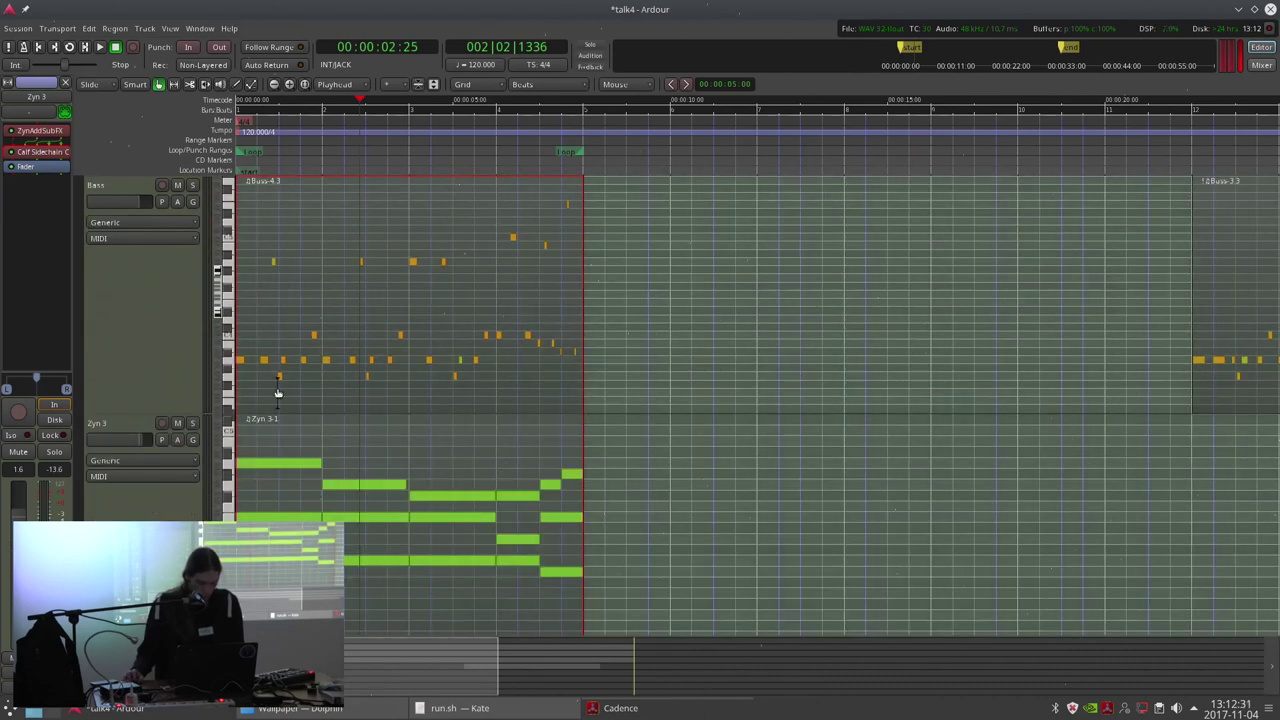
key(shift+d)
key(Return)
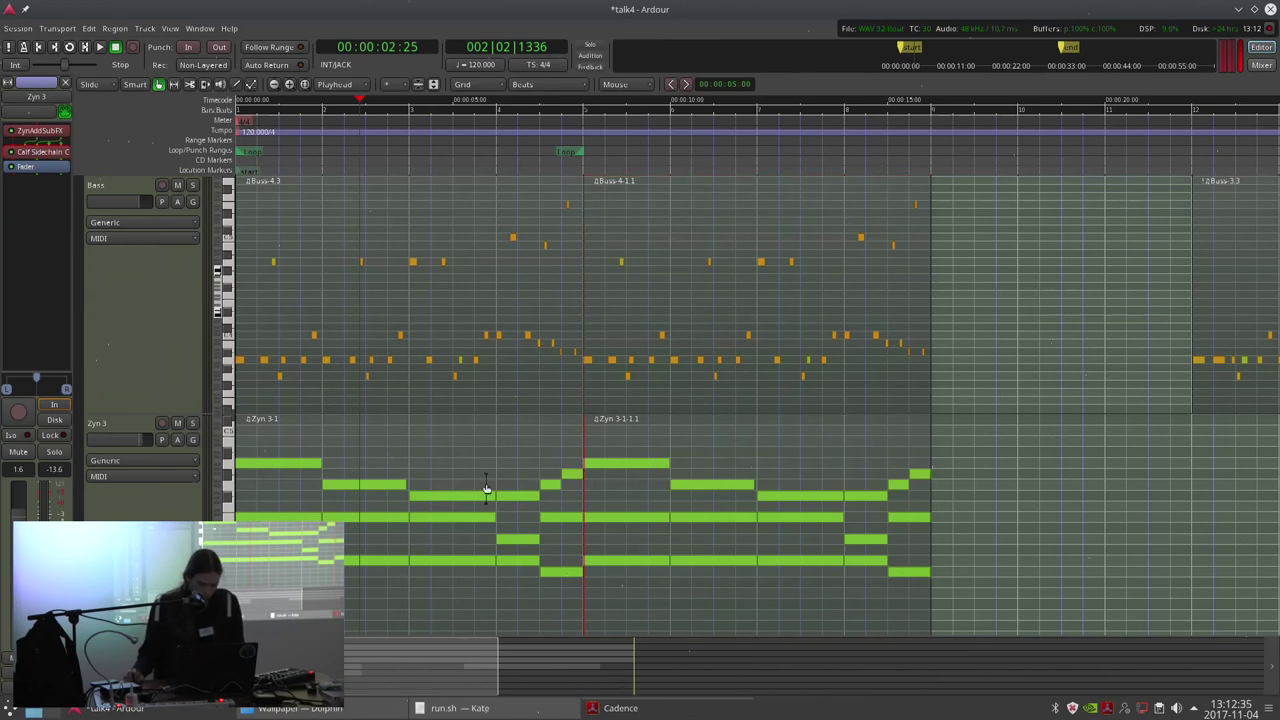
Extend the visible note range of Zyn 3, draw a bar-long C5 note in bar 5 of the duplicated region, and audition it.
drag(217, 519, 217, 508)
key(e)
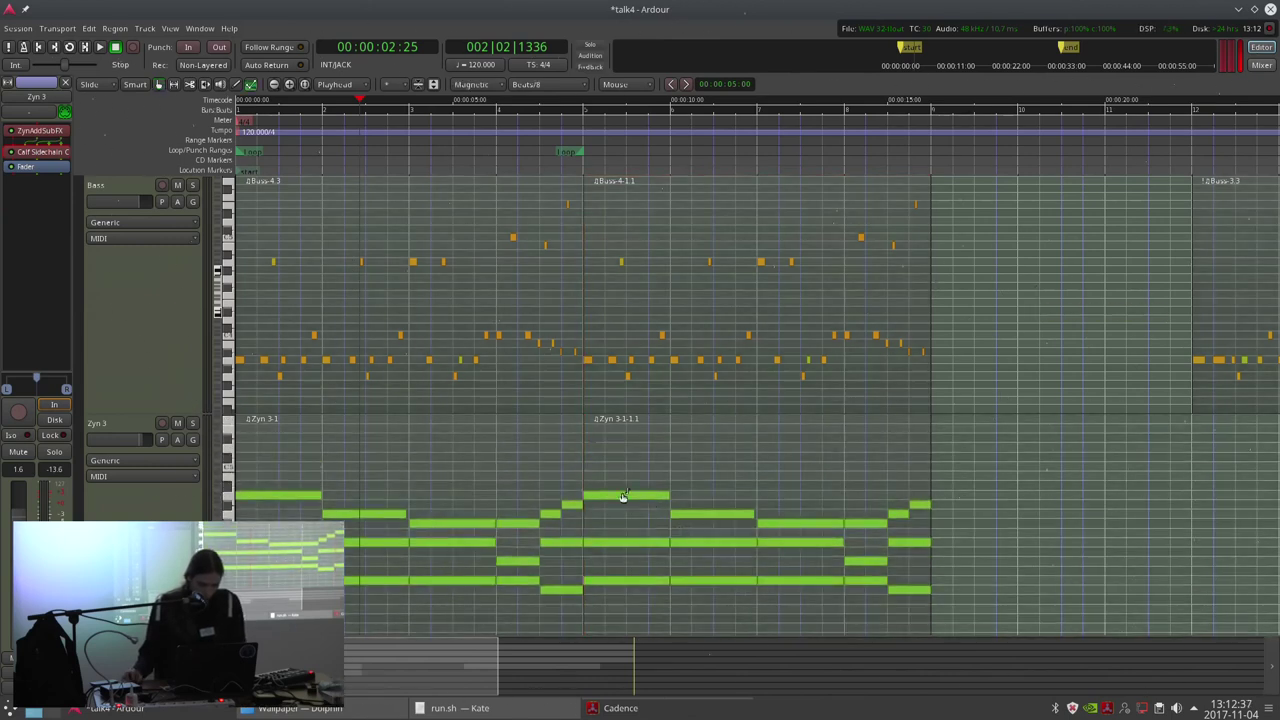
click(570, 112)
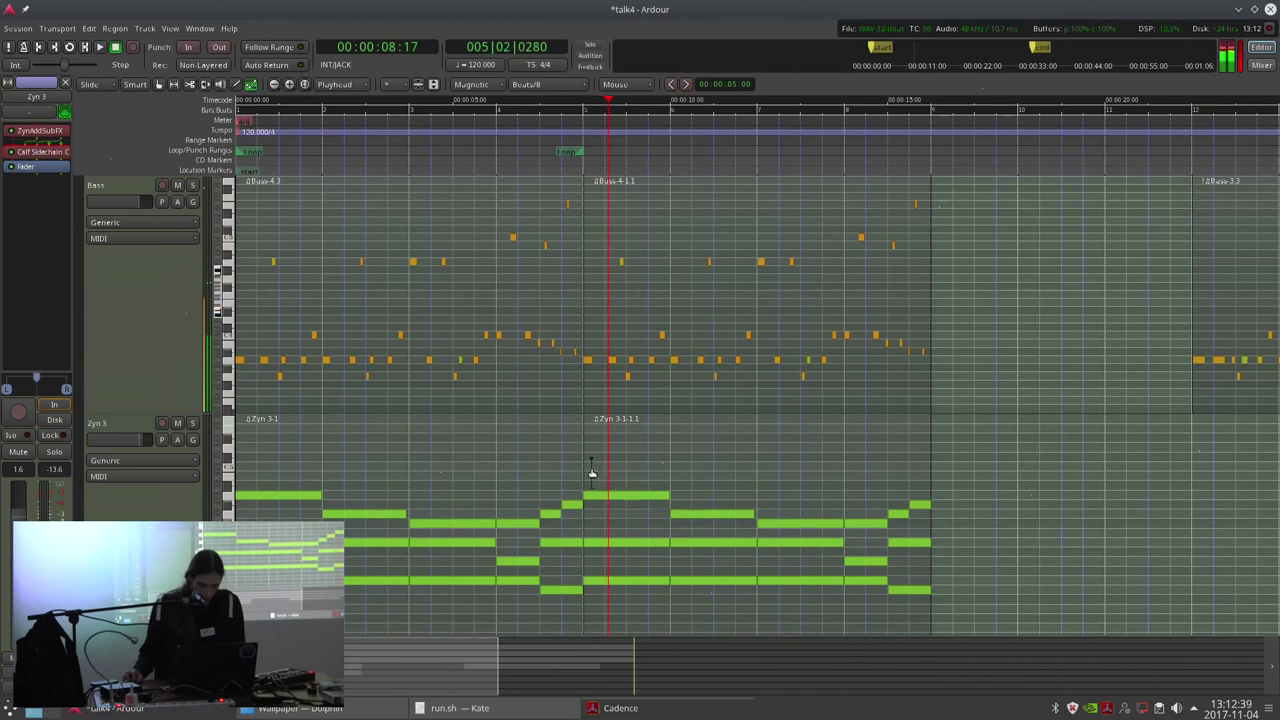
mouse_move(588, 455)
mouse_down()
mouse_move(670, 456)
mouse_move(644, 500)
mouse_move(644, 470)
mouse_up()
key(space)
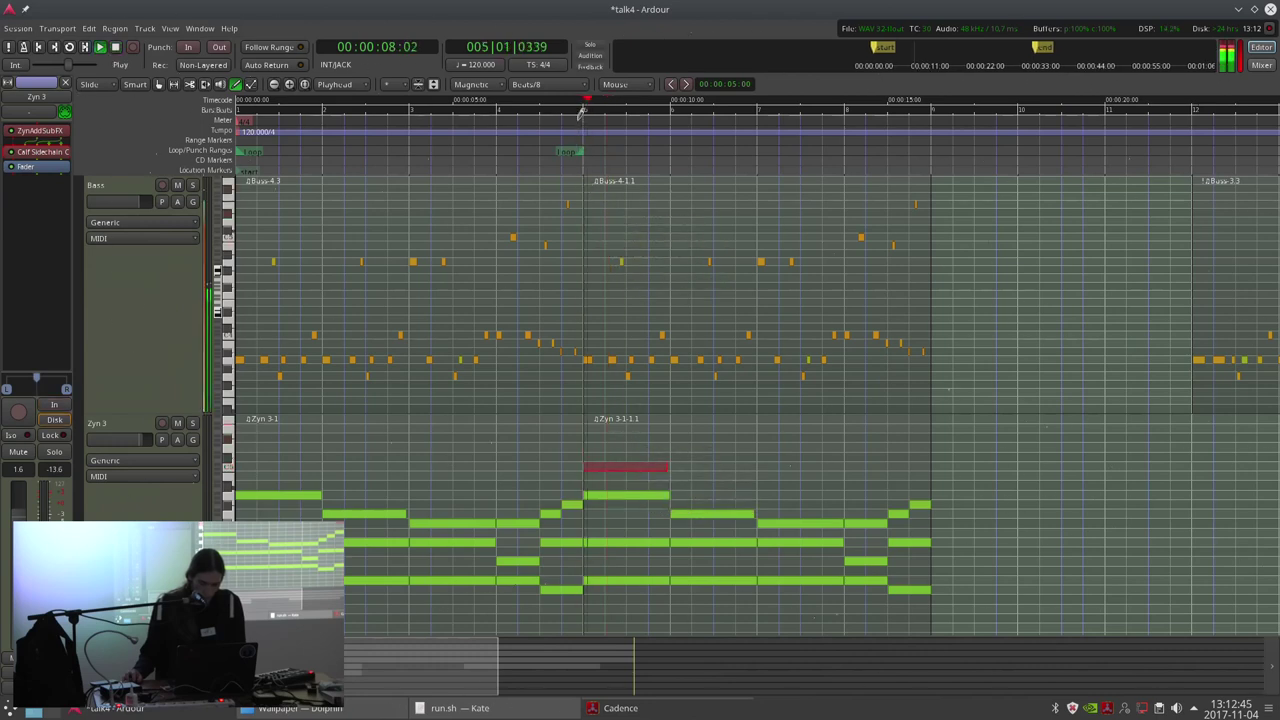
key(space)
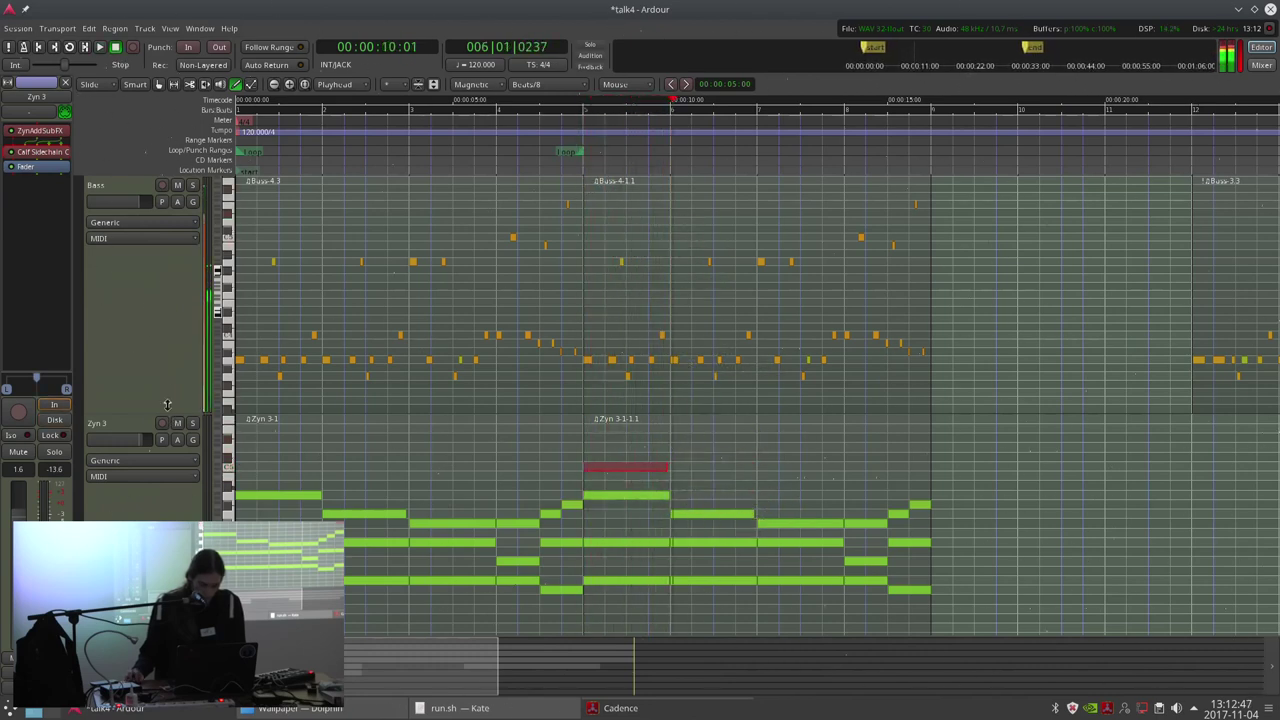
Solo Zyn 3, draw a bar-long E5 note in bar 6 of the duplicated region, and raise its velocity to 107.
click(193, 424)
click(571, 143)
key(space)
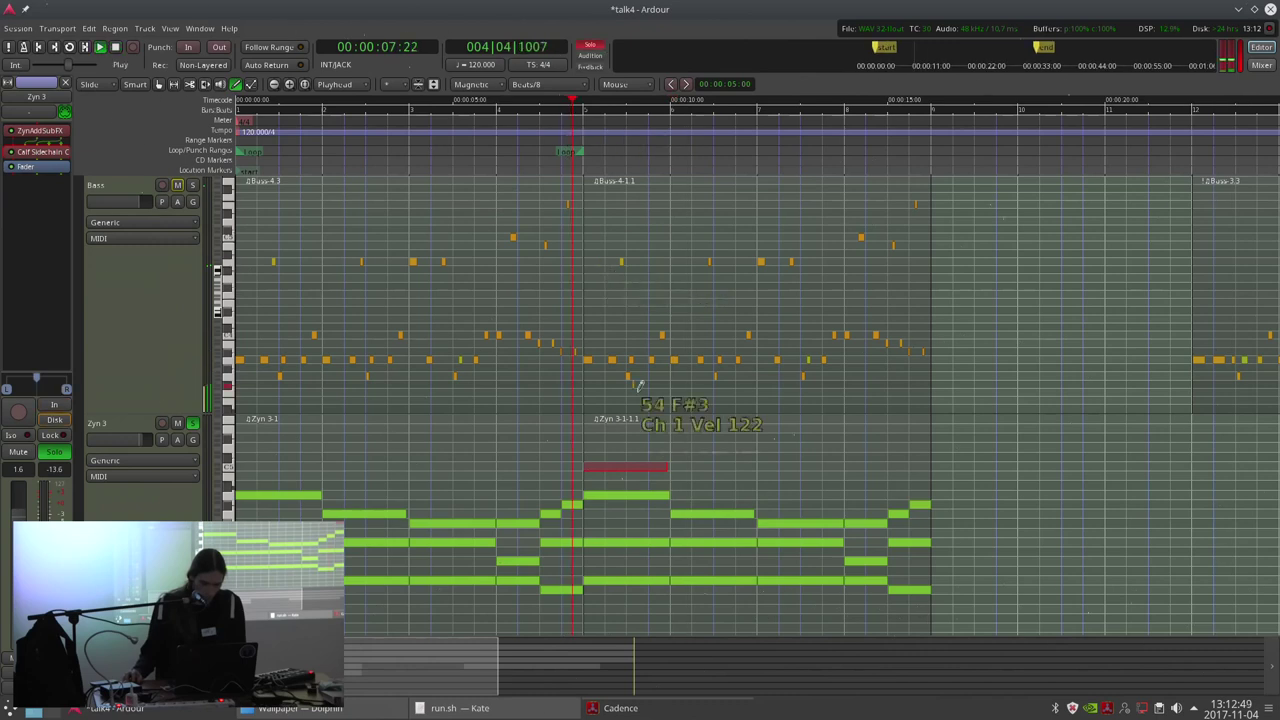
key(space)
mouse_move(671, 445)
mouse_down()
mouse_move(757, 440)
mouse_move(714, 433)
mouse_up()
key(space)
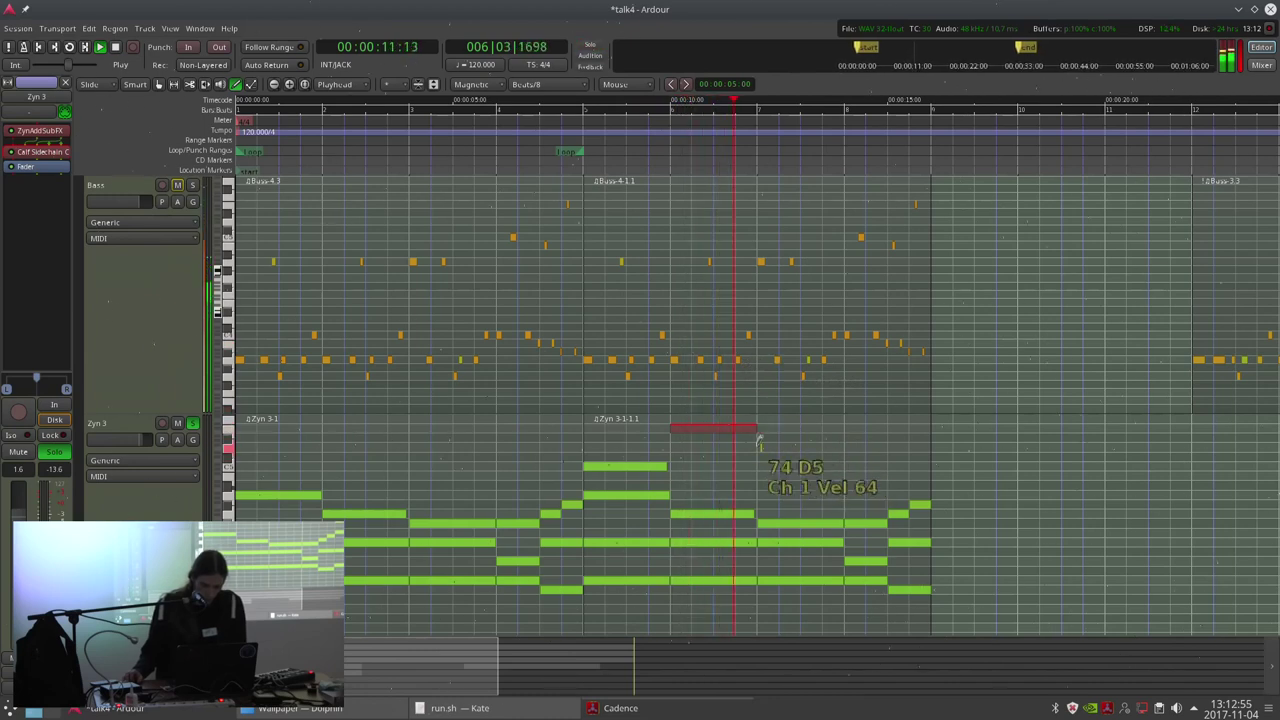
scroll(731, 428, up, 3)
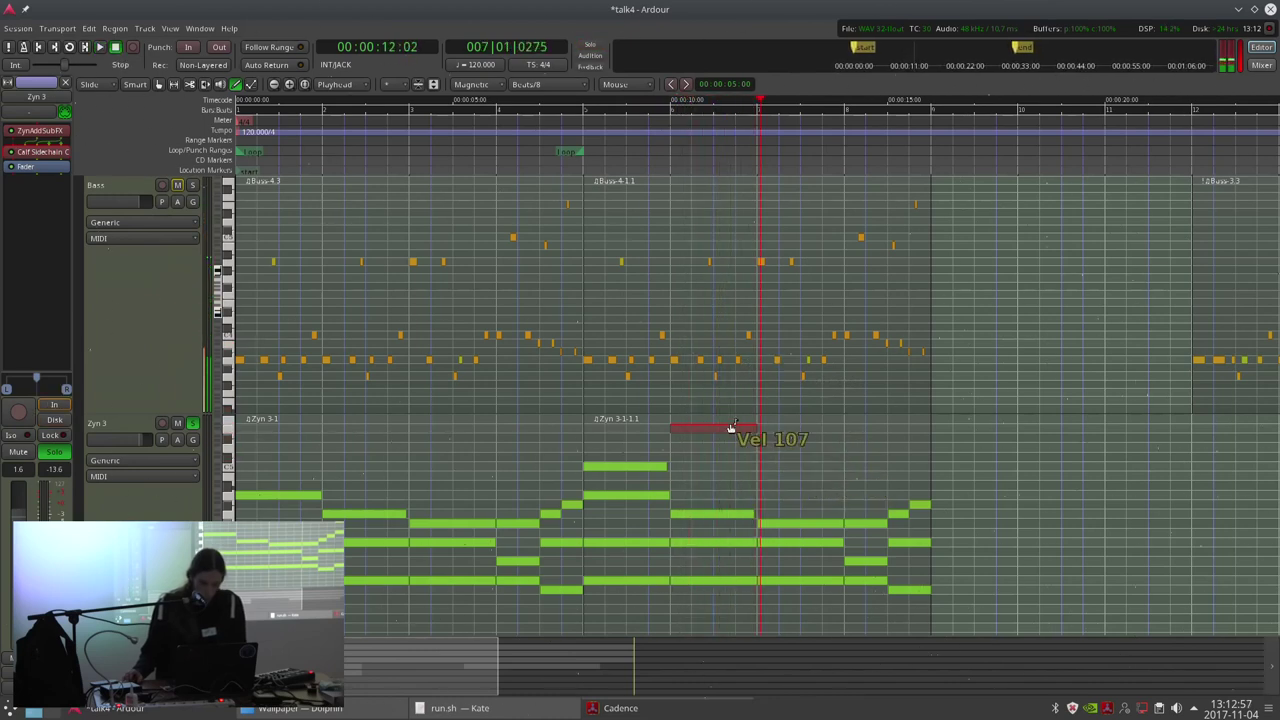
key(space)
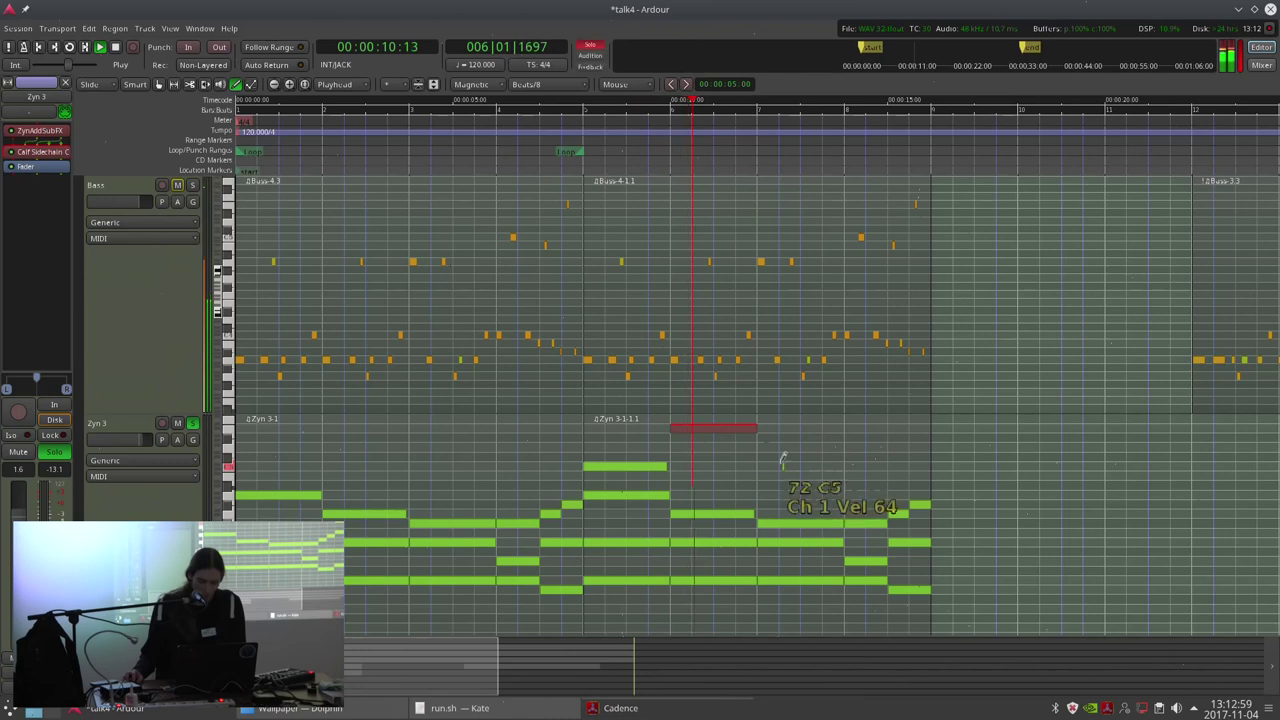
Audition the new Zyn 3 melody and draw a bar-long D5 note in bar 7 of the duplicated region.
scroll(732, 427, down, 8)
key(space)
key(space)
key(space)
drag(759, 446, 845, 446)
key(space)
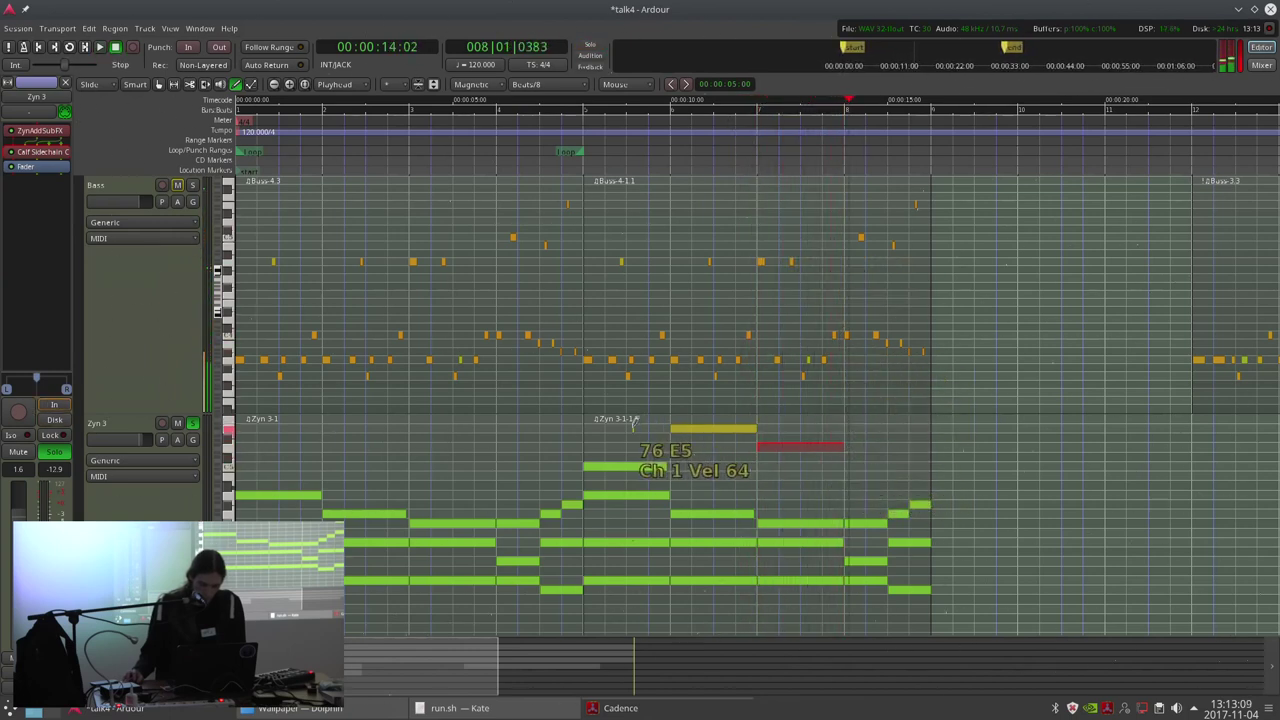
Return to Grab mode, unsolo Zyn 3, and play the full mix from bar 4 through the duplicated section.
key(g)
click(556, 143)
click(193, 424)
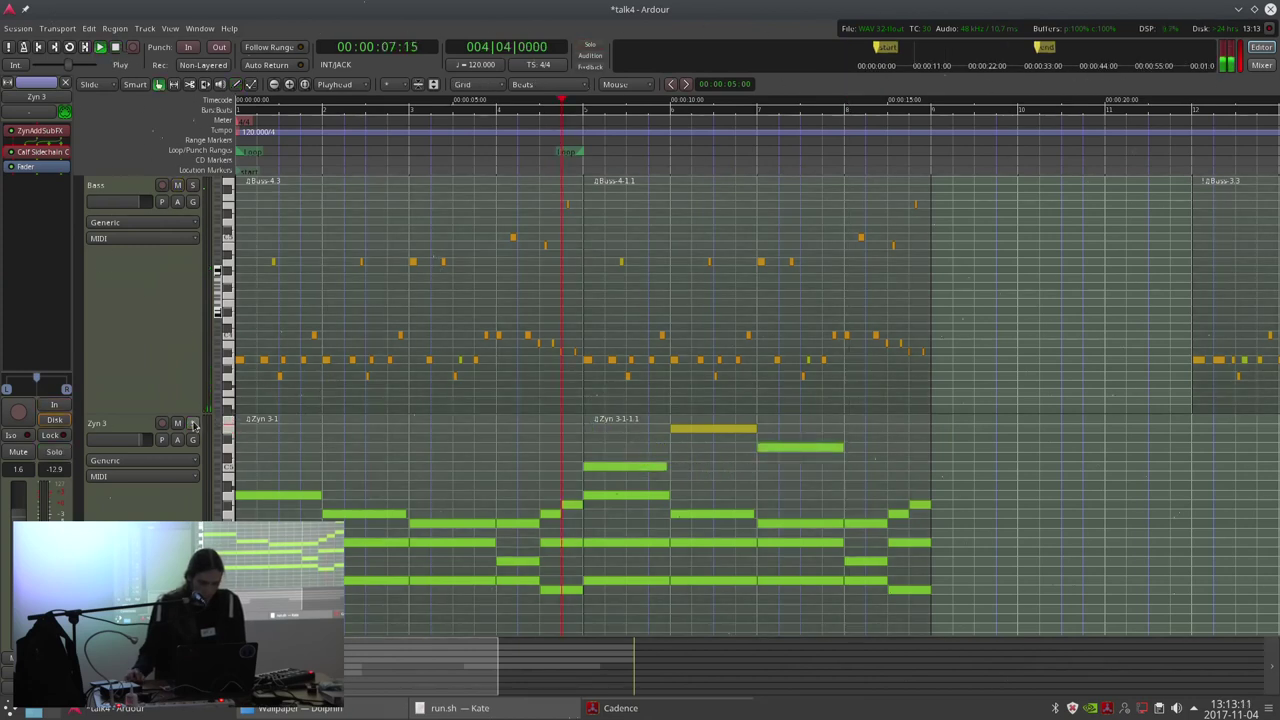
key(space)
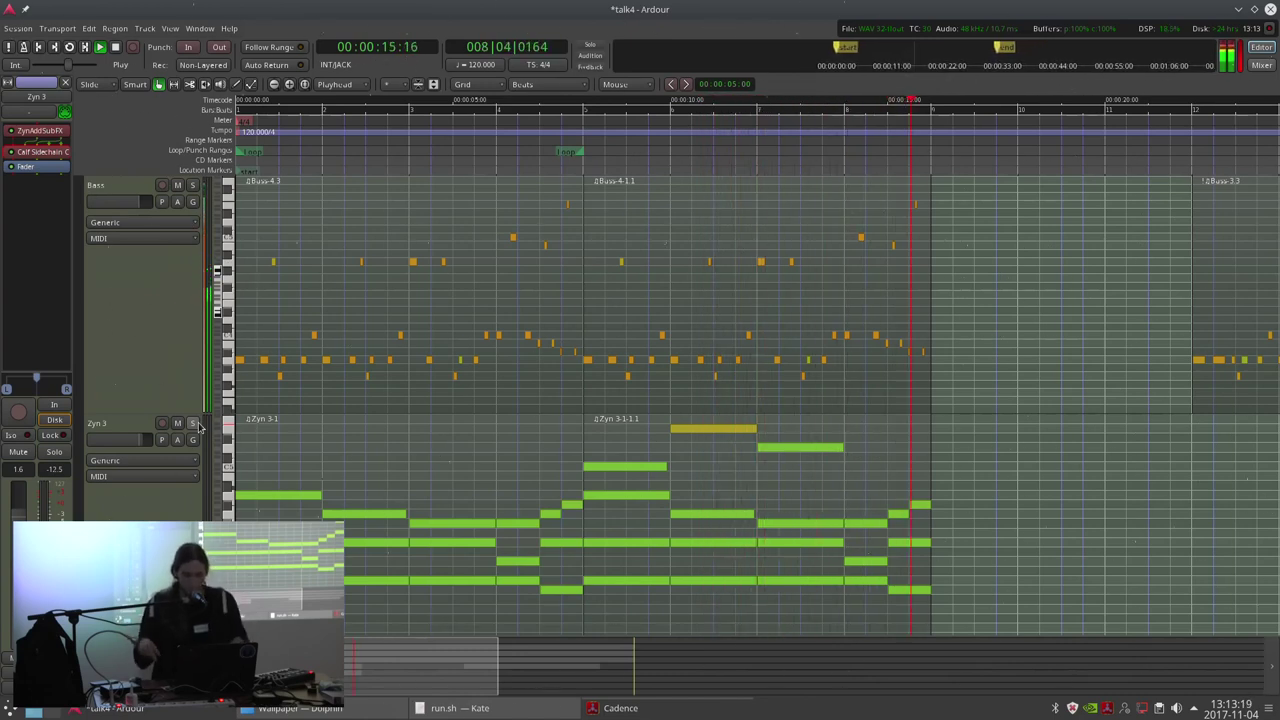
key(space)
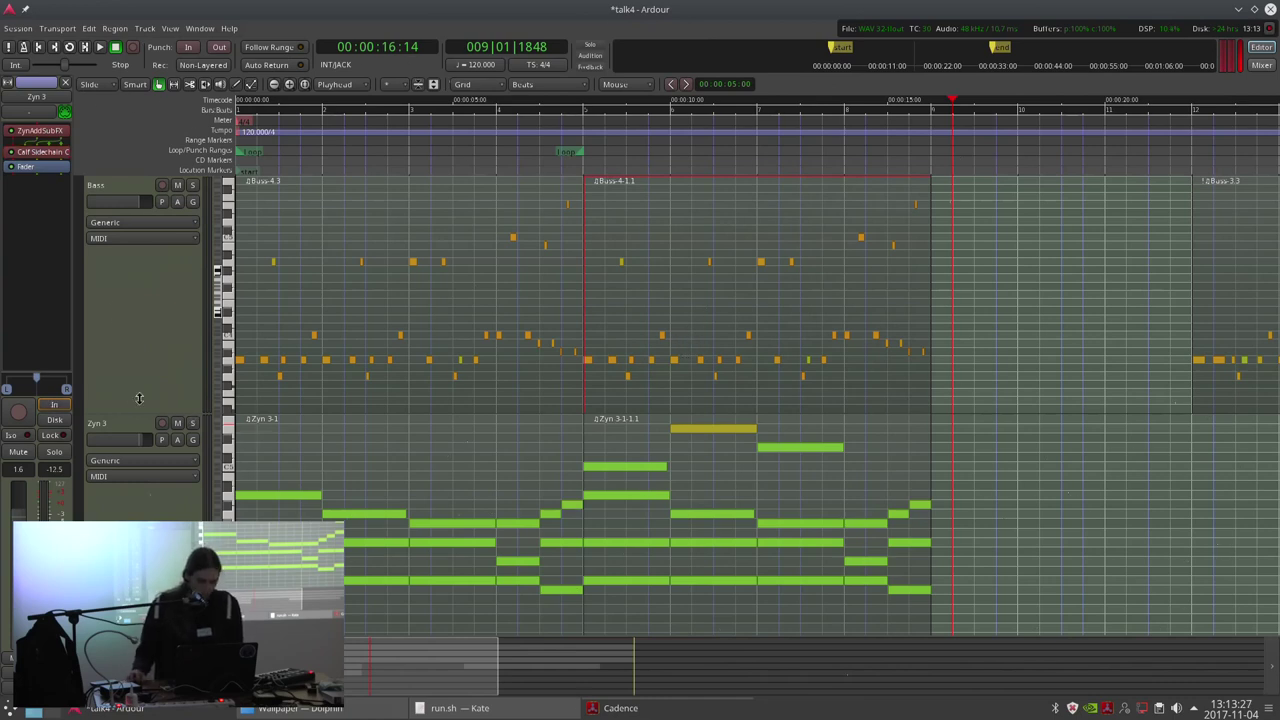
Select the lowest row of notes in bars 5 to 8 of the duplicated Zyn 3 region and transpose them up one octave.
drag(623, 572, 824, 598)
key(e)
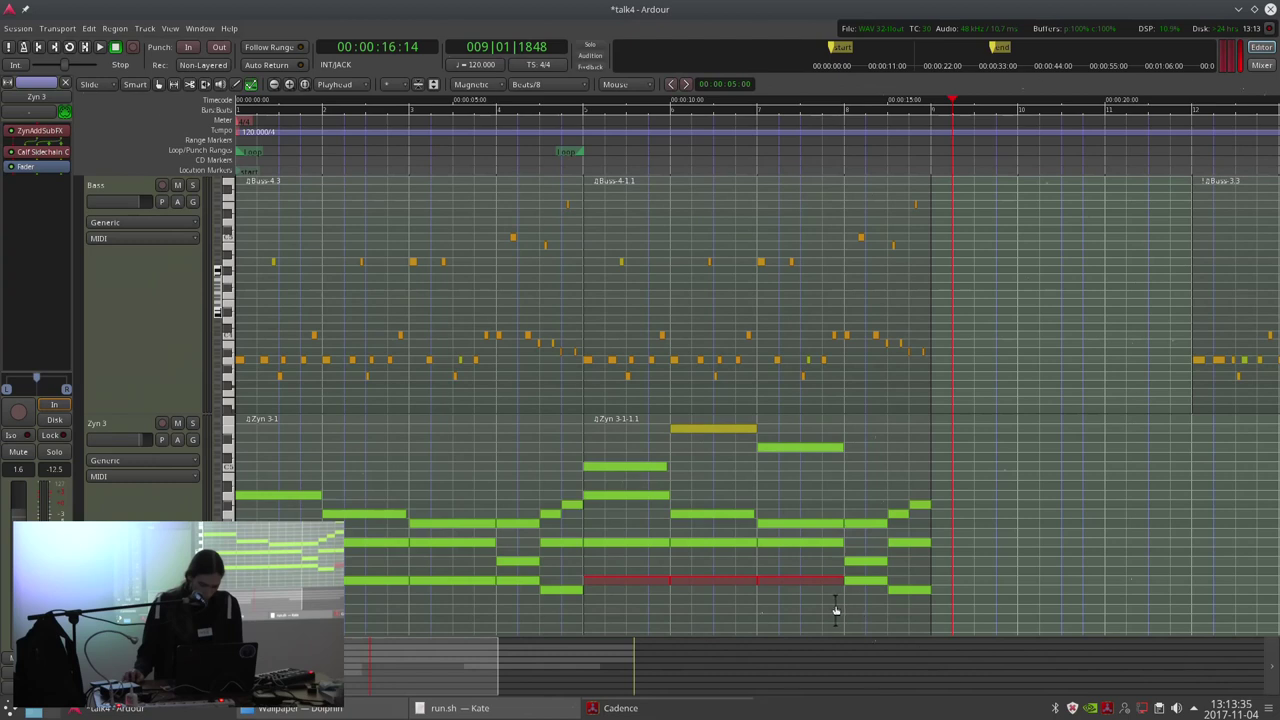
drag(868, 612, 932, 576)
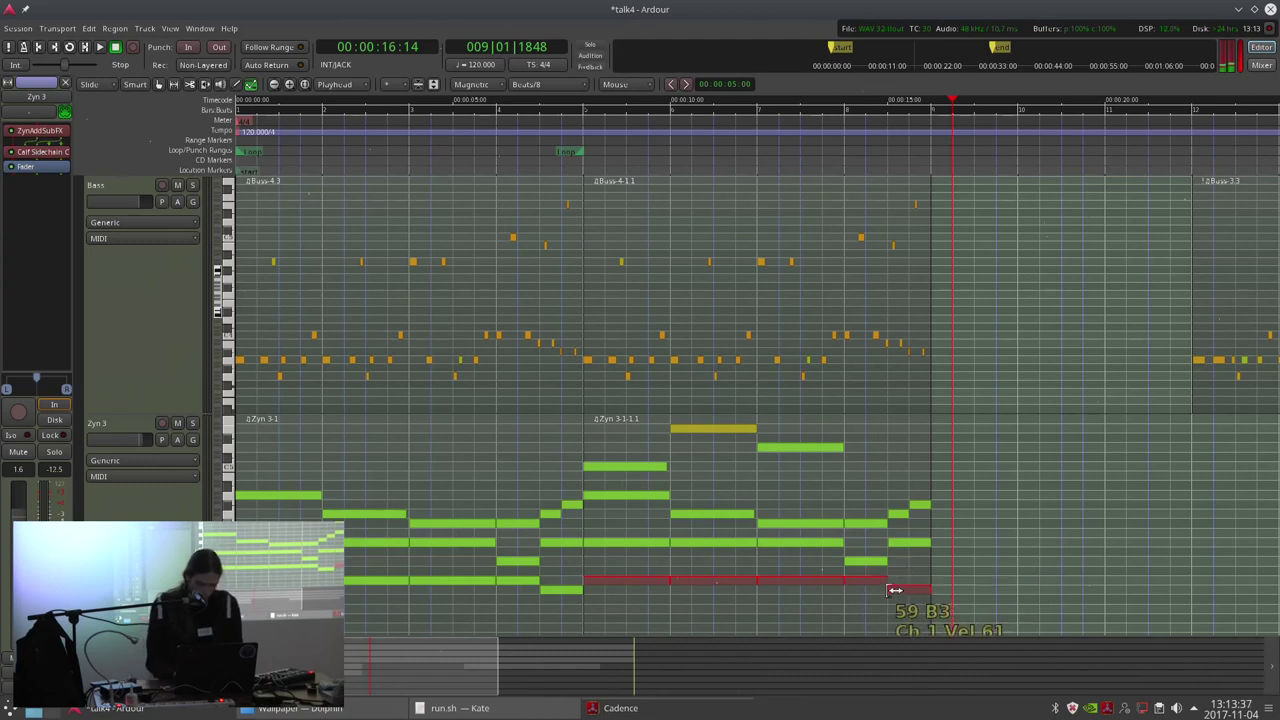
key(ctrl+Up)
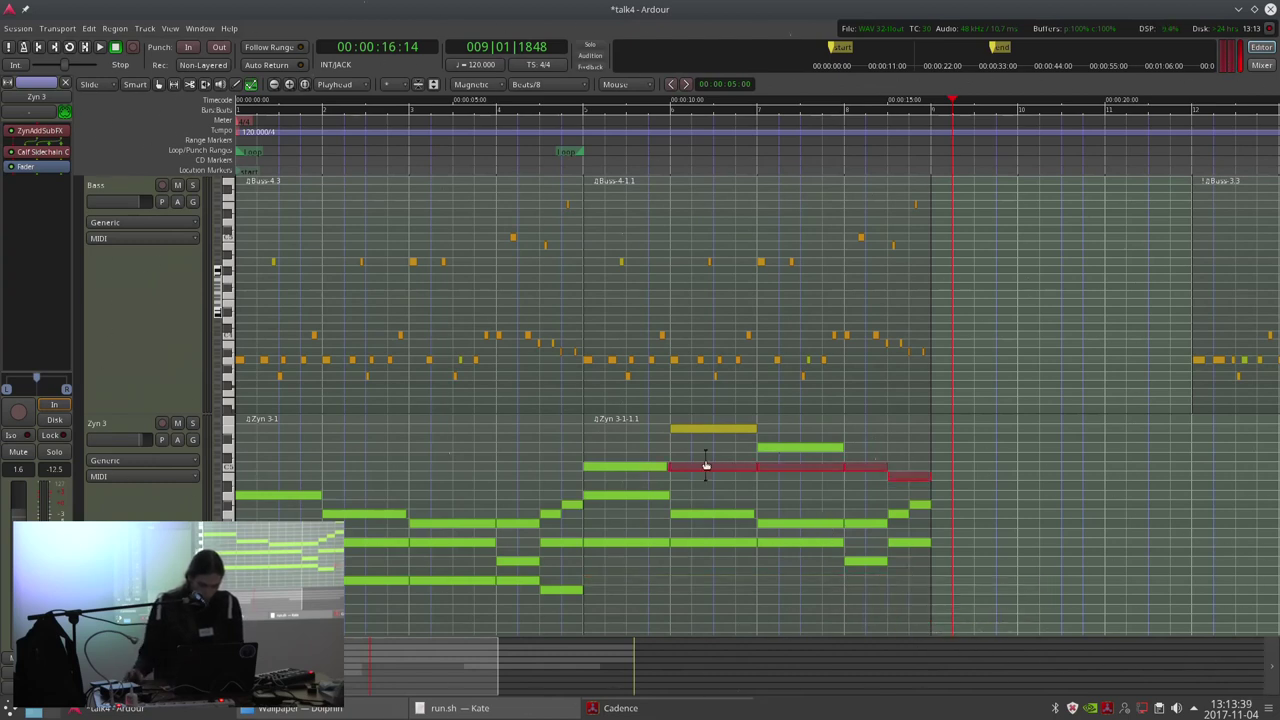
mouse_move(705, 466)
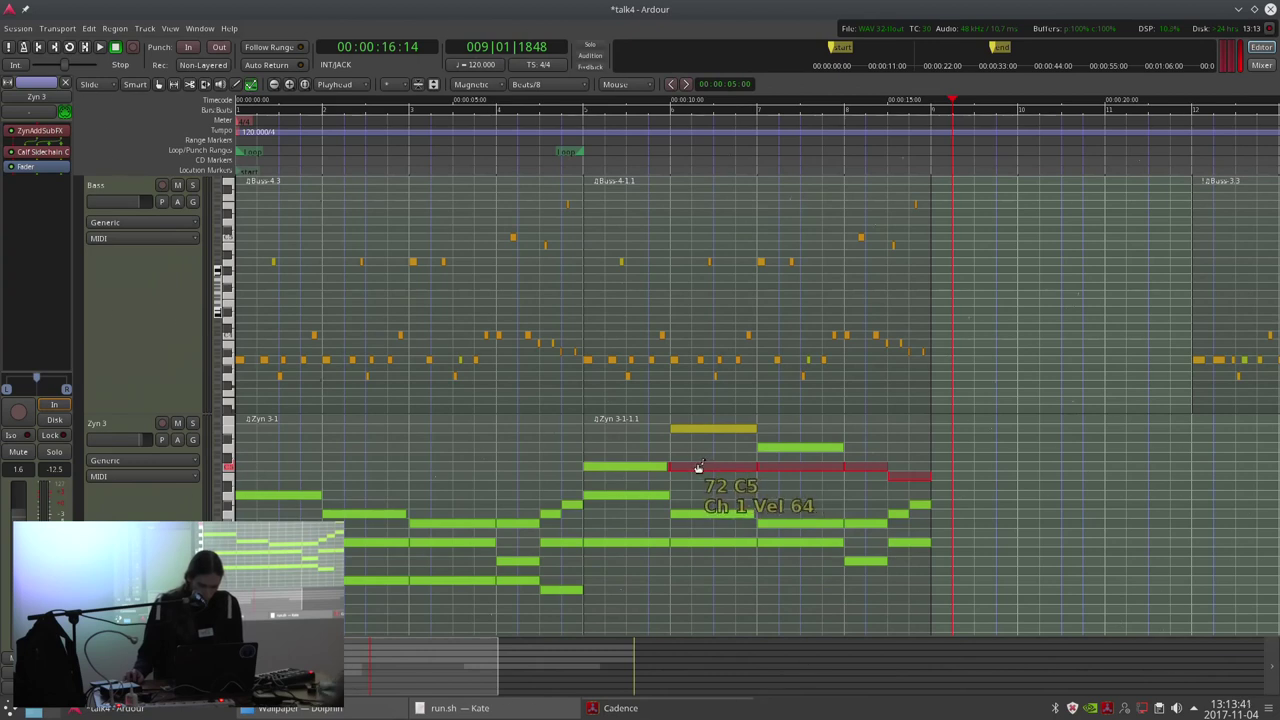
click(624, 468)
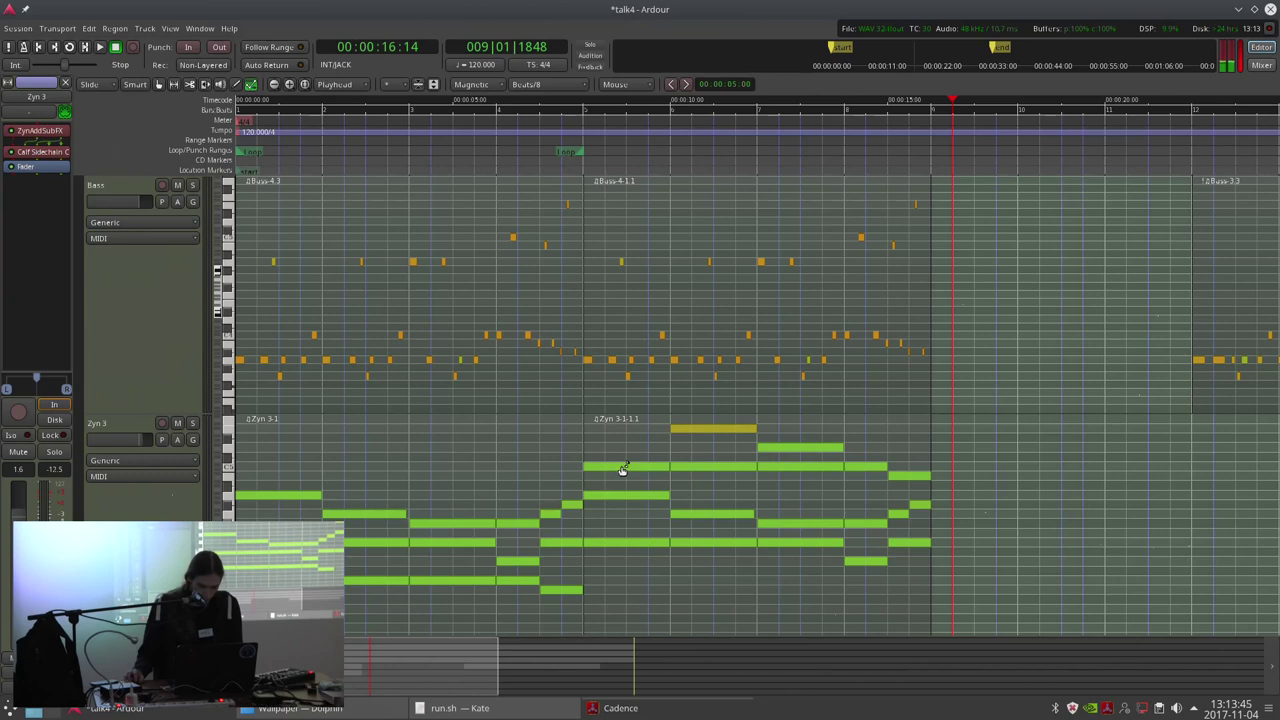
Play the full mix from bar 4 through the duplicated section, and lower the velocity of the E5 note in bar 6 of Zyn 3.
click(567, 140)
key(space)
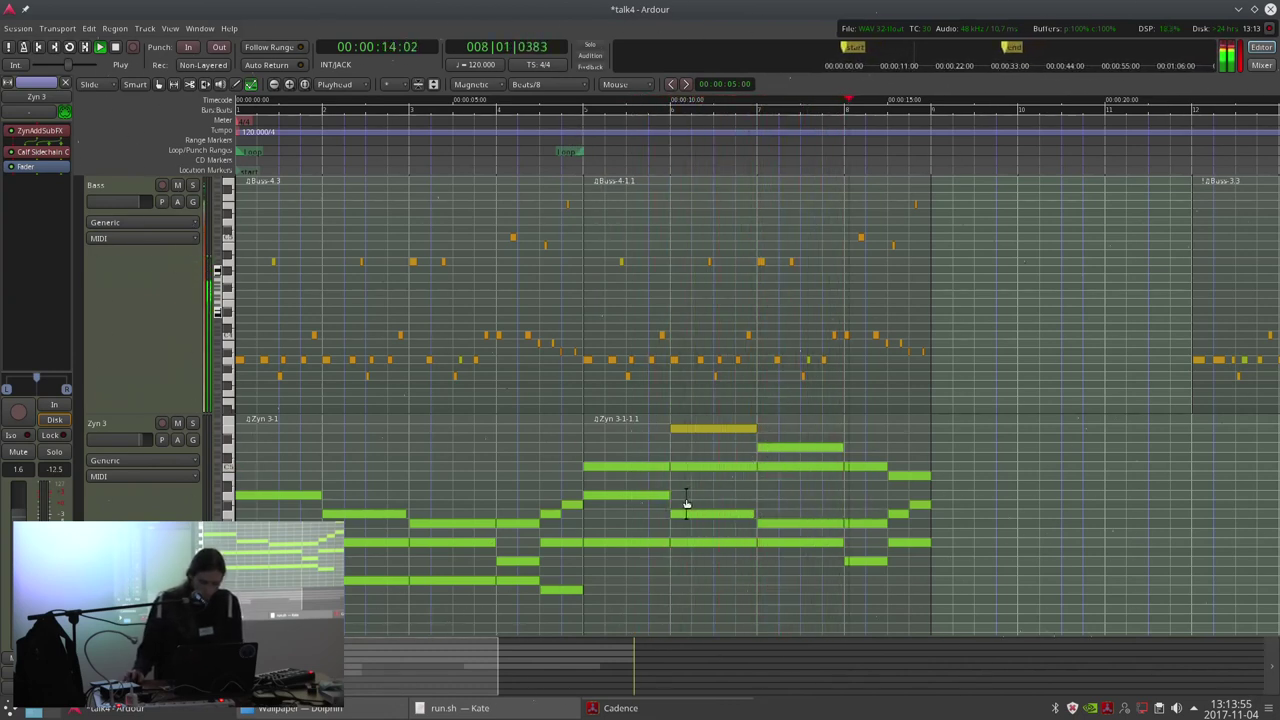
key(space)
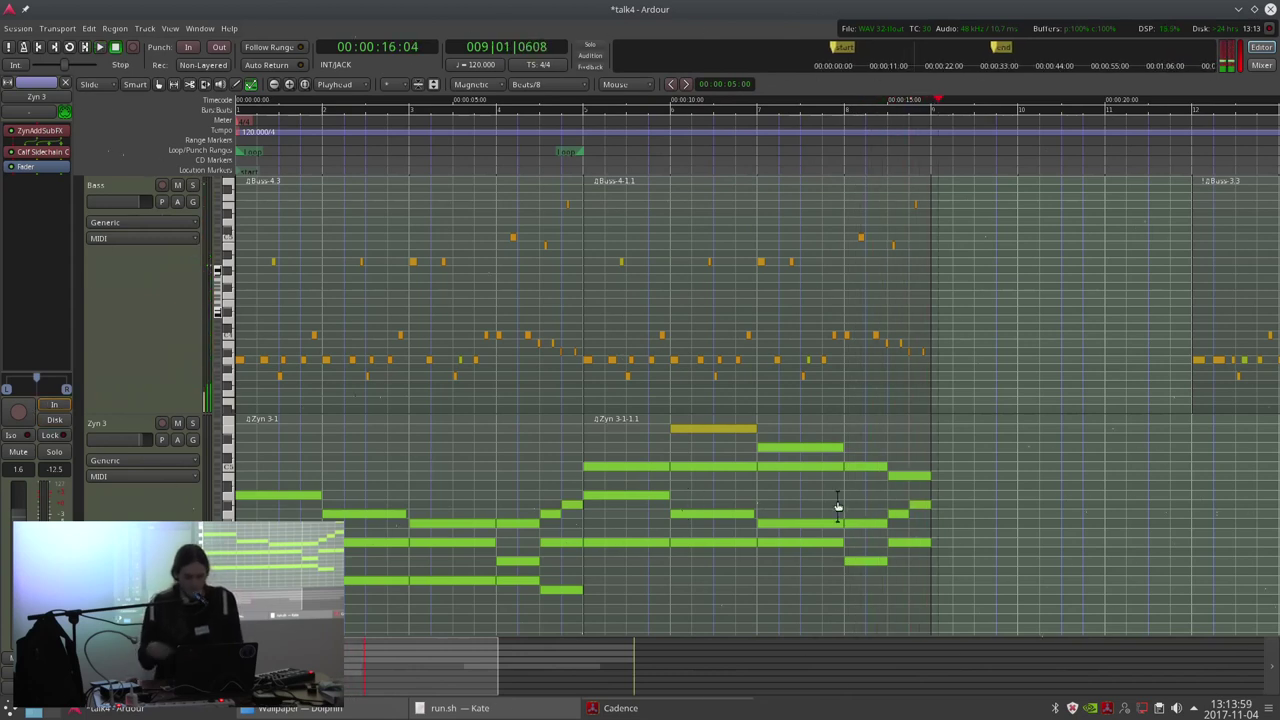
click(702, 430)
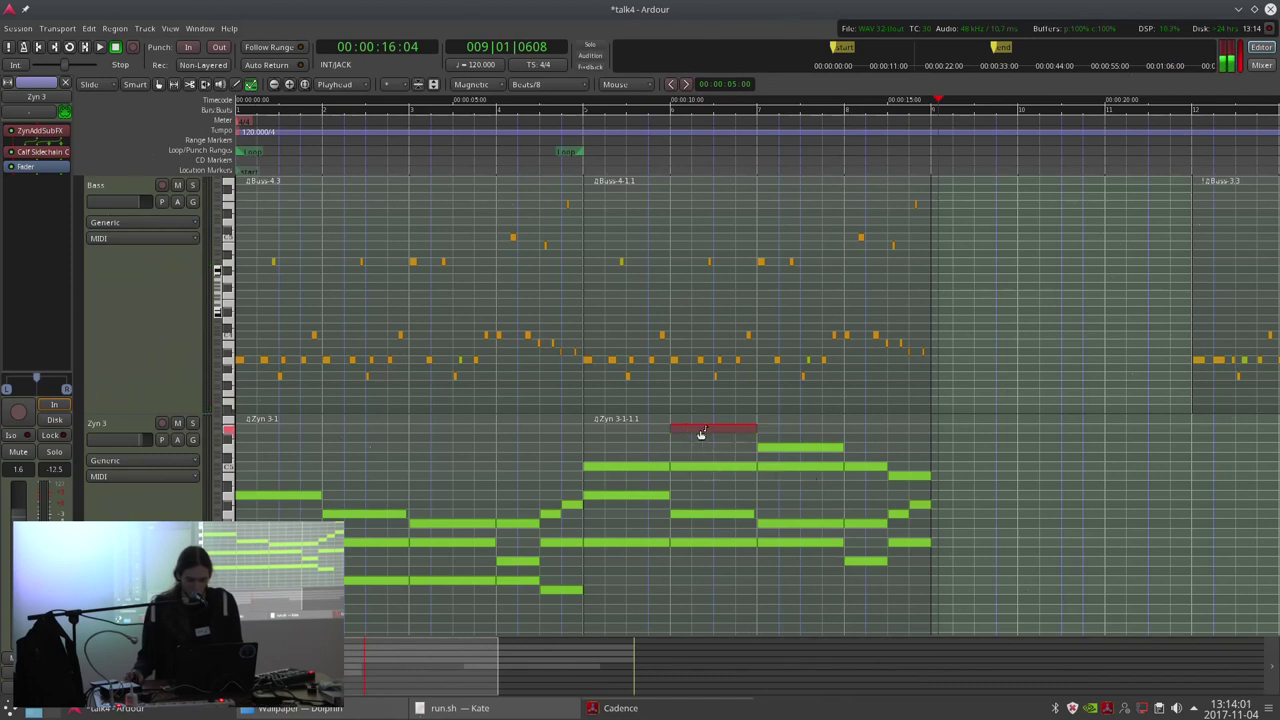
click(556, 152)
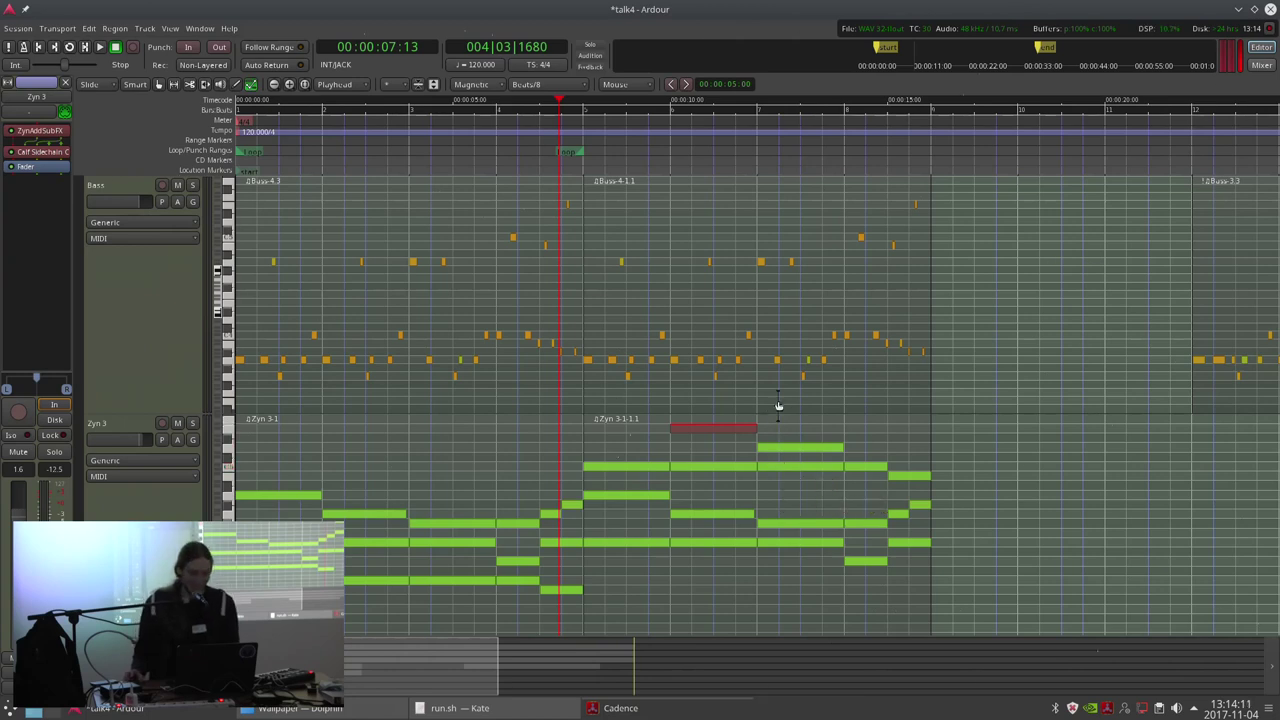
While looping from the start, set the Zyn 3 sidechain compressor's release to 103.816 ms, threshold to -32.8 dB and ratio to 2.508.
click(144, 514)
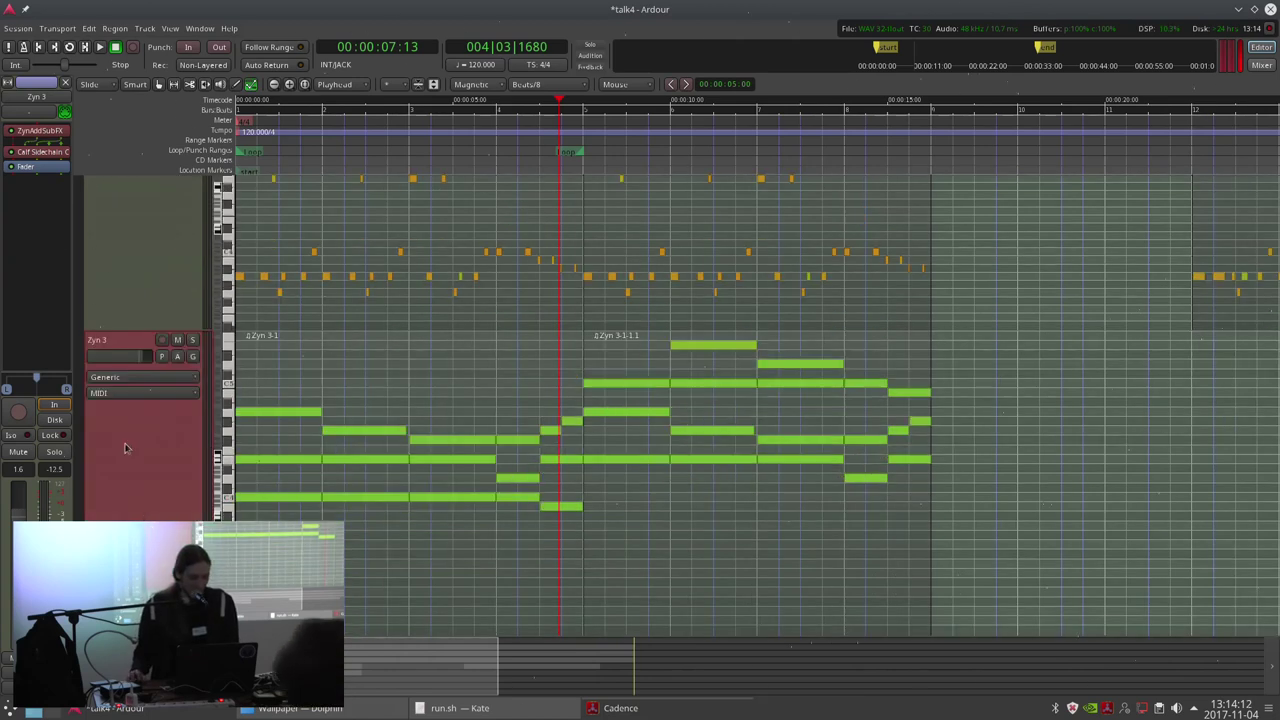
double_click(43, 152)
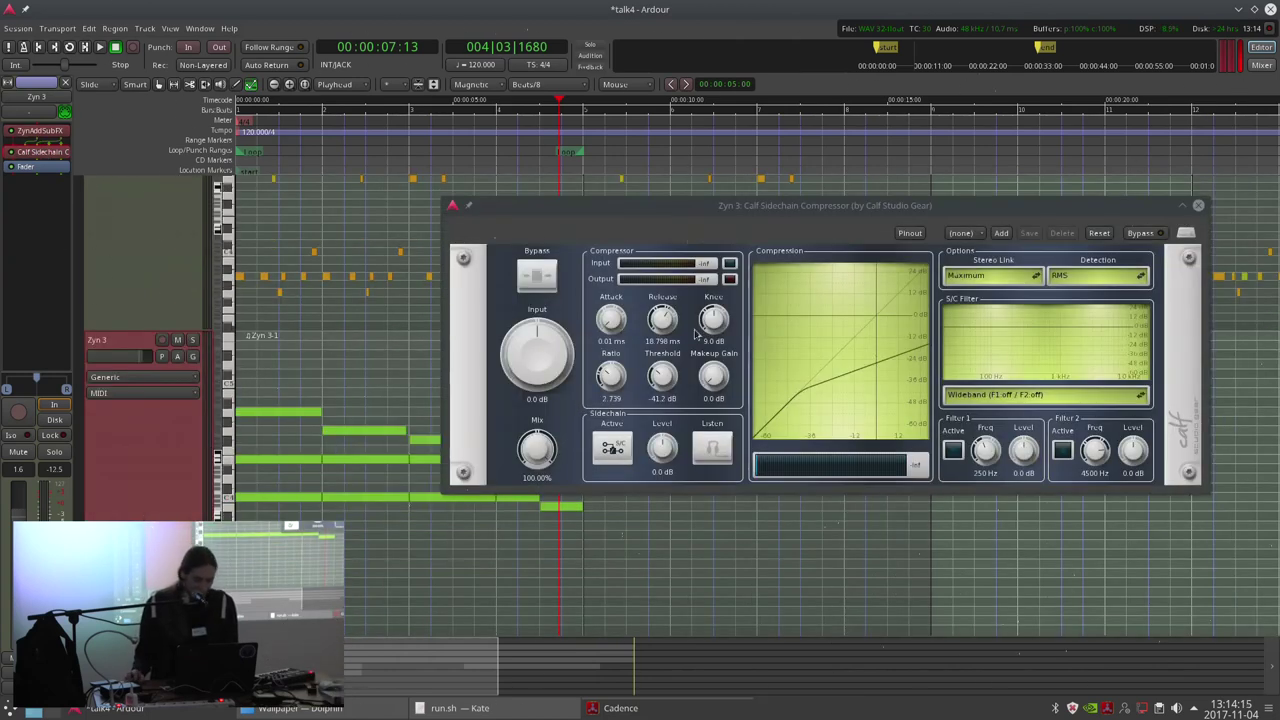
drag(513, 212, 481, 231)
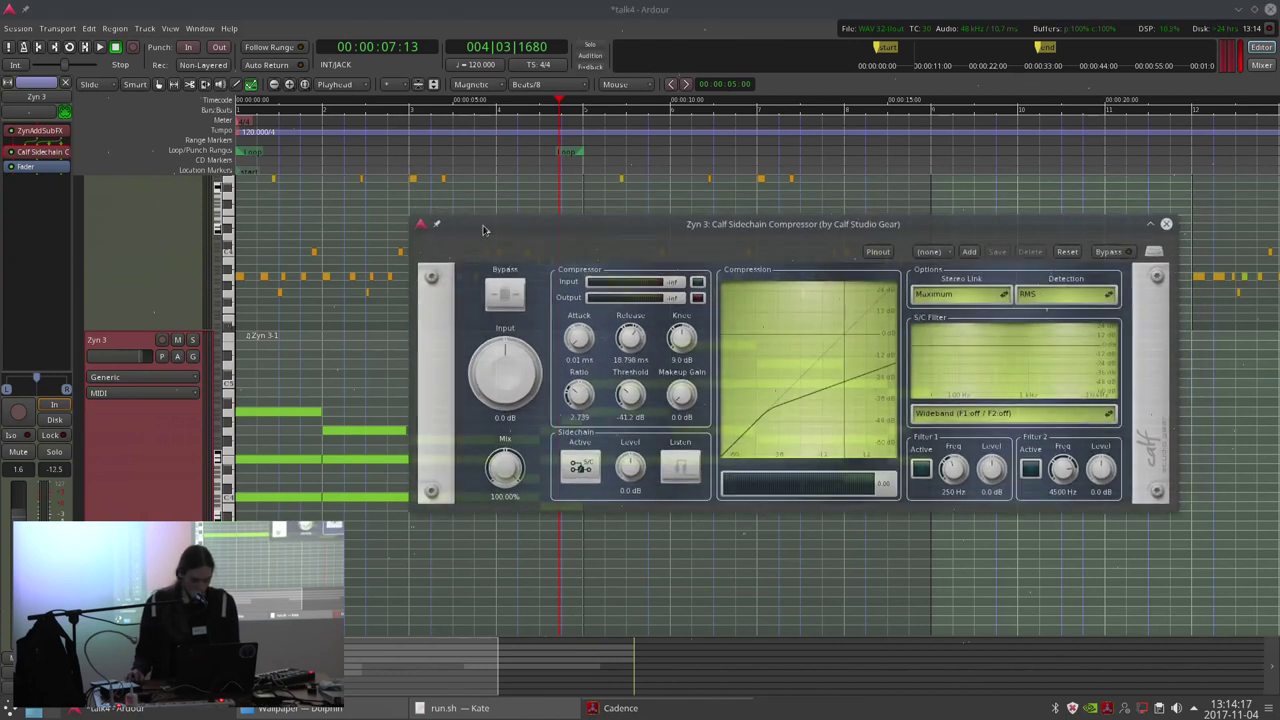
key(Home)
key(space)
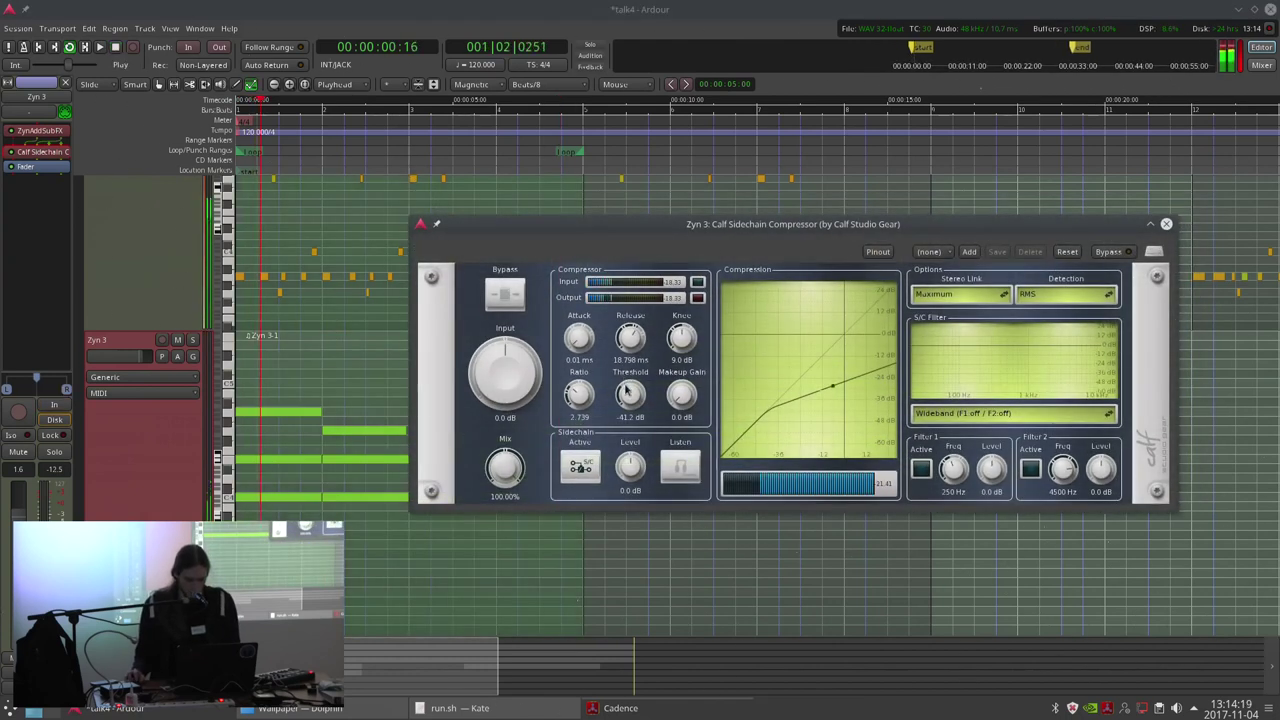
drag(627, 342, 629, 316)
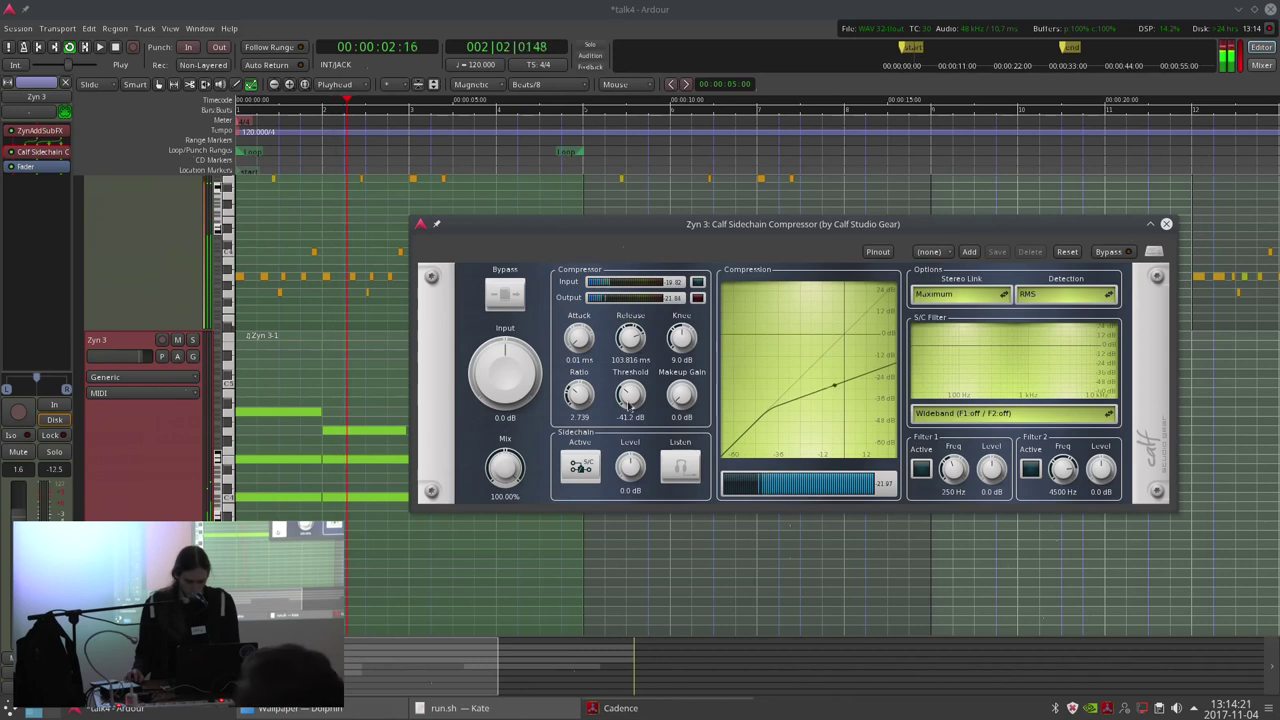
drag(631, 402, 581, 401)
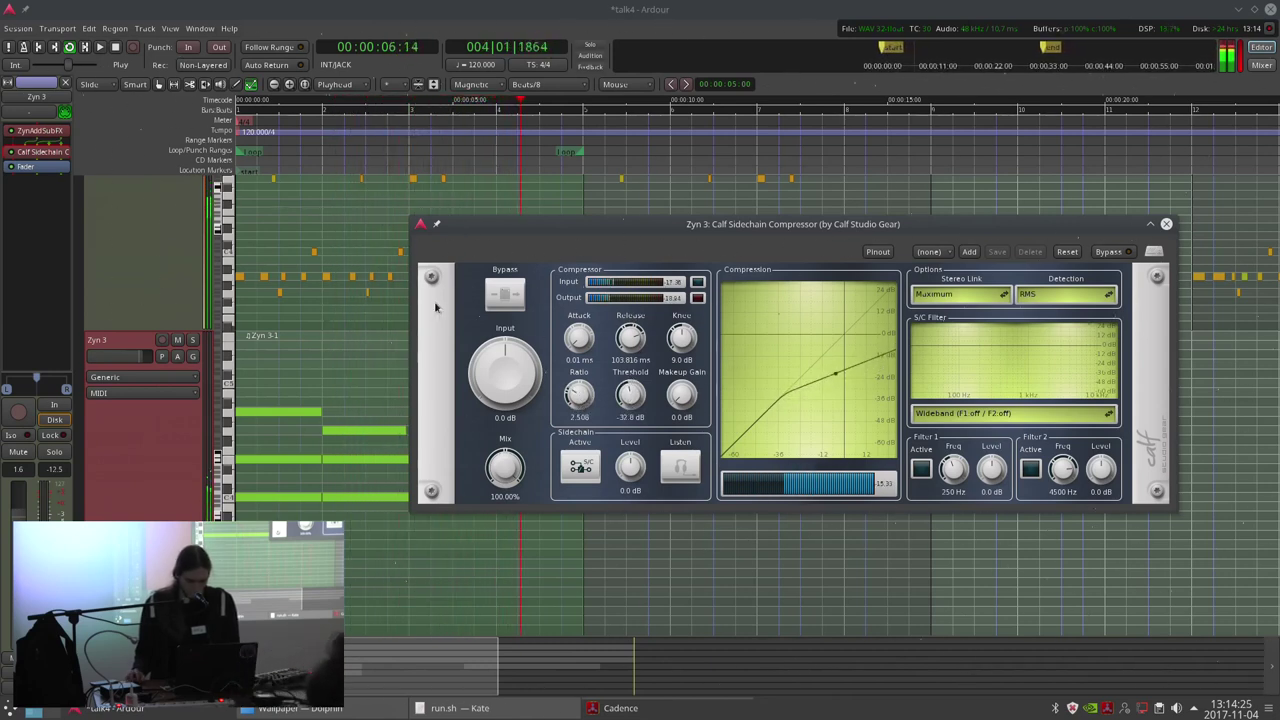
Audition Zyn 3 soloed, unsolo it and stop playback, and rename the track as Saw Pad.
click(193, 341)
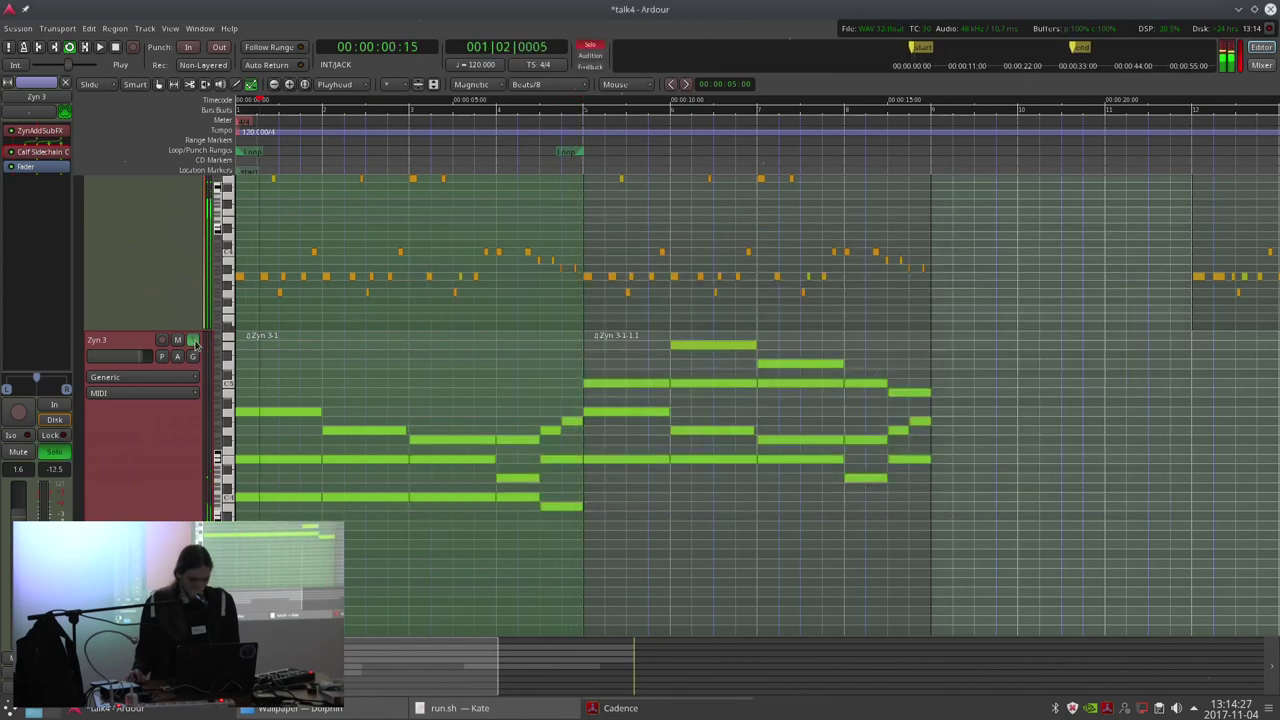
key(space)
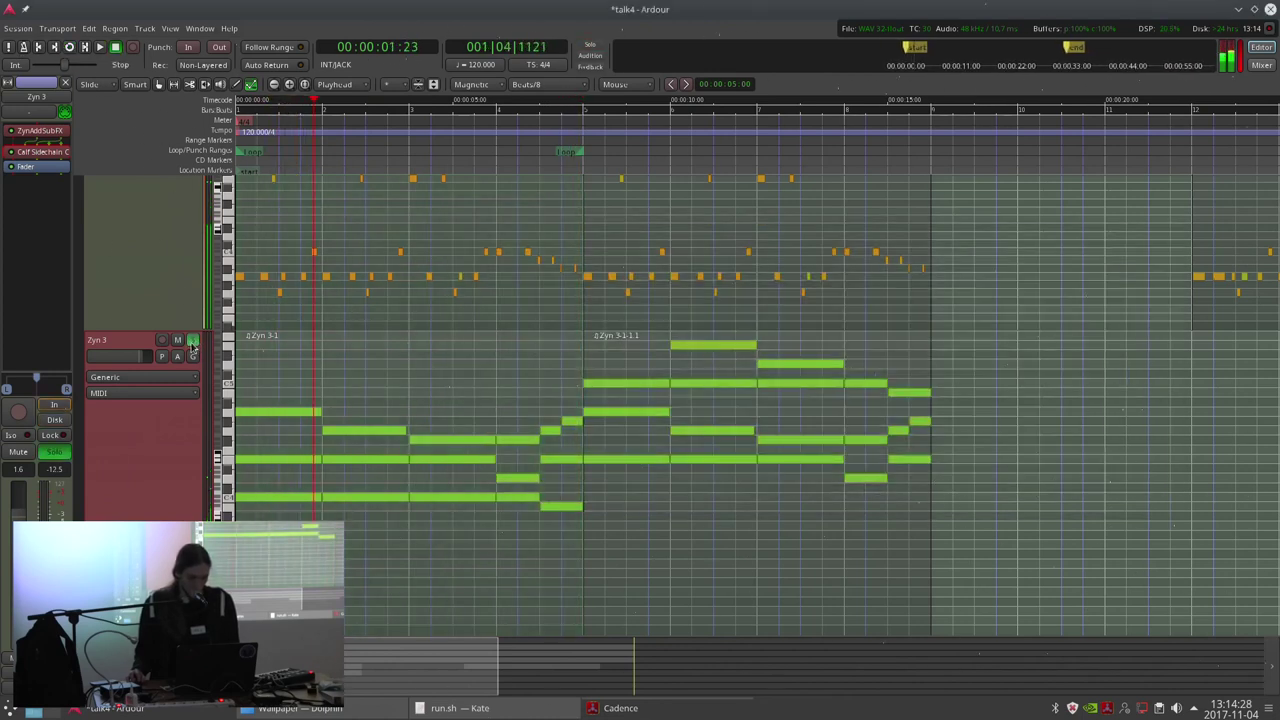
click(178, 341)
double_click(140, 345)
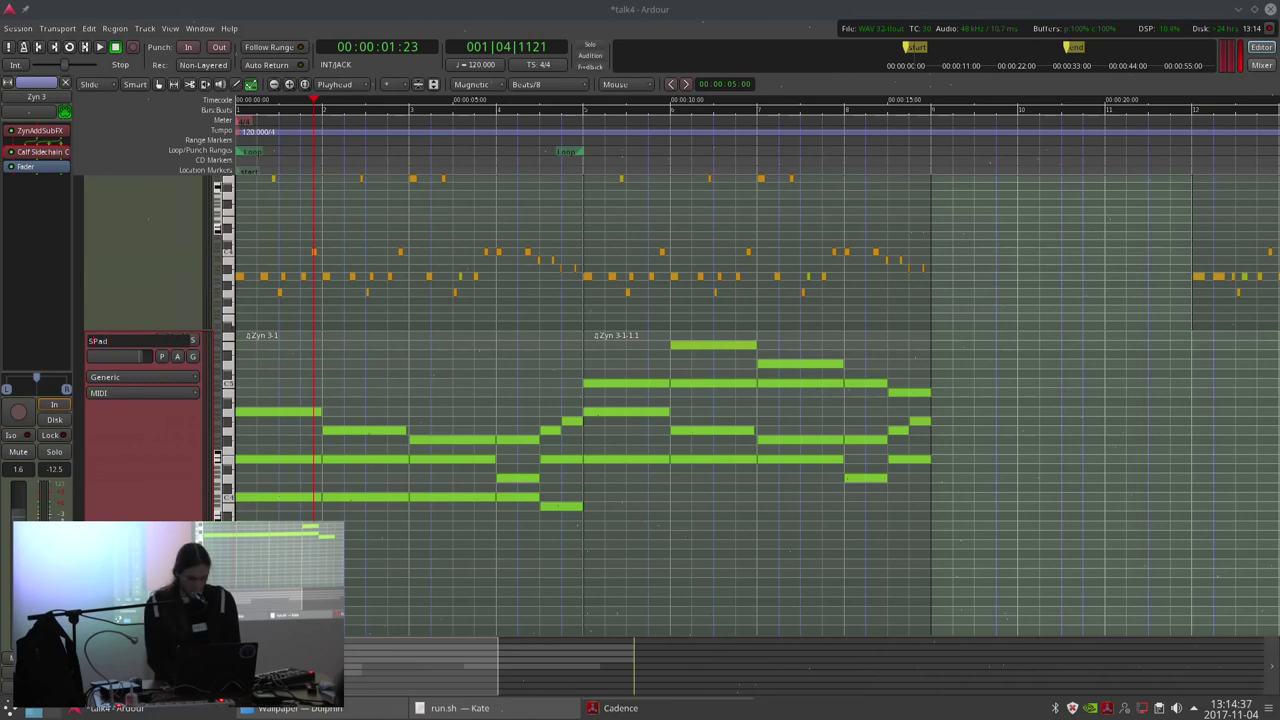
key(Return)
Play the full mix through bar 8 with the Saw Pad track's gain lowered to -5.4 dB.
key(space)
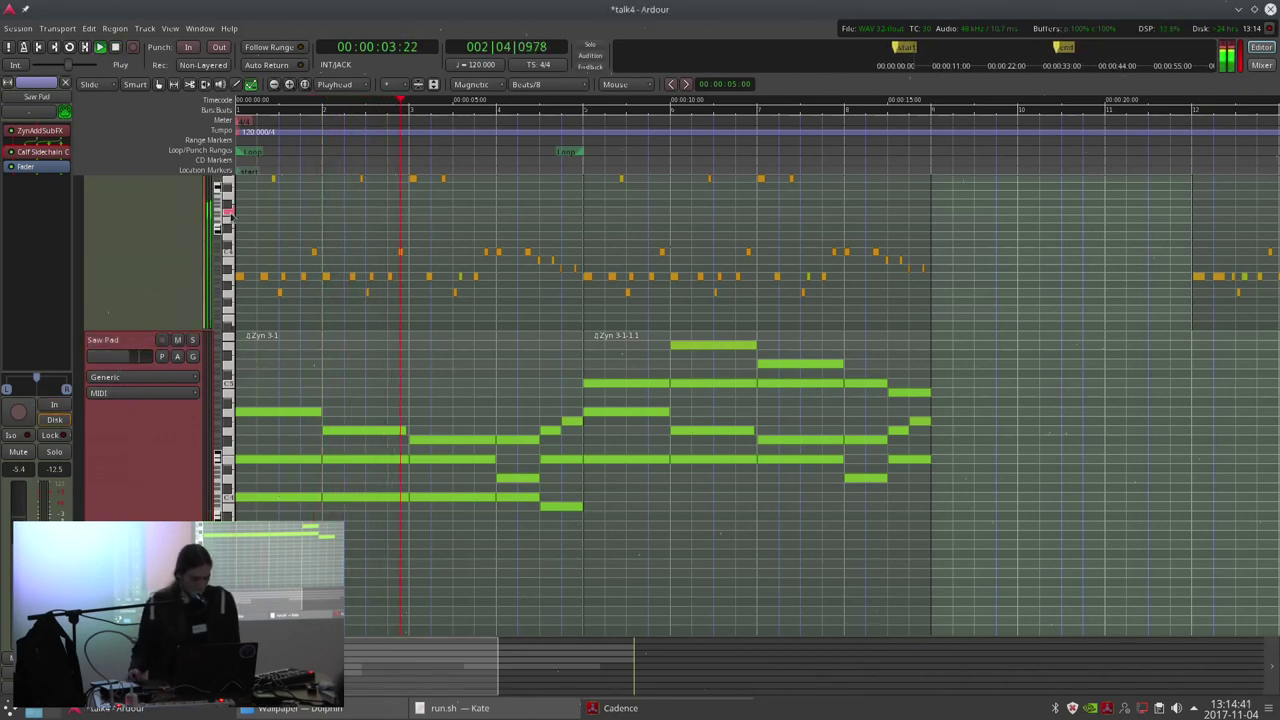
scroll(411, 337, up, 3)
scroll(411, 338, down, 2)
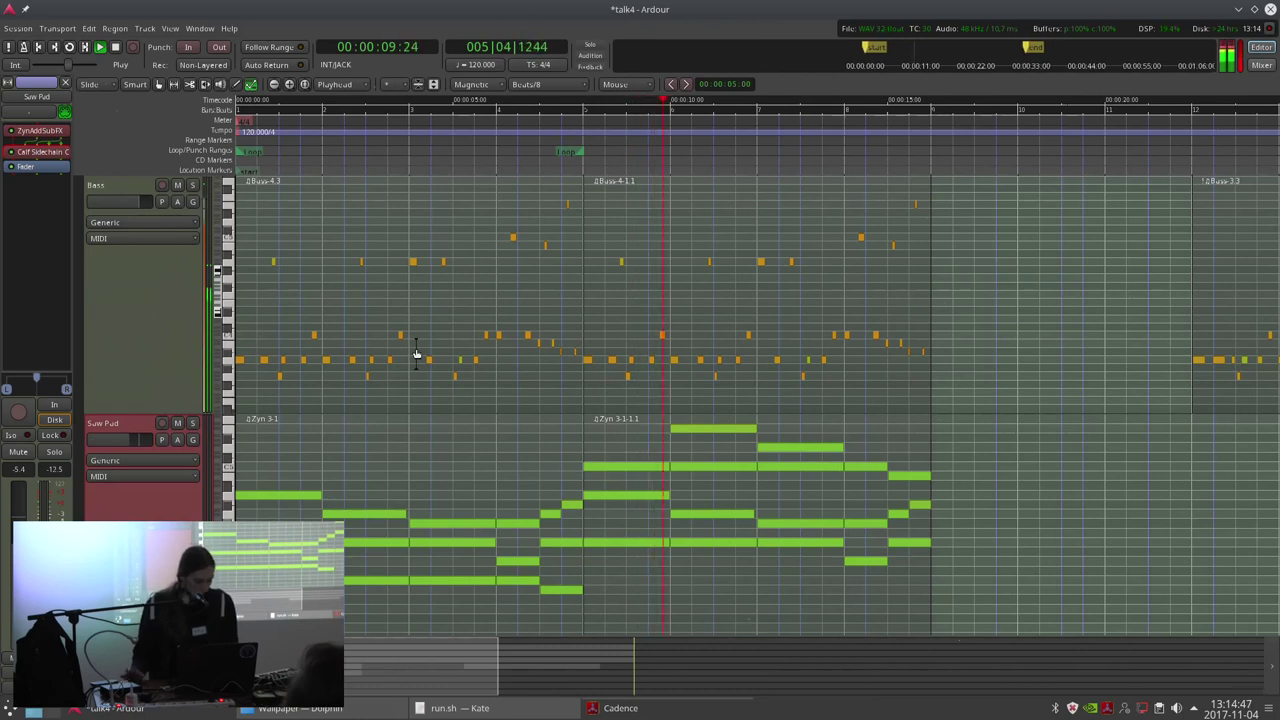
scroll(550, 374, down, 3)
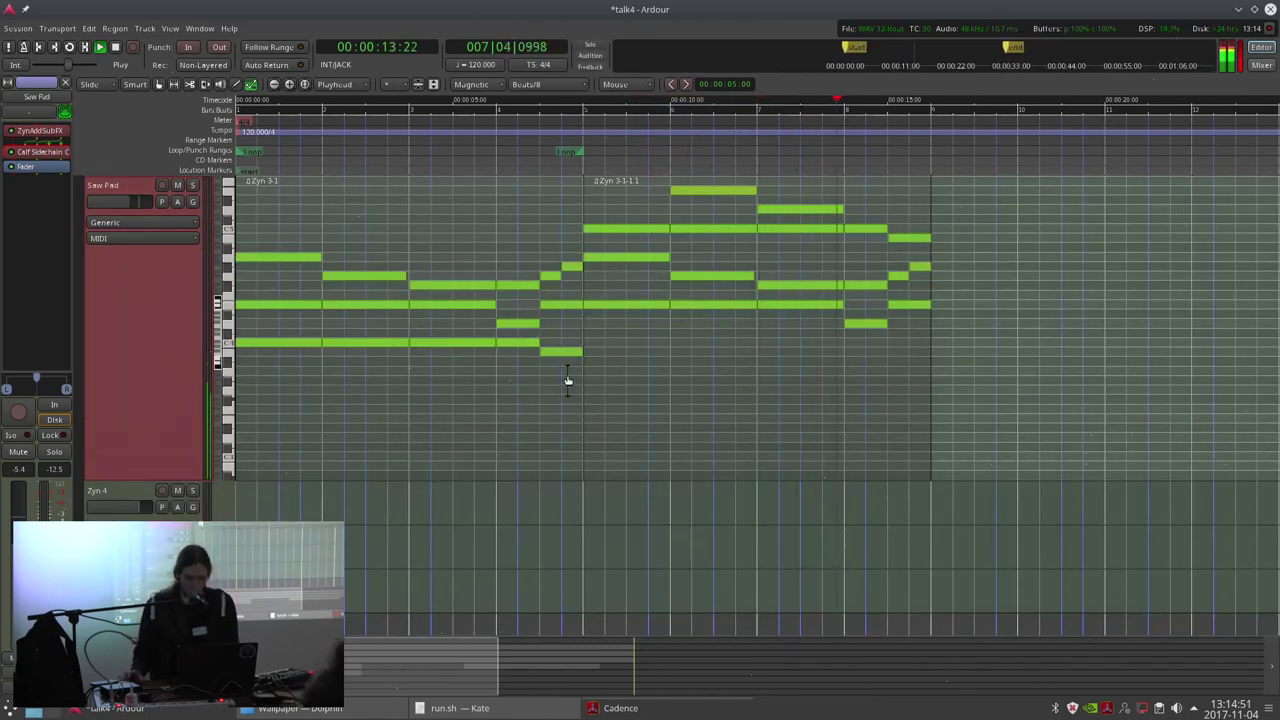
scroll(617, 383, up, 2)
scroll(617, 380, down, 1)
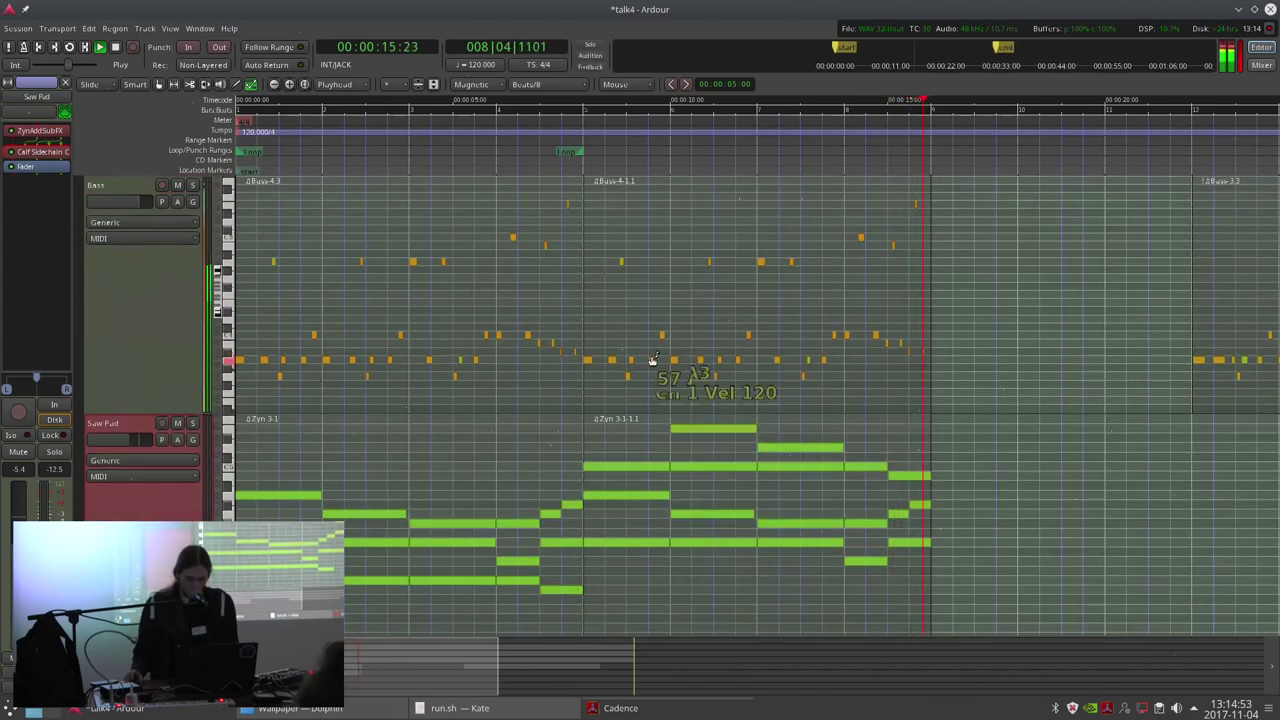
scroll(652, 357, down, 2)
key(space)
scroll(652, 350, up, 5)
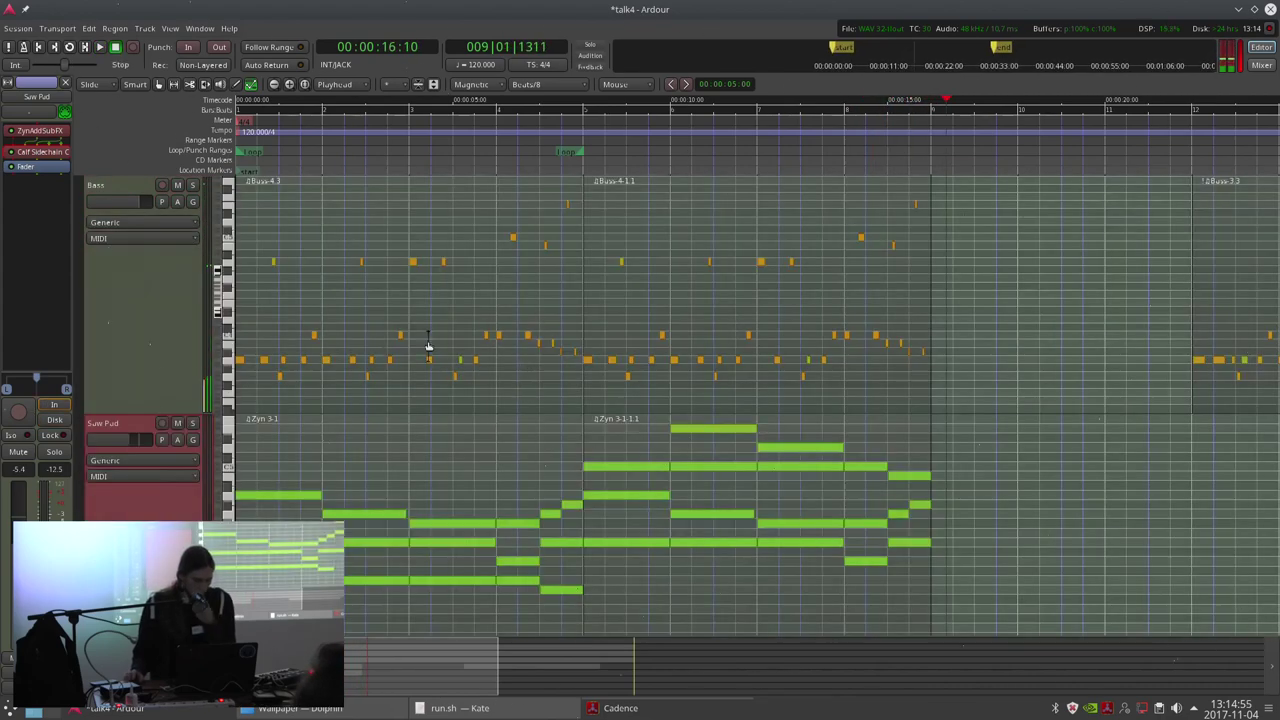
scroll(400, 345, down, 5)
scroll(380, 345, up, 5)
scroll(380, 352, down, 2)
scroll(340, 390, up, 2)
scroll(319, 413, down, 2)
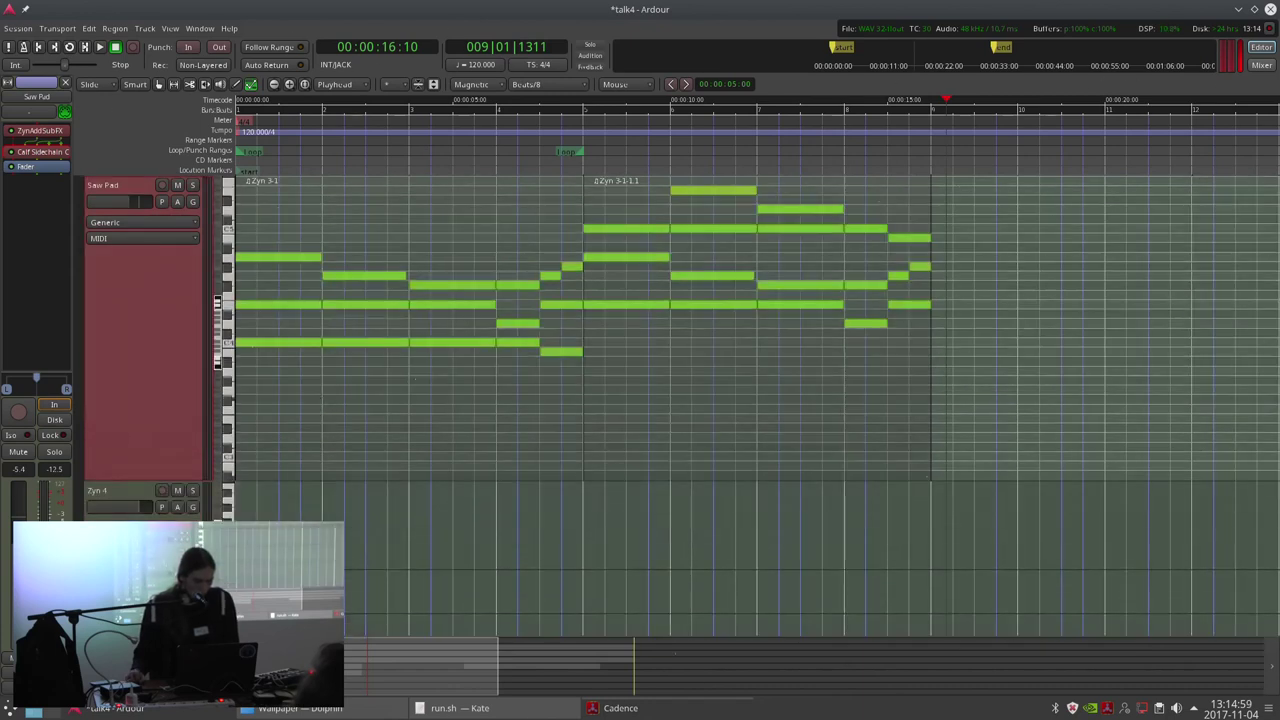
scroll(285, 498, down, 3)
scroll(135, 463, up, 3)
scroll(268, 440, down, 2)
scroll(266, 437, up, 2)
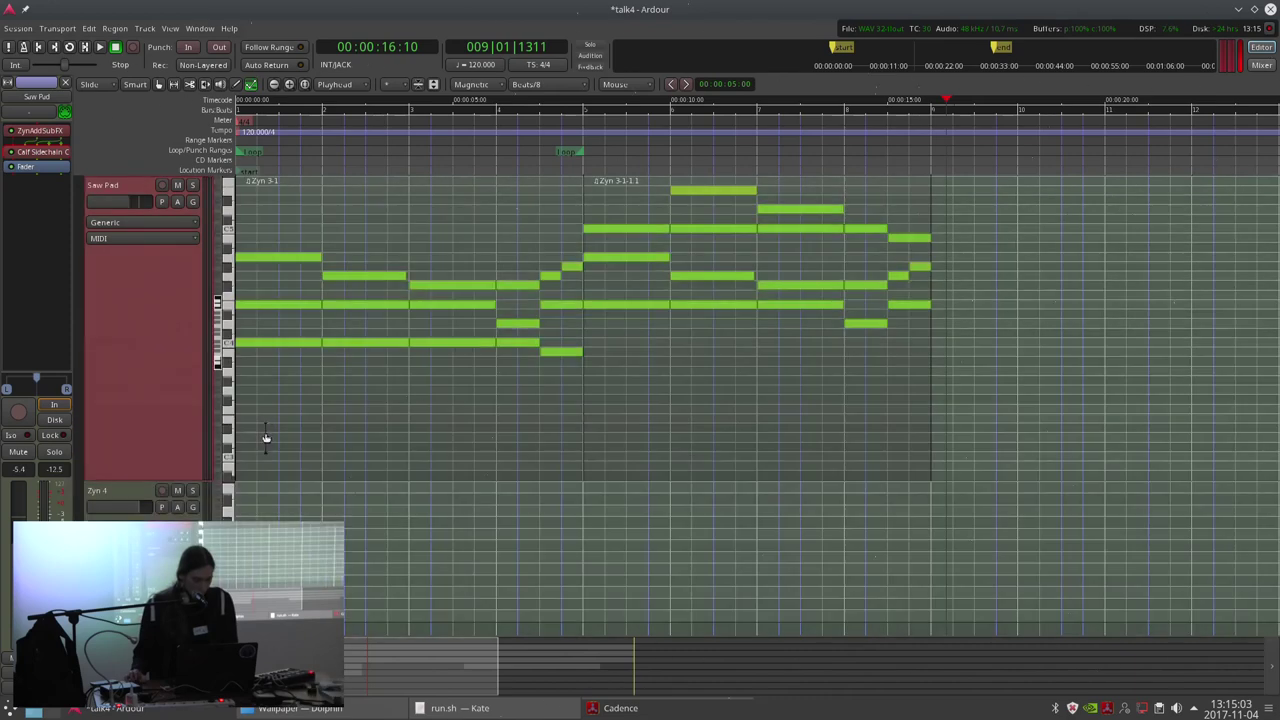
Reduce the height of the Saw Pad track, enlarge Zyn 4, and draw a one-bar region in bar 1 of Zyn 4.
key(Down)
drag(161, 468, 187, 301)
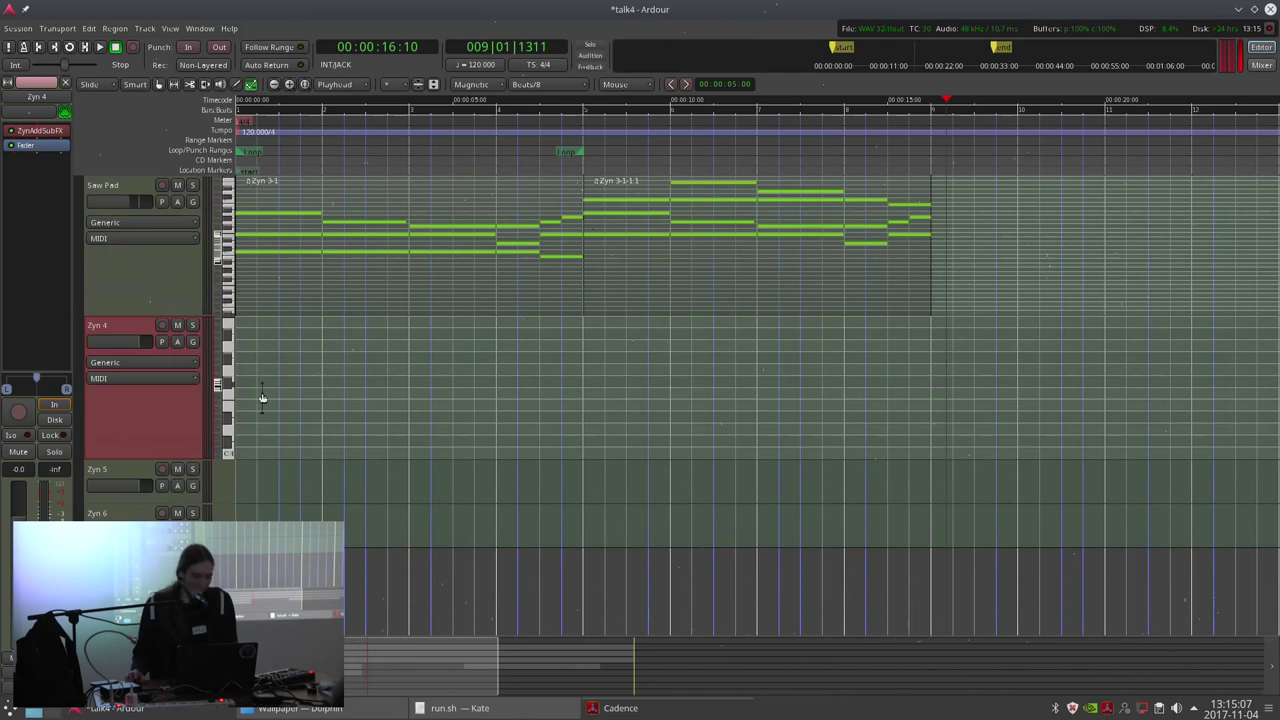
drag(145, 446, 154, 503)
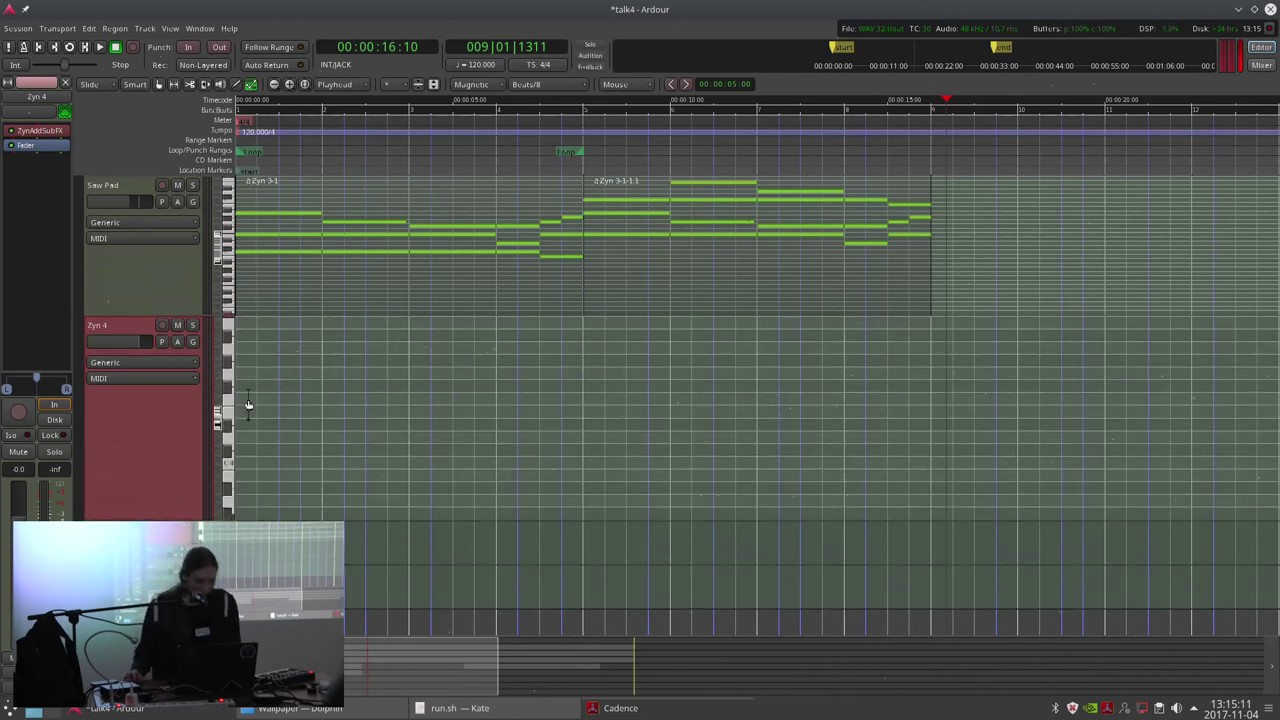
drag(241, 455, 323, 459)
Zoom in on bar 1 of the new Zyn 4 region and activate Draw mode for entering notes.
scroll(255, 470, up, 1)
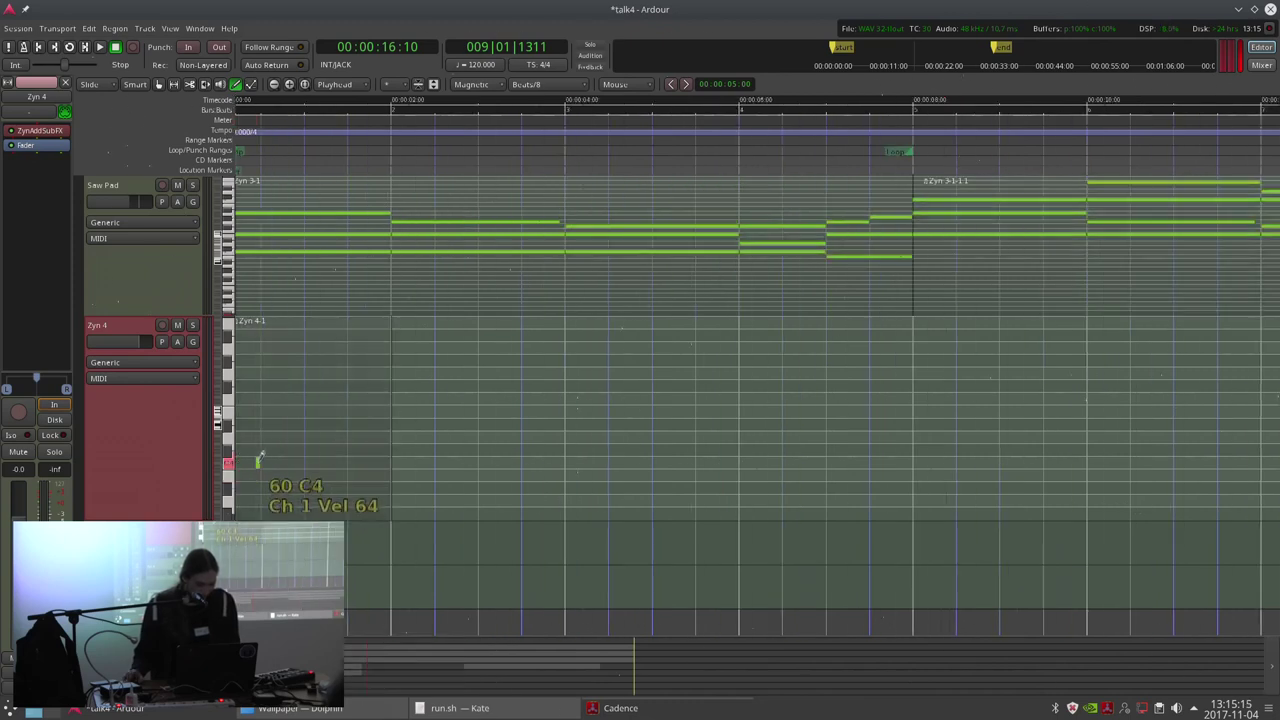
scroll(260, 462, up, 1)
scroll(255, 465, down, 2)
scroll(251, 451, up, 2)
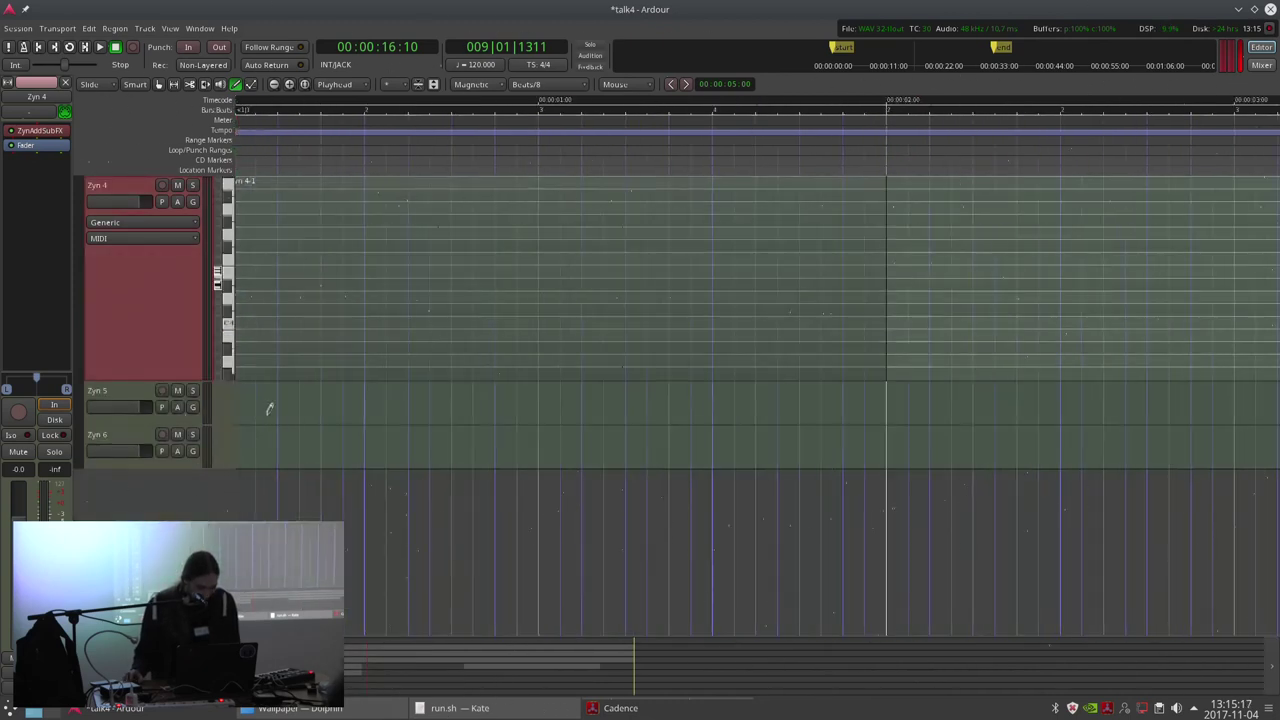
scroll(269, 408, up, 1)
scroll(269, 408, left, 1)
key(g)
drag(264, 414, 176, 416)
key(d)
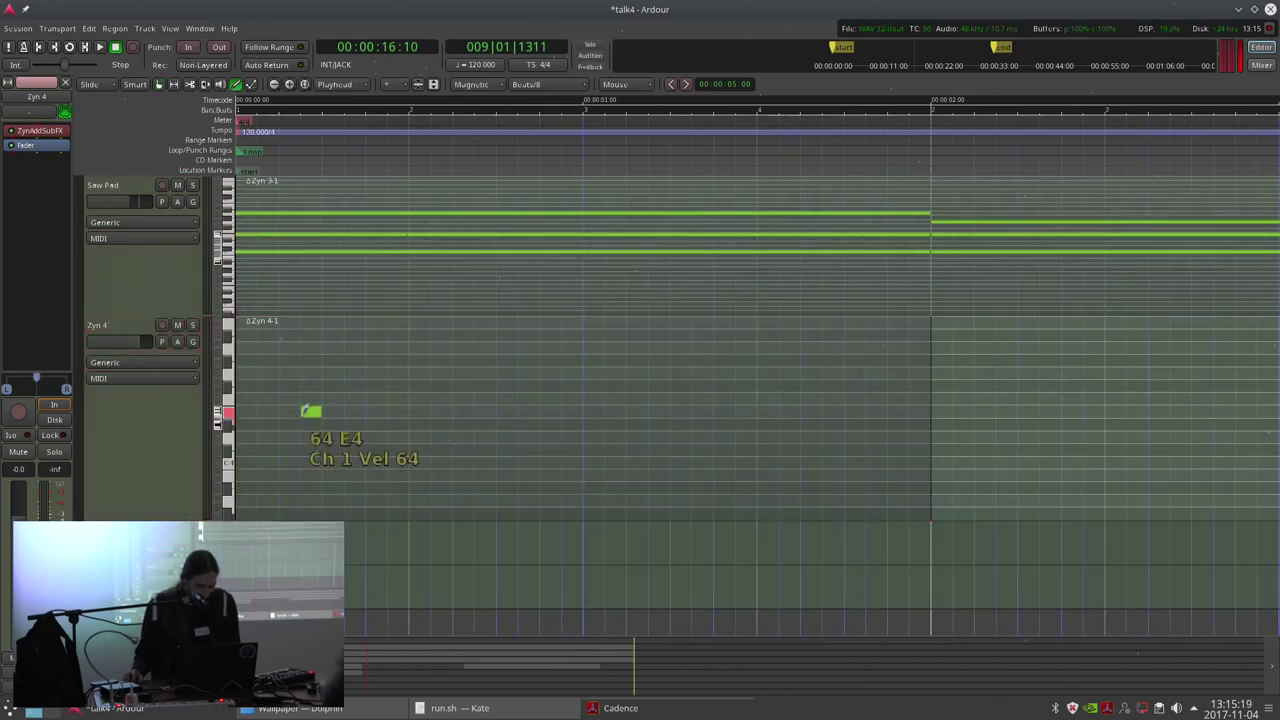
Connect the MPK mini MIDI capture port to the input of the Zyn 4 track.
click(152, 448)
click(43, 110)
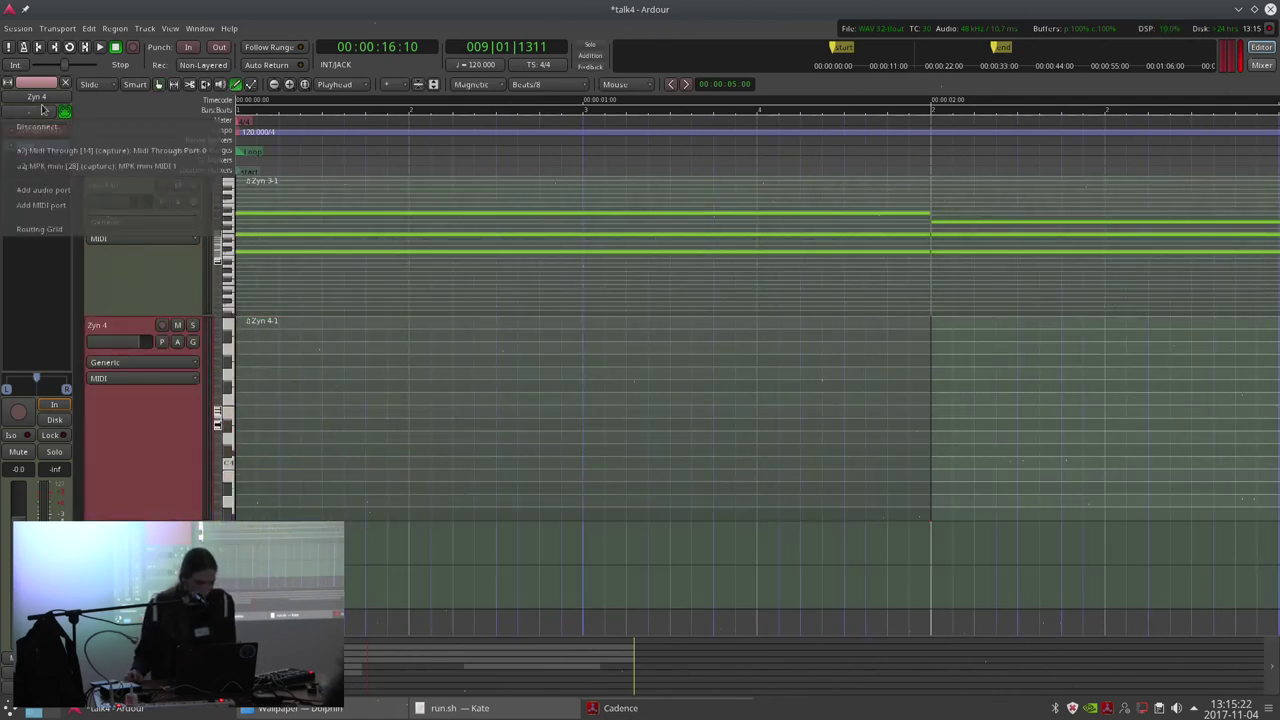
click(60, 166)
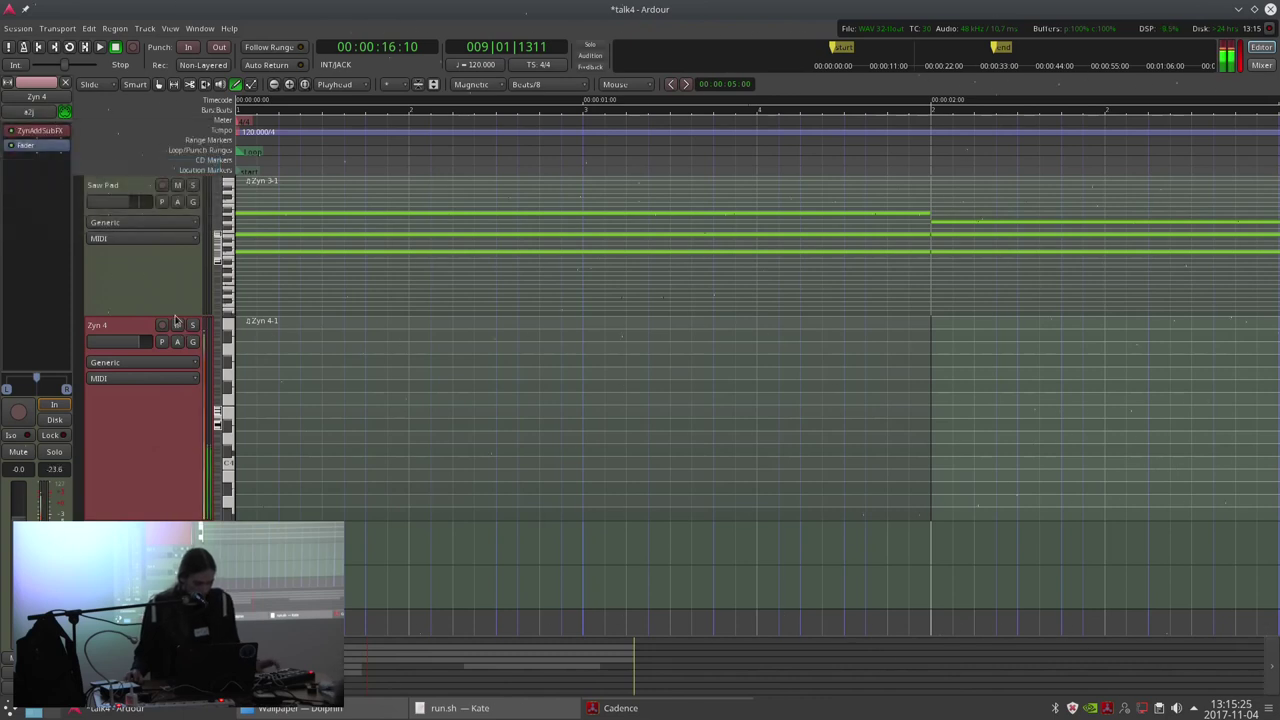
Select the Bass track and disable its MIDI input.
scroll(175, 322, up, 5)
scroll(158, 459, down, 1)
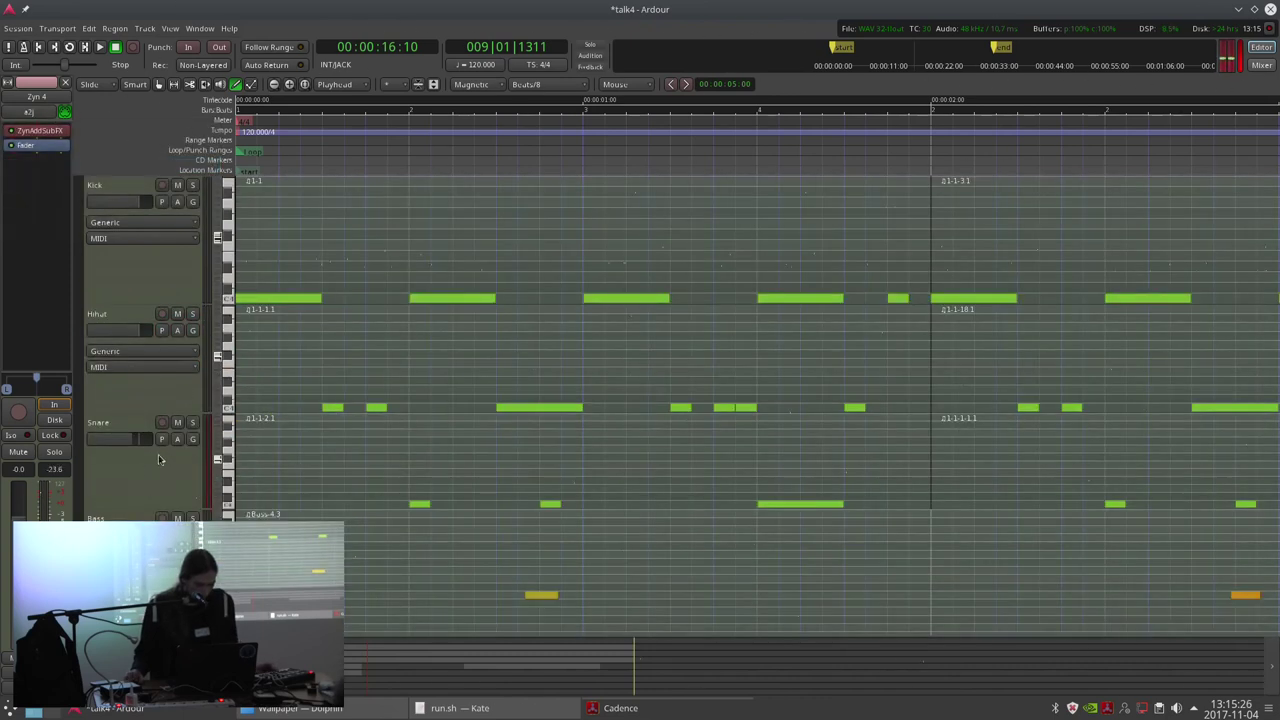
click(130, 504)
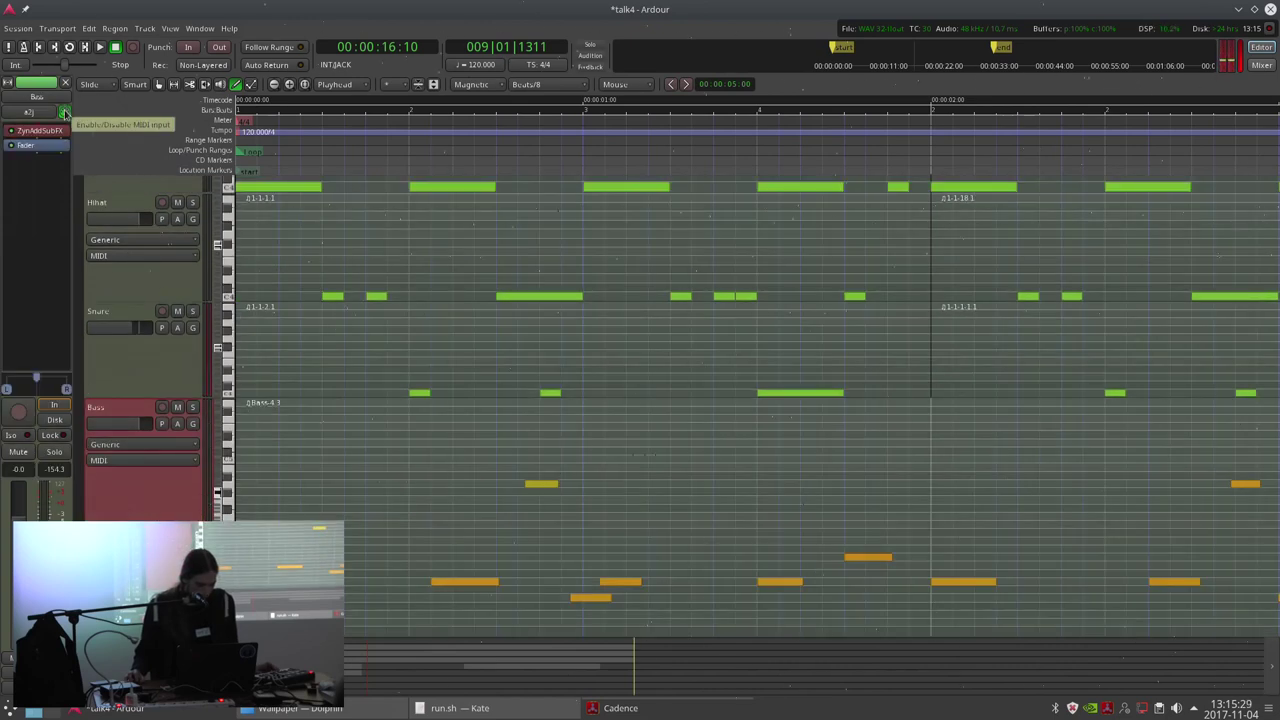
scroll(276, 338, down, 5)
scroll(276, 338, up, 5)
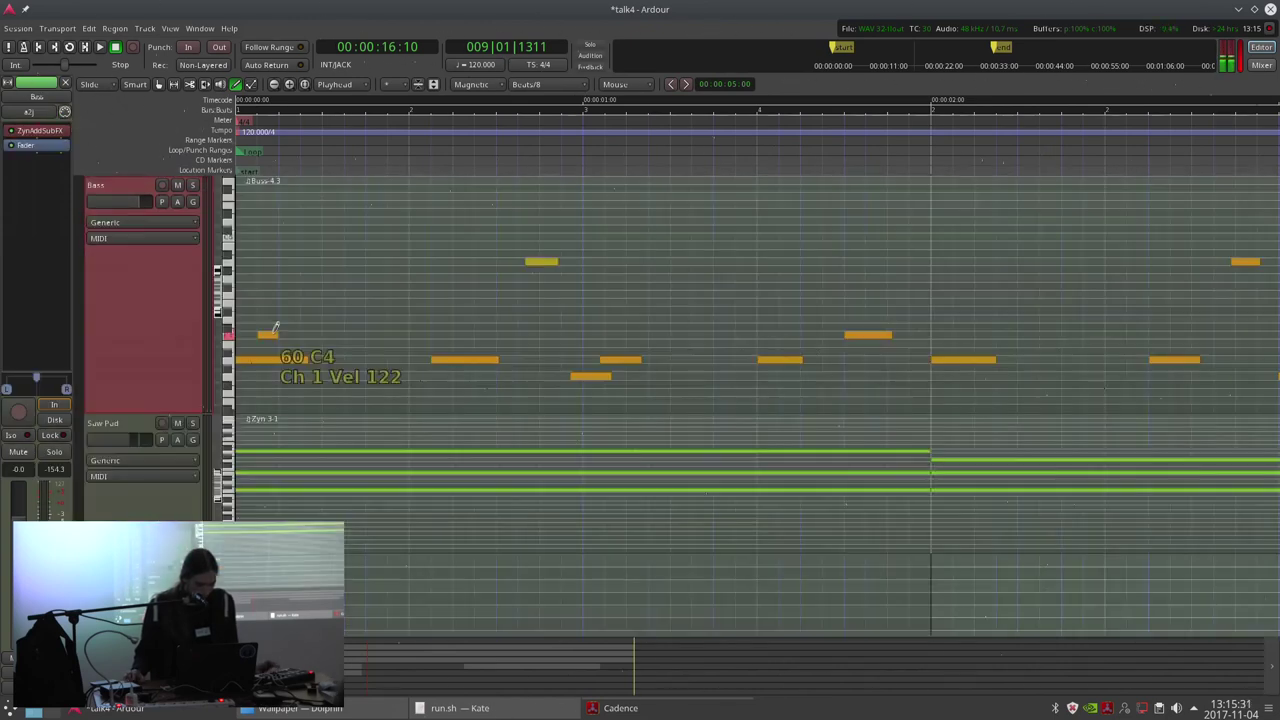
Open the Zyn 4 track's ZynAddSubFX, replace its ADD voice with the PAD engine, and lower the harmonic bandwidth.
click(123, 437)
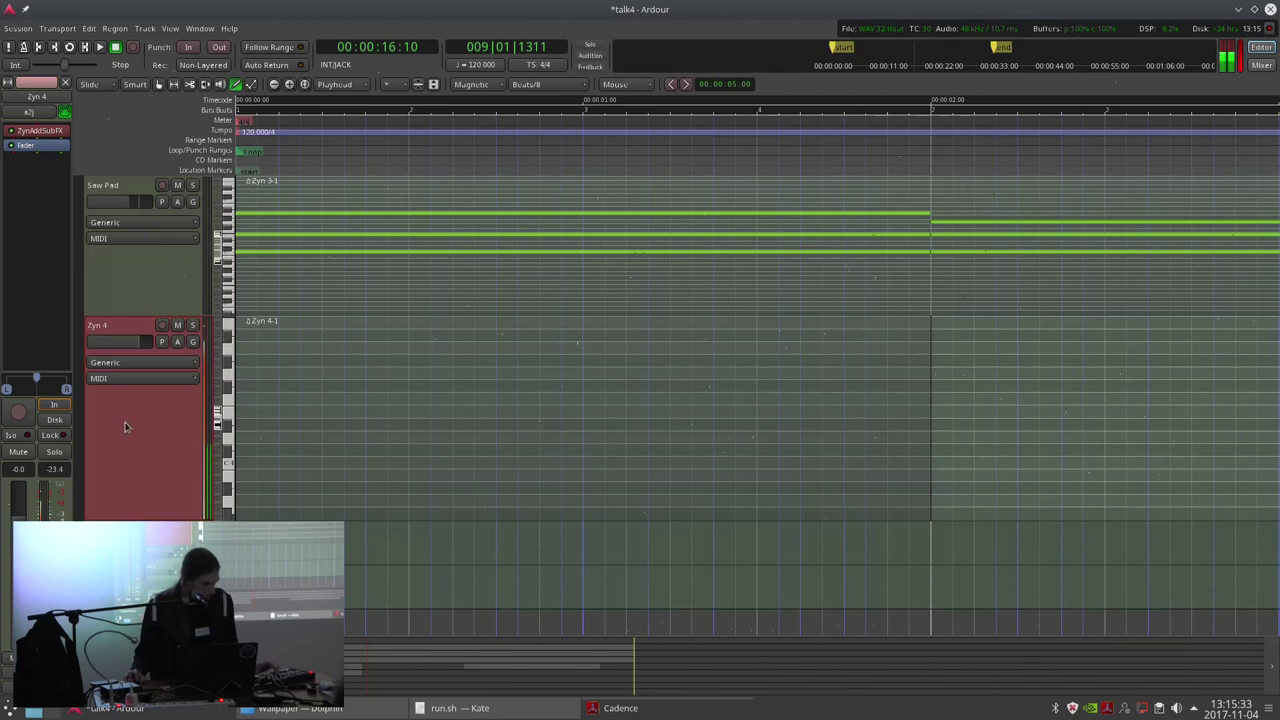
double_click(40, 130)
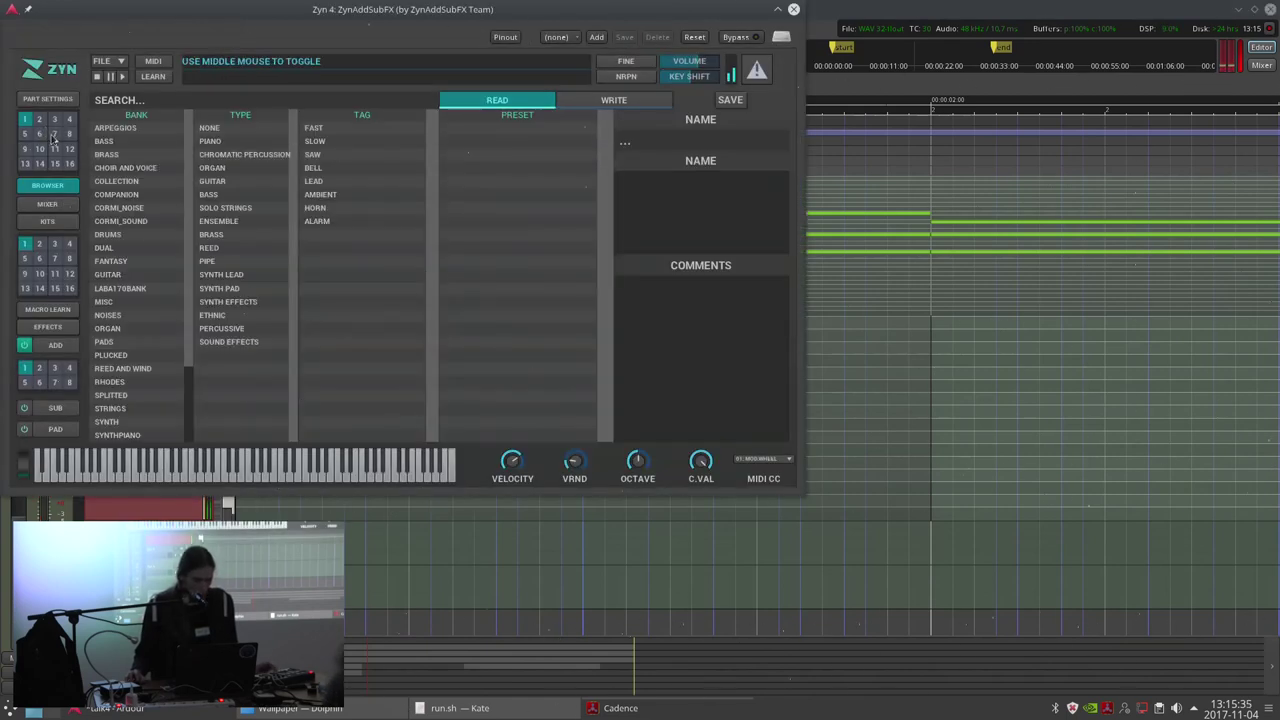
drag(183, 3, 401, 83)
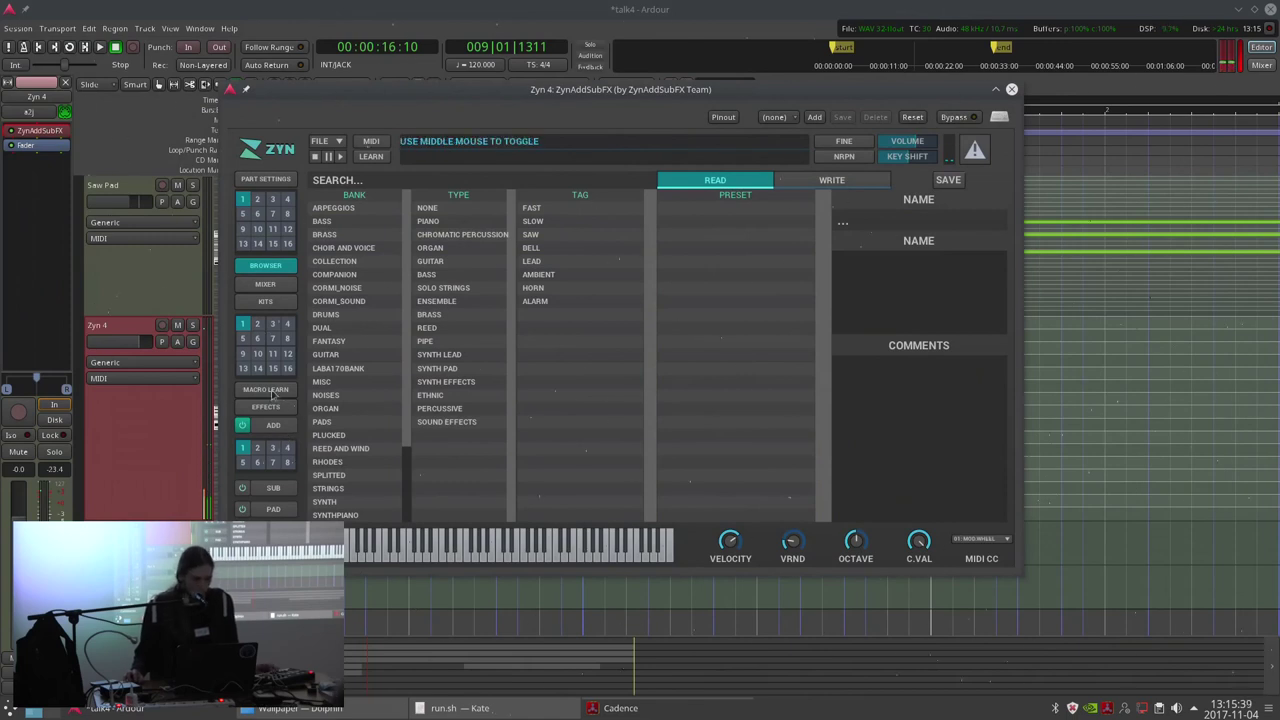
click(273, 509)
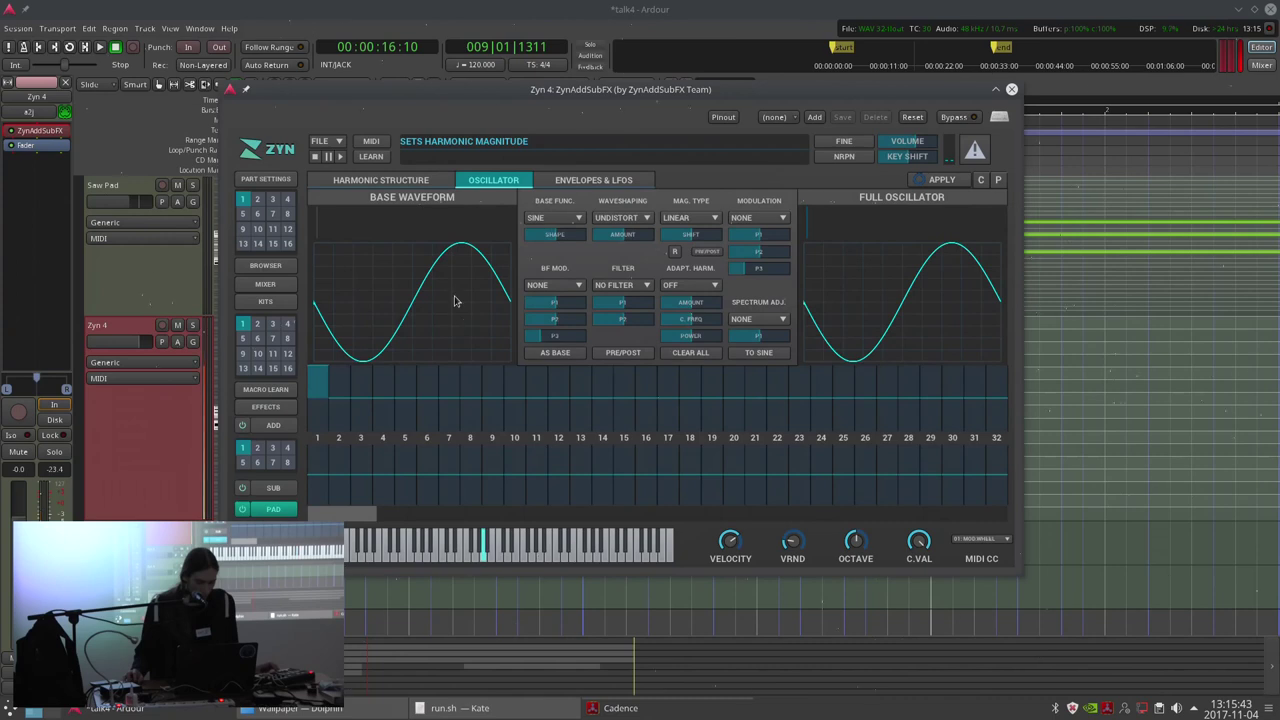
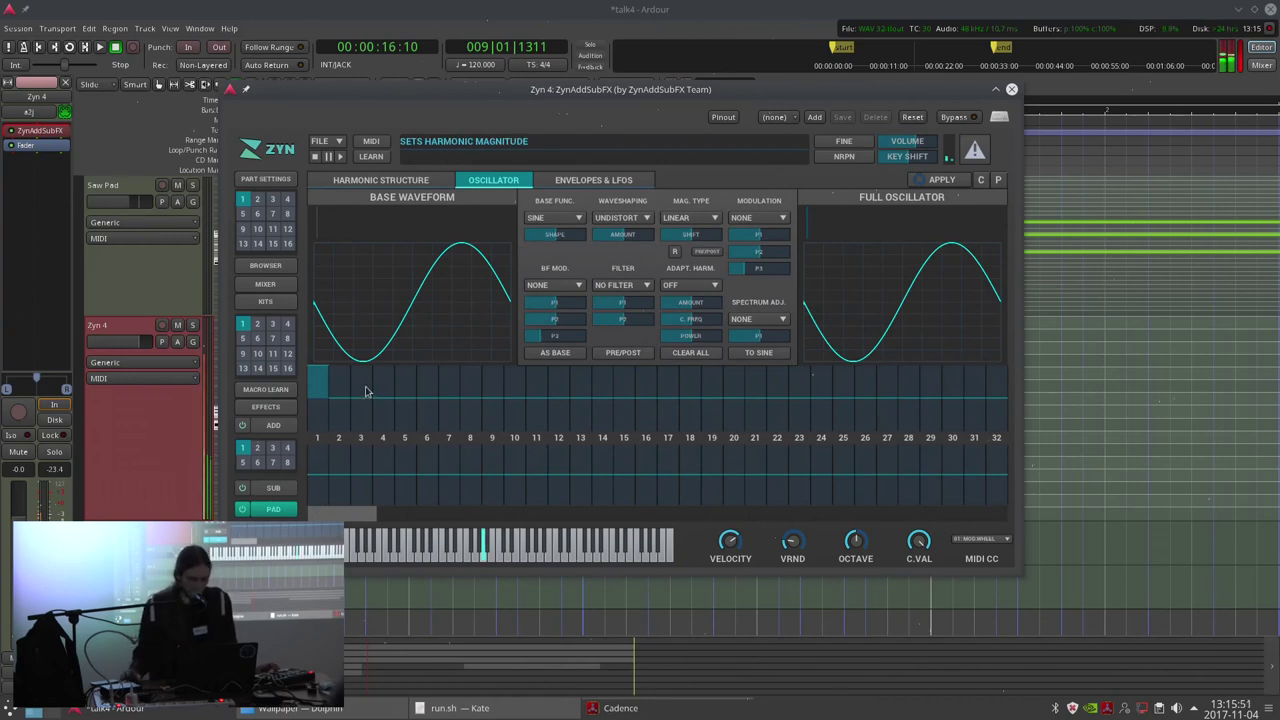
click(410, 185)
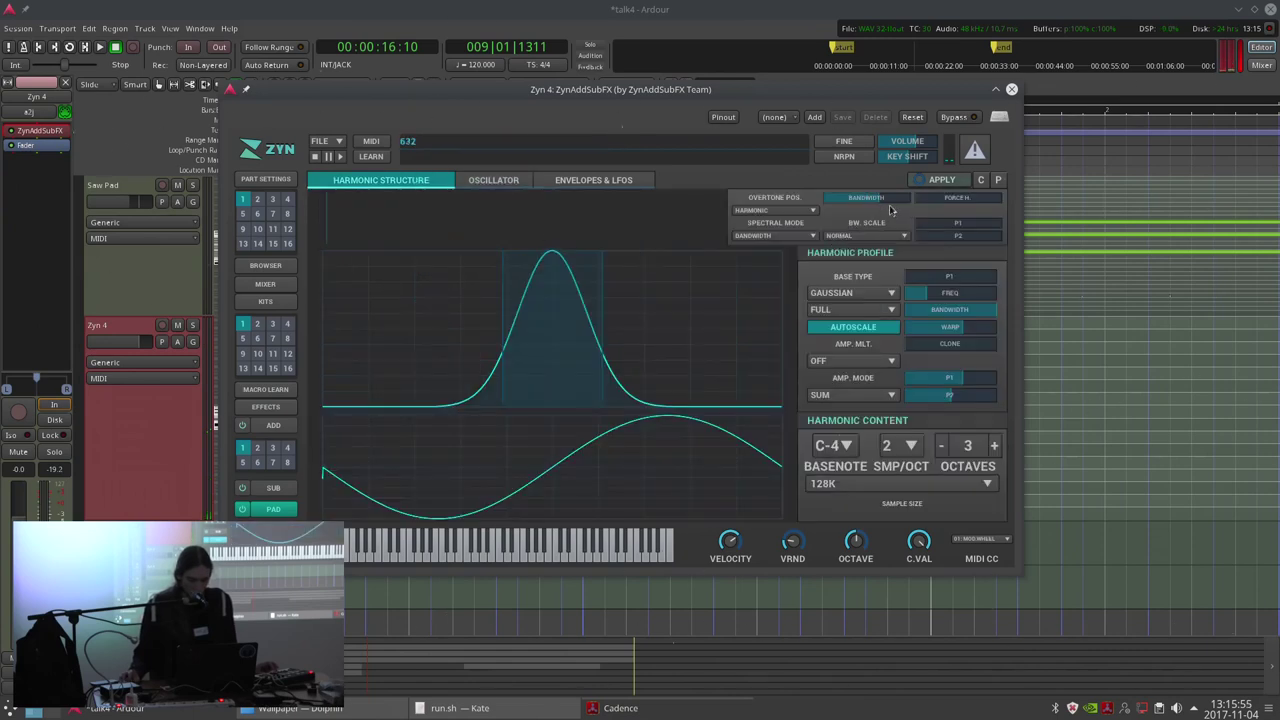
mouse_move(891, 203)
mouse_down()
mouse_move(913, 196)
mouse_move(872, 197)
mouse_up()
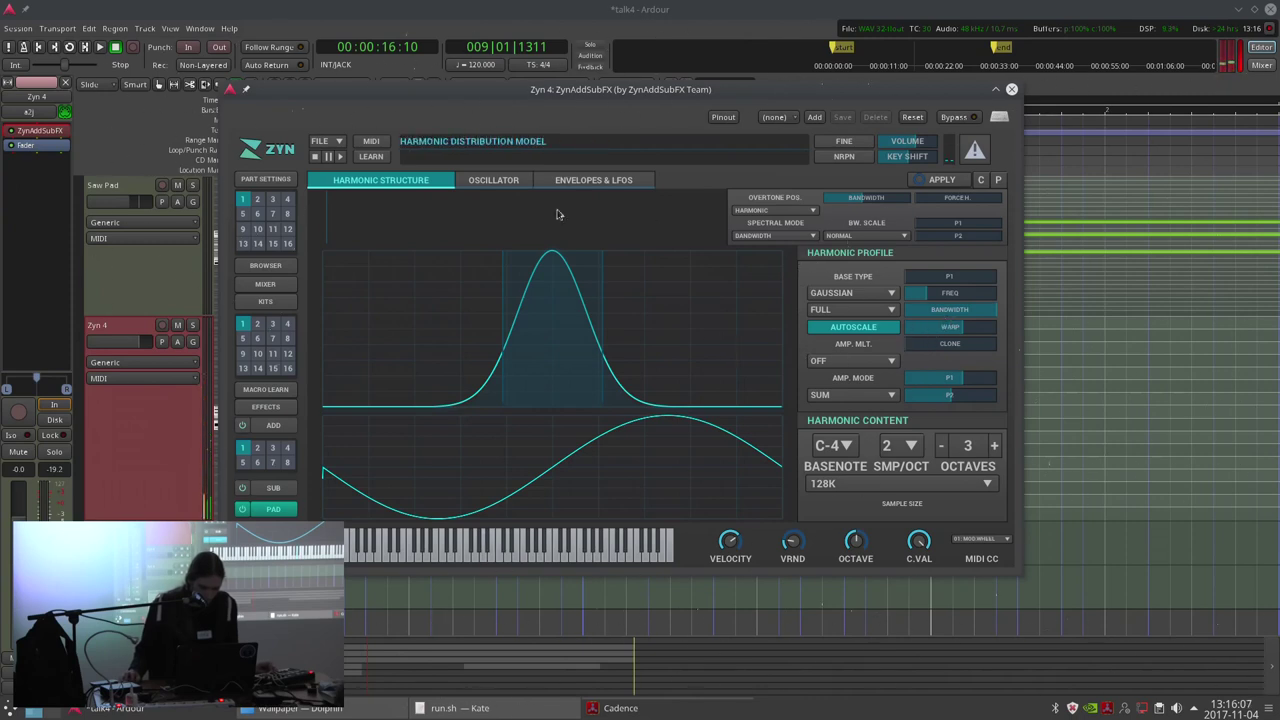
Set the PAD oscillator's base function to Power and raise its shape to get a steep curved waveform.
click(492, 180)
click(556, 218)
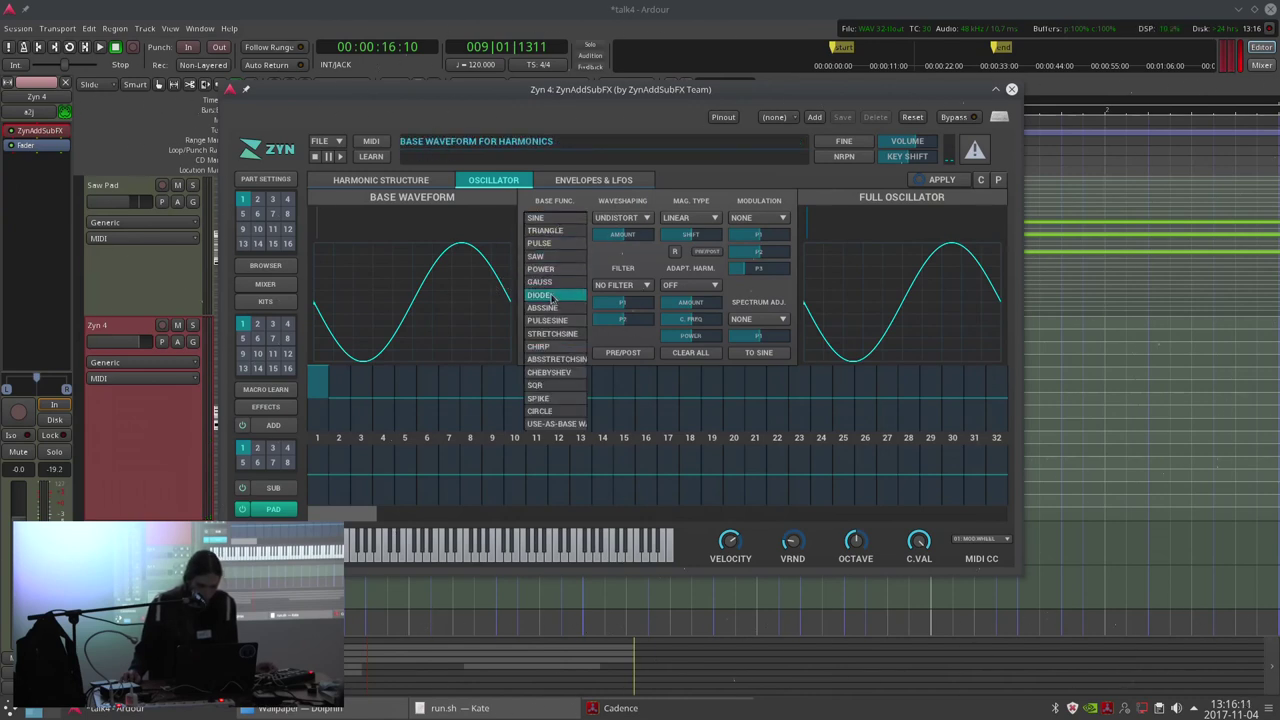
click(555, 269)
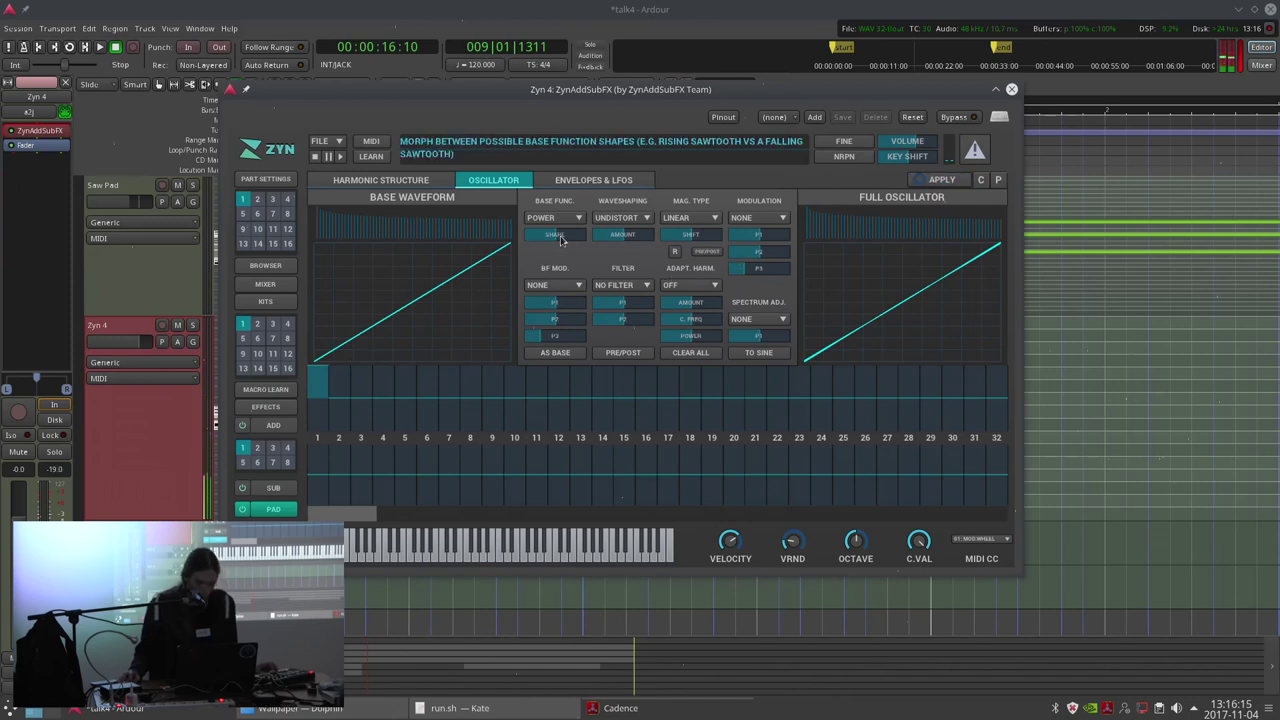
drag(555, 233, 566, 235)
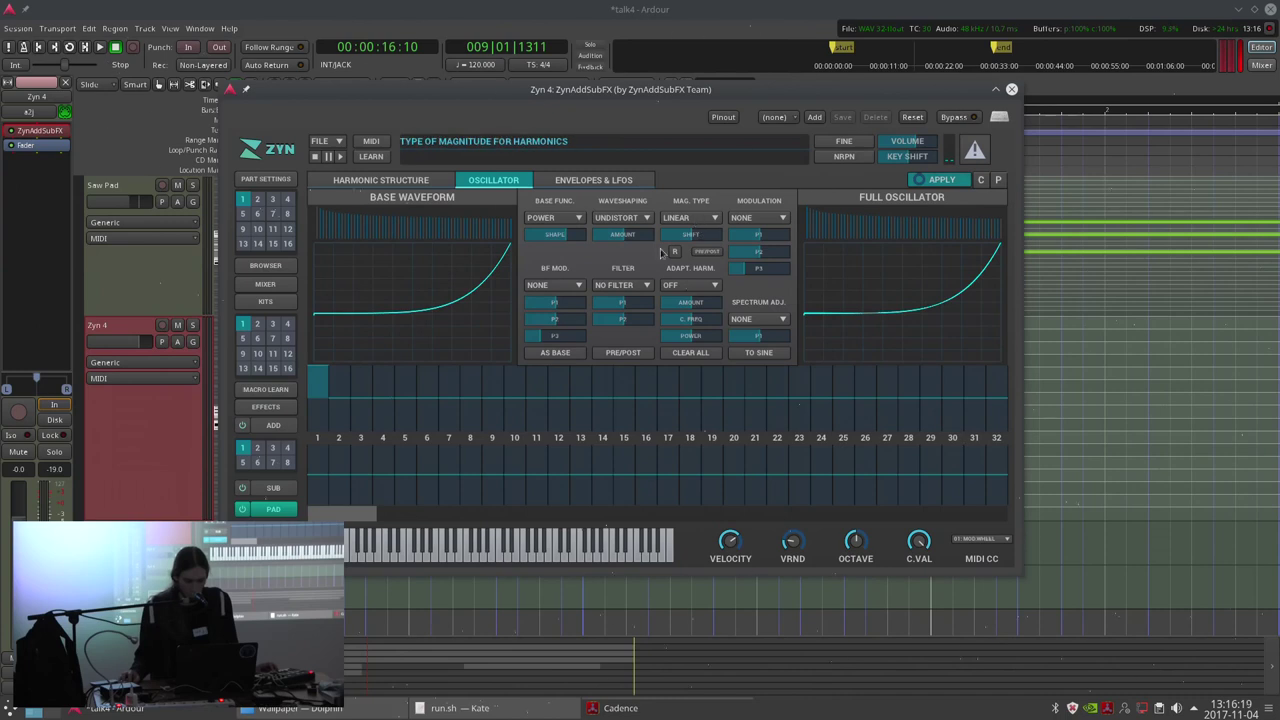
Try the S harmonic filter on the PAD oscillator and vary its two filter parameters.
click(620, 285)
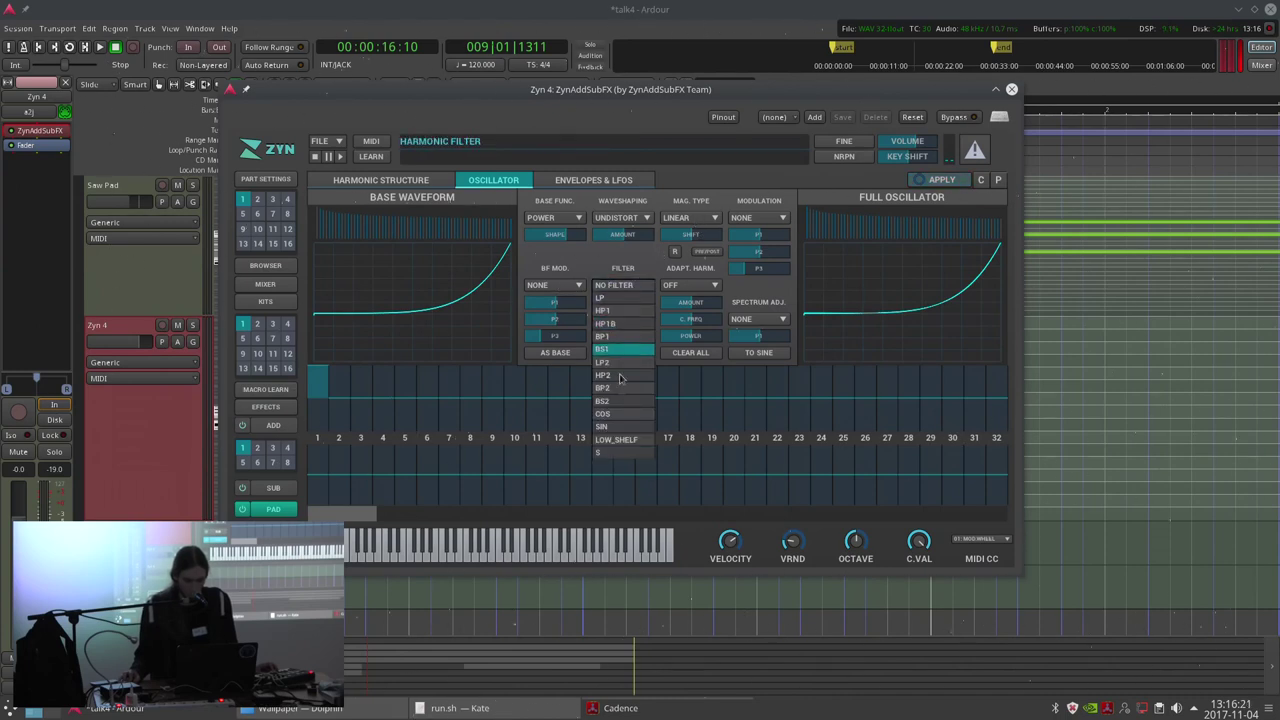
click(610, 452)
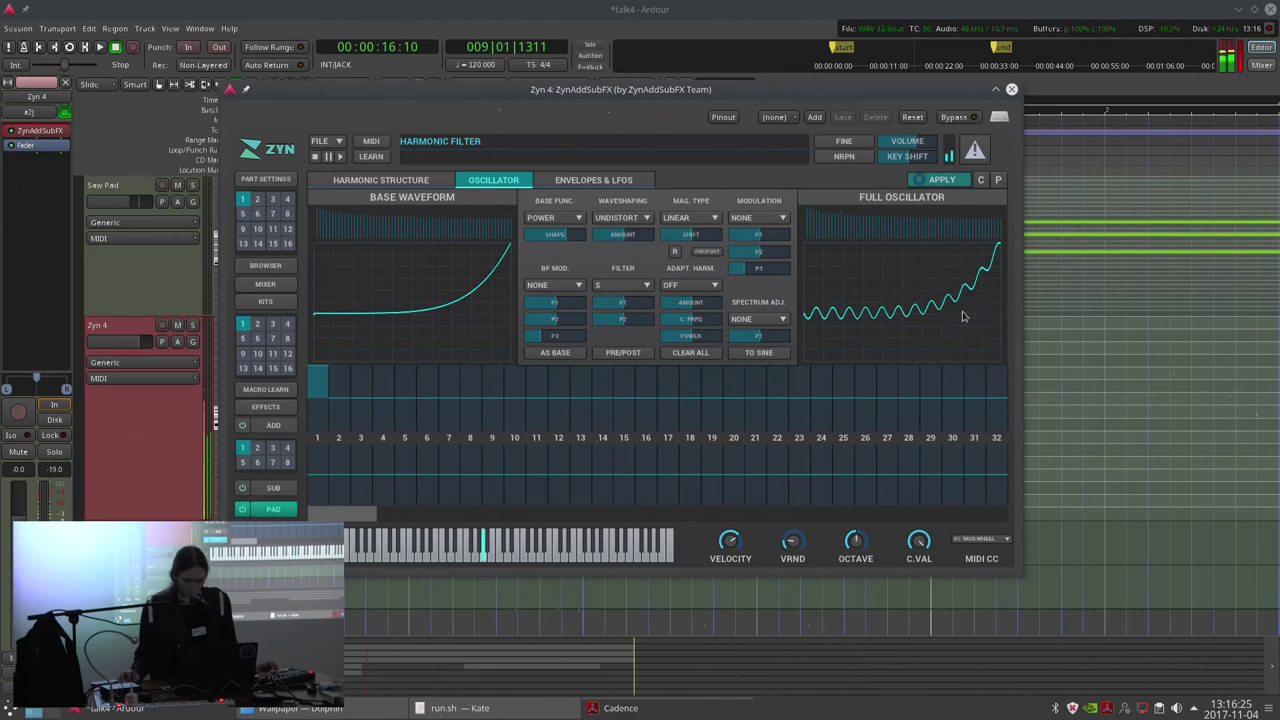
drag(622, 303, 661, 338)
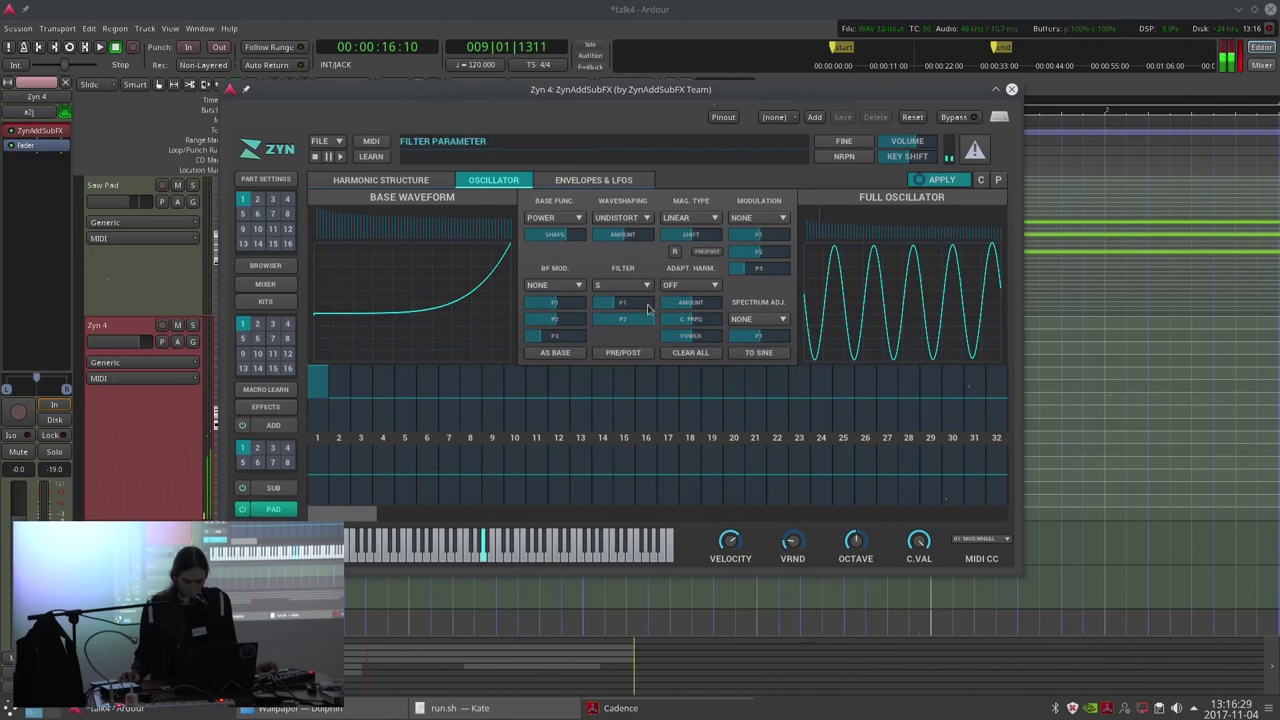
Set the oscillator's harmonic filter to SIN, lower its second parameter, and apply the change.
click(634, 287)
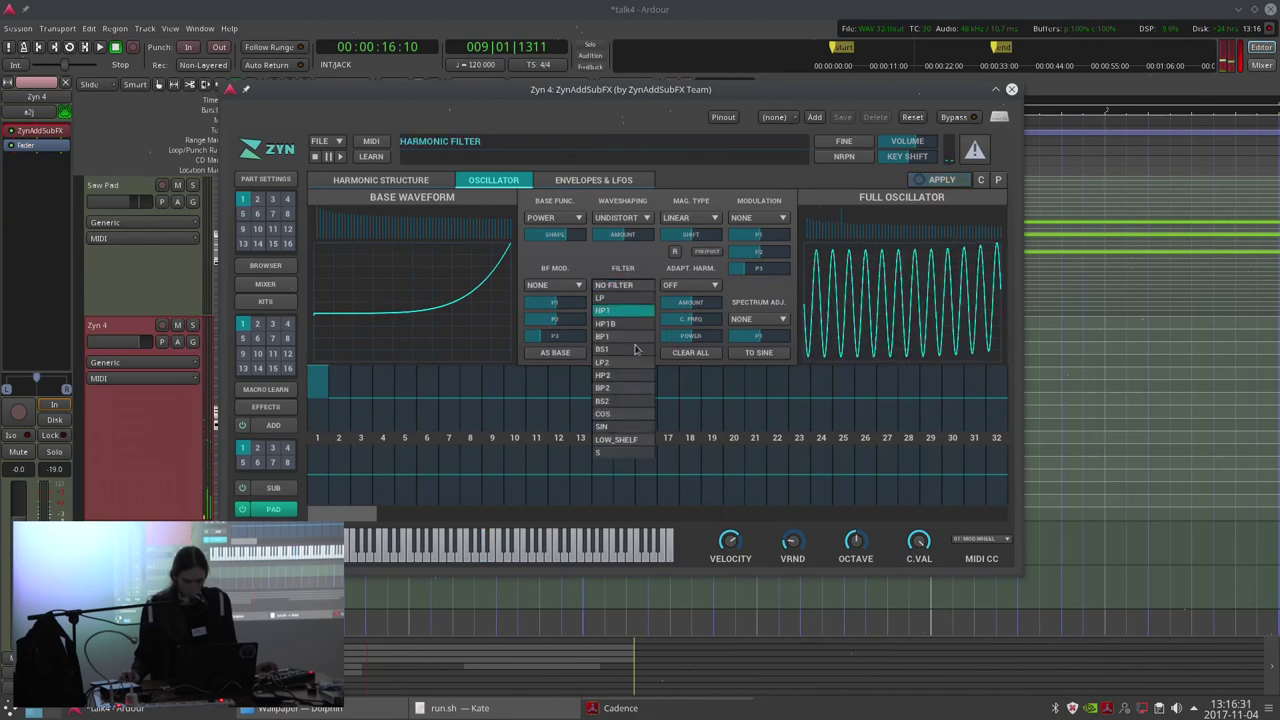
click(622, 427)
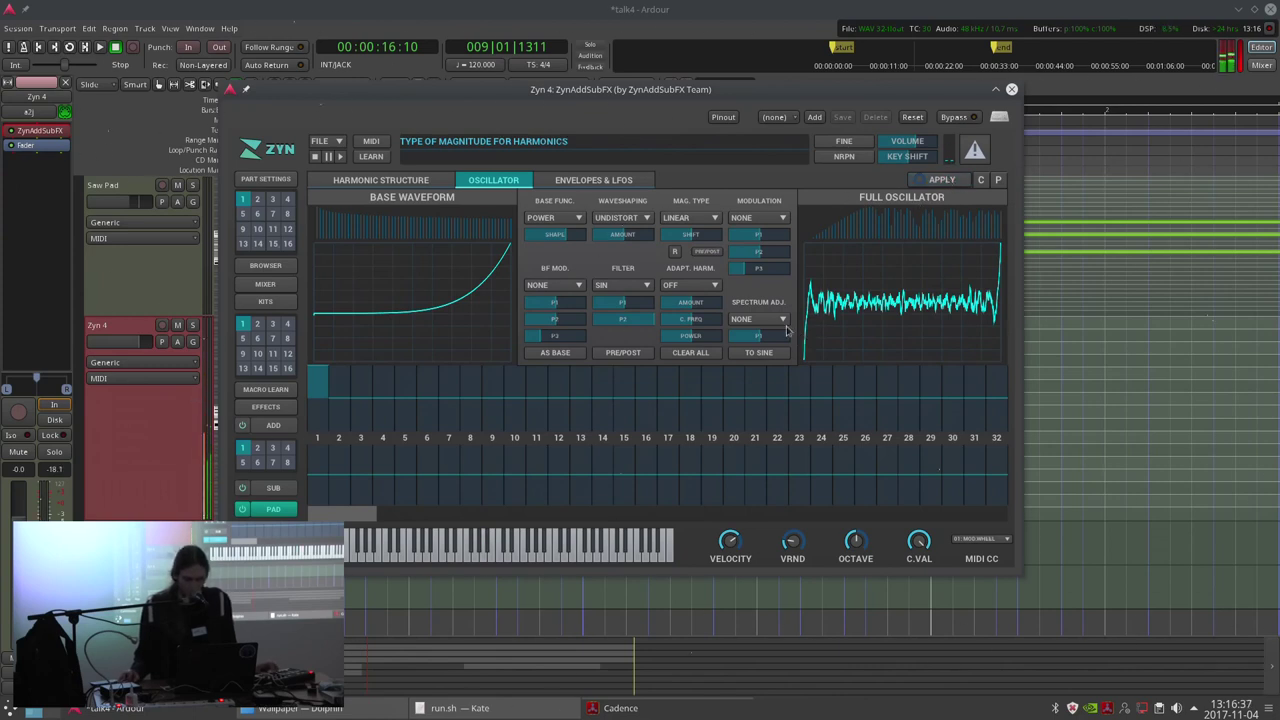
drag(640, 321, 607, 321)
click(941, 183)
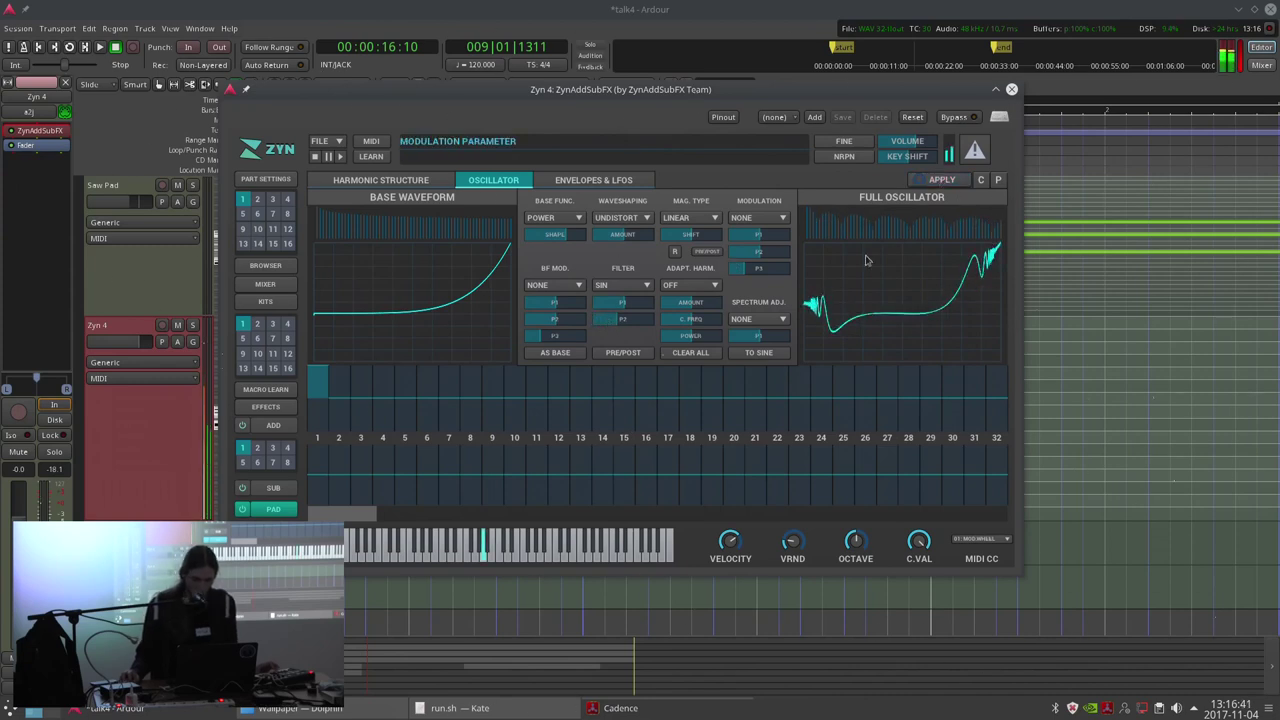
Set the oscillator's modulation to Sine, raise its first parameter strongly, and set its third parameter to 54.
click(778, 220)
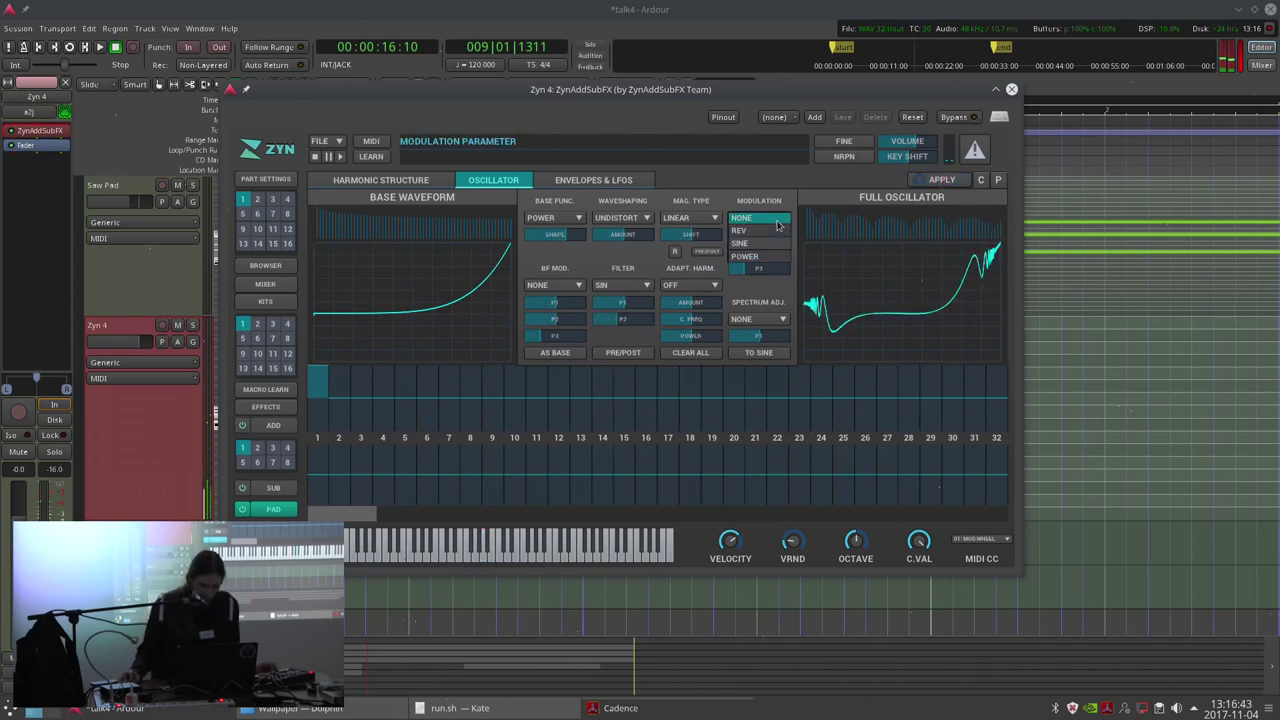
click(776, 251)
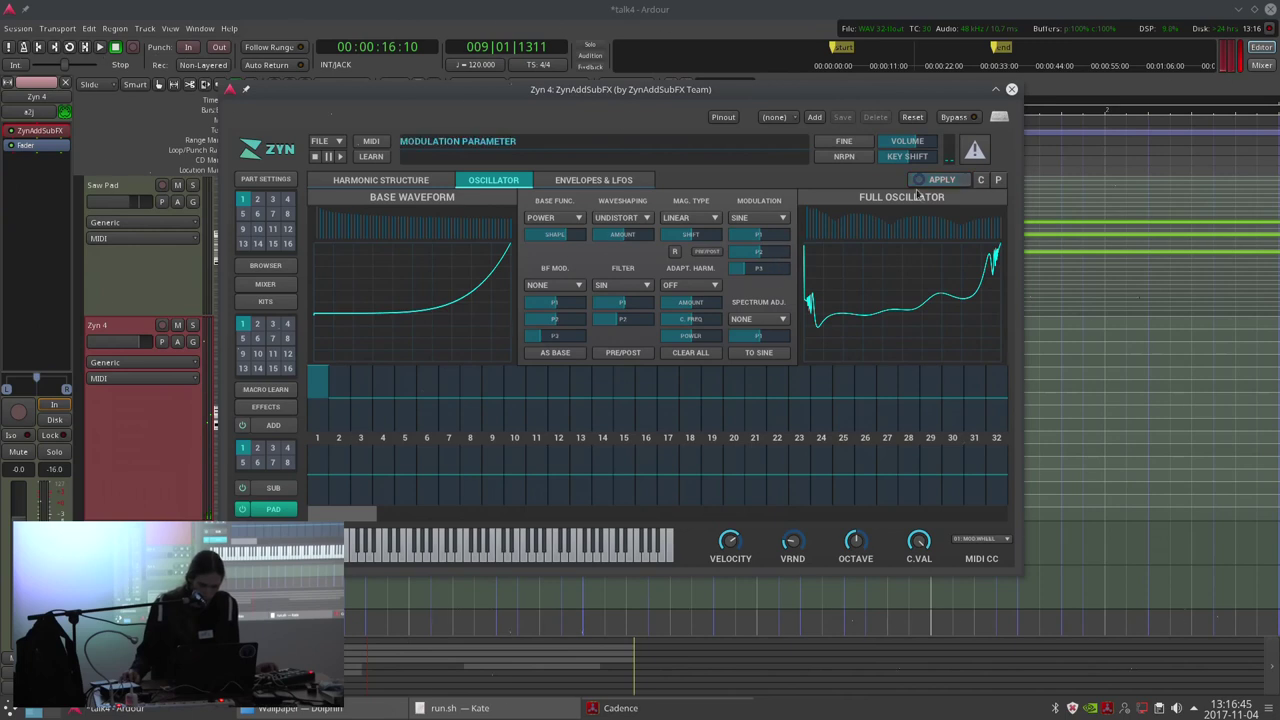
drag(766, 236, 767, 275)
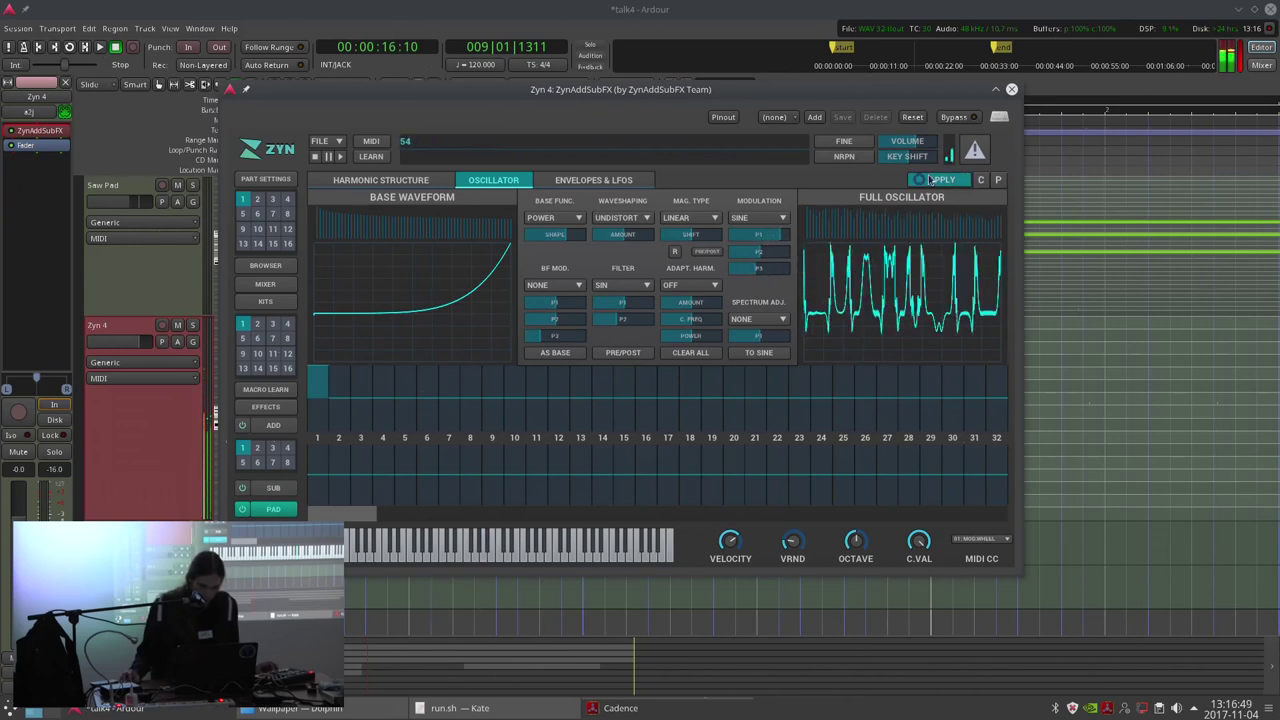
Try the POWERU and SHIFTL overtone positions in the PAD harmonic structure and vary the position parameters.
click(382, 180)
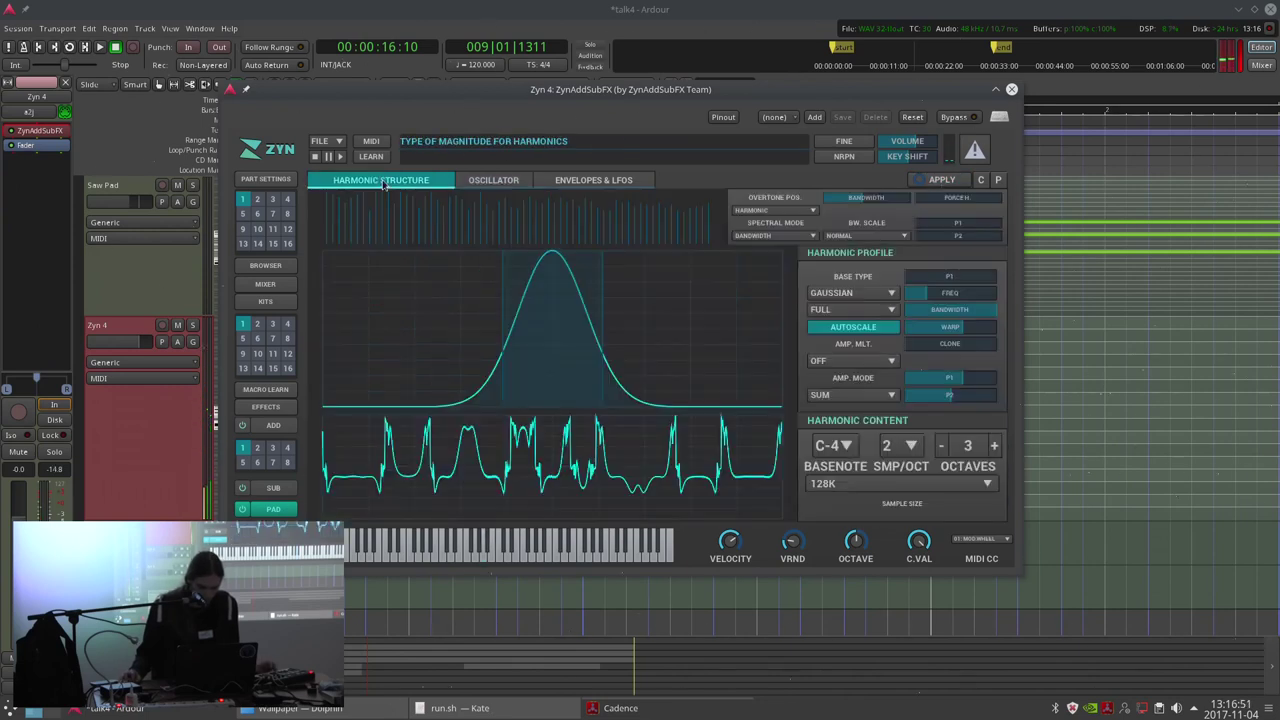
click(772, 210)
click(781, 242)
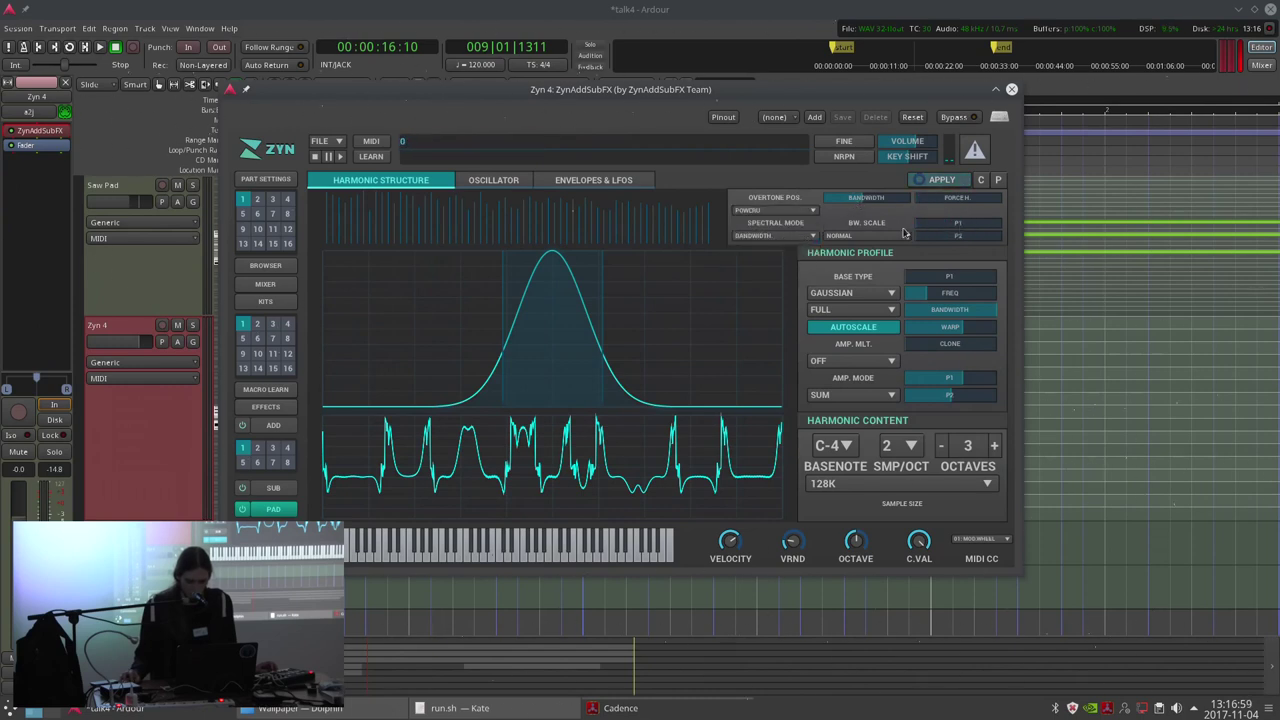
click(788, 211)
click(790, 232)
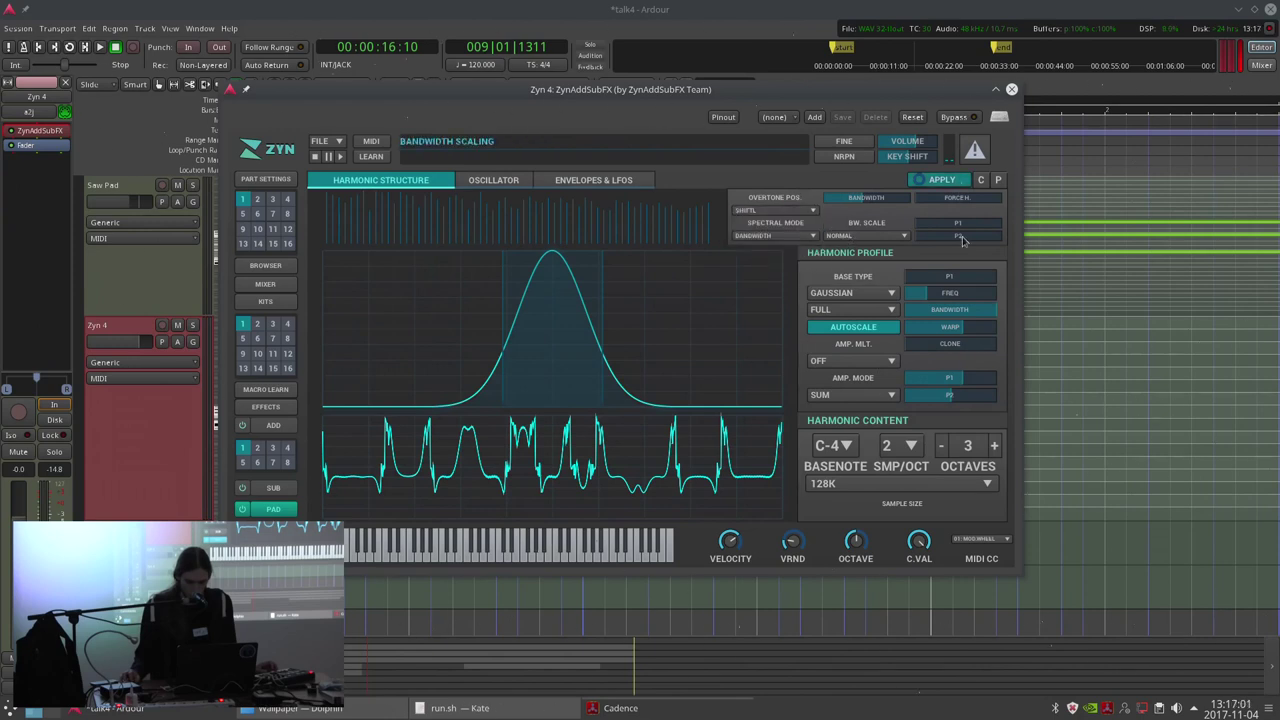
mouse_move(962, 236)
mouse_down()
mouse_move(996, 236)
mouse_move(968, 237)
mouse_up()
Set the overtone position to SHIFTU, tune its two parameters with P1 at about half, and apply the change.
click(812, 210)
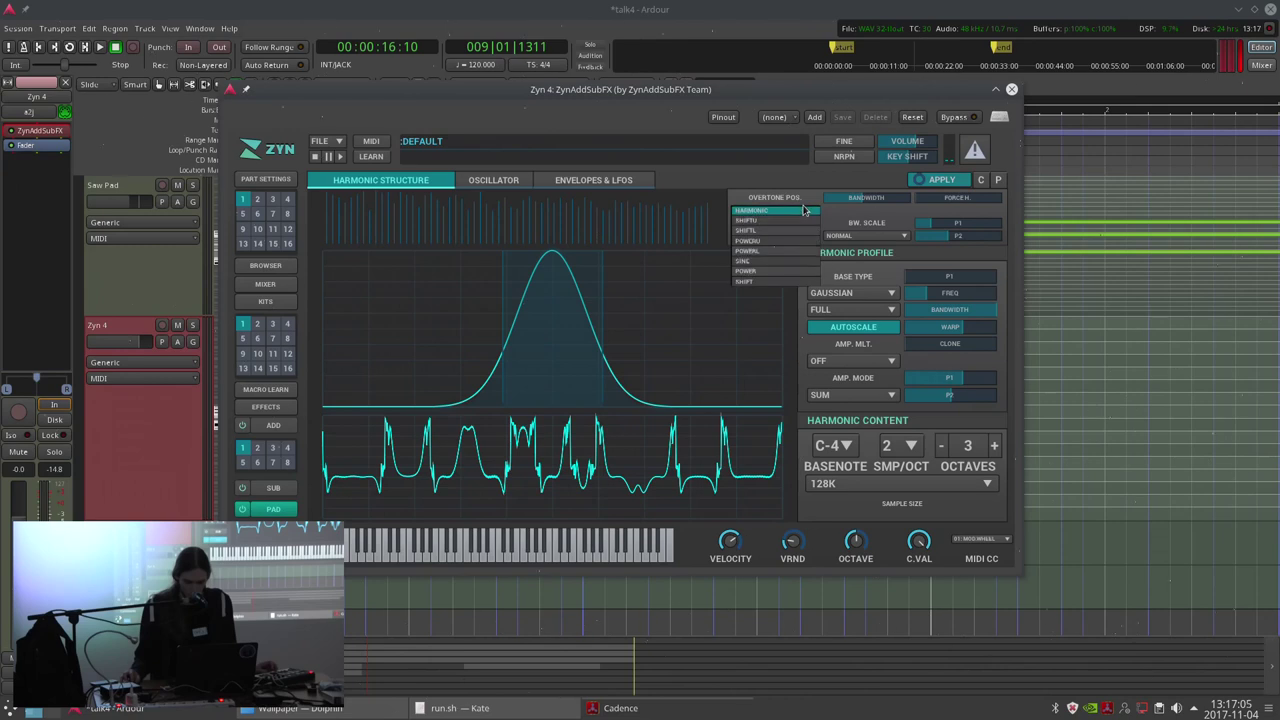
click(775, 220)
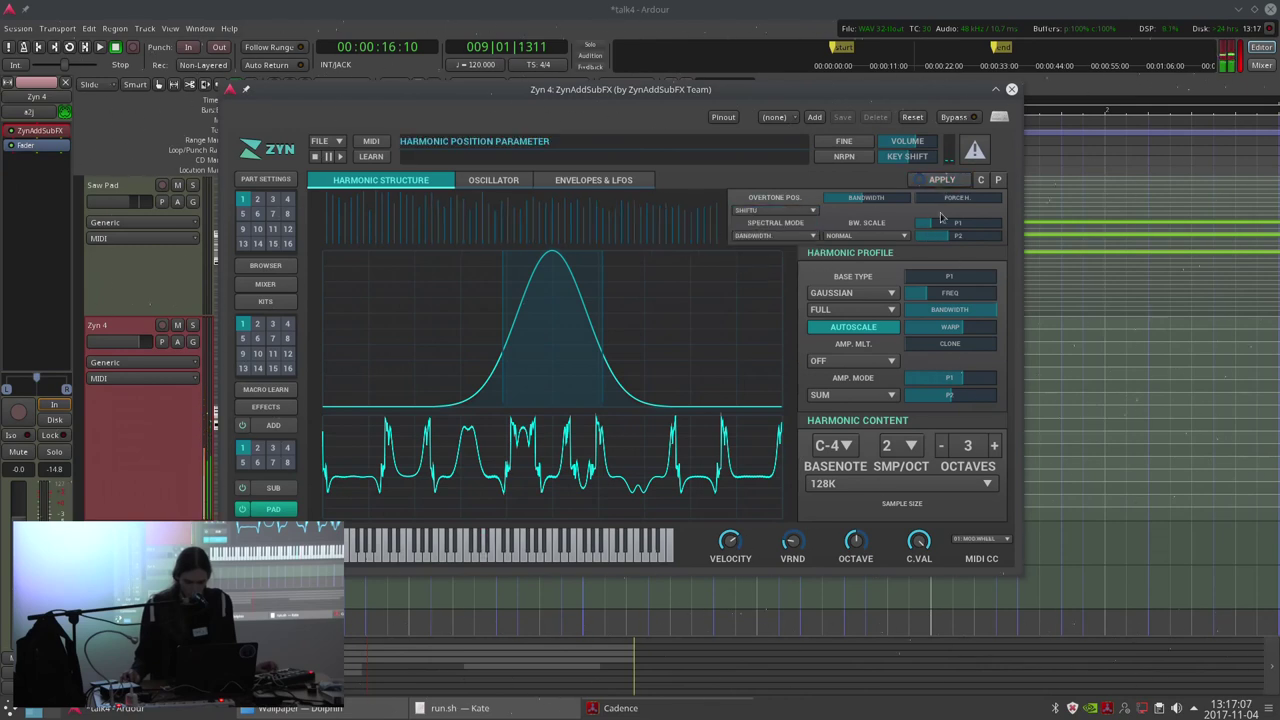
click(924, 180)
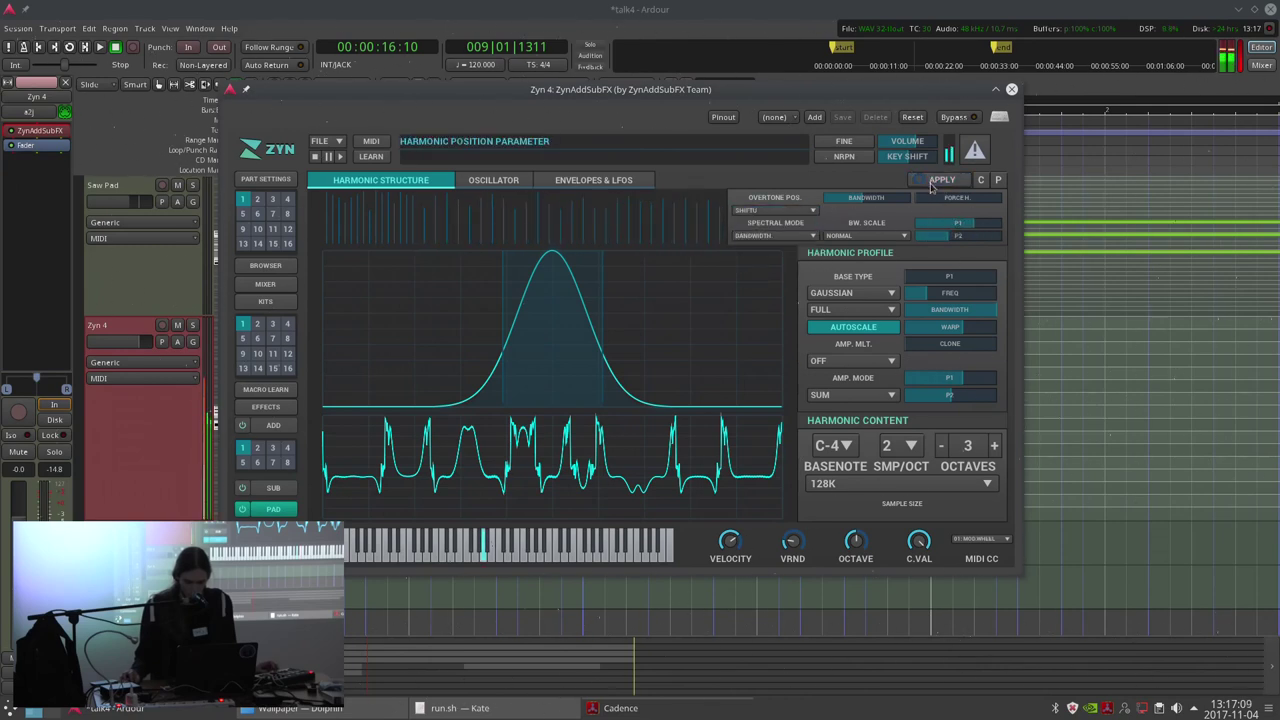
drag(960, 235, 920, 234)
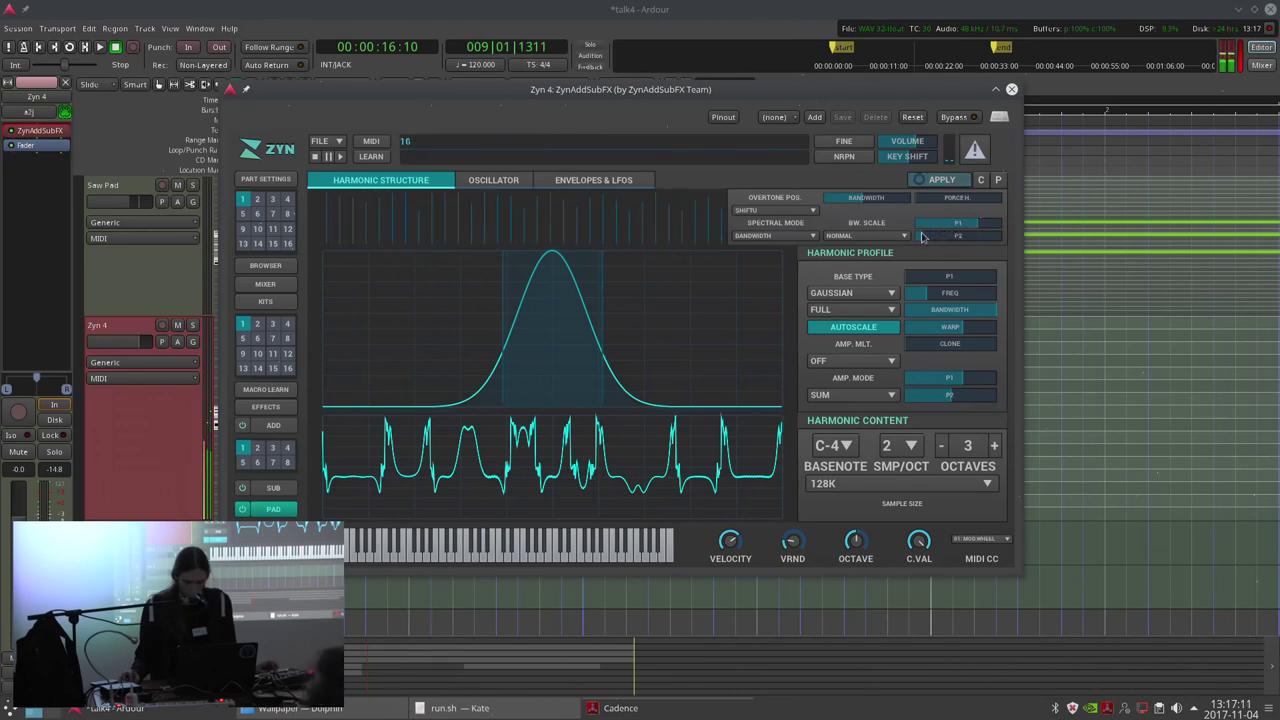
drag(969, 228, 956, 224)
click(923, 180)
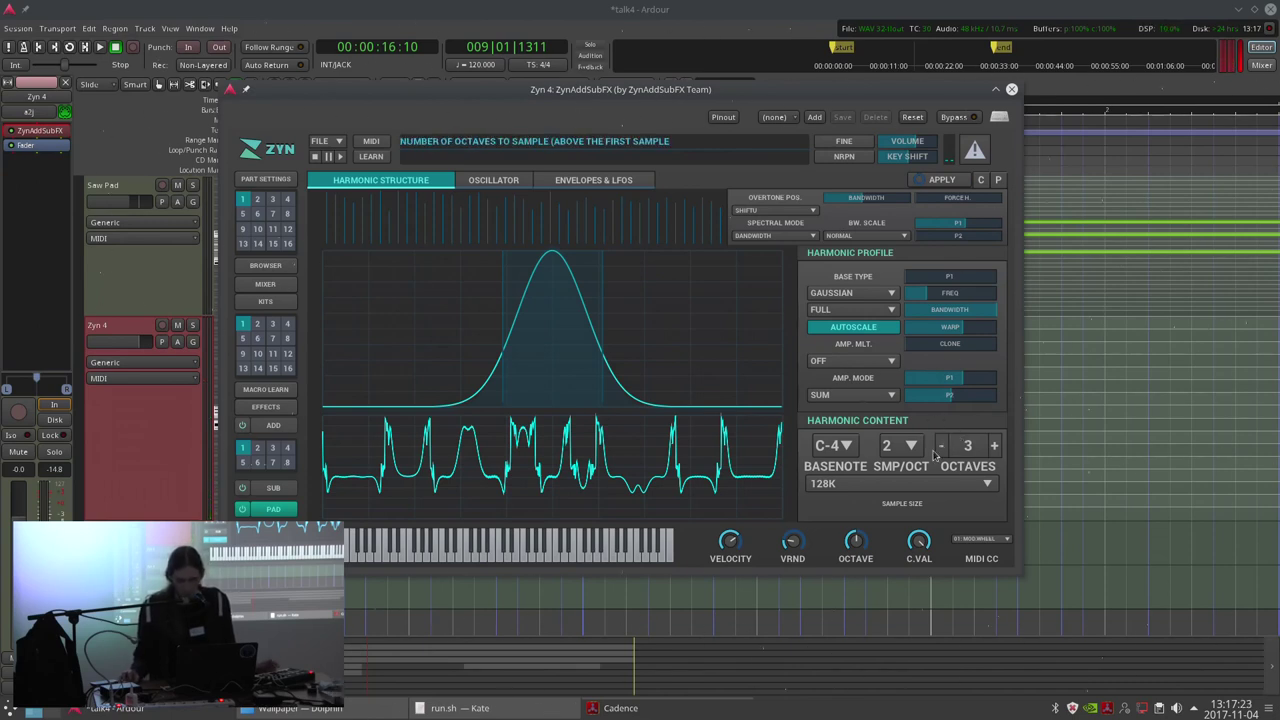
Set the octave offset in the PAD engine's frequency settings to 1.
click(494, 180)
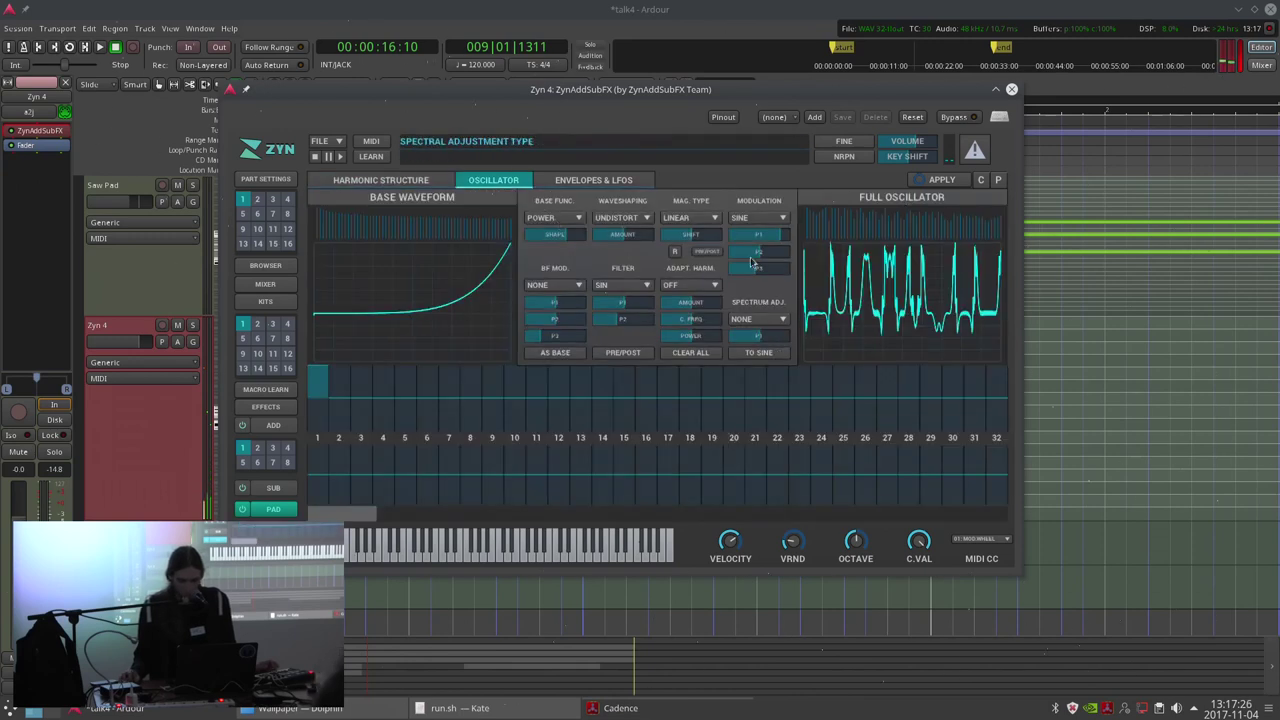
click(610, 186)
click(412, 513)
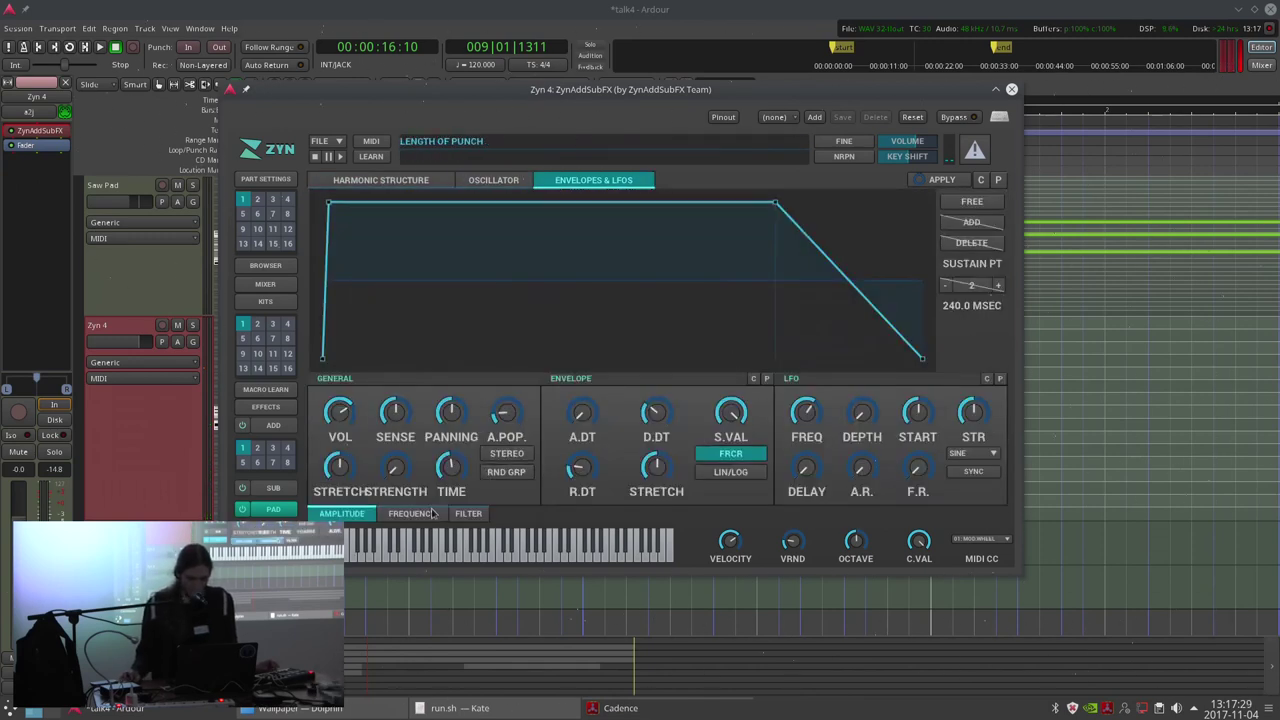
click(391, 412)
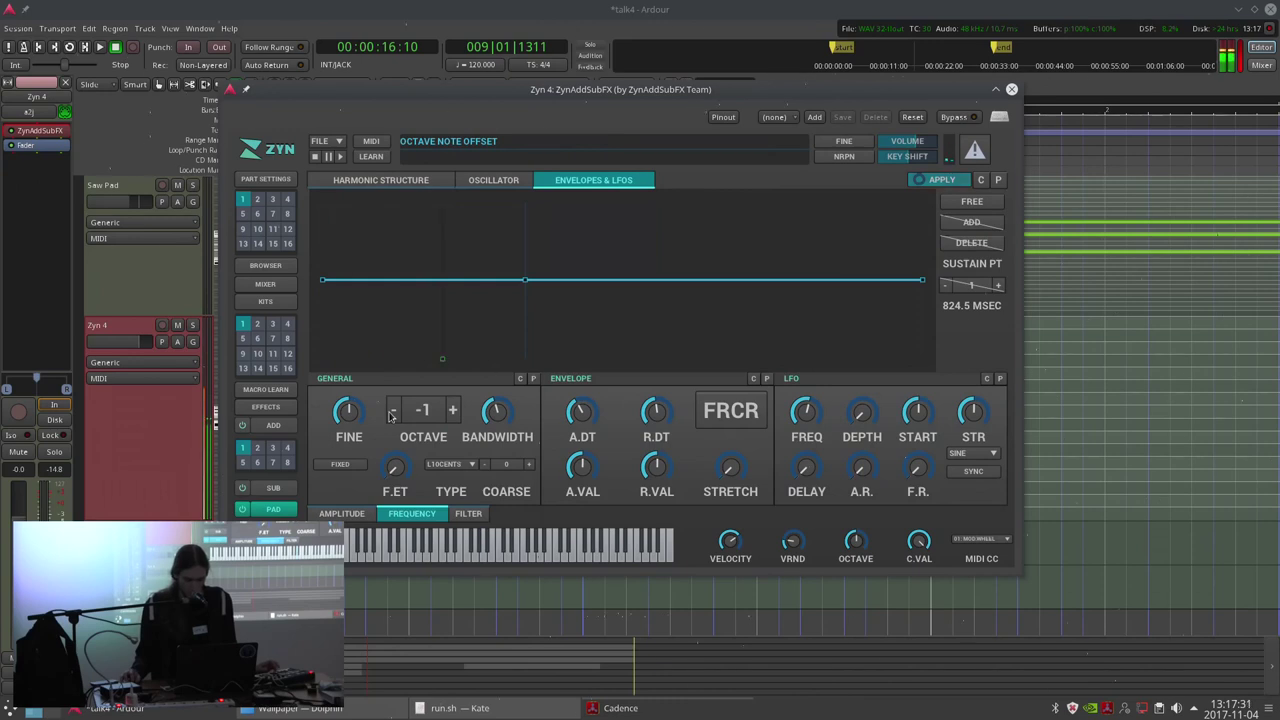
click(453, 410)
click(453, 410)
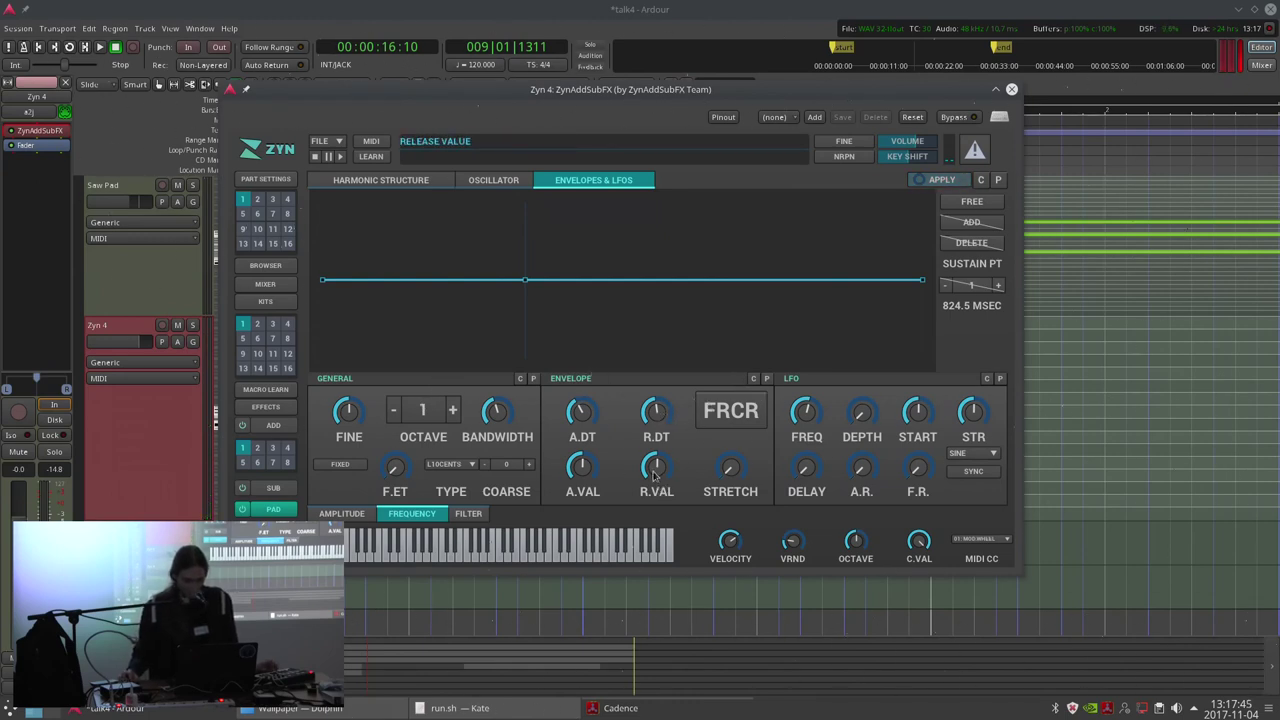
Shorten the frequency envelope's release time to 50 and lengthen its attack time, trying a raised attack value before returning it to neutral.
drag(659, 427, 660, 448)
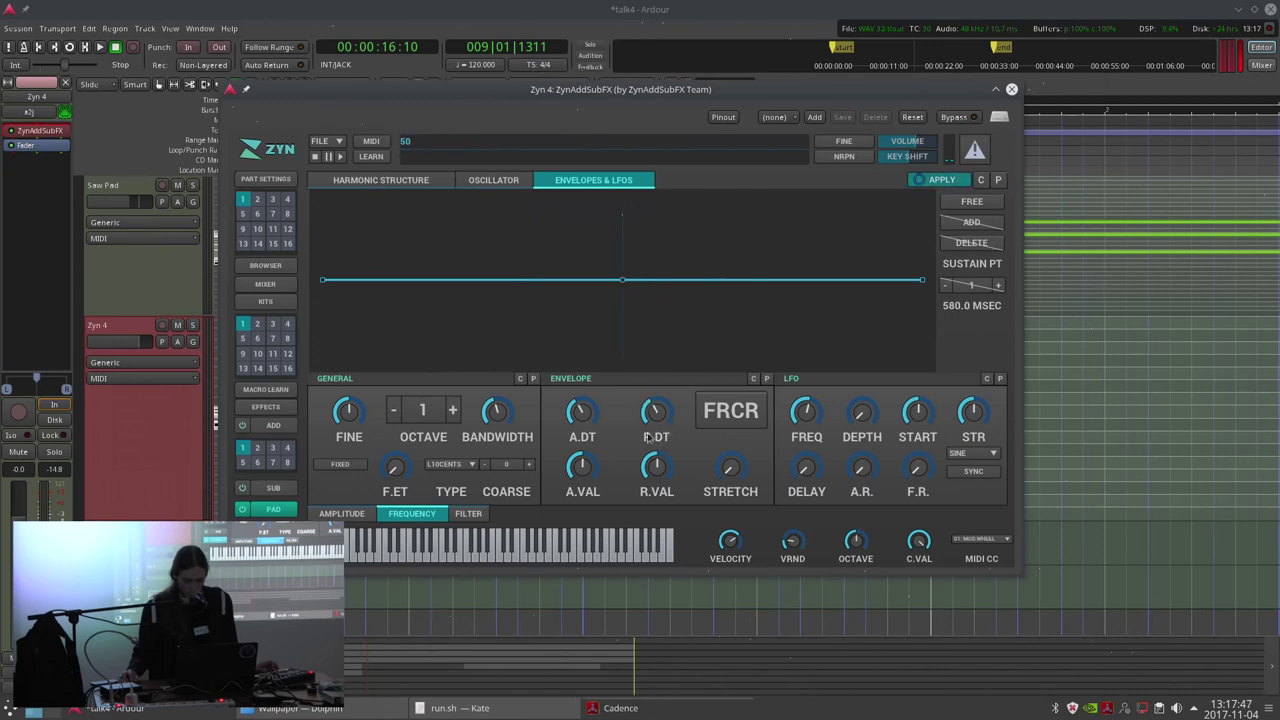
drag(582, 466, 583, 413)
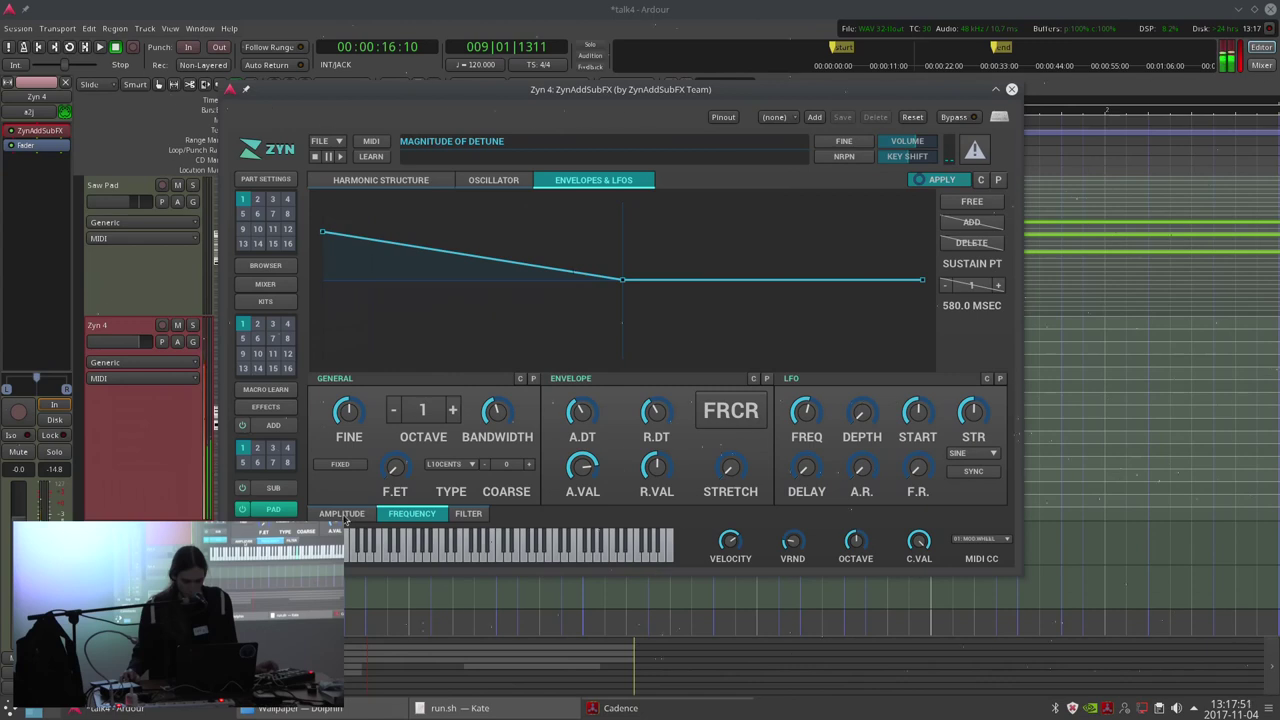
drag(586, 411, 587, 398)
drag(582, 464, 580, 488)
drag(582, 500, 584, 509)
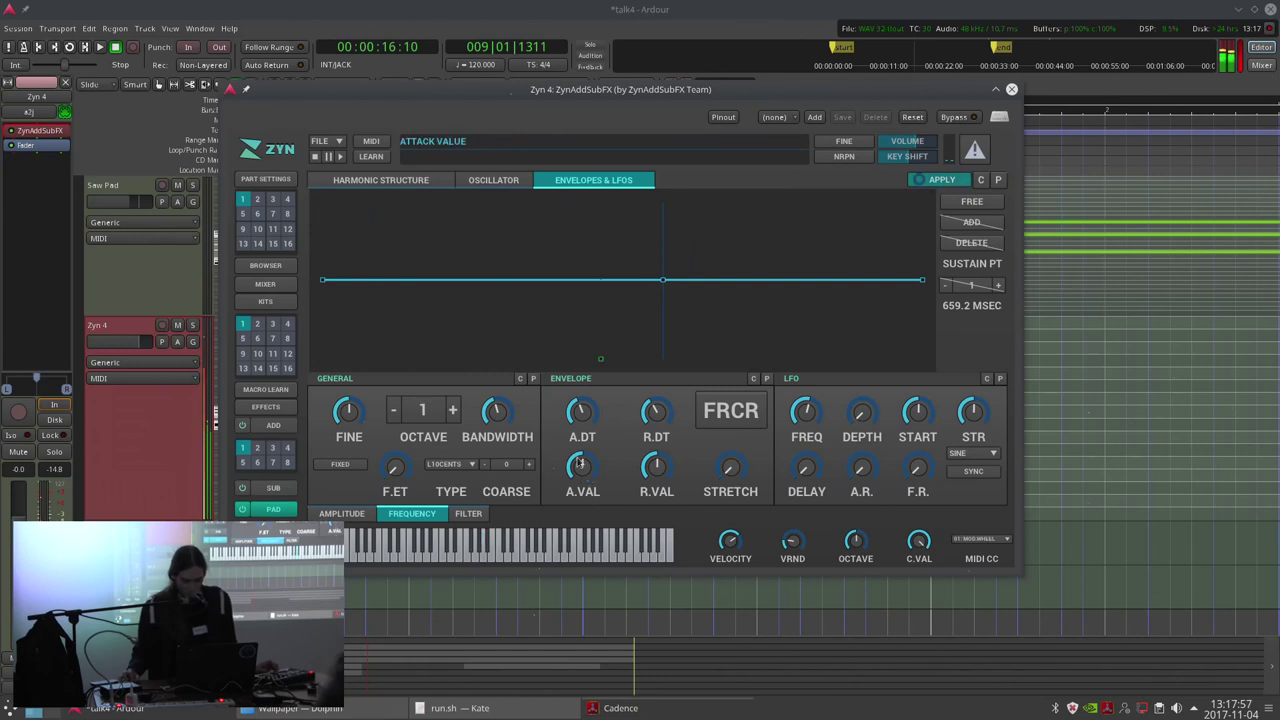
Reshape the PAD amplitude envelope to a percussive form with zero sustain and a shorter decay.
click(341, 513)
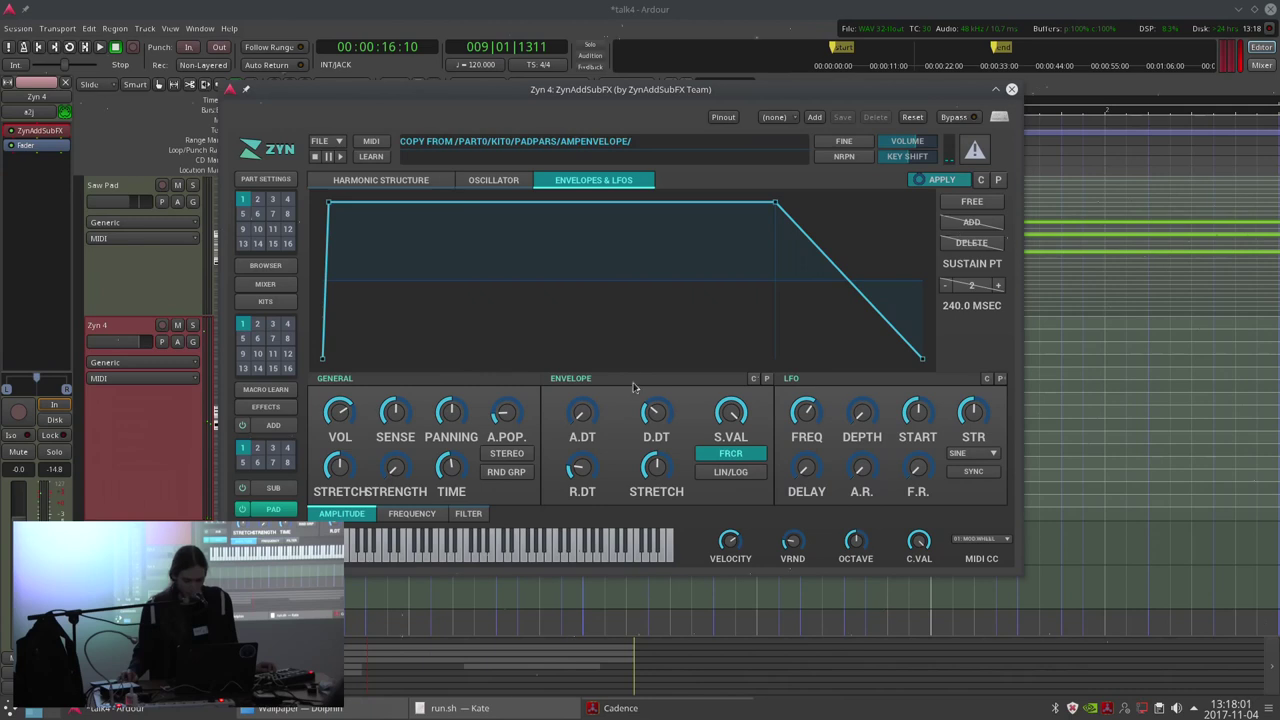
drag(775, 203, 582, 440)
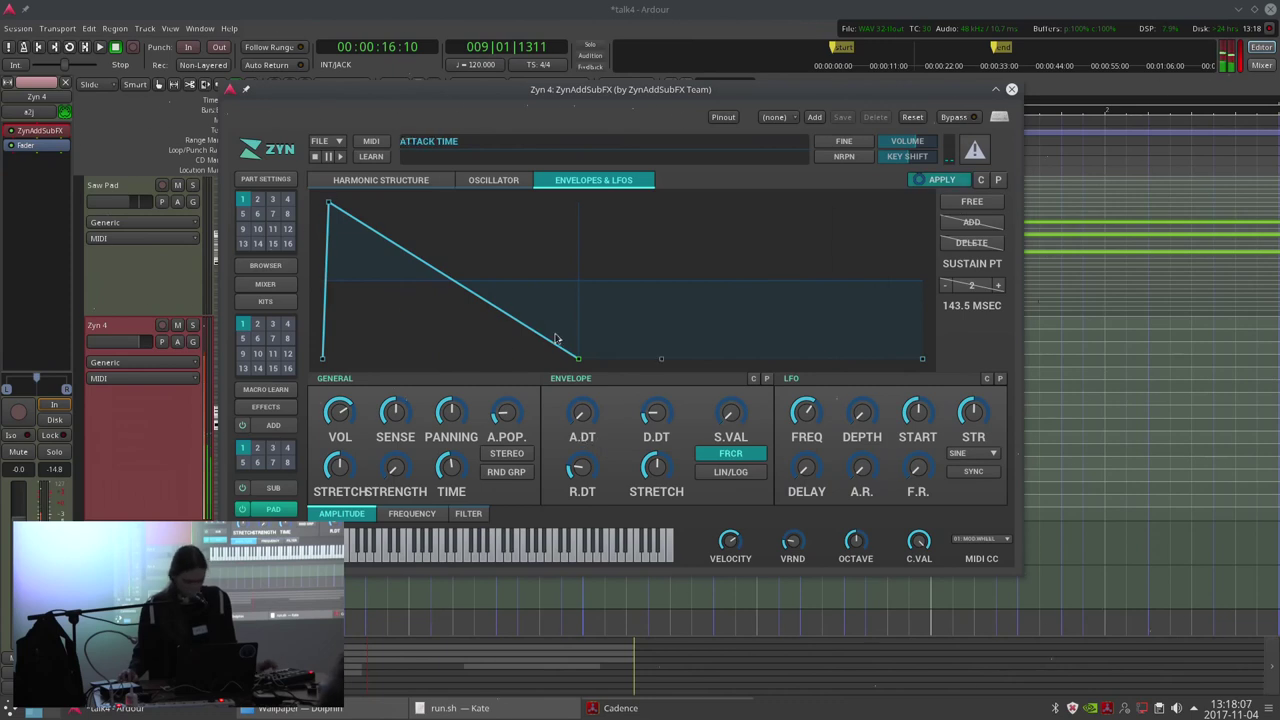
drag(579, 361, 618, 370)
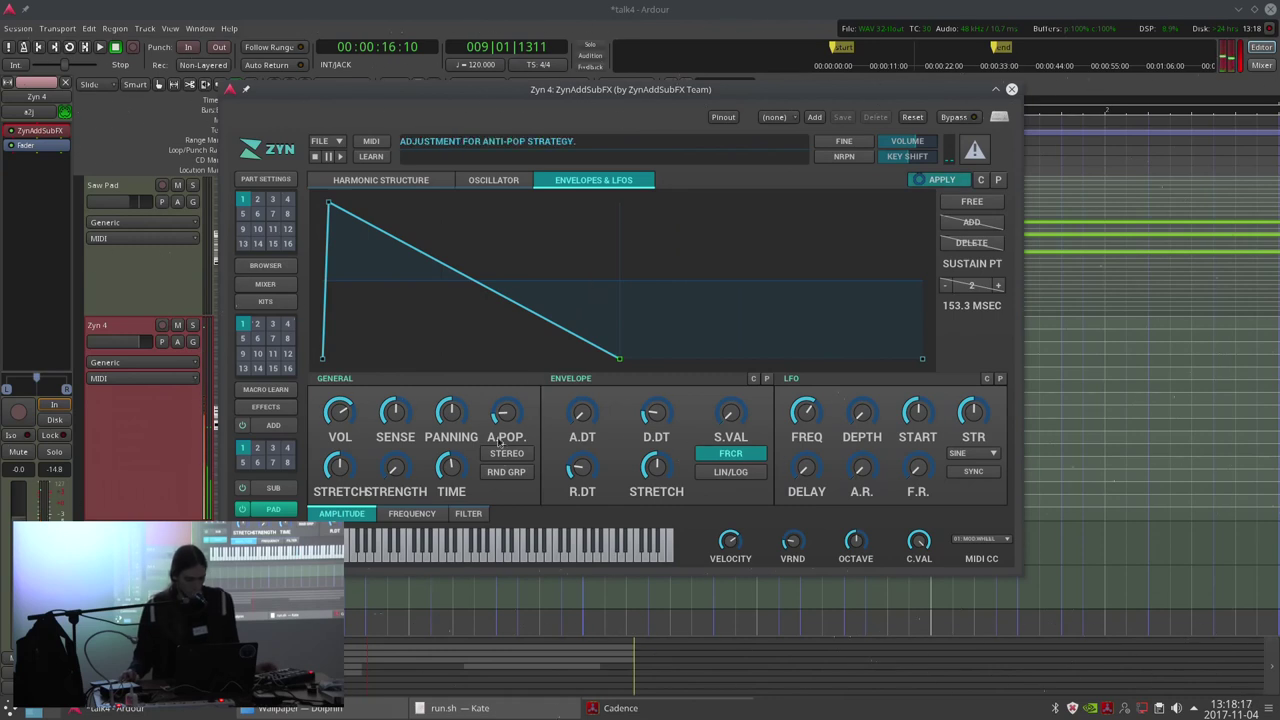
Compare octave offsets 0 and 1 in the PAD frequency settings, ending on 1.
click(425, 510)
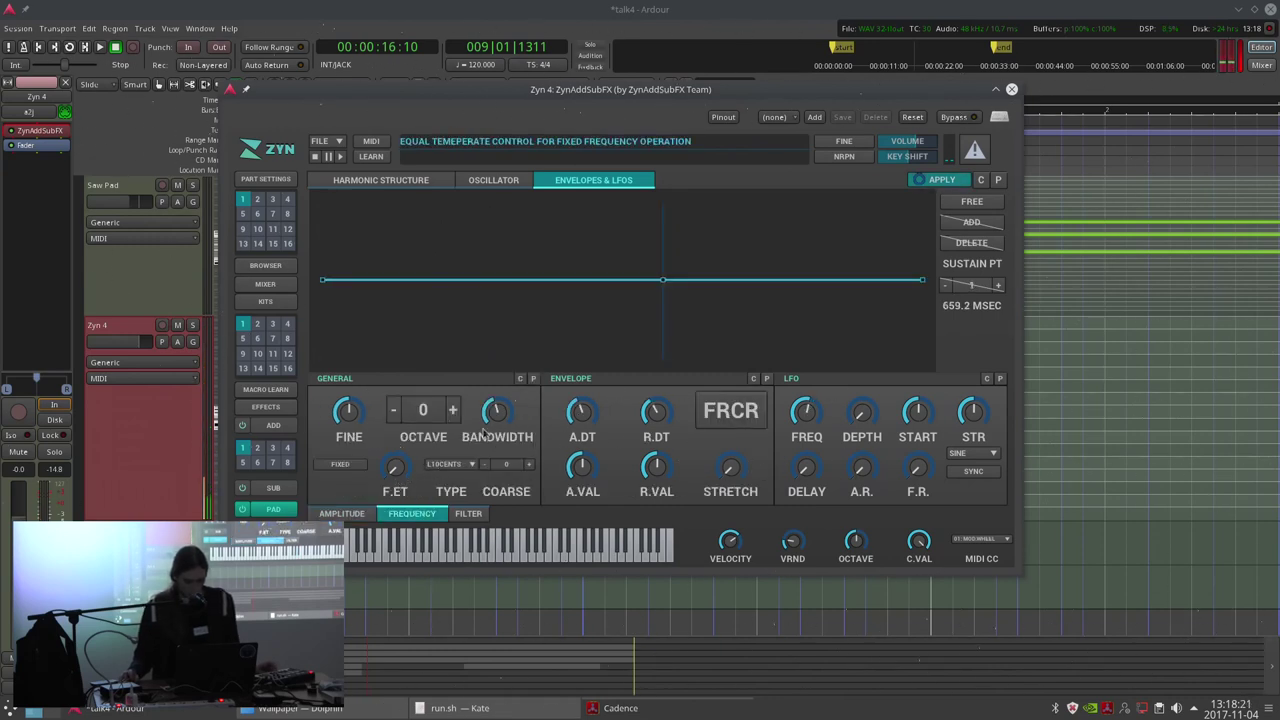
click(453, 410)
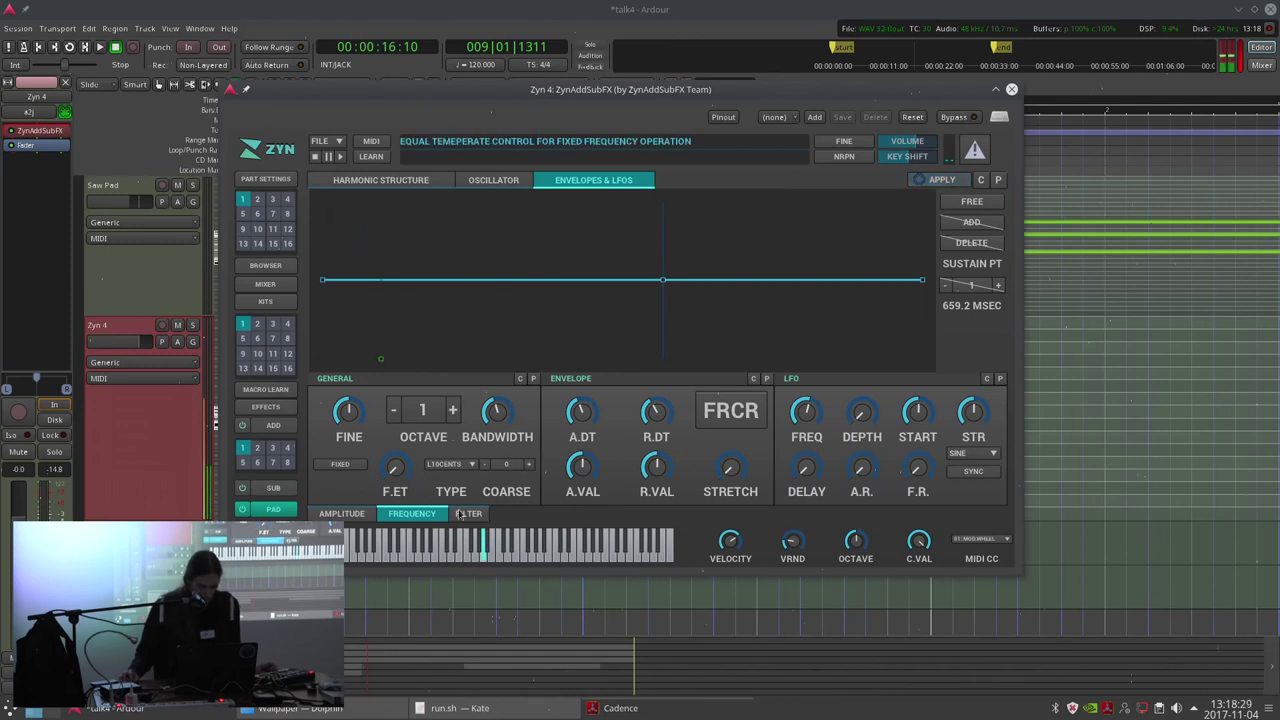
click(394, 410)
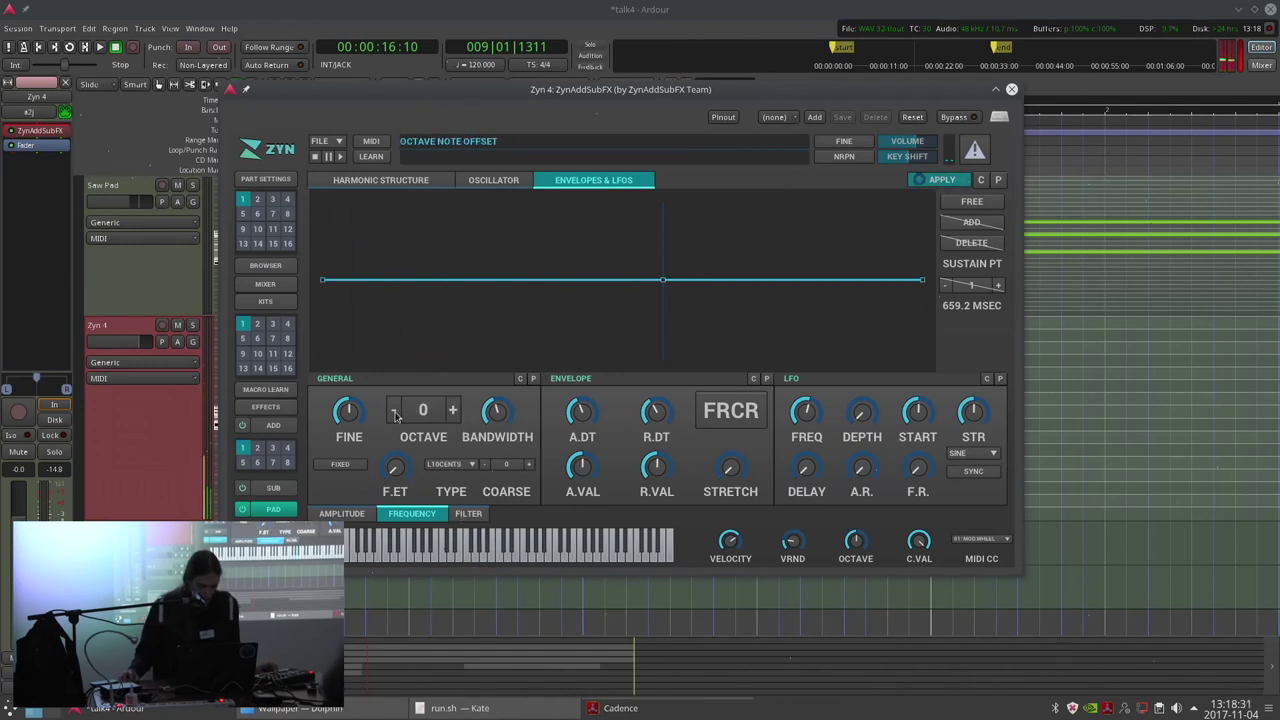
click(452, 410)
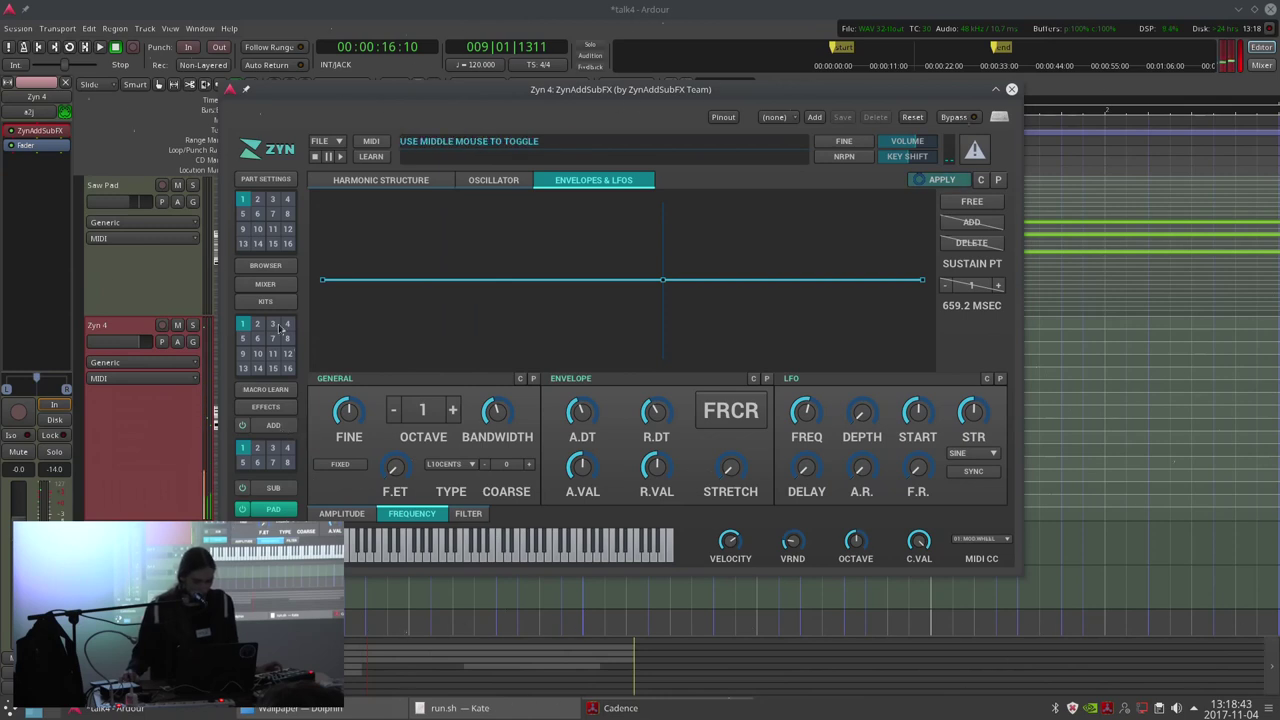
Add a distortion as the first insertion effect on PART1, raising its drive and reducing its amount and output.
click(266, 407)
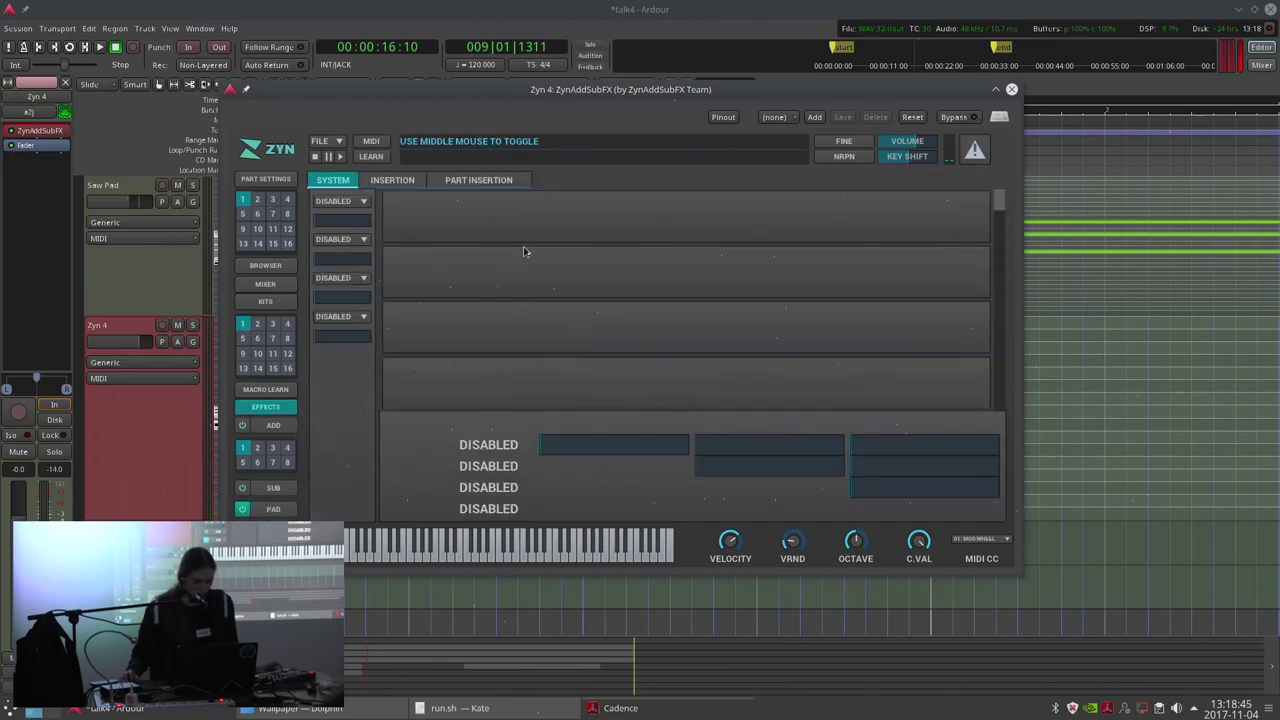
click(405, 181)
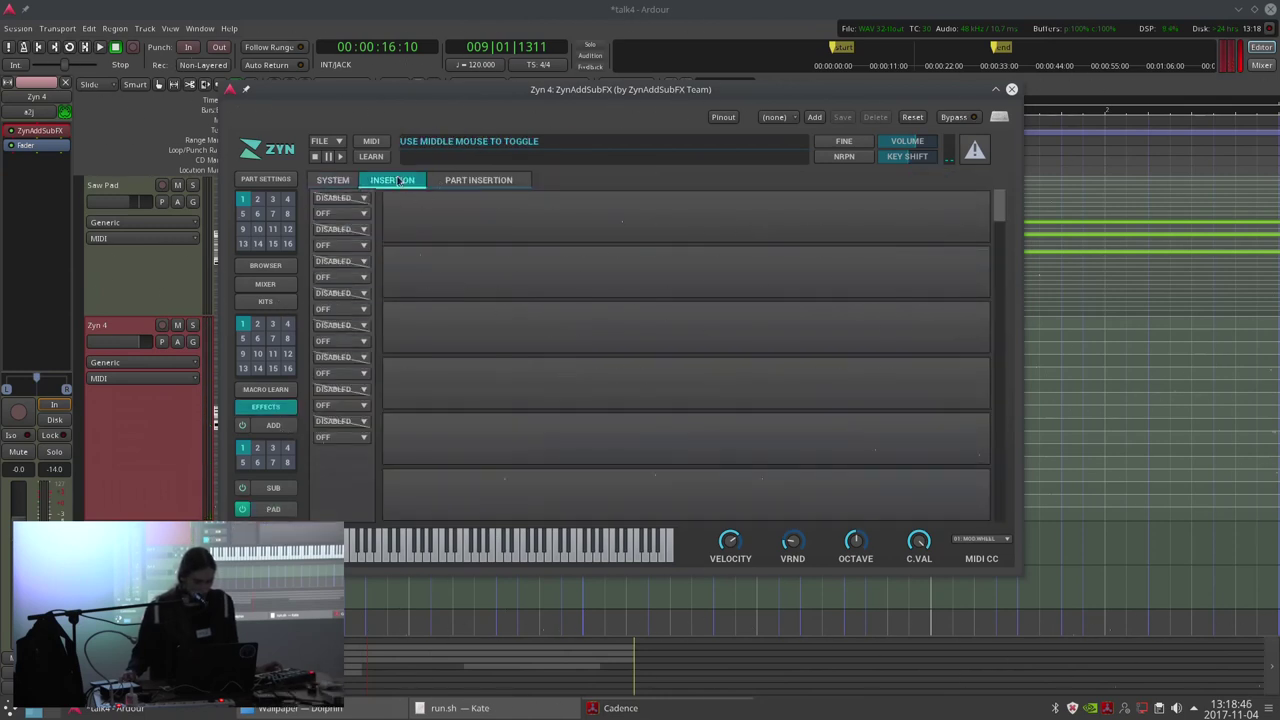
click(340, 199)
click(354, 239)
click(352, 199)
click(340, 287)
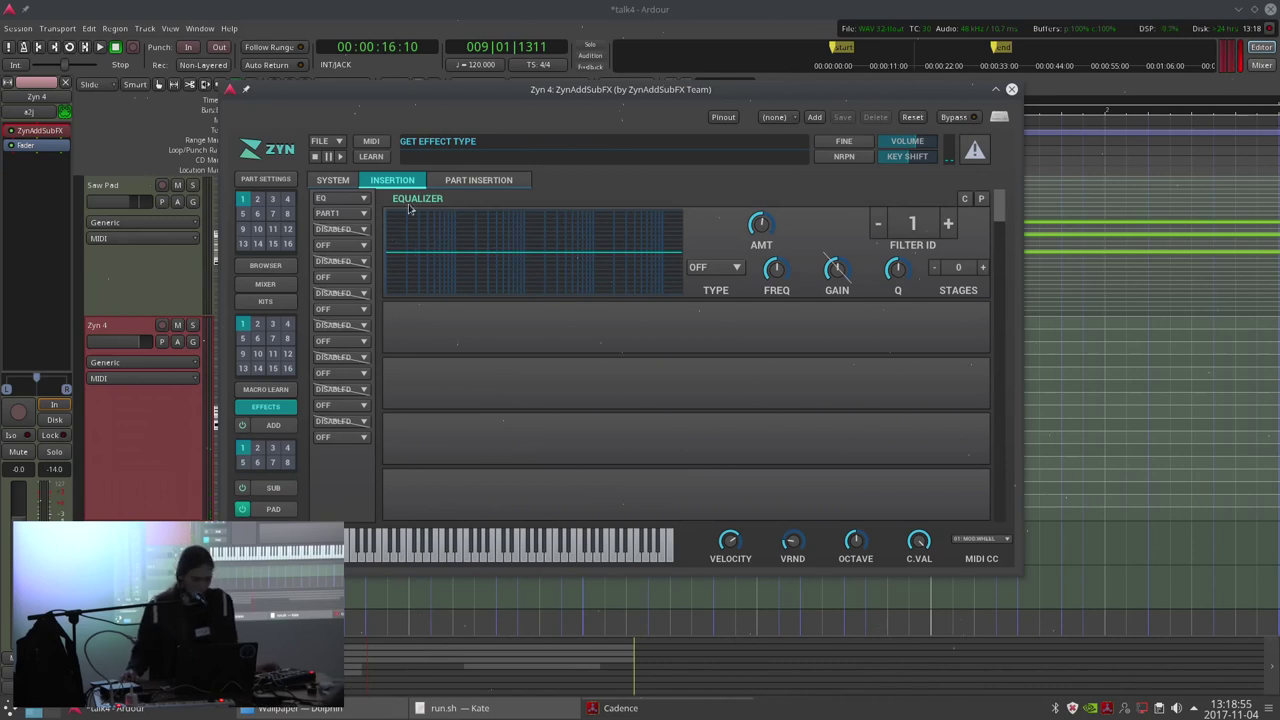
click(340, 198)
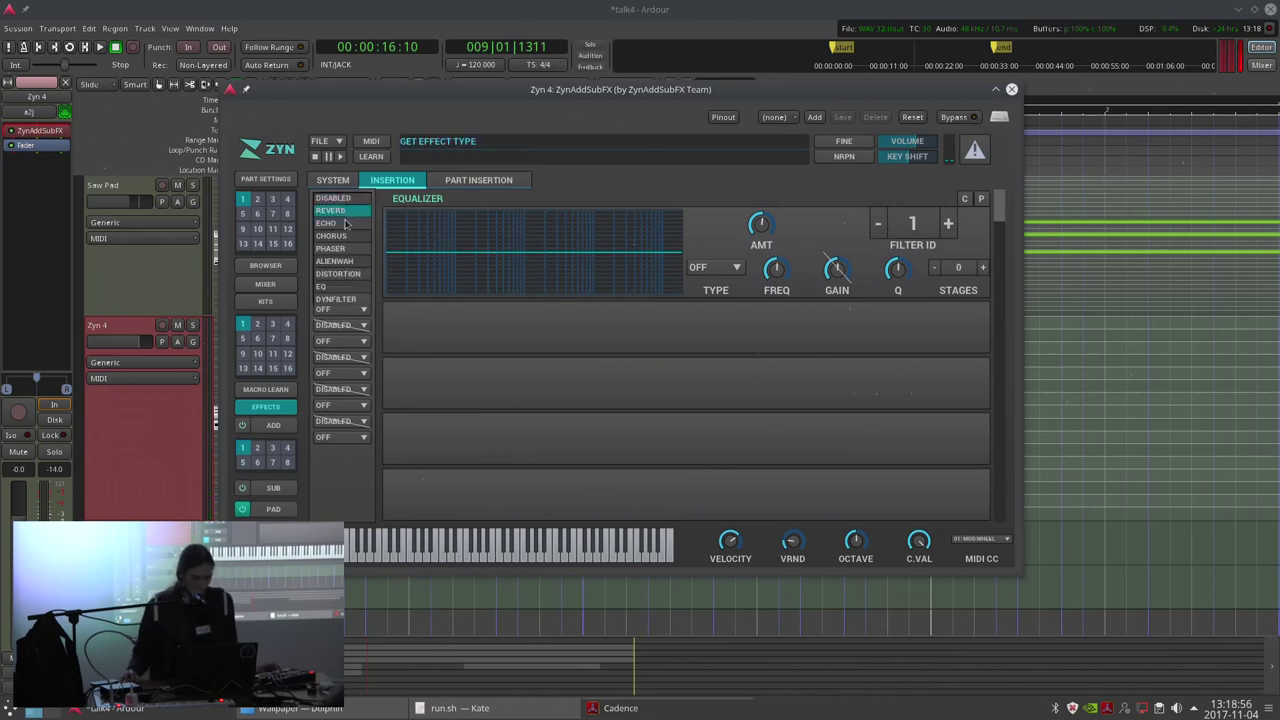
click(338, 273)
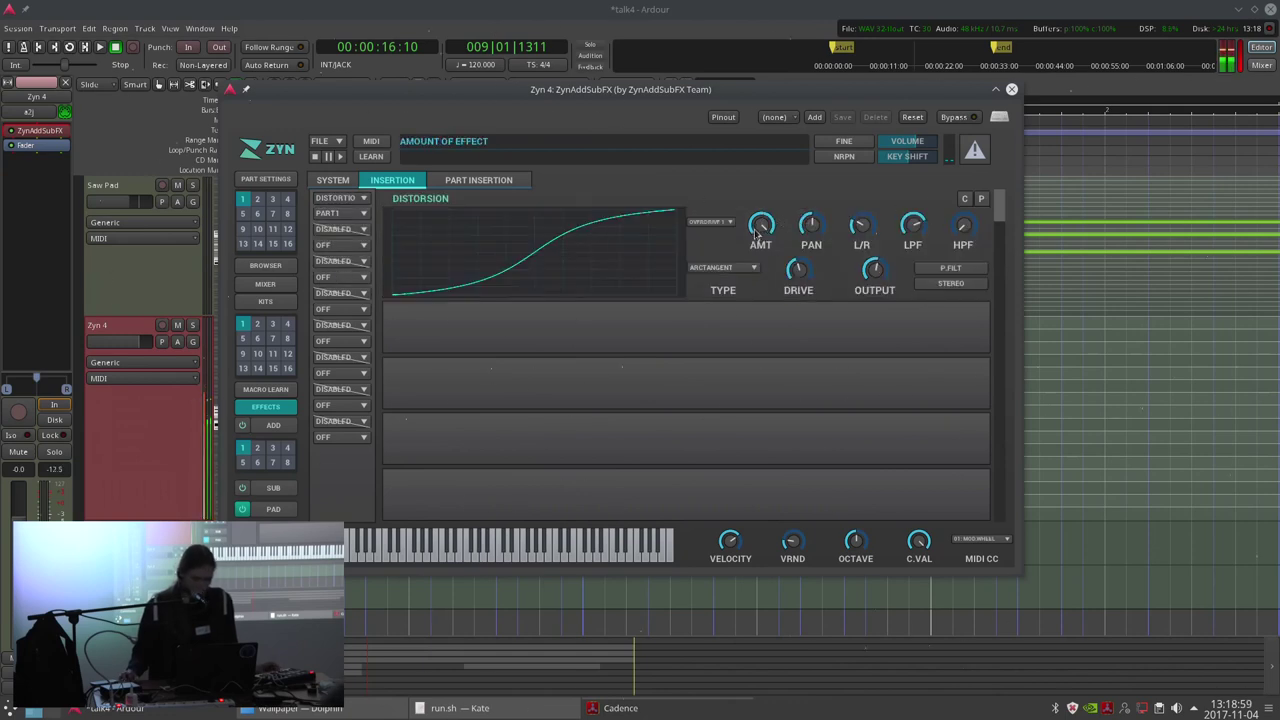
drag(798, 272, 799, 244)
mouse_move(877, 268)
mouse_down()
mouse_move(826, 282)
mouse_move(840, 287)
mouse_move(809, 258)
mouse_move(884, 263)
mouse_up()
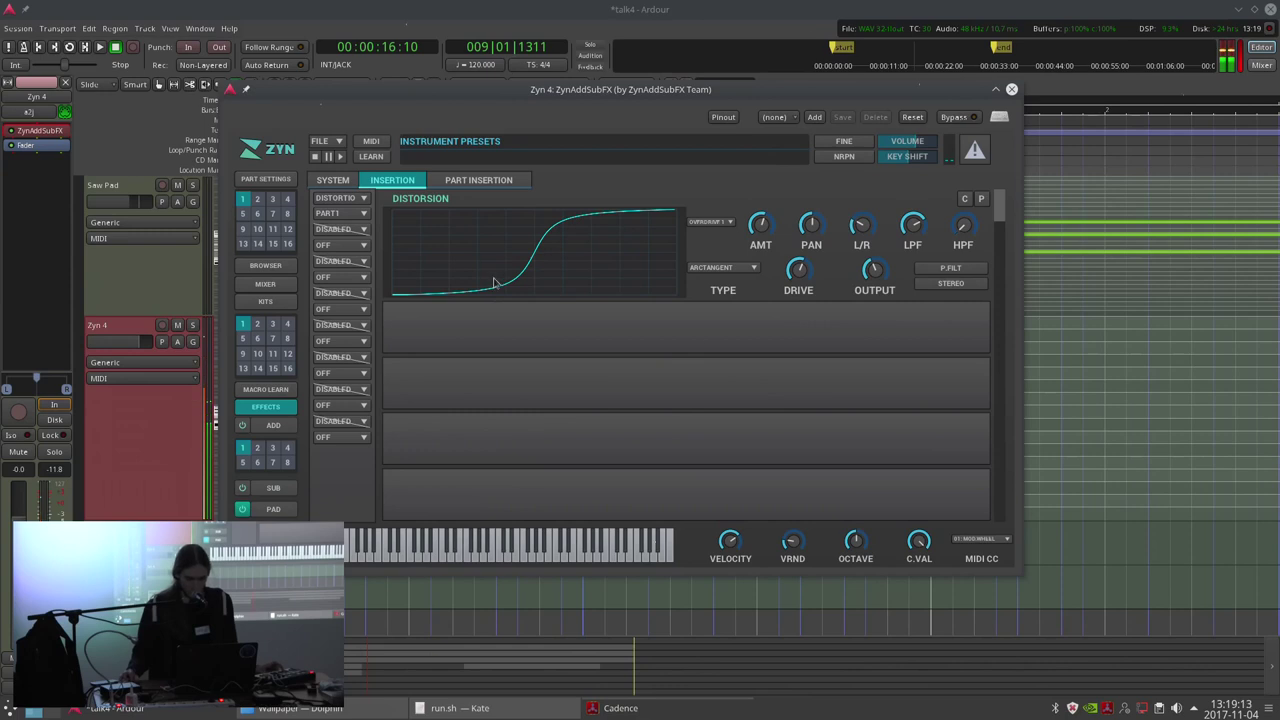
Add an EQ as the second insertion effect on PART1.
click(340, 229)
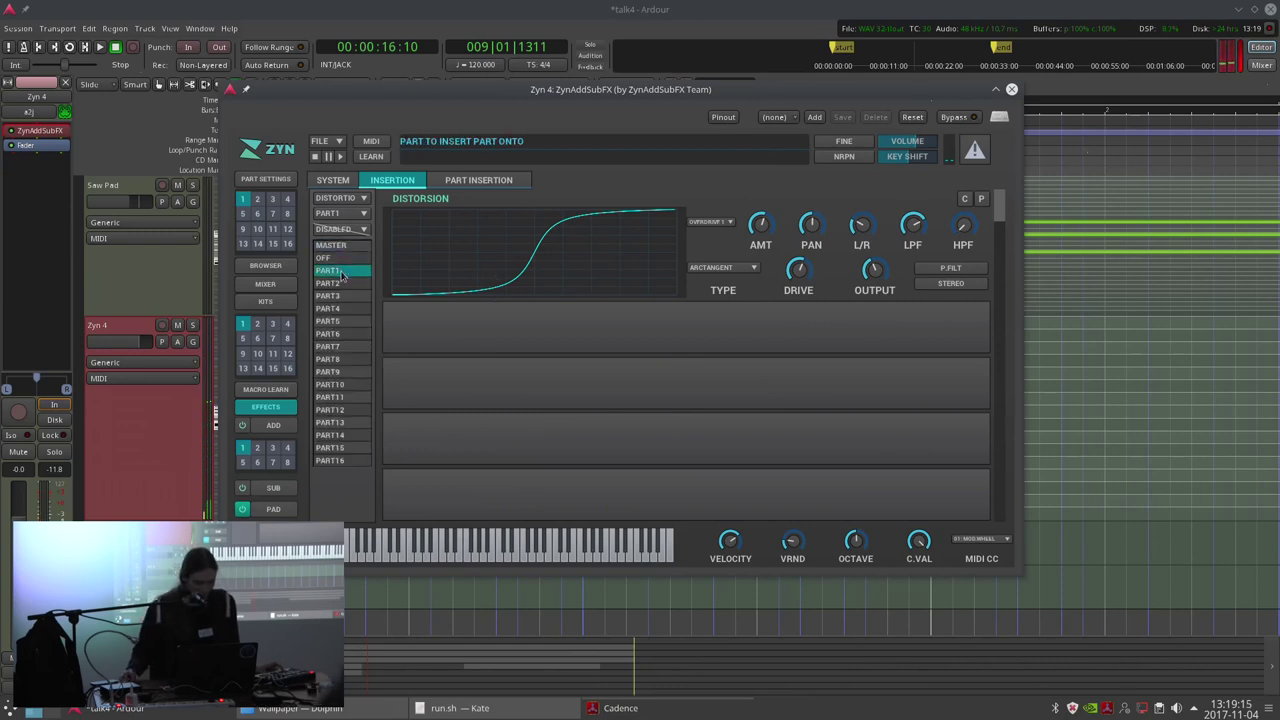
click(340, 271)
click(340, 245)
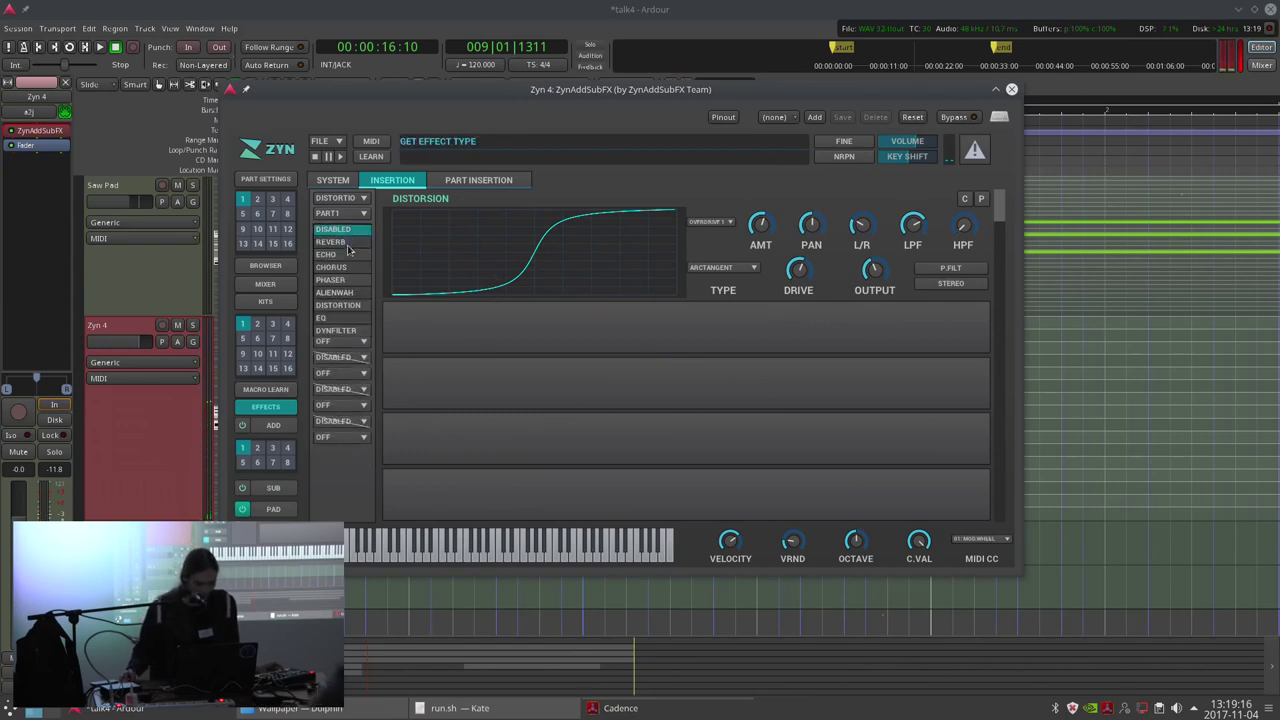
click(347, 319)
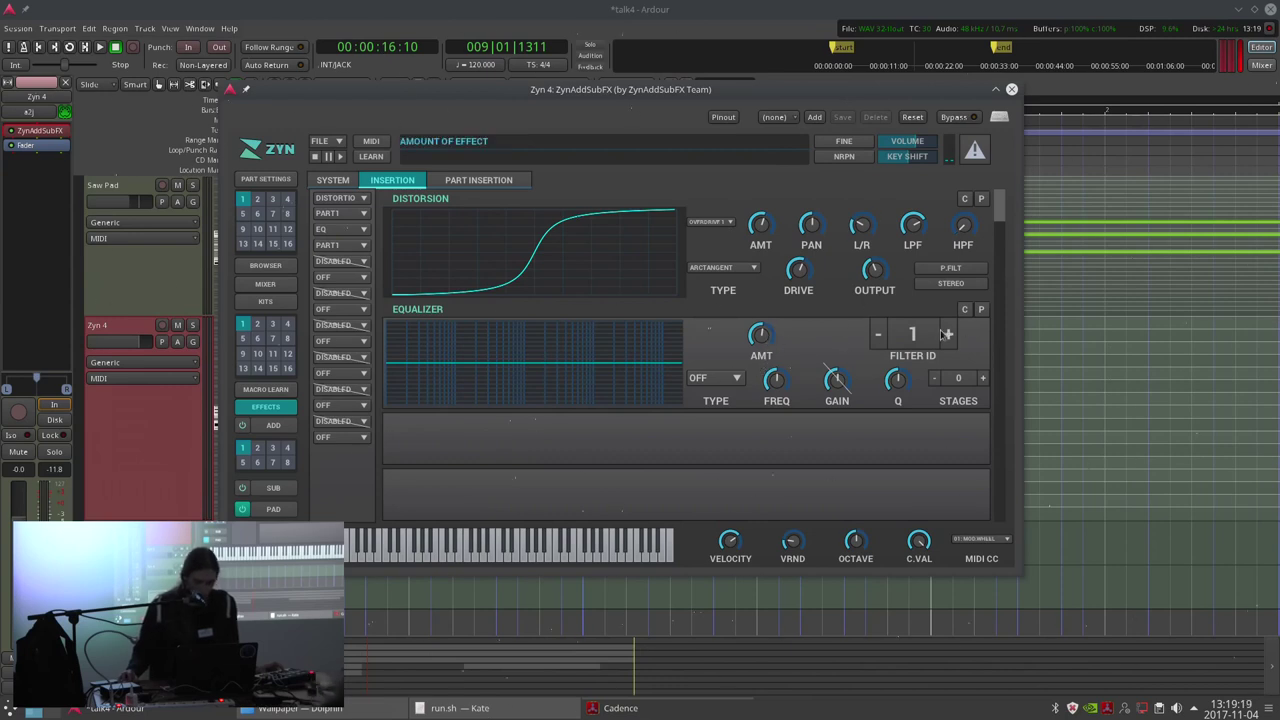
Set EQ filter 1 to HP2 with 4 stages, slightly lowering its frequency and tuning its Q.
click(727, 380)
click(705, 447)
click(982, 380)
click(982, 380)
click(982, 380)
drag(897, 384, 899, 360)
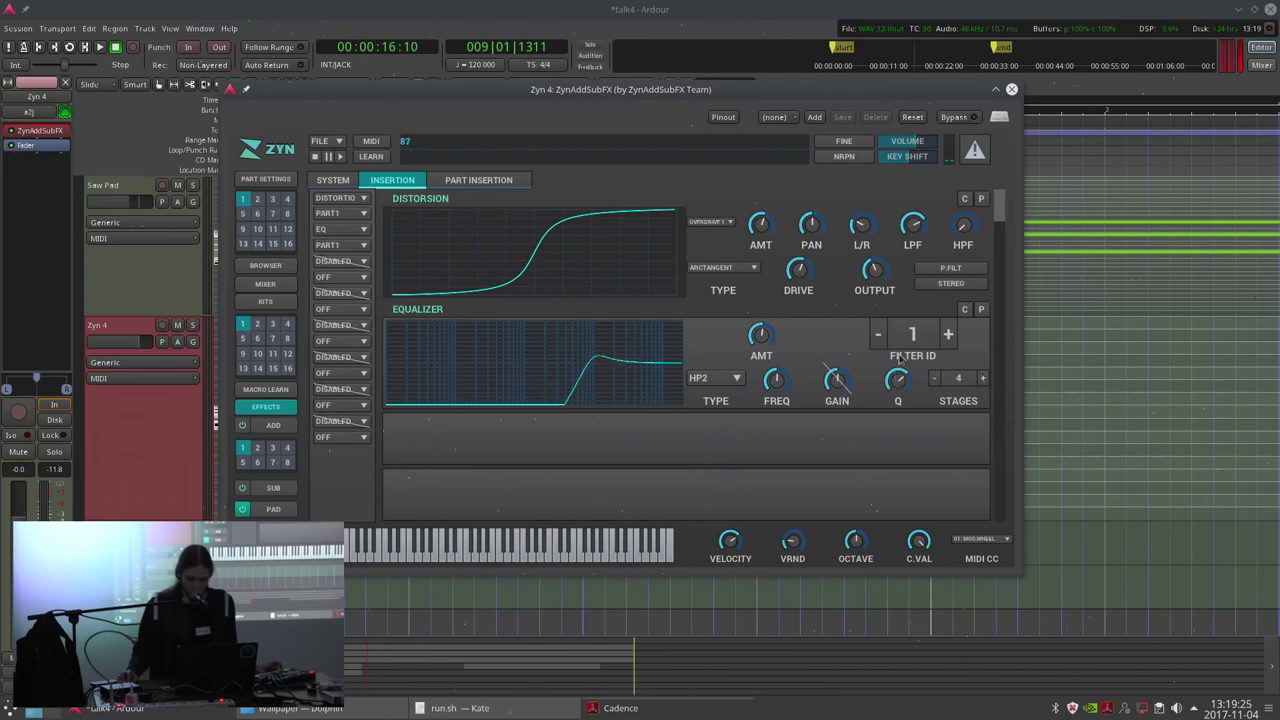
mouse_move(783, 378)
mouse_down()
mouse_move(780, 412)
mouse_move(783, 387)
mouse_up()
drag(905, 387, 907, 410)
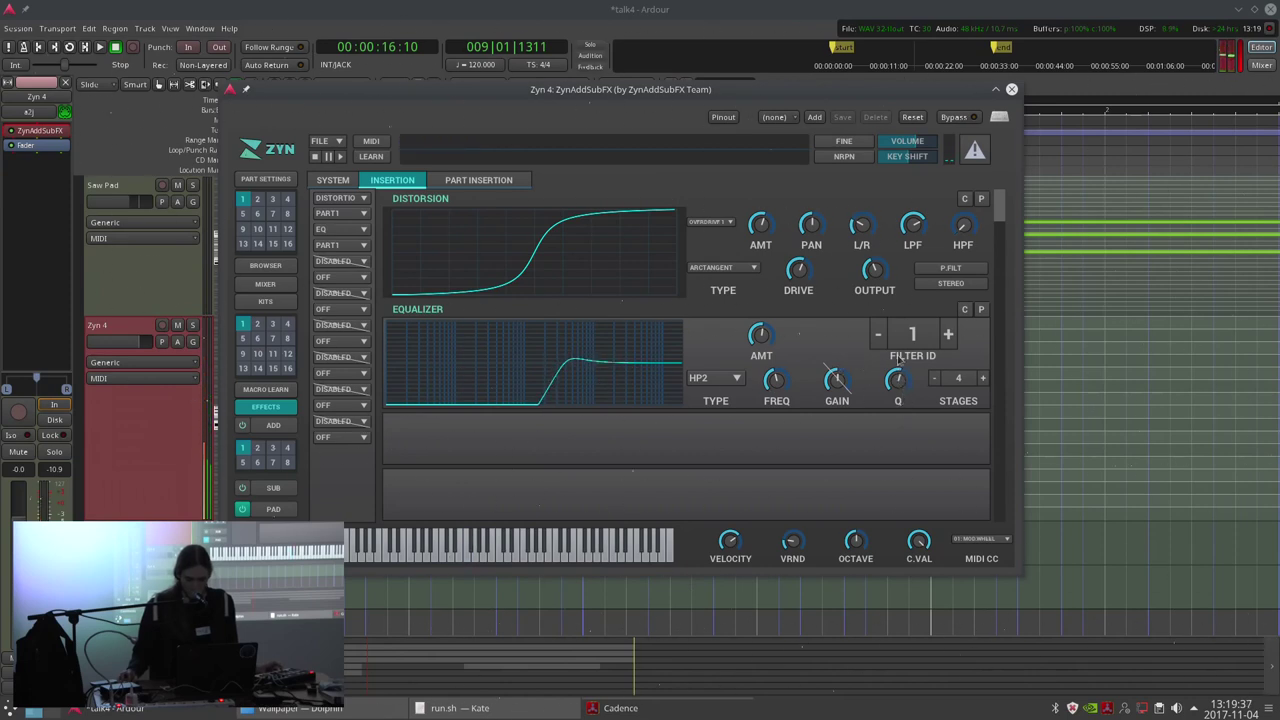
Set EQ filter 2 to H.SHELF with a gain of 45, a raised frequency and a lowered Q.
click(715, 378)
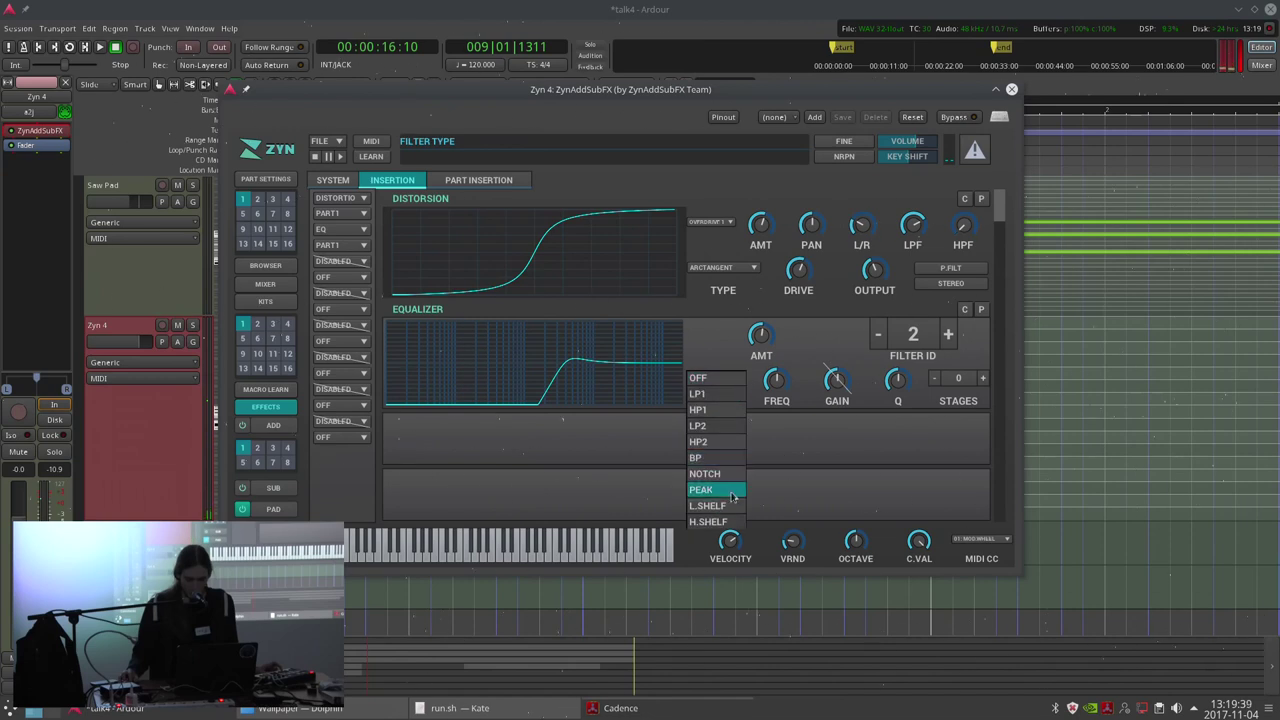
click(718, 522)
drag(838, 382, 809, 389)
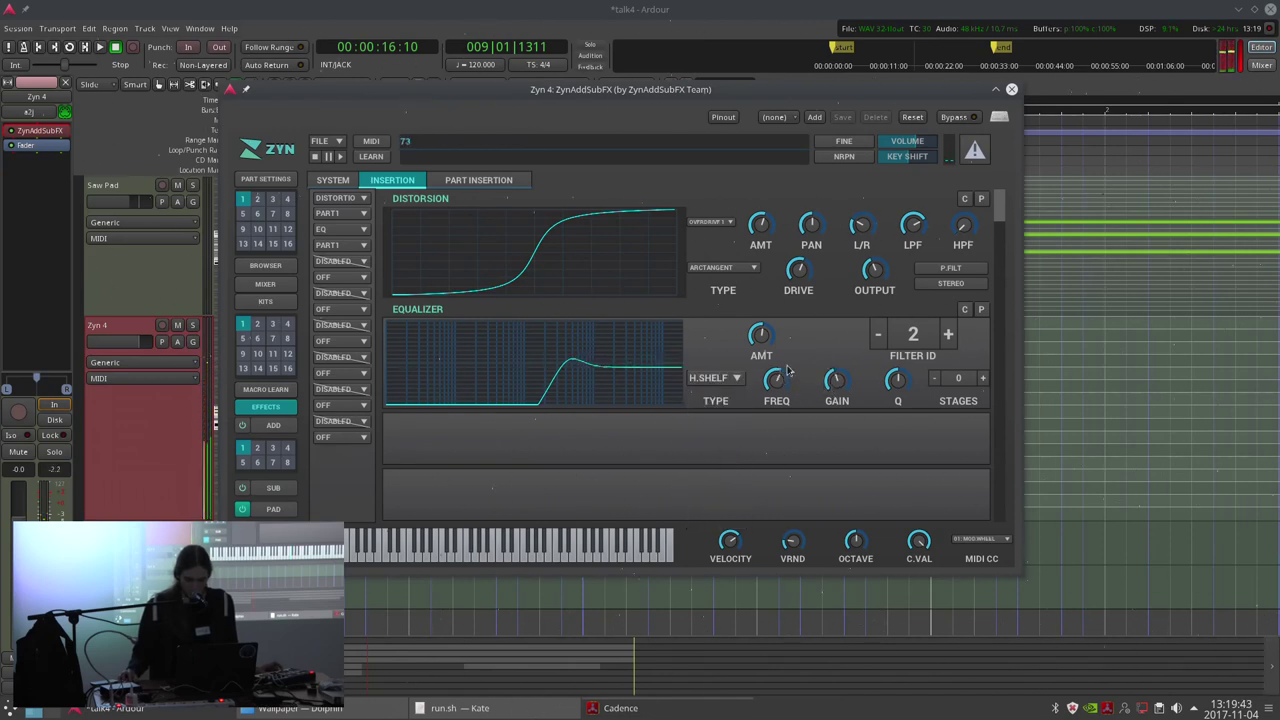
drag(838, 387, 848, 410)
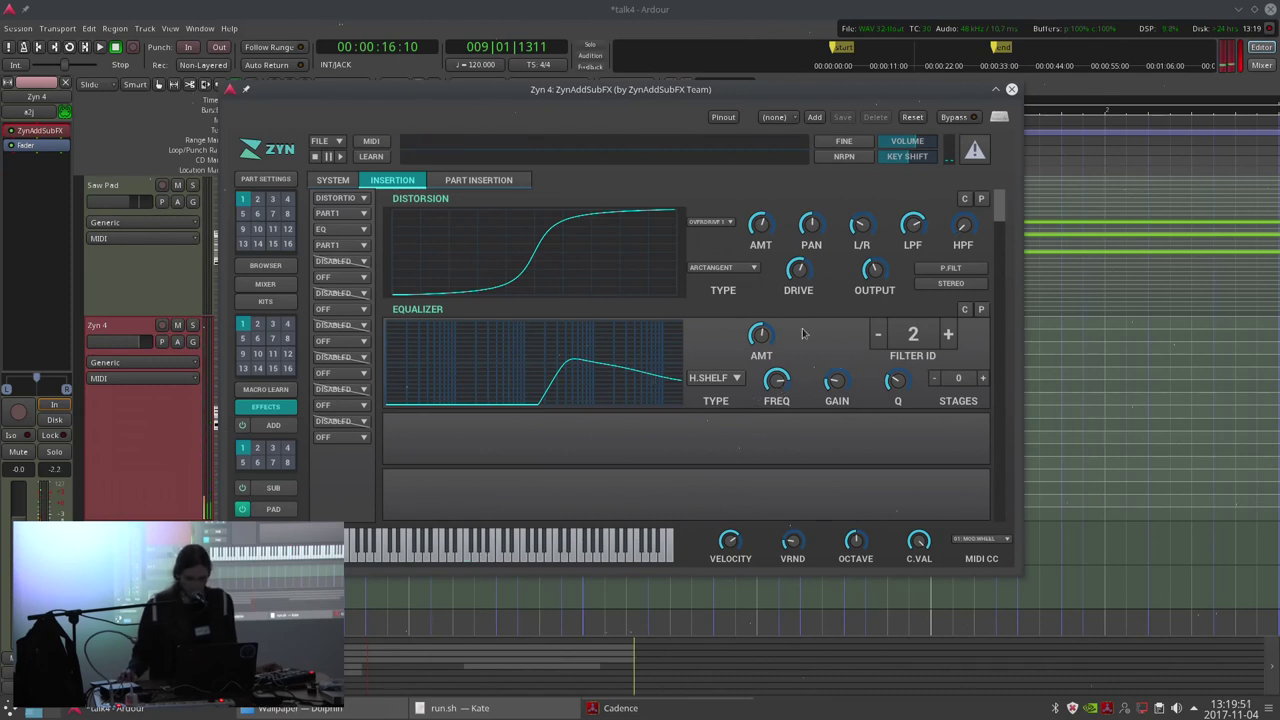
drag(844, 386, 843, 364)
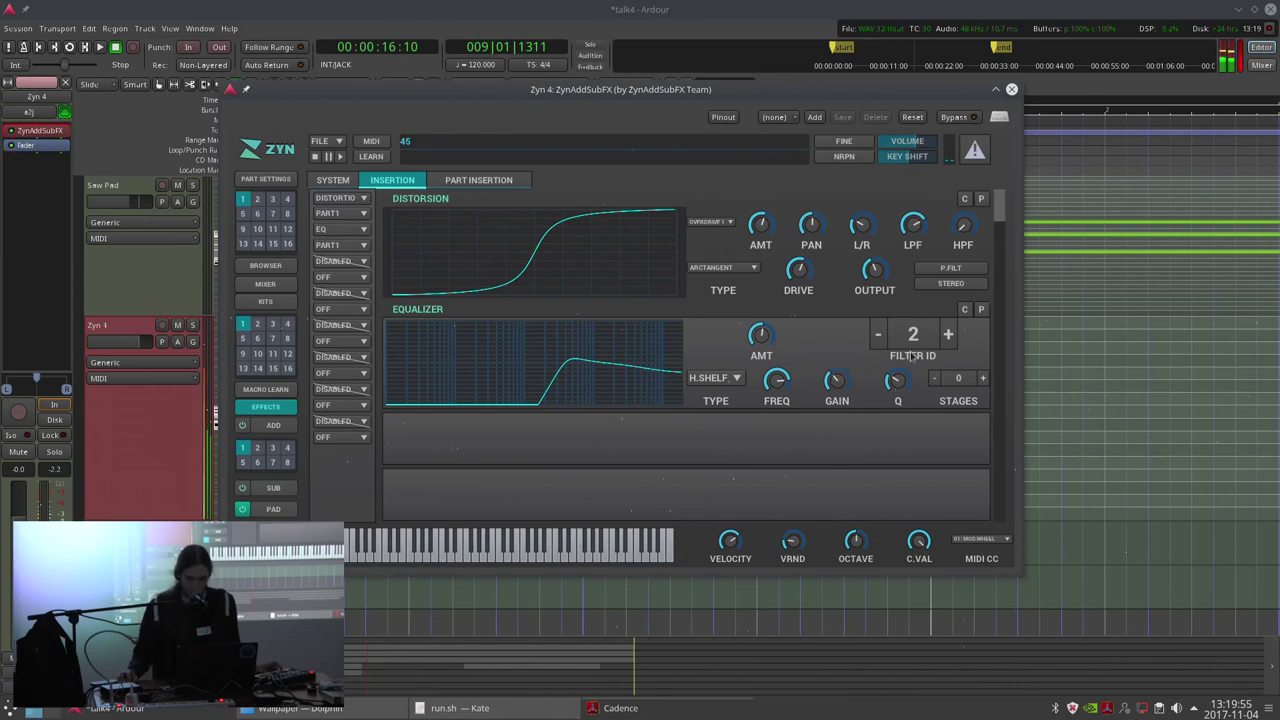
Set EQ filter 3 to L.SHELF with a raised frequency and a reduced gain.
click(946, 340)
click(726, 388)
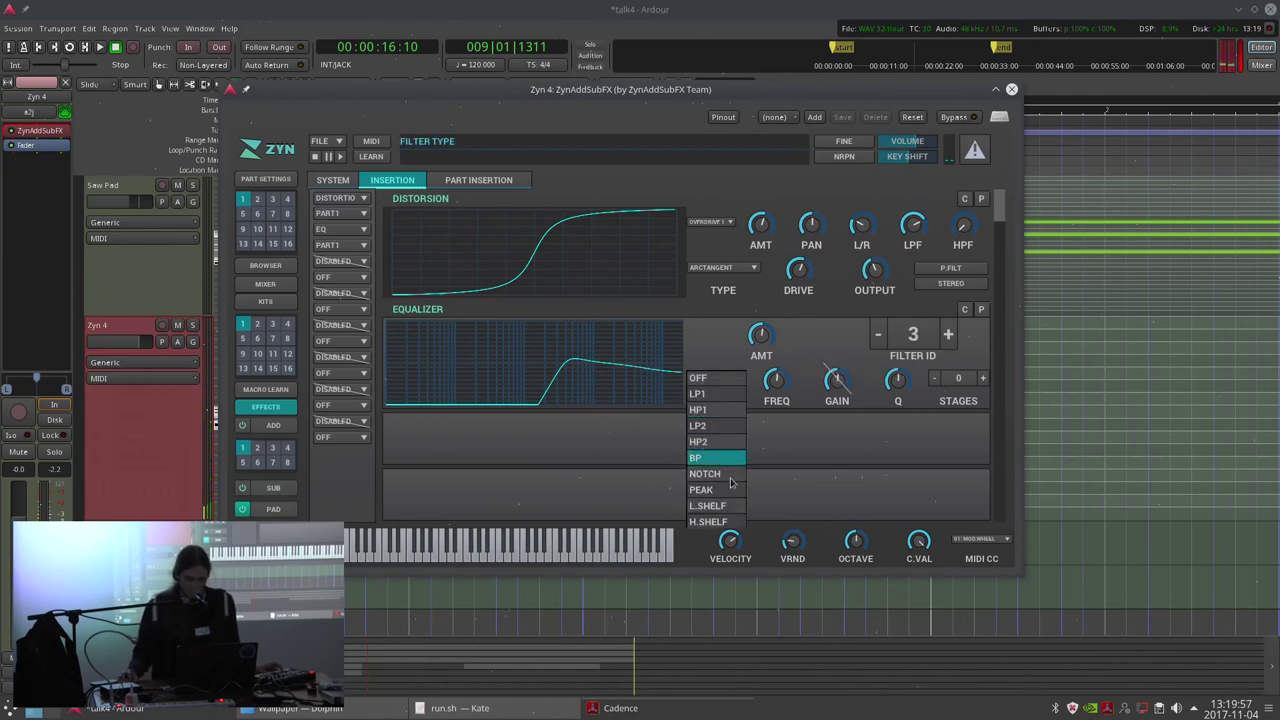
click(716, 508)
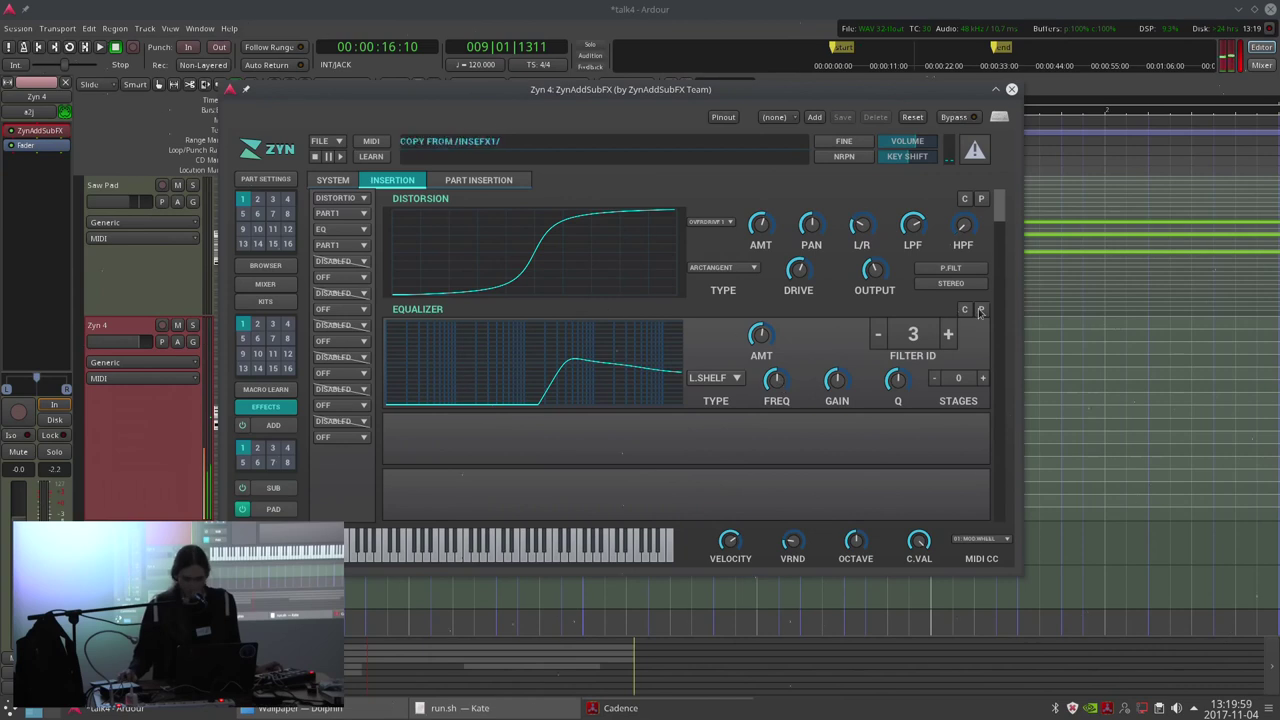
mouse_move(833, 381)
mouse_down()
mouse_move(839, 360)
mouse_move(837, 378)
mouse_up()
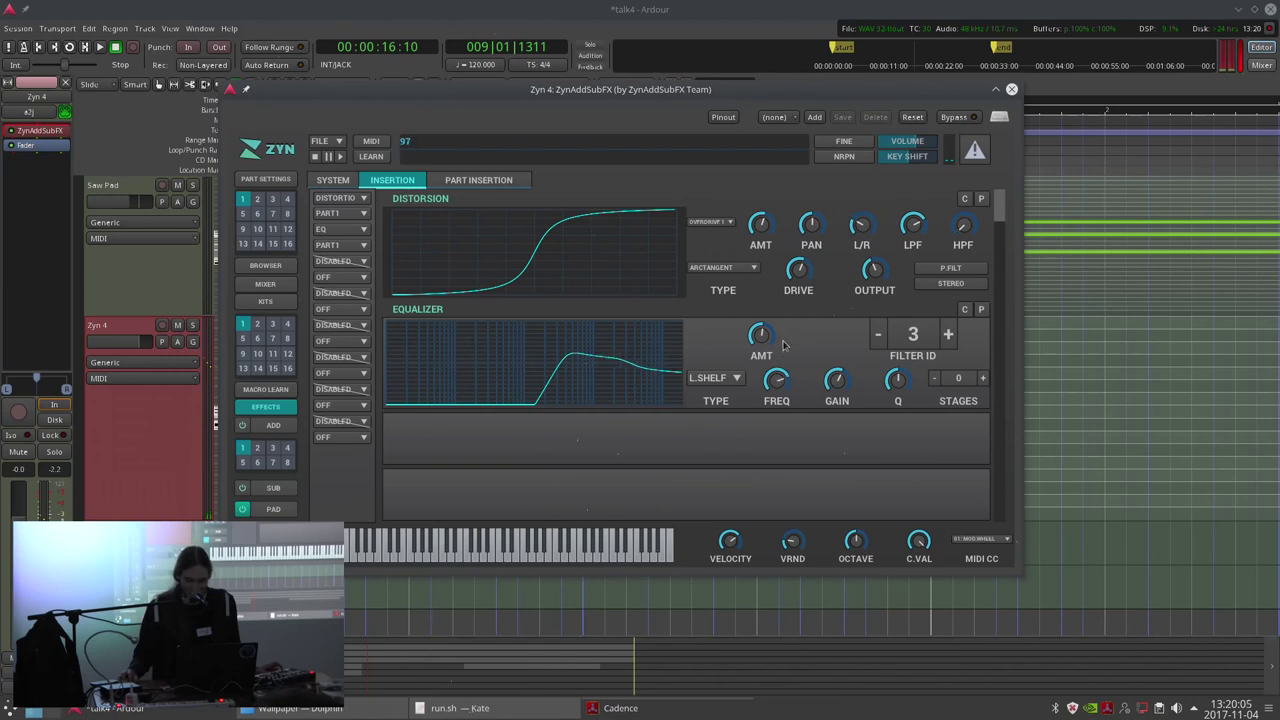
drag(822, 383, 785, 396)
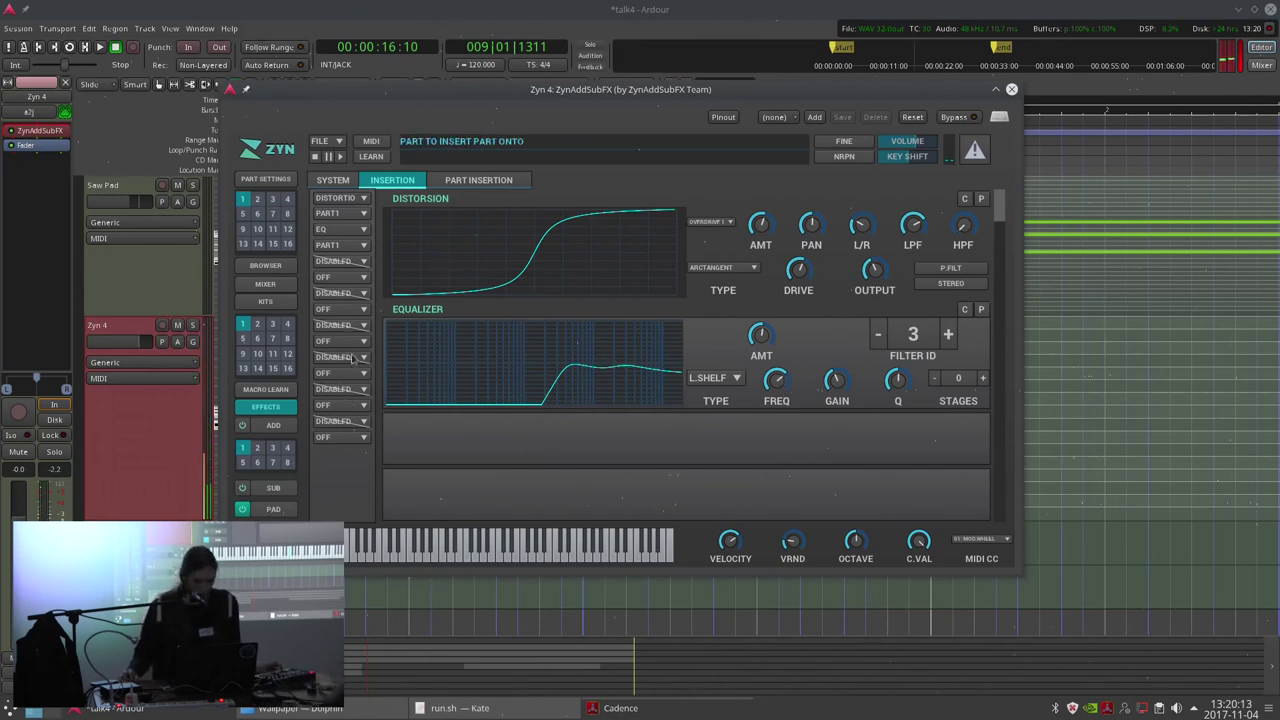
Add a reverb as the third insertion effect on PART1 and close the synth's window.
click(340, 277)
click(335, 303)
click(342, 261)
click(340, 275)
click(561, 445)
click(528, 432)
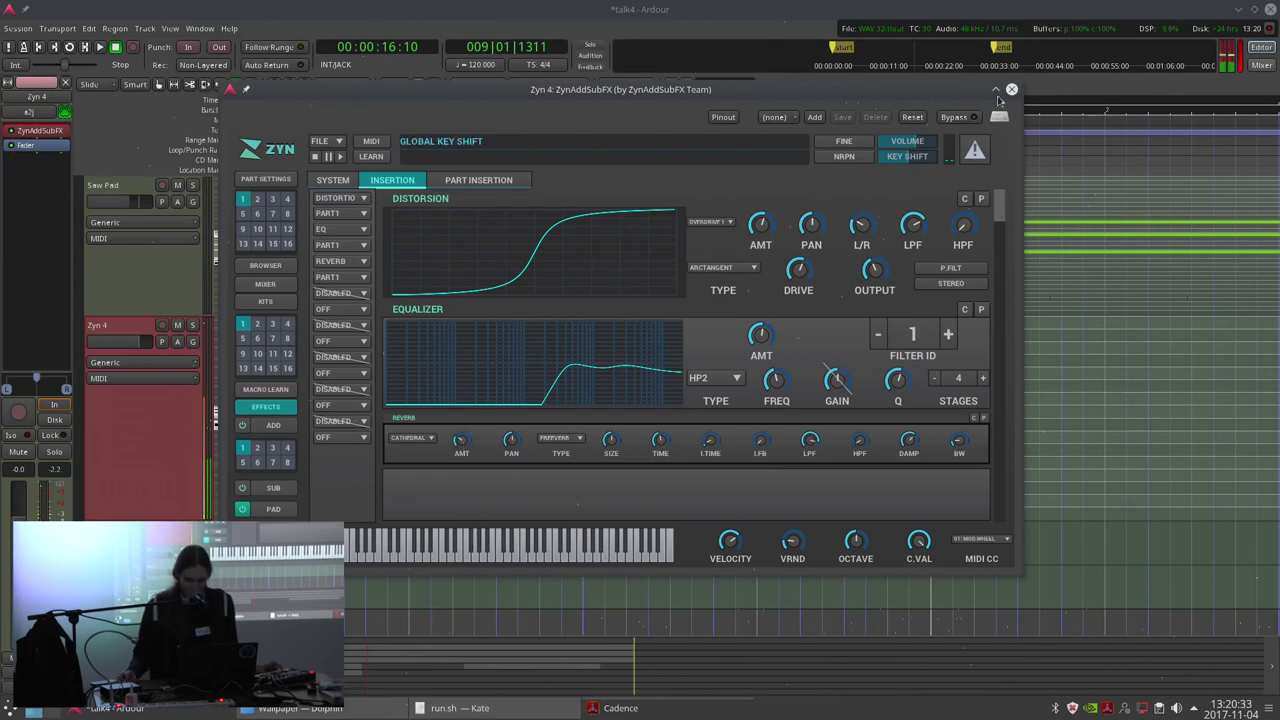
click(1011, 89)
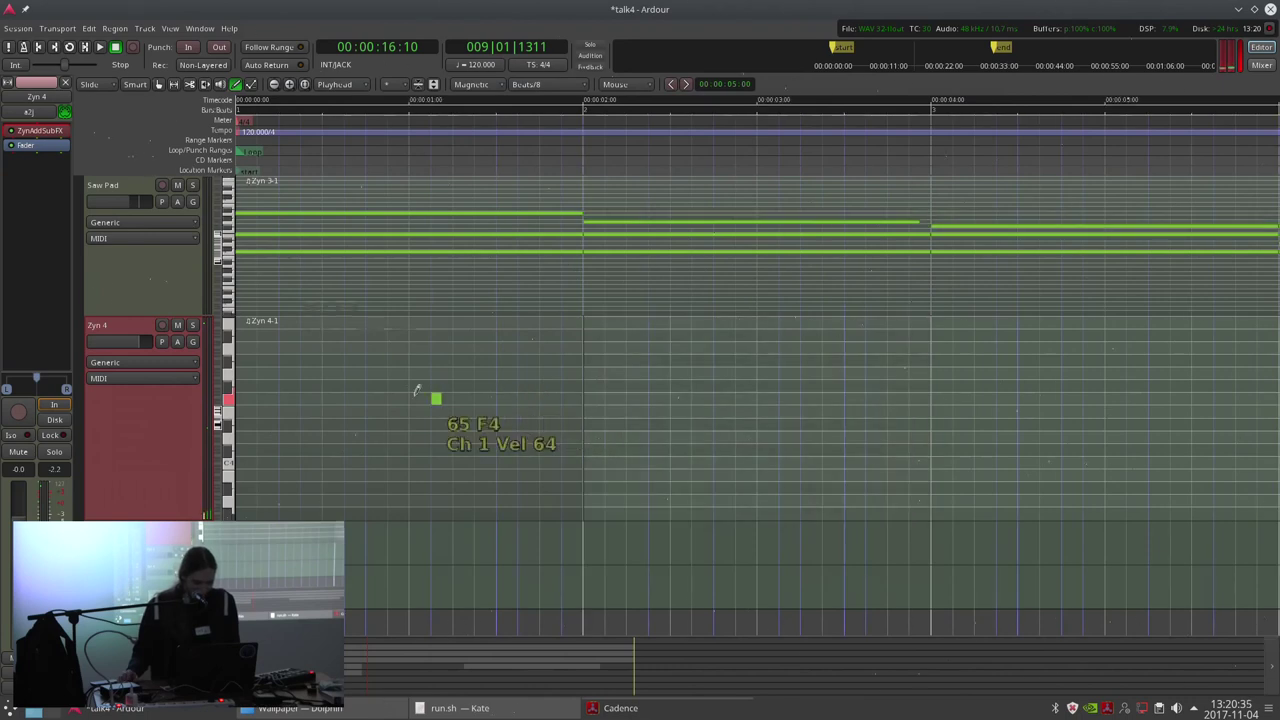
Draw short C4 notes on the four beats of the first bar in the Zyn 4 region.
click(301, 100)
click(243, 459)
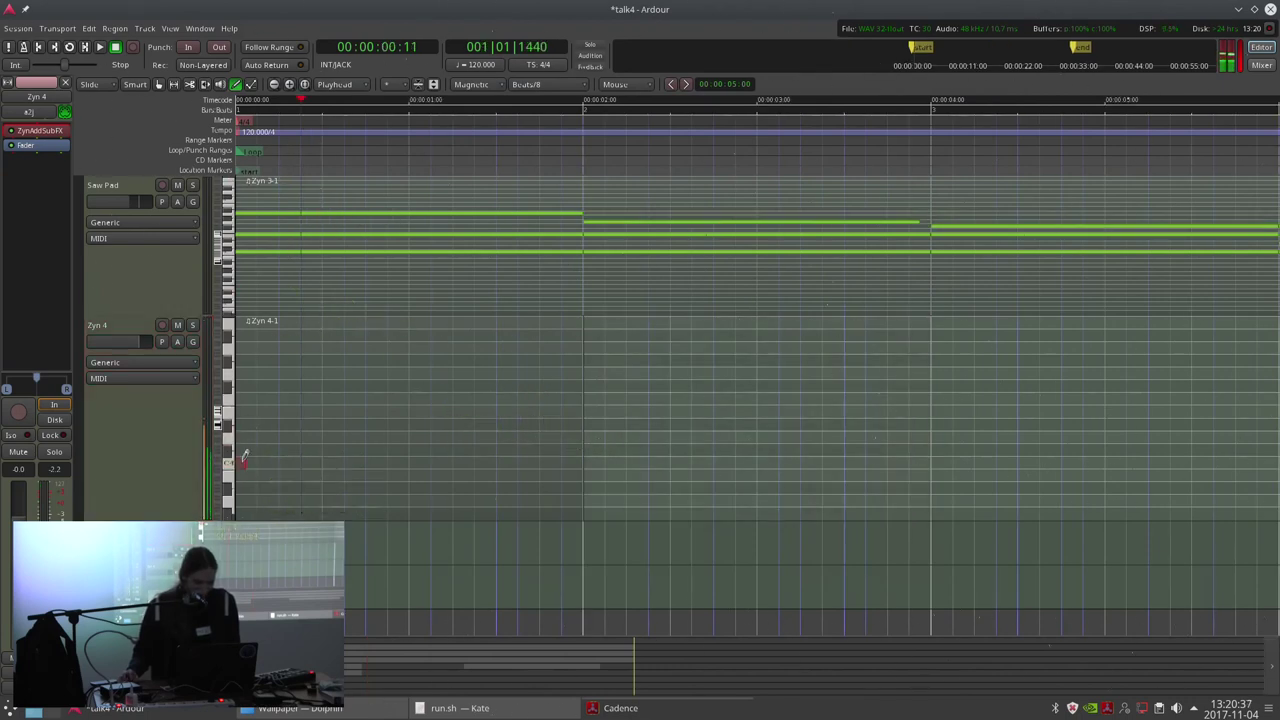
click(327, 462)
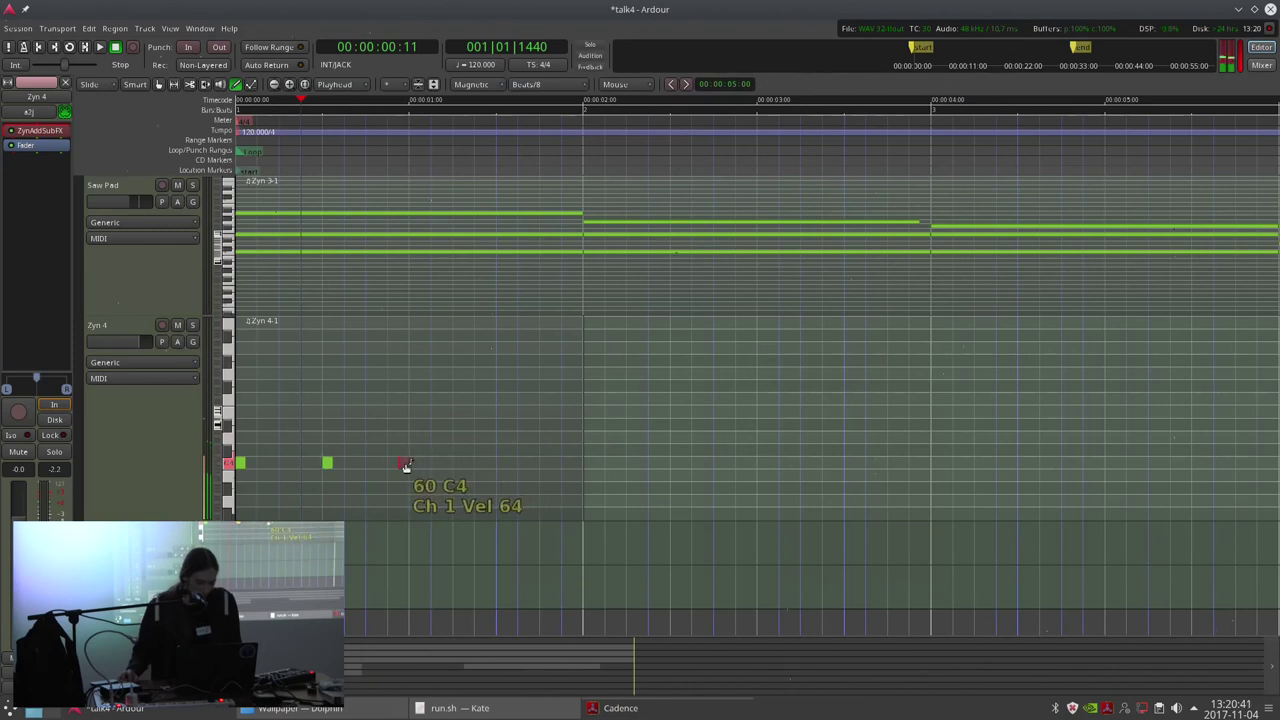
click(414, 462)
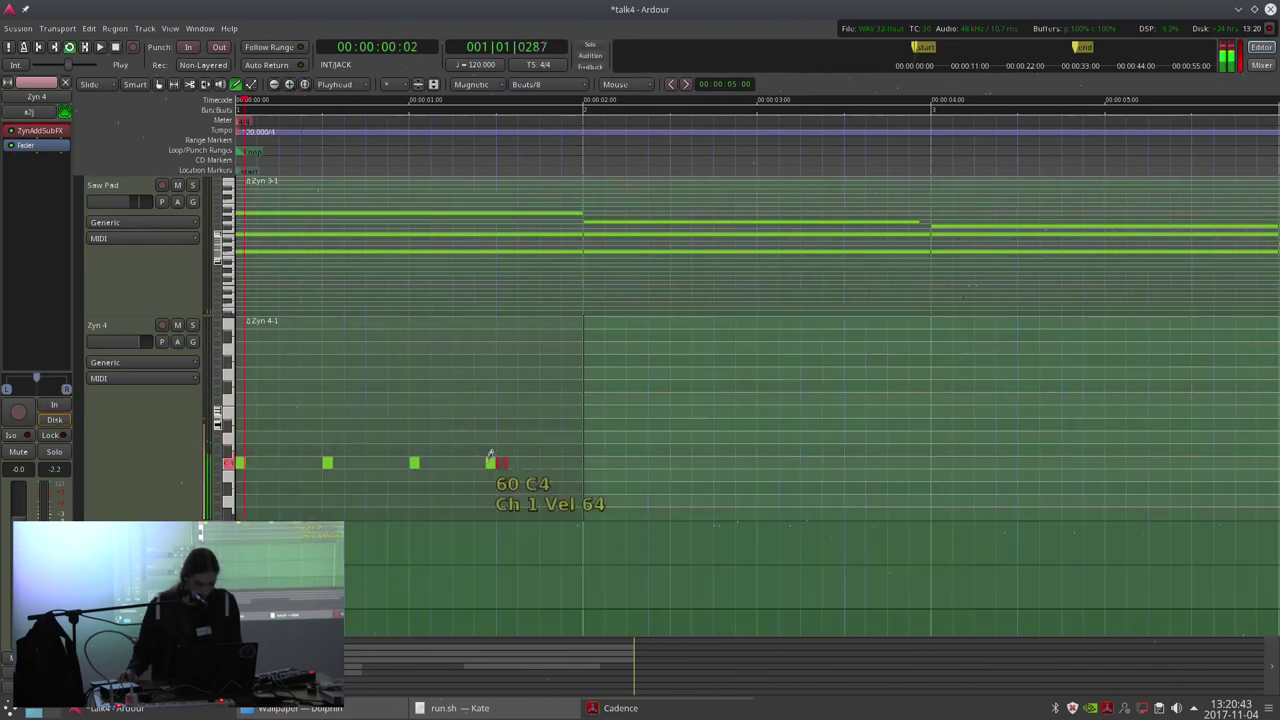
Play back the Zyn 4 notes briefly and solo the Zyn 4 track.
key(space)
click(192, 325)
click(187, 485)
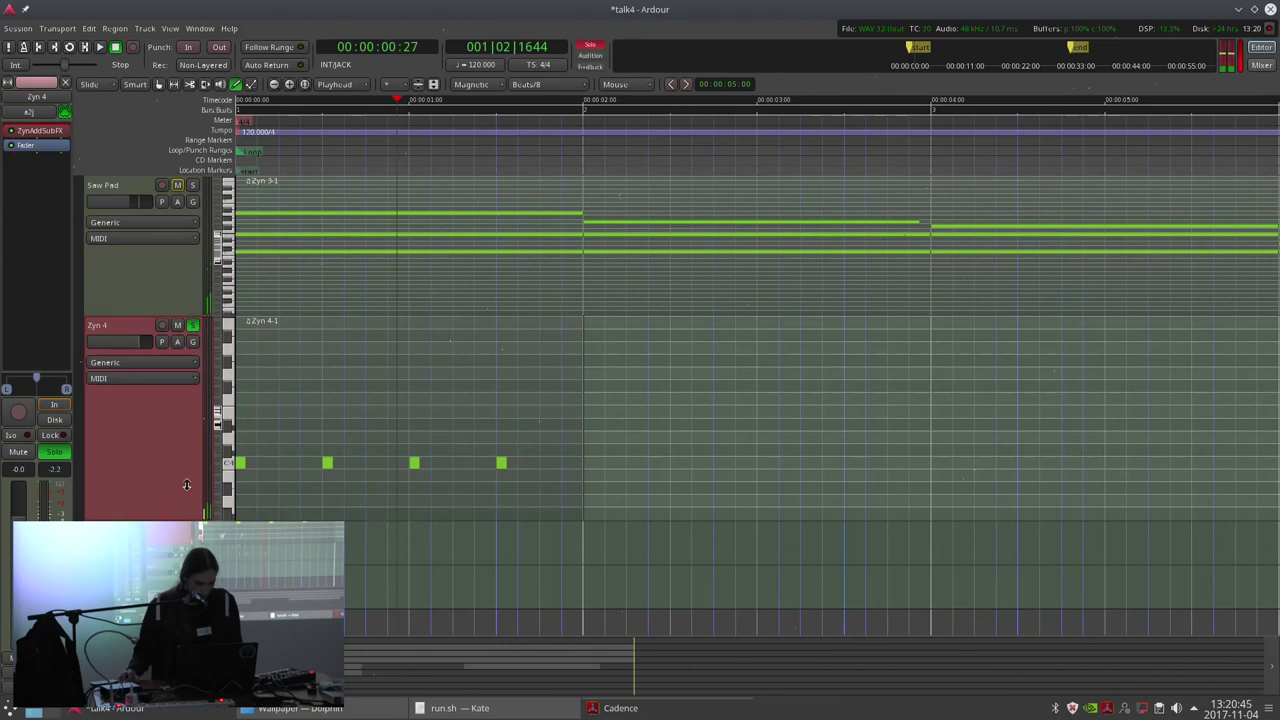
key(alt+Tab)
click(508, 10)
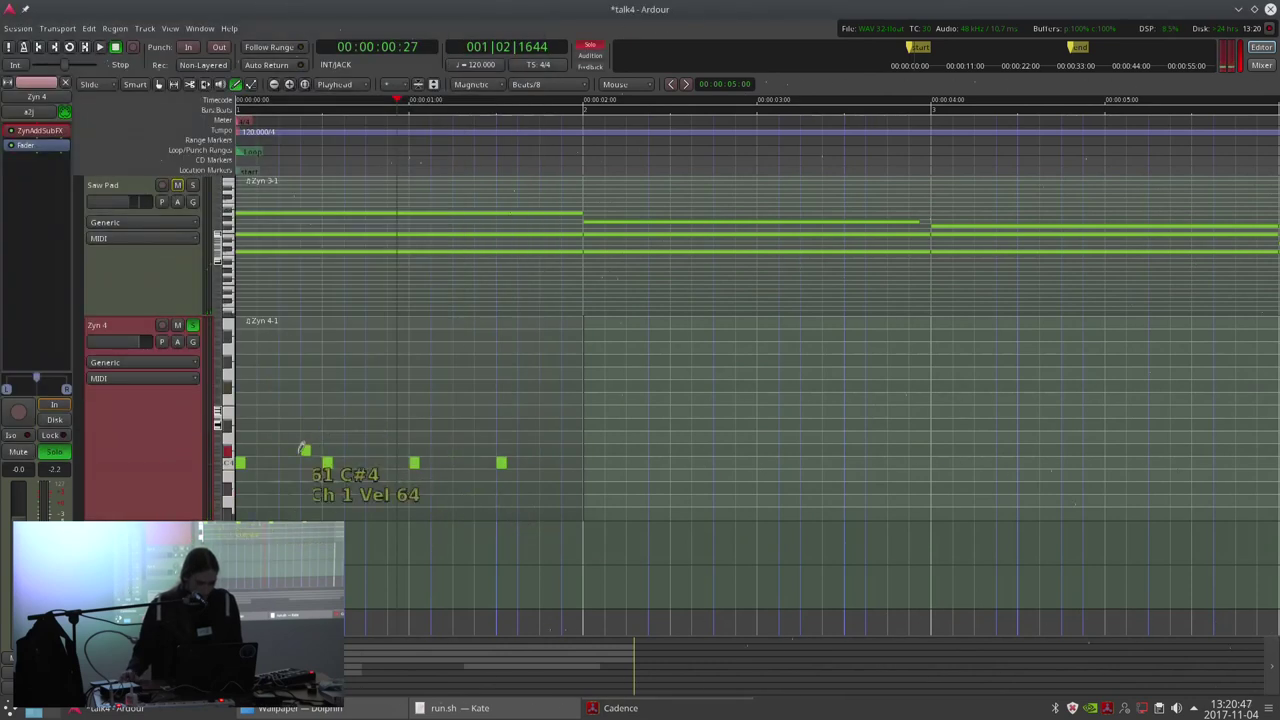
Replace the on-beat notes with C4 notes on the third and fourth sixteenths of beat one, auditioning the region from the start.
shift+right_click(241, 462)
key(Home)
key(space)
key(space)
click(284, 457)
click(306, 462)
click(328, 462)
click(412, 462)
click(502, 460)
Split the Zyn 4 region at the second beat and delete the part after it.
key(g)
click(450, 432)
click(323, 443)
key(s)
click(340, 443)
key(Delete)
Duplicate the one-beat Zyn 4 region 3 times to fill the first bar.
key(shift+d)
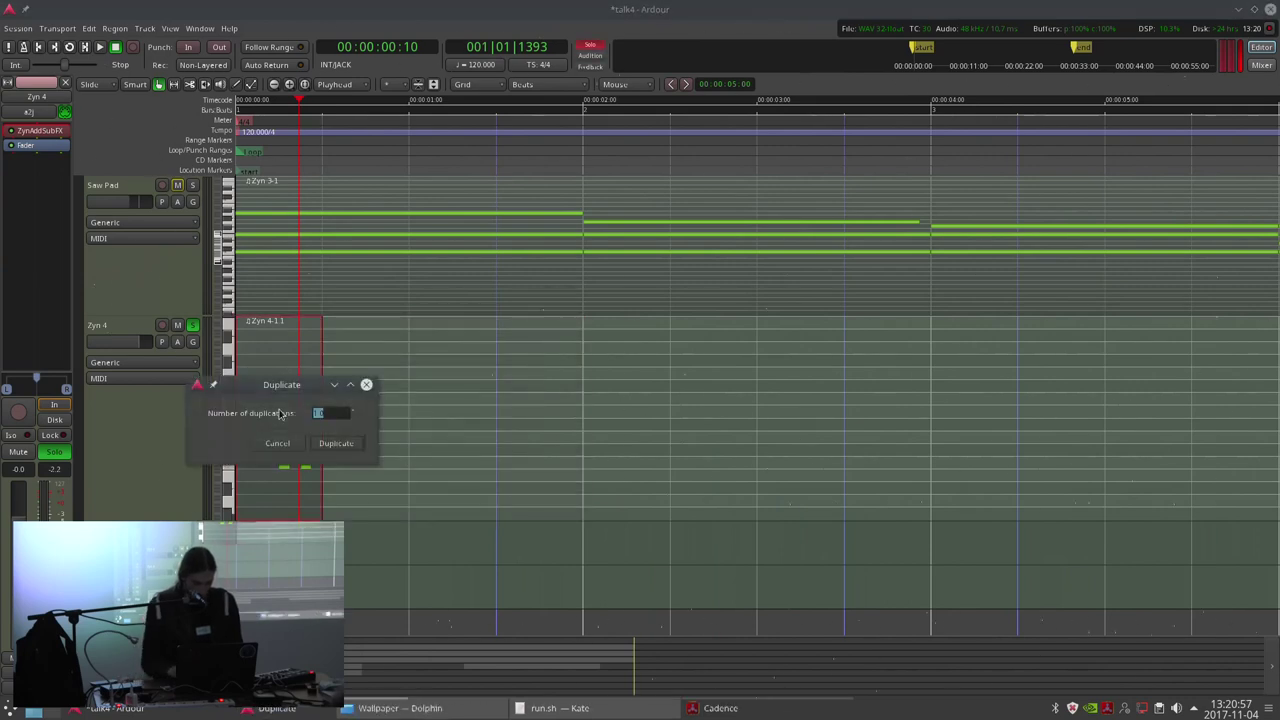
text(3)
key(Return)
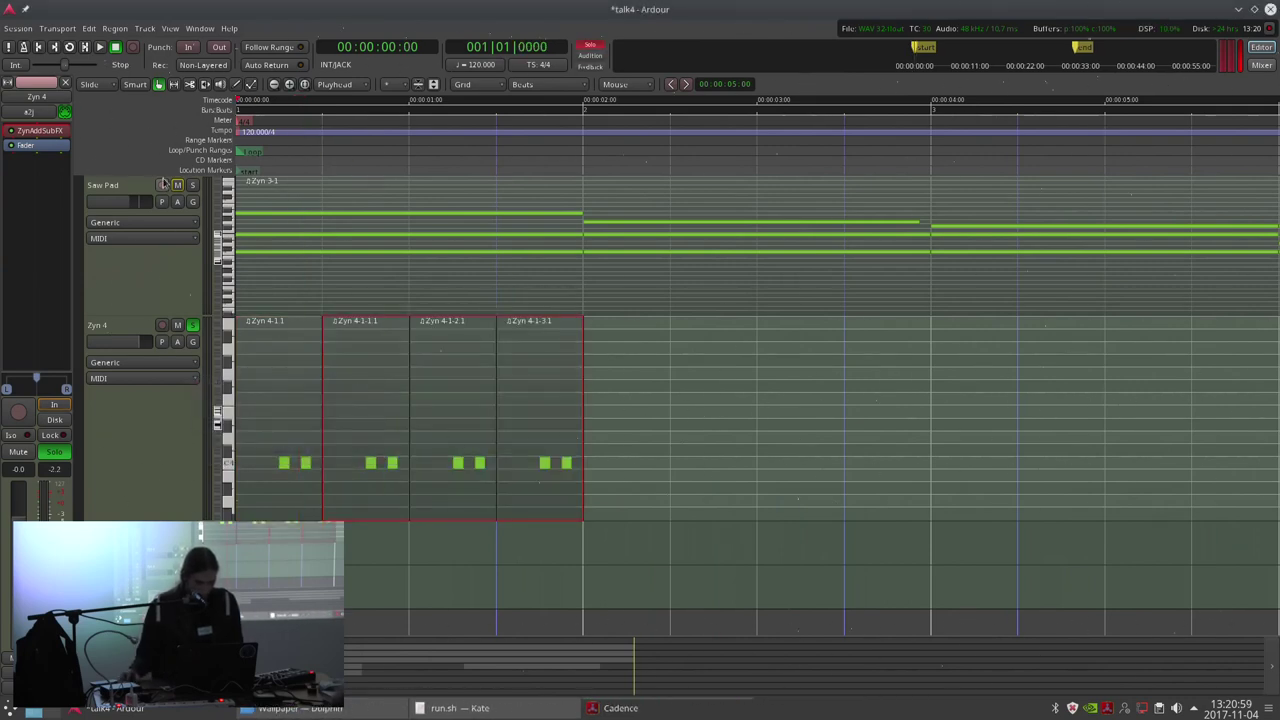
Play back the repeated pattern, rename the Zyn 4 track as Cowbell and save the session.
key(space)
click(171, 446)
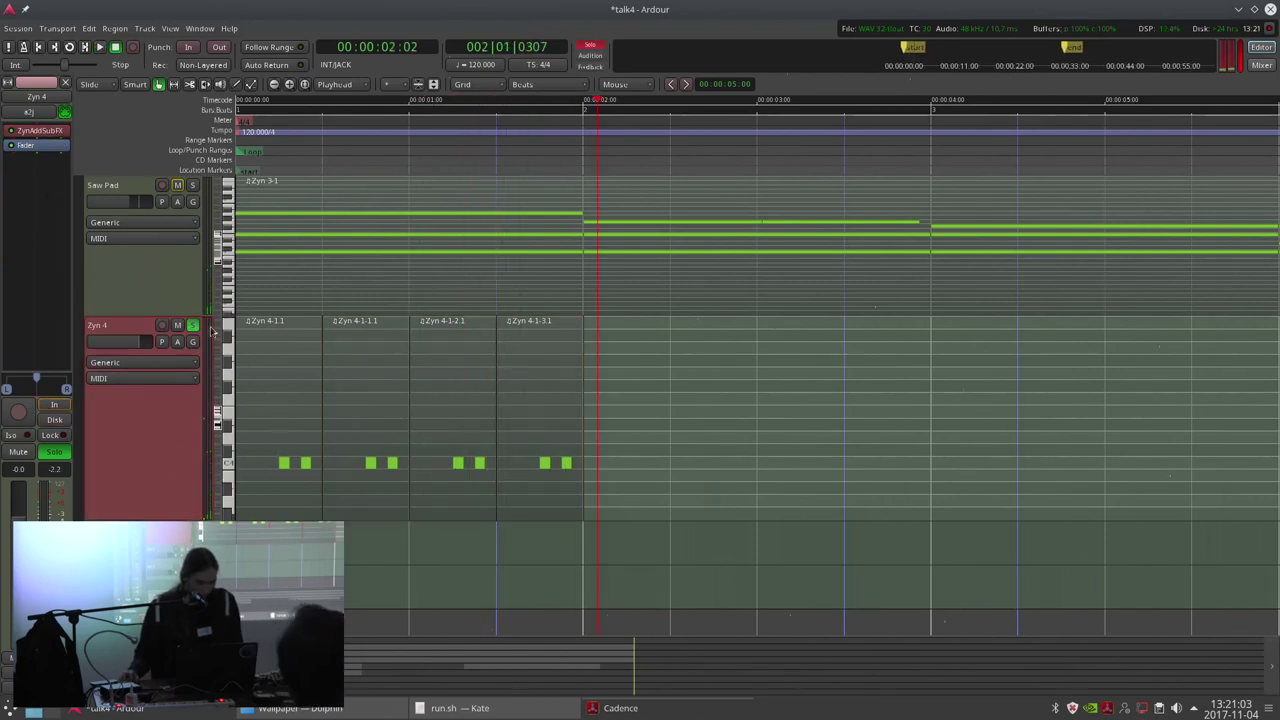
double_click(137, 325)
text(Cowbell)
key(Return)
key(ctrl+s)
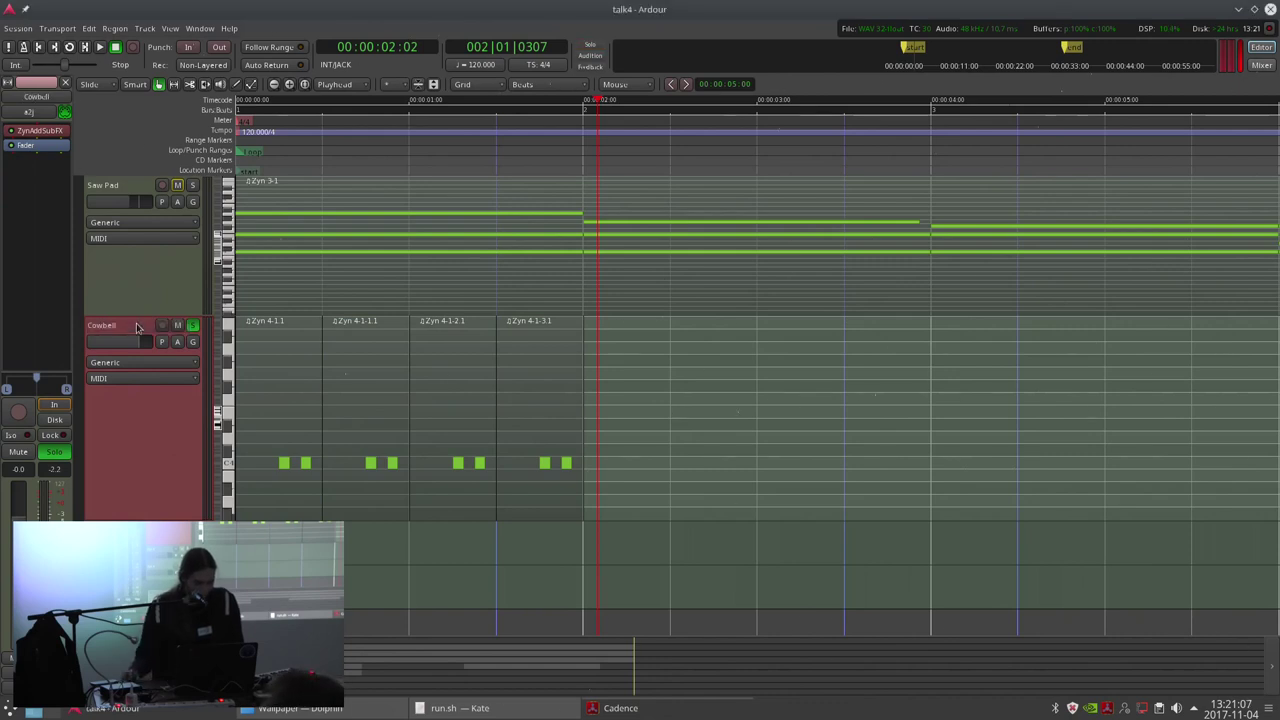
Set the master volume to 114 in the mixer of the Cowbell track's ZynAddSubFX.
double_click(38, 130)
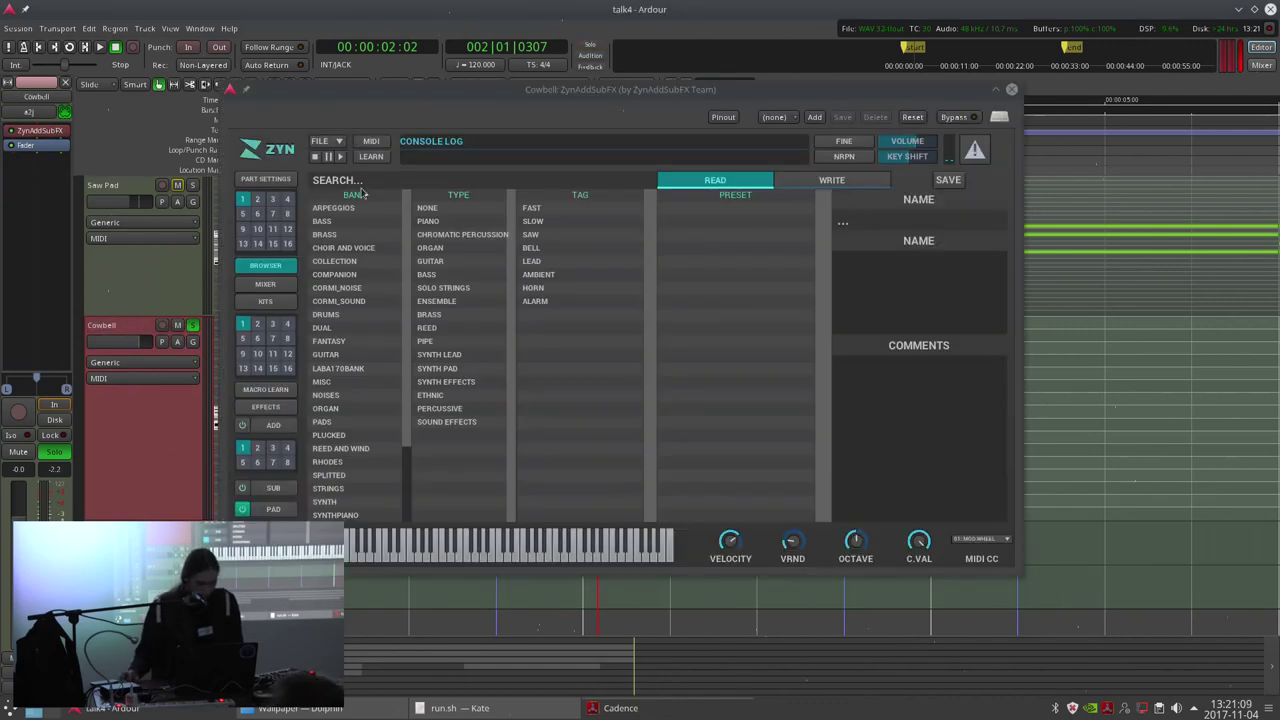
click(266, 287)
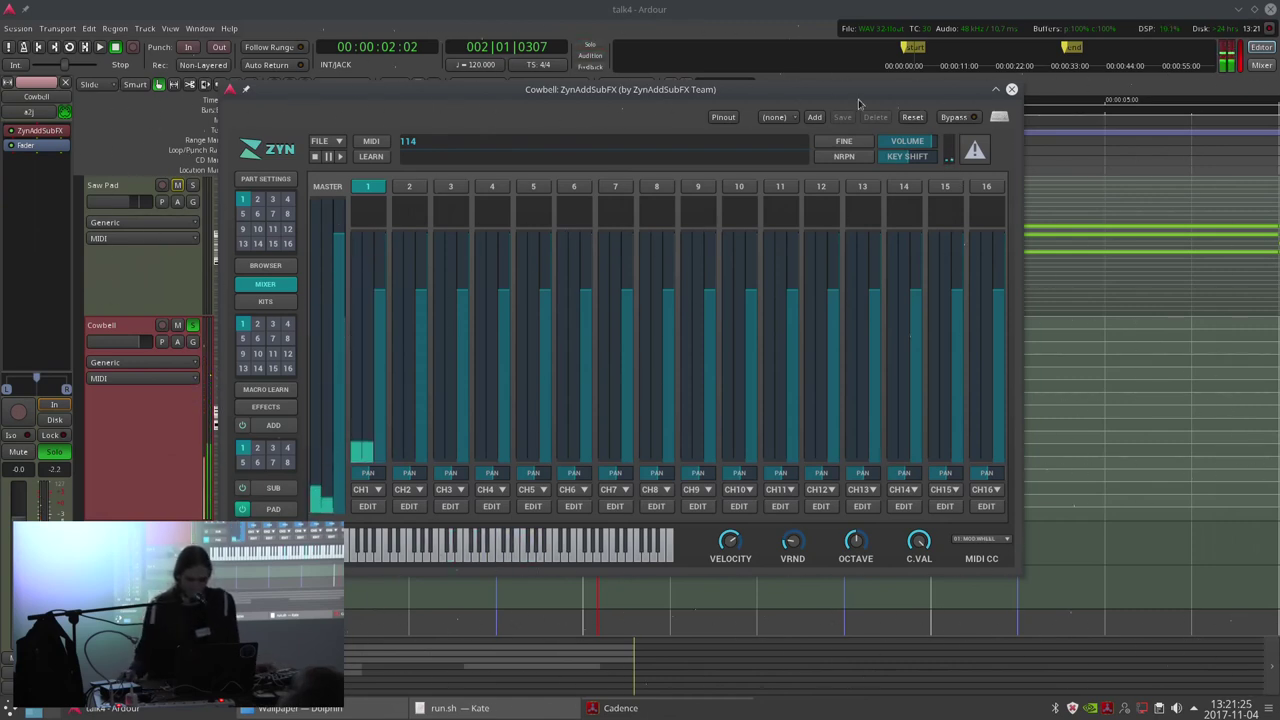
click(1011, 89)
Audition the Cowbell pattern from the start, unsolo the track and replay it with the full mix.
key(Home)
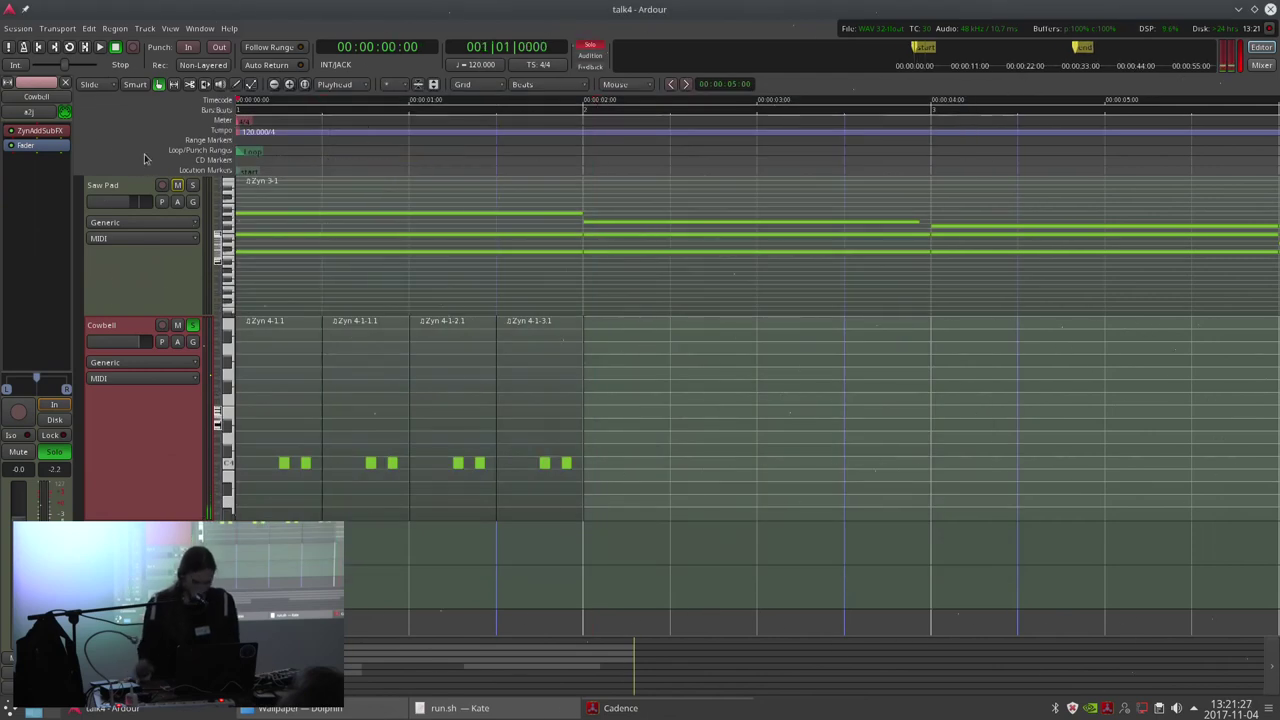
key(space)
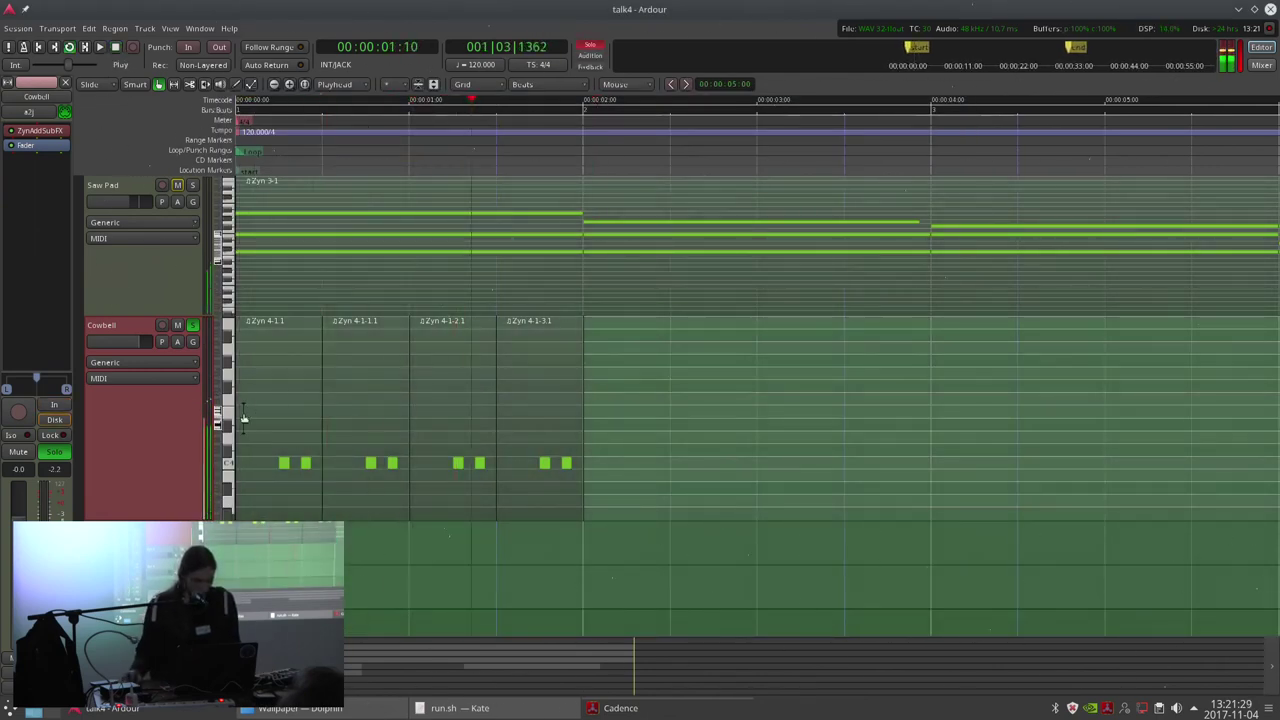
click(193, 325)
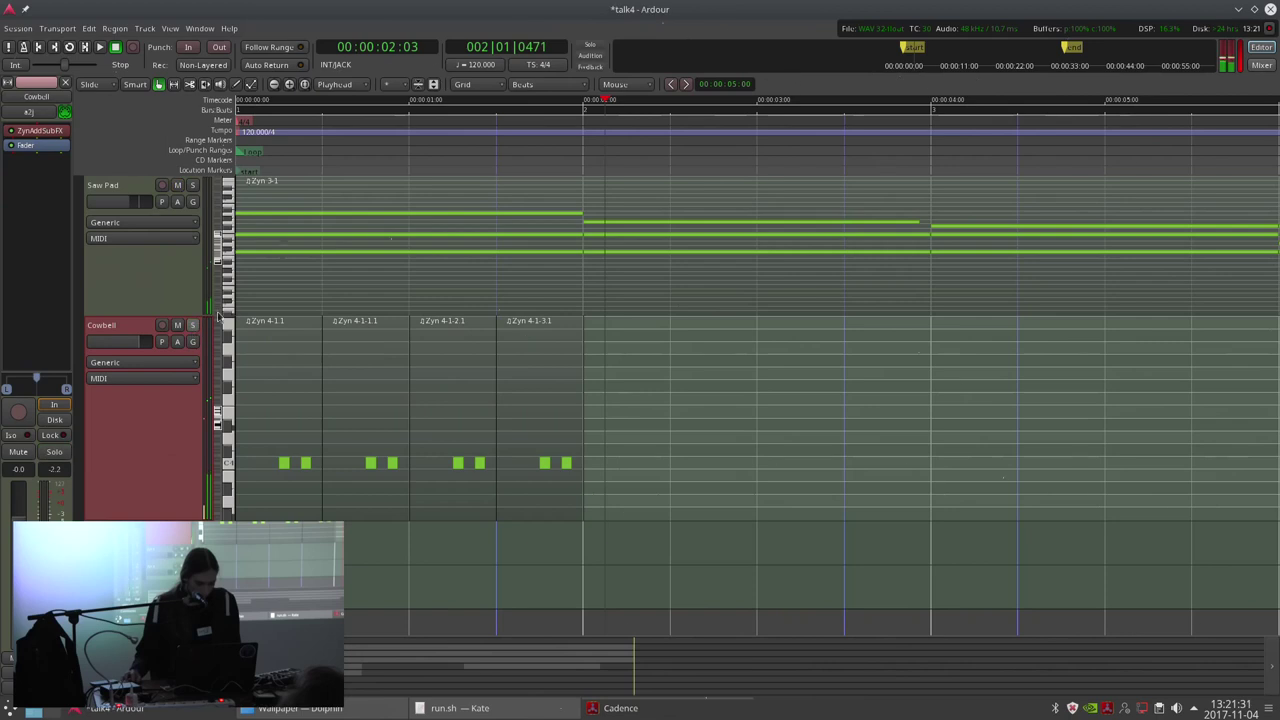
key(Home)
key(space)
Copy the four one-beat Cowbell regions from bar 1 to bar 3 and resume playback shortly before the copies.
scroll(420, 398, down, 1)
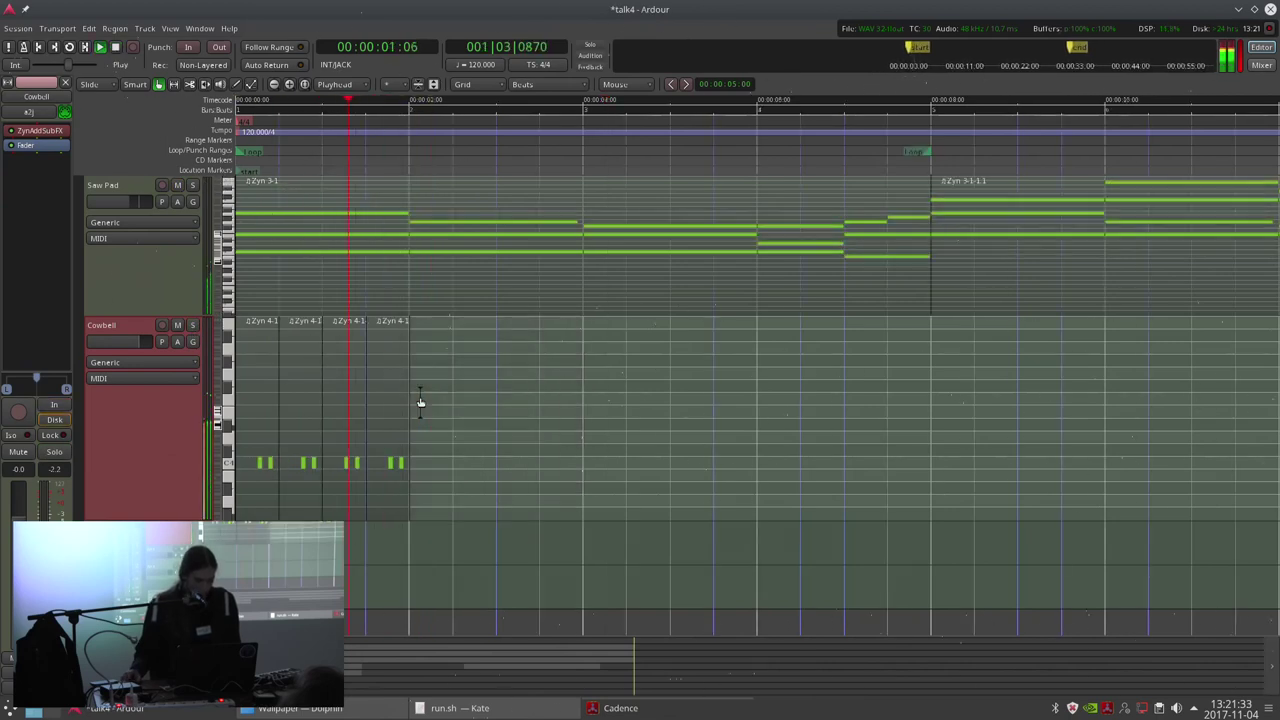
drag(441, 411, 236, 405)
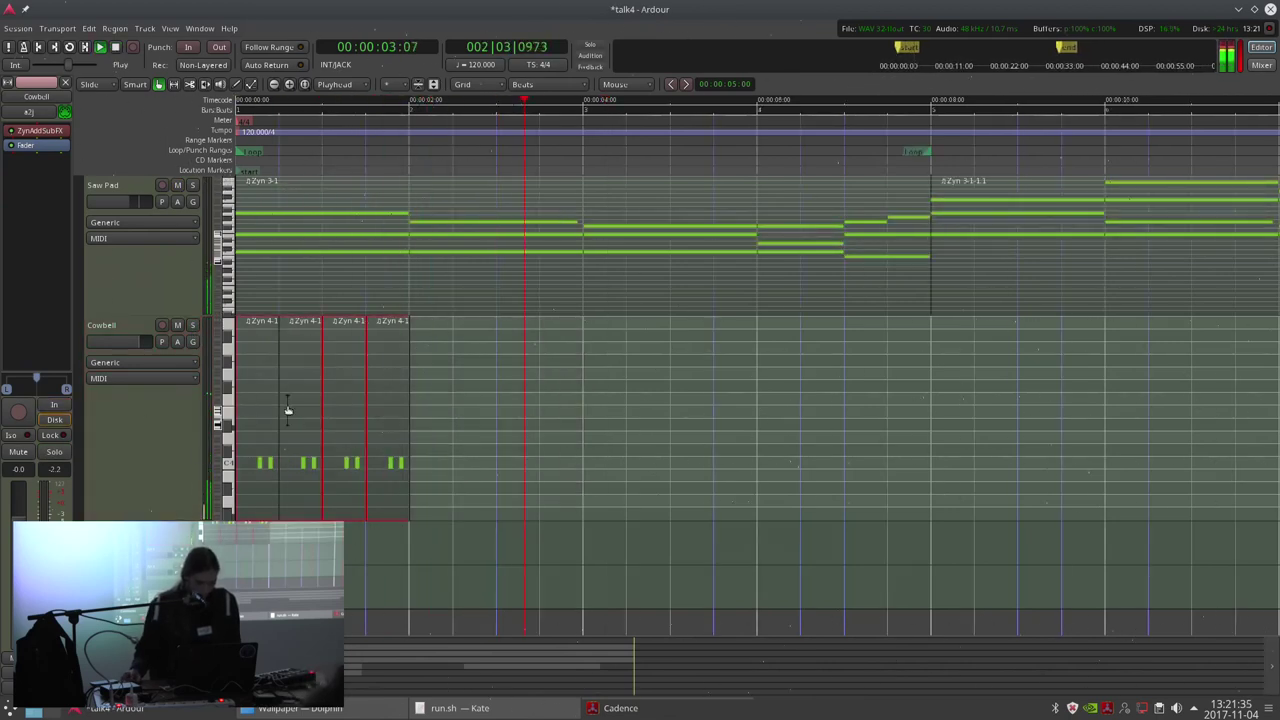
key(shift+d)
click(300, 439)
key(space)
click(461, 411)
drag(530, 388, 594, 372)
click(559, 113)
key(space)
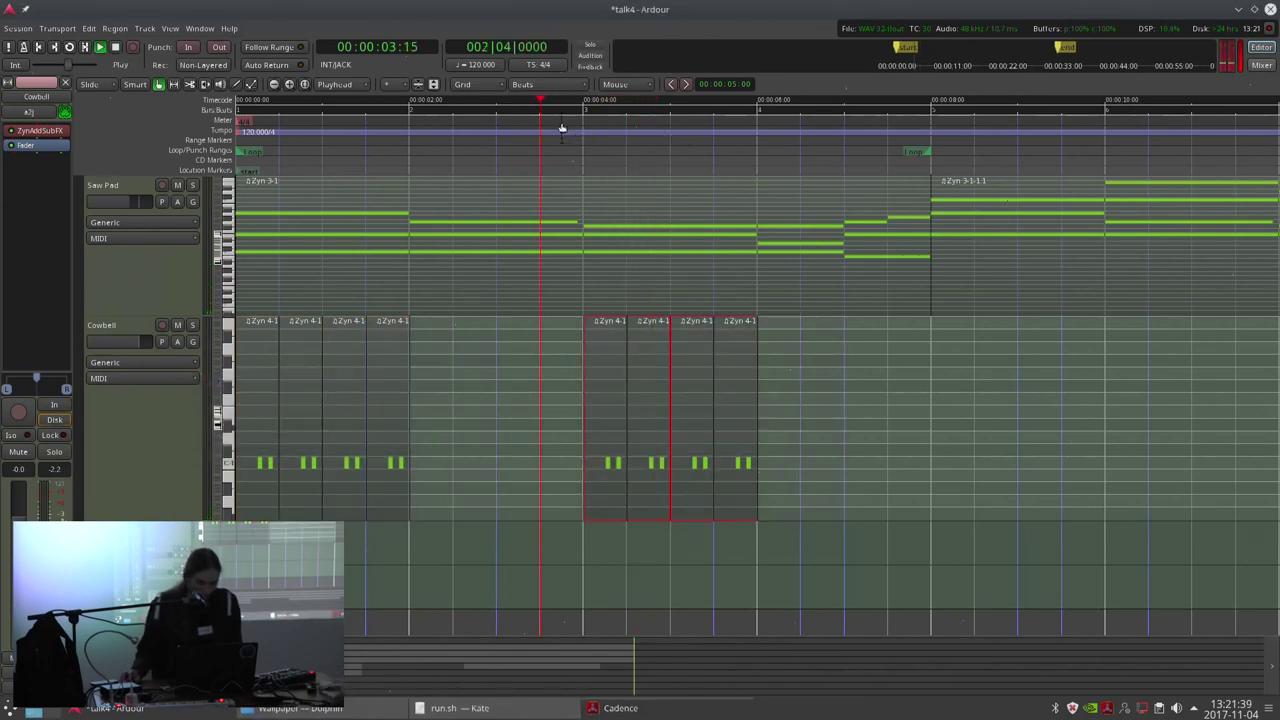
Duplicate the Cowbell regions of bars 1 and 3 into bars 5 and 7, and save the session.
scroll(521, 387, down, 1)
drag(553, 437, 408, 355)
scroll(530, 441, up, 1)
scroll(530, 441, down, 2)
click(397, 362)
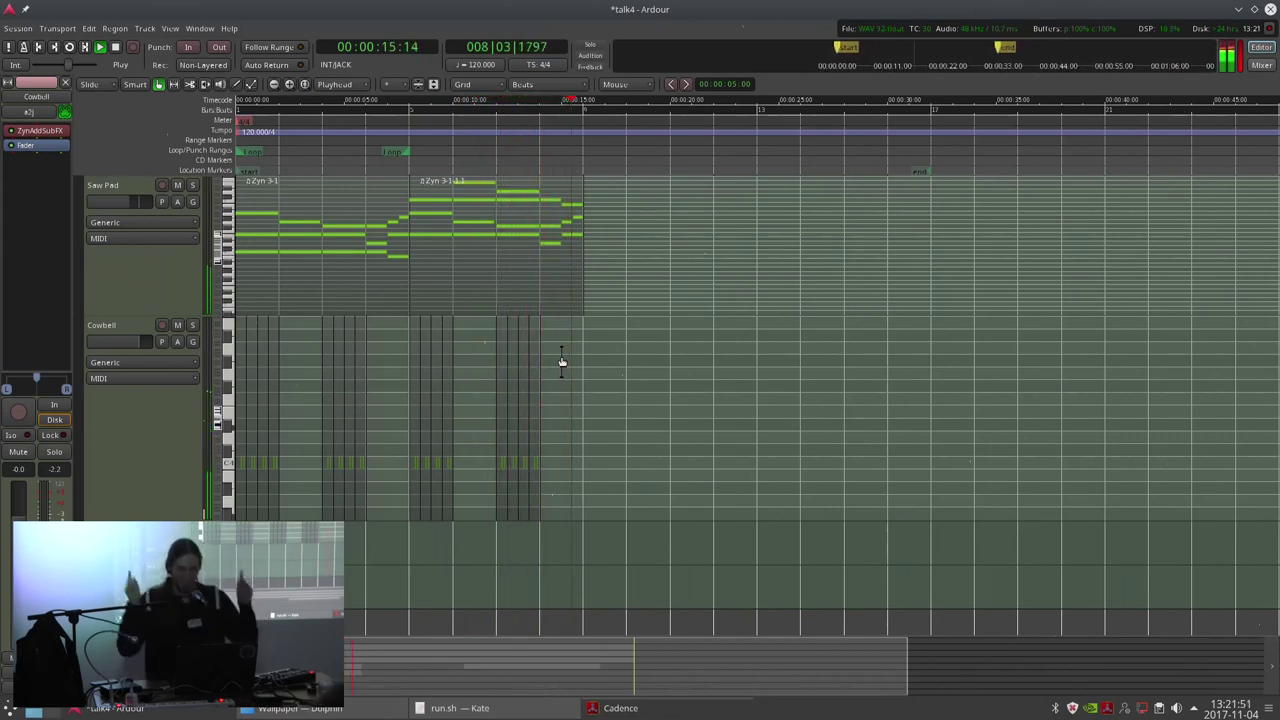
key(space)
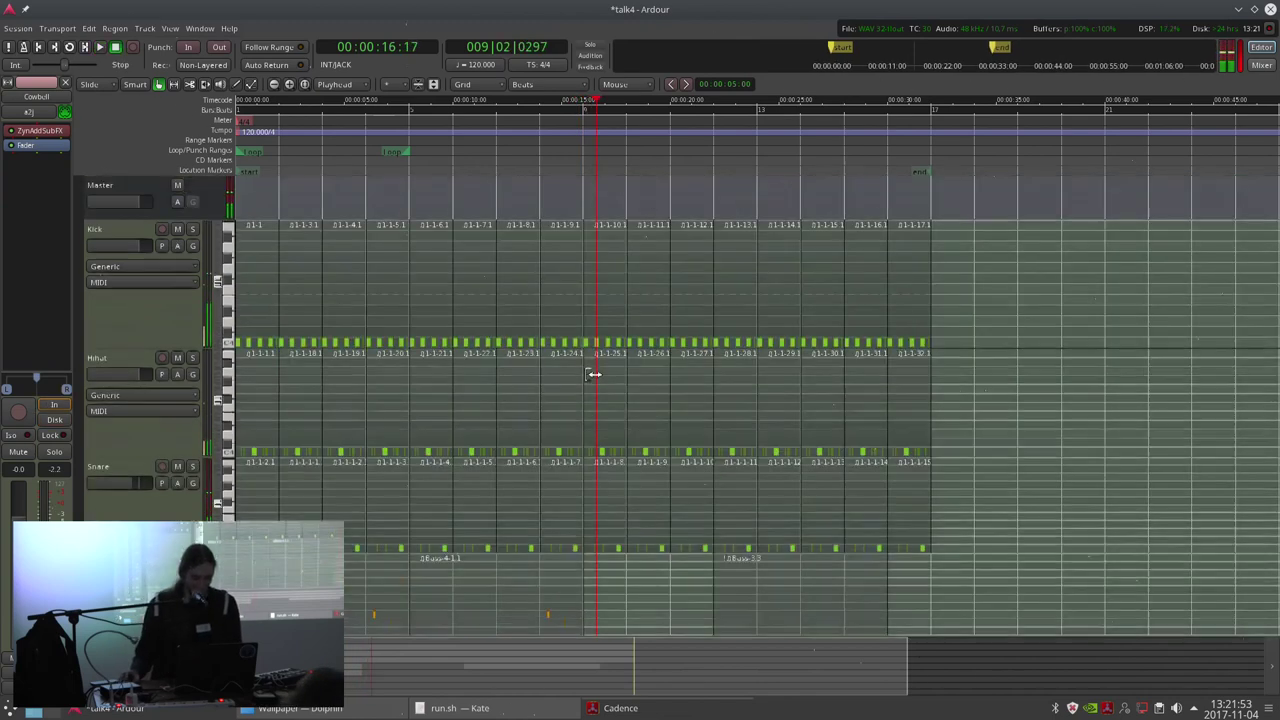
scroll(589, 378, up, 4)
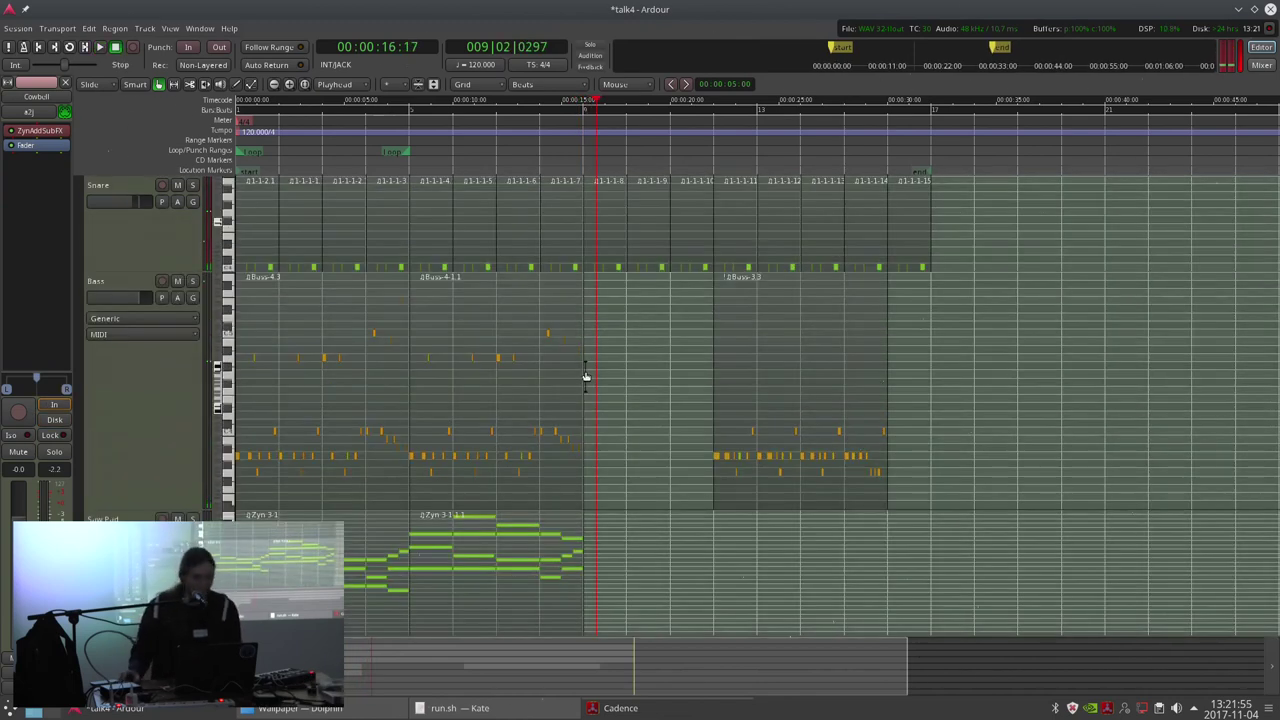
key(ctrl+s)
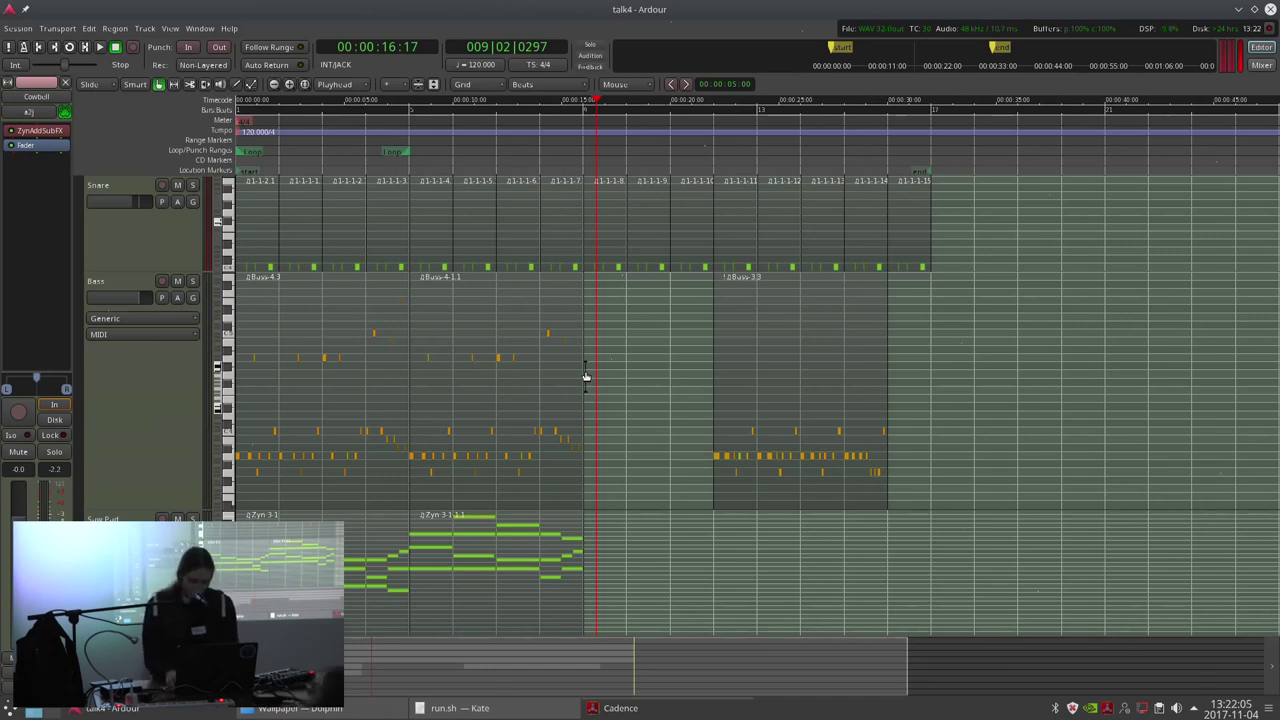
Return the playhead to the session start and reduce the height of the Bass track.
key(Home)
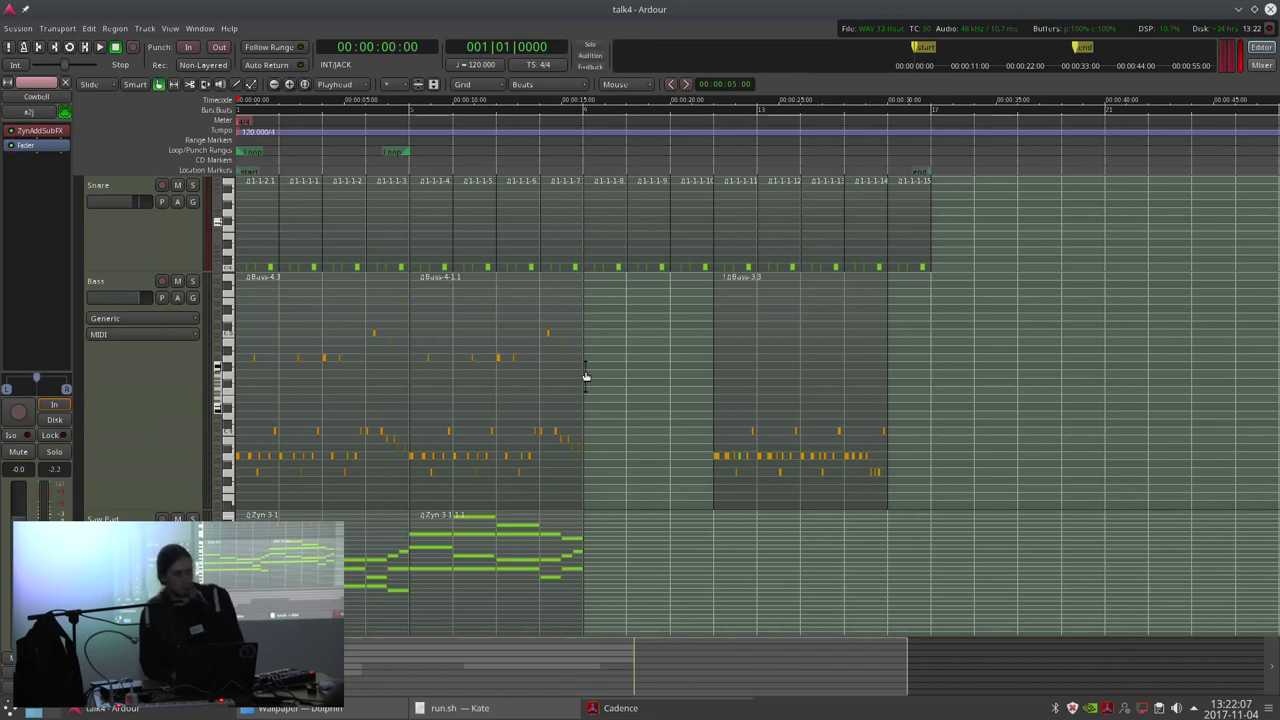
drag(145, 510, 154, 393)
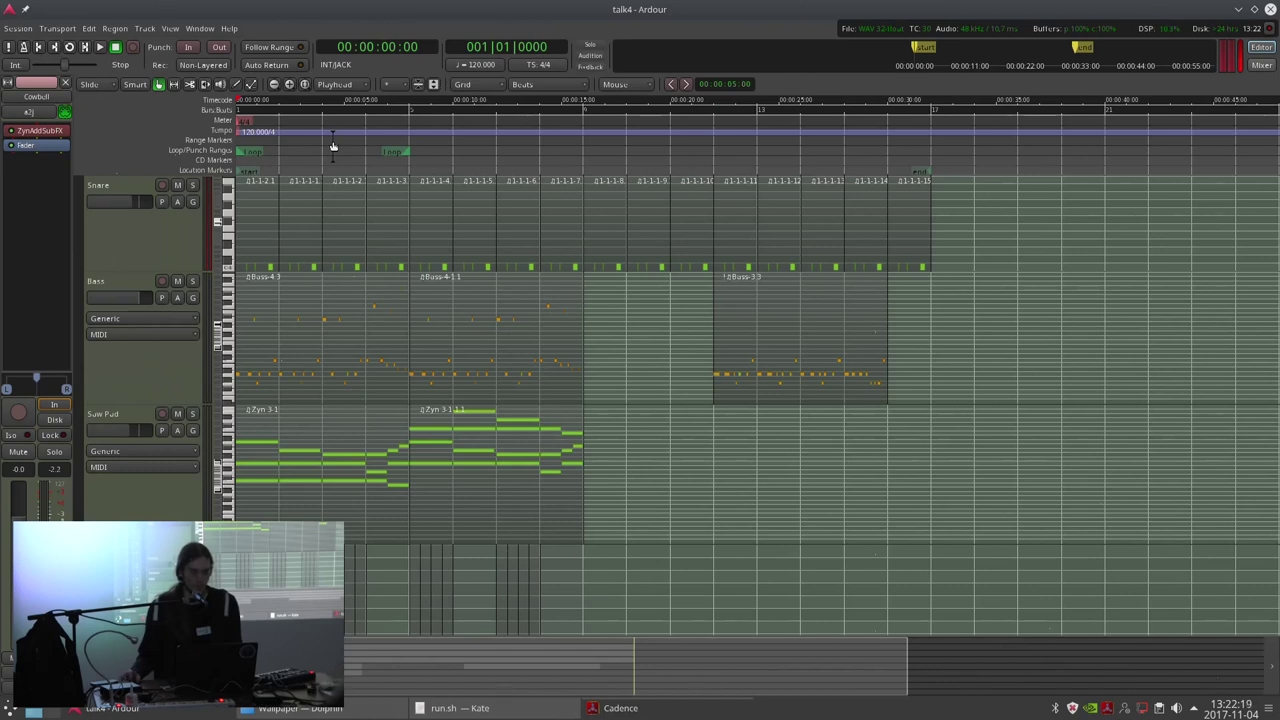
drag(333, 146, 225, 141)
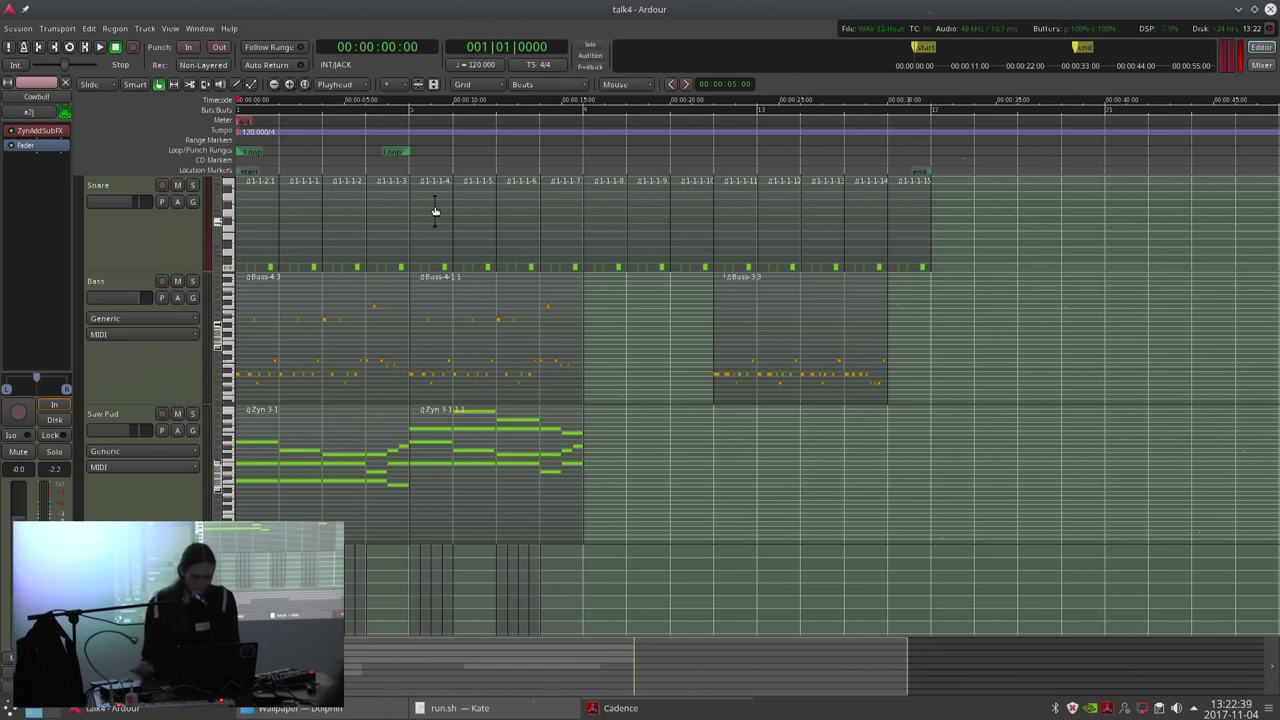
Play the arrangement from the start through bar 8 with the Bass track selected.
key(space)
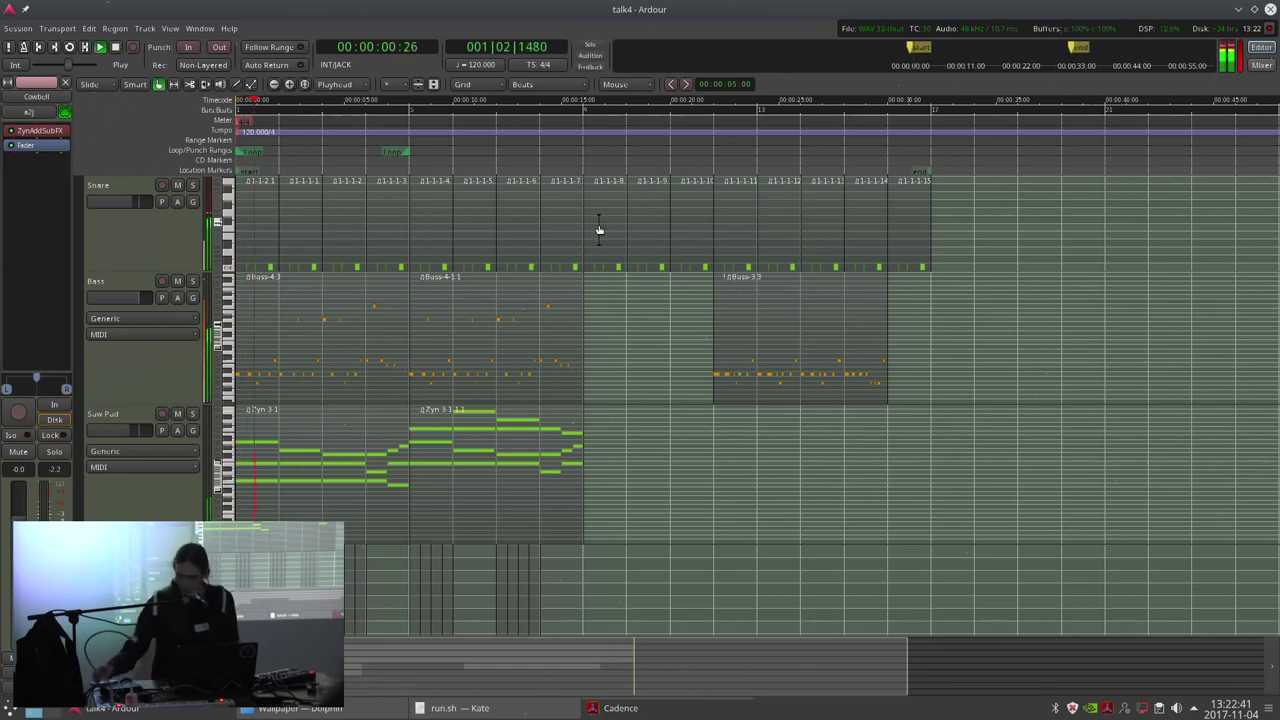
key(space)
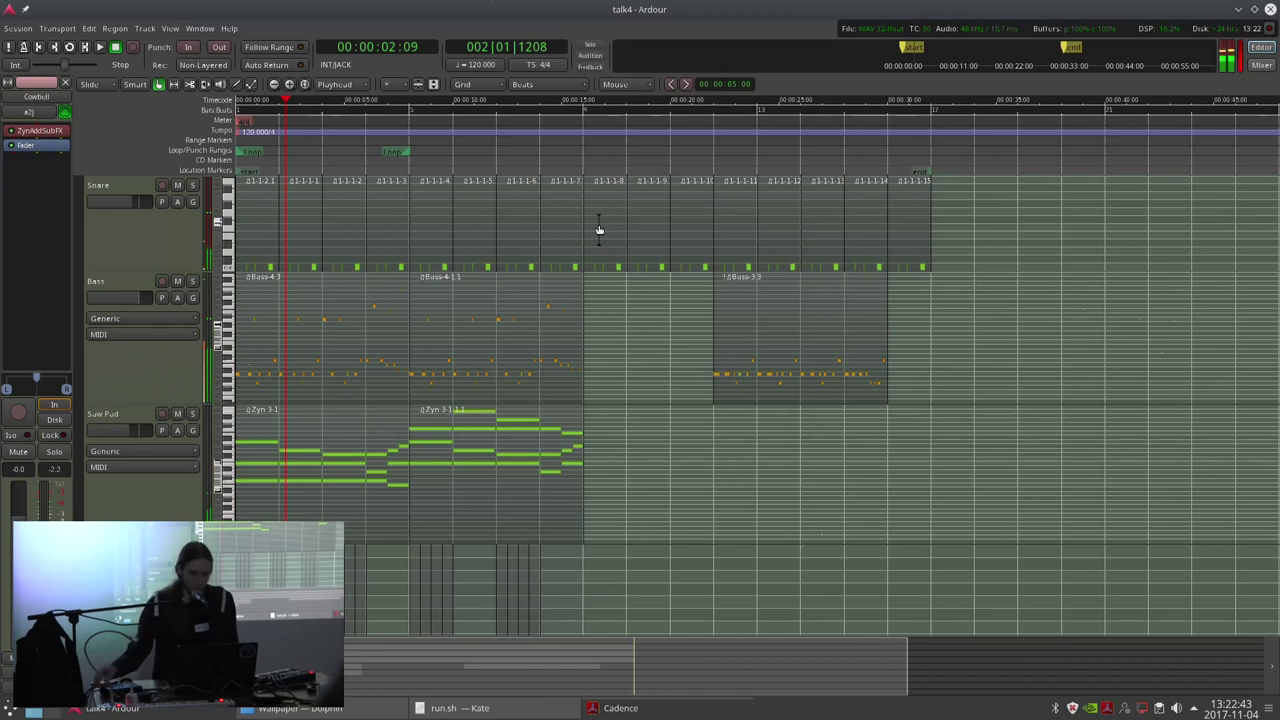
key(Home)
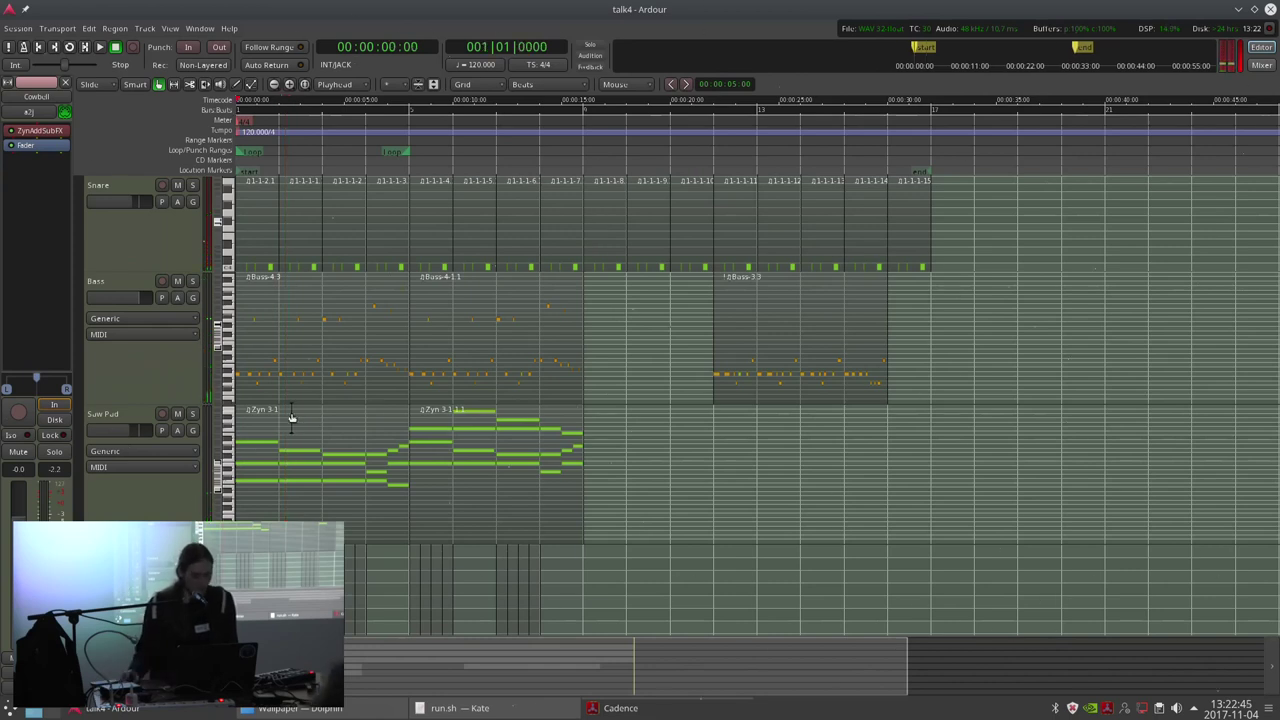
key(=)
click(137, 359)
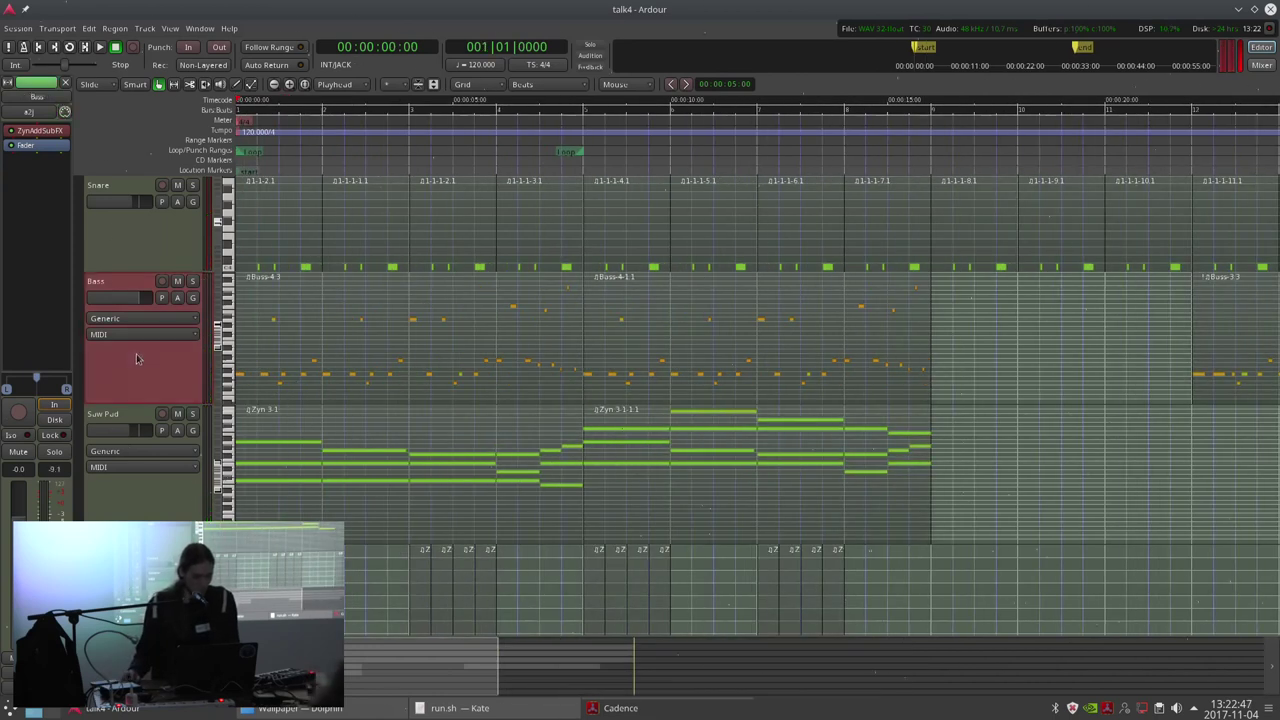
key(space)
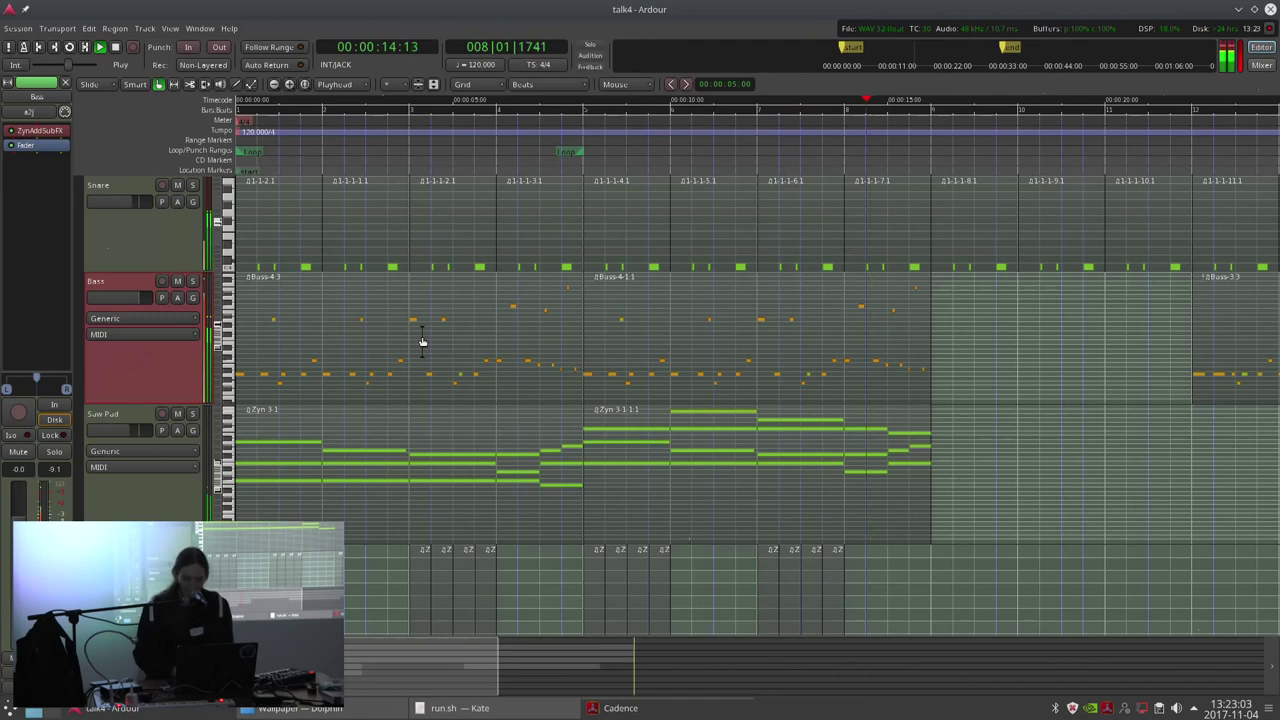
key(space)
Examine the tracks around bars 5 to 9 and select the second Bass region.
scroll(913, 421, down, 2)
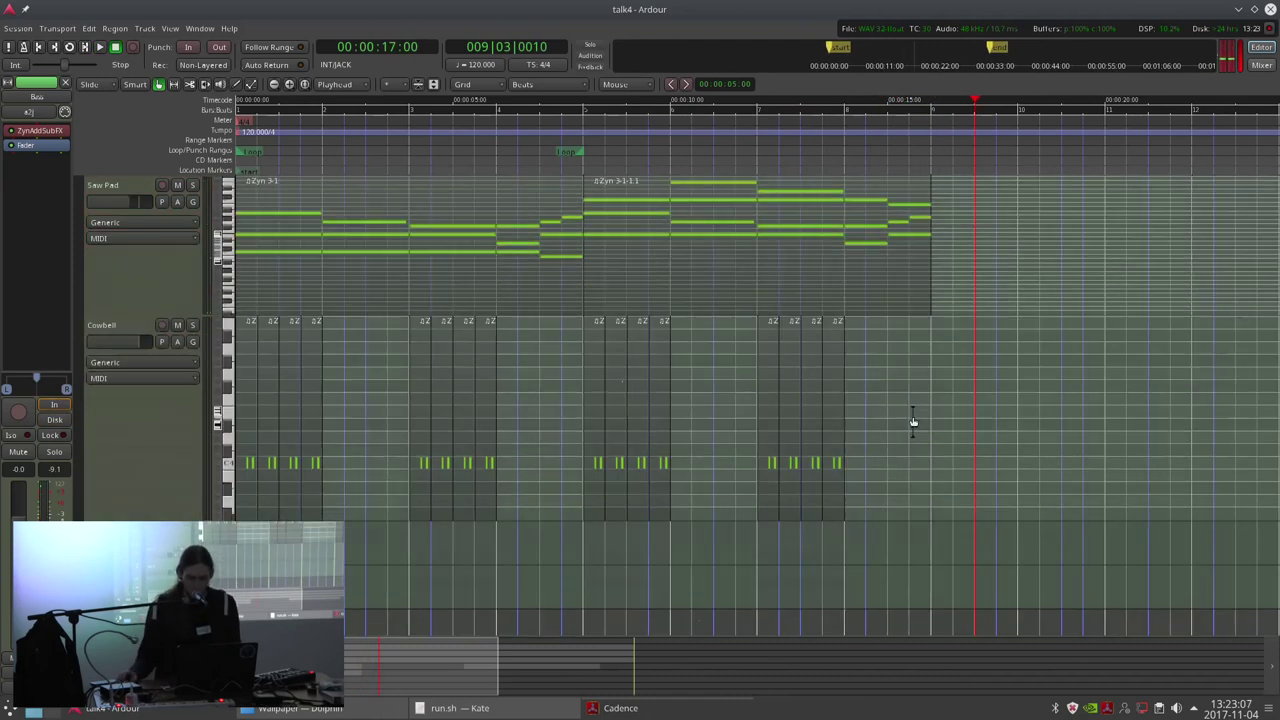
scroll(914, 434, up, 1)
scroll(931, 391, up, 3)
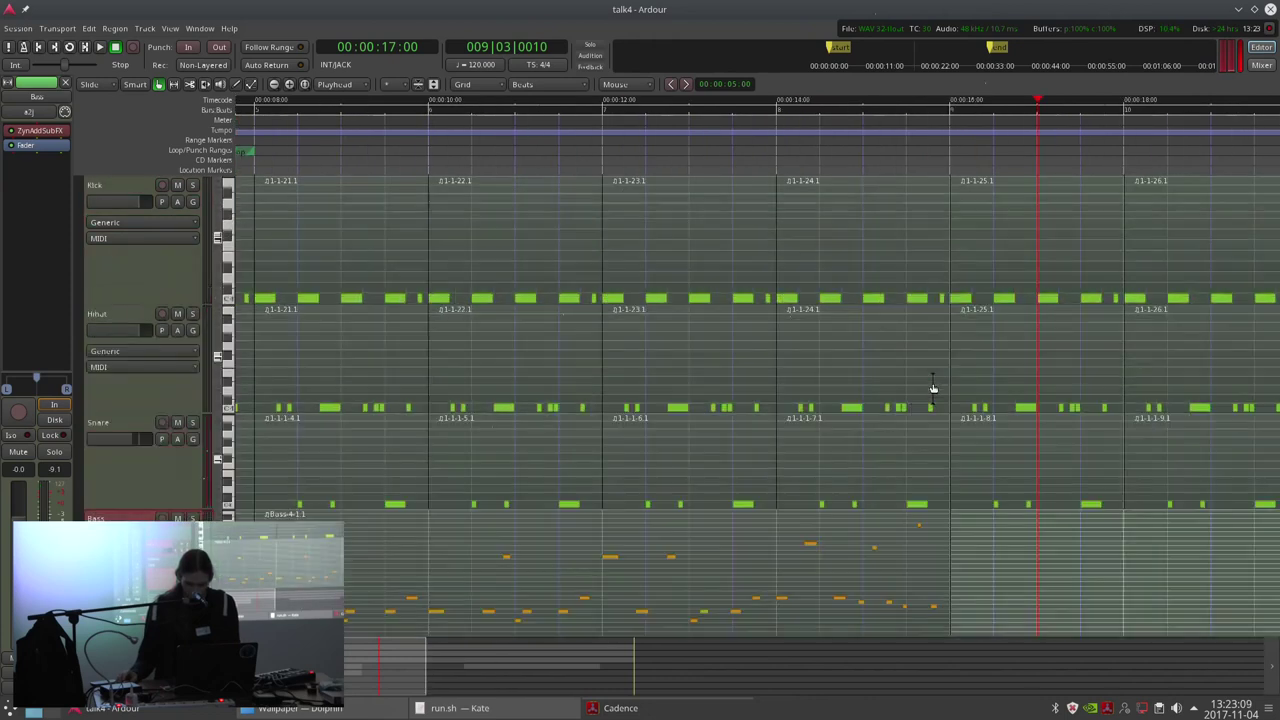
click(892, 546)
scroll(898, 542, down, 1)
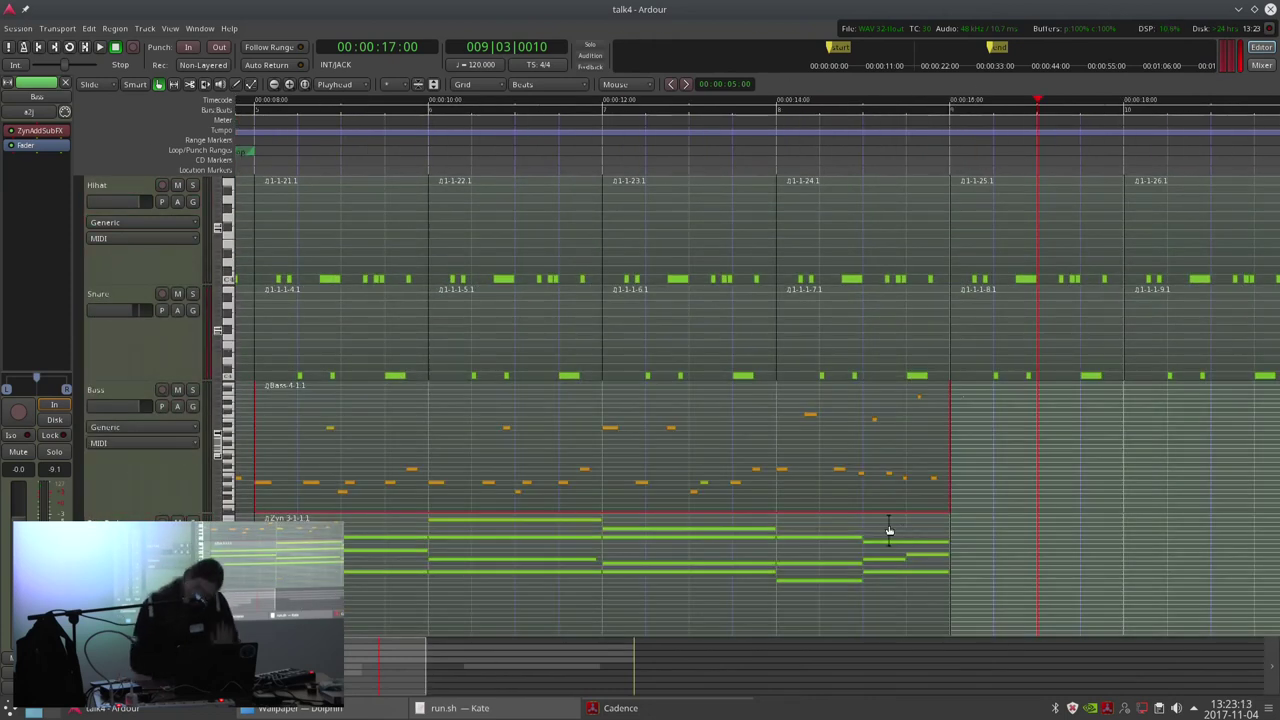
scroll(966, 481, down, 2)
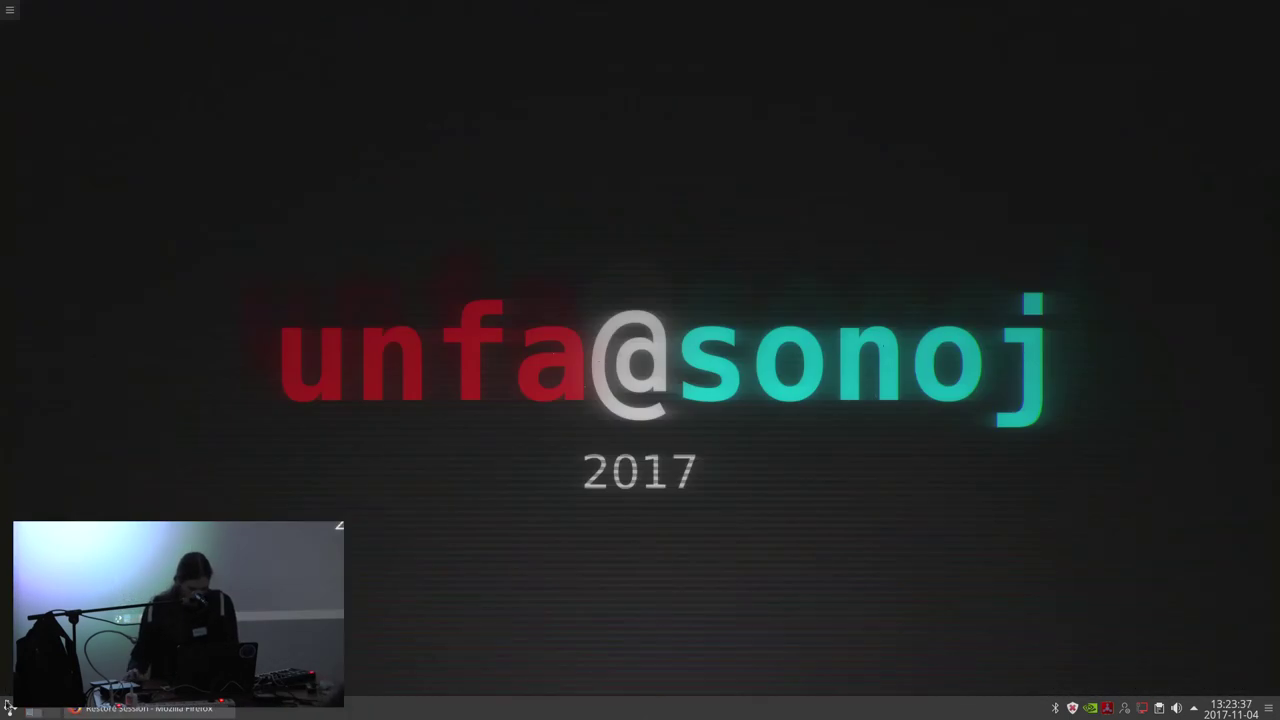
Switch to the Dolphin file manager and open the Slides folder inside the Sonoj project's Media folder.
key(super)
click(60, 358)
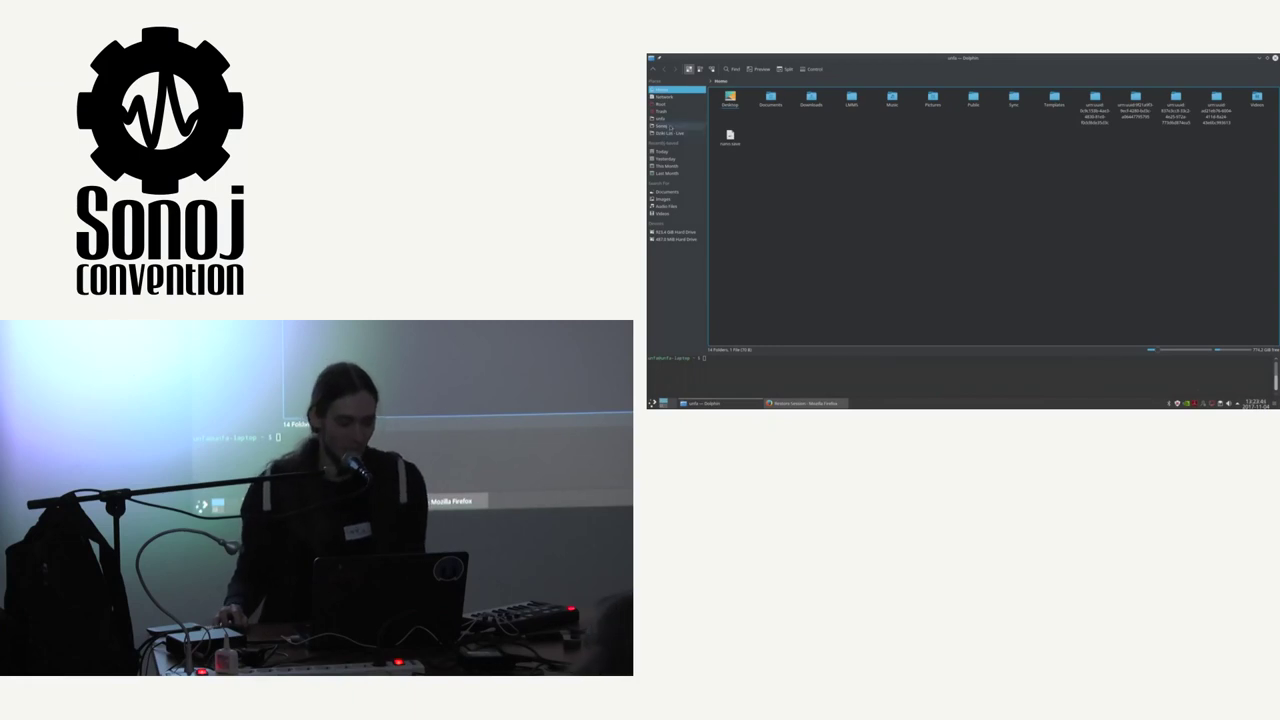
click(700, 125)
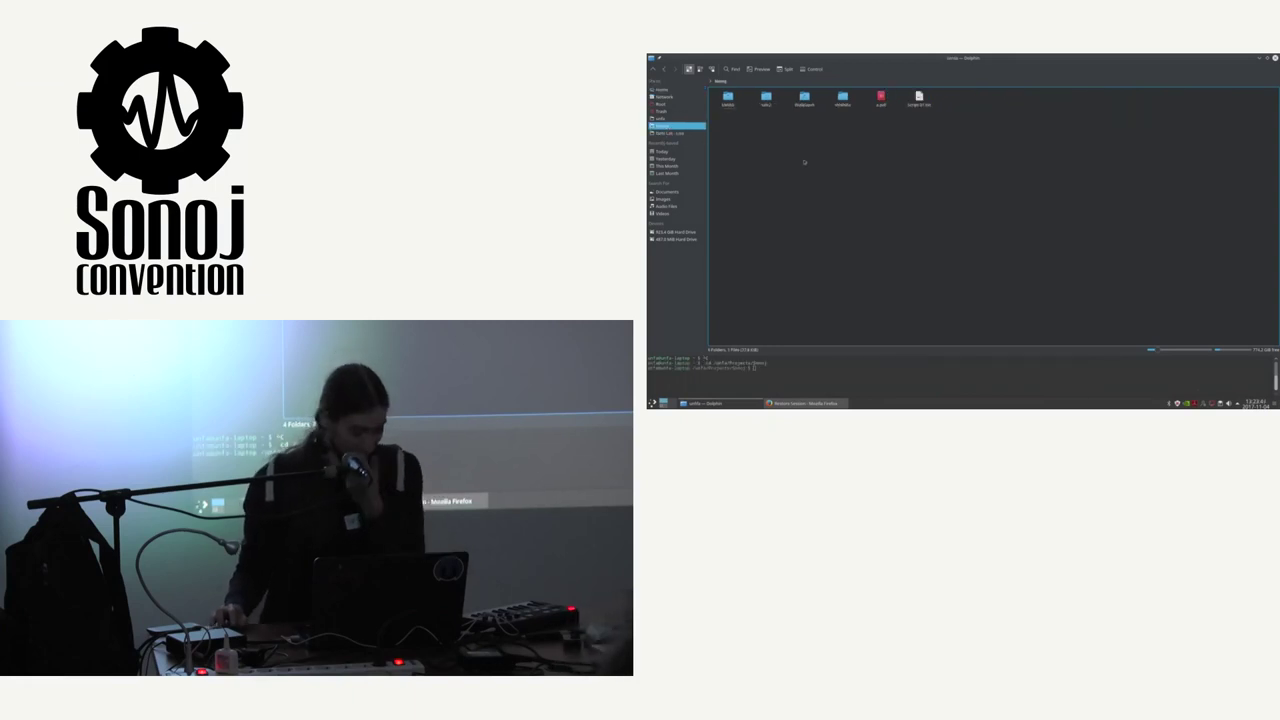
click(840, 100)
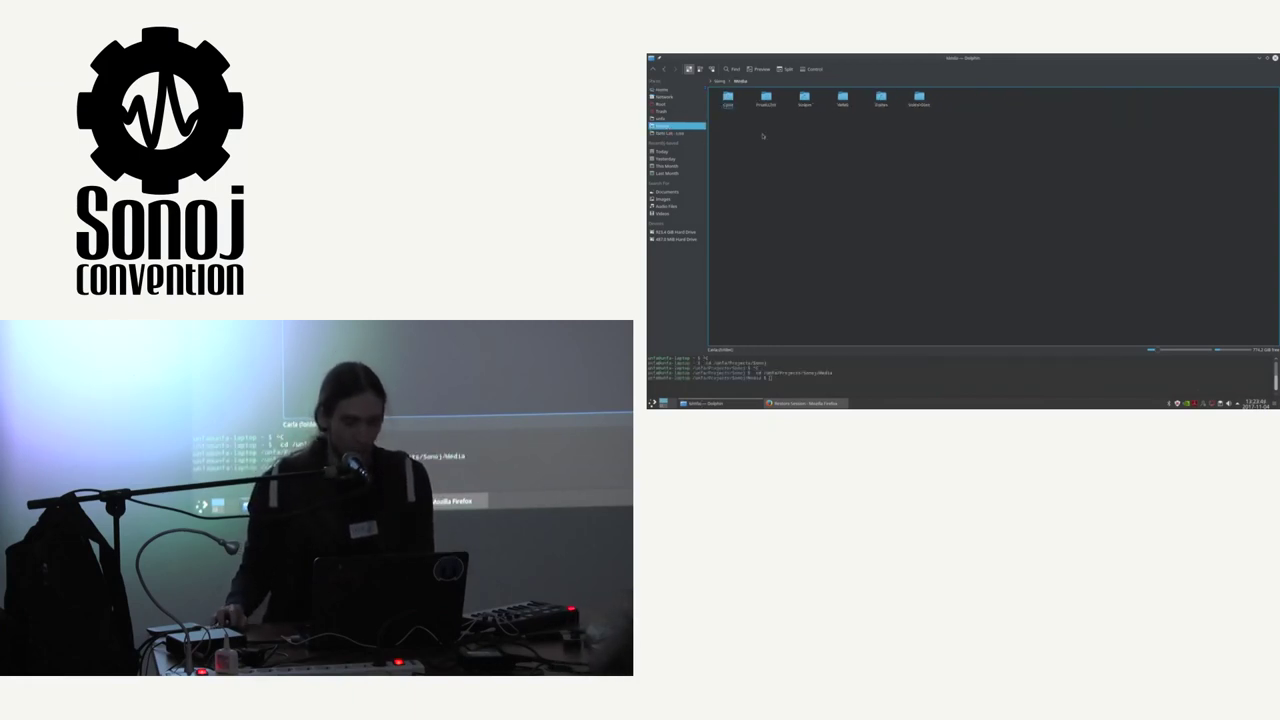
click(842, 98)
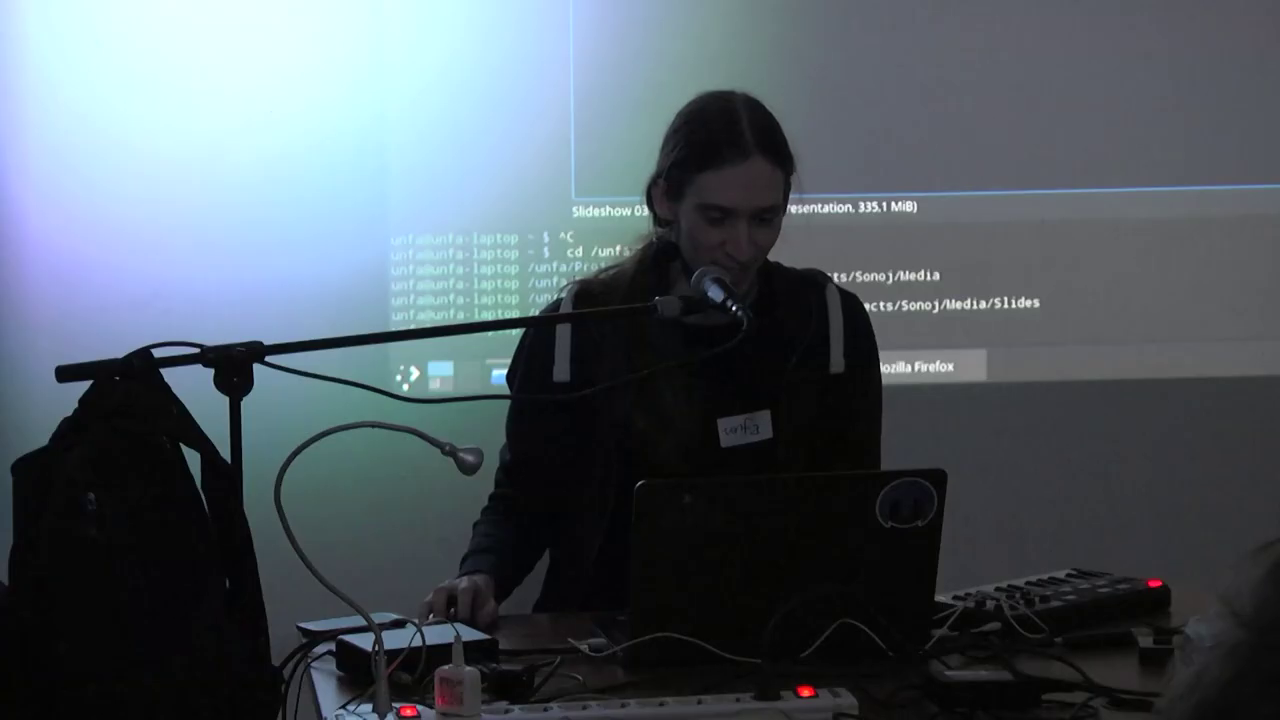